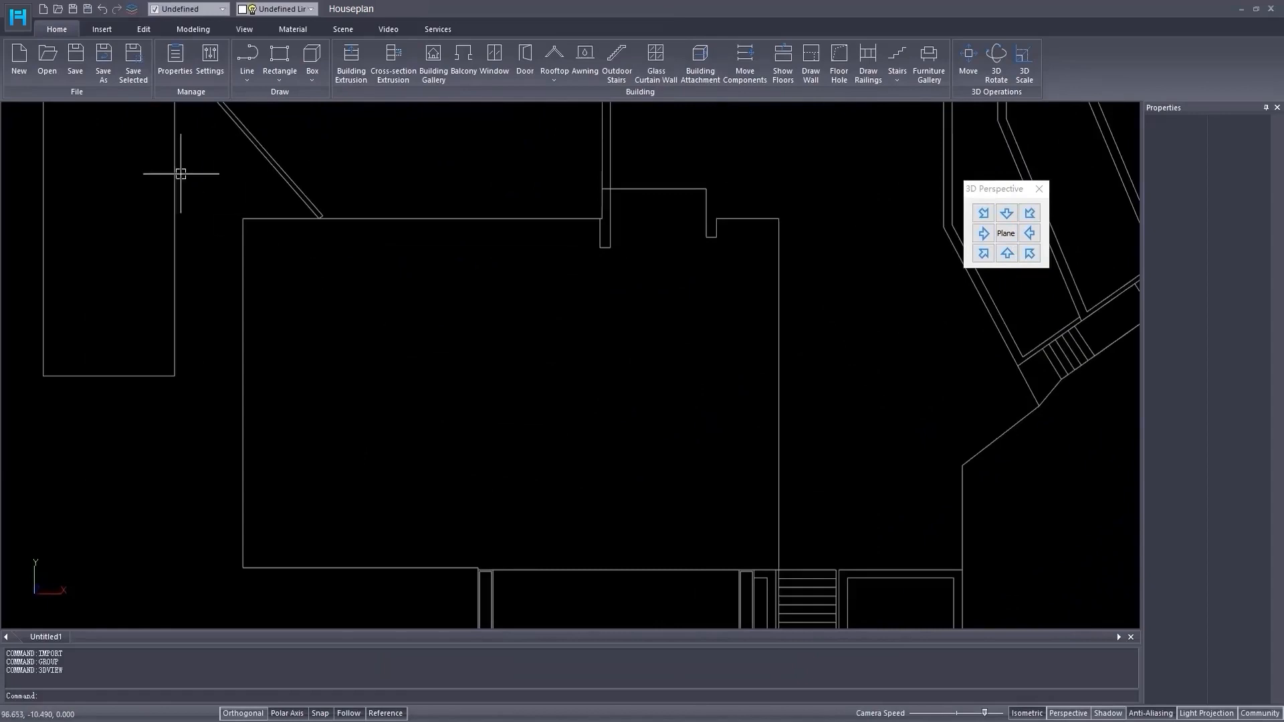
- Trace the main villa footprint, including its notched upper edge, as a closed polygon over the imported floor plan
left_click(278, 81)
left_click(301, 128)
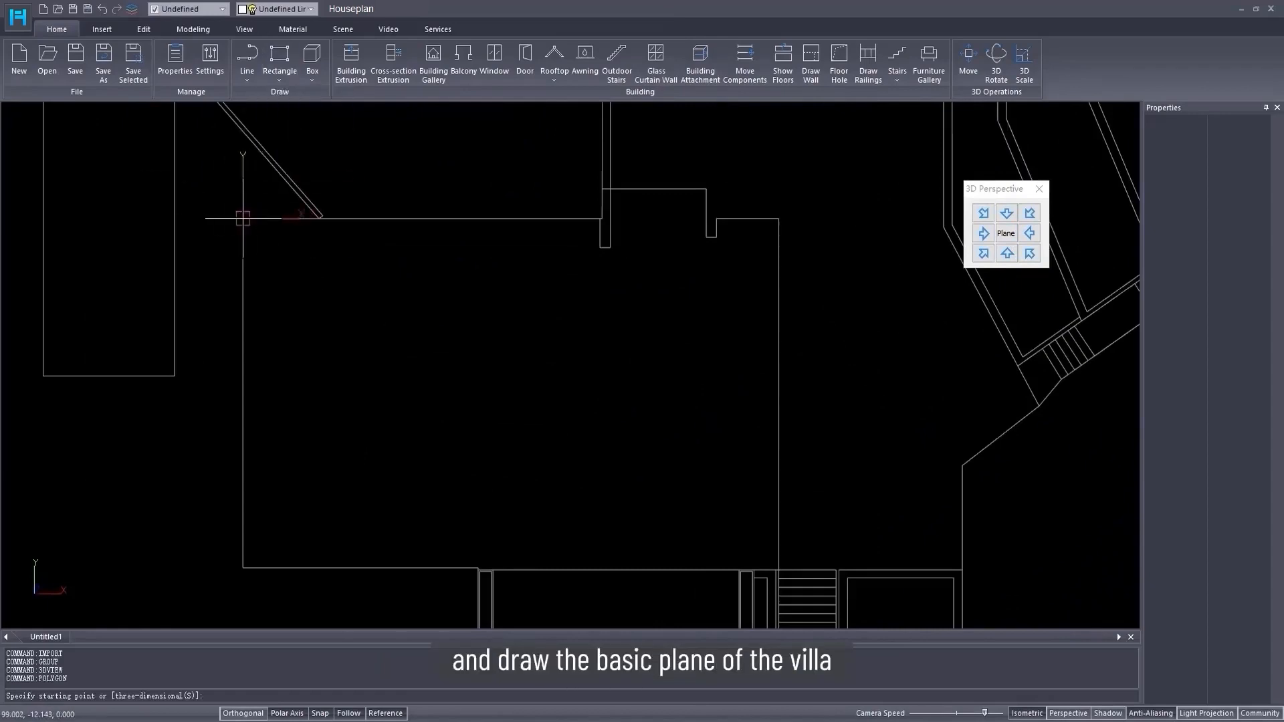
left_click(243, 218)
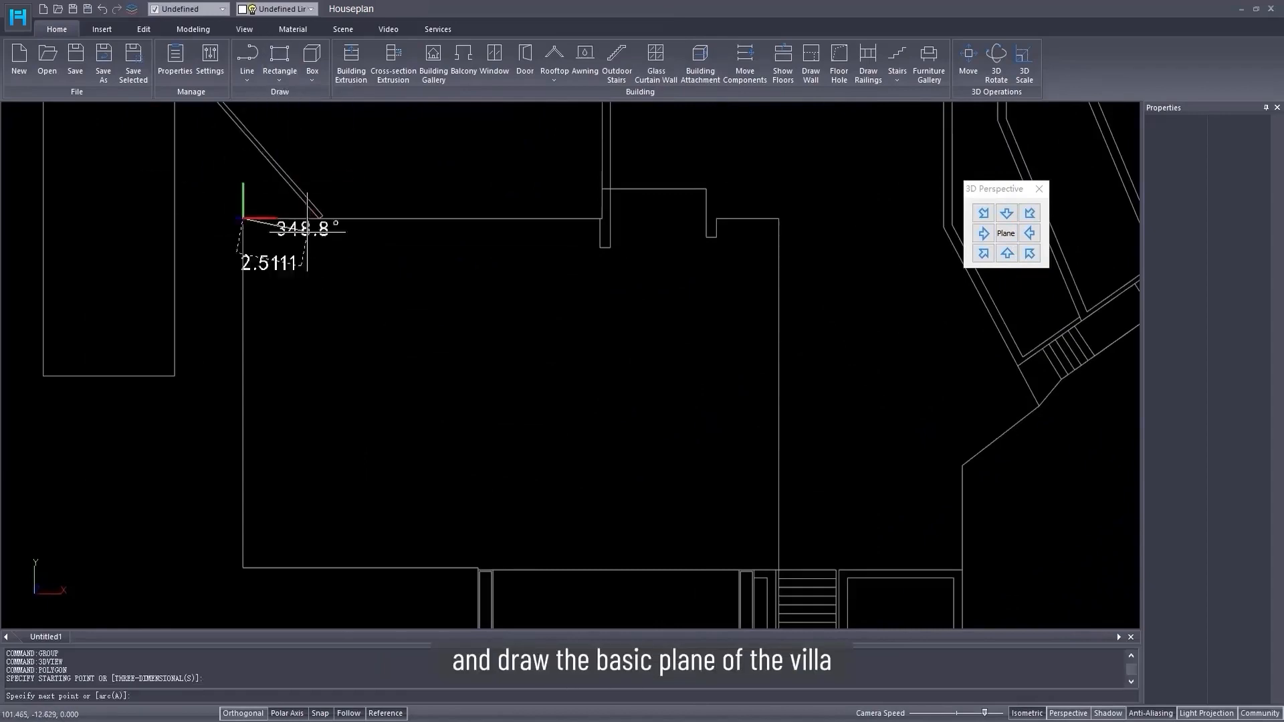
left_click(599, 245)
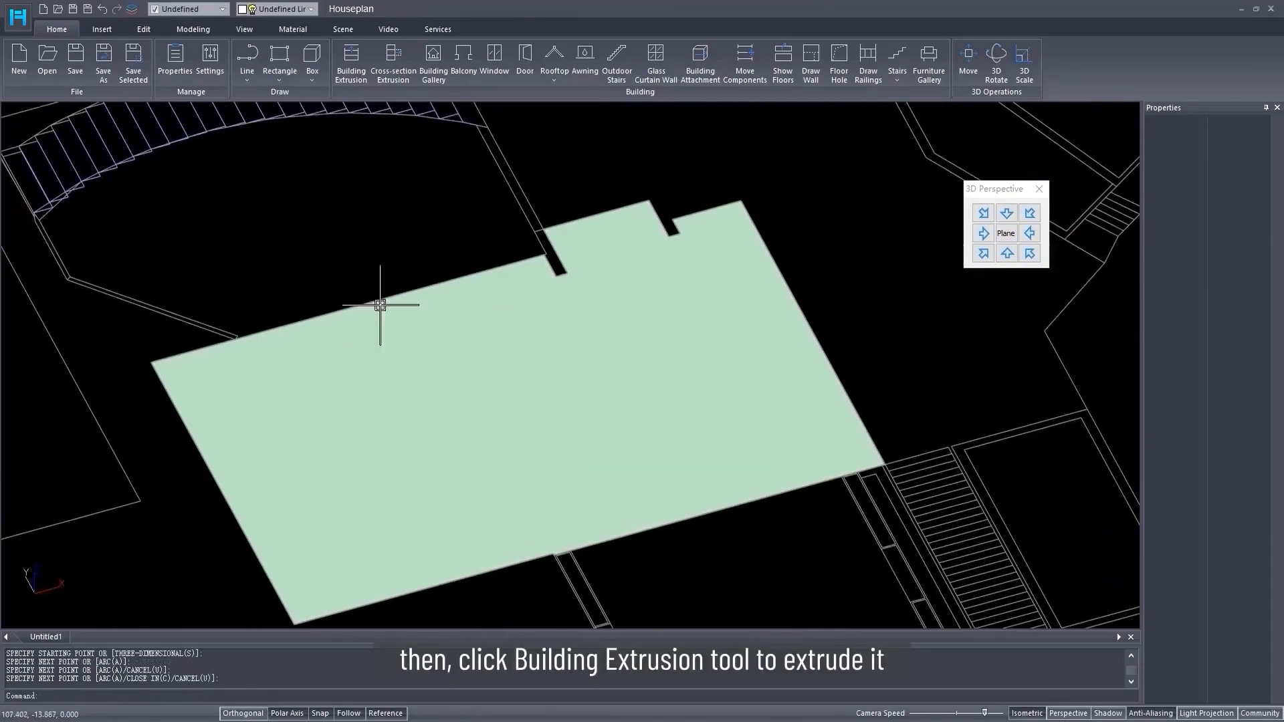
- Extrude the villa footprint into a single-storey building with Building Extrusion and delete its parapet
left_click(351, 62)
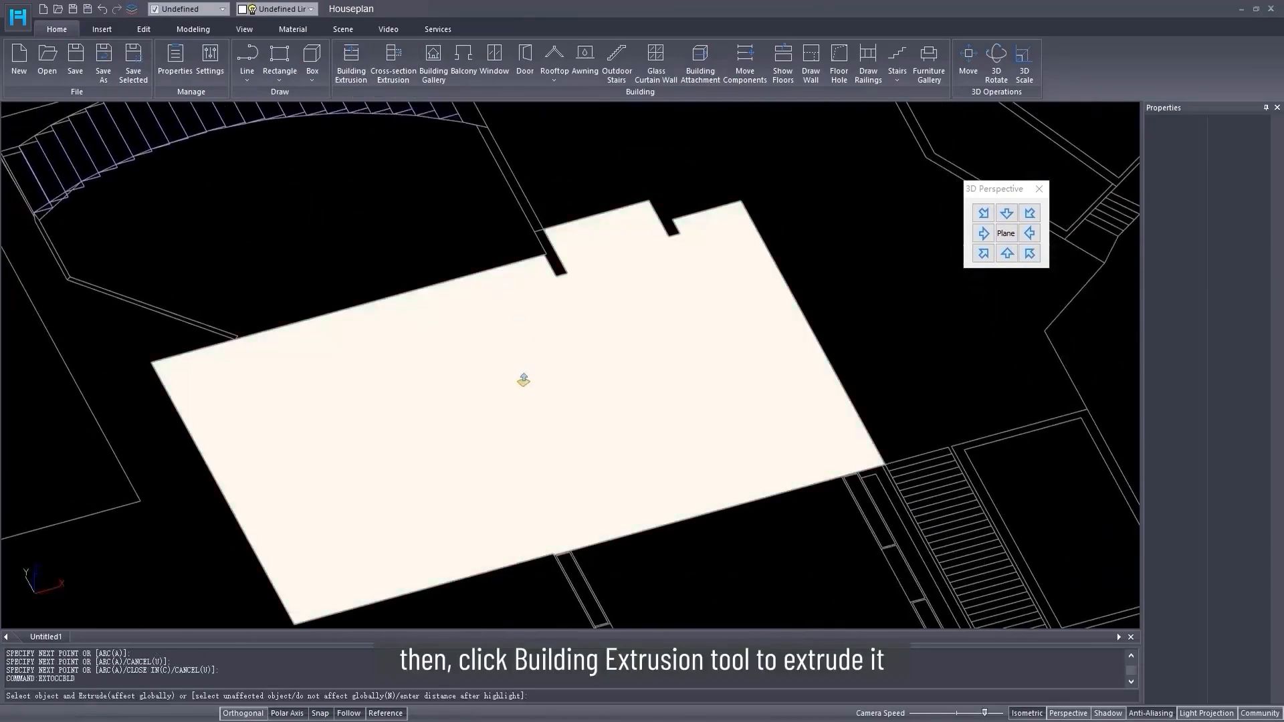
left_click(694, 338)
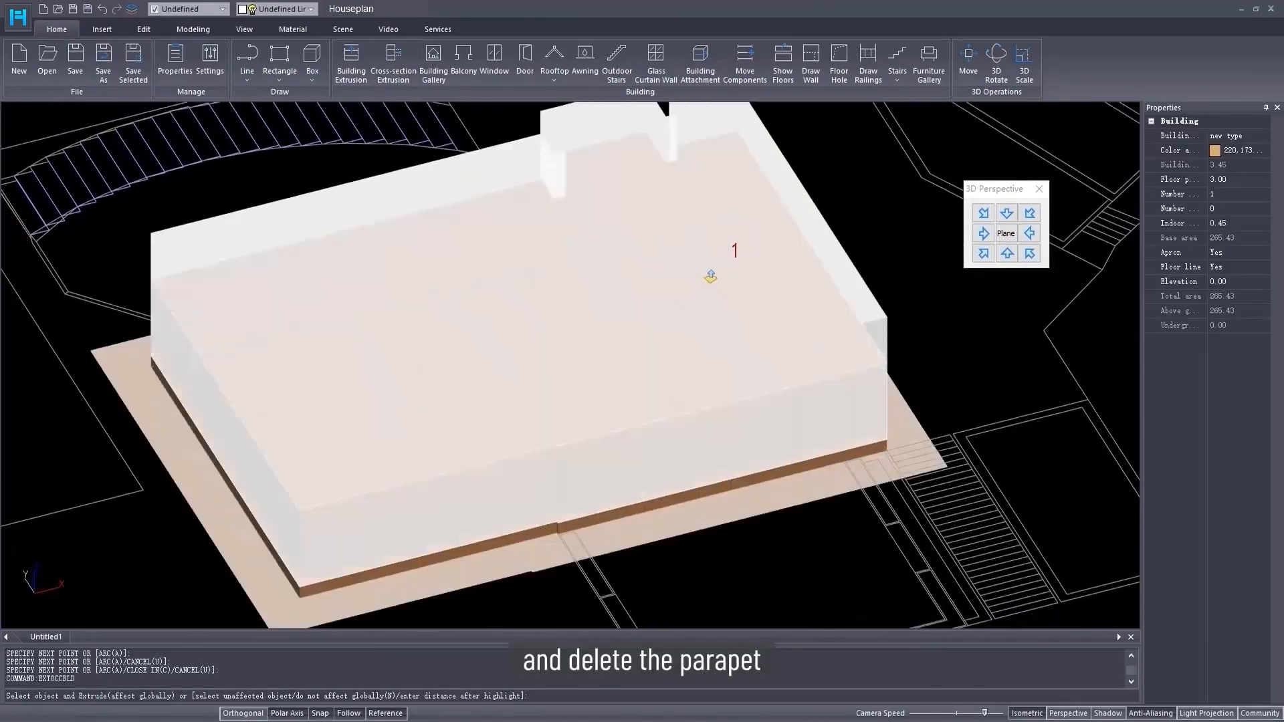
key("Delete")
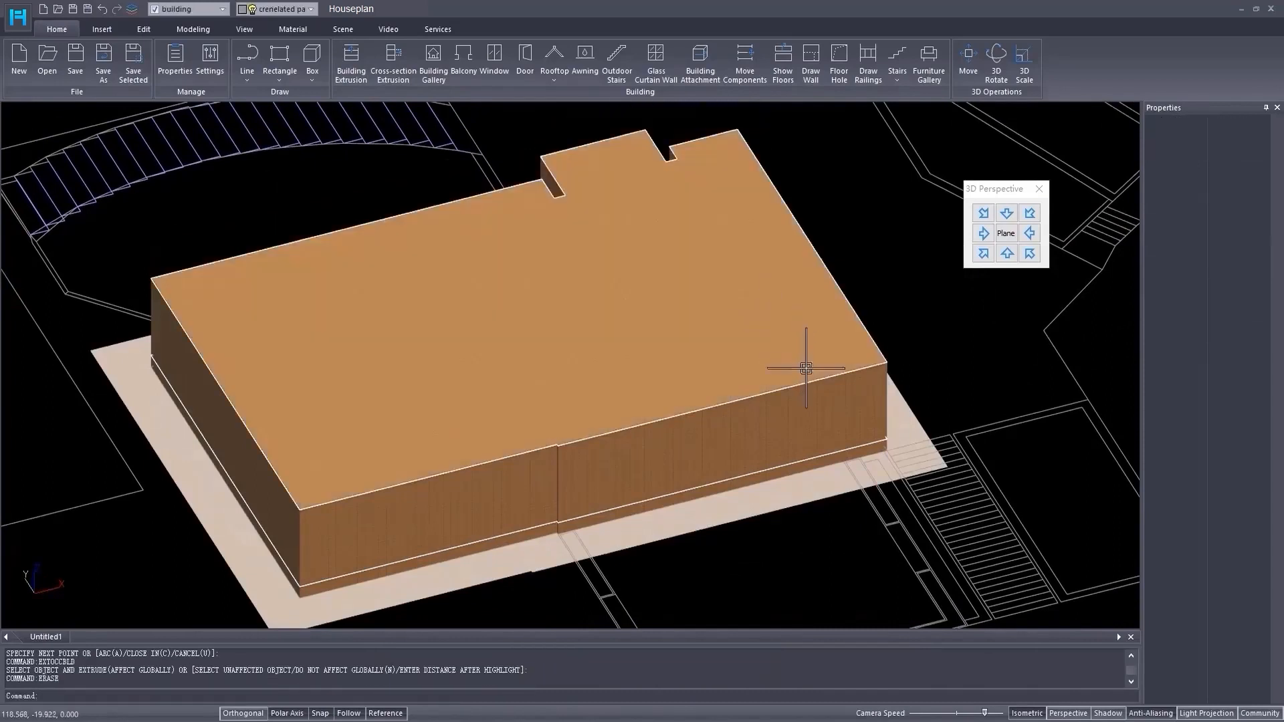
- Set the main building's floor height to 4.3, its indoor-outdoor height difference to 0 and its apron to No
left_click(777, 452)
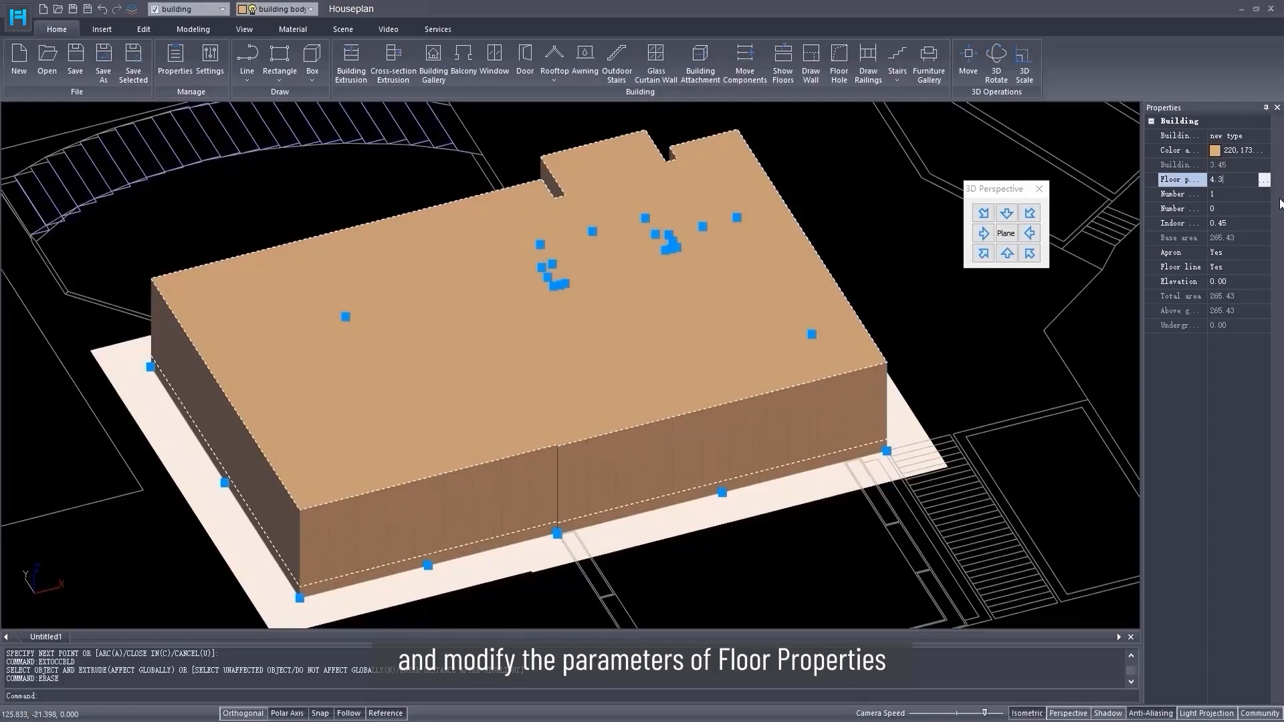
left_click(1217, 224)
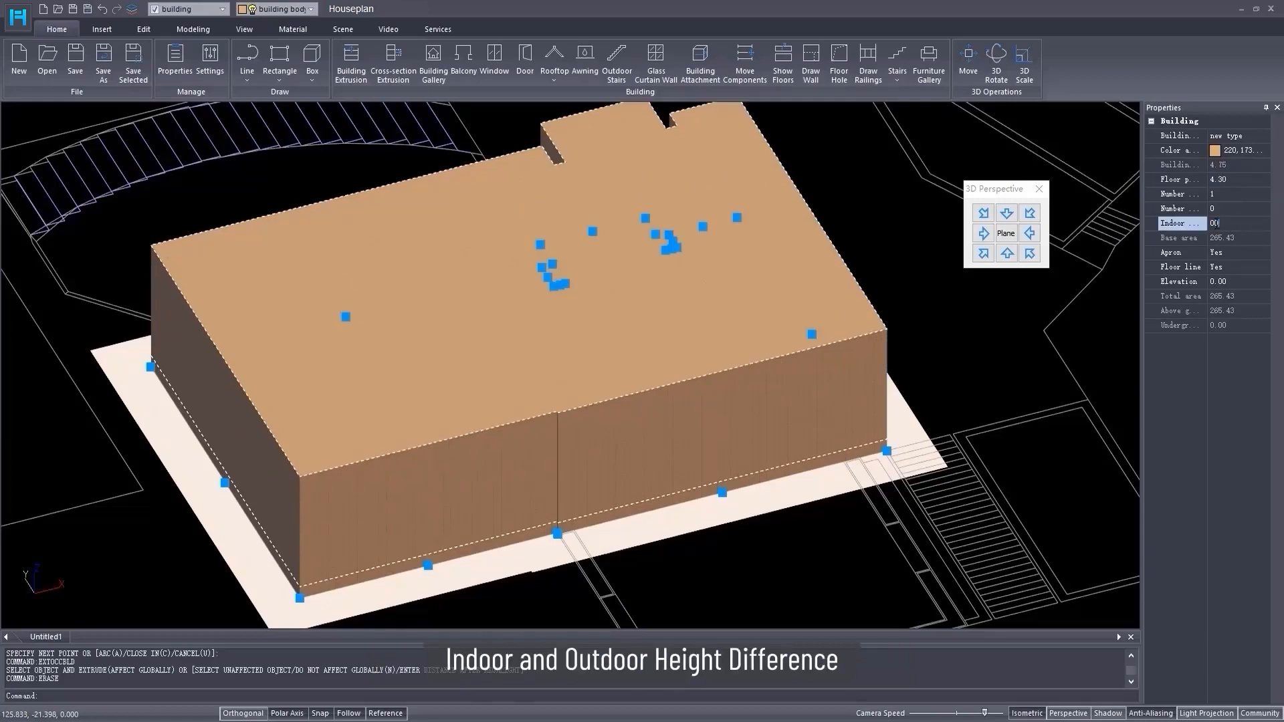
key("Return")
double_click(1181, 252)
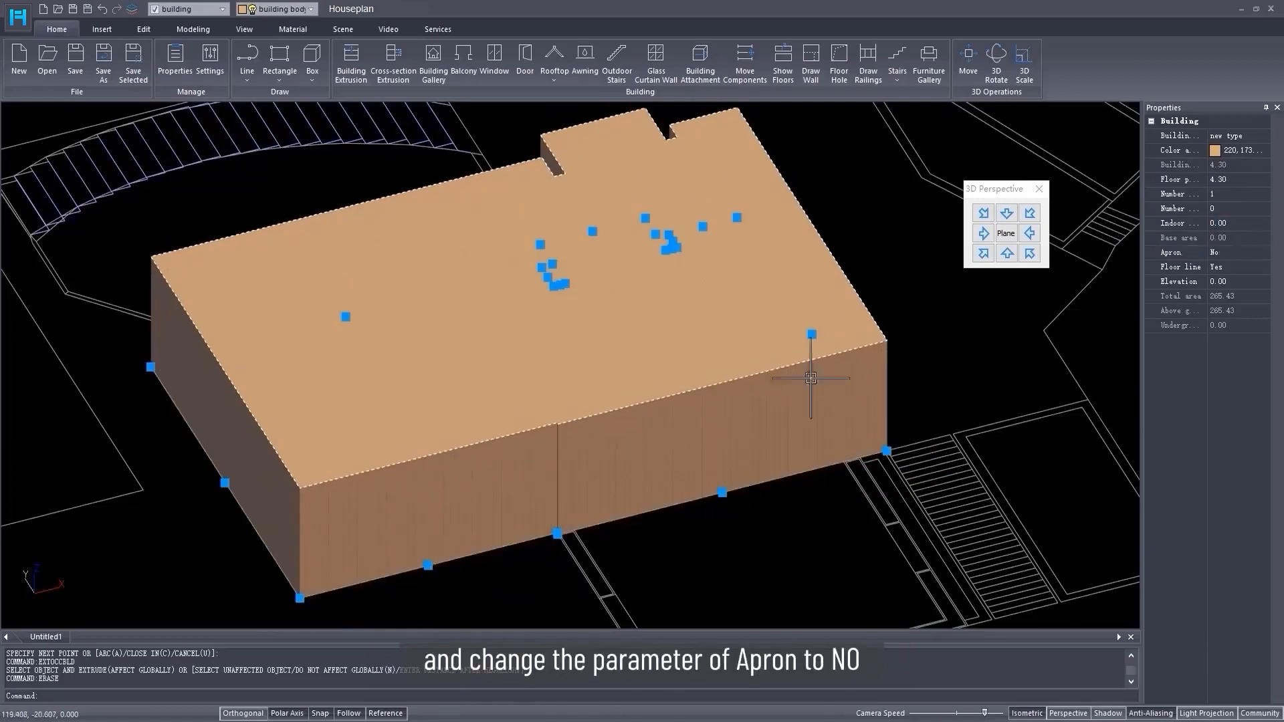
scroll(672, 427, "down", 1)
mouse_move(672, 427)
middle_mouse_down()
mouse_move(658, 385)
mouse_move(682, 413)
middle_mouse_up()
key("Escape")
- In plan view, draw a rectangle over the outer outline of the annex adjoining the main building's lower edge
middle_click_drag(783, 455, 718, 371)
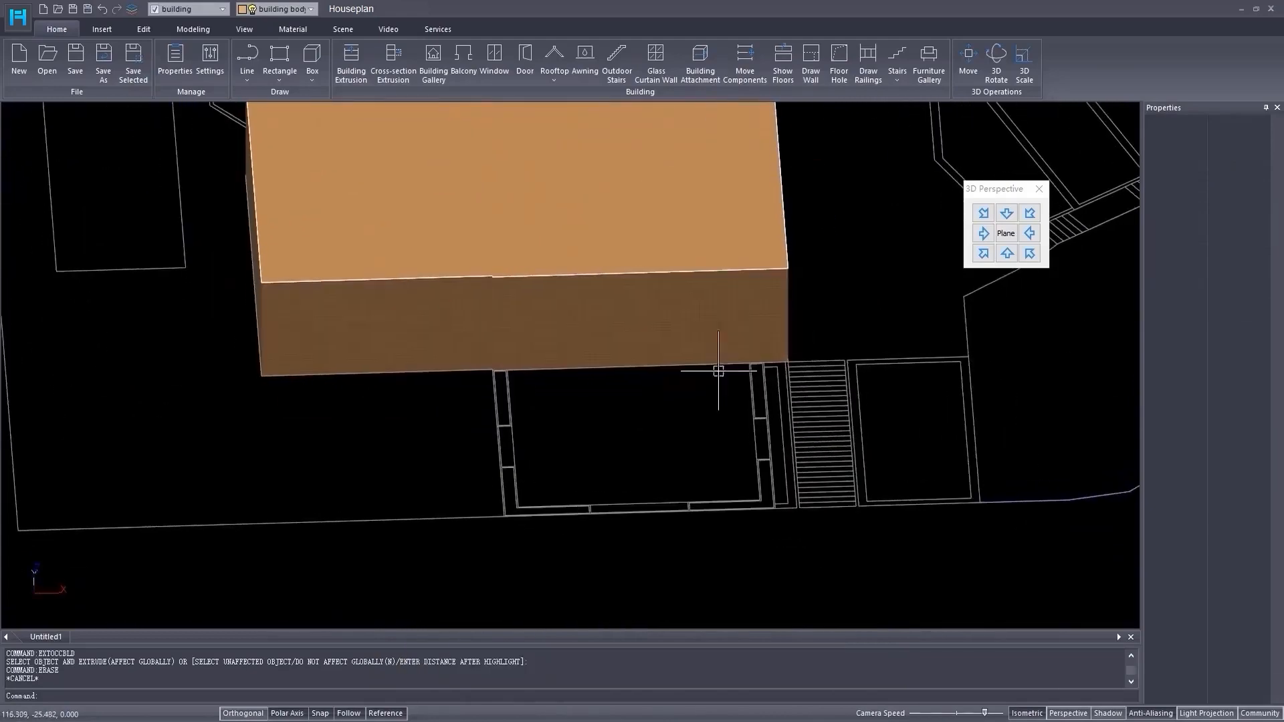
left_click(1005, 233)
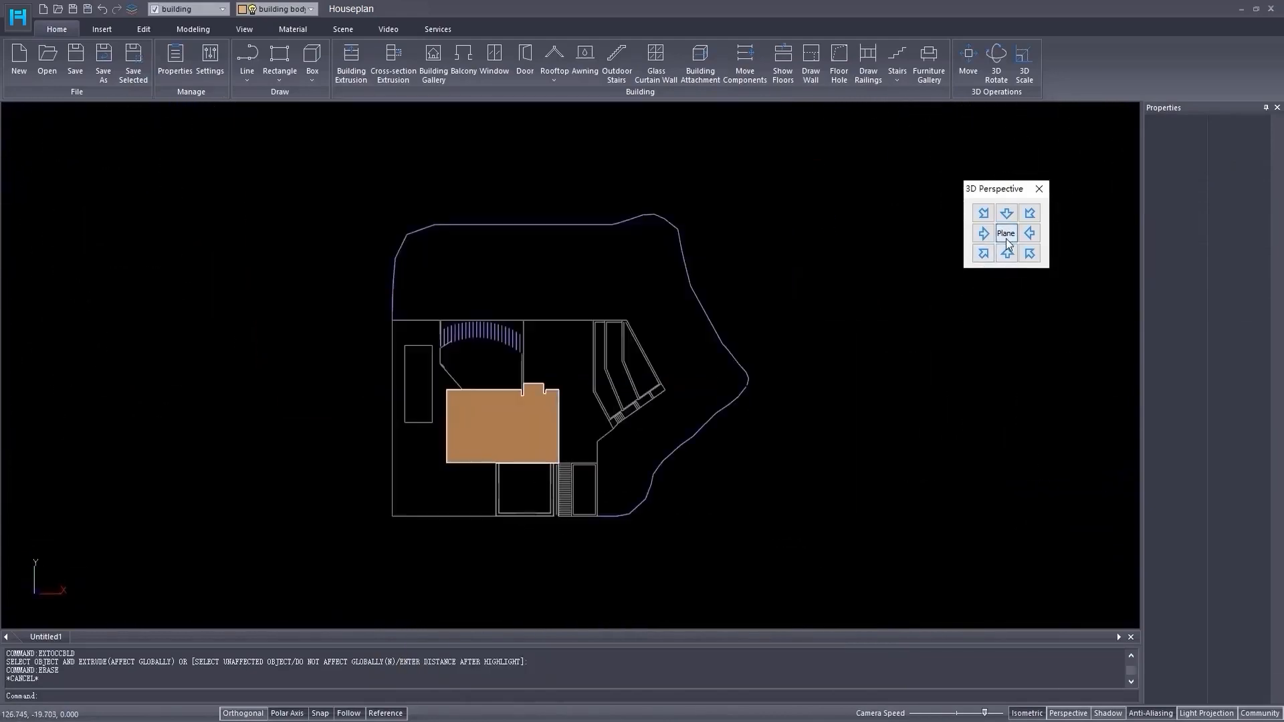
scroll(467, 510, "up", 3)
scroll(673, 453, "up", 3)
scroll(619, 416, "up", 2)
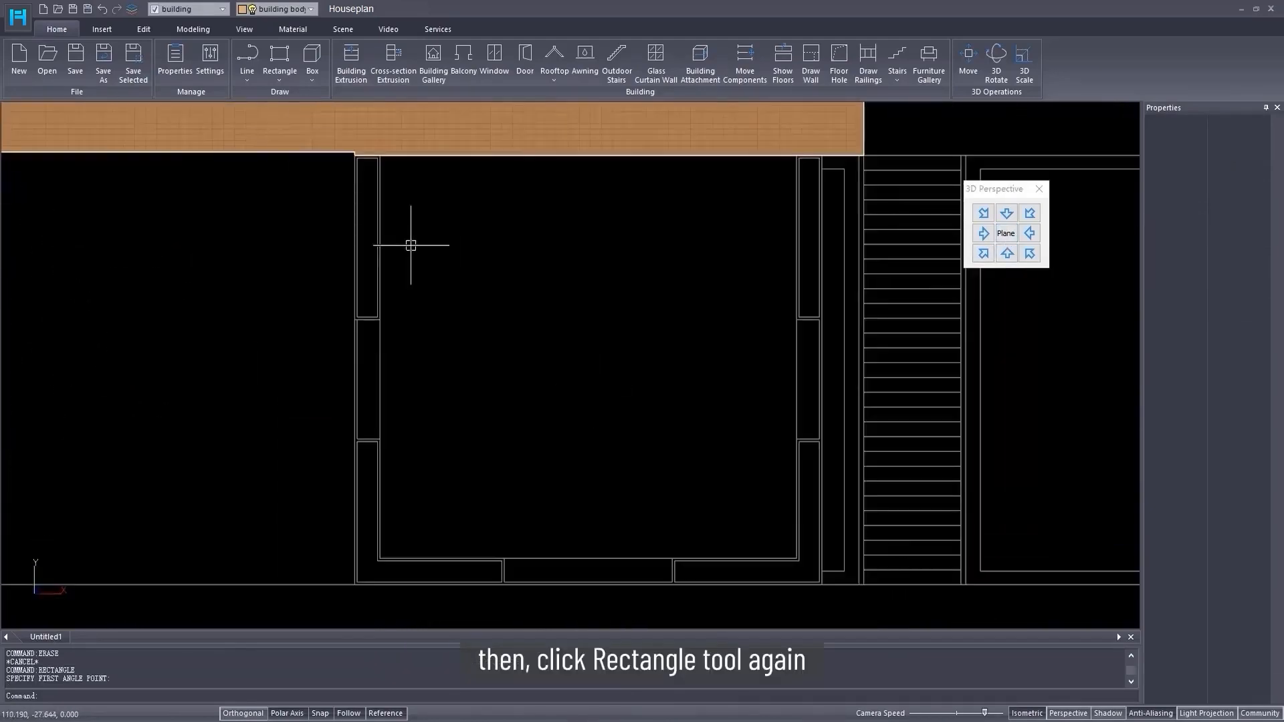
left_click(279, 81)
left_click(297, 105)
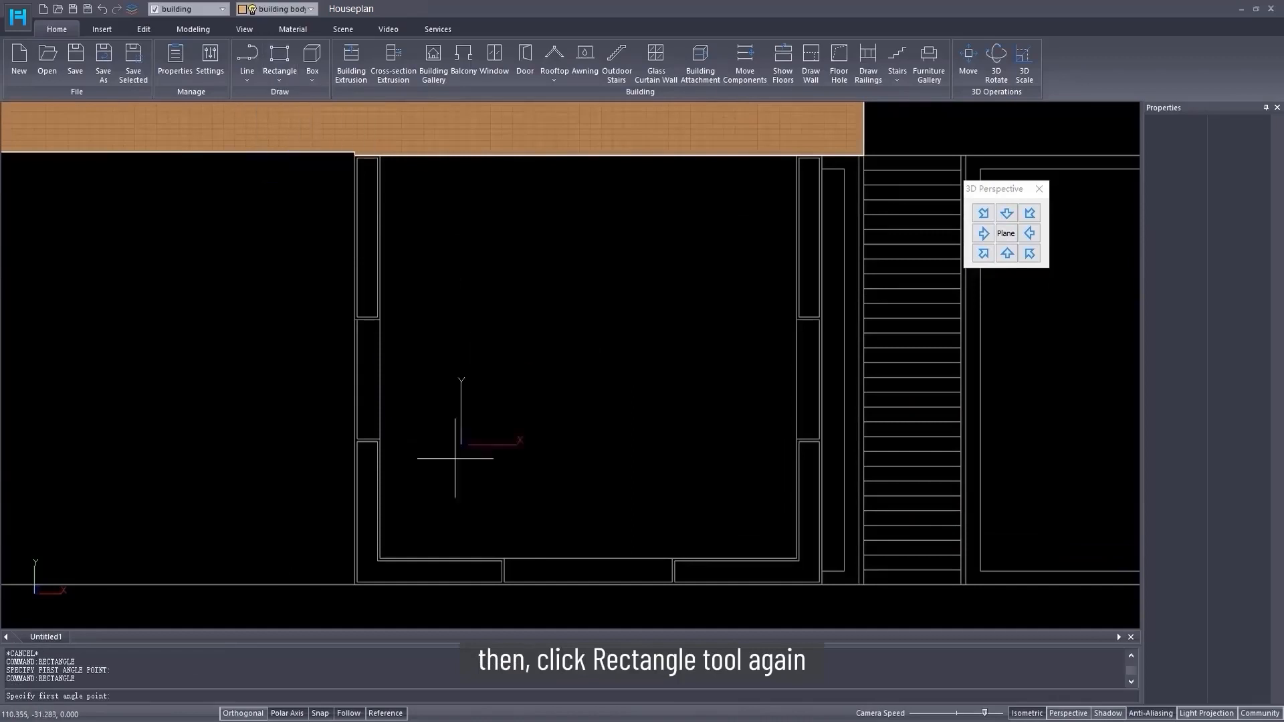
left_click(354, 583)
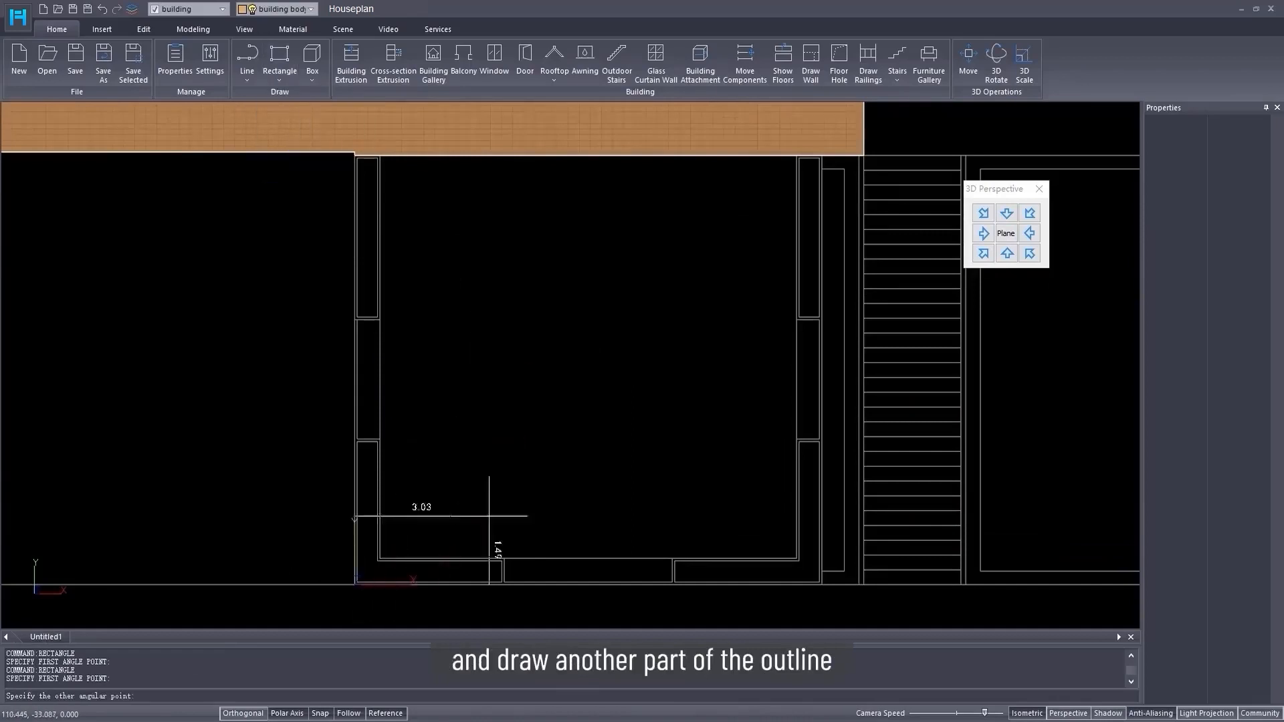
left_click(821, 156)
- Extrude the annex rectangle into a single-storey building with Building Extrusion and delete its parapet
middle_click_drag(652, 253, 731, 238)
middle_click_drag(628, 295, 654, 365)
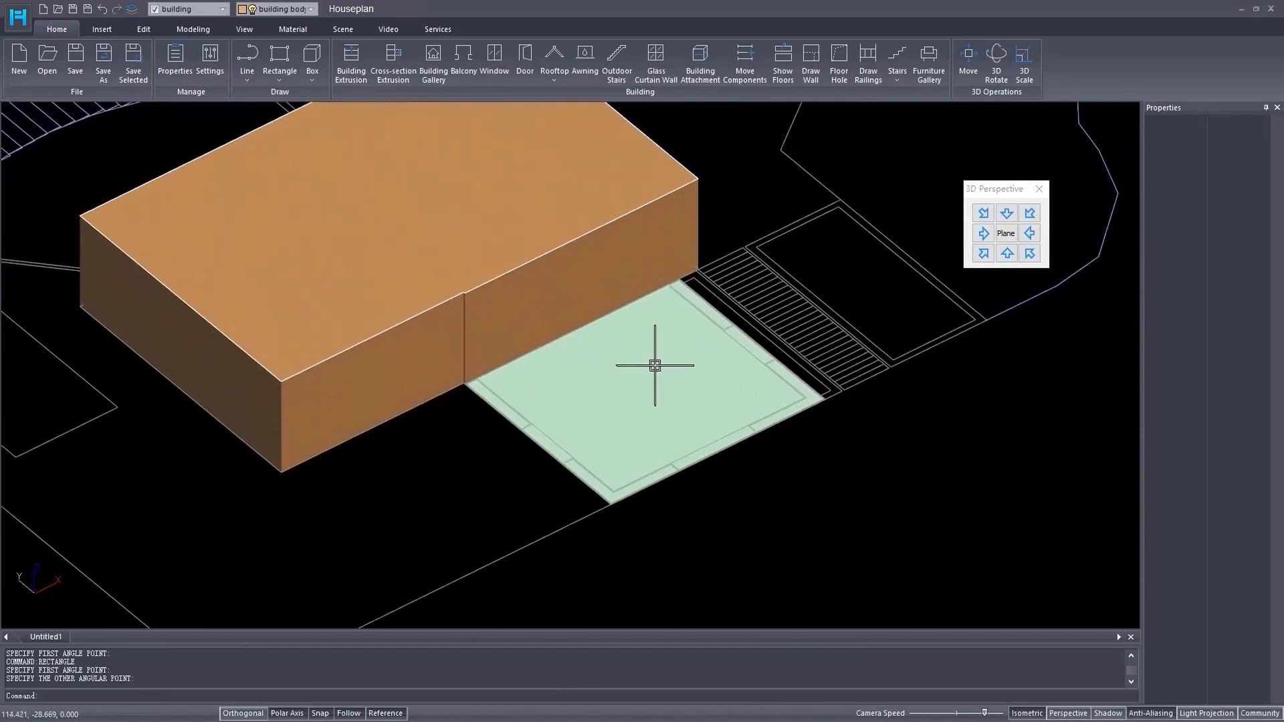
scroll(654, 365, "up", 2)
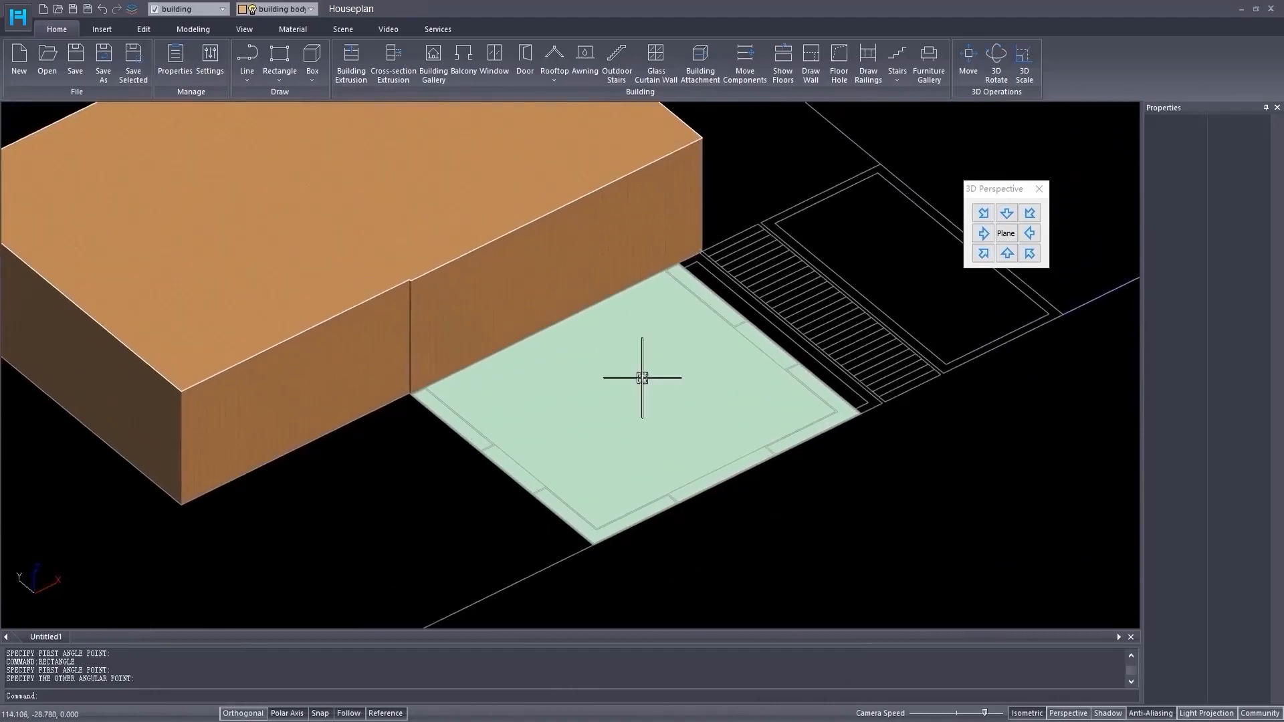
left_click(348, 53)
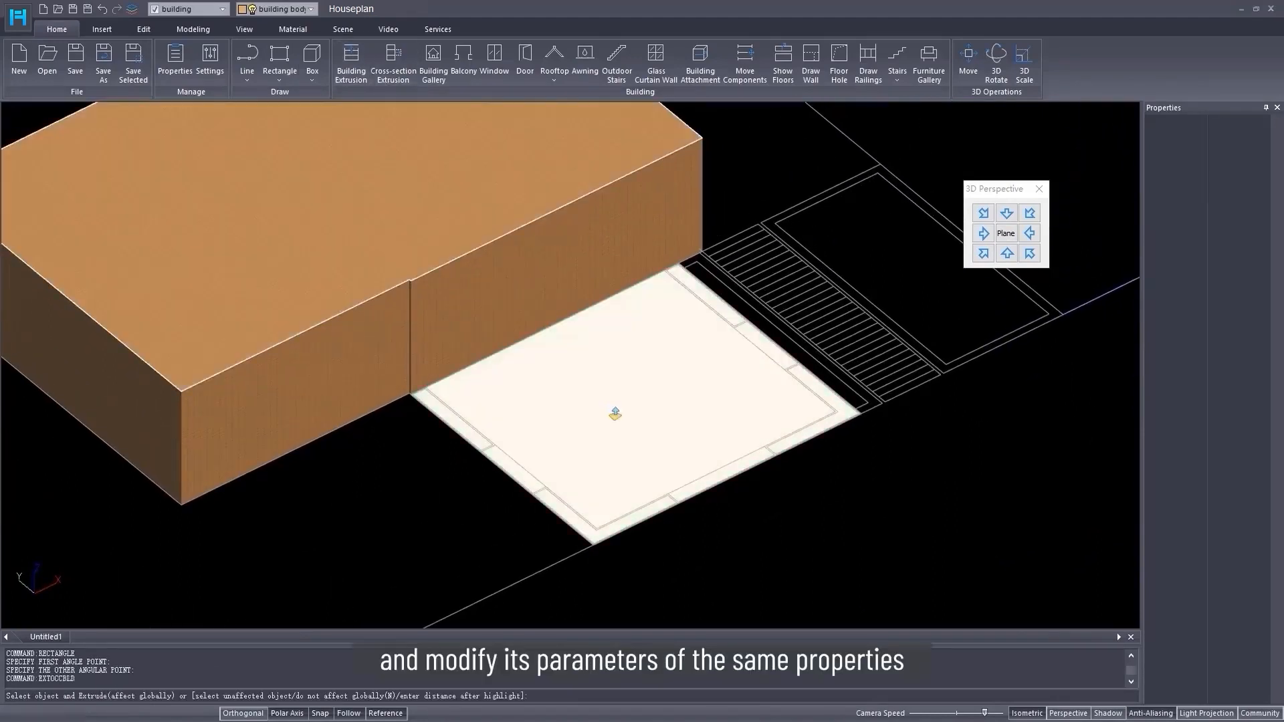
left_click(610, 409)
left_click(411, 267)
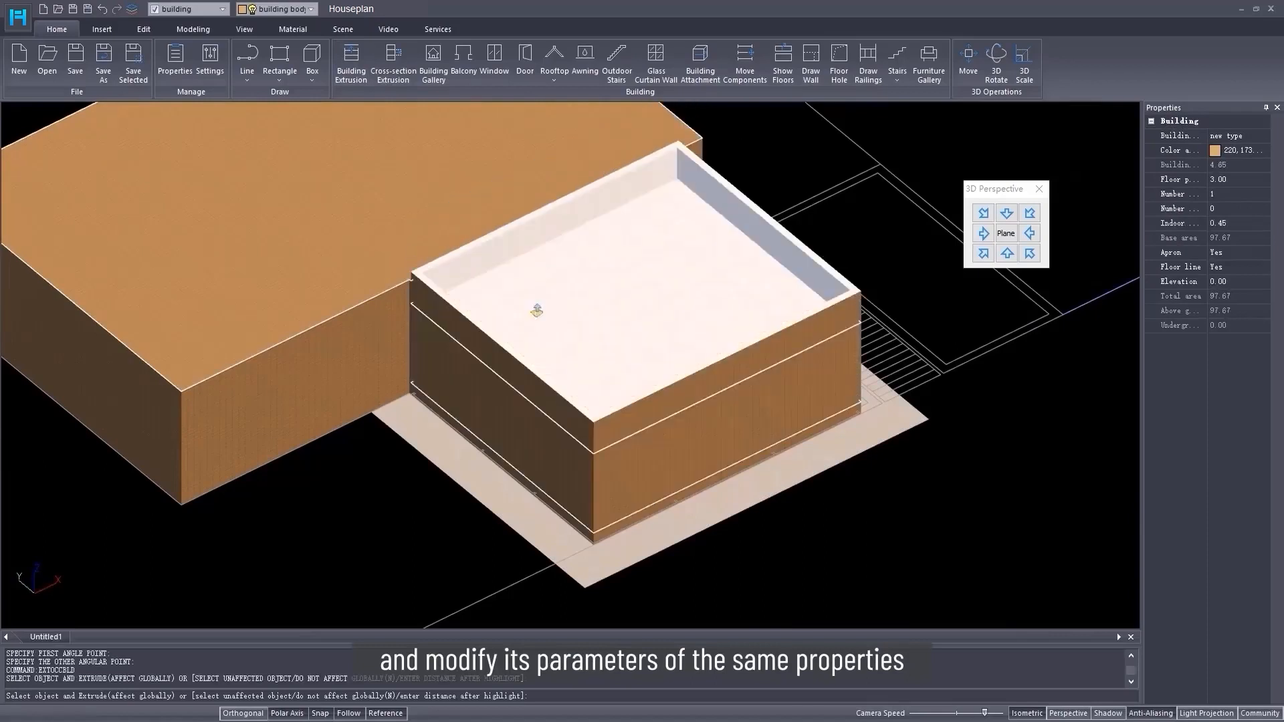
key("Delete")
- Set the annex building's floor height to 4.3, its indoor-outdoor height difference to 0 and its apron to No
left_click(685, 358)
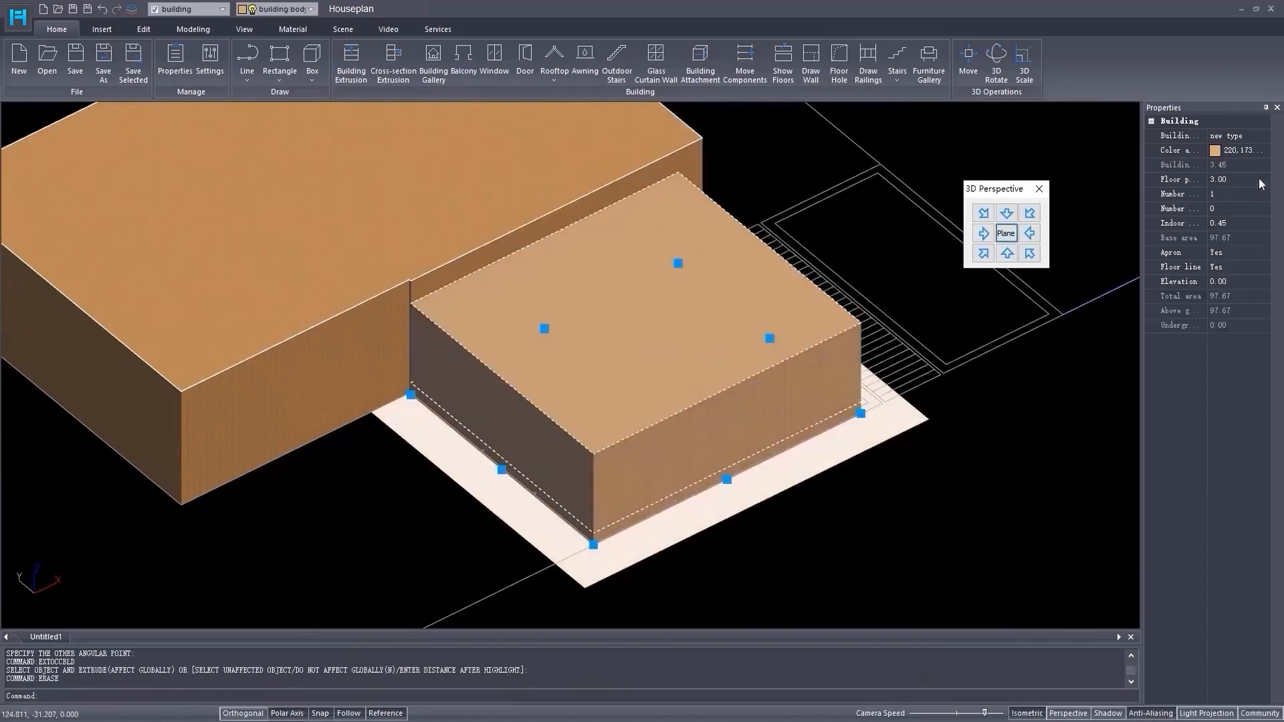
type("4")
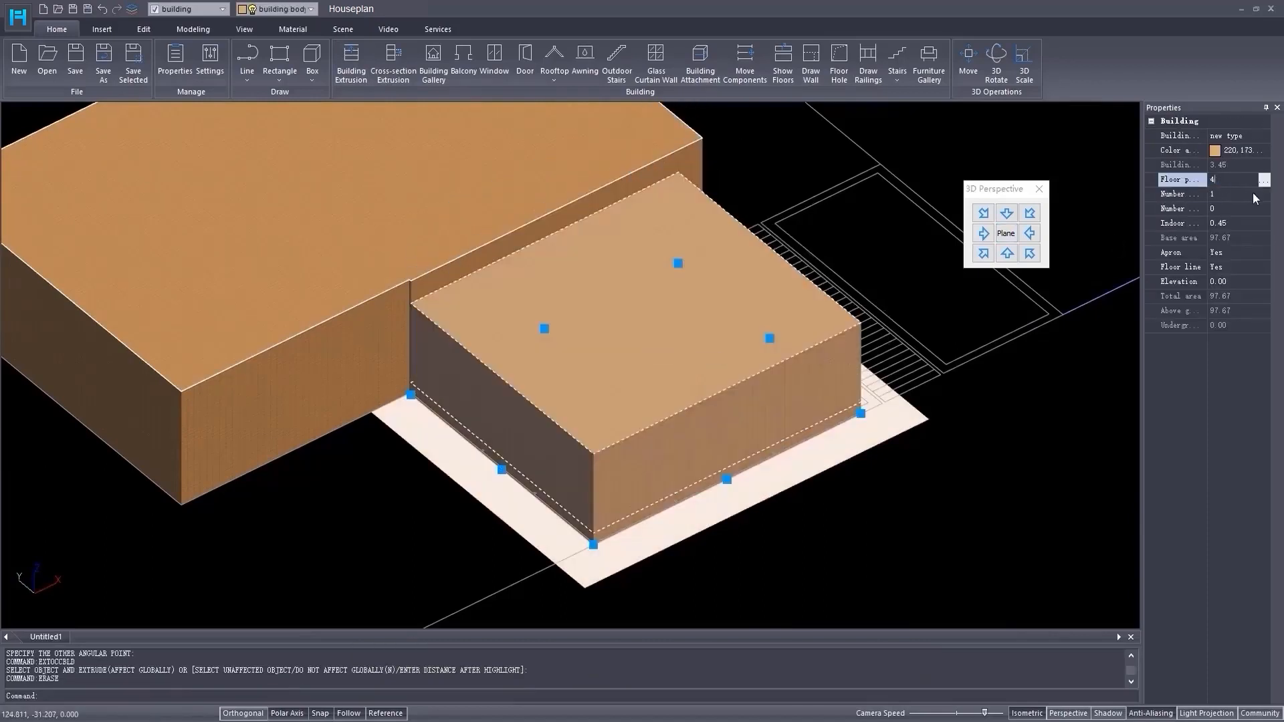
type(".3")
key("Return")
left_click_drag(1230, 222, 1216, 221)
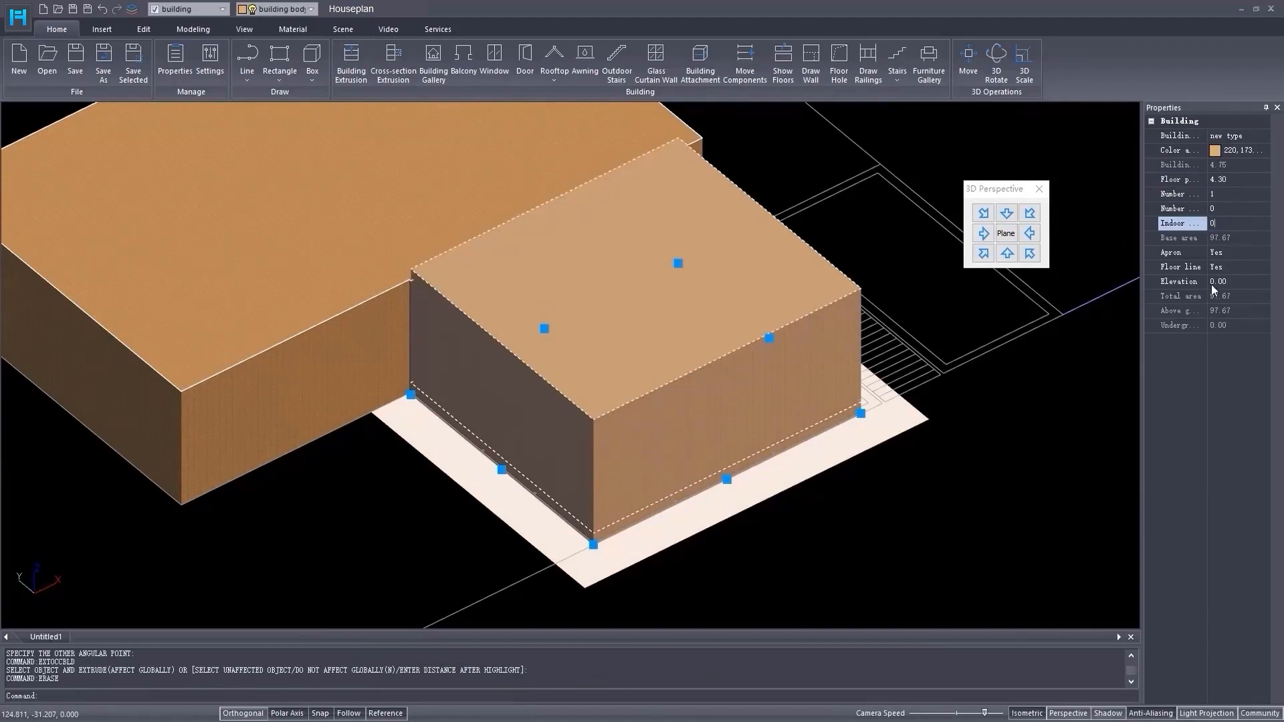
type("0")
key("Return")
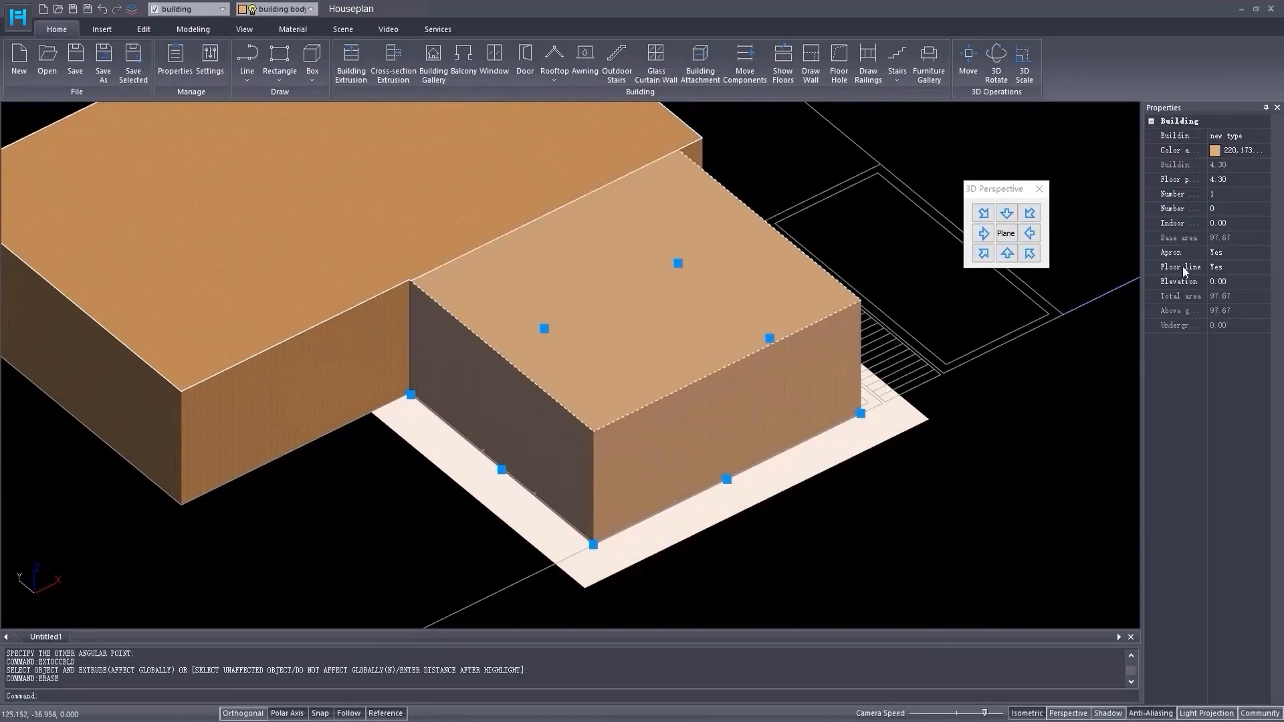
double_click(1176, 254)
key("Escape")
- In plan view, hide the annex and the main building so the floor plan beneath them is exposed
middle_click_drag(722, 391, 592, 442)
scroll(758, 382, "down", 3)
left_click(1007, 233)
scroll(530, 487, "up", 6)
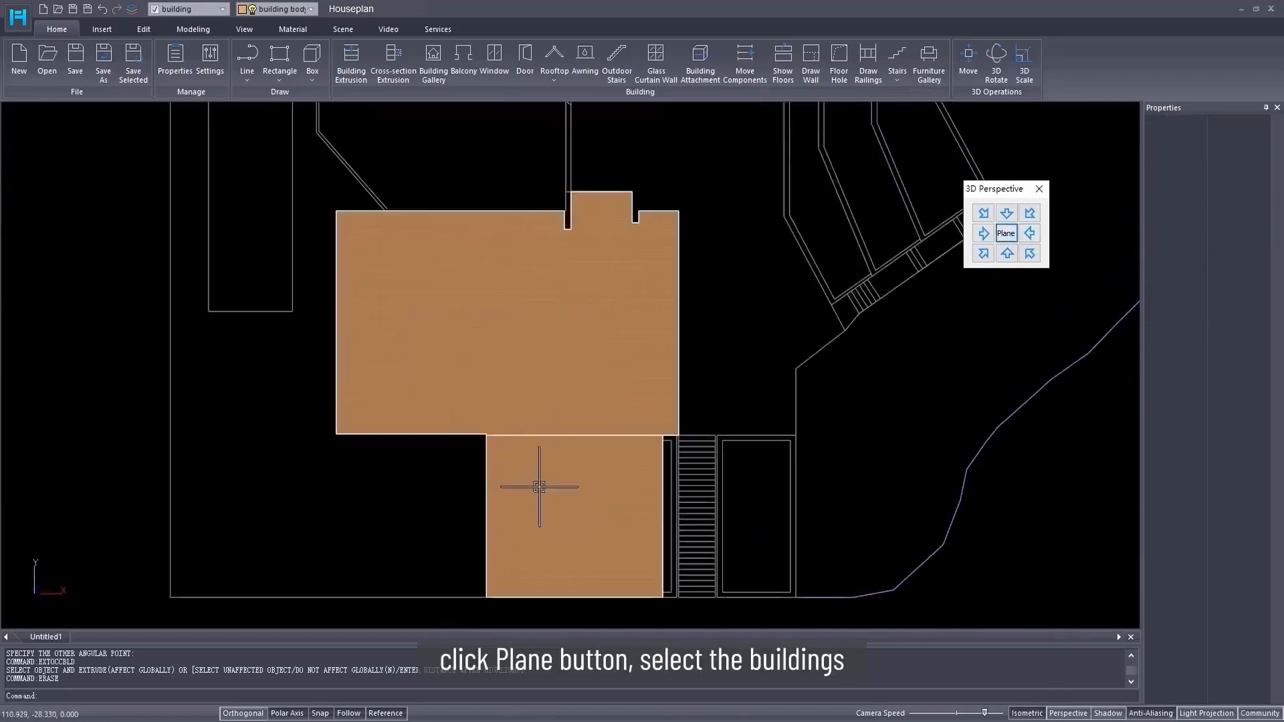
left_click(624, 417)
right_click(624, 417)
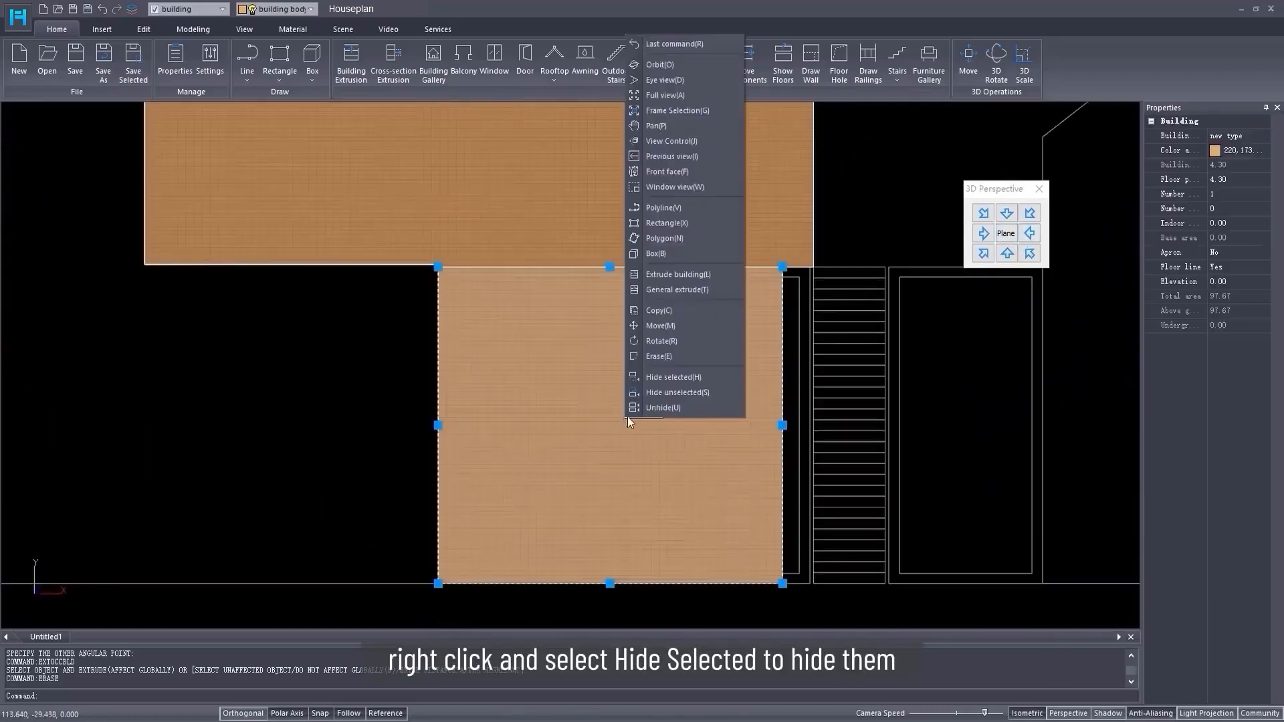
left_click(666, 378)
left_click(613, 226)
right_click(613, 225)
left_click(655, 187)
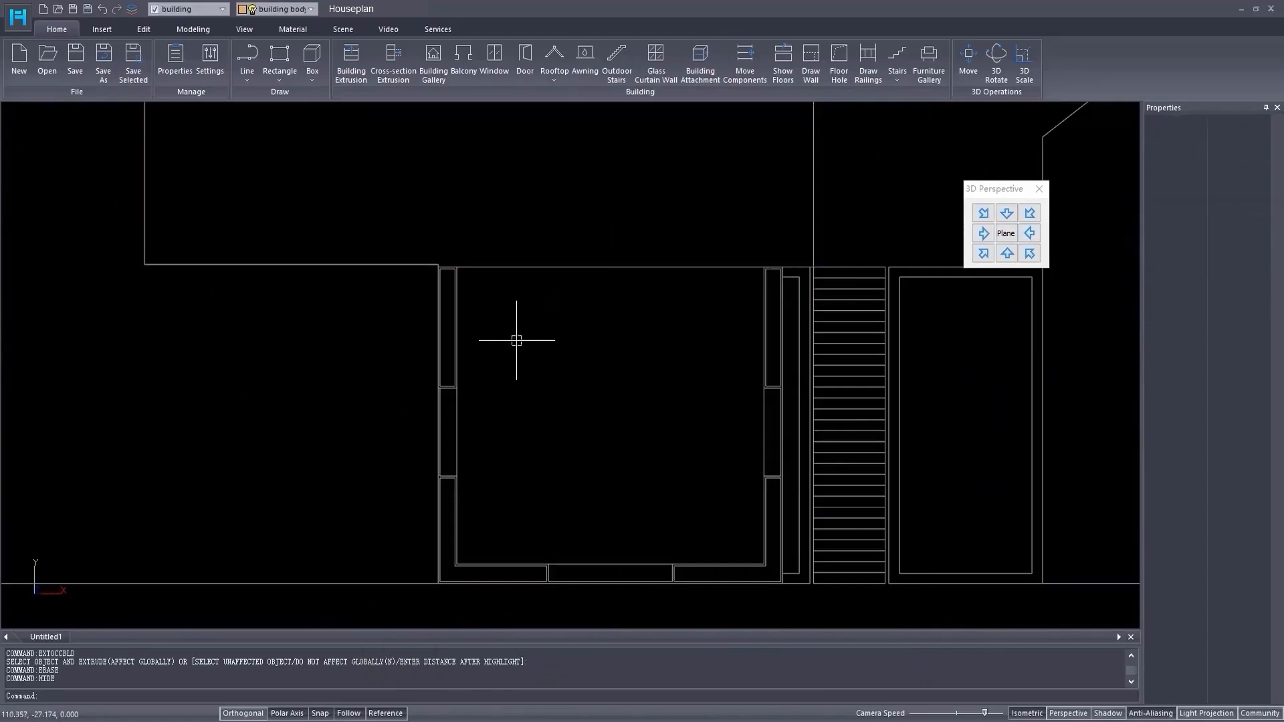
- Draw a rectangle over the outer outline of the upper flower pool on the annex's left side
scroll(488, 300, "up", 5)
middle_click_drag(488, 301, 555, 265)
left_click(280, 80)
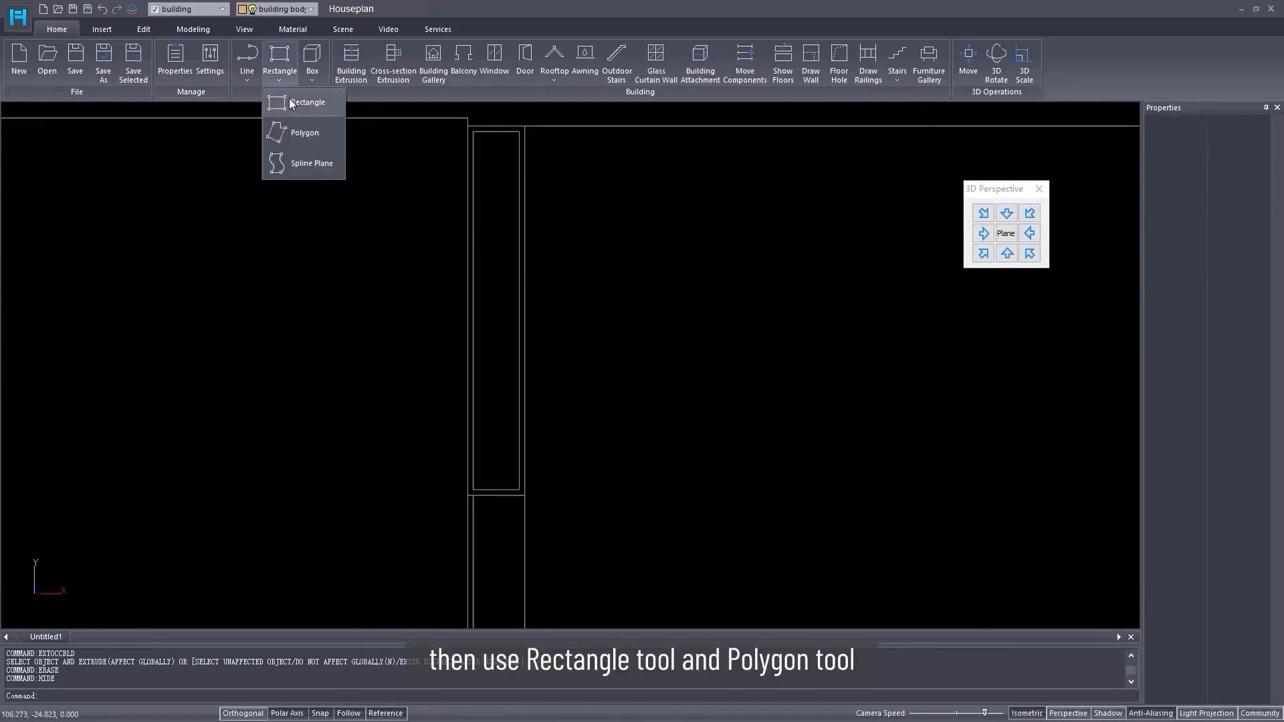
left_click(289, 98)
left_click(525, 125)
left_click(468, 492)
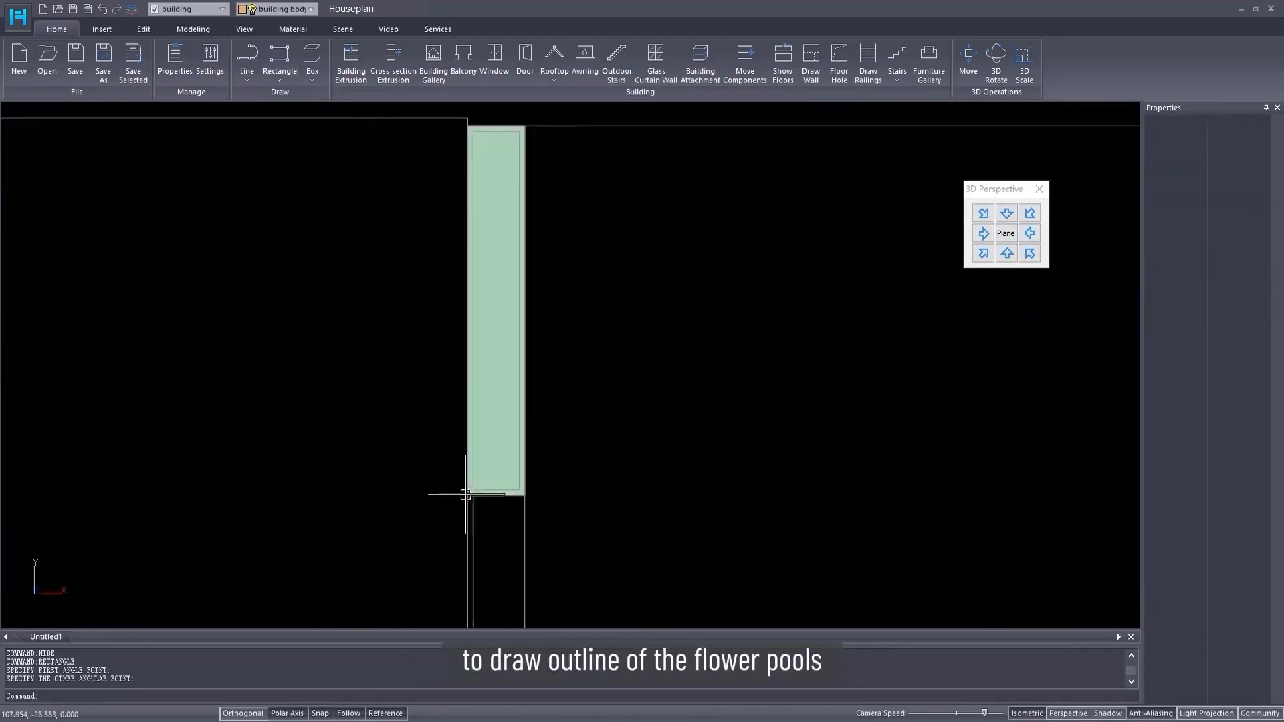
- Draw rectangles over the narrow edge strip and the remaining area of the left side's middle section, below the first flower pool
middle_click_drag(459, 493, 453, 295)
key("Return")
left_click(470, 235)
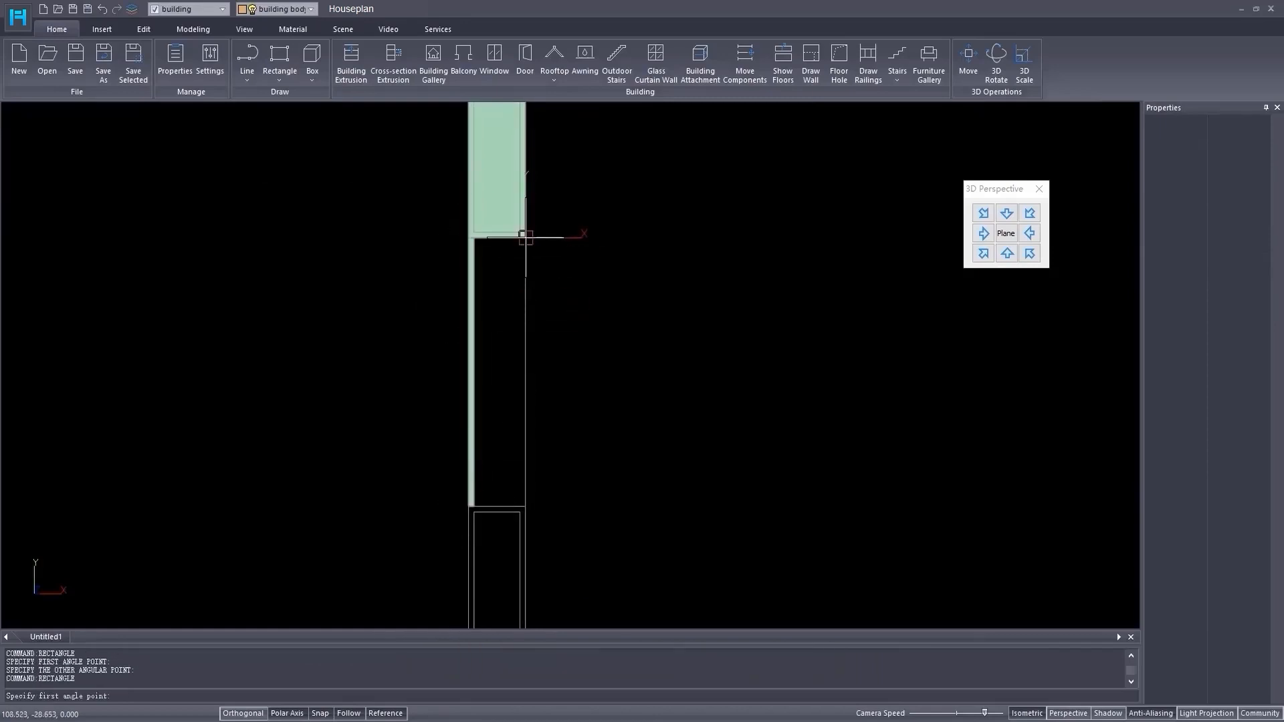
left_click(525, 506)
- Trace the outer outline of the L-shaped flower pool at the annex's lower-left corner as a closed polygon
middle_click_drag(603, 540, 548, 226)
key("Return")
left_click(288, 81)
left_click(299, 115)
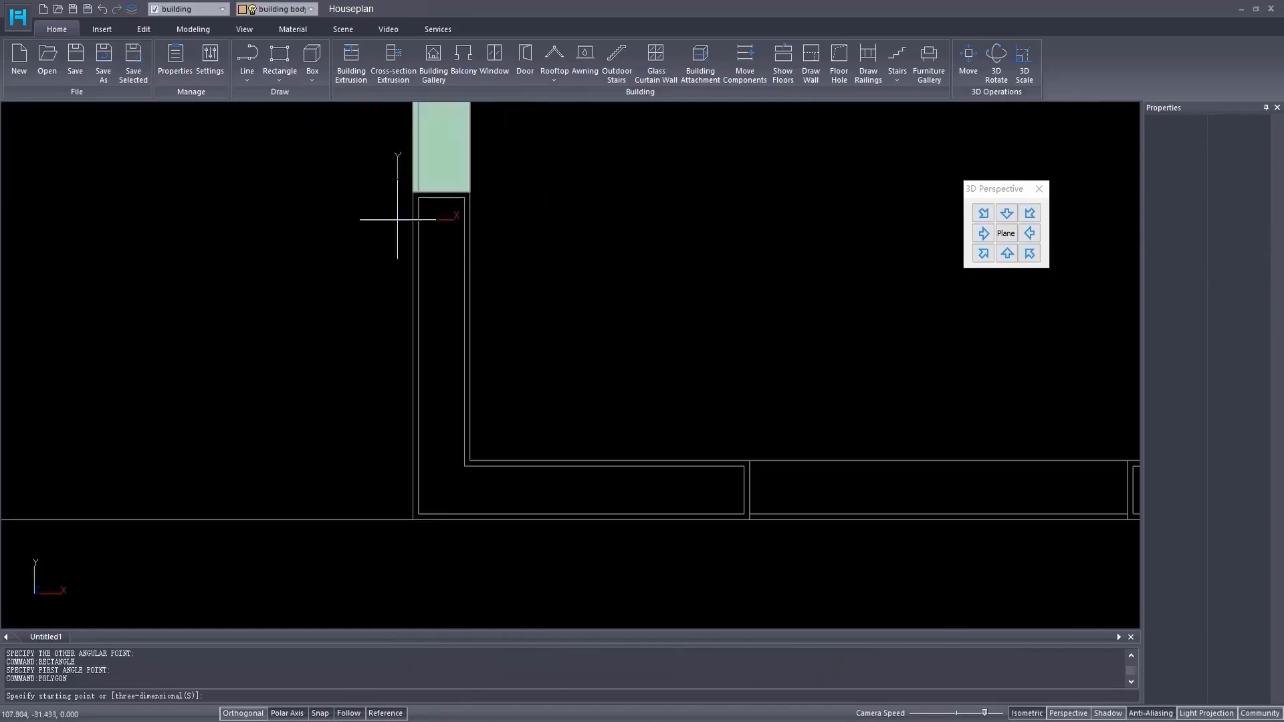
left_click(413, 192)
left_click(470, 192)
left_click(470, 460)
left_click(749, 460)
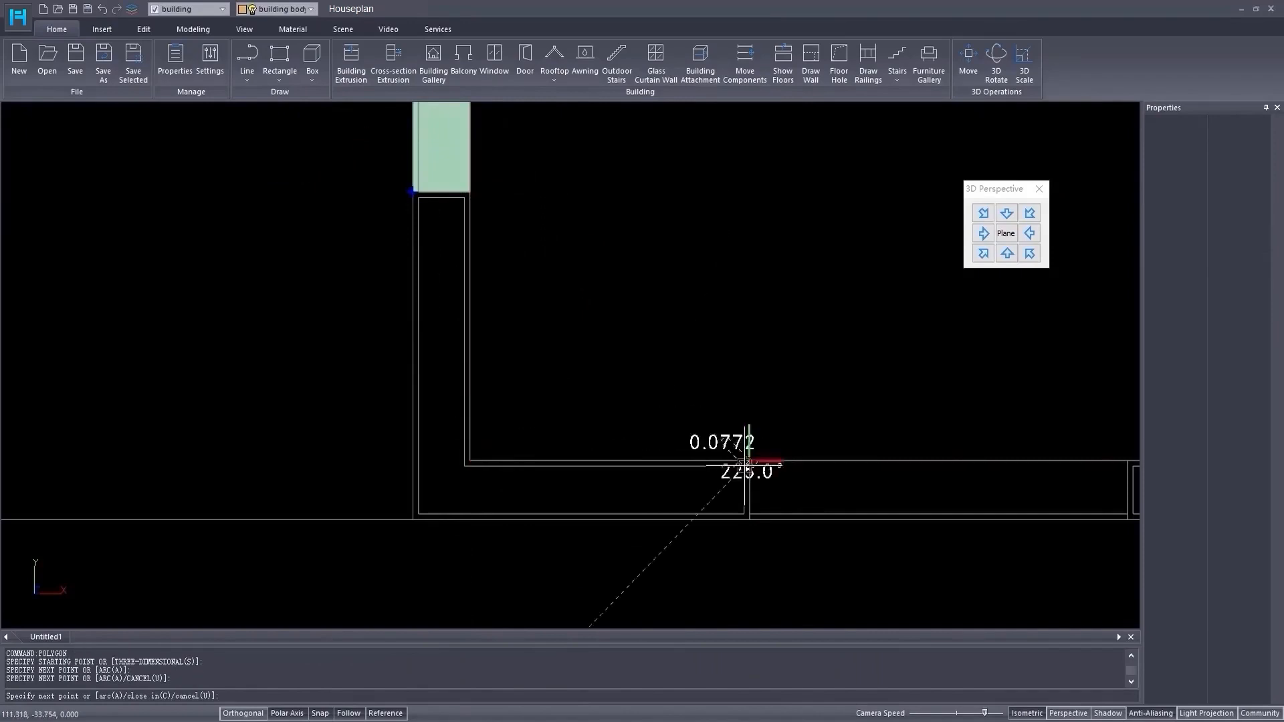
left_click(750, 519)
left_click(413, 519)
key("Return")
- Draw rectangles over the main area and the narrow edge strip of the section between the two lower corner flower pools
middle_click_drag(749, 440, 262, 415)
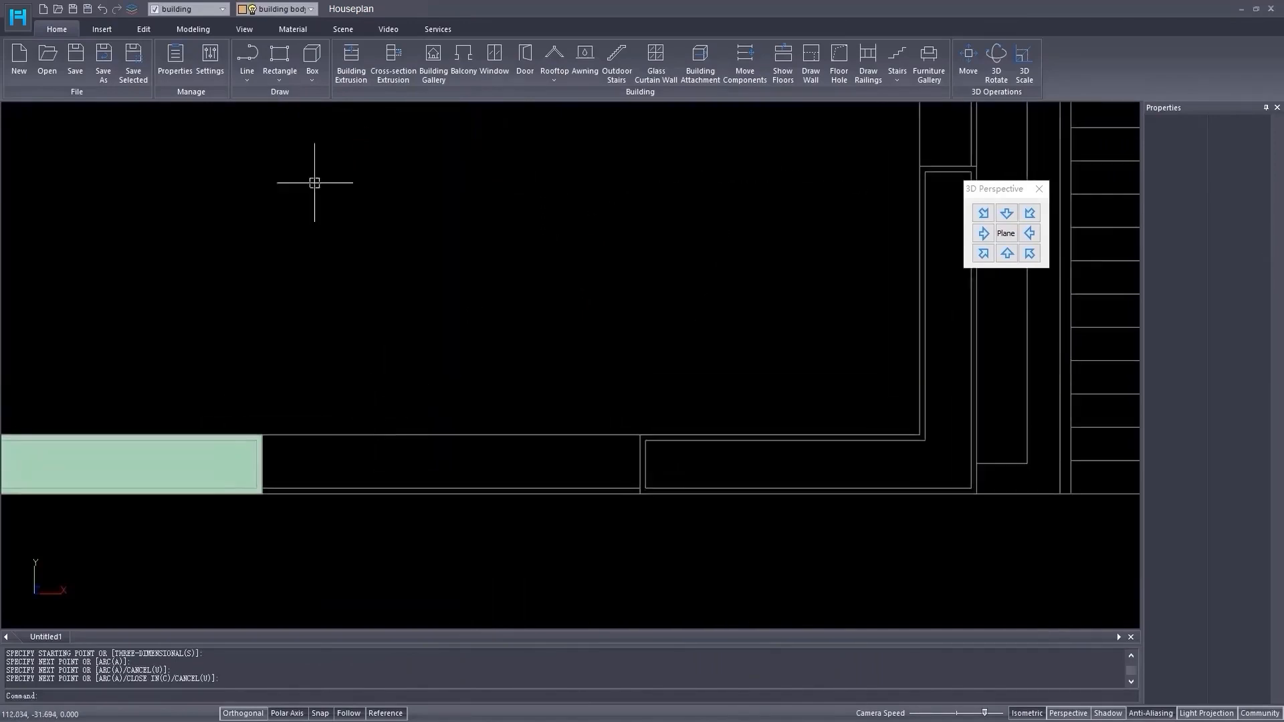
left_click(279, 58)
left_click(262, 435)
left_click(640, 487)
key("Return")
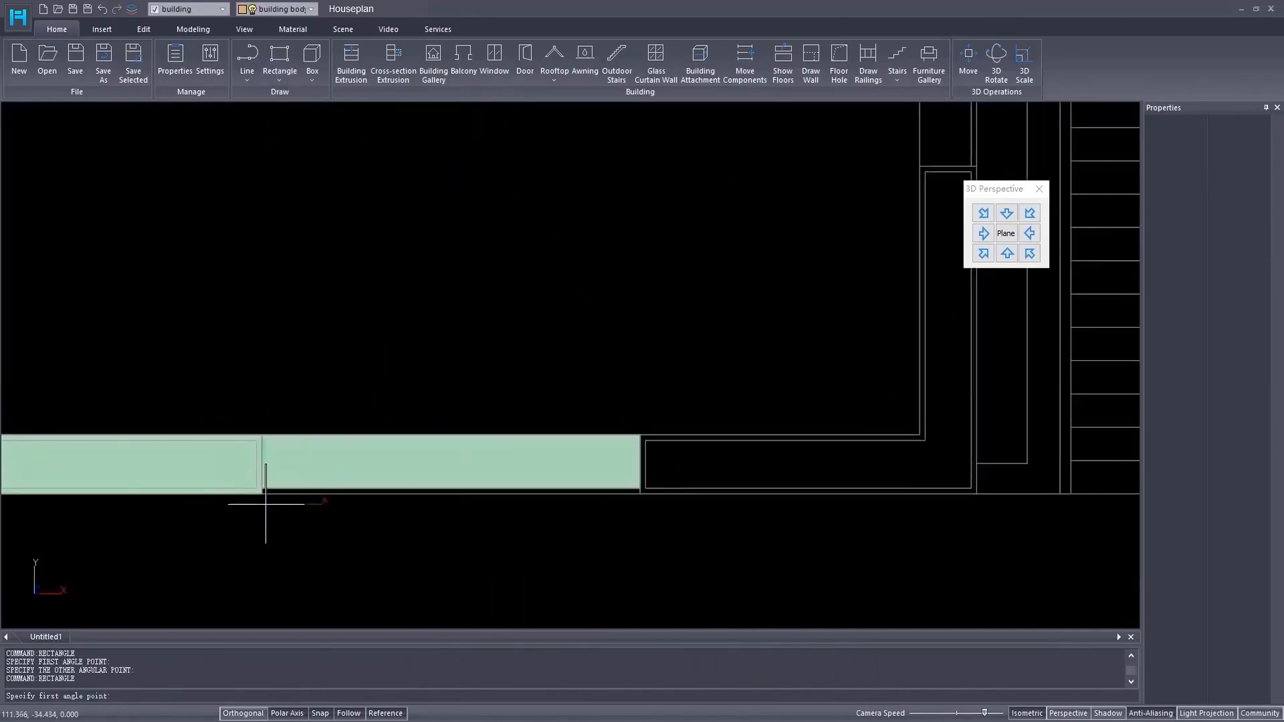
left_click(262, 494)
left_click(640, 489)
- Trace the outer outline of the L-shaped flower pool at the annex's lower-right corner as a closed polygon
scroll(478, 444, "down", 1)
mouse_move(775, 396)
middle_mouse_down()
mouse_move(478, 444)
mouse_move(517, 482)
mouse_move(511, 444)
middle_mouse_up()
scroll(514, 475, "down", 1)
scroll(512, 472, "up", 1)
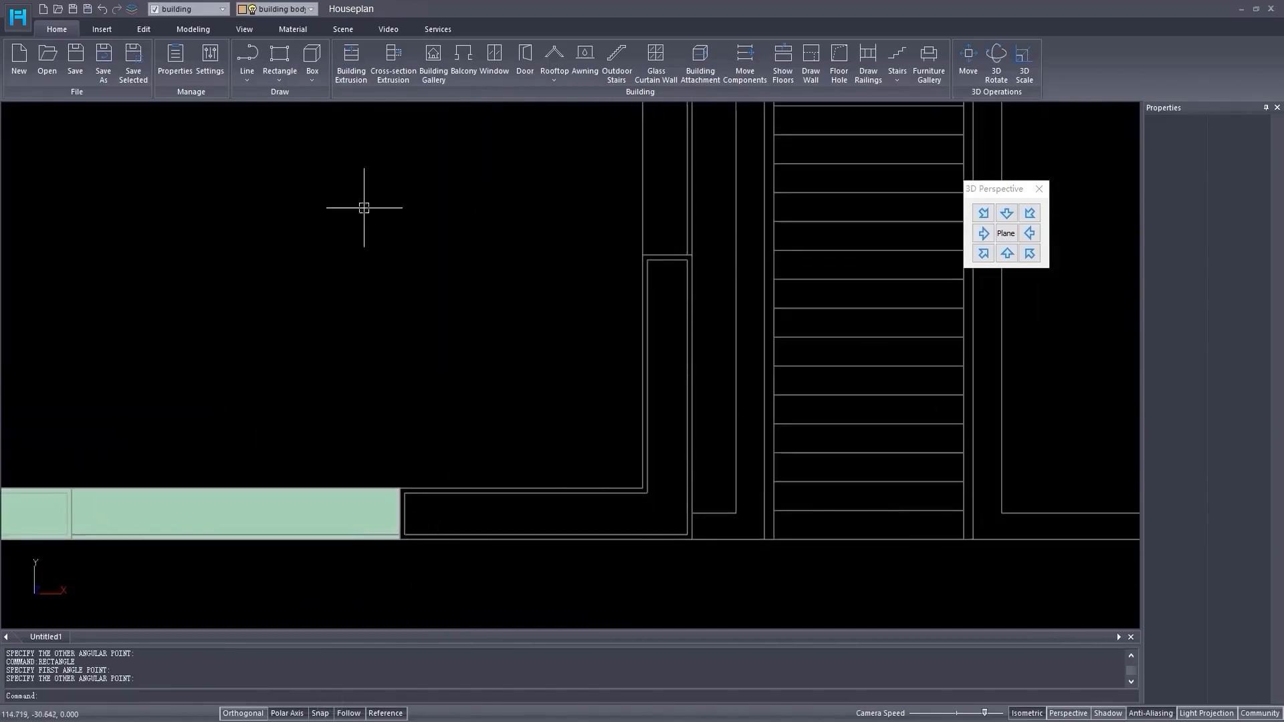
left_click(279, 79)
left_click(308, 114)
left_click(399, 488)
left_click(644, 488)
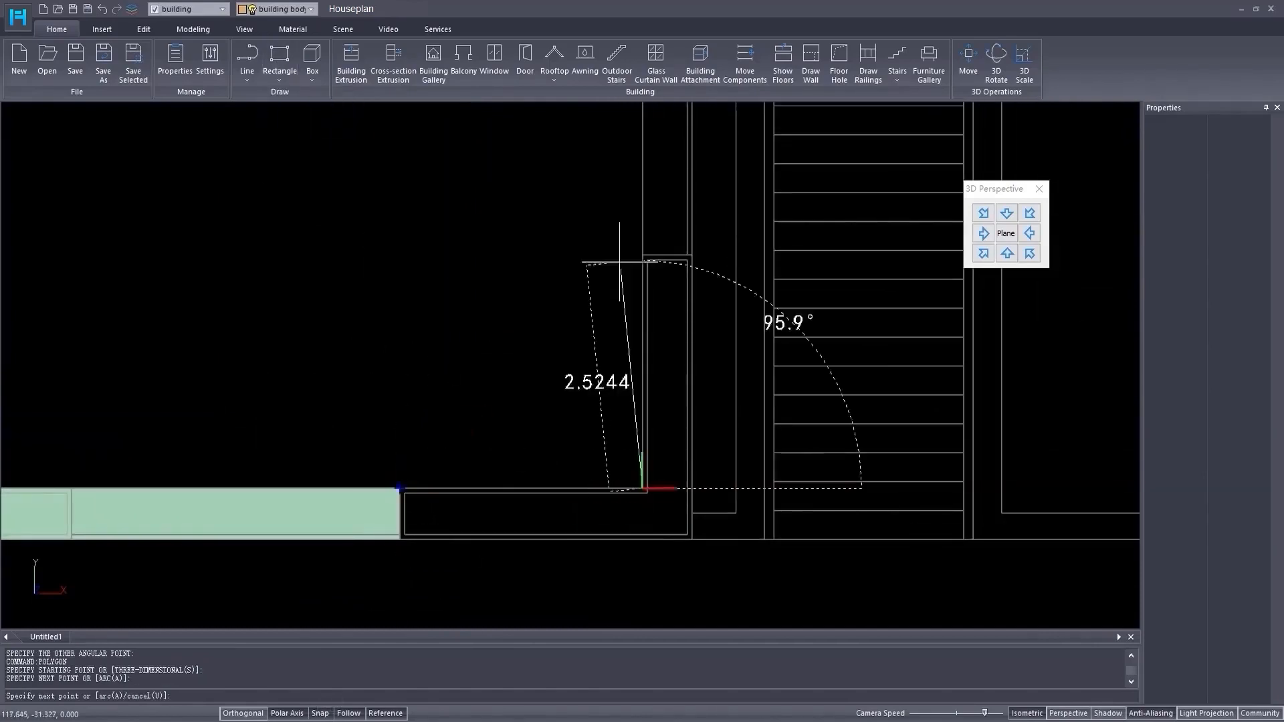
left_click(642, 255)
left_click(691, 255)
left_click(691, 539)
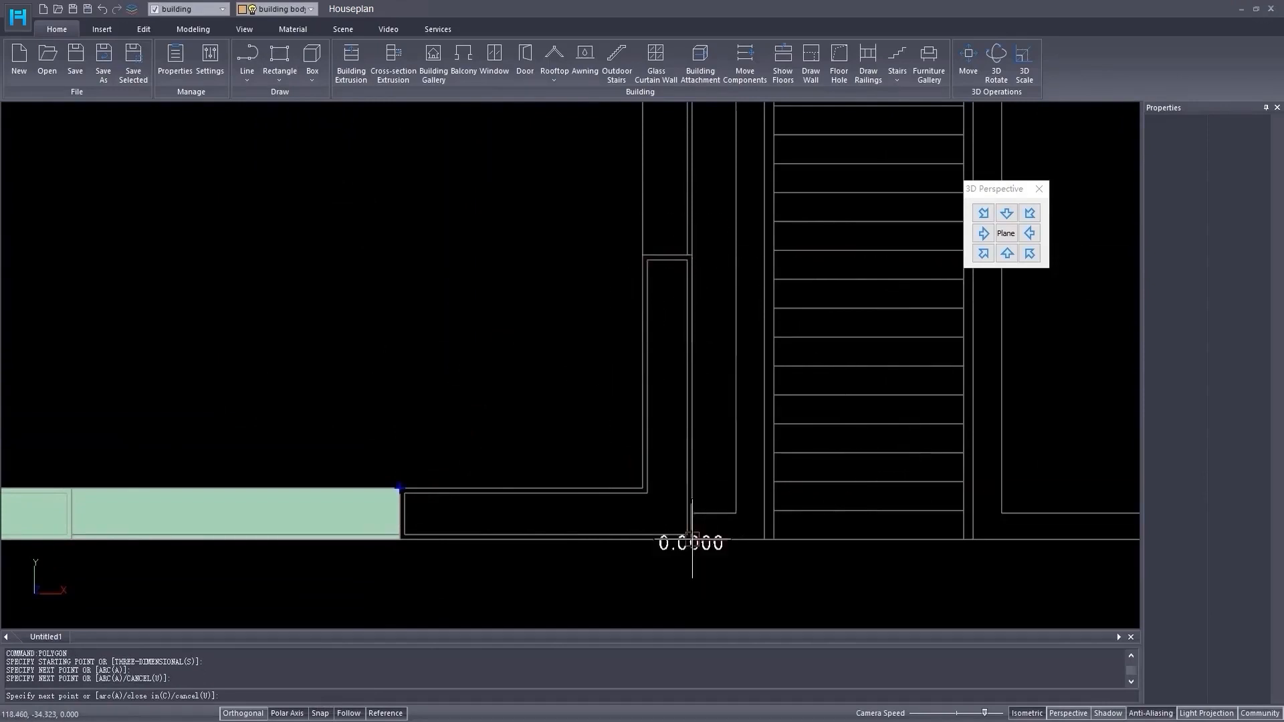
left_click(400, 539)
right_click(399, 539)
- Draw rectangles over the main area and the narrow edge strip of the right side's middle section, above the corner flower pool
middle_click_drag(609, 254, 579, 564)
left_click(280, 60)
left_click(613, 331)
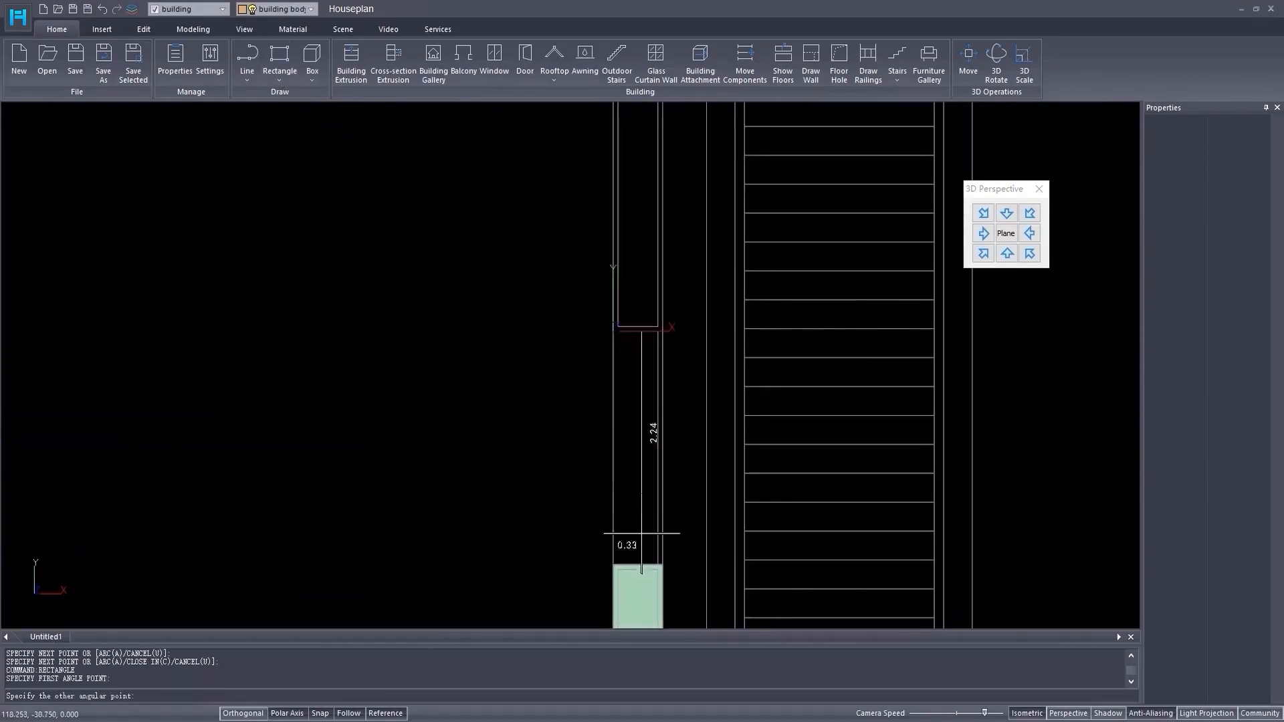
left_click(658, 564)
key("space")
left_click(663, 331)
left_click(658, 565)
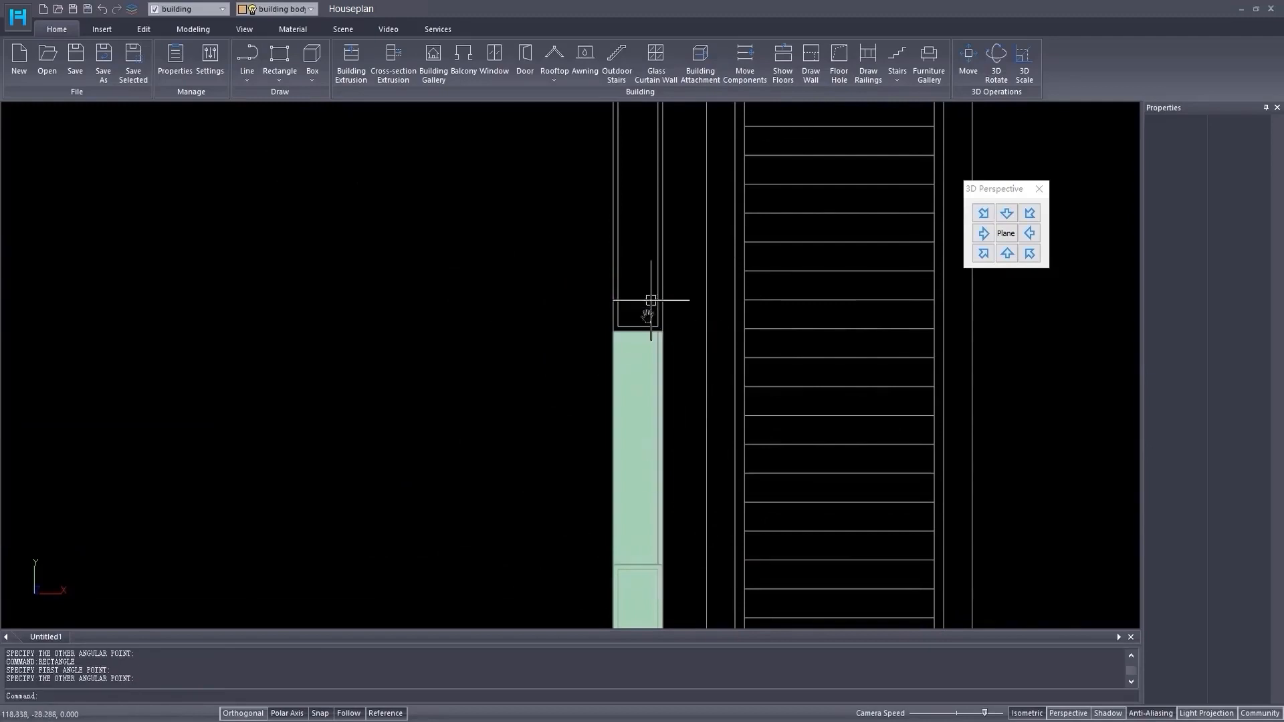
- Draw a rectangle over the outer outline of the upper flower pool on the annex's right side
middle_click_drag(651, 300, 625, 555)
key("space")
left_click(588, 585)
left_click(636, 266)
scroll(638, 261, "down", 5)
middle_click_drag(566, 394, 604, 272)
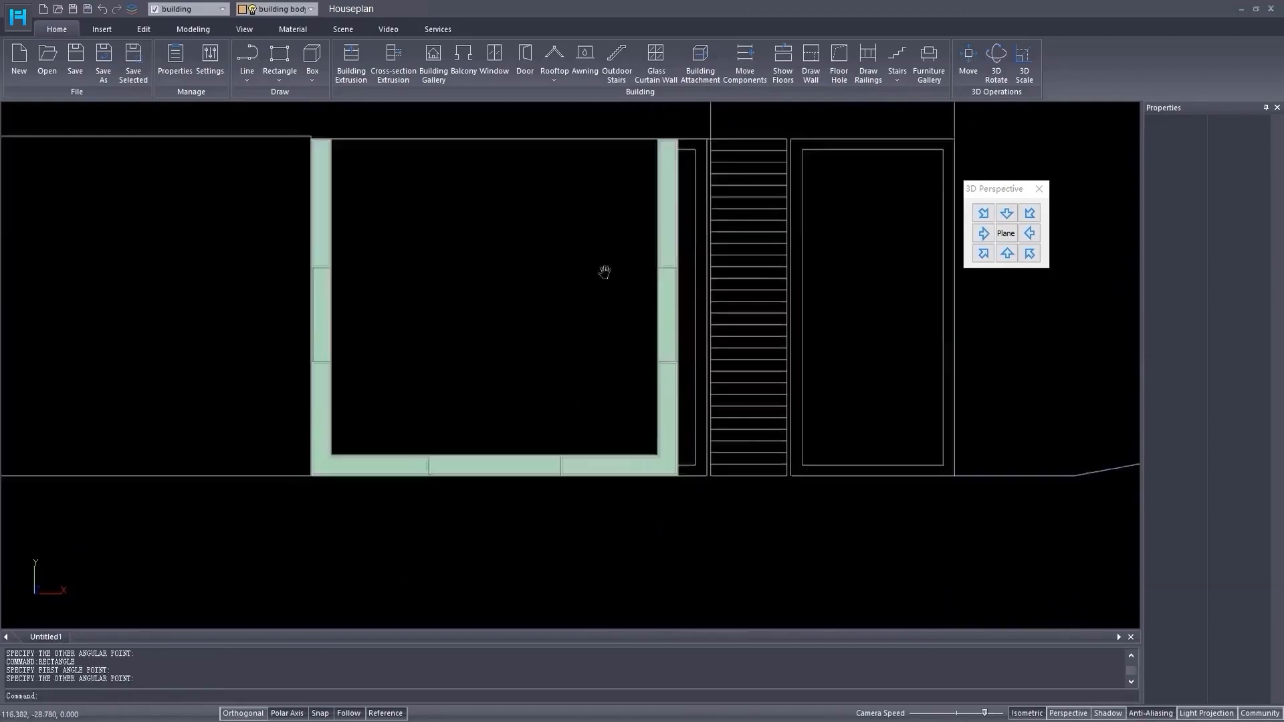
- Extrude the main area of the left side's middle section by 0.05 with General Extrude
middle_click_drag(502, 372, 458, 299, "shift")
scroll(459, 298, "up", 3)
middle_click_drag(436, 363, 406, 458)
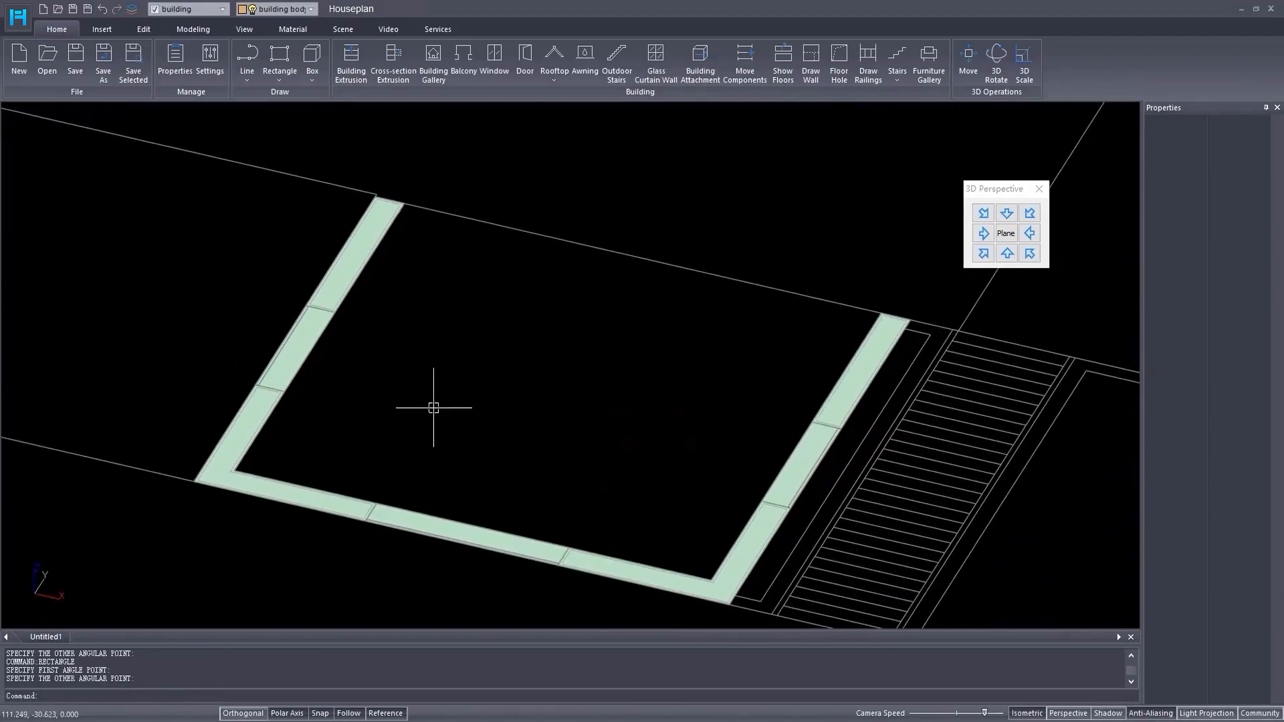
middle_click_drag(424, 392, 430, 415)
scroll(472, 466, "up", 5)
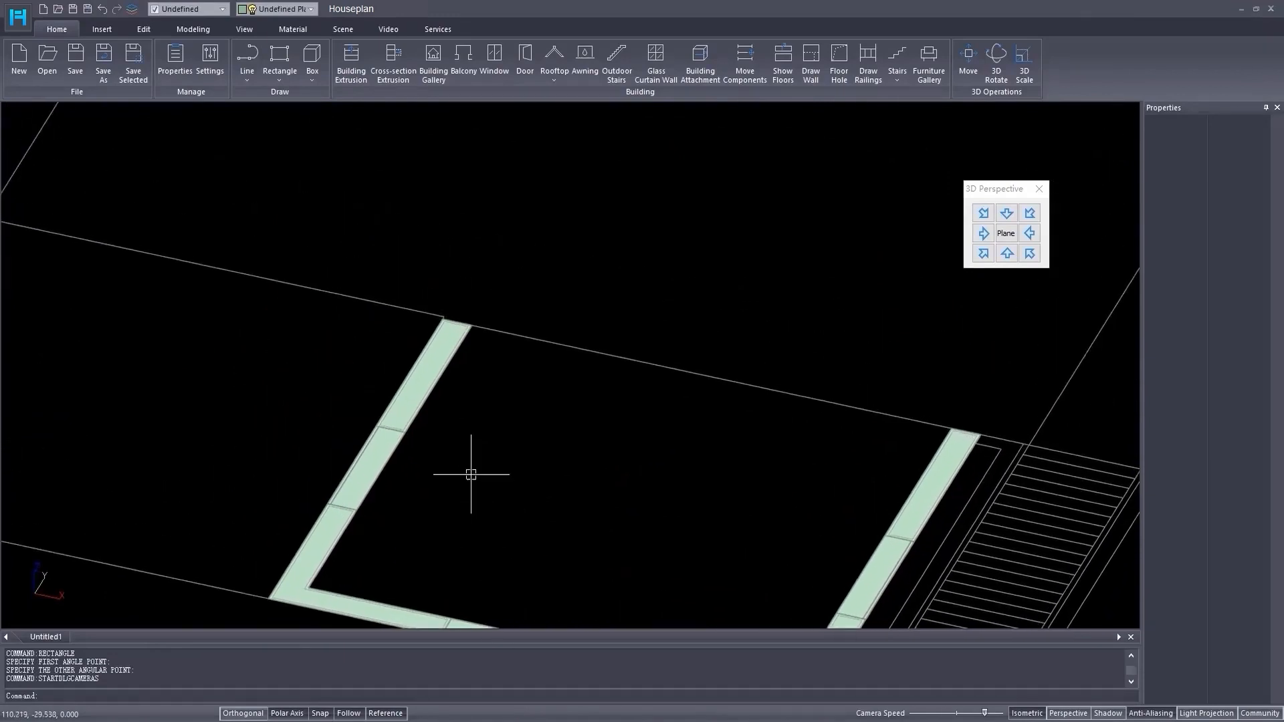
middle_click_drag(466, 463, 470, 476)
left_click(186, 28)
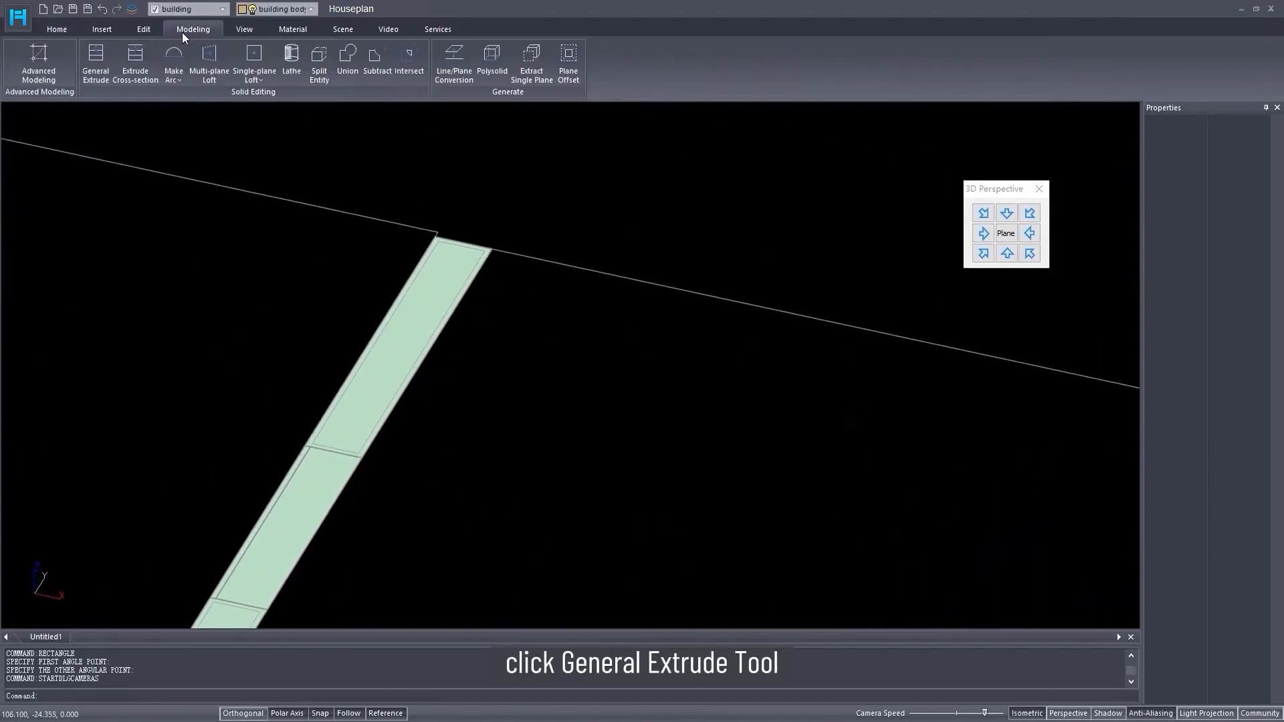
left_click(98, 67)
scroll(349, 449, "up", 3)
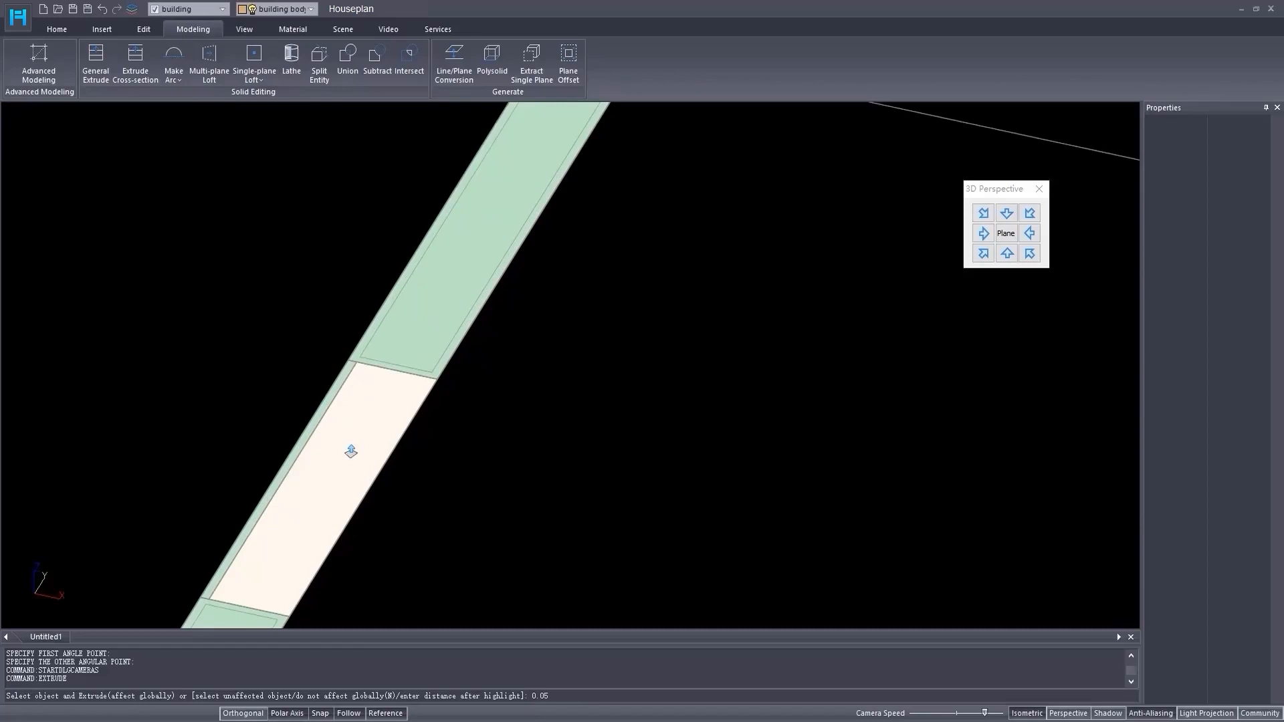
type("0.05")
key("Return")
- Switch the extrusion to not affect globally and extrude the left middle section's narrow edge strip by 0.8
type("n")
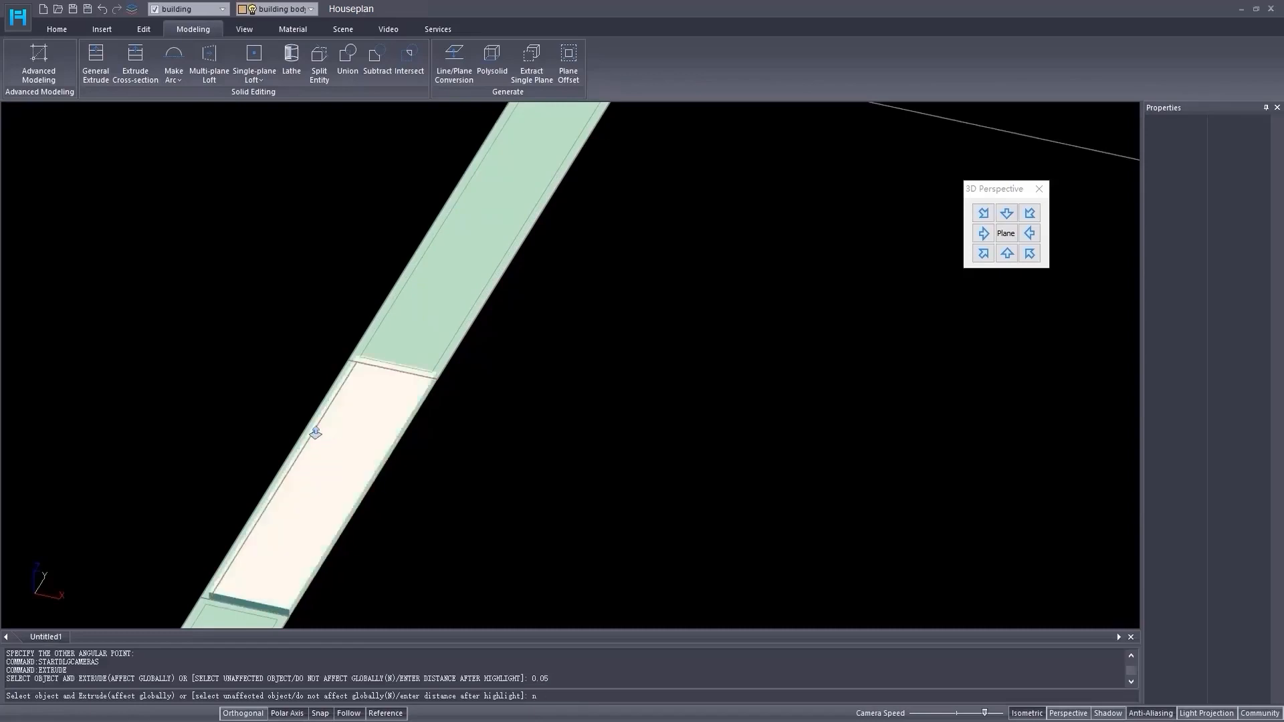
key("Return")
middle_click_drag(315, 435, 619, 424)
type("0.8")
key("Return")
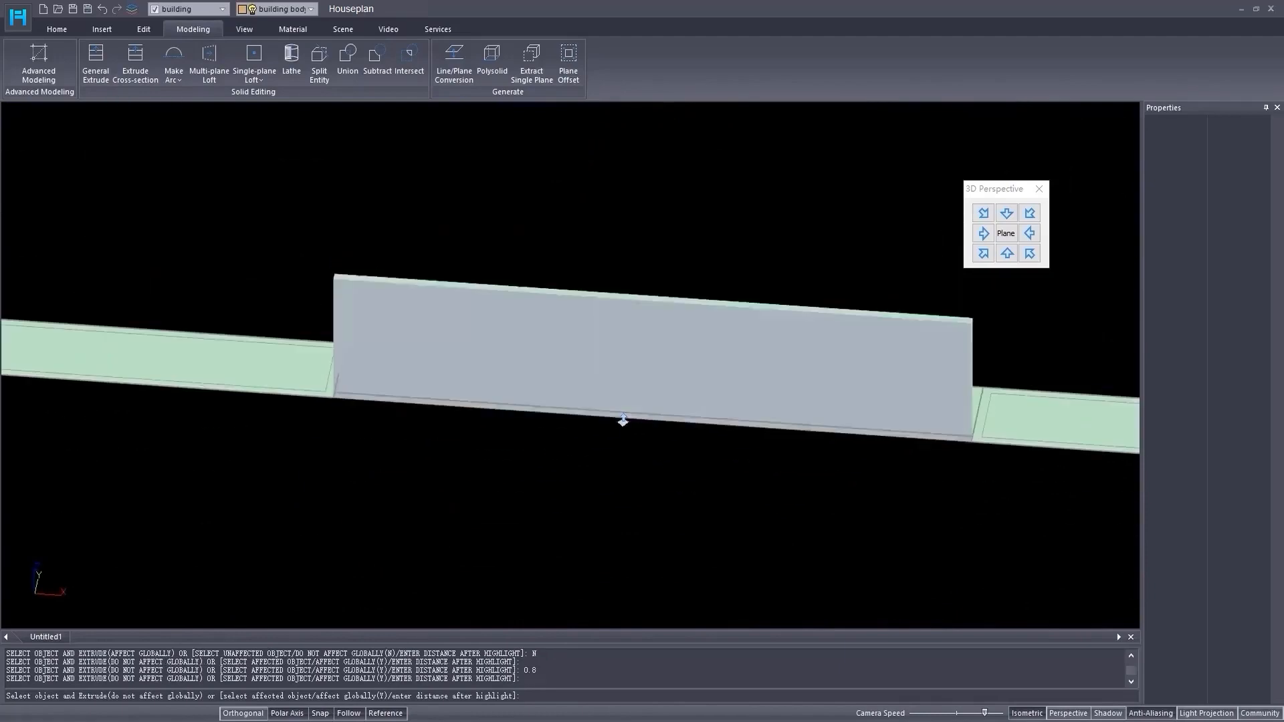
- Extrude the narrow edge strips of the lower and right middle sections by 0.8
scroll(623, 420, "down", 4)
scroll(642, 340, "up", 6)
left_click(714, 304)
key("Escape")
scroll(723, 250, "up", 2)
key("Return")
middle_click_drag(723, 249, 618, 455)
key("Escape")
- Extrude the main areas of the right and lower middle sections by 0.05
key("Return")
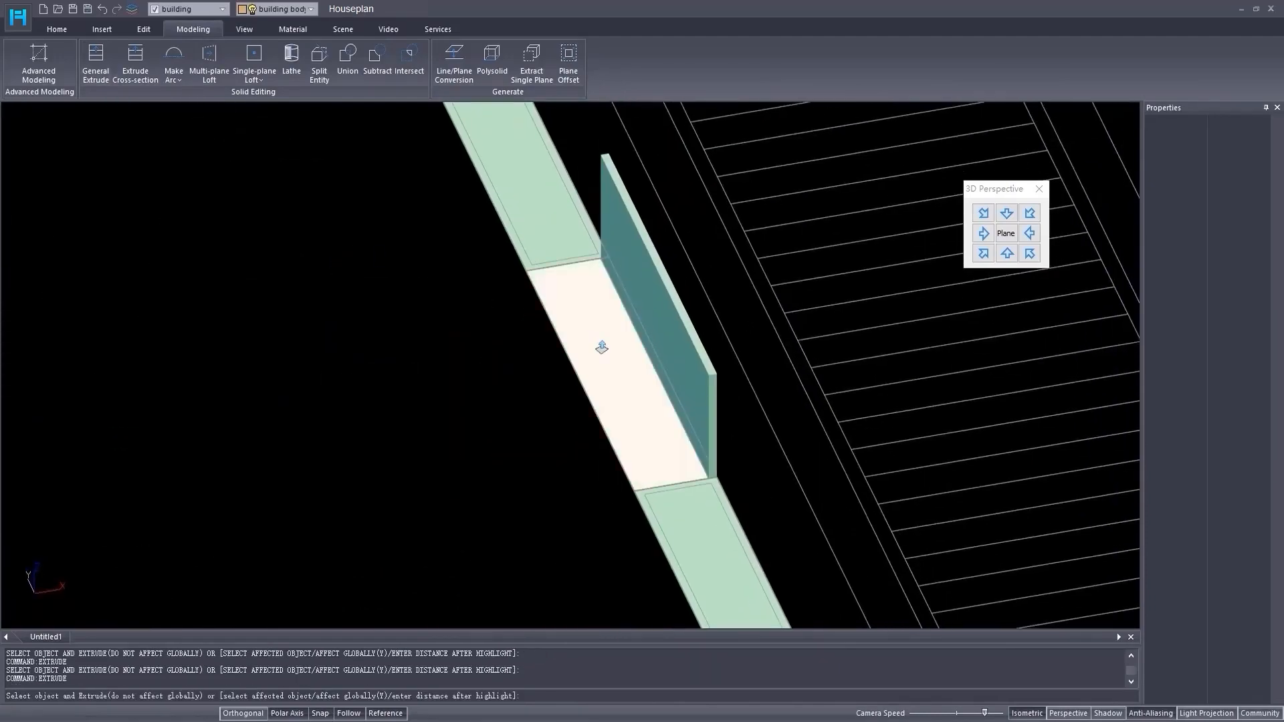
key("Return")
scroll(602, 348, "down", 5)
middle_click_drag(597, 339, 768, 453)
key("Escape")
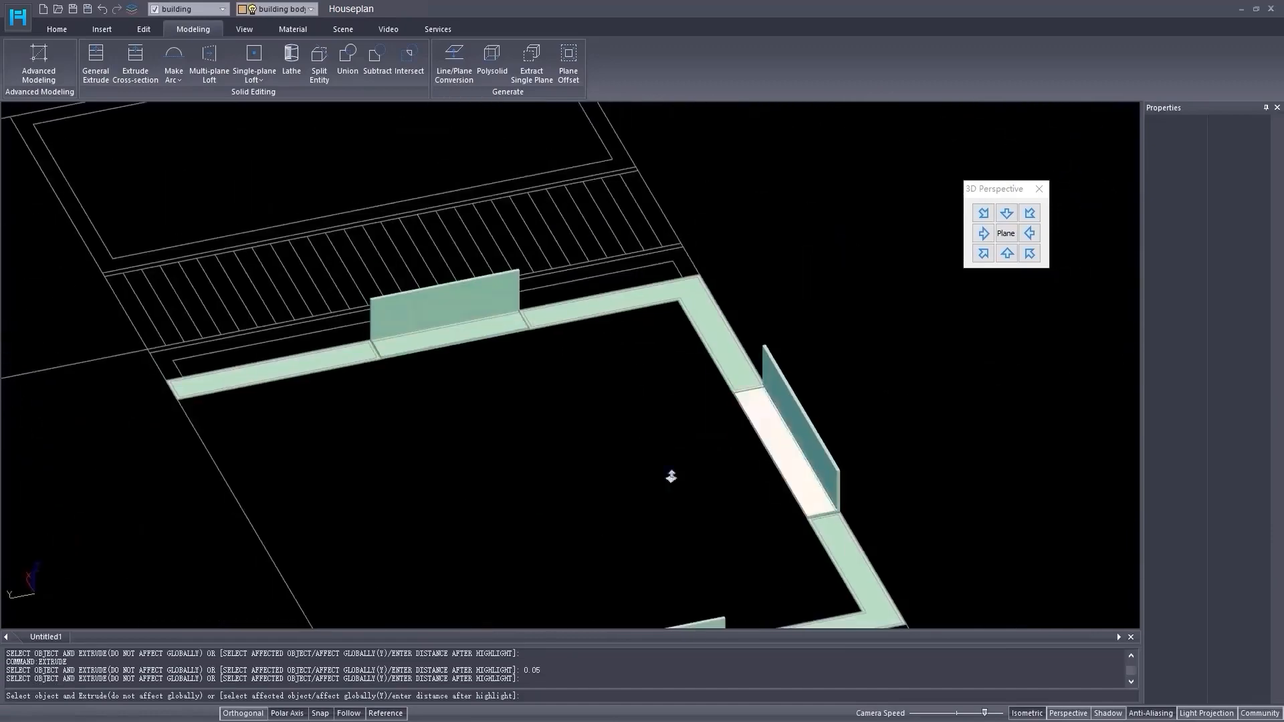
- Convert the four flower pool outlines, two side rectangles and two L-shaped corners, into flower pools
middle_click_drag(602, 425, 594, 352)
left_click(544, 276)
scroll(309, 289, "up", 5)
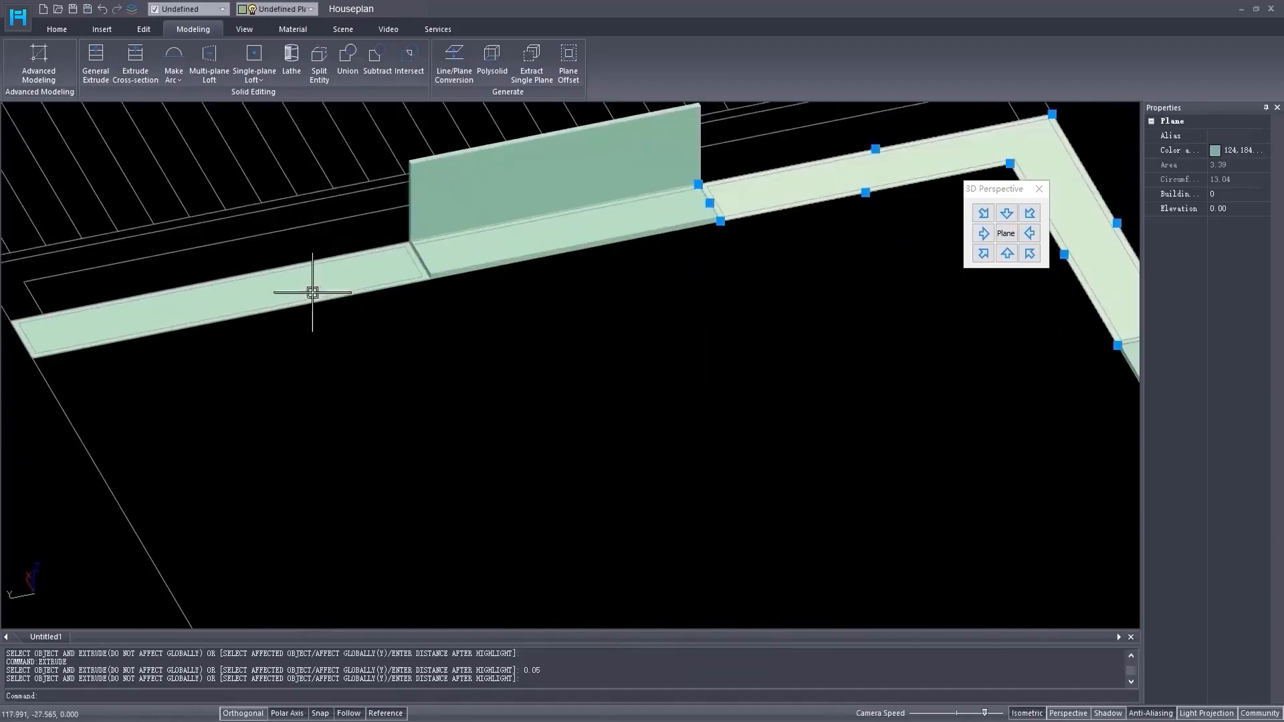
left_click(367, 300)
scroll(367, 301, "down", 4)
middle_click_drag(513, 507, 505, 321)
scroll(524, 399, "up", 4)
left_click(565, 438)
scroll(633, 438, "down", 2)
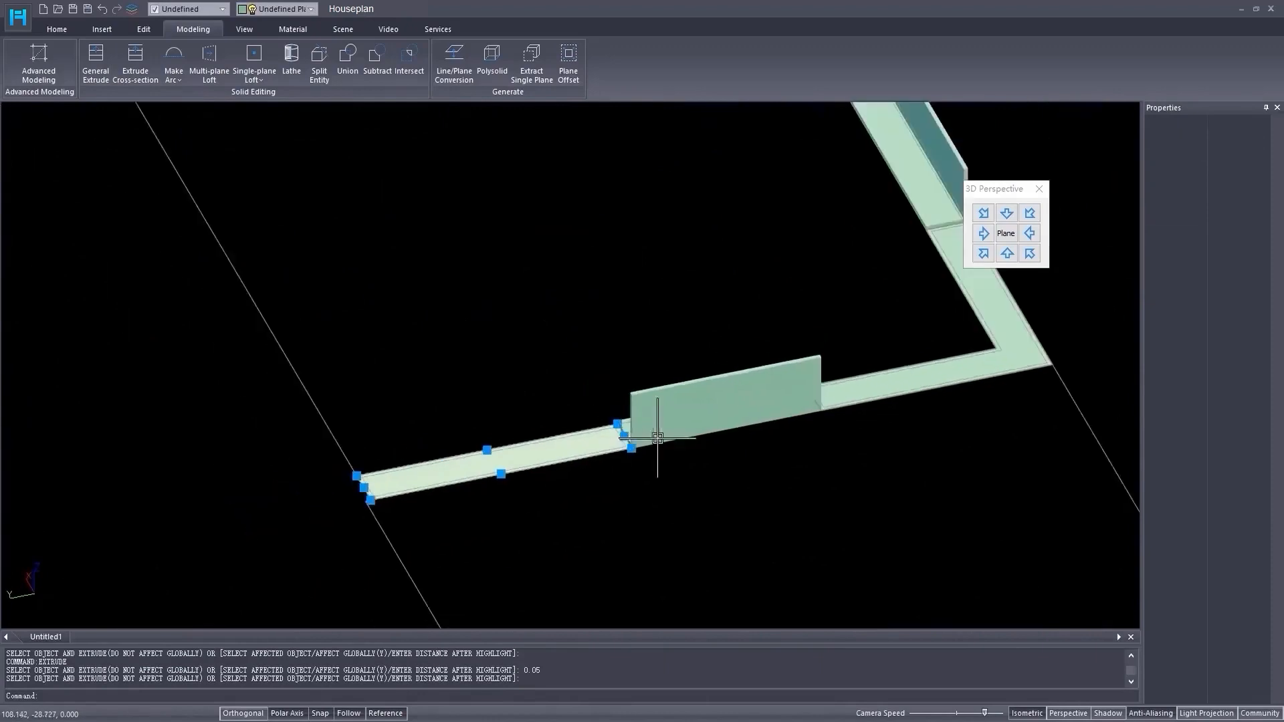
middle_click_drag(956, 375, 709, 460)
left_click(773, 439)
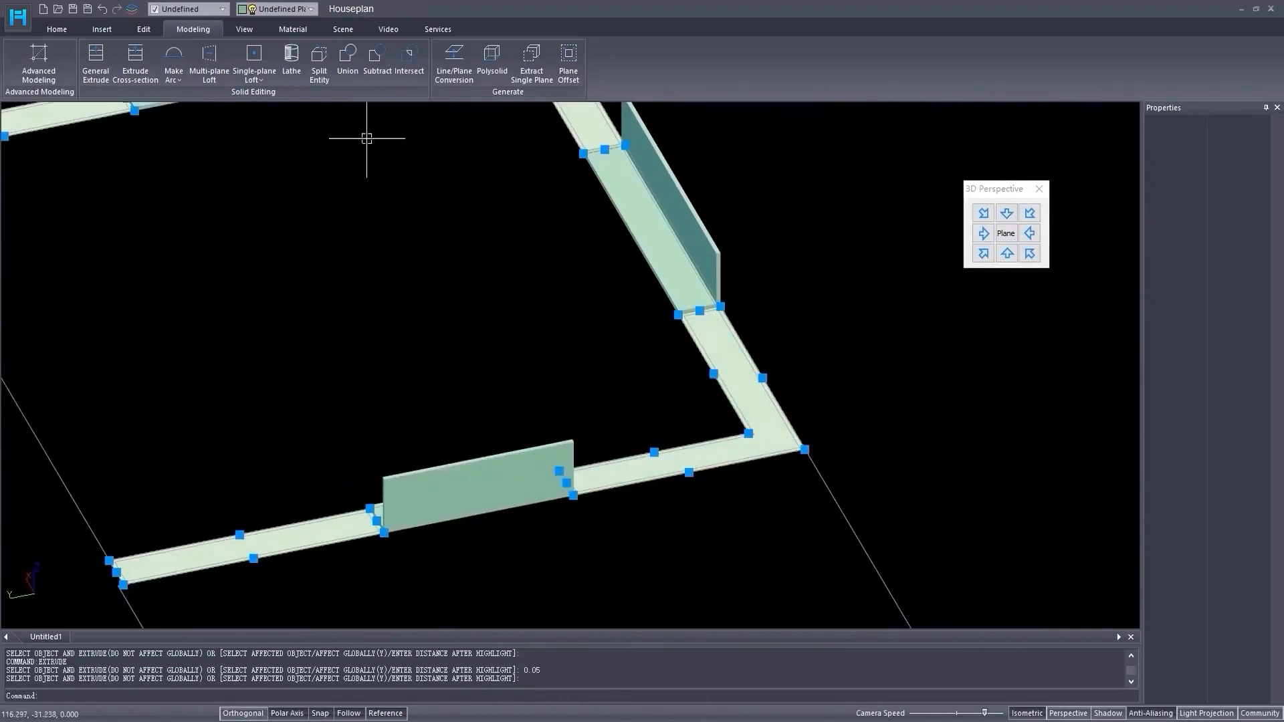
left_click(334, 27)
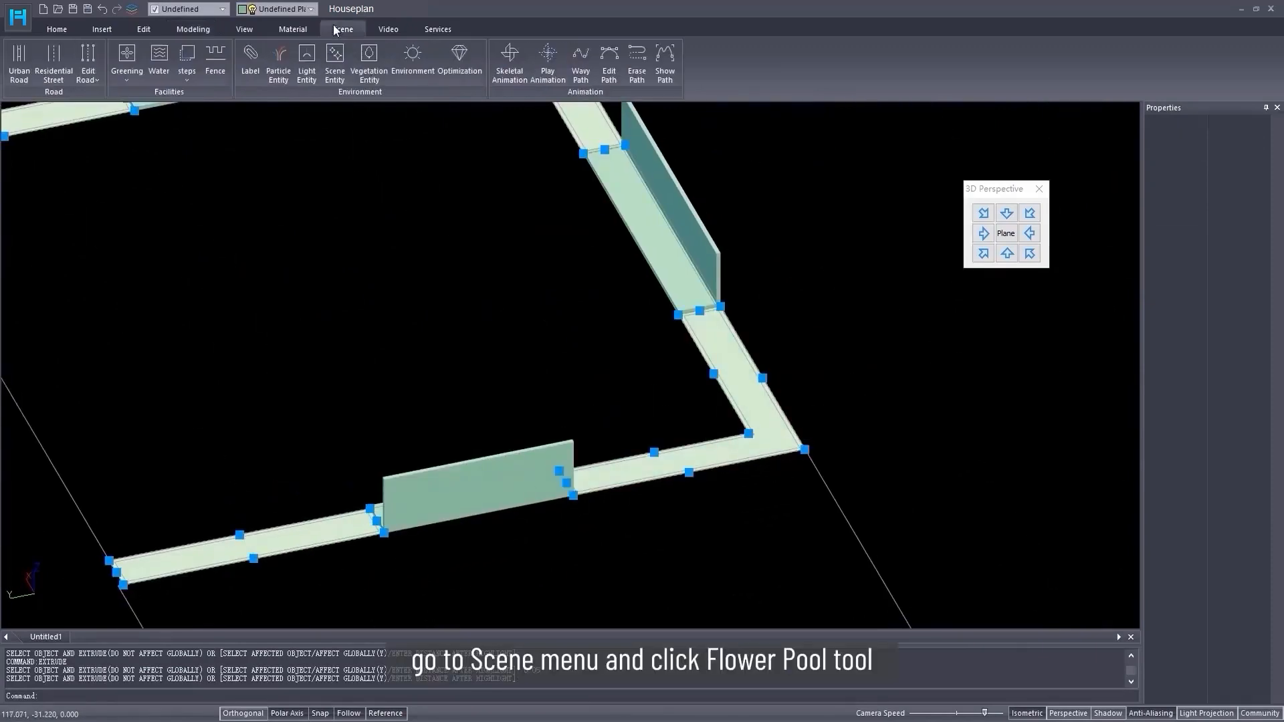
left_click(127, 78)
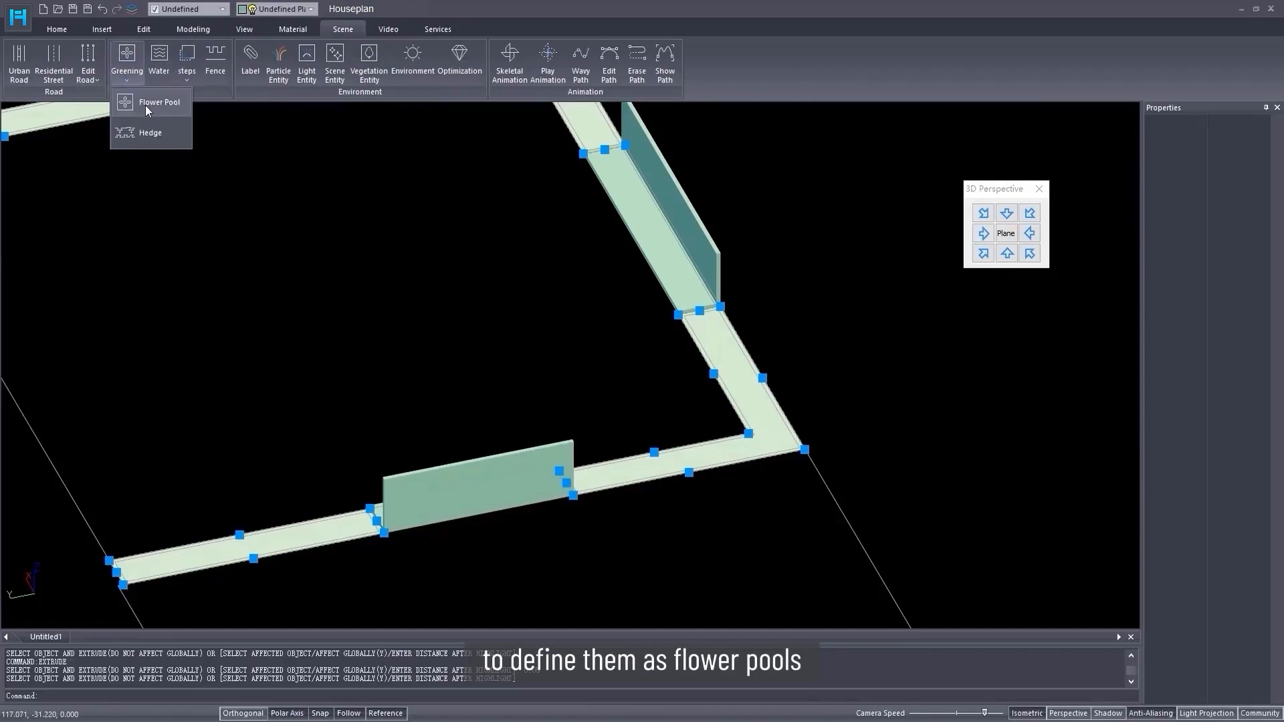
left_click(146, 105)
- Set the height of all four flower pools to 0.8 and their side width to 0.05
left_click(728, 346)
scroll(464, 401, "down", 1)
middle_click_drag(464, 401, 600, 432)
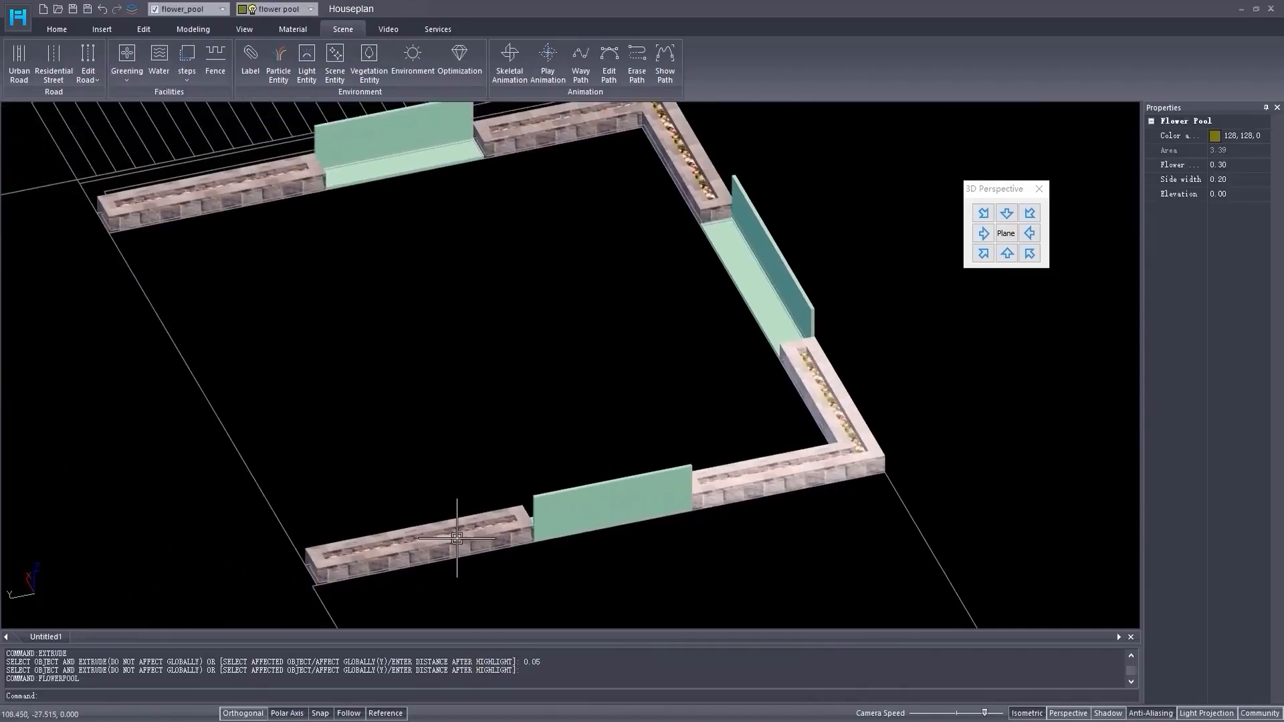
left_click(457, 538)
left_click(253, 191)
left_click(554, 125)
middle_click_drag(621, 204, 593, 227)
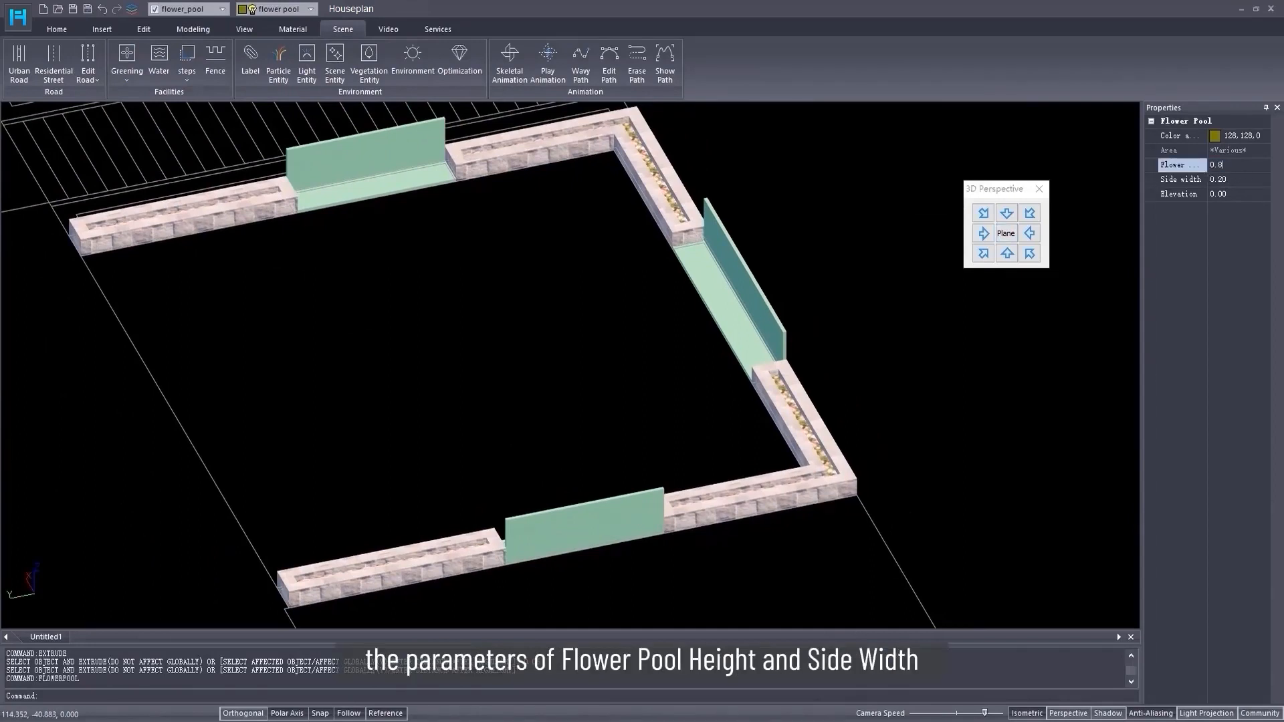
type("0.8")
key("Return")
left_click(1237, 180)
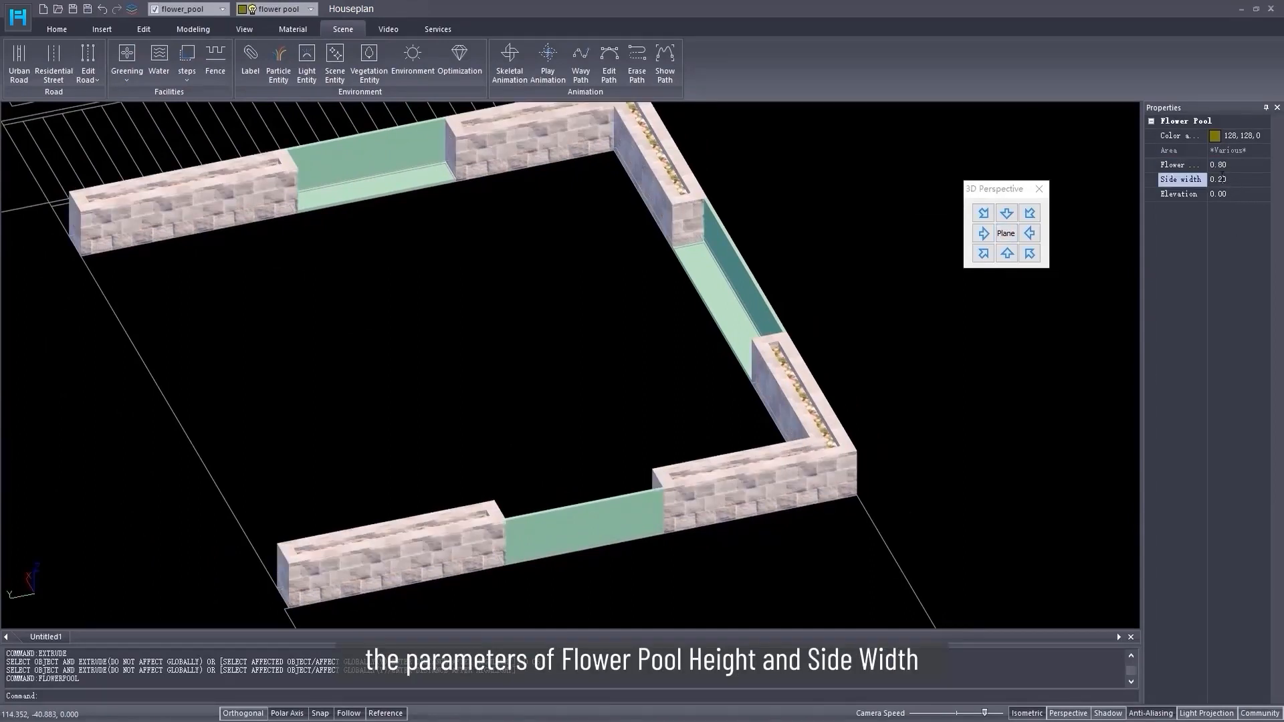
type("0.05")
key("Return")
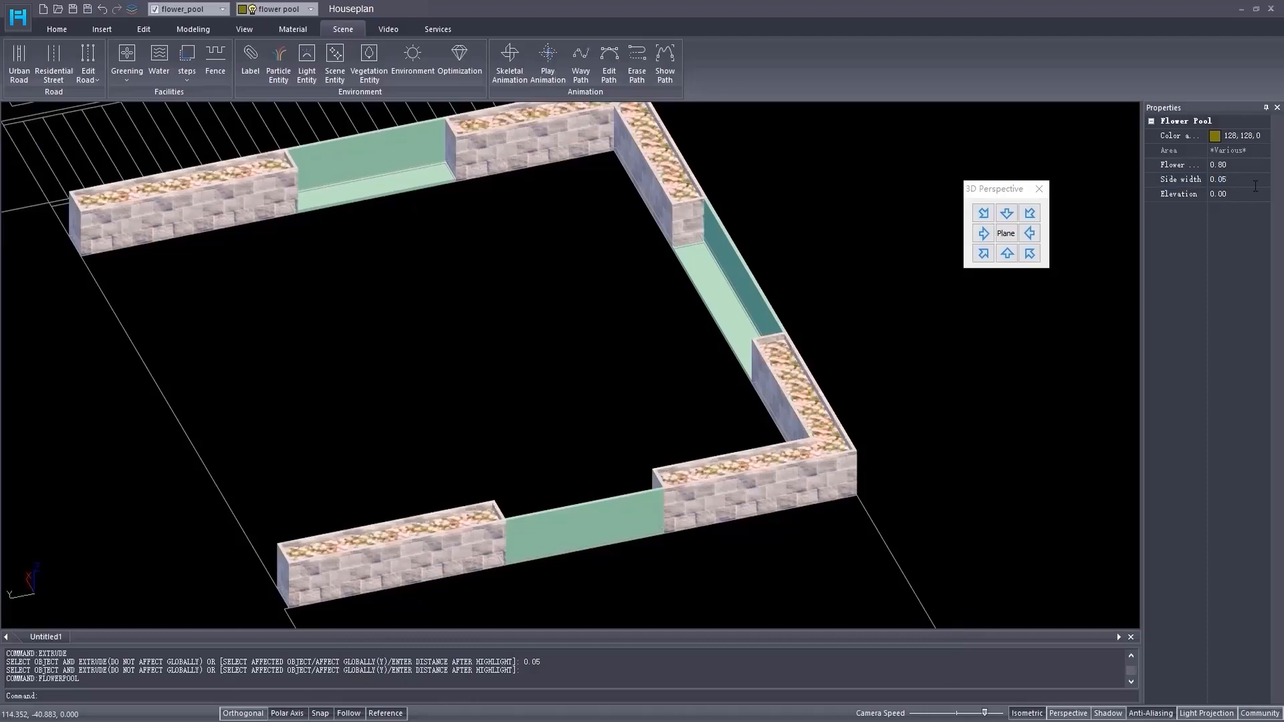
- Move the three thin horizontal slabs between the flower pools up by 0.4 along the Z axis
left_click(428, 198)
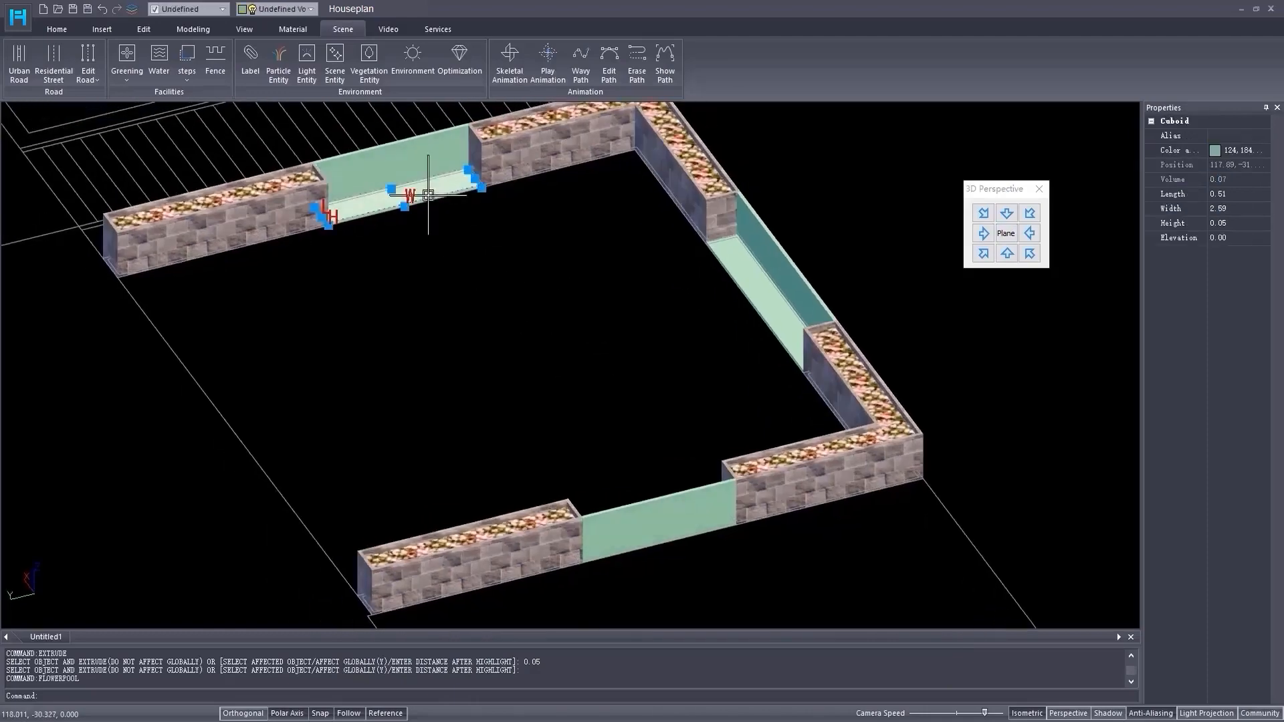
left_click(714, 267)
mouse_move(673, 484)
middle_mouse_down()
mouse_move(768, 473)
mouse_move(909, 420)
mouse_move(742, 459)
mouse_move(853, 414)
middle_mouse_up()
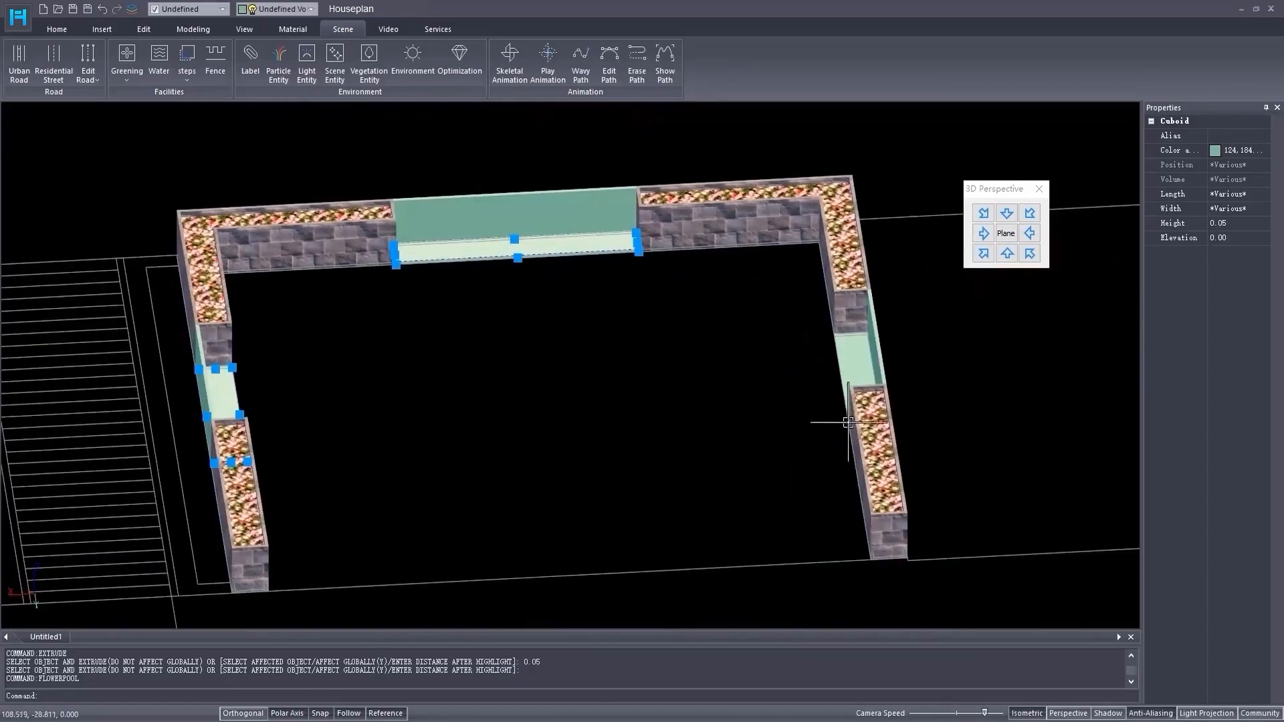
middle_click_drag(662, 395, 520, 407)
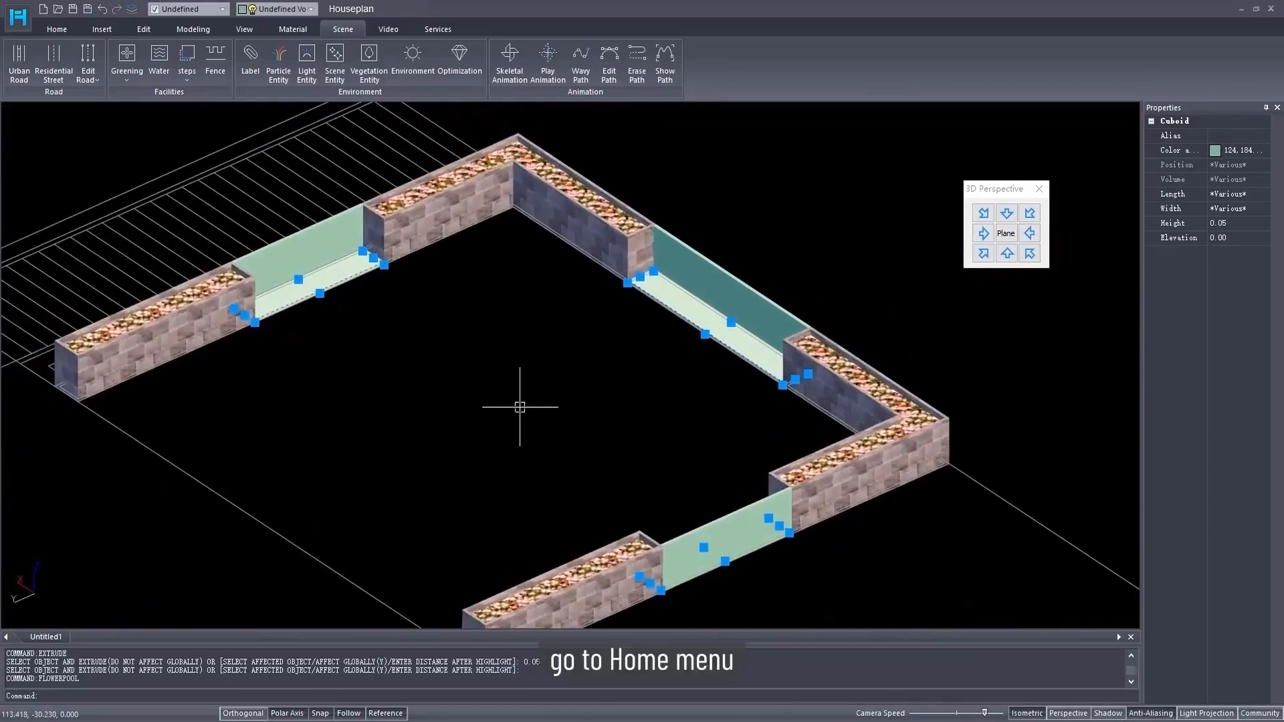
left_click(64, 31)
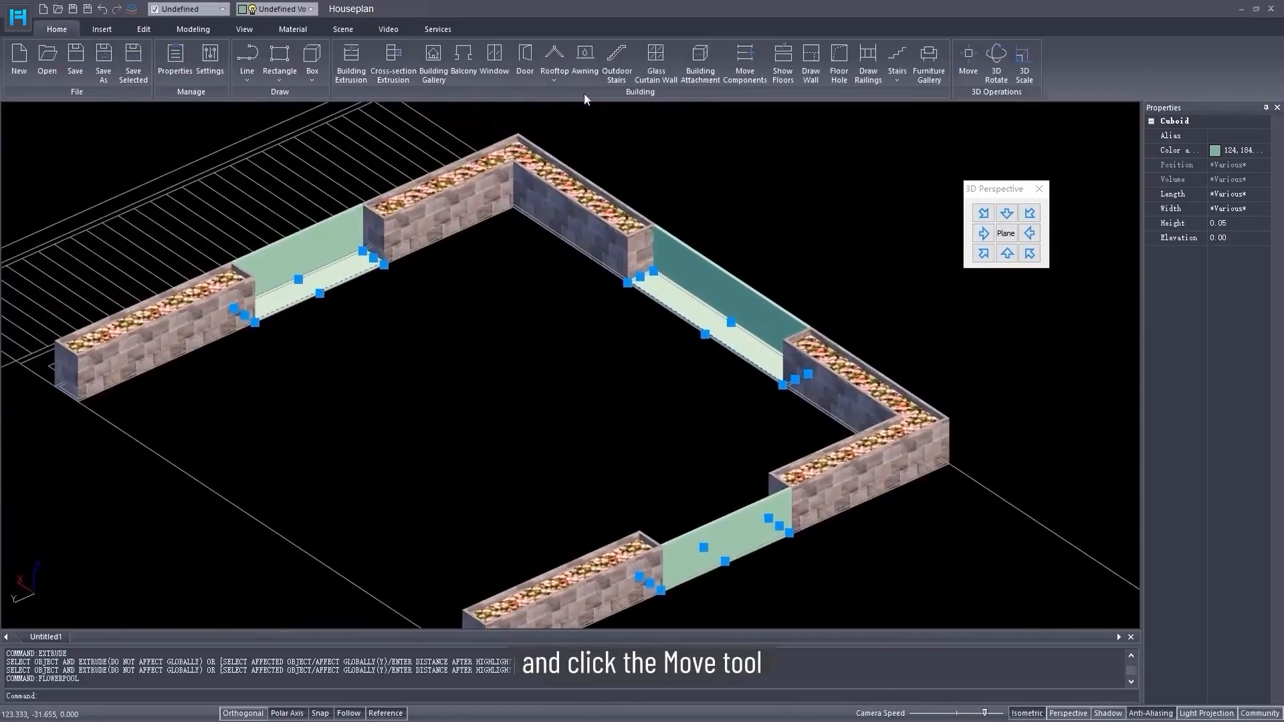
left_click(969, 60)
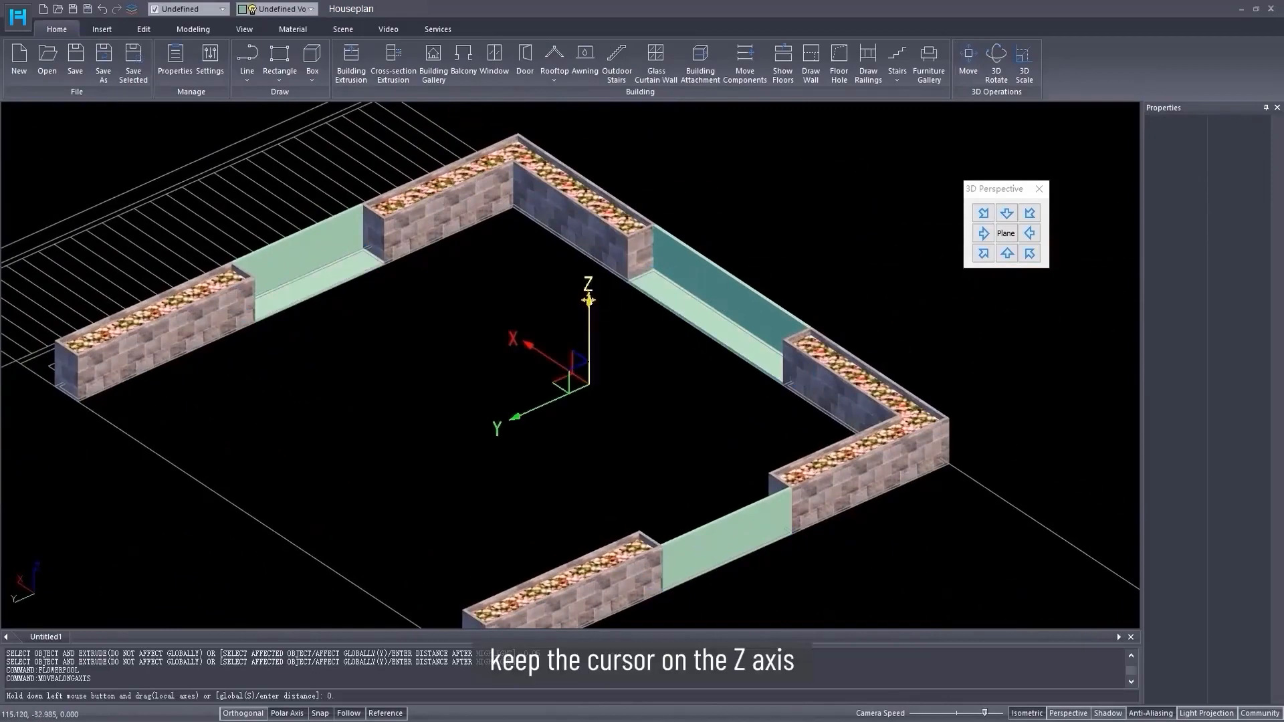
type("0.")
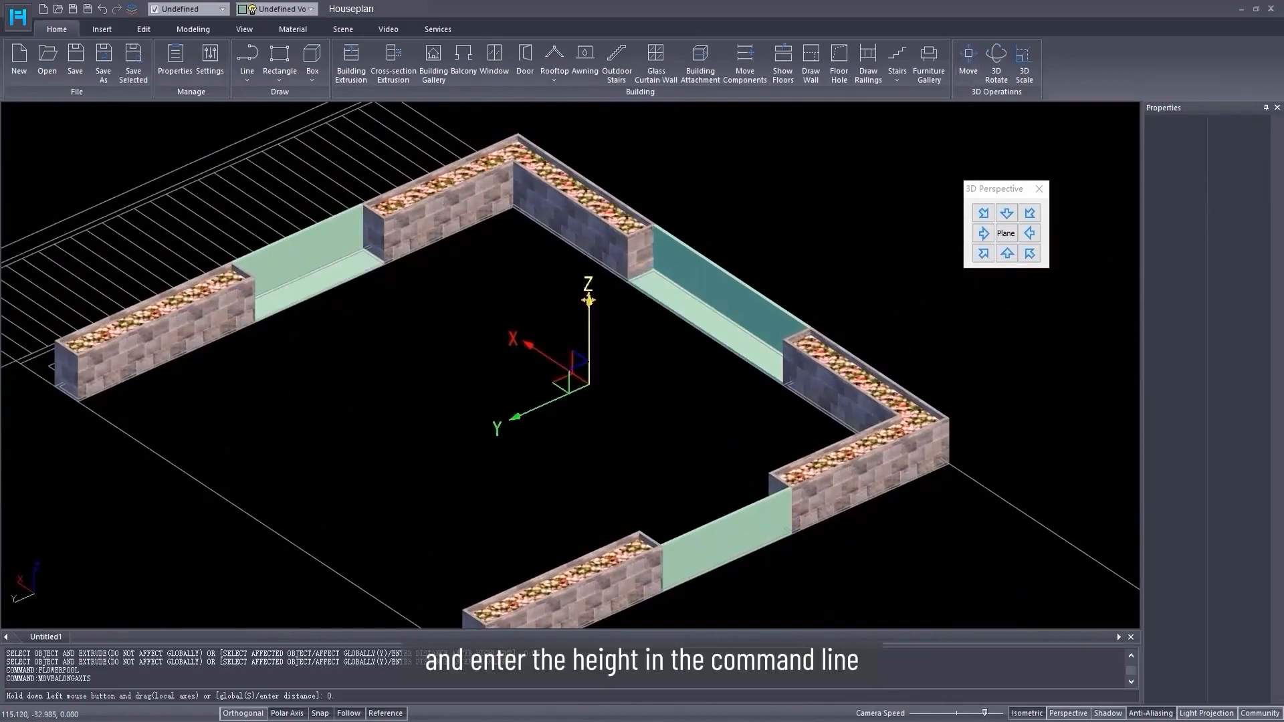
type("4")
key("Return")
key("Escape")
- Group the flower pools with the slabs and upright panels between them, leaving the floor plan lines out
scroll(577, 326, "down", 3)
middle_click_drag(575, 327, 466, 379)
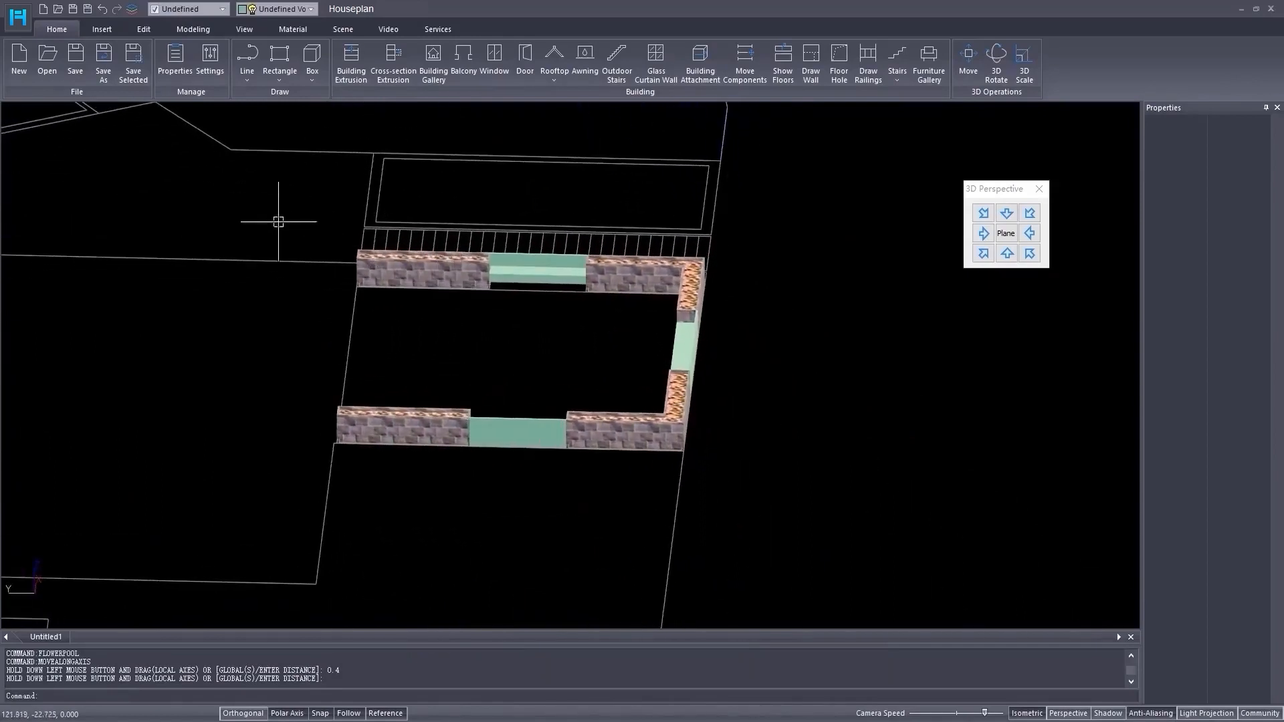
left_click_drag(254, 207, 821, 473)
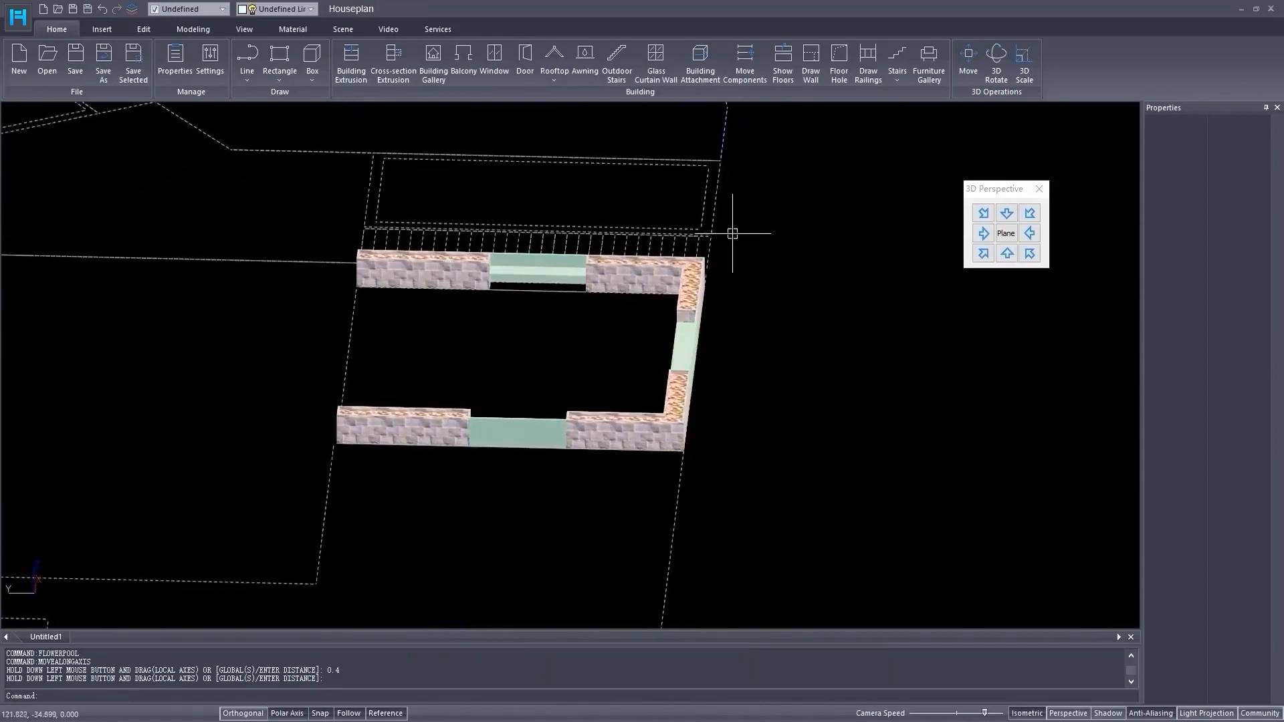
left_click_drag(749, 201, 721, 246)
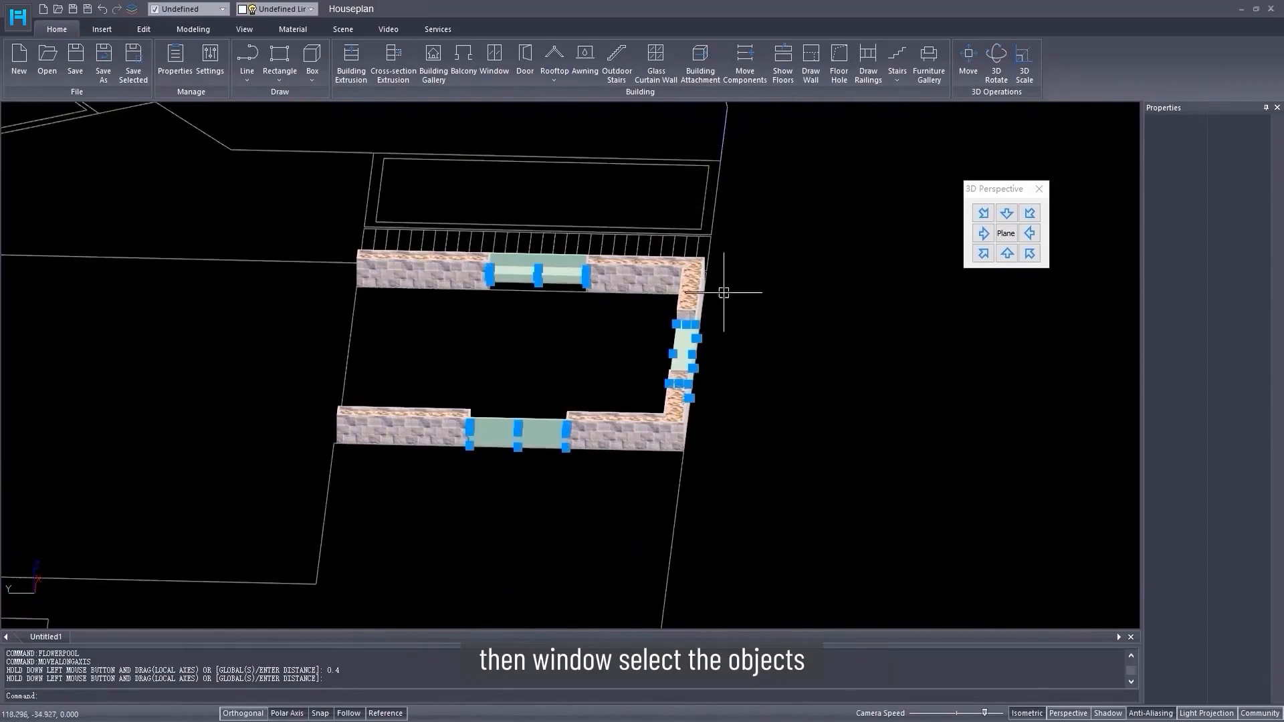
middle_click_drag(559, 387, 512, 388)
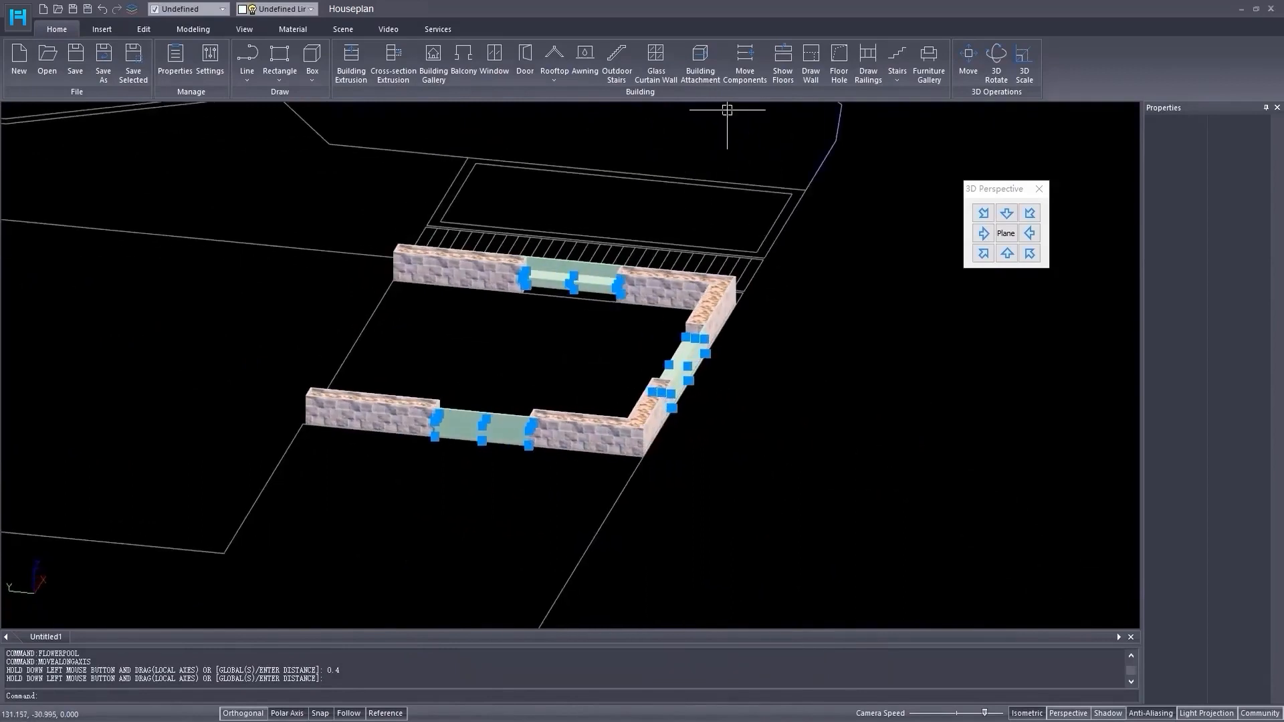
left_click(143, 29)
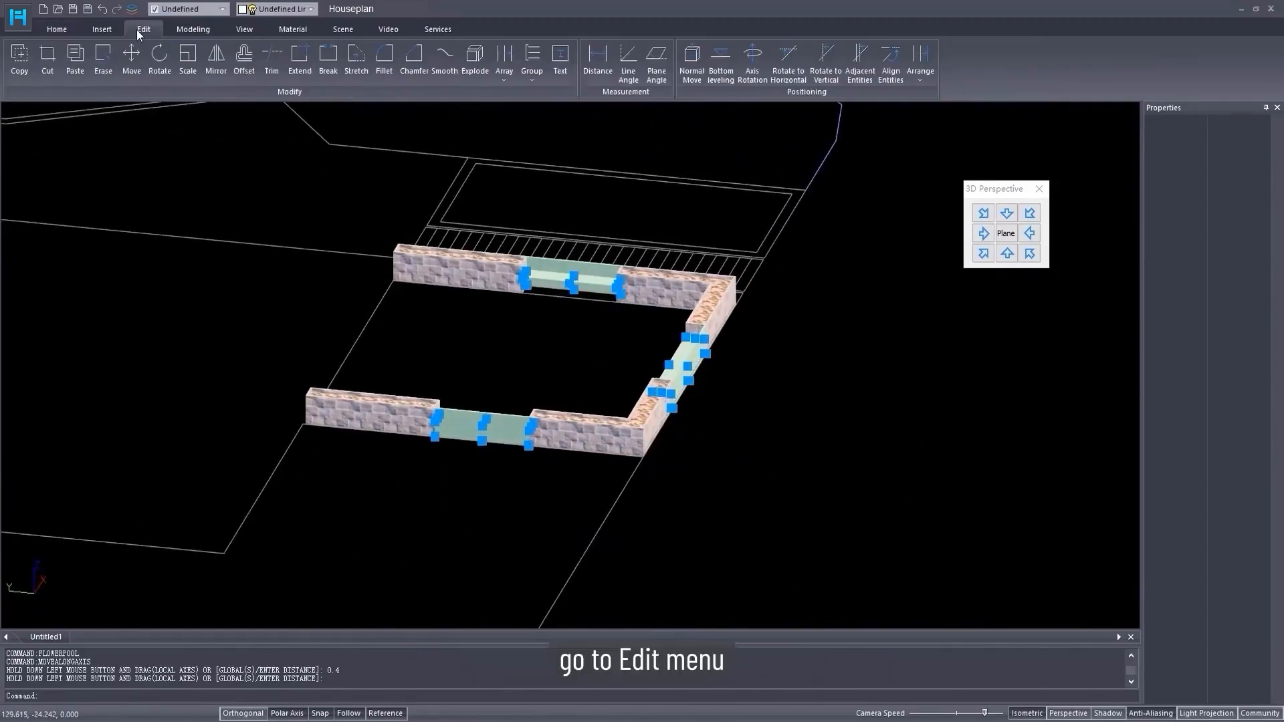
left_click(531, 77)
left_click(547, 101)
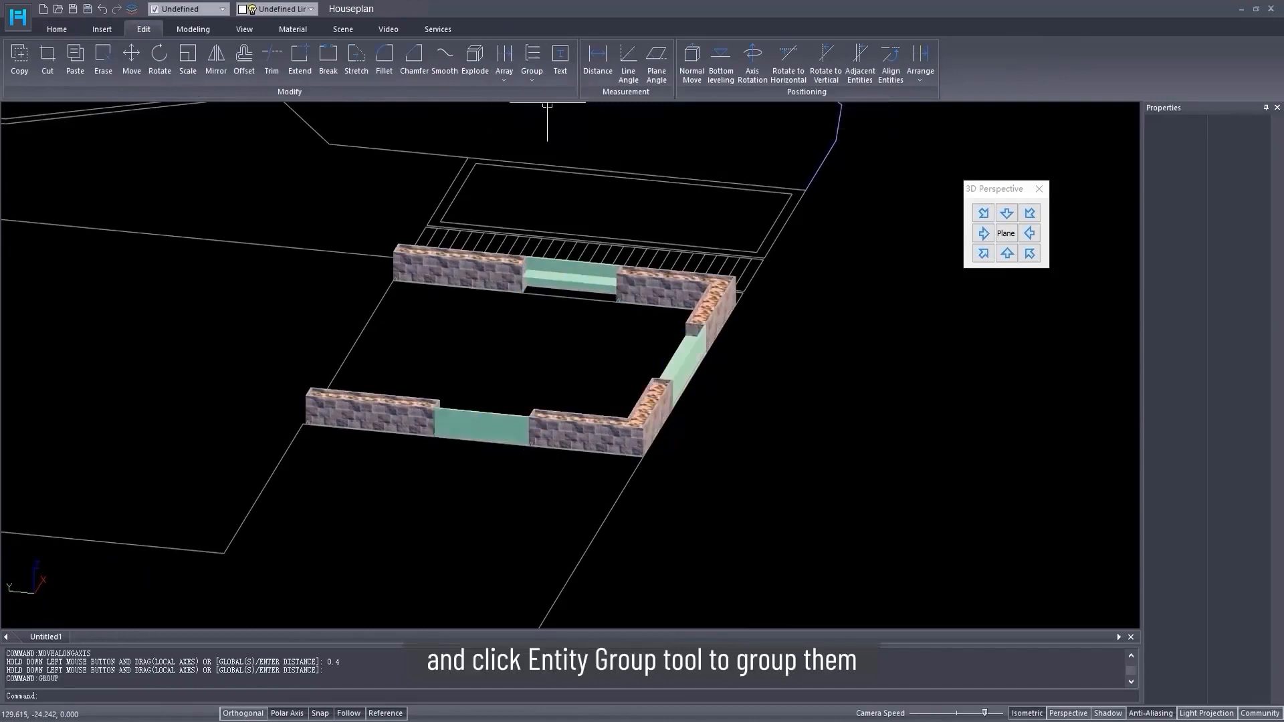
- Unhide the building volumes around the grouped flower pools
middle_click_drag(630, 399, 745, 470)
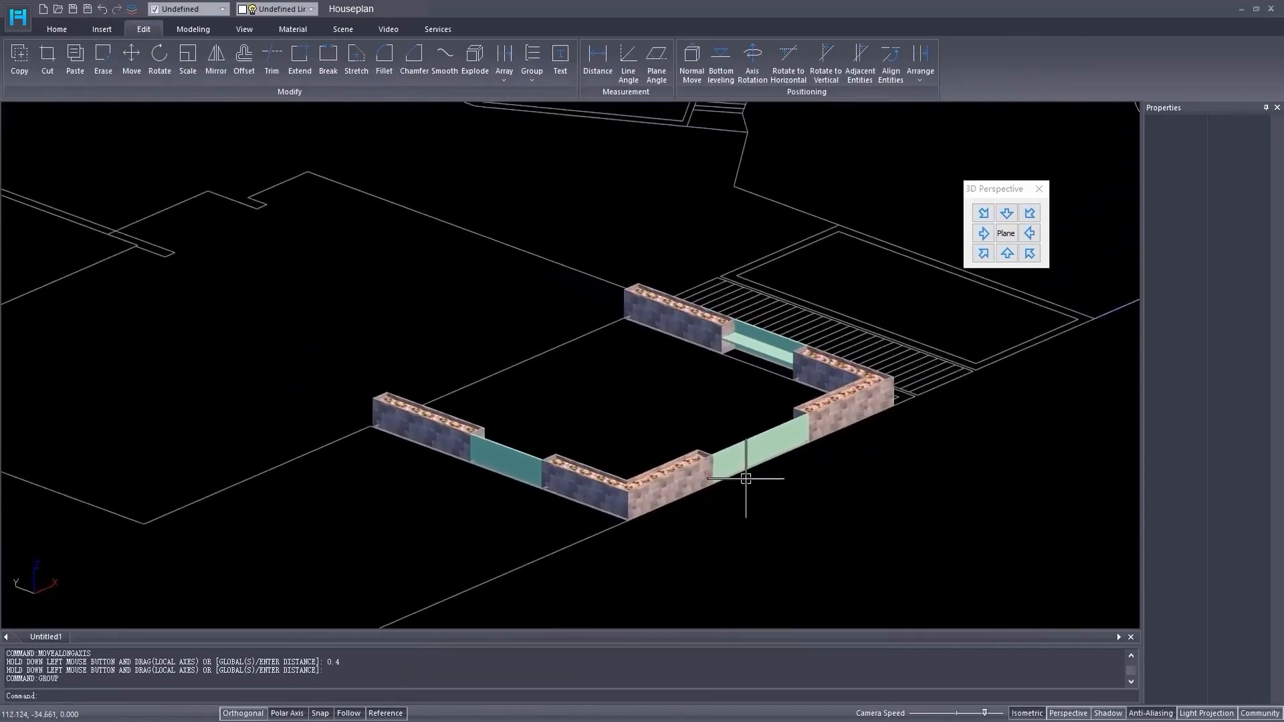
right_click(606, 381)
left_click(634, 374)
- Move the flower pool group up along the Z axis onto the annex's roof edge
left_click(655, 499)
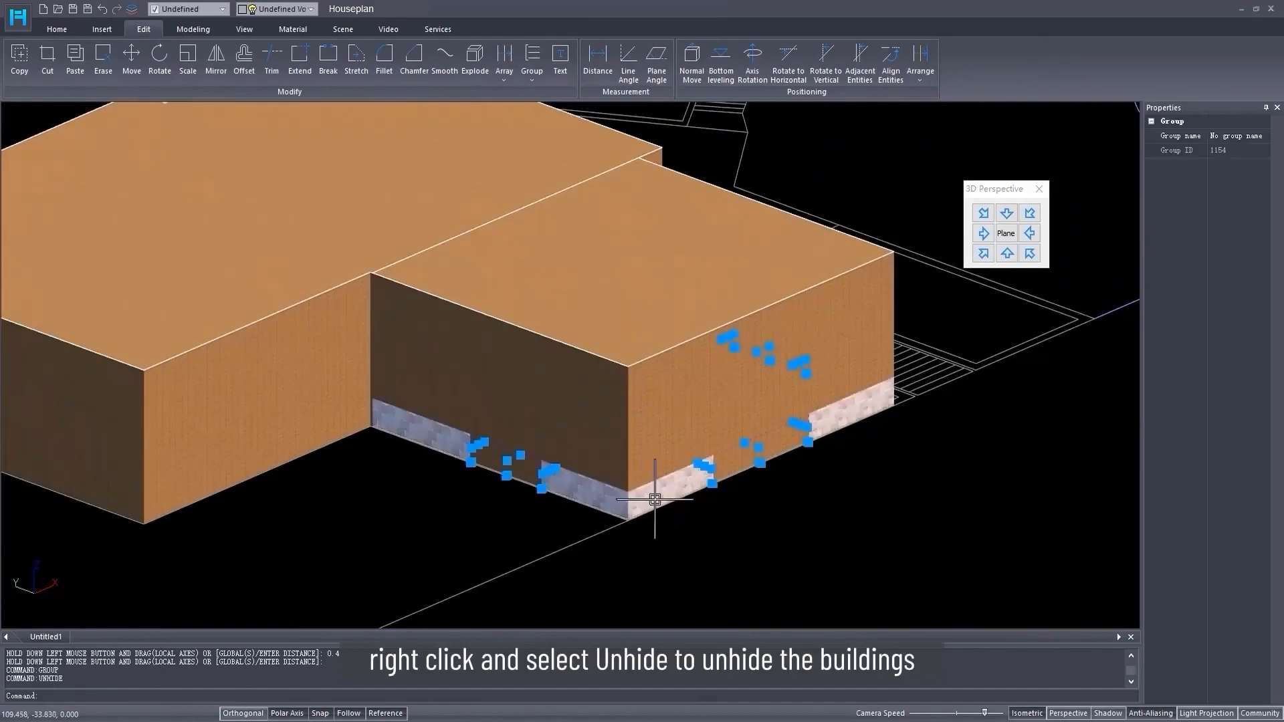
middle_click_drag(585, 490, 610, 504)
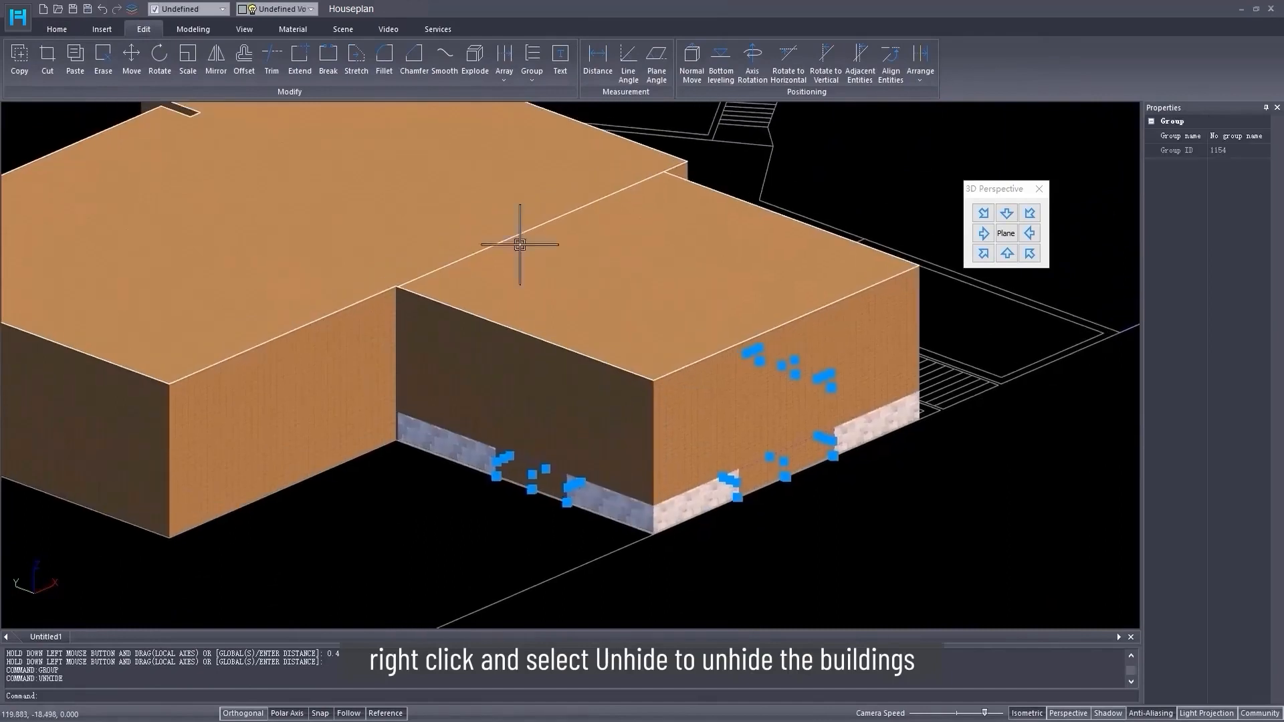
left_click(57, 29)
left_click(967, 59)
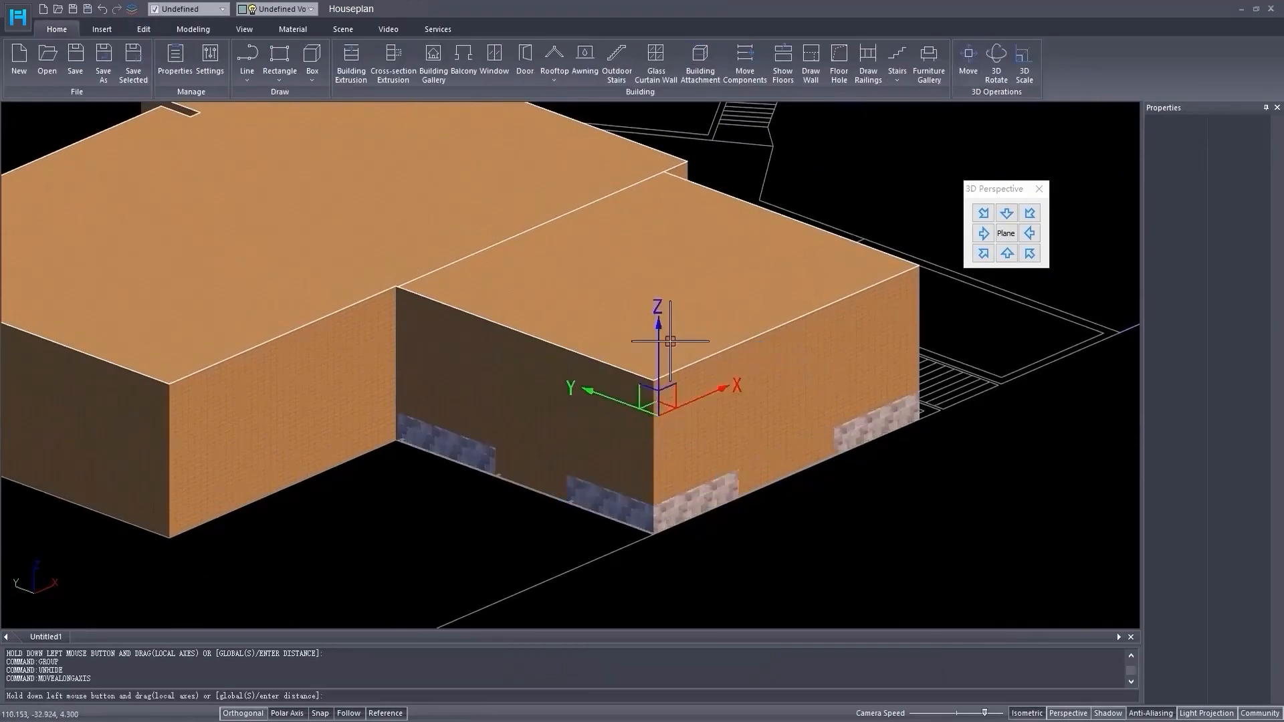
left_click_drag(659, 327, 635, 260)
scroll(663, 289, "down", 2)
middle_click_drag(662, 290, 551, 304, "shift")
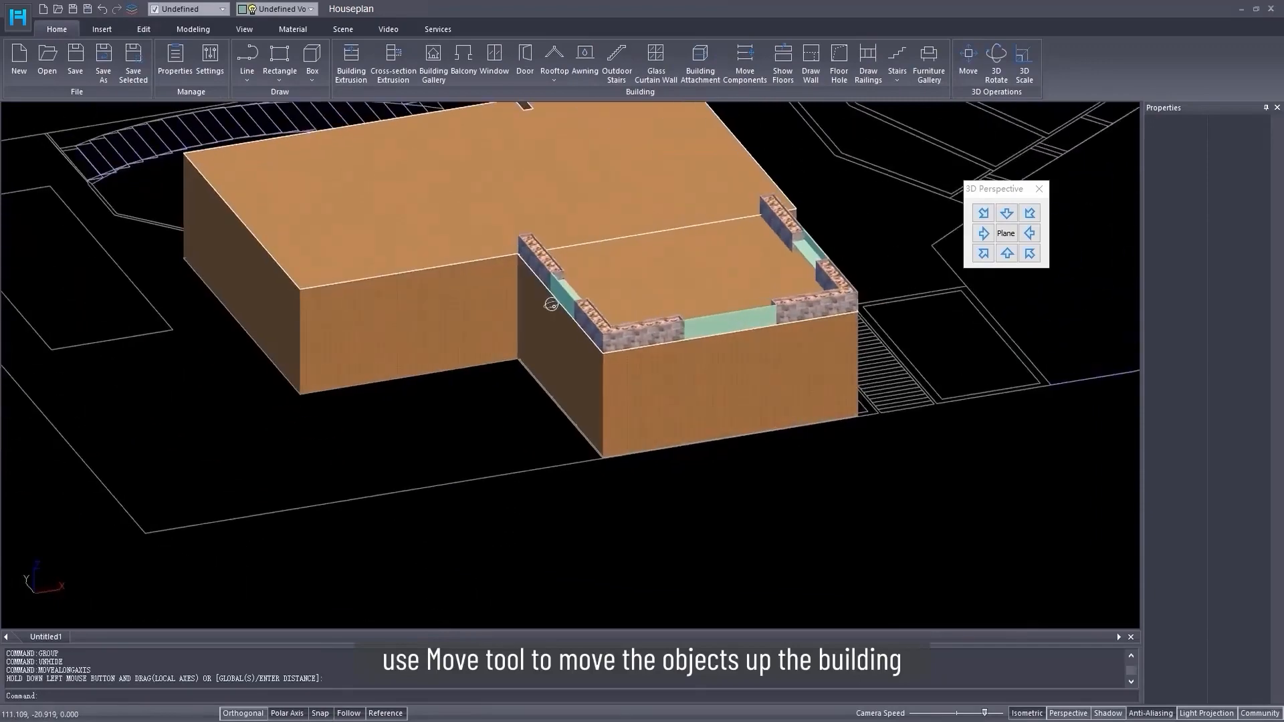
scroll(637, 272, "down", 2)
middle_click_drag(637, 272, 683, 345)
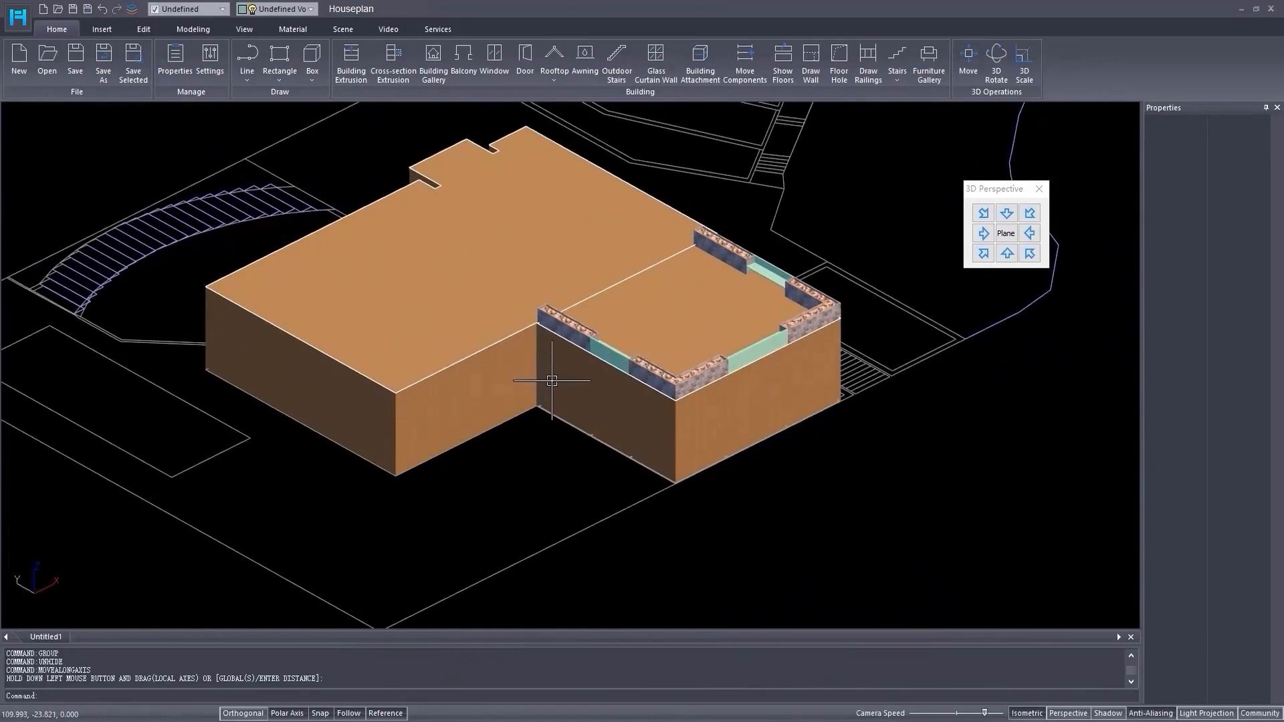
- Select the floor plan and hide all unselected entities
middle_click_drag(551, 380, 638, 392)
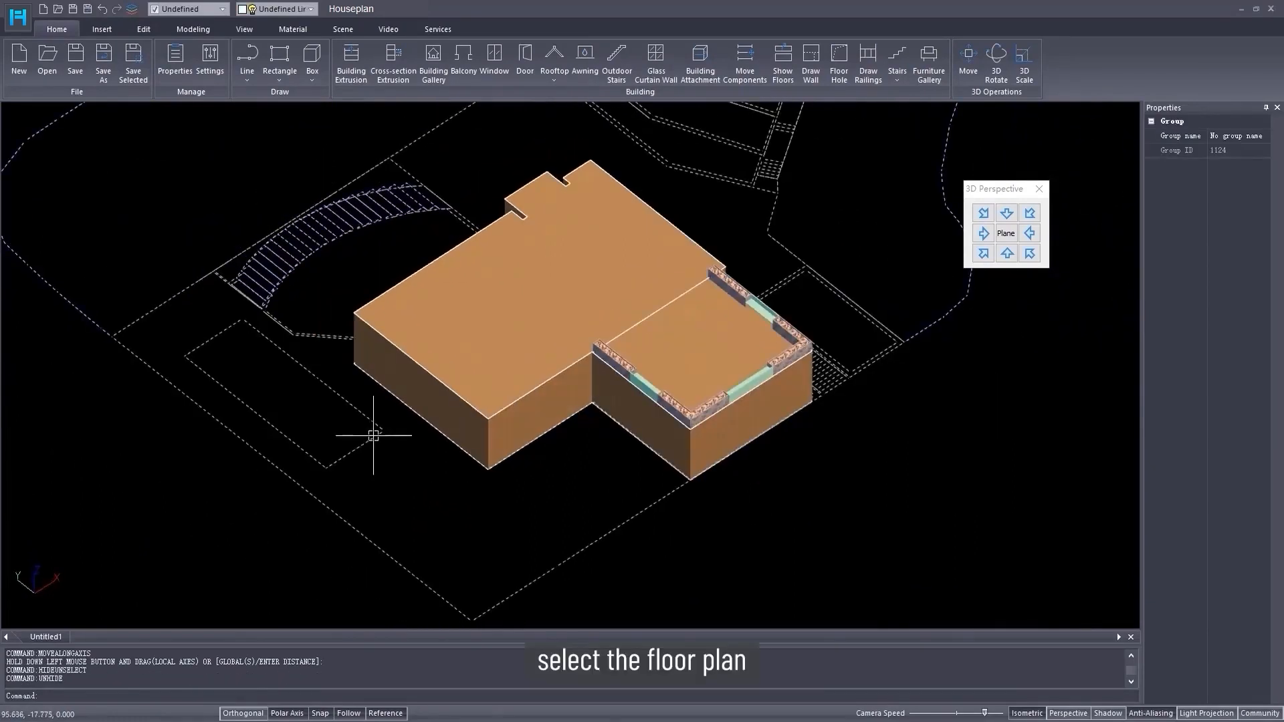
right_click(374, 436)
left_click(414, 416)
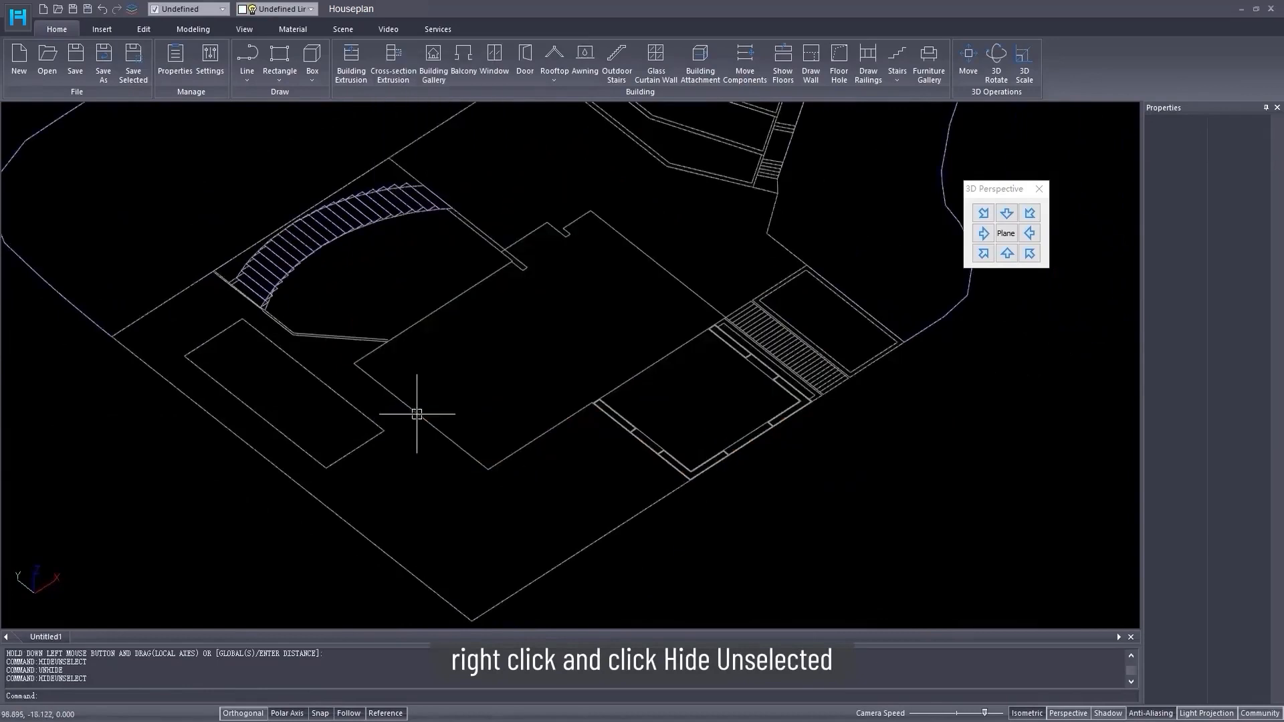
middle_click_drag(504, 384, 503, 390, "shift")
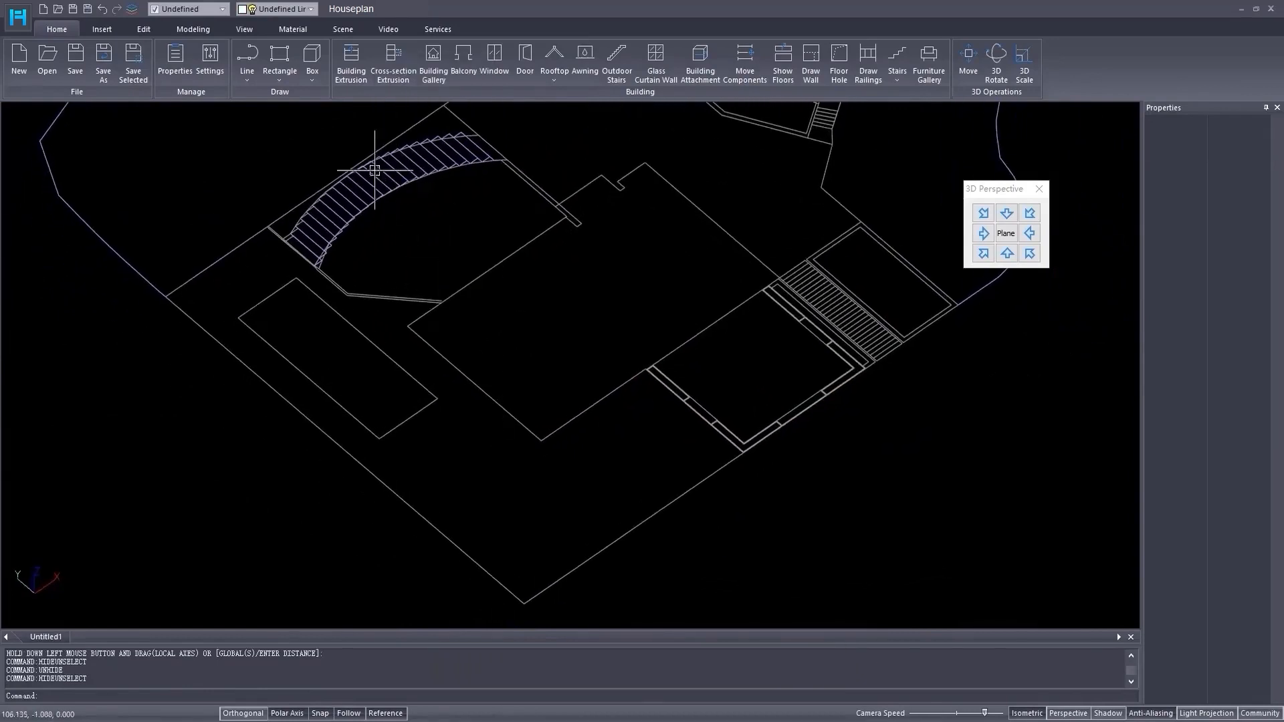
- Start a polygon for the ground outline, tracing the annex's side wall and the two outer corners of the plot boundary
left_click(279, 80)
left_click(330, 131)
scroll(661, 364, "up", 5)
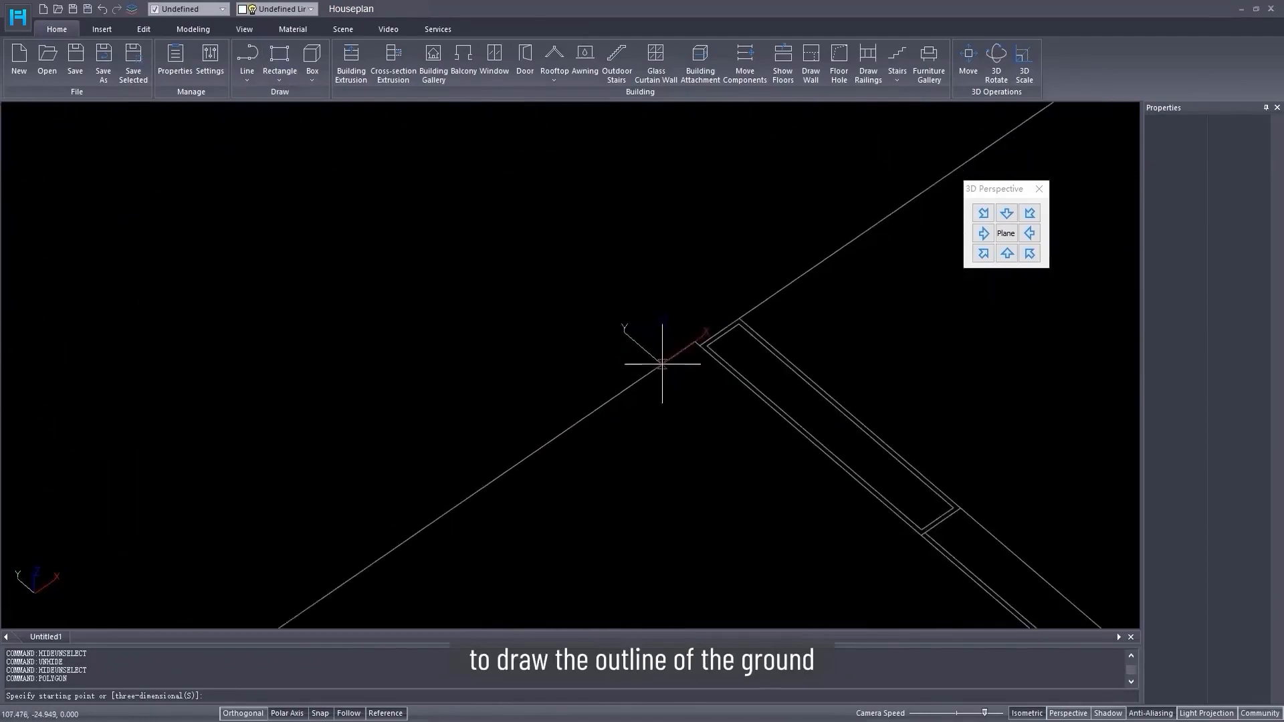
left_click(695, 341)
scroll(701, 365, "down", 3)
middle_click_drag(728, 428, 578, 270)
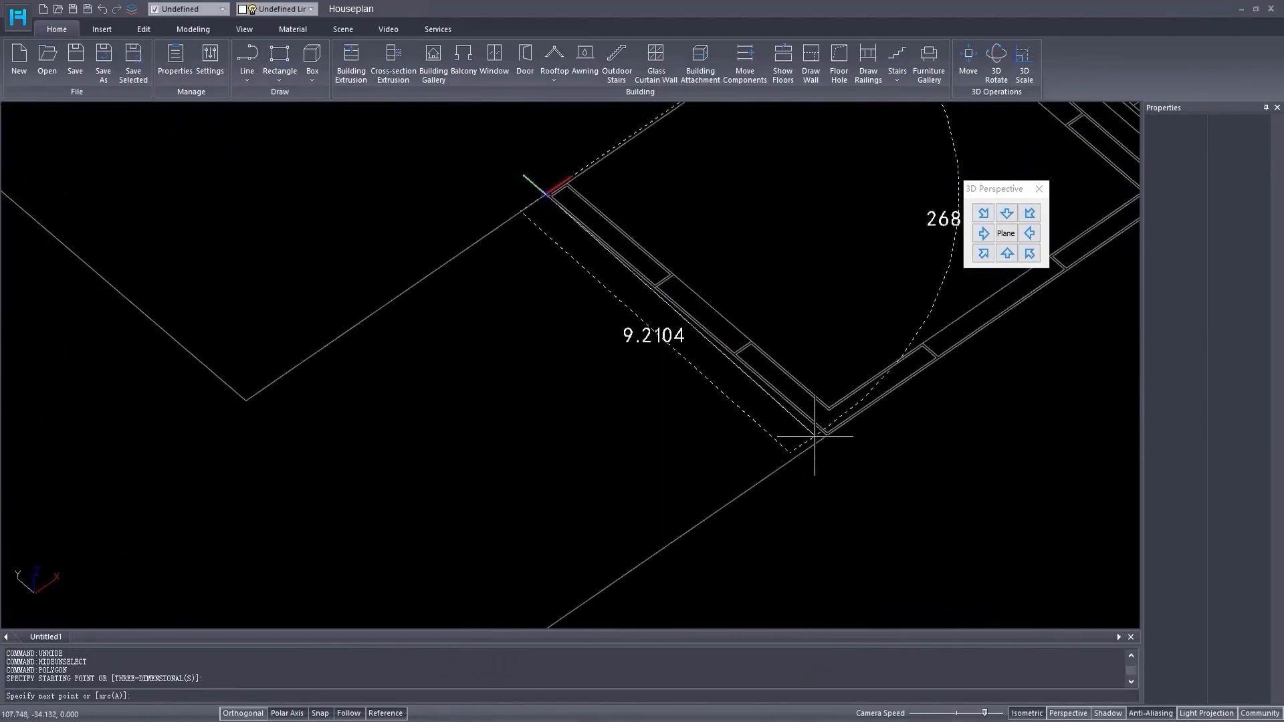
left_click(827, 435)
scroll(898, 264, "down", 3)
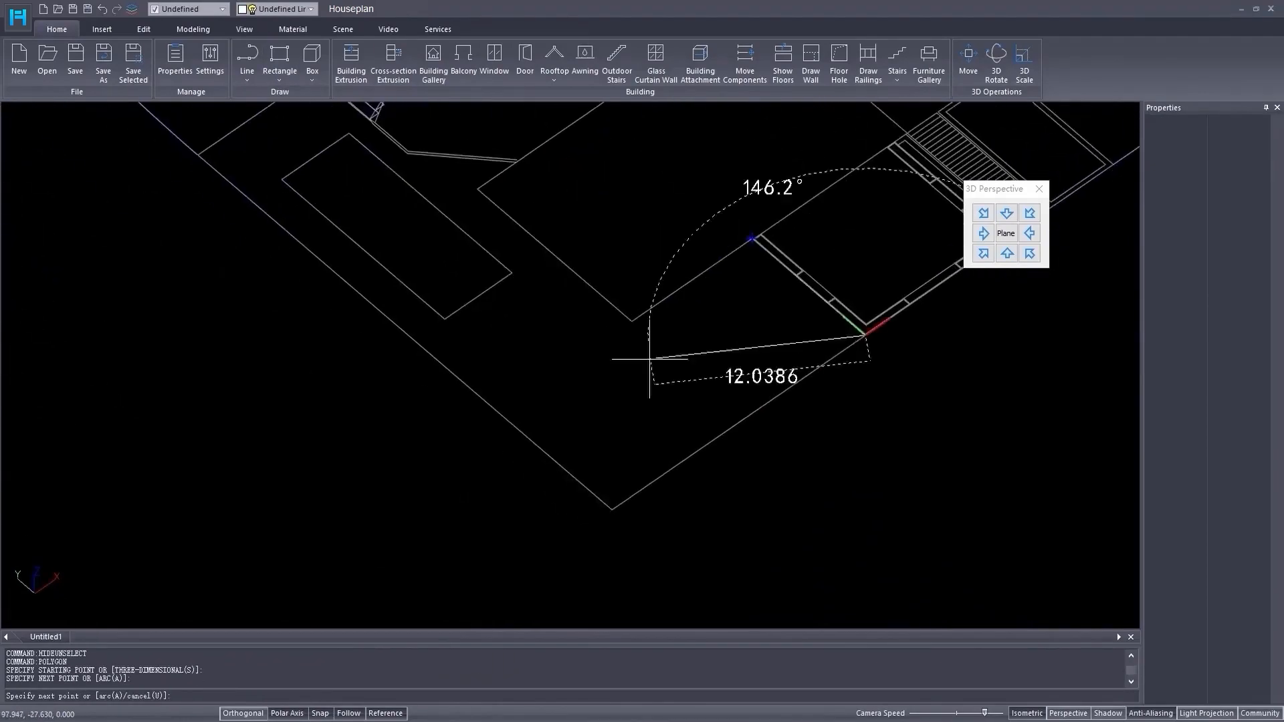
left_click(612, 508)
scroll(491, 406, "down", 2)
middle_click_drag(380, 334, 435, 488)
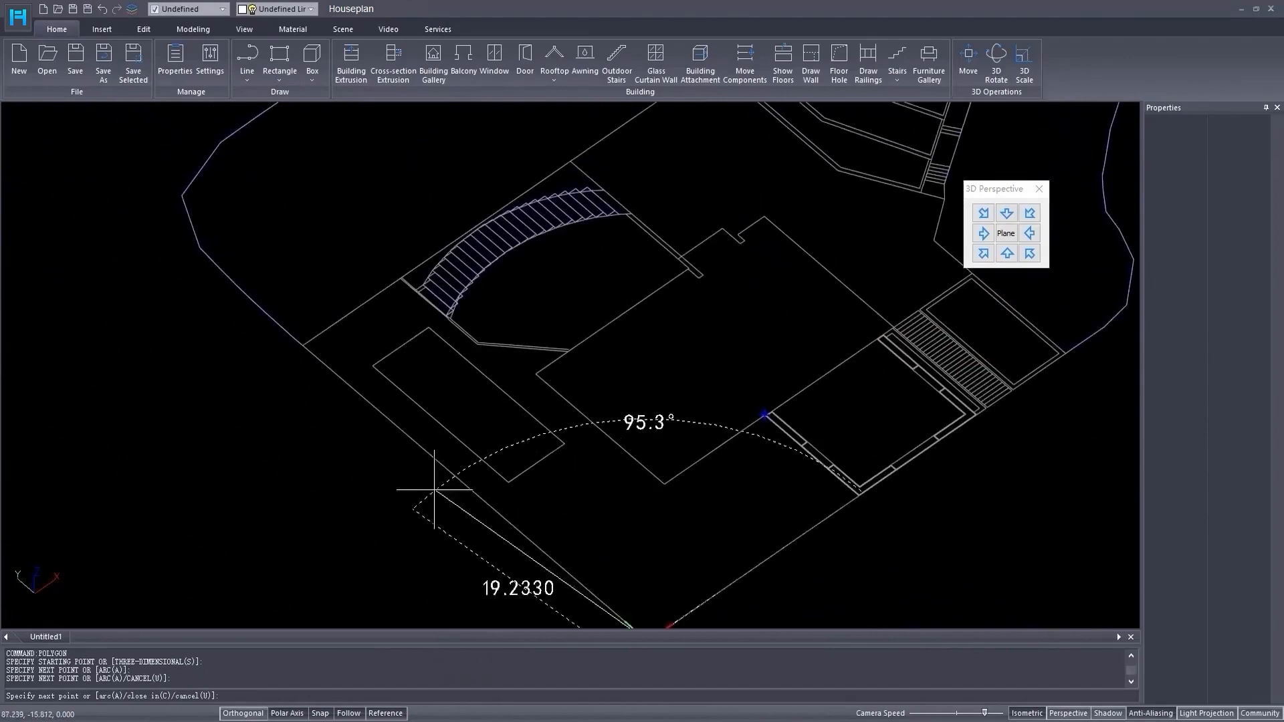
left_click(301, 348)
- Finish the ground polygon along the thin wall beside the curved stairs and the main building's edges, closing it at the annex
scroll(395, 305, "up", 4)
scroll(401, 287, "up", 3)
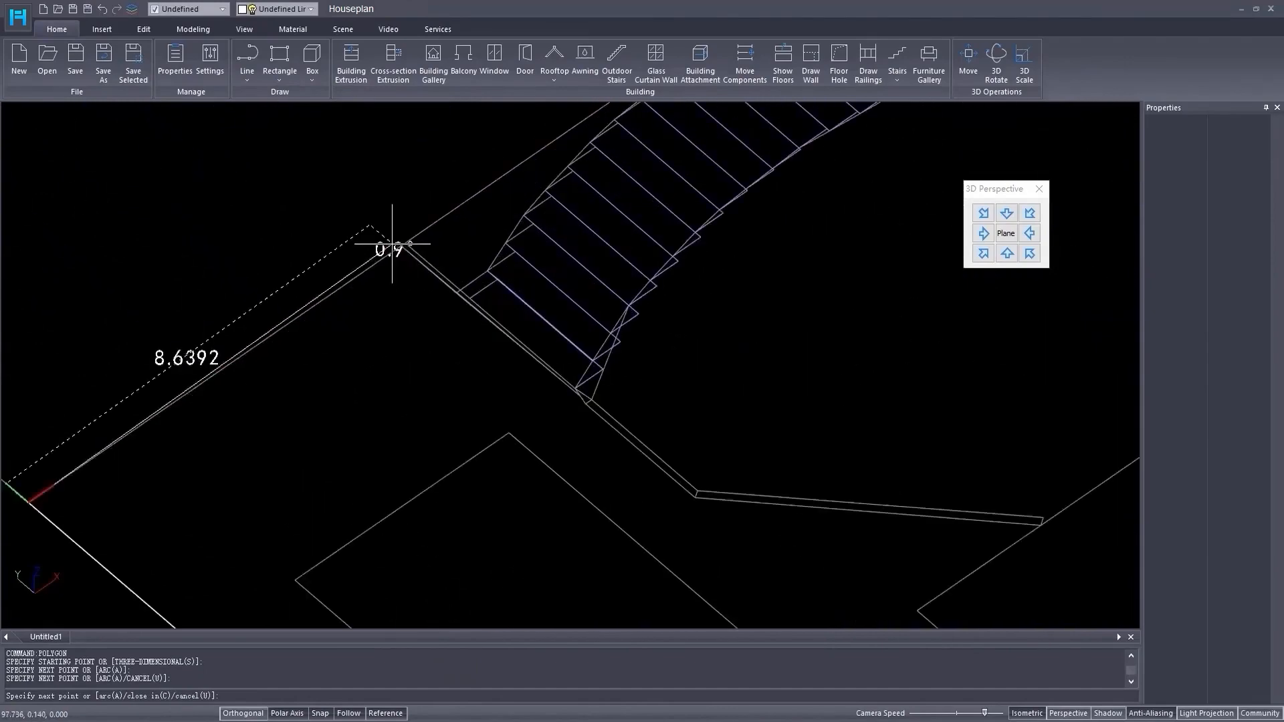
left_click(402, 243)
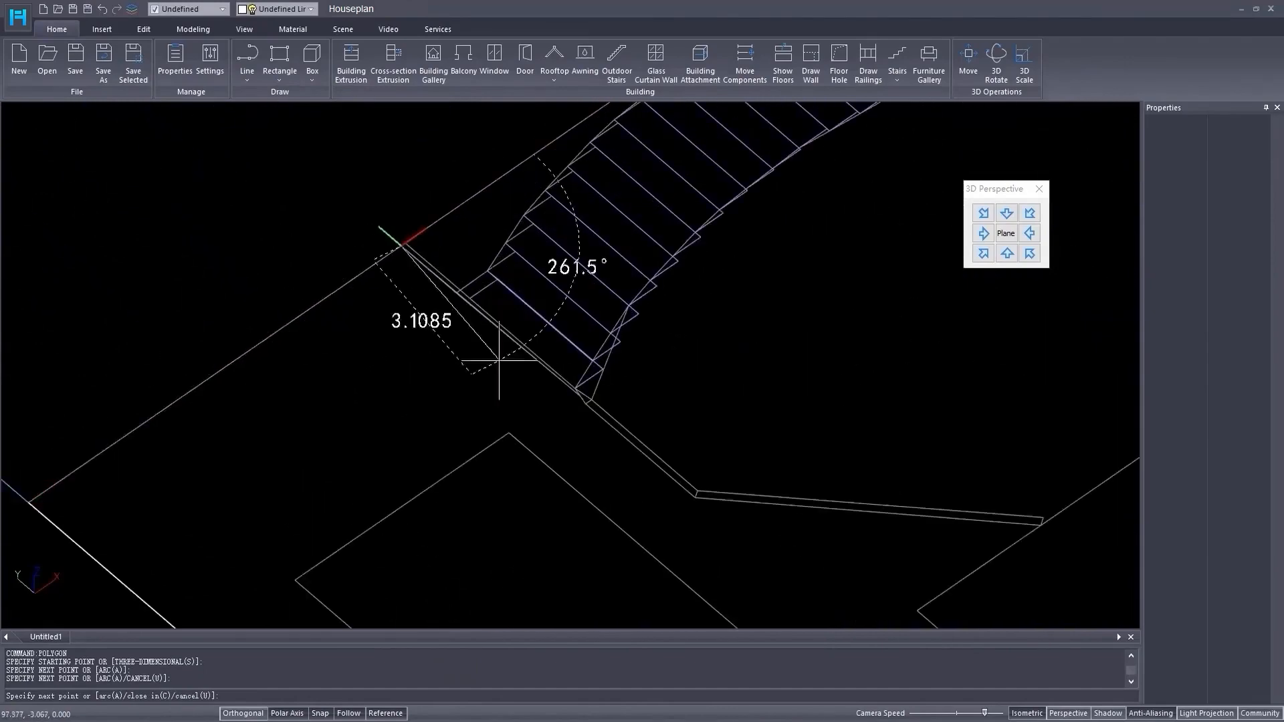
left_click(696, 494)
left_click(1047, 521)
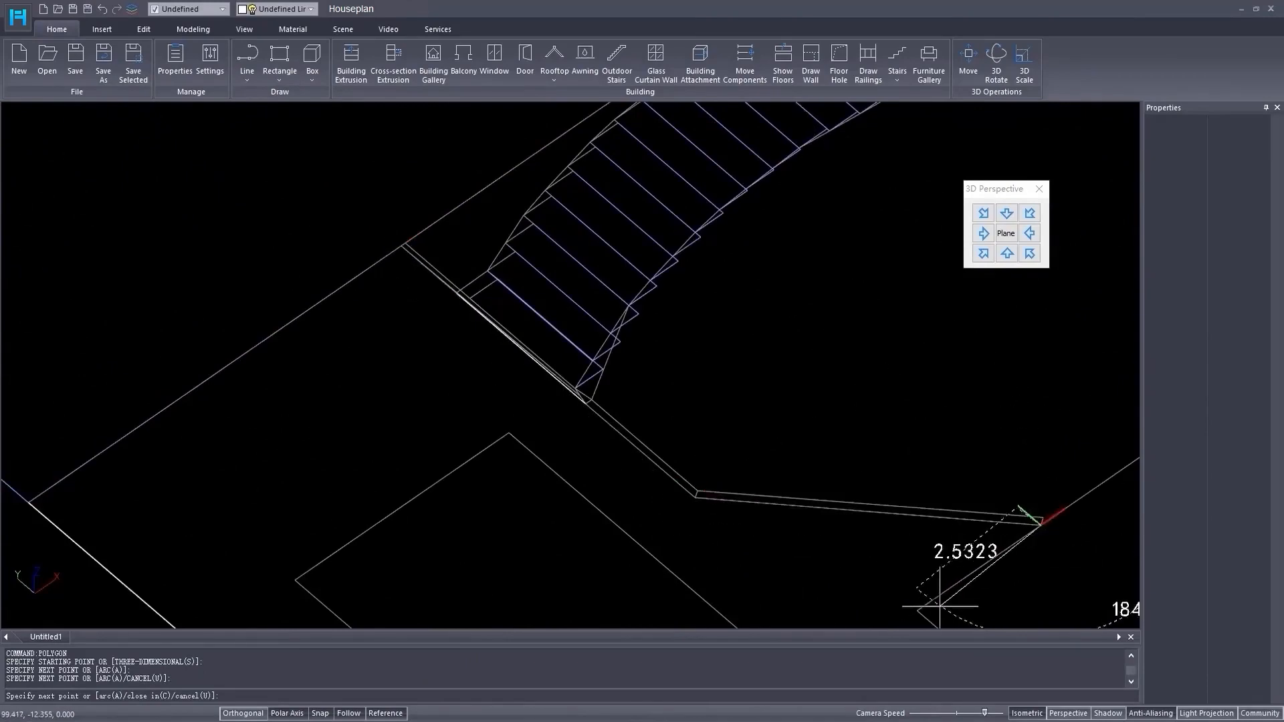
scroll(929, 599, "down", 3)
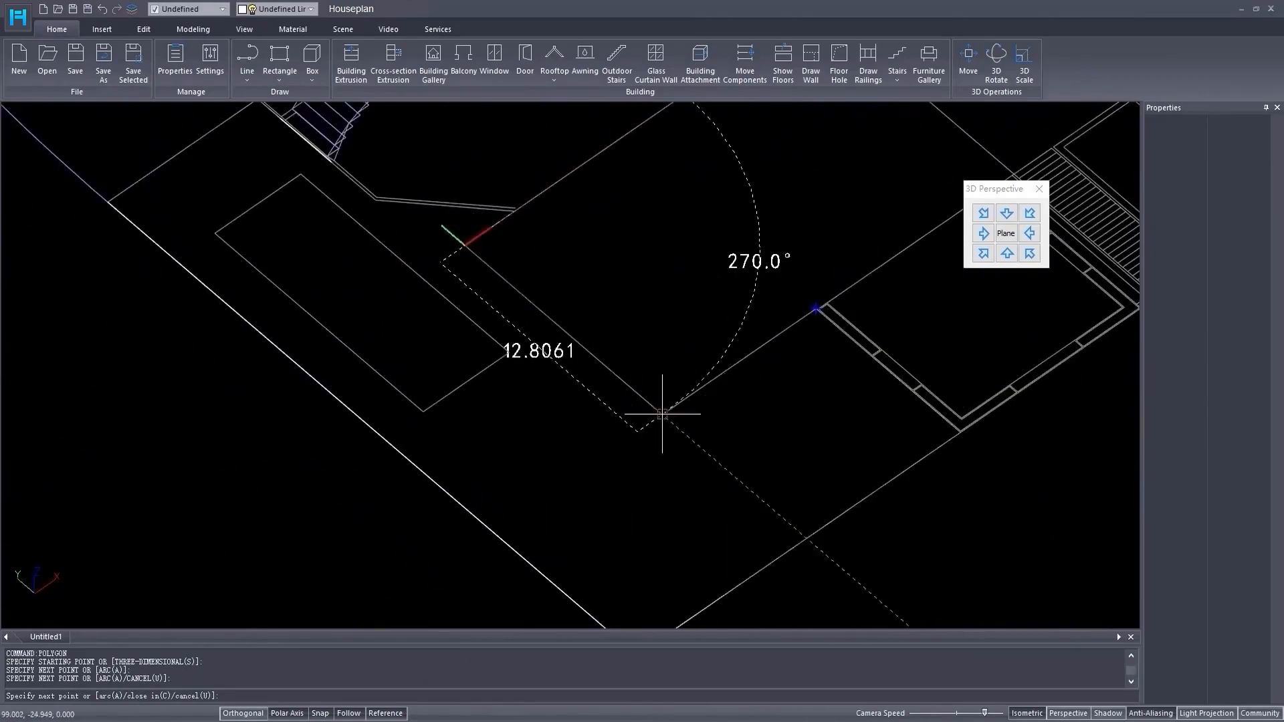
left_click(709, 394)
middle_click_drag(765, 392, 499, 424)
scroll(499, 424, "up", 1)
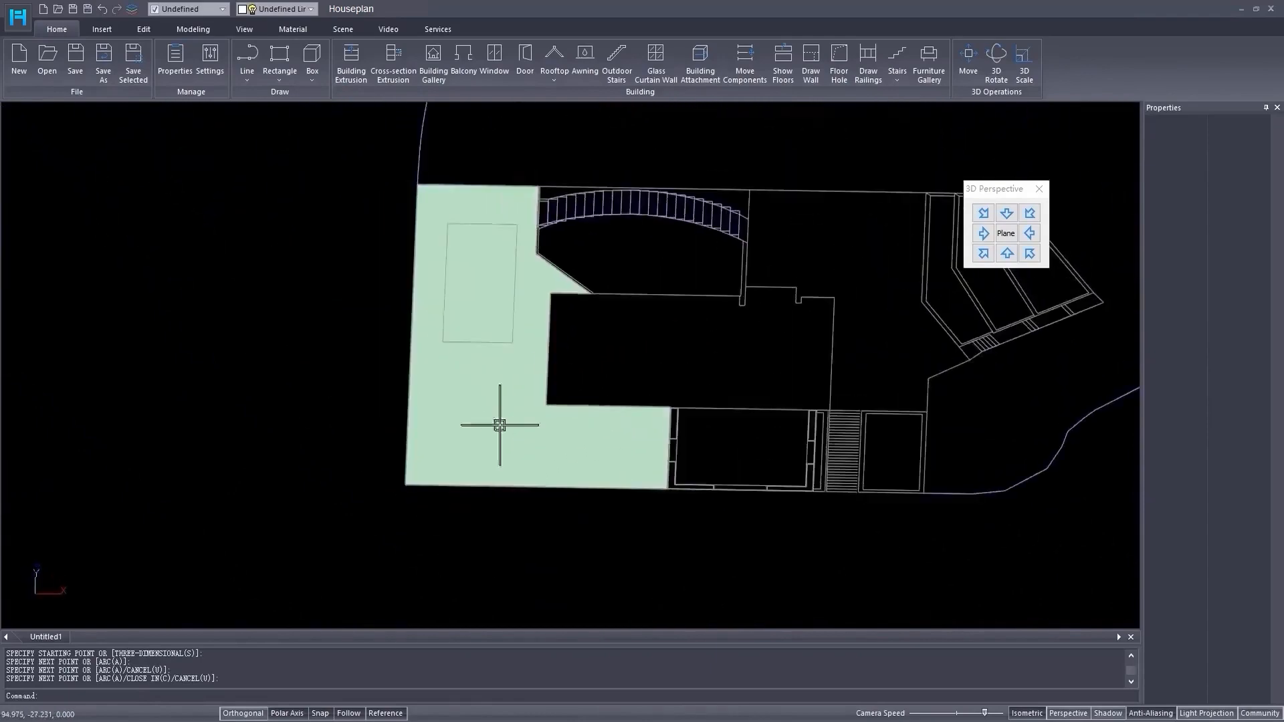
- Draw a rectangle over the narrow inner flower bed outline between the annex and the straight stairs, about 8.7 by 0.5
middle_click_drag(736, 436, 570, 402)
scroll(571, 402, "up", 4)
middle_click_drag(795, 419, 633, 360)
scroll(624, 360, "up", 4)
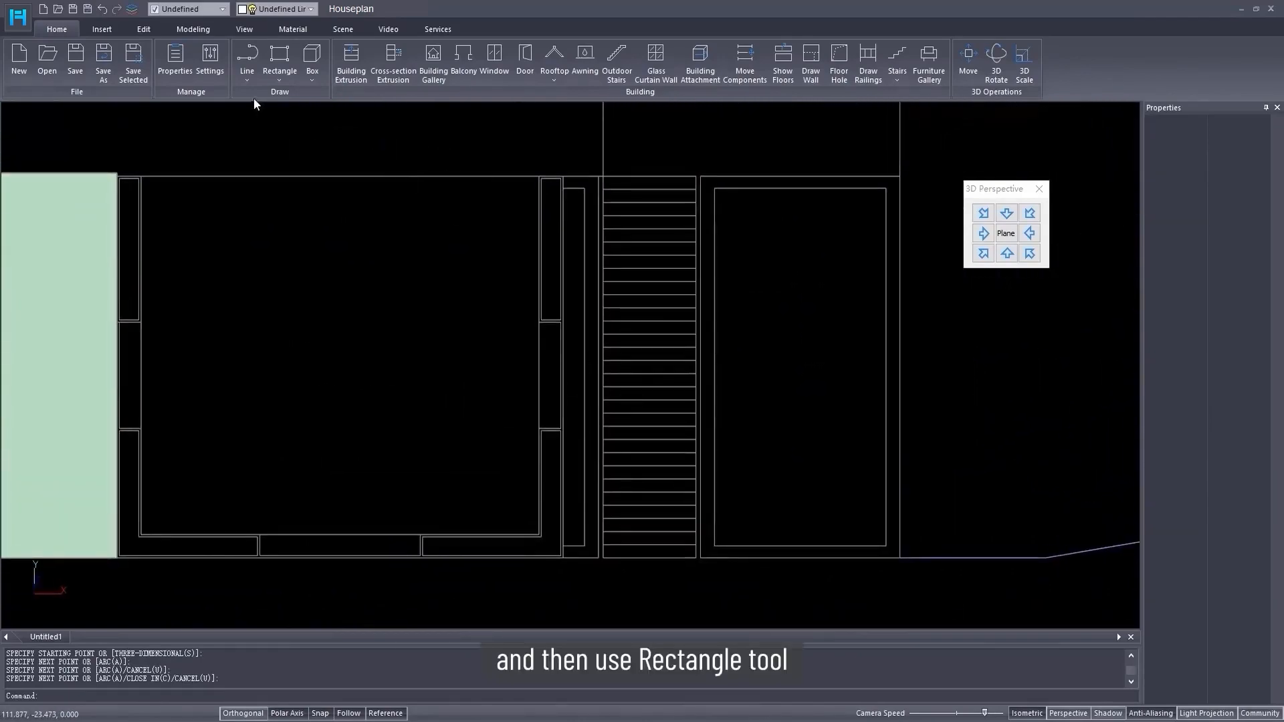
left_click(280, 59)
left_click(585, 189)
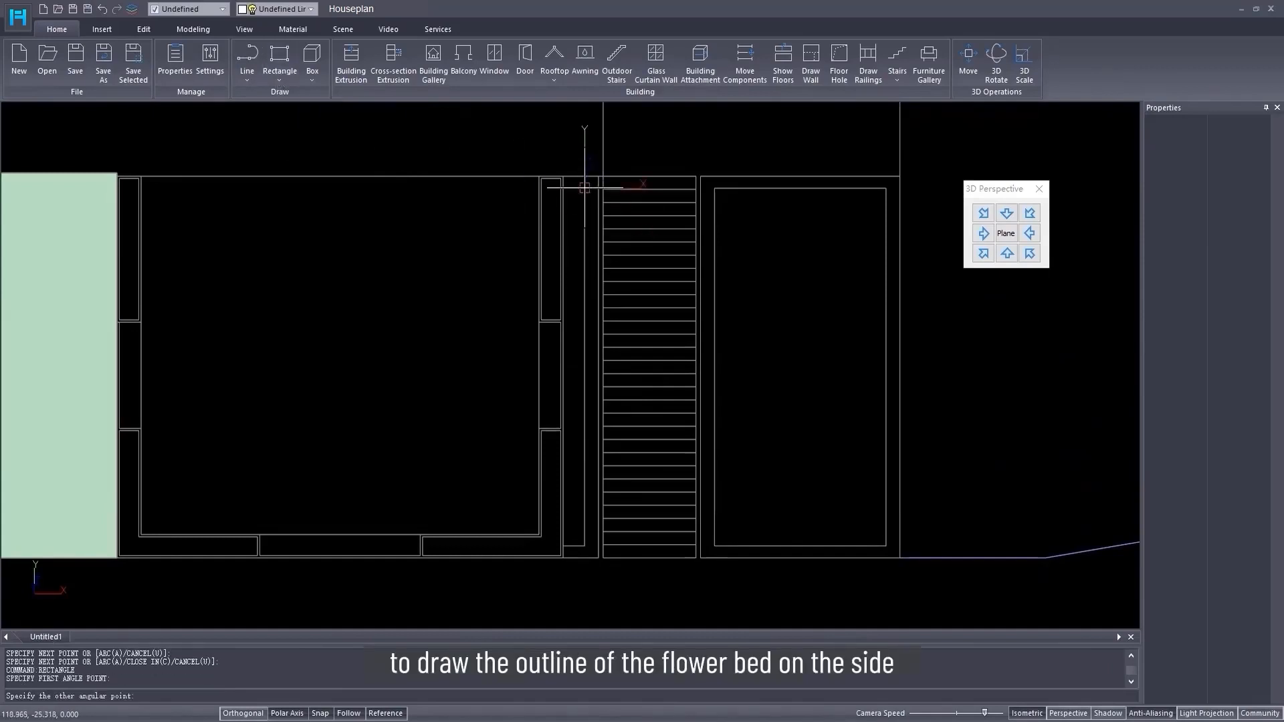
left_click(563, 539)
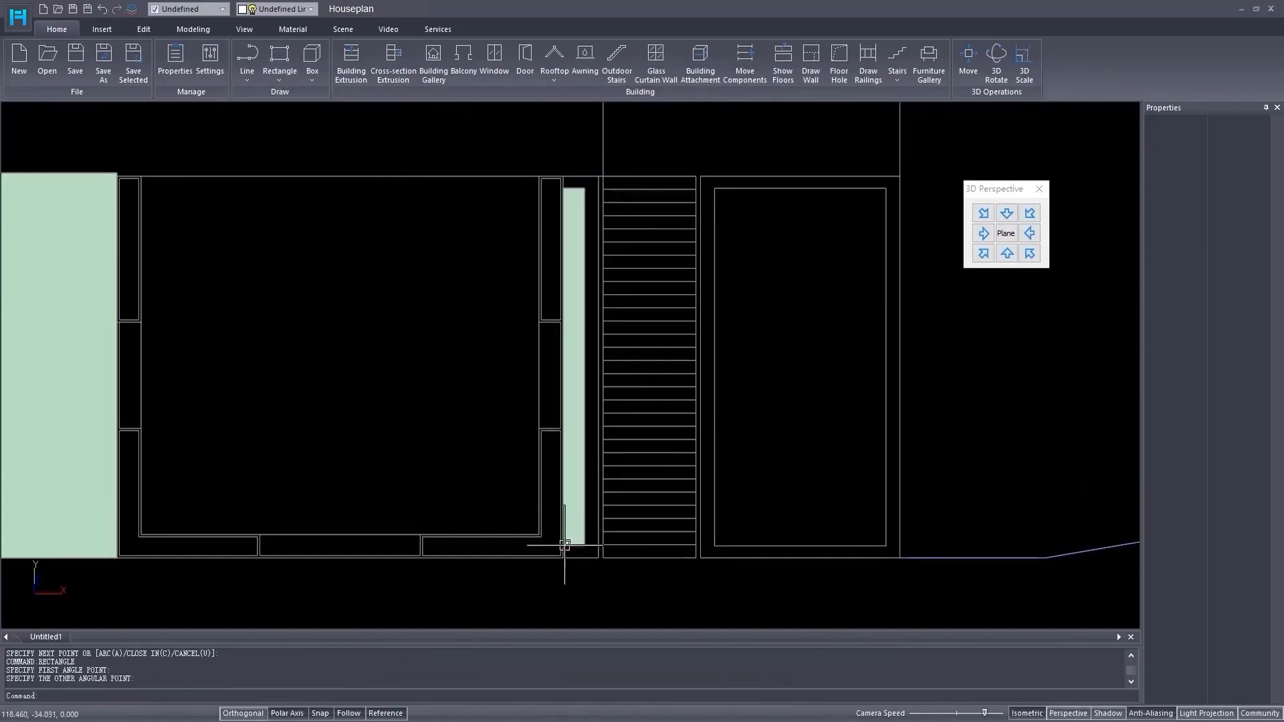
- Draw a larger rectangle over the flower bed's outer outline, from the annex wall to the edge of the straight stairs
scroll(504, 361, "up", 2)
scroll(354, 120, "down", 1)
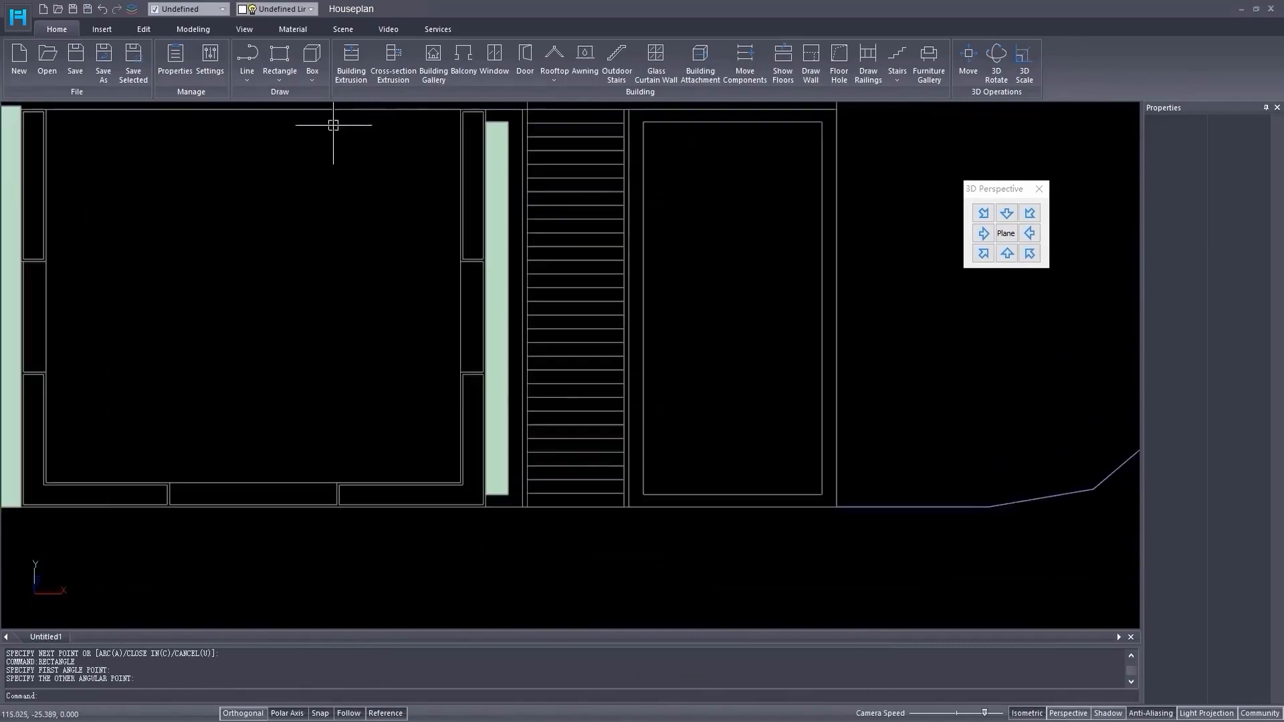
left_click(276, 64)
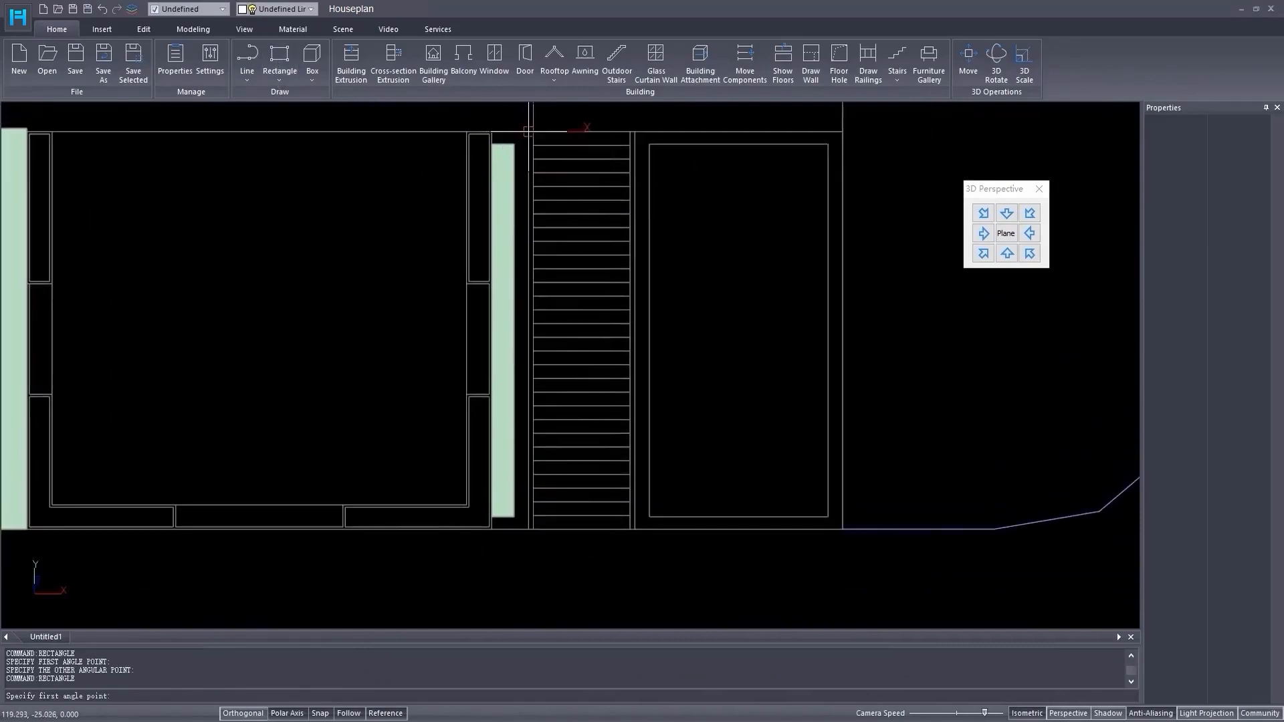
left_click(529, 131)
left_click(492, 531)
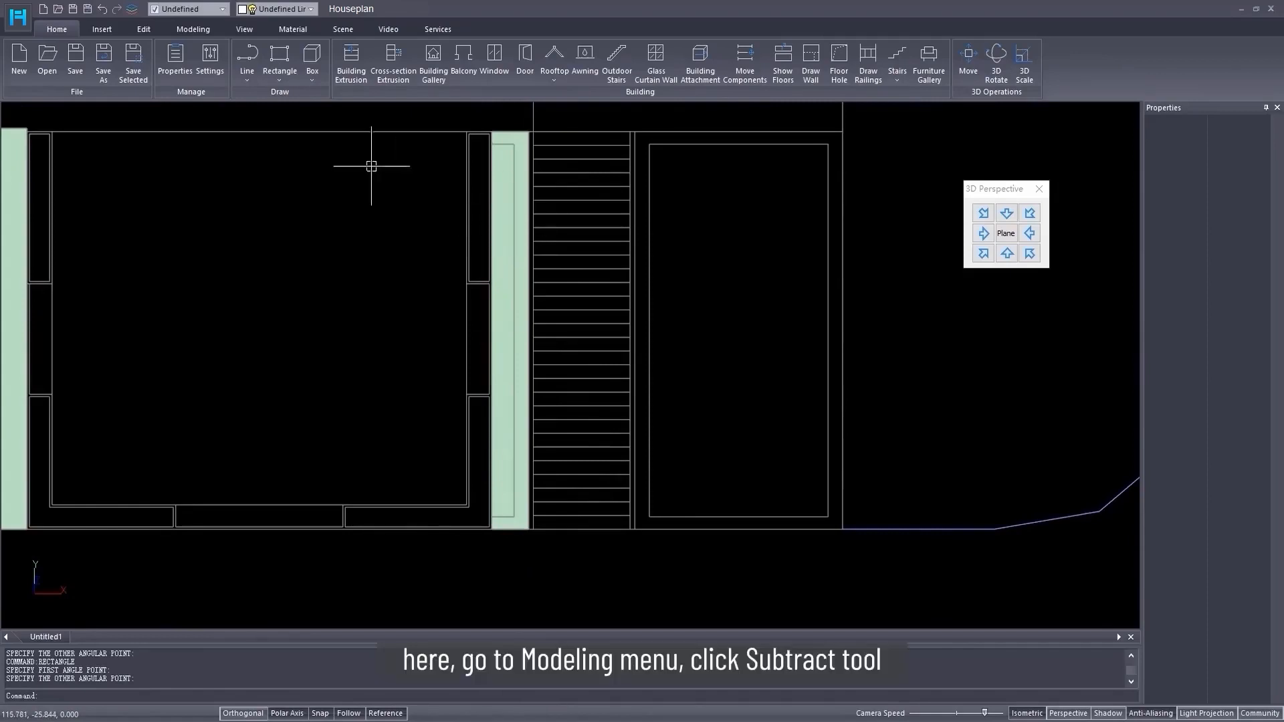
- Subtract the inner flower bed rectangle from the outer one, keeping the inner plane
left_click(185, 29)
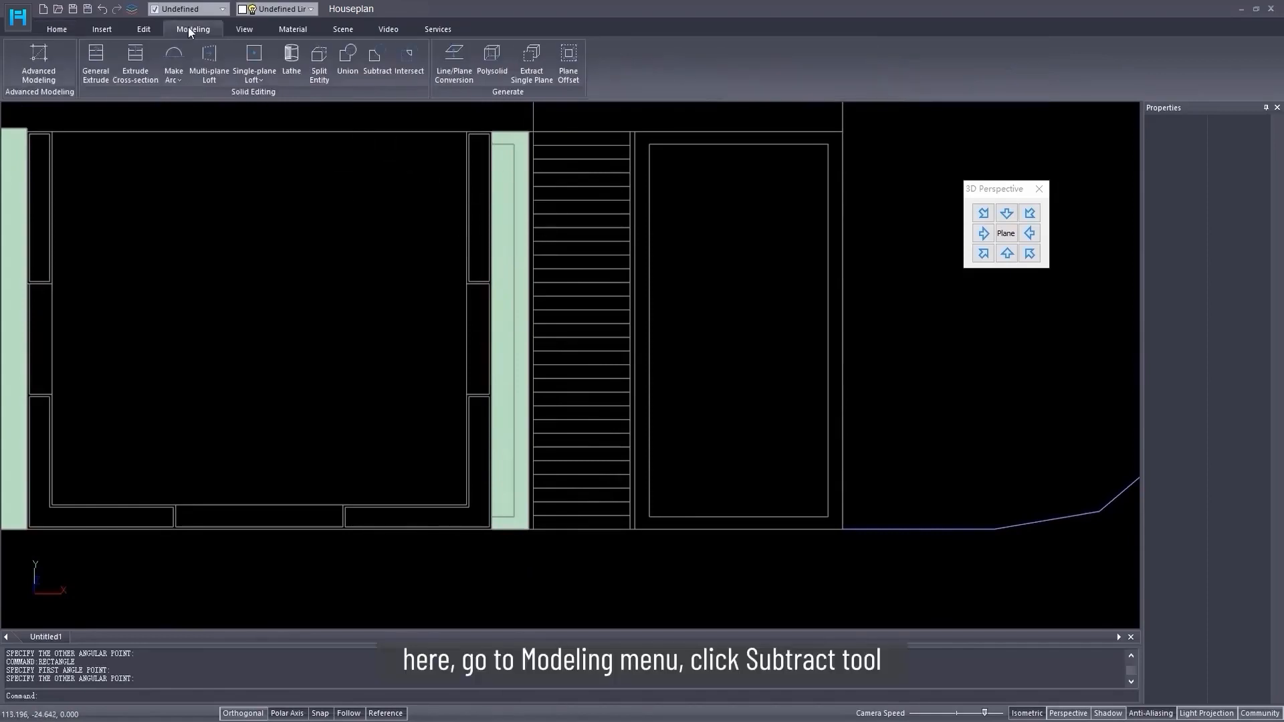
left_click(373, 61)
left_click(522, 140)
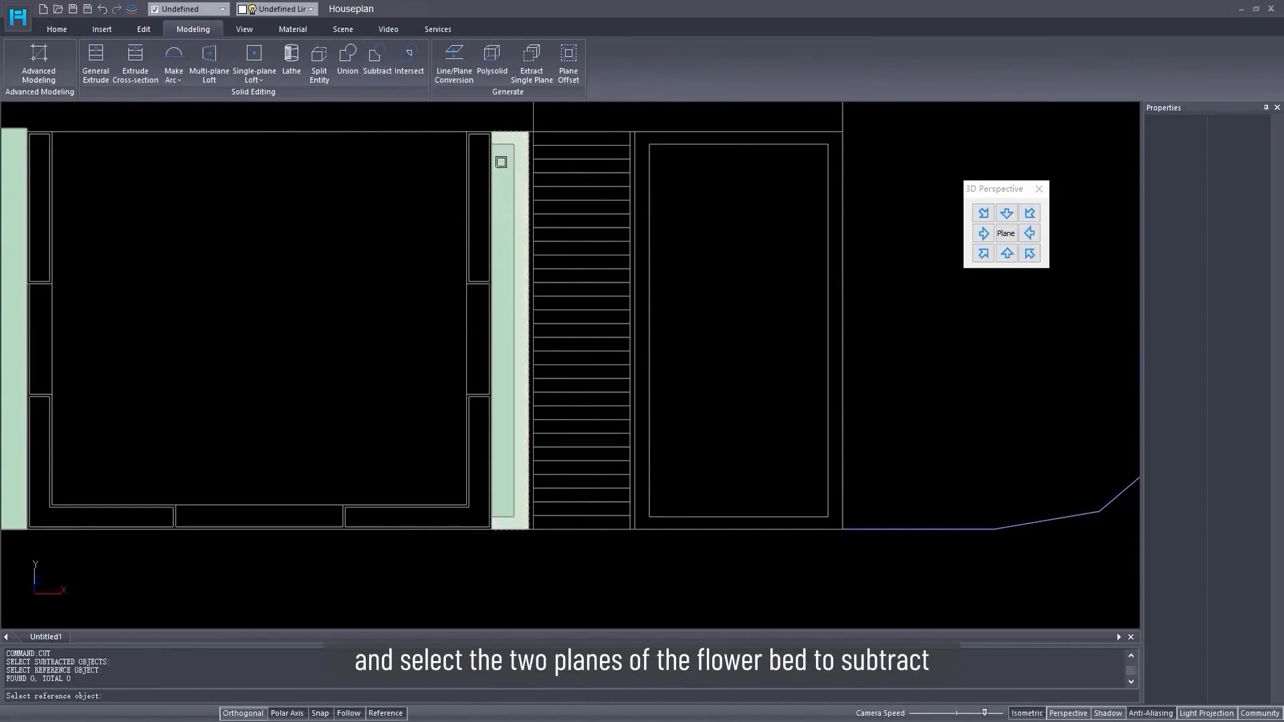
right_click(502, 163)
left_click(503, 163)
right_click(503, 169)
left_click(512, 175)
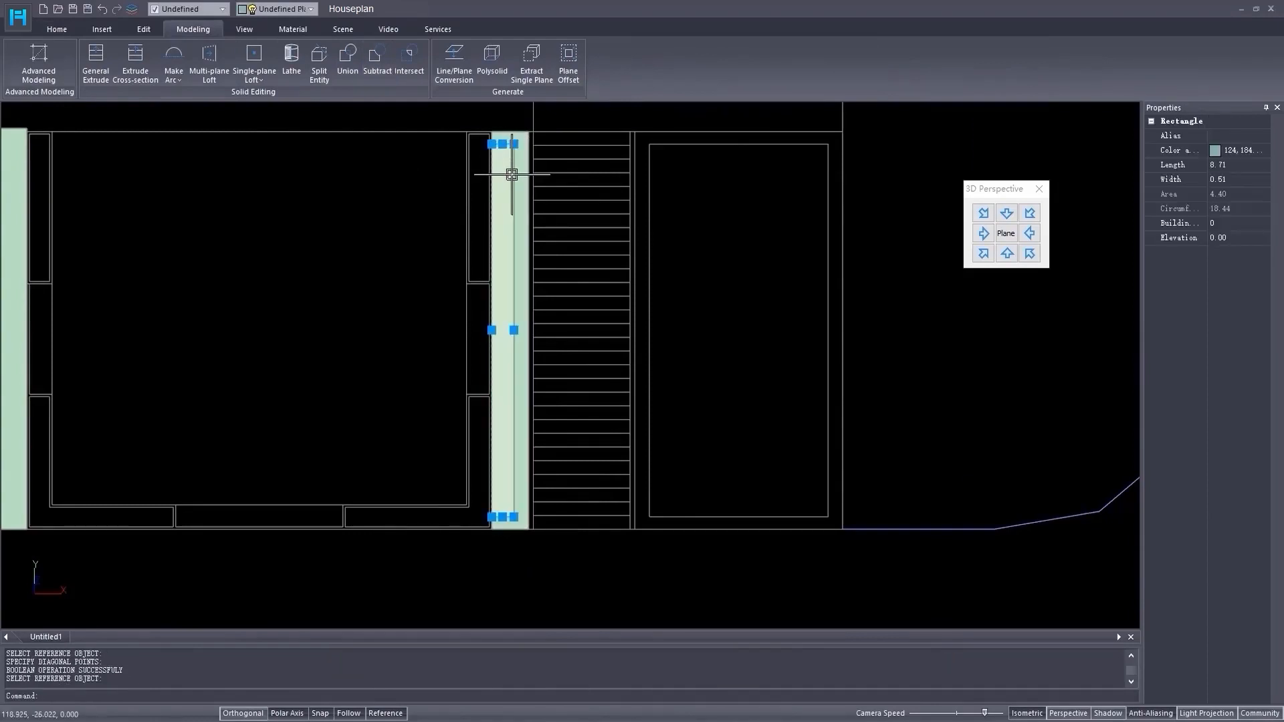
left_click(523, 182)
middle_click_drag(524, 181, 521, 268, "shift")
scroll(521, 270, "up", 4)
key("Escape")
middle_click_drag(568, 220, 580, 228)
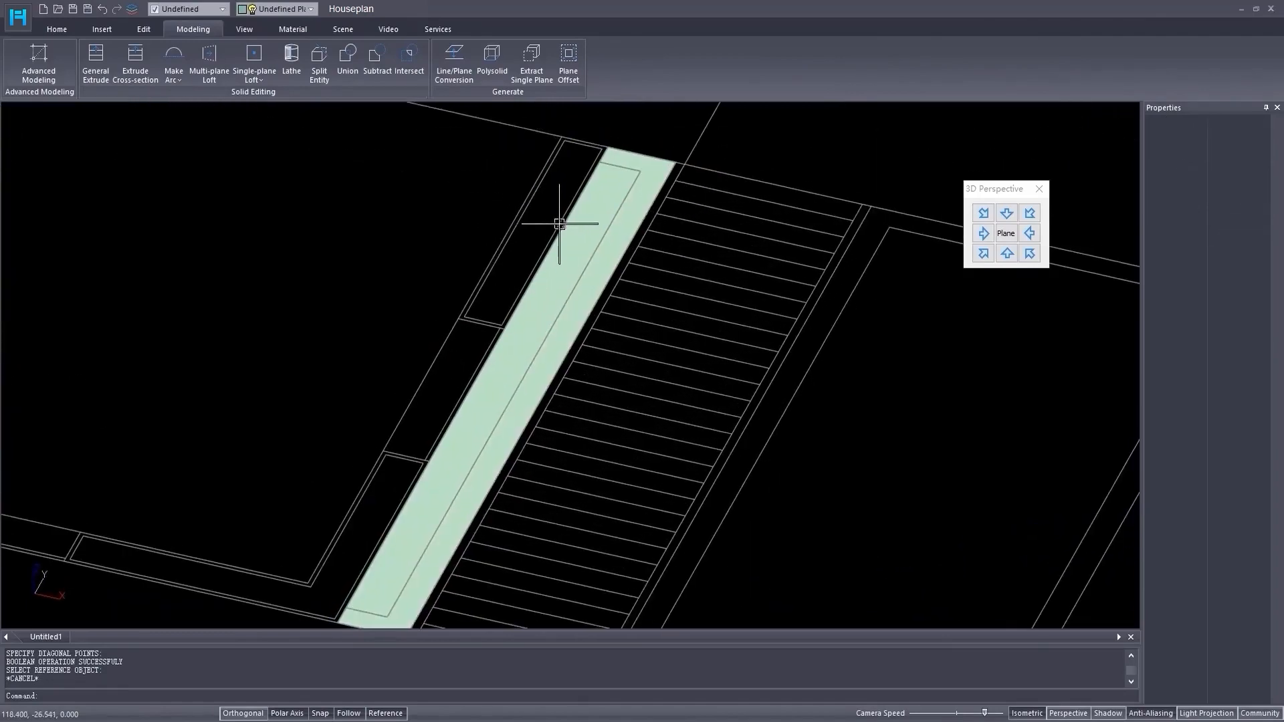
- Extrude the flower bed's border plane by 0.15
left_click(107, 64)
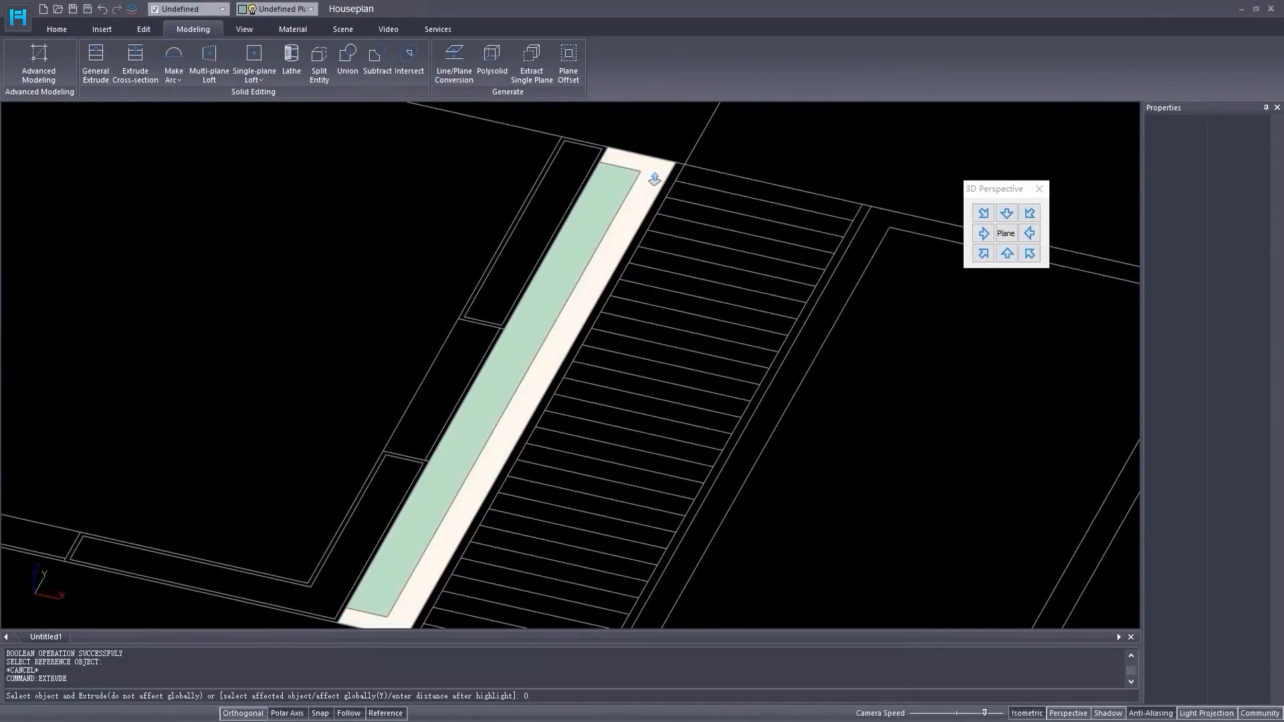
type("0.15")
key("Return")
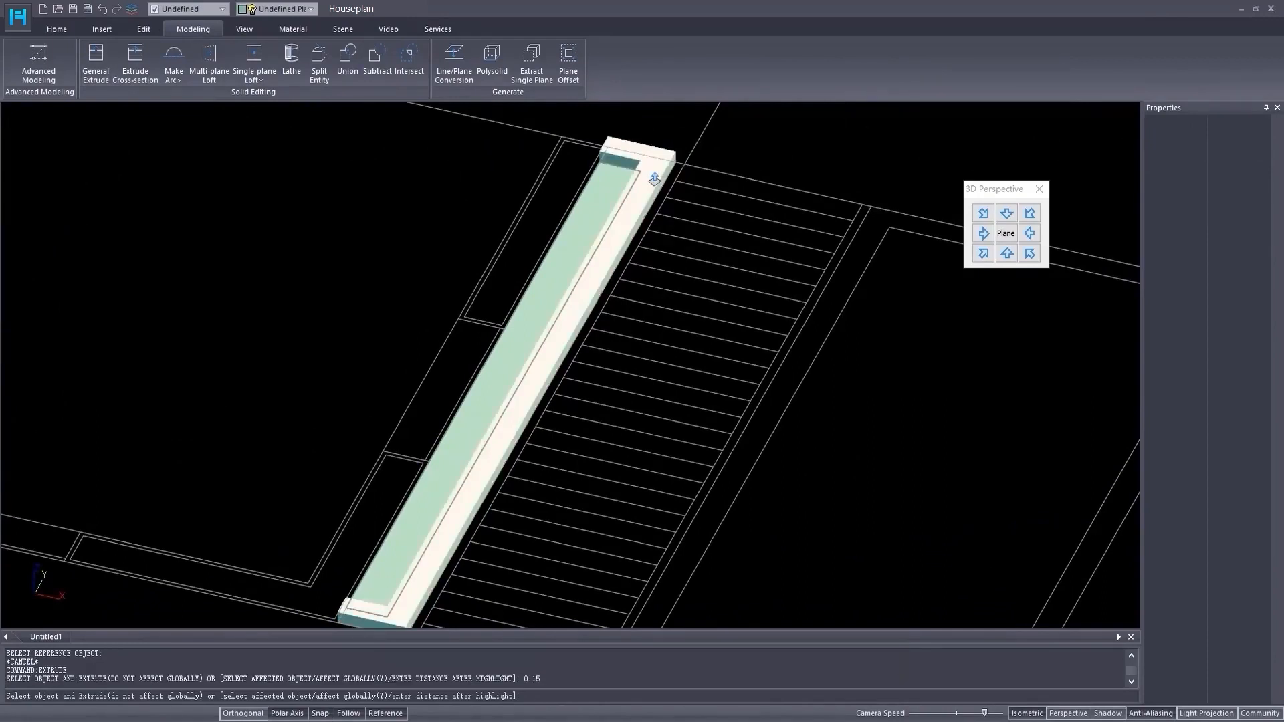
right_click(656, 178)
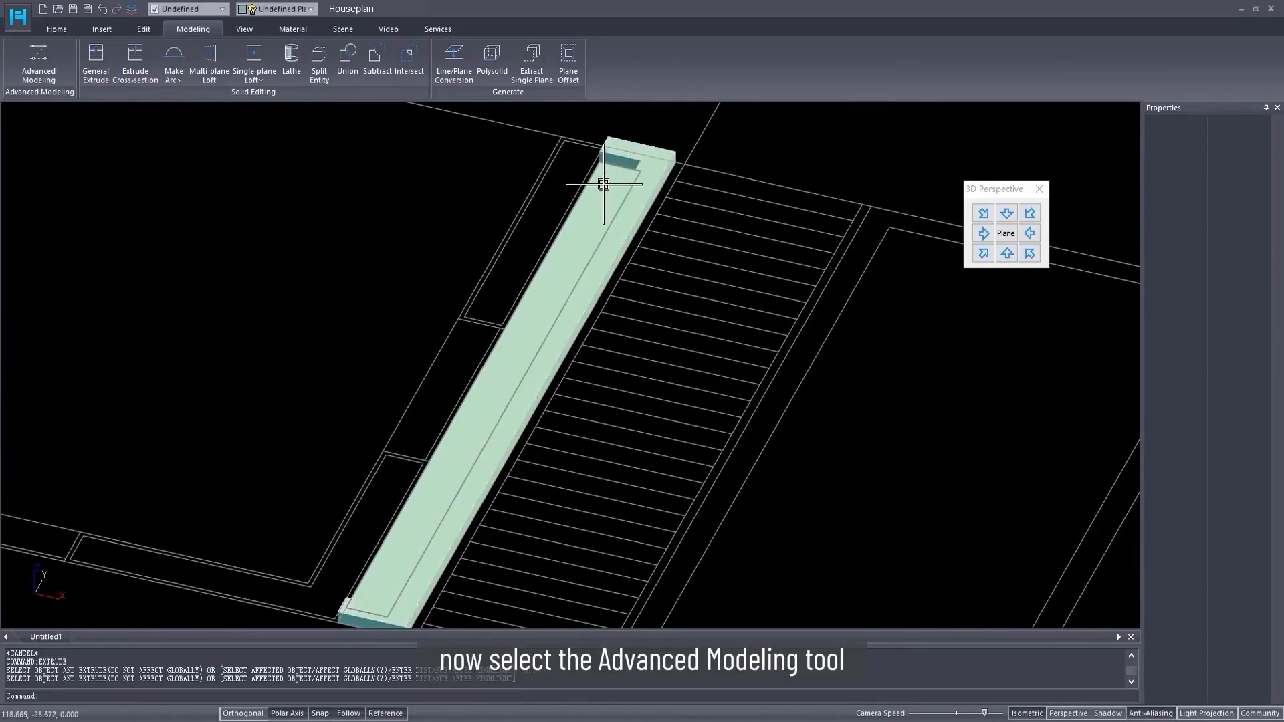
- Convert the flower bed's raised border and inner plane to editable polygons with Advanced Modeling
left_click(41, 62)
left_click_drag(671, 235, 929, 245)
left_click(614, 183)
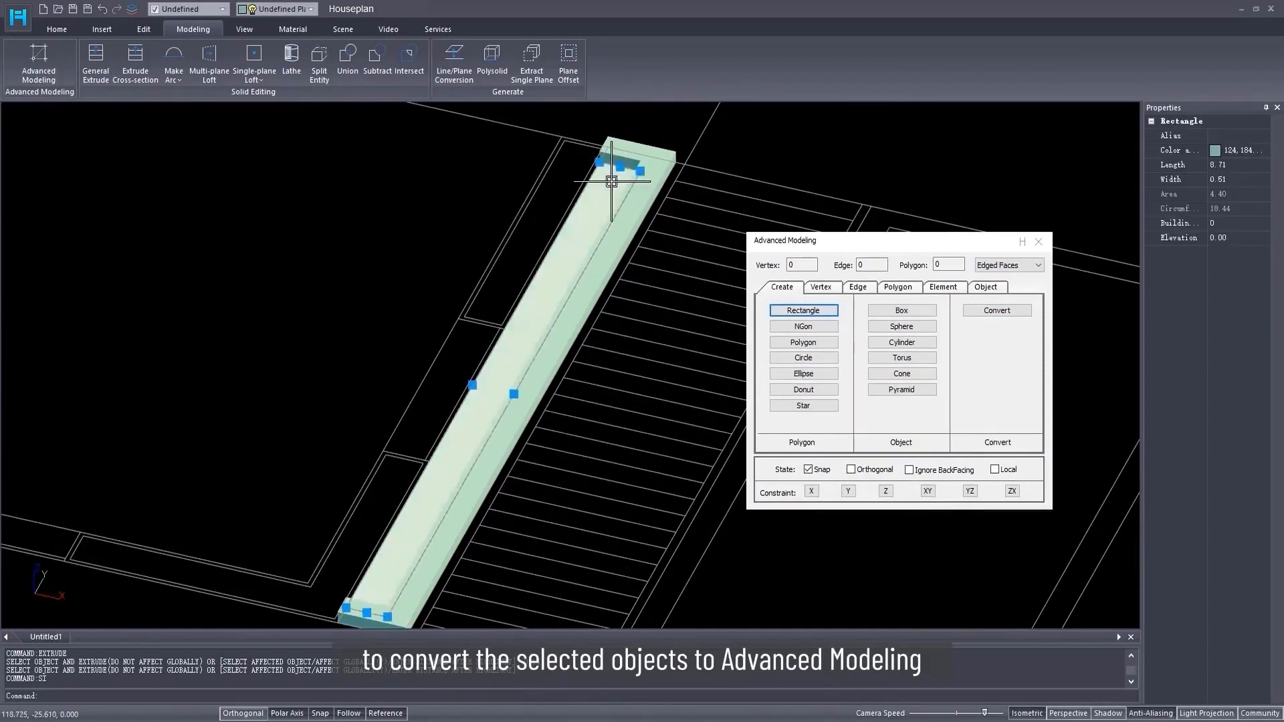
left_click(996, 310)
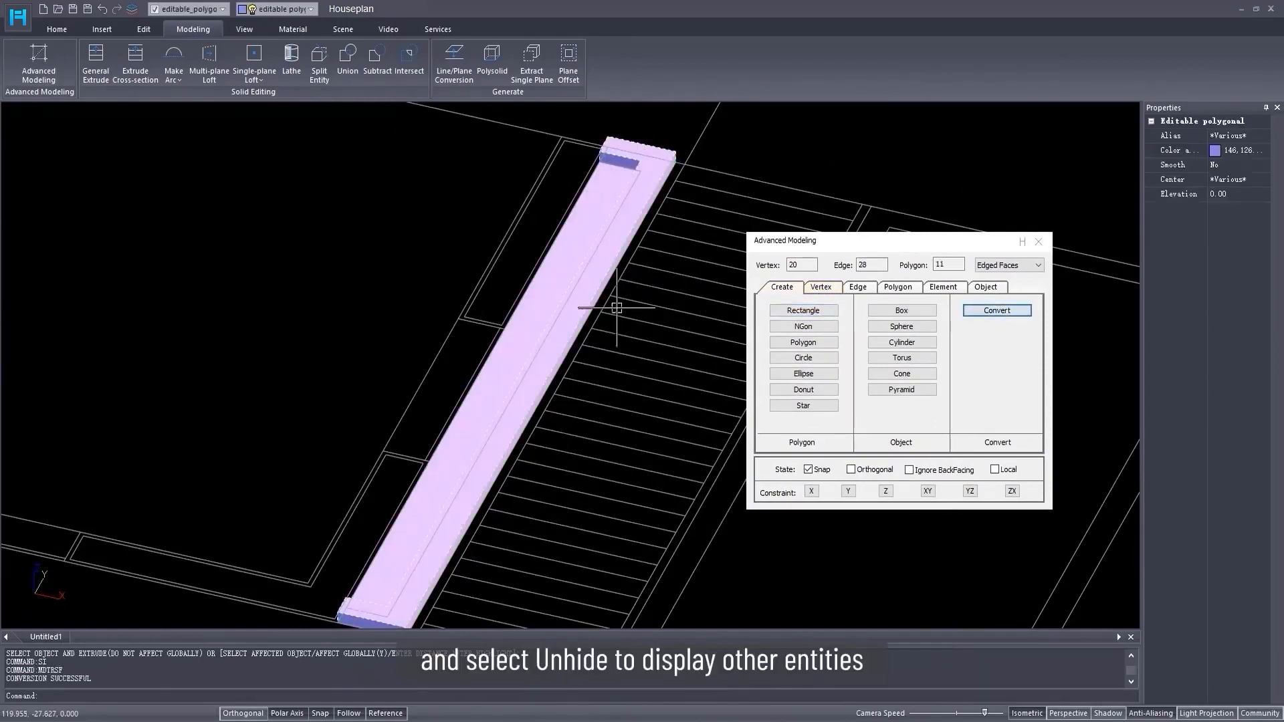
- Unhide the buildings and other hidden entities around the flower bed
scroll(616, 308, "down", 5)
right_click(557, 333)
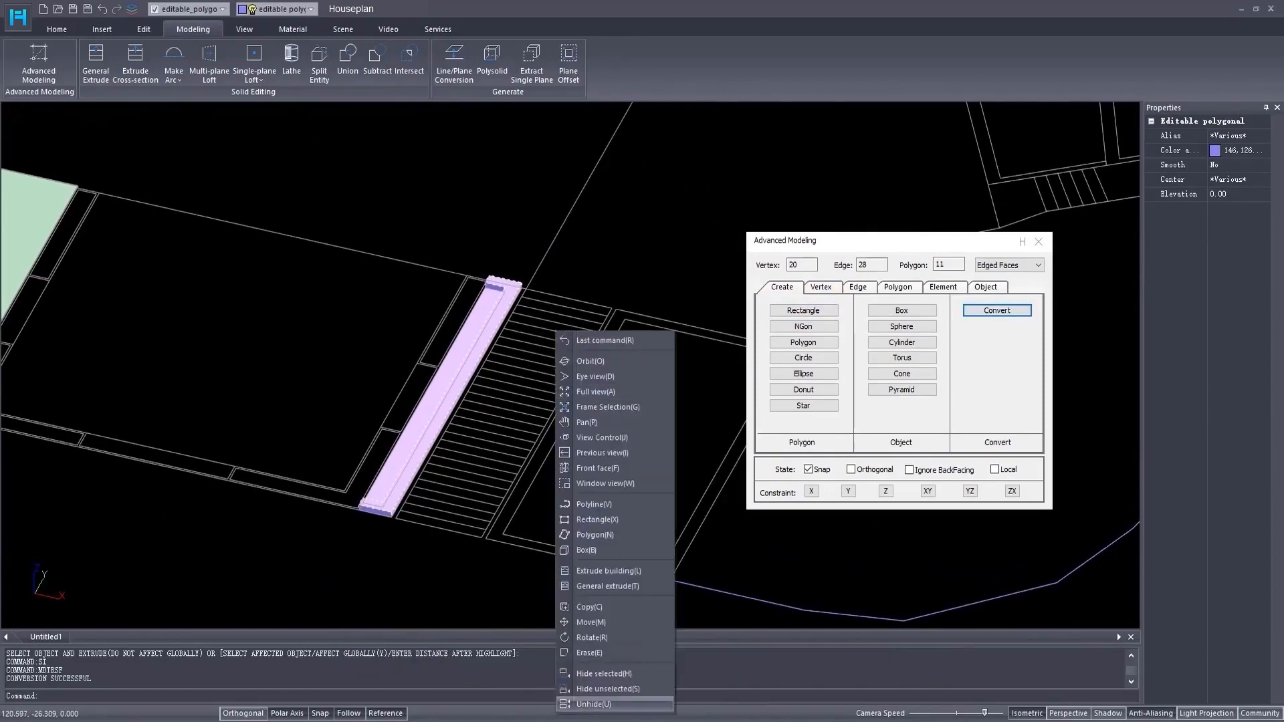
left_click(593, 704)
scroll(553, 383, "up", 2)
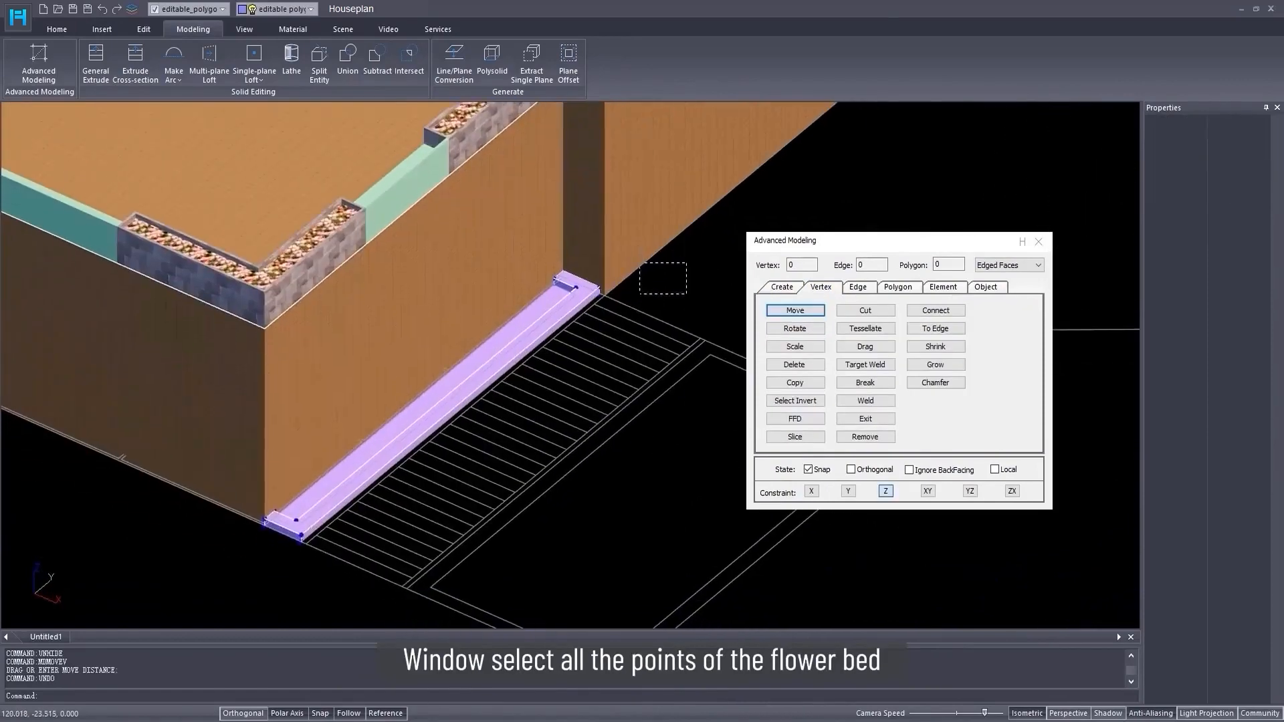
- Apply a 2x2x2 FFD with control points to all vertices of the flower bed
left_click_drag(639, 294, 234, 580)
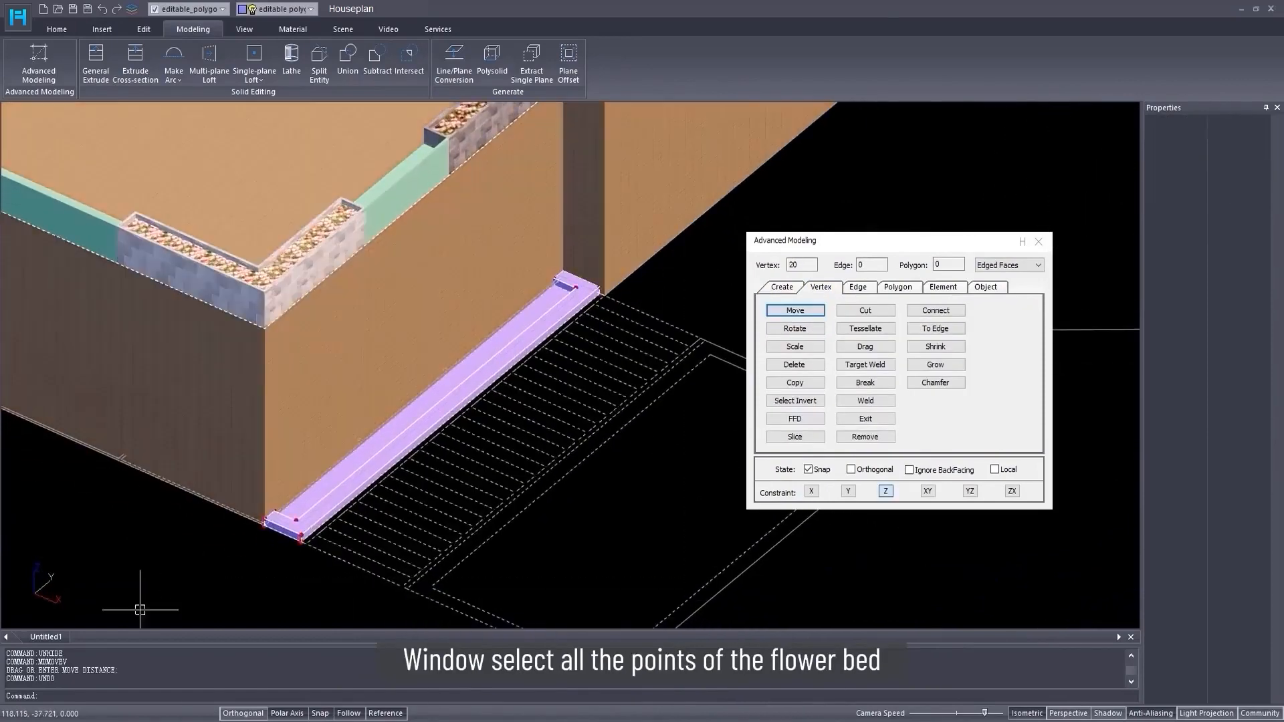
left_click(795, 418)
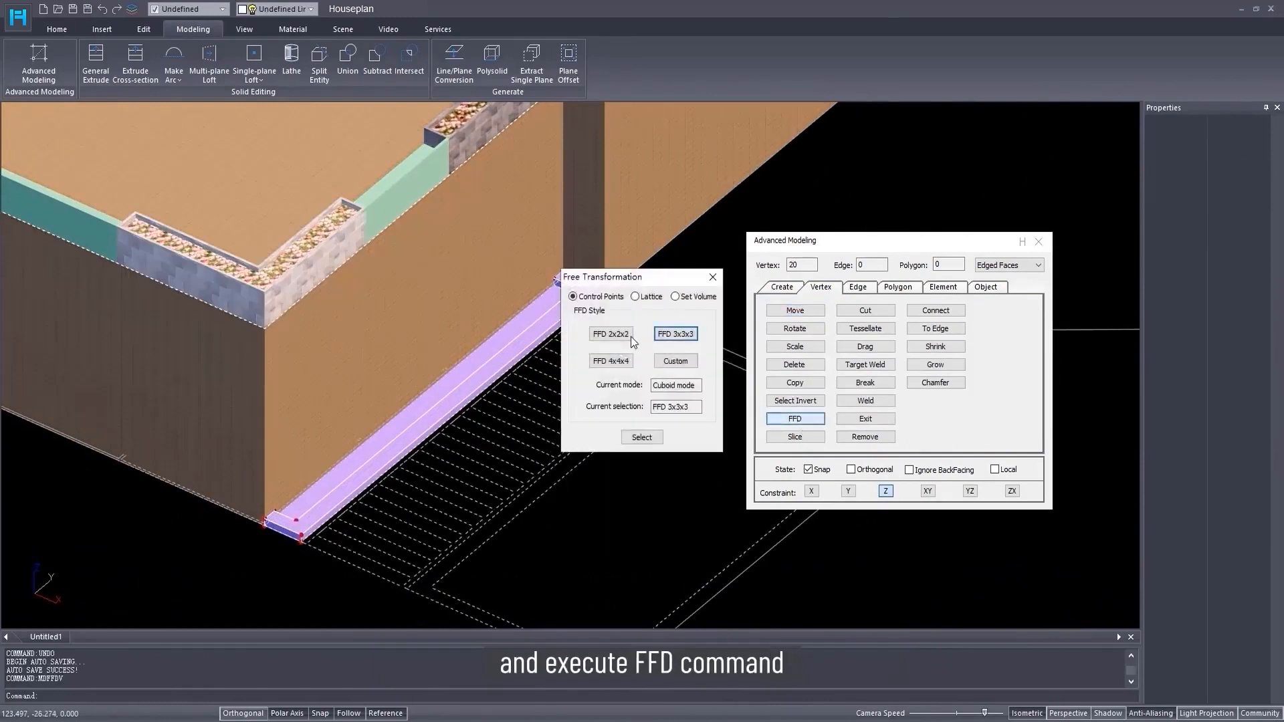
left_click(616, 334)
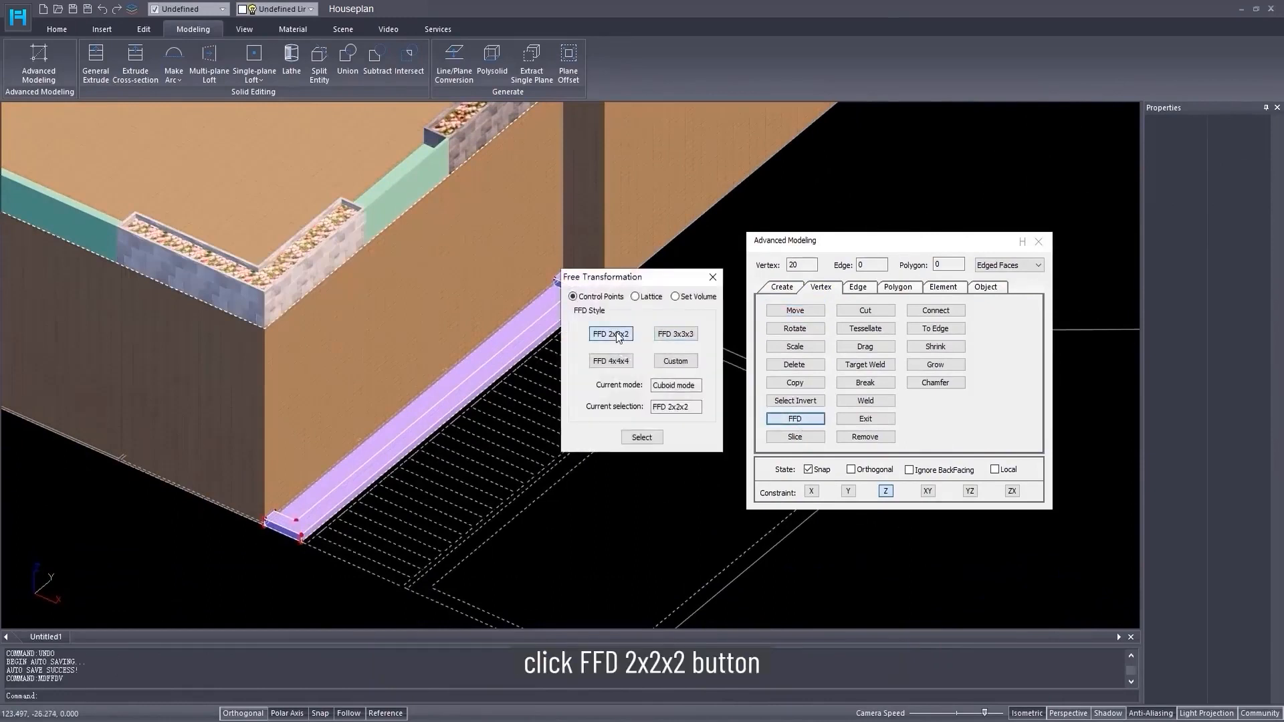
left_click(641, 438)
left_click_drag(654, 285, 226, 239)
- Raise the FFD control points at the flower bed's far end along the Z axis to the annex's roof level
left_click_drag(680, 237, 449, 342)
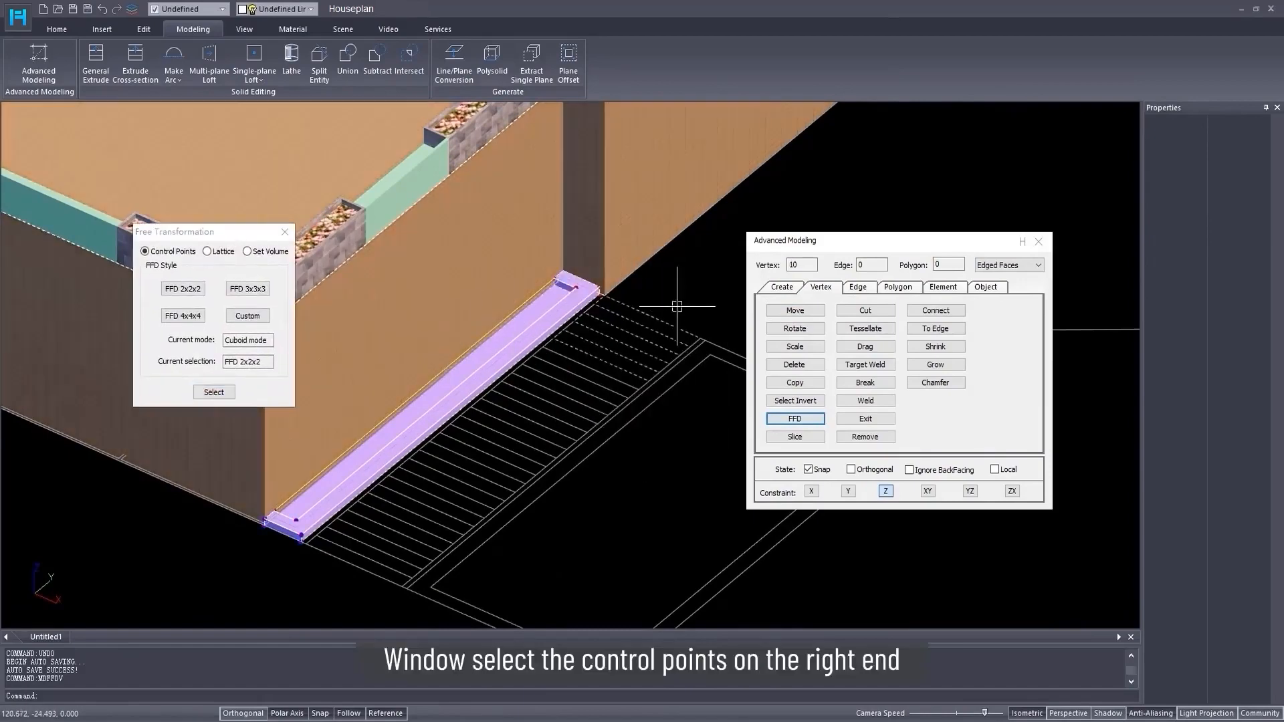
left_click(799, 313)
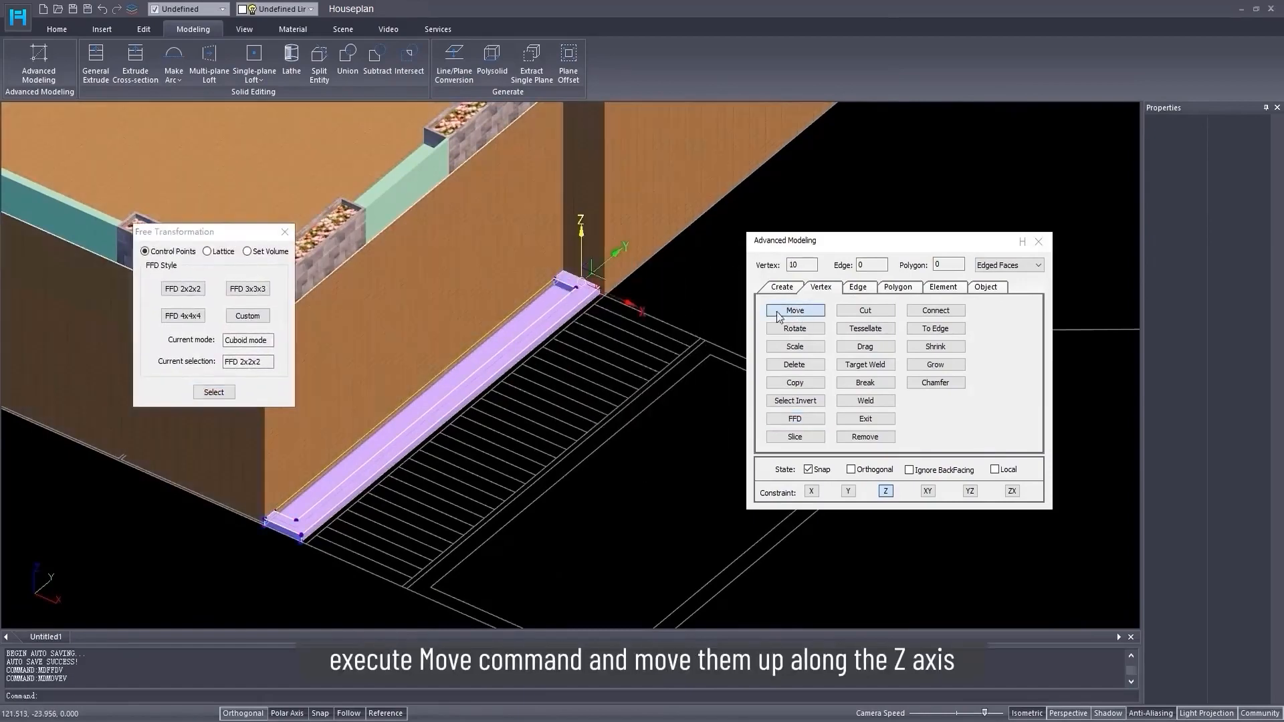
middle_click_drag(607, 341, 583, 511)
scroll(583, 512, "up", 3)
left_click_drag(573, 453, 573, 149)
right_click(595, 274)
scroll(593, 368, "down", 3)
scroll(592, 368, "down", 2)
middle_click_drag(596, 359, 661, 383, "shift")
- In plan view, draw a rectangle over the stair lines beside the flower bed as the stairs' outline
right_click(689, 383)
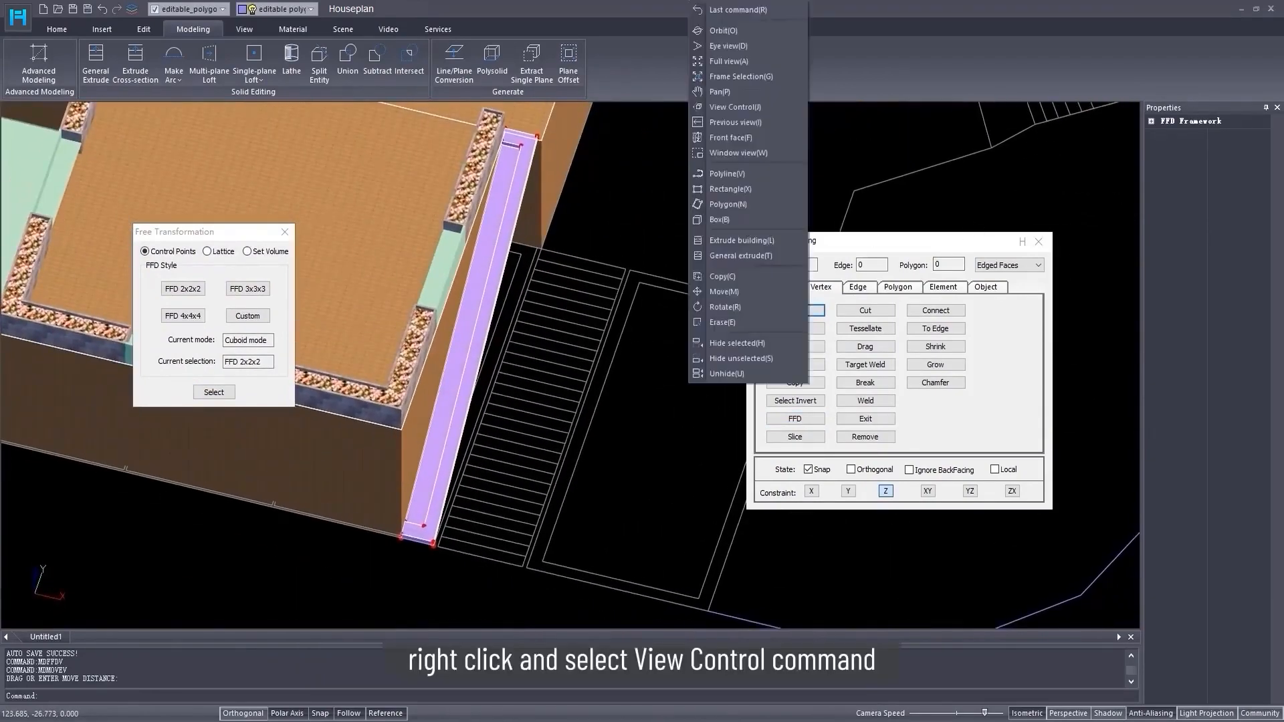
left_click(769, 109)
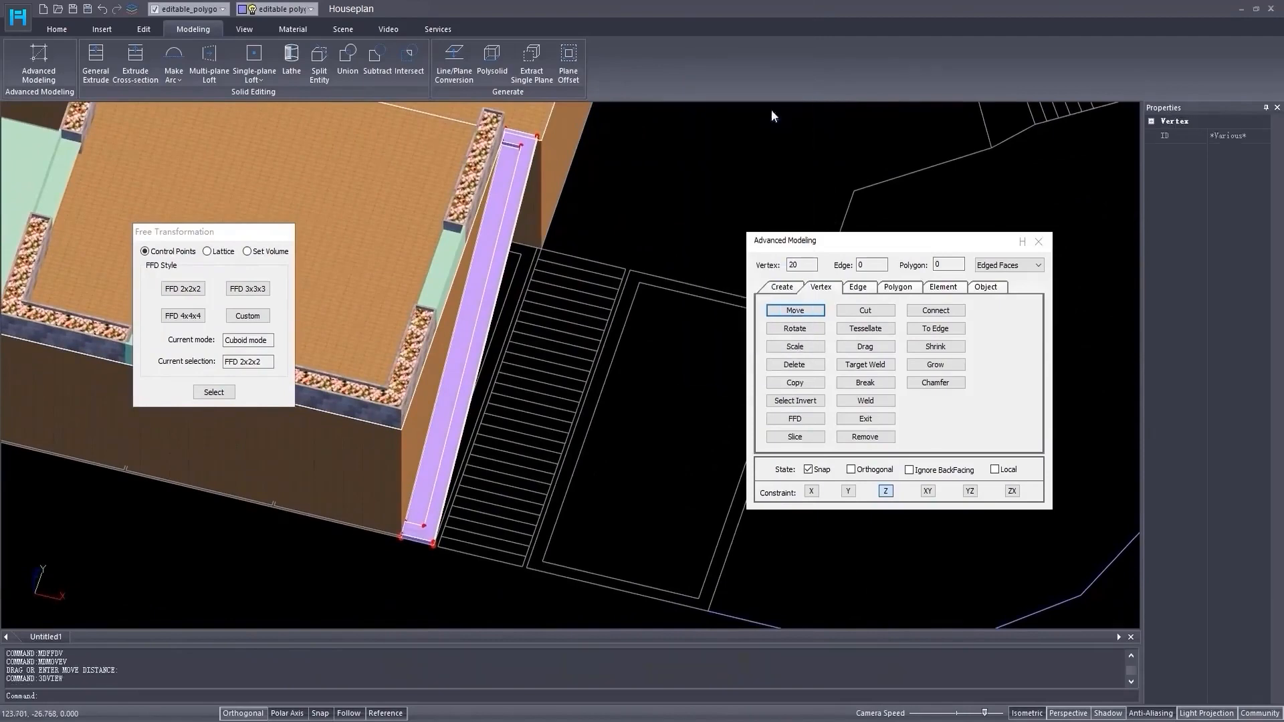
left_click_drag(1008, 188, 1048, 134)
left_click(1043, 177)
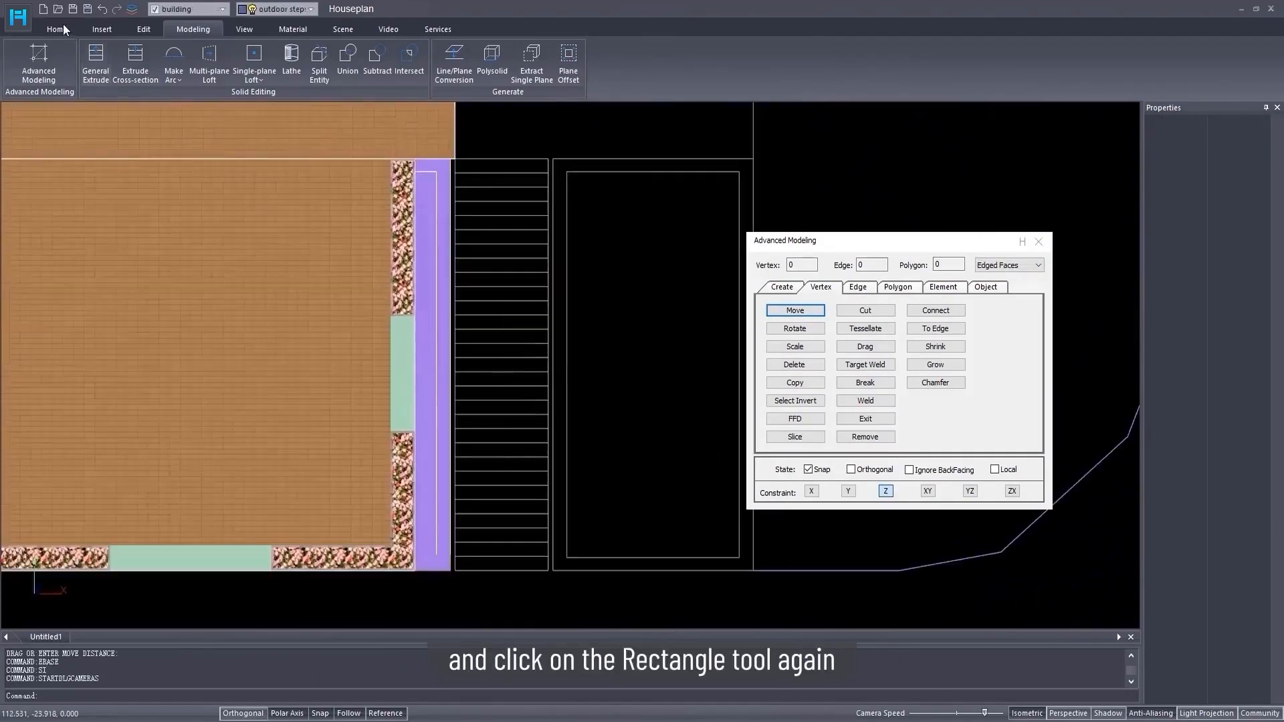
left_click(57, 28)
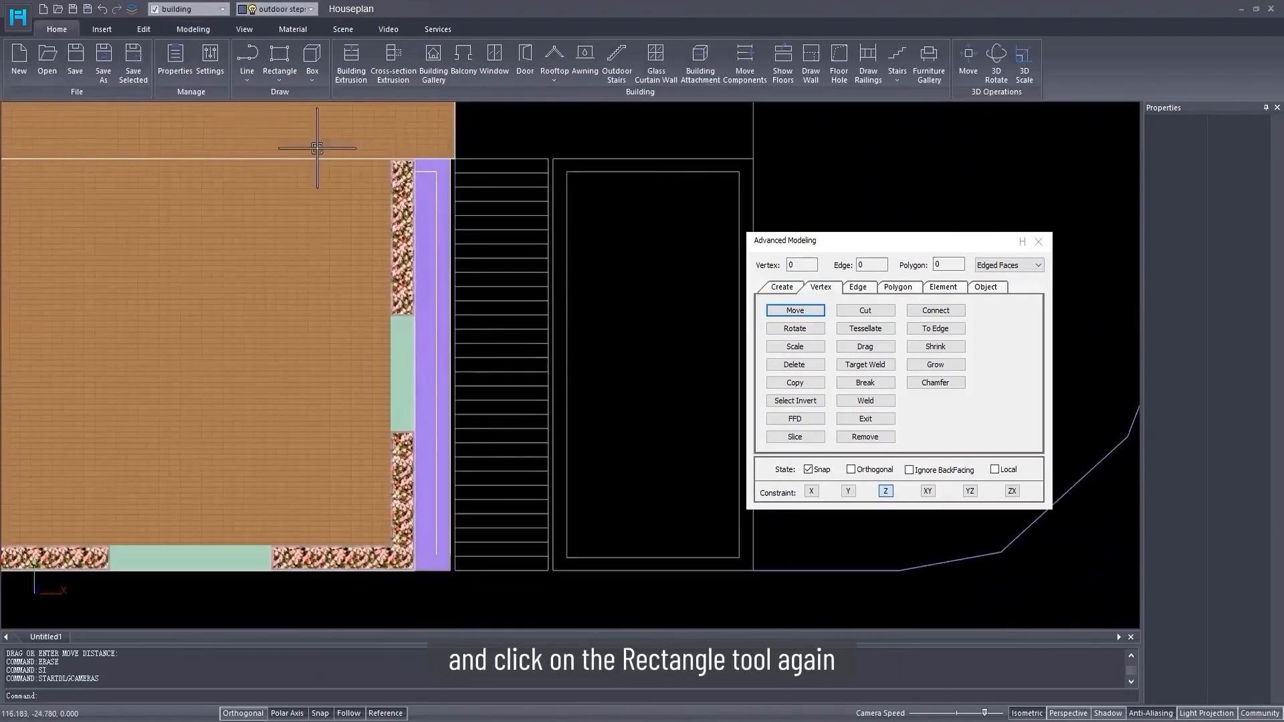
left_click(279, 61)
left_click(548, 159)
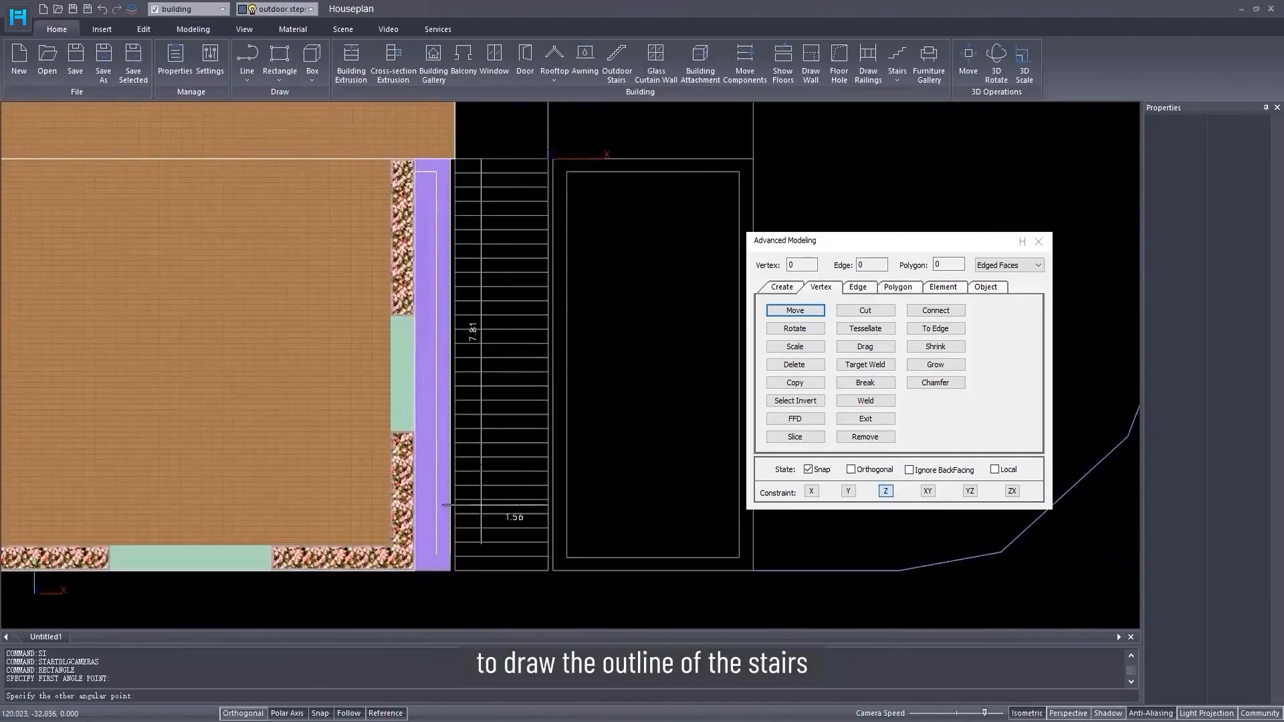
left_click(457, 572)
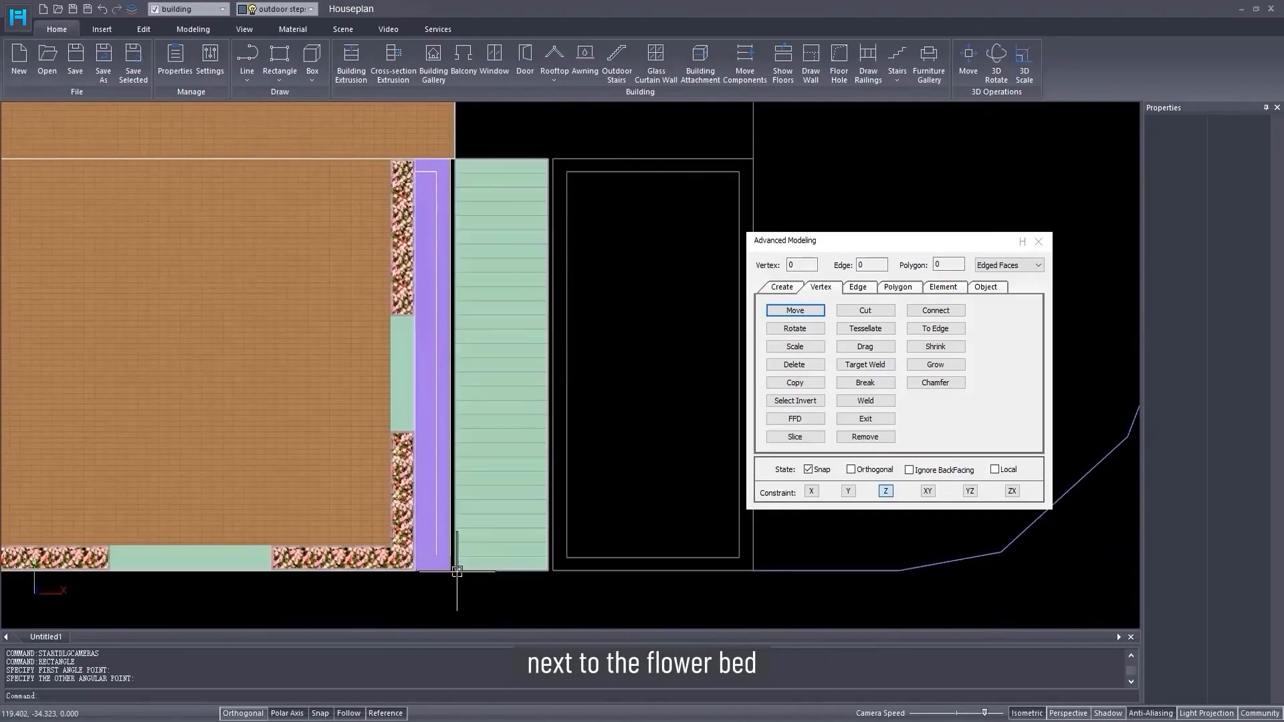
- Turn the stairs' outline into outdoor steps climbing from its front short edge, with 28 steps
left_click(336, 27)
left_click(187, 73)
left_click(227, 132)
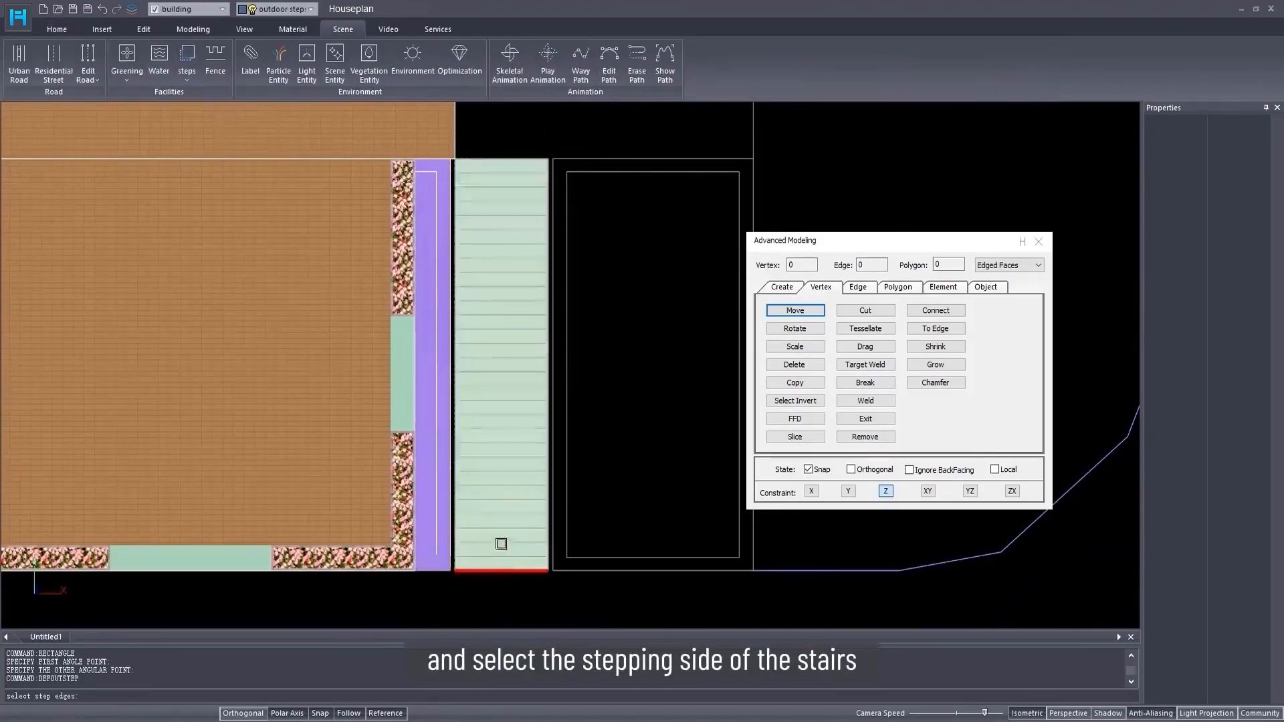
left_click(502, 562)
type("28")
key("Return")
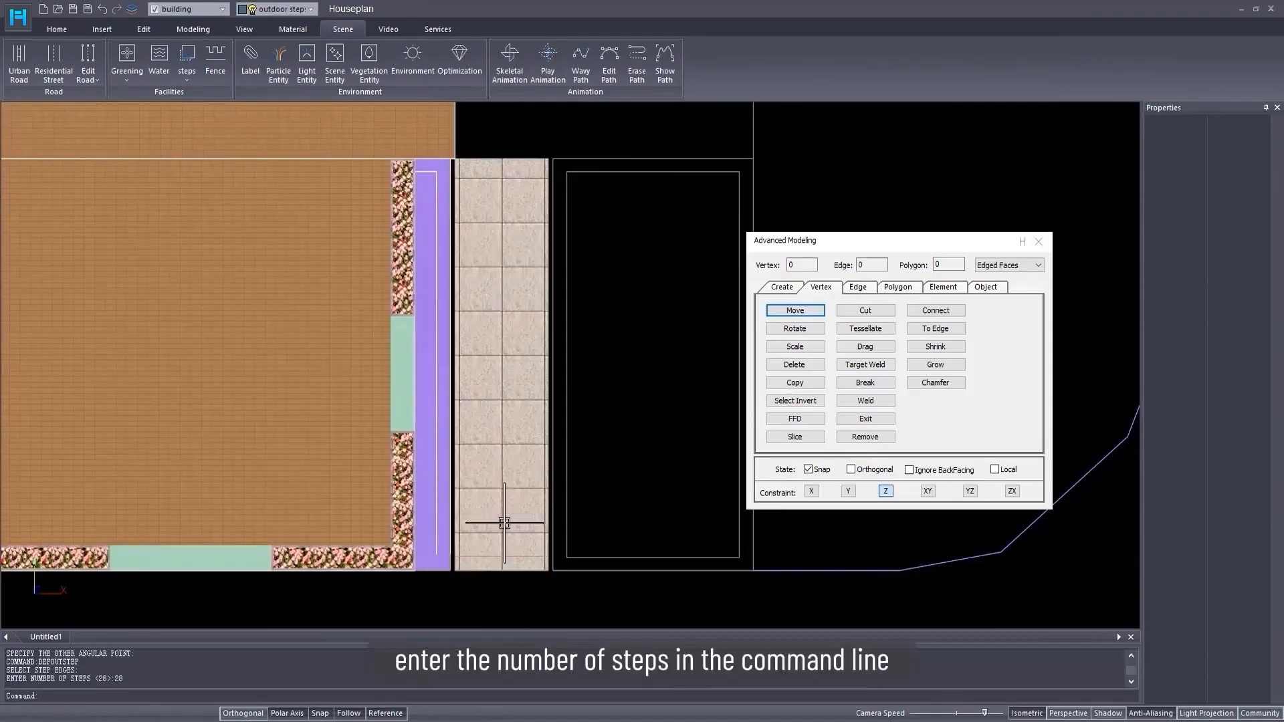
middle_click_drag(486, 474, 574, 412)
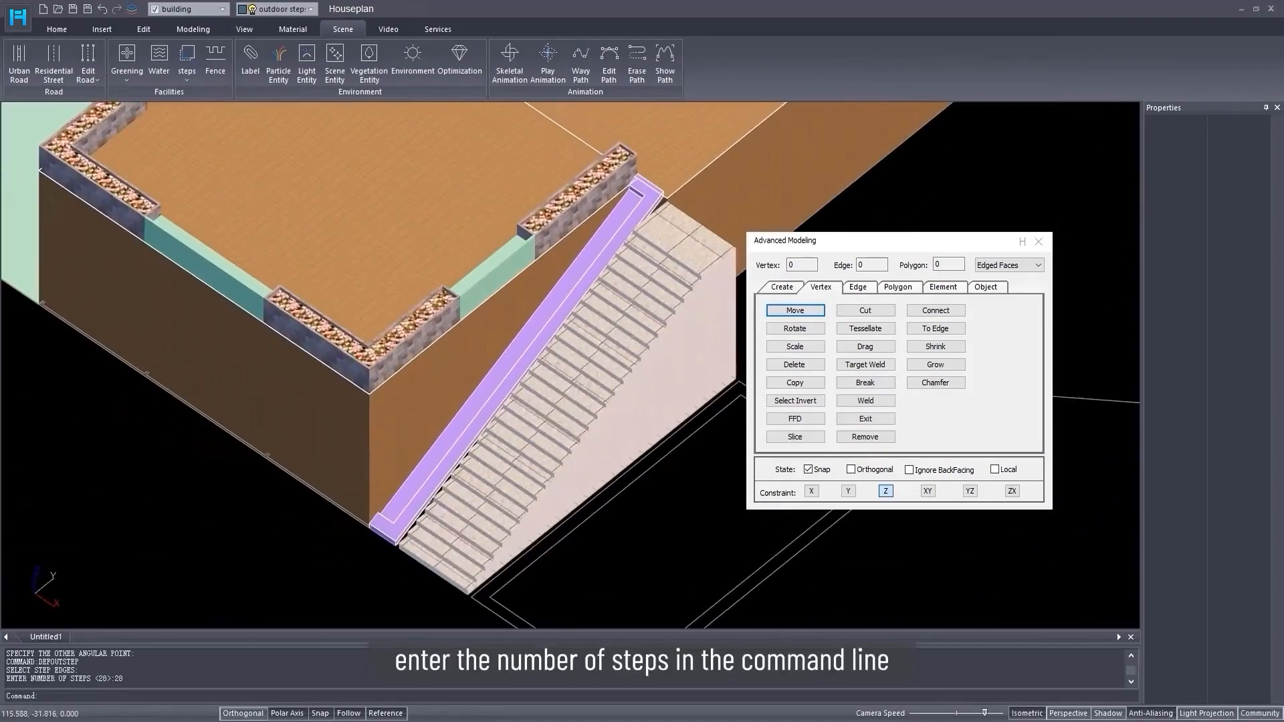
- Hide the outdoor stairs to expose the floor plan lines beneath them
left_click(589, 411)
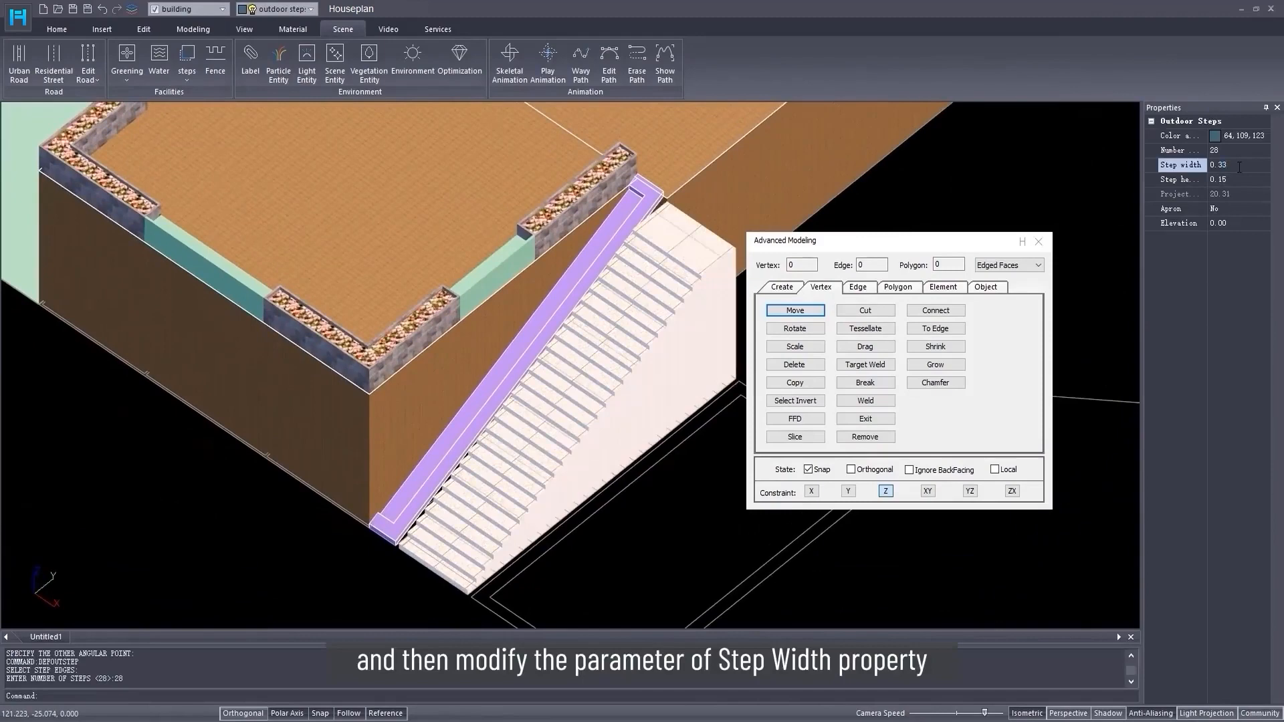
middle_click_drag(635, 395, 575, 418)
right_click(575, 419)
left_click(595, 395)
middle_click_drag(498, 418, 501, 379)
middle_click_drag(469, 487, 317, 436)
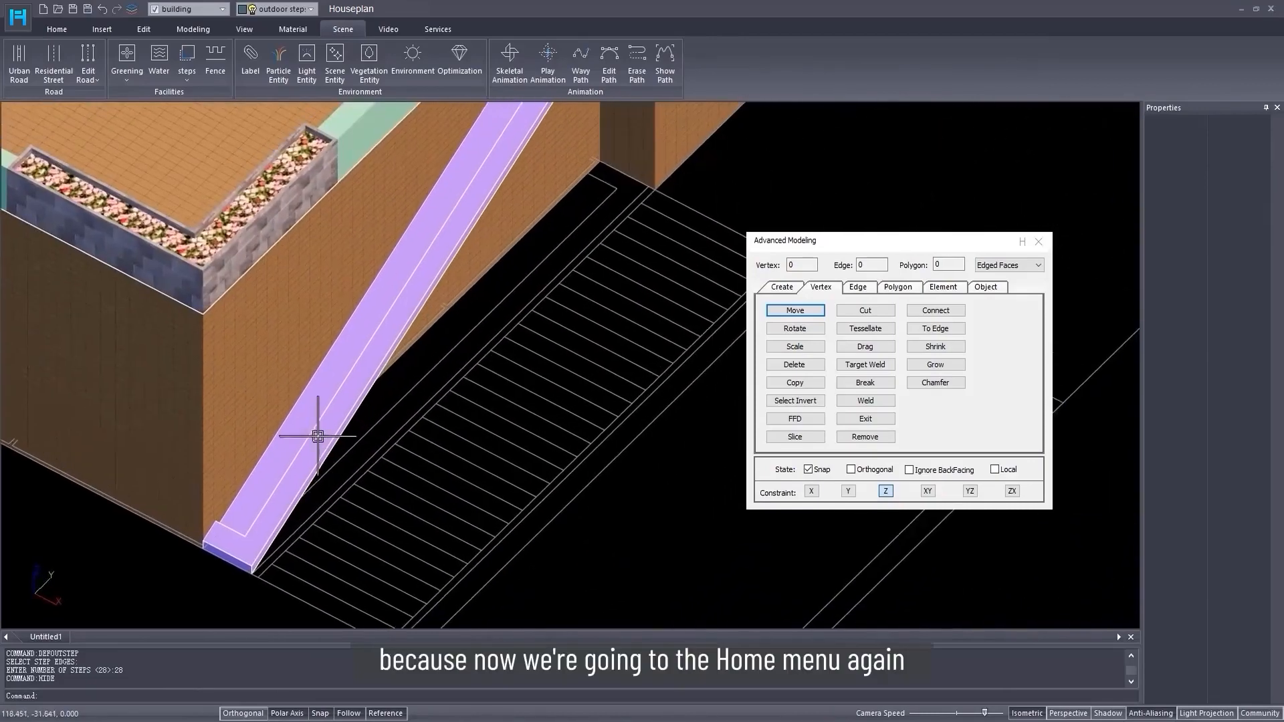
- Draw a narrow rectangle of about 0.11 by 9.30 between the flower bed and the stair lines as the skirting's outline
left_click(57, 28)
left_click(279, 57)
scroll(287, 602, "up", 3)
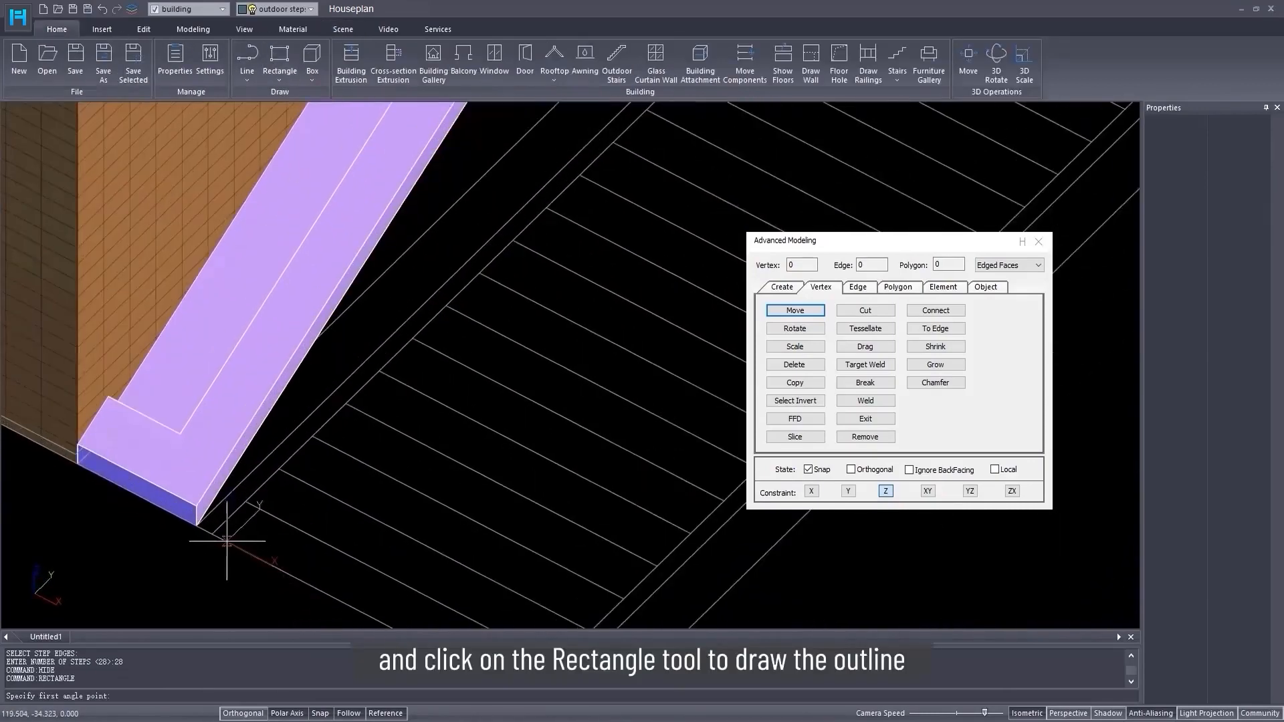
left_click(212, 525)
scroll(215, 515, "down", 3)
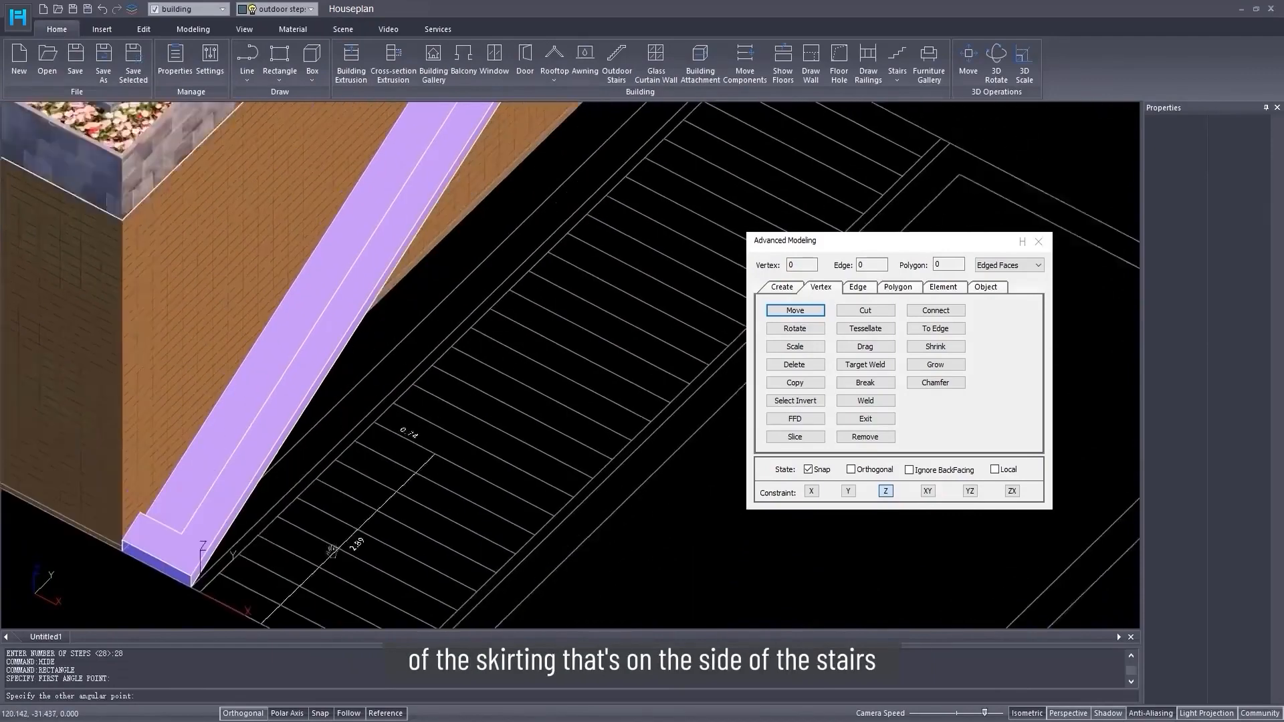
scroll(533, 286, "up", 3)
left_click(533, 278)
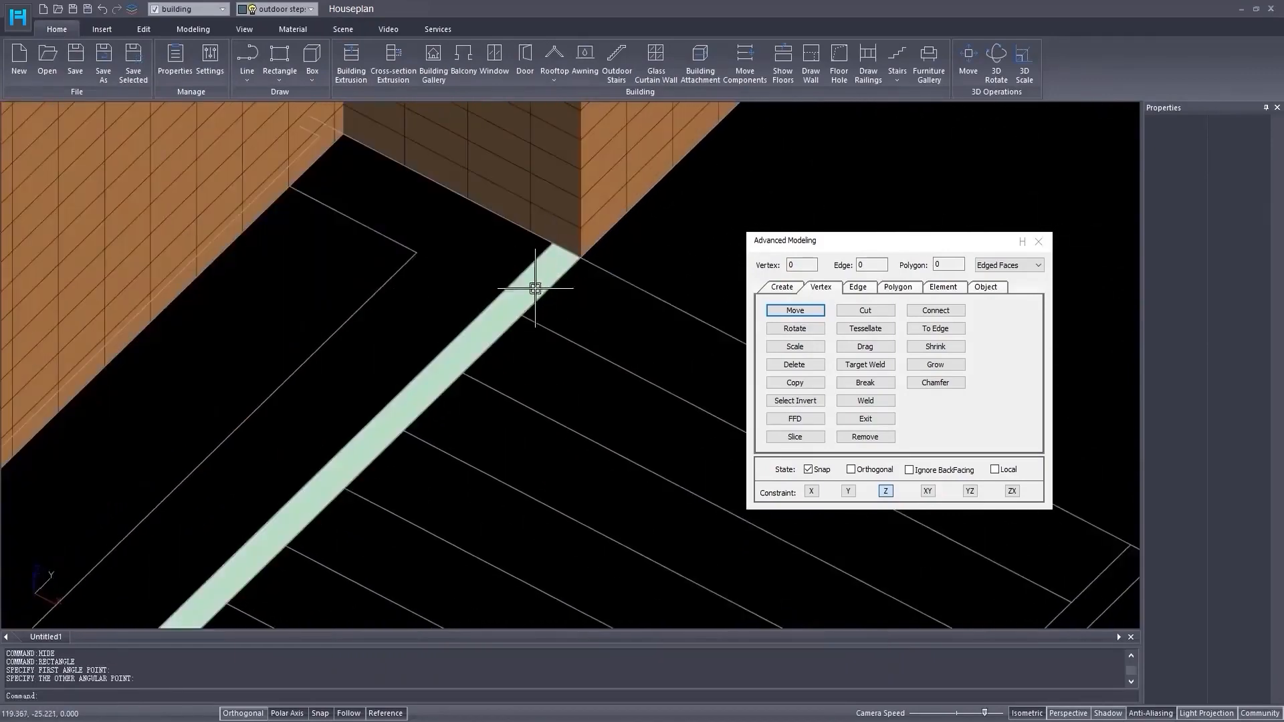
scroll(245, 559, "down", 3)
scroll(245, 559, "up", 3)
- Extrude the skirting rectangle upwards by 0.15
type("tll")
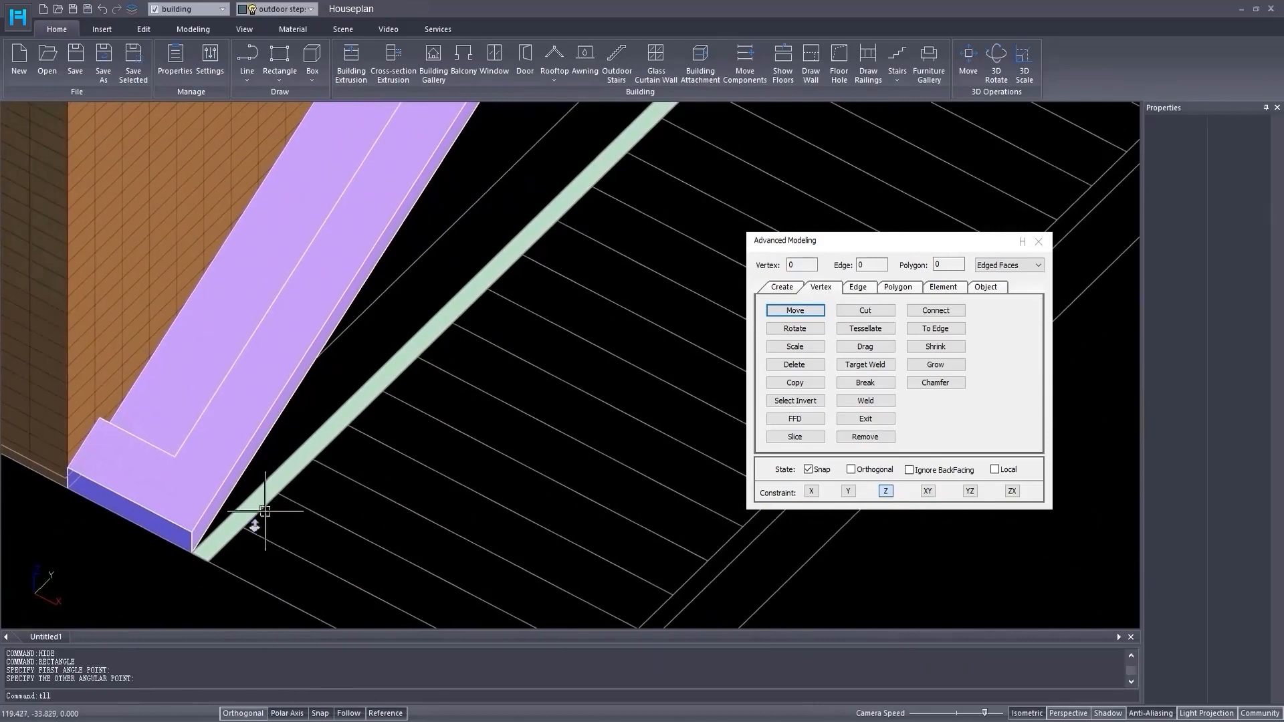
key("Return")
type("0.")
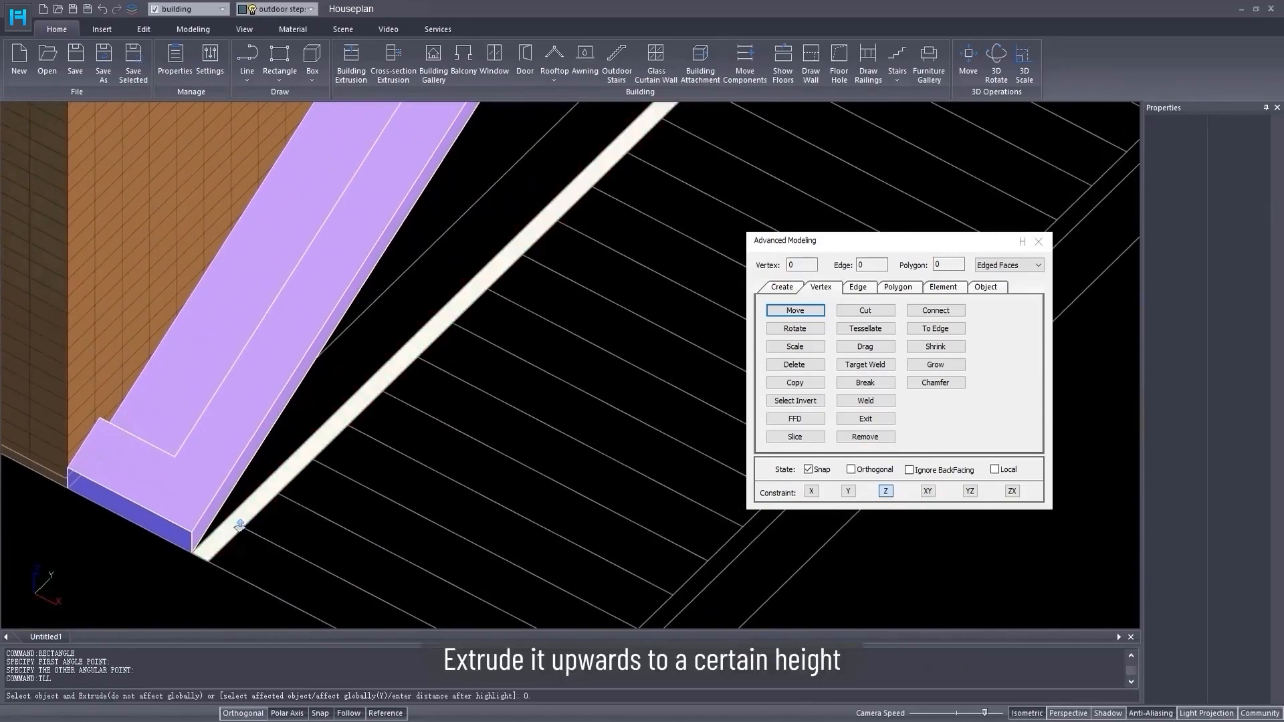
type("15")
key("Return")
key("Return")
scroll(246, 512, "down", 3)
middle_click_drag(501, 213, 342, 465)
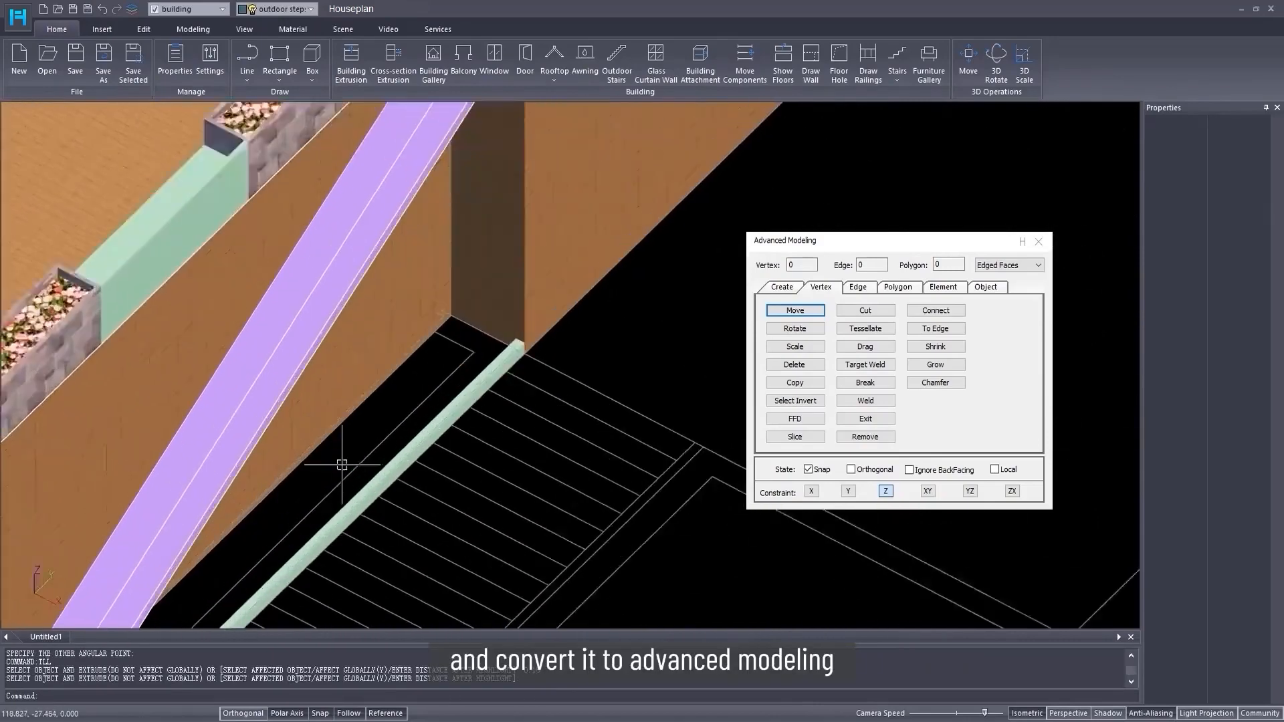
- Convert the extruded skirting to an editable polygon with Advanced Modeling
scroll(341, 464, "up", 2)
left_click(436, 468)
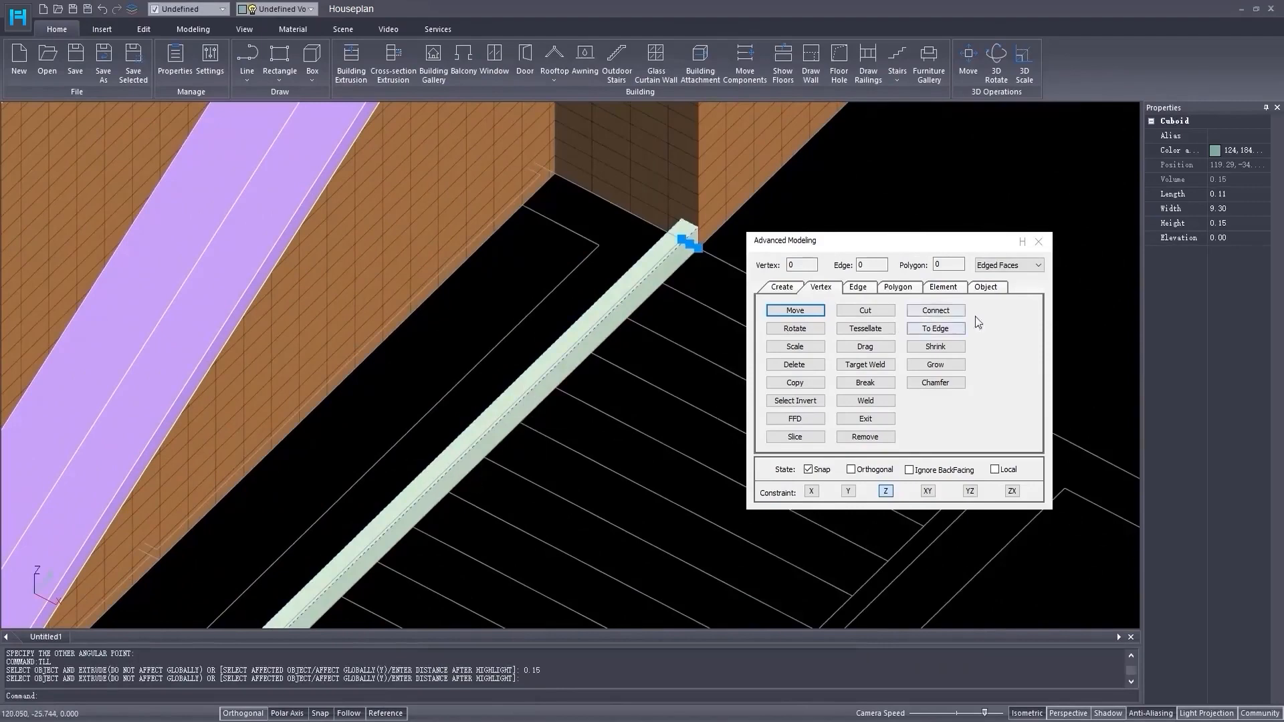
left_click(782, 287)
key("Return")
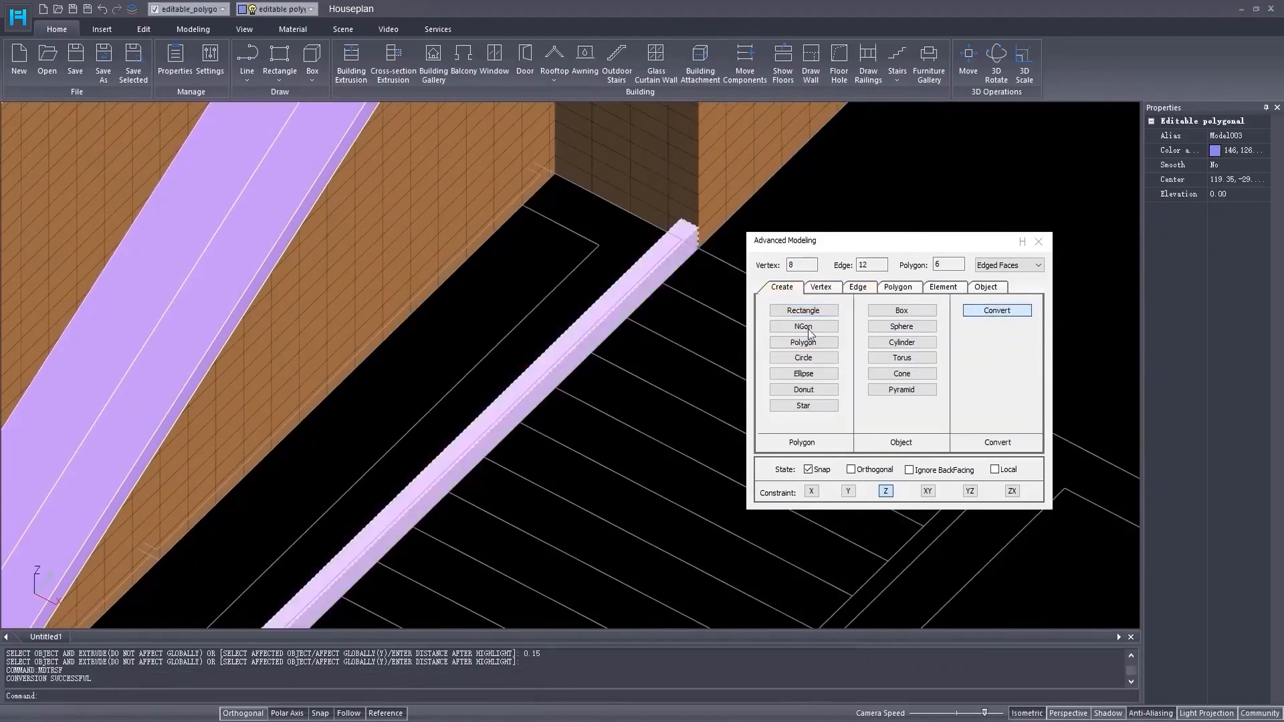
- Raise the skirting's upper far-end vertices along the Z axis to the flower bed's top, and unhide the stairs
left_click(812, 287)
left_click(682, 216)
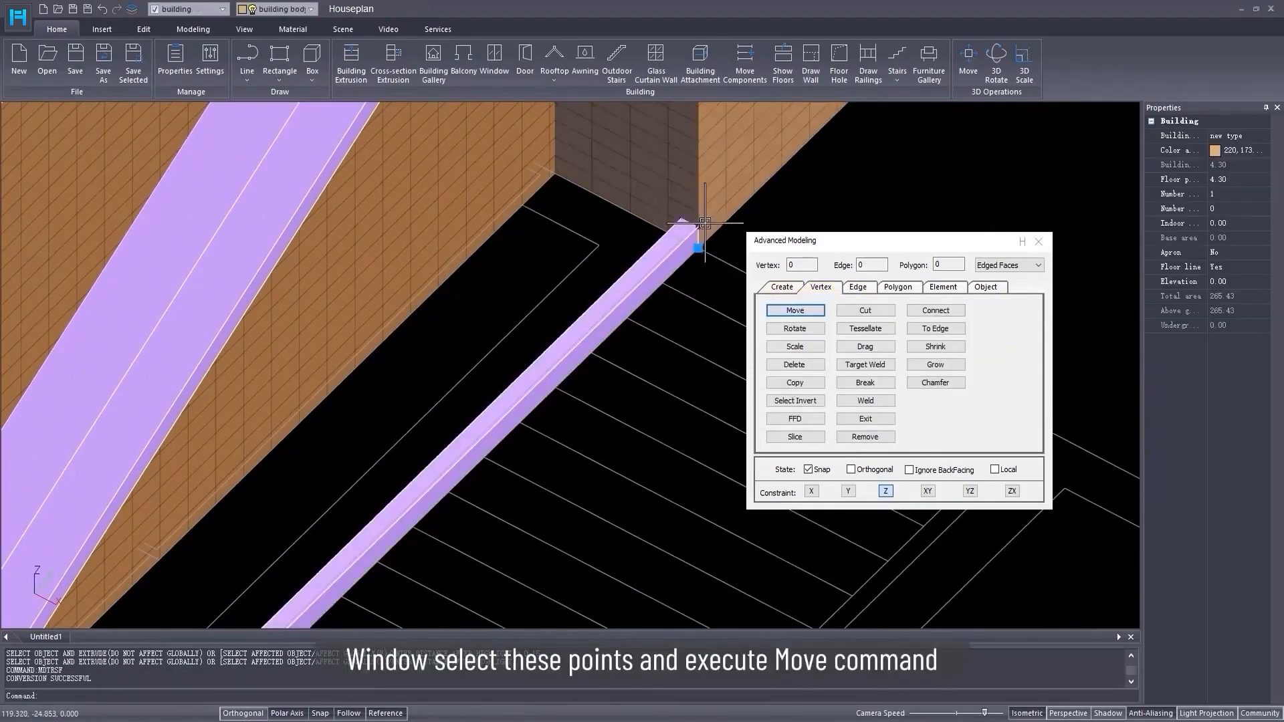
left_click(800, 309)
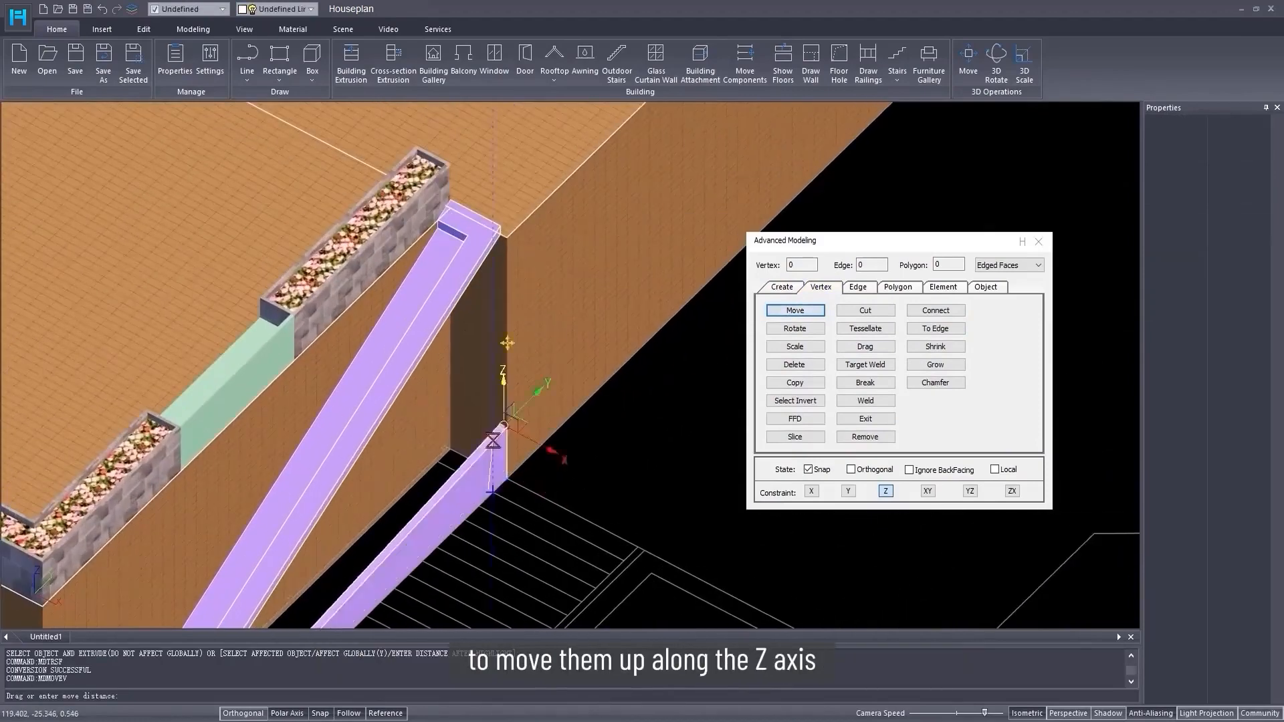
left_click_drag(505, 345, 500, 225)
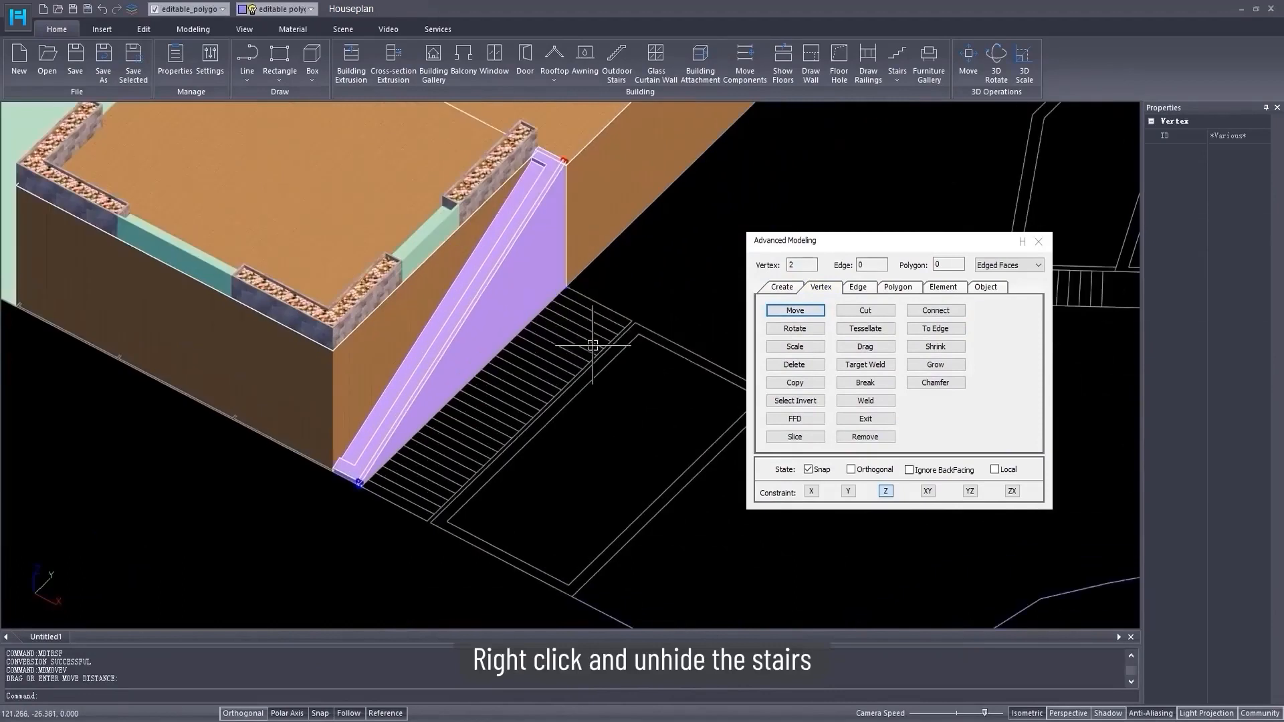
right_click(647, 356)
left_click(684, 373)
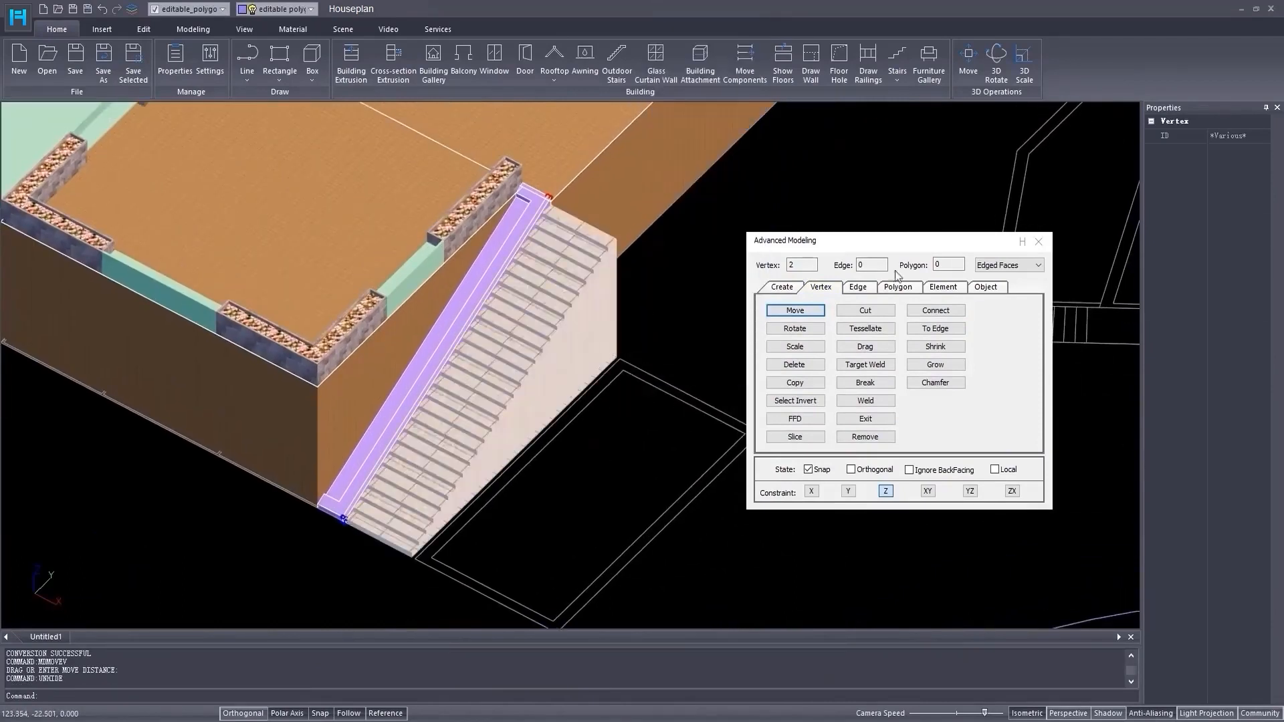
- Copy the skirting object from its front bottom corner to the opposite side of the stairs
left_click(980, 289)
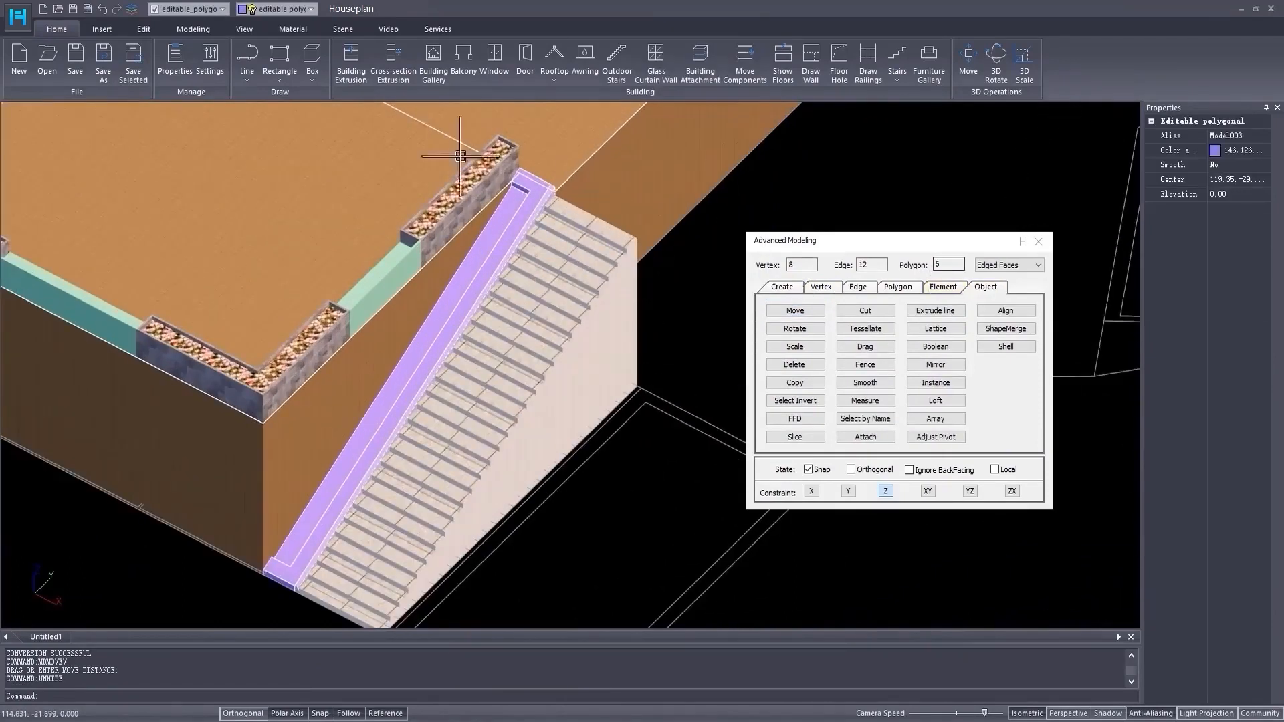
right_click(649, 258)
left_click(704, 362)
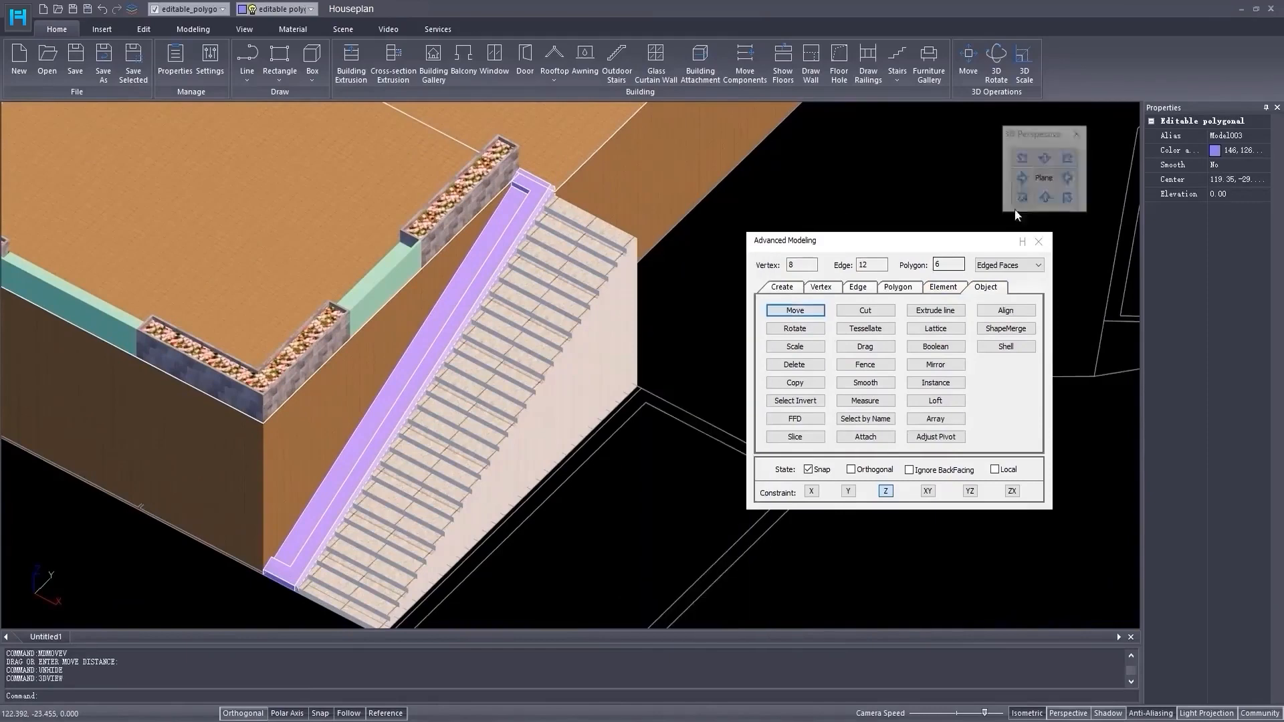
left_click(1043, 177)
scroll(430, 342, "up", 5)
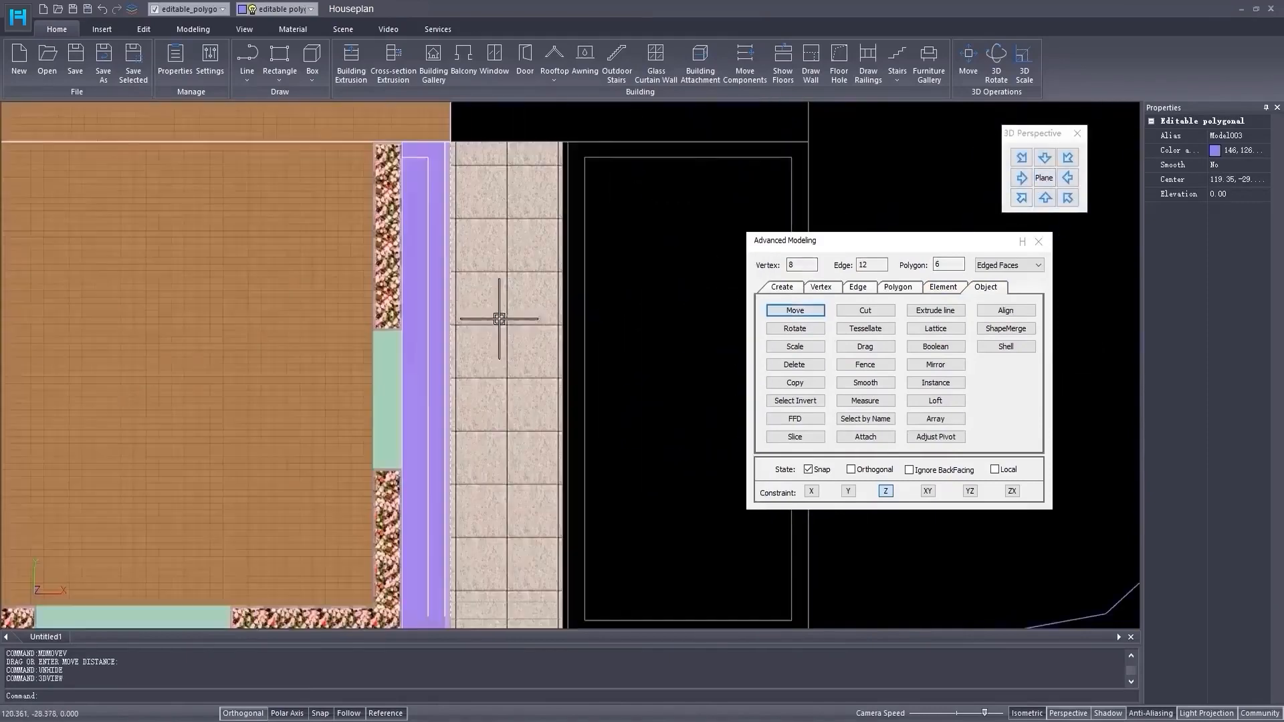
middle_click_drag(362, 578, 281, 492)
scroll(279, 488, "up", 3)
type("c")
key("Return")
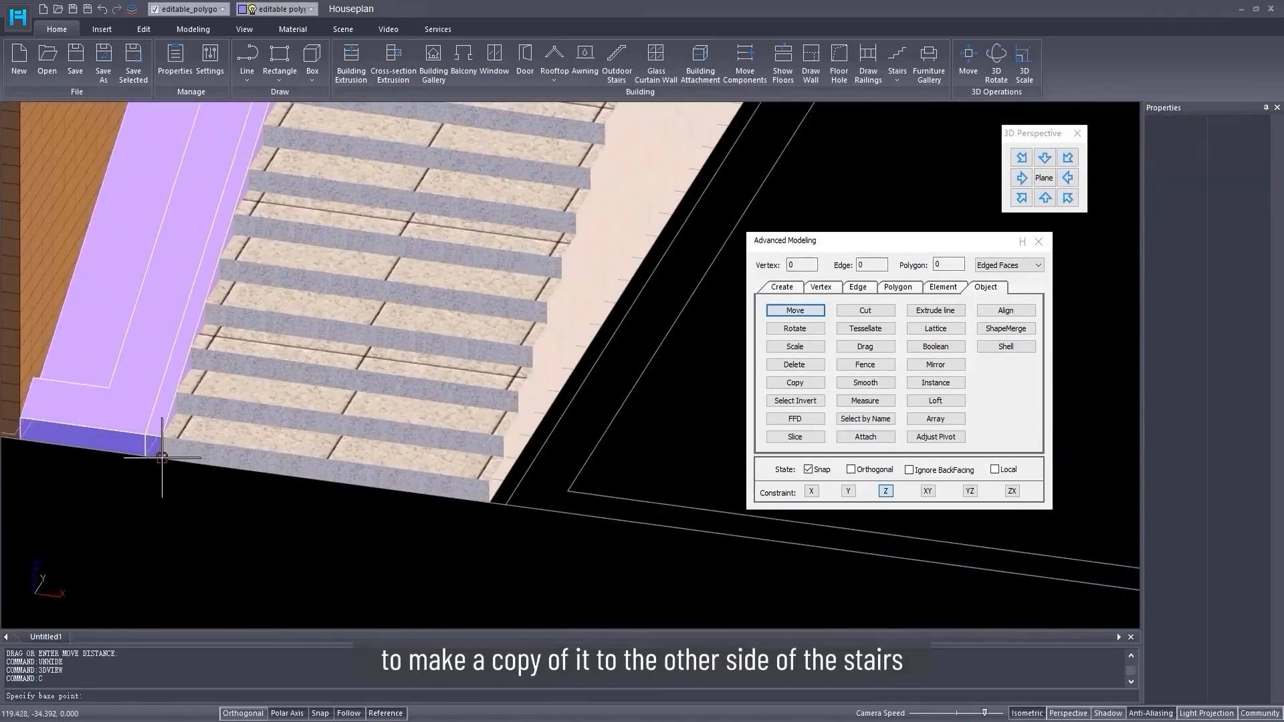
left_click(161, 457)
left_click(506, 504)
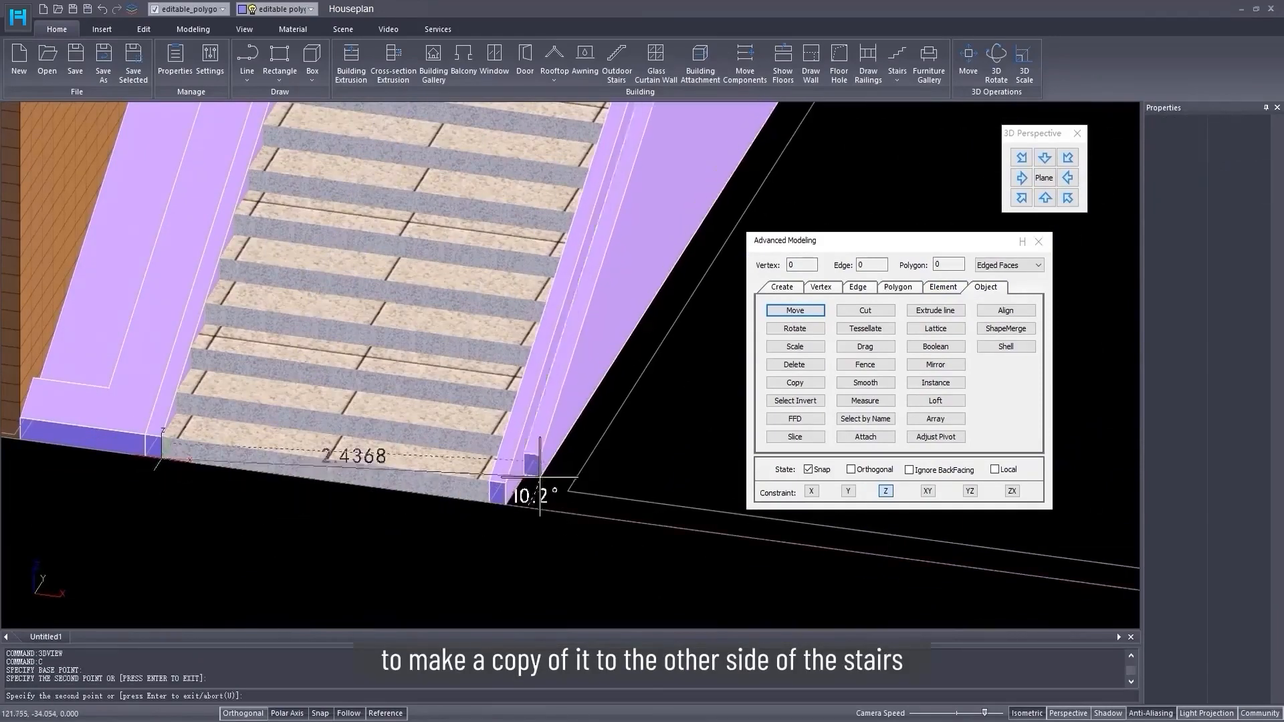
key("Return")
scroll(545, 460, "down", 6)
middle_click_drag(584, 427, 506, 402)
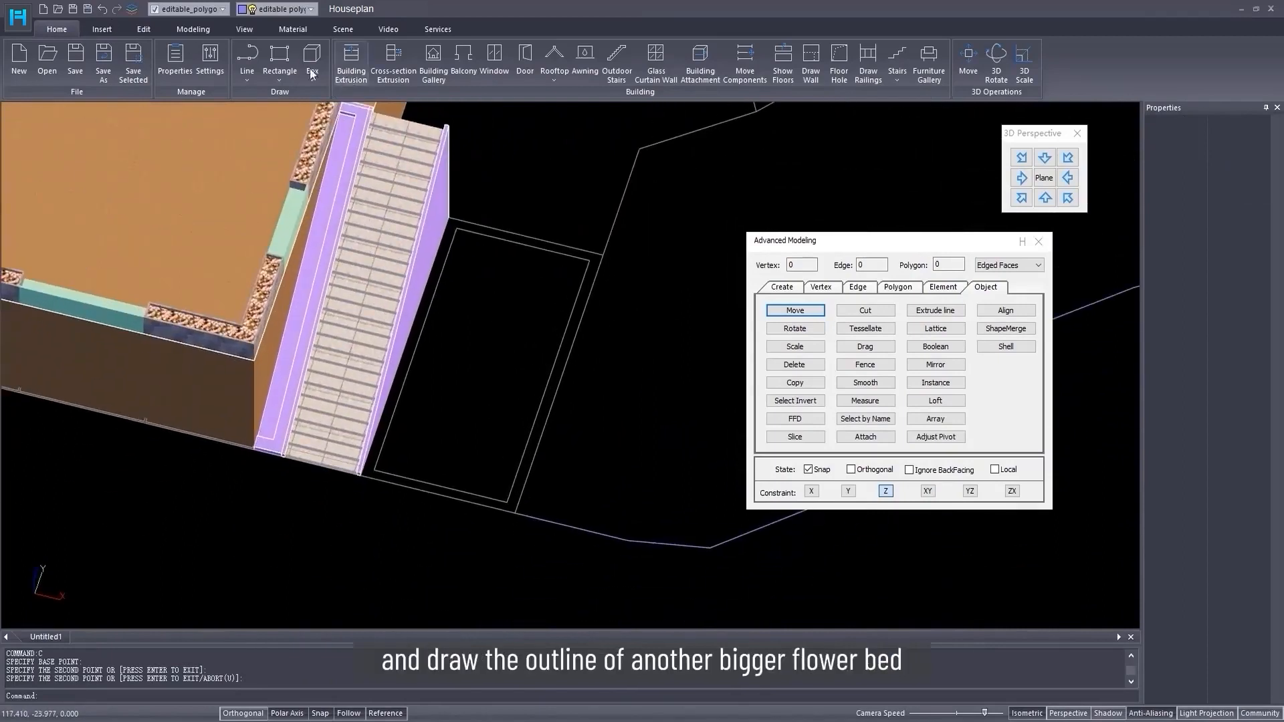
- Draw a rectangle about 4.7 by 9.3 over the bigger flower bed's outer outline beside the stairs
left_click(280, 57)
left_click(603, 254)
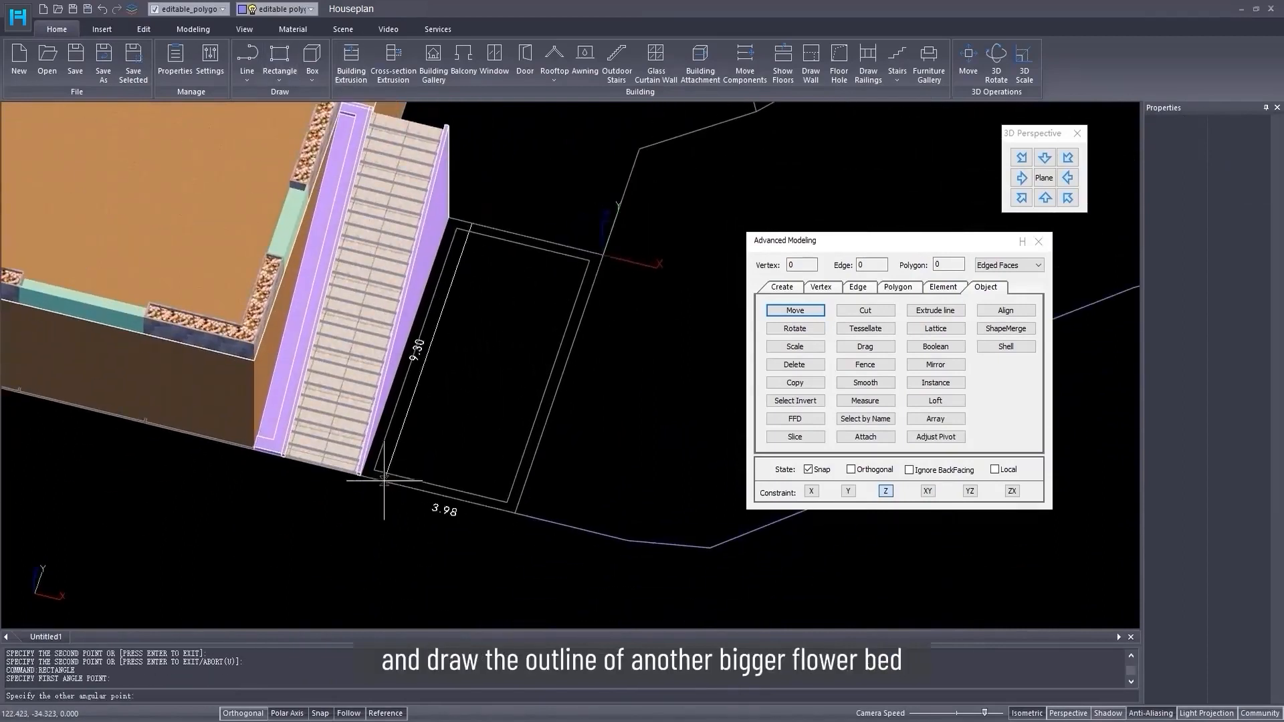
scroll(366, 476, "up", 4)
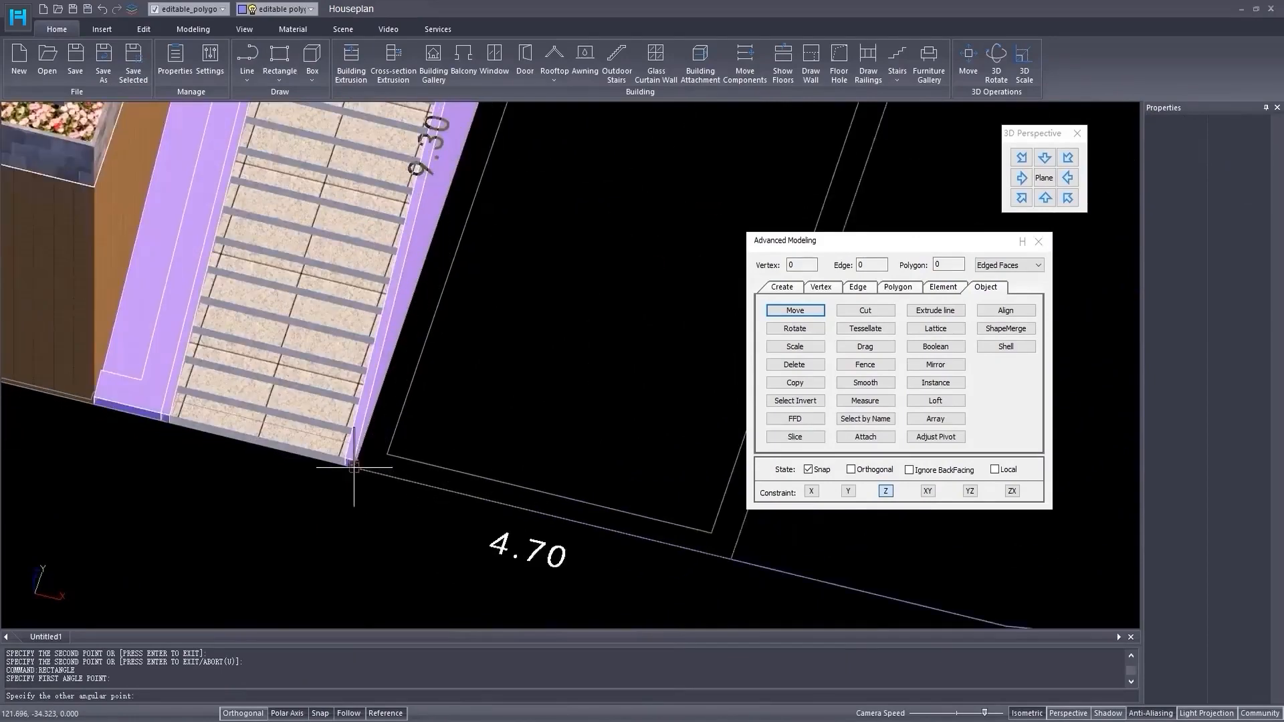
left_click(355, 466)
scroll(437, 437, "down", 2)
middle_click_drag(582, 355, 482, 436)
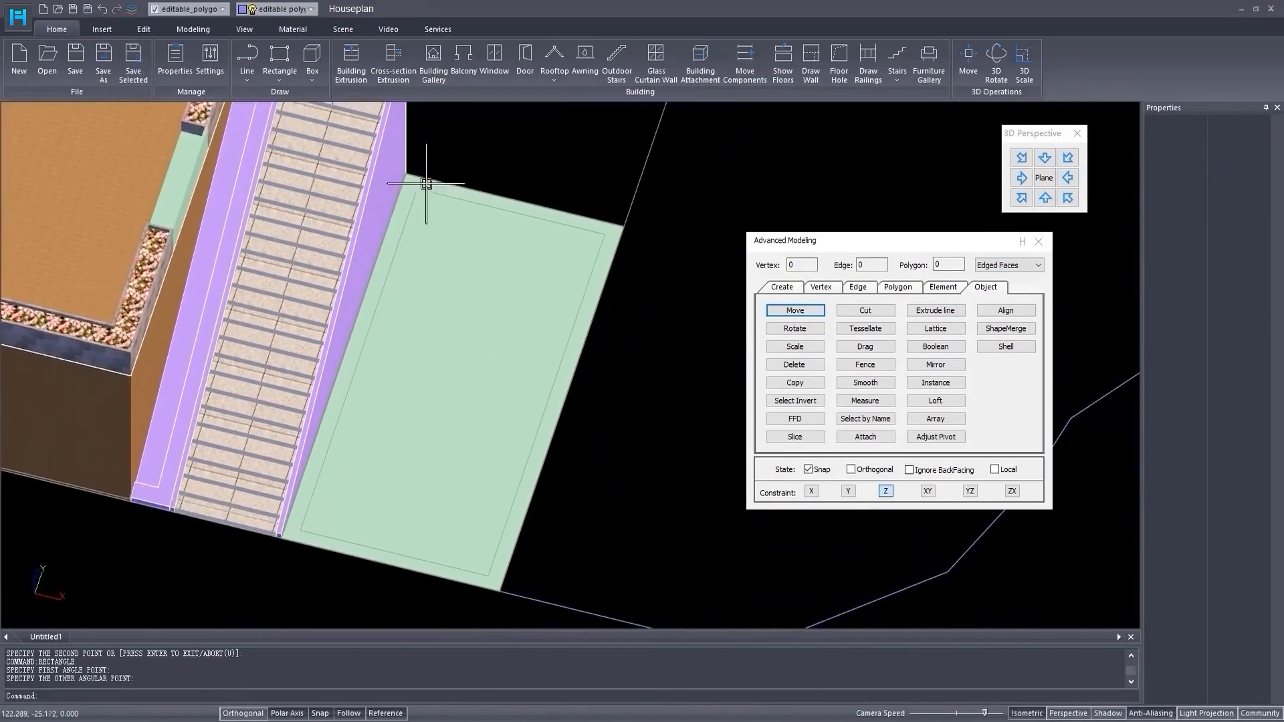
- Draw a rectangle about 4.0 by 8.7 over the bigger flower bed's inner outline
left_click(285, 75)
left_click(418, 190)
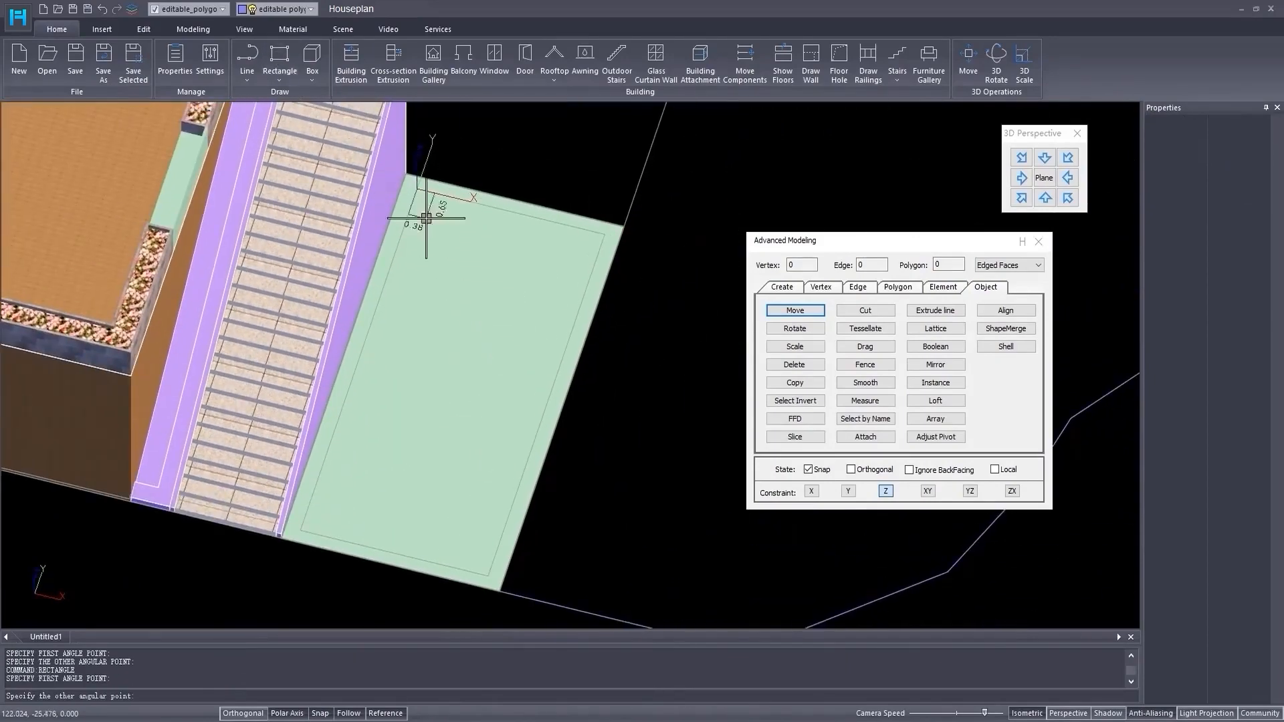
left_click(490, 575)
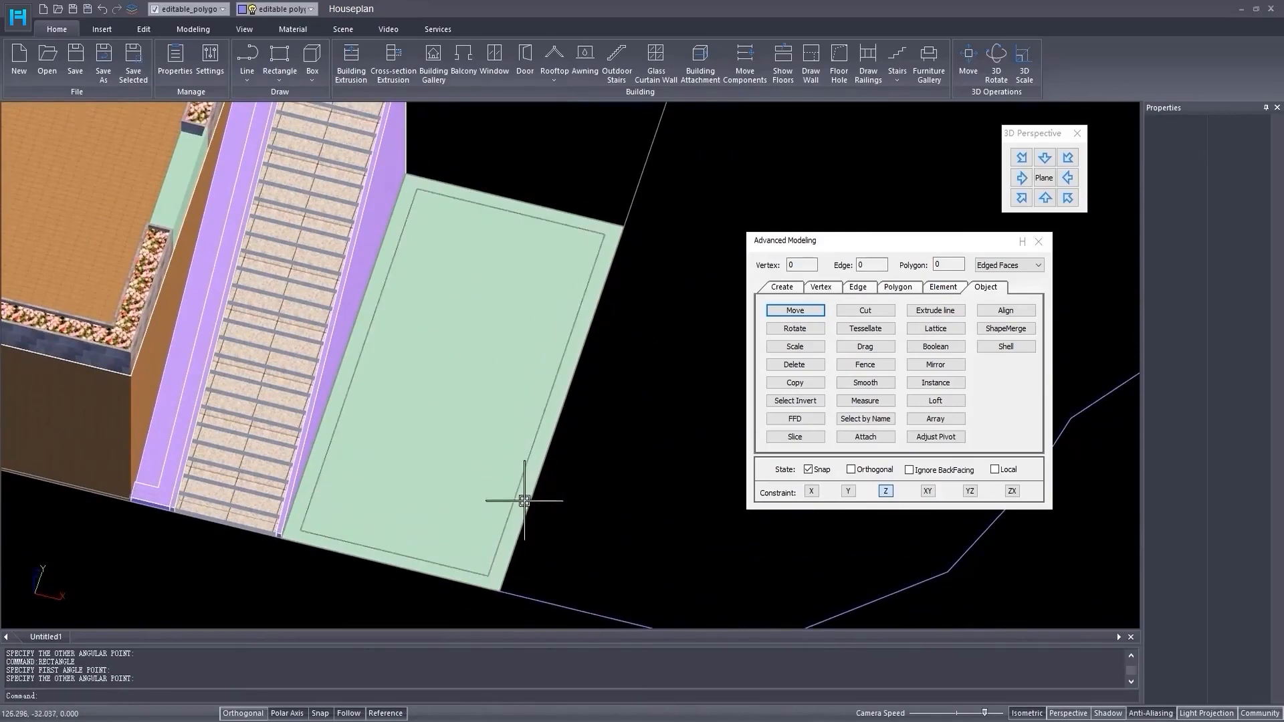
- Subtract the inner rectangle from the bigger flower bed's outer rectangle
left_click(199, 30)
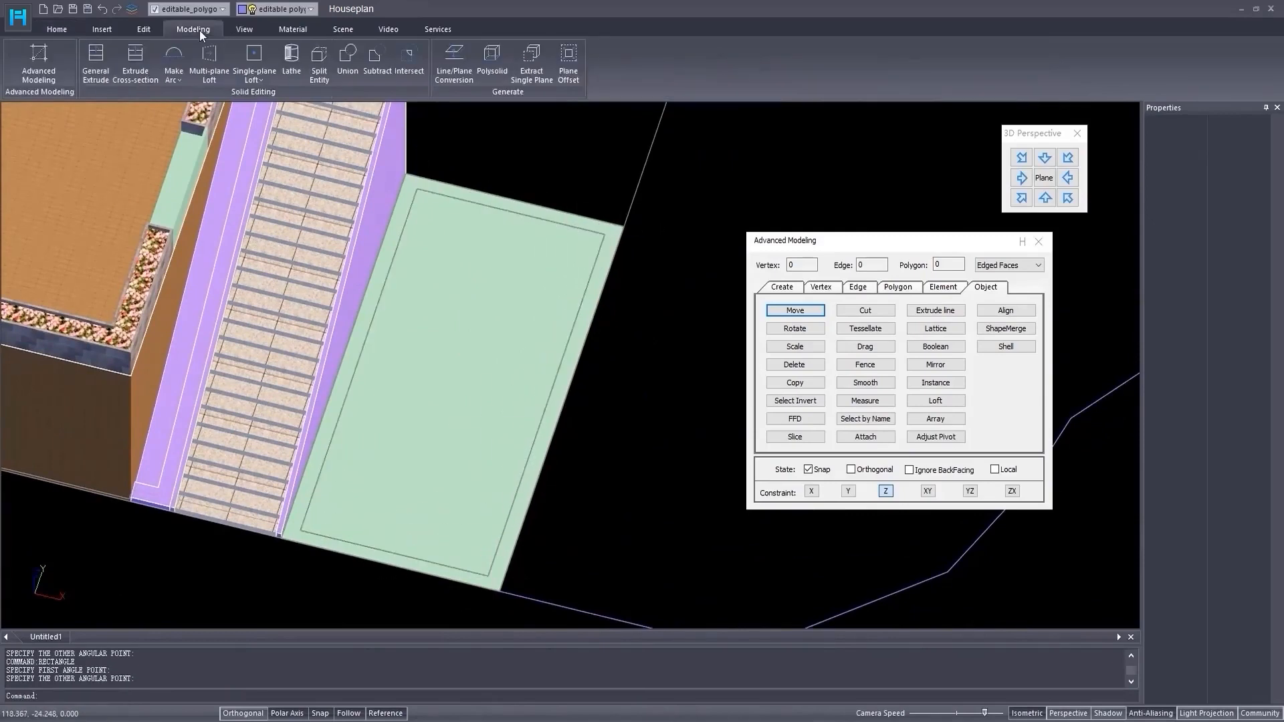
left_click(379, 61)
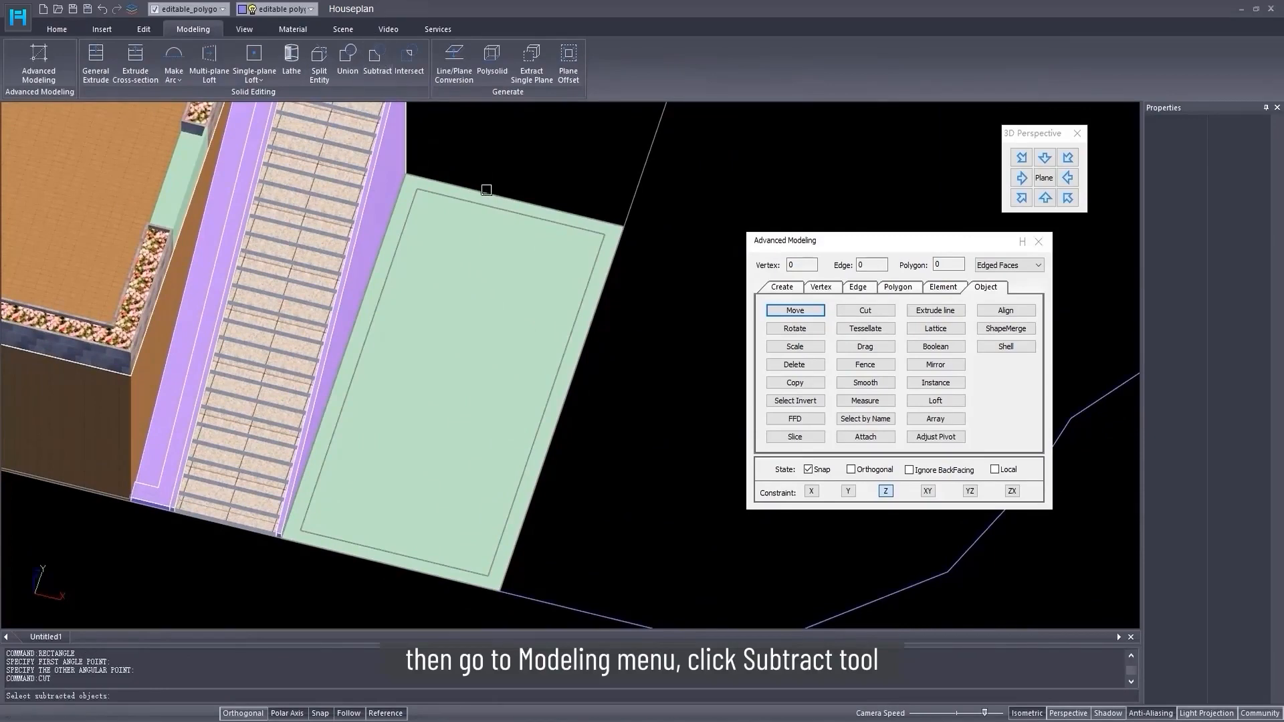
left_click(506, 203)
left_click(458, 305)
right_click(460, 304)
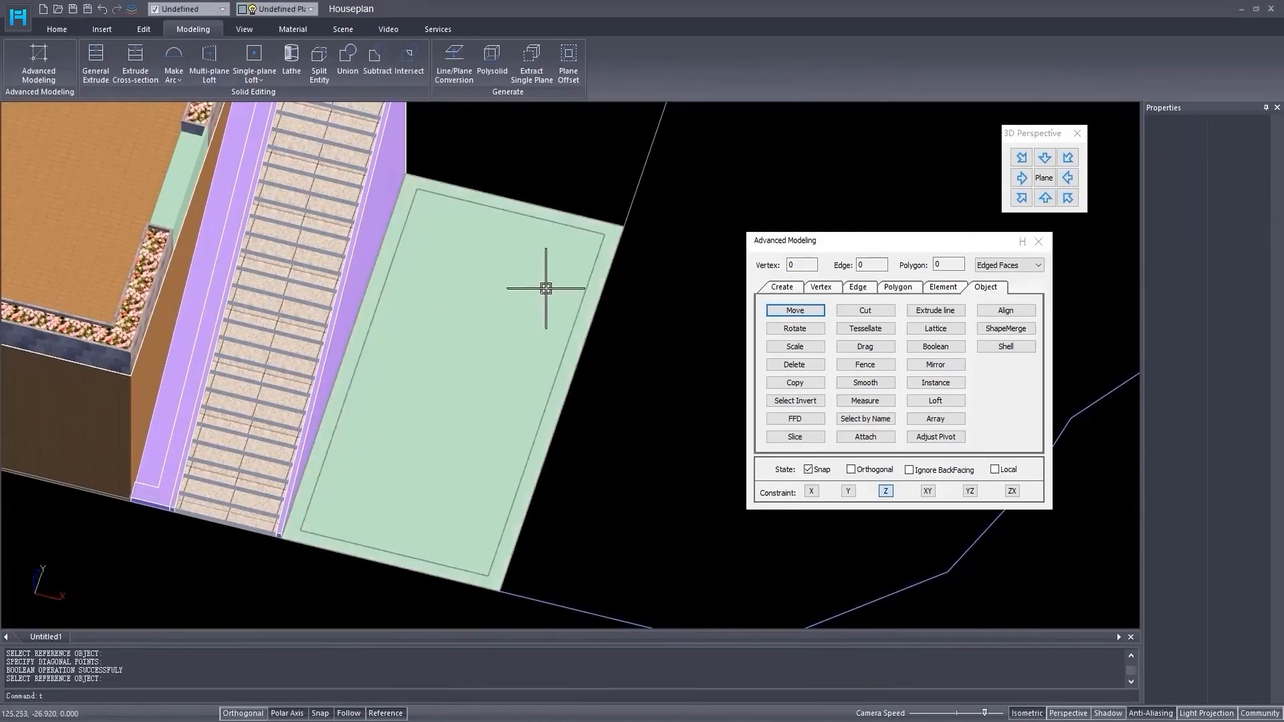
type("tll")
key("Return")
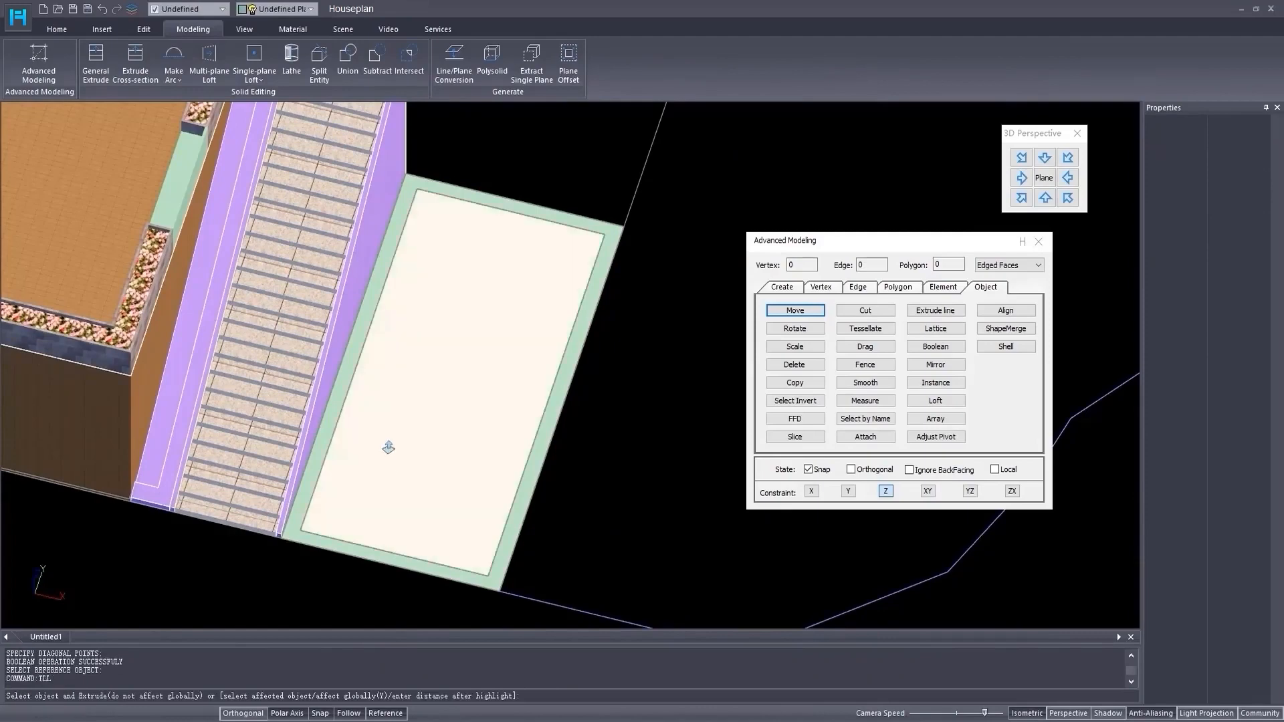
left_click(295, 536)
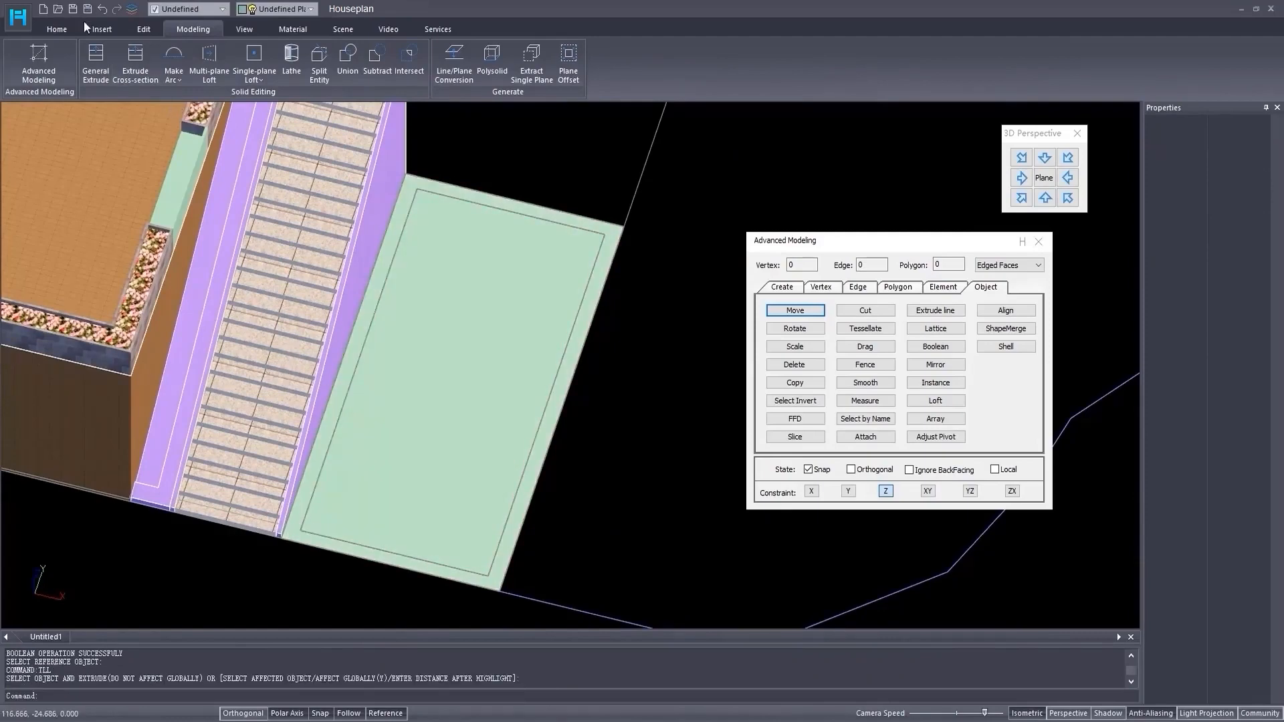
- Extrude the bigger flower bed's outer frame plane upwards by 0.15 with General Extrude
left_click(98, 58)
left_click(295, 540)
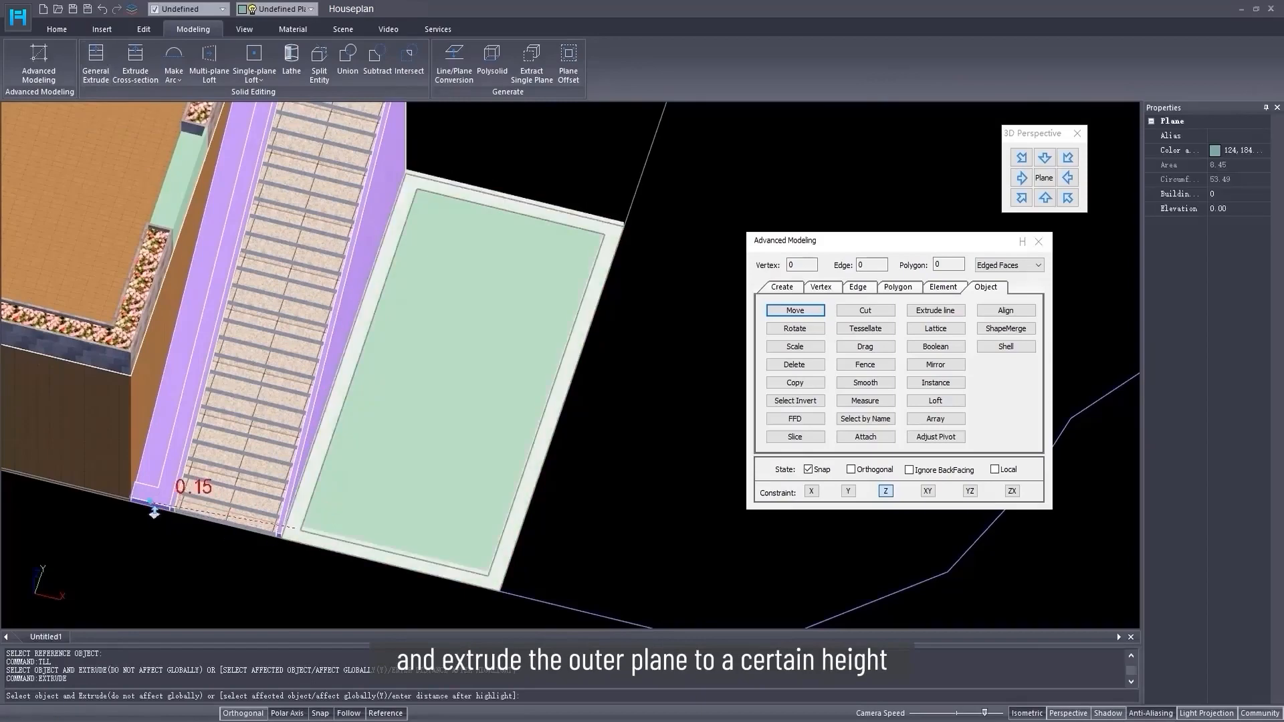
left_click(153, 514)
- Convert the flower bed's inner rectangle and extruded frame to editable polygons with Advanced Modeling
left_click(475, 407)
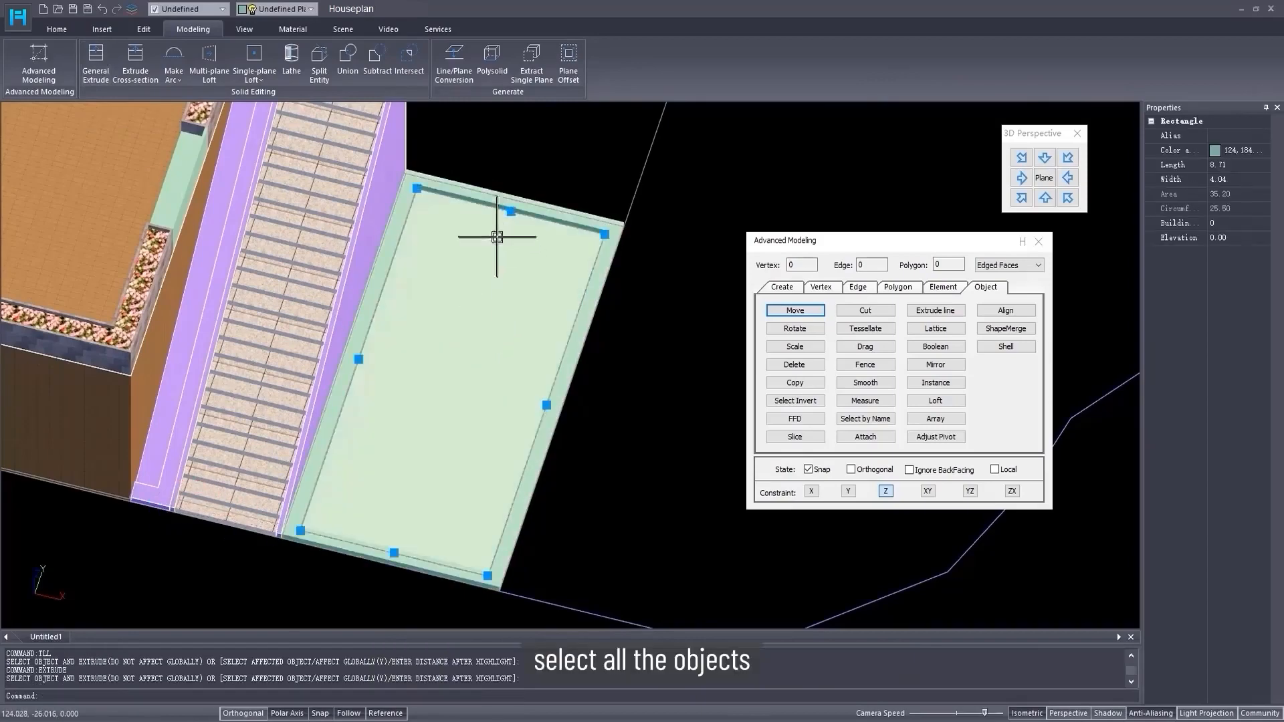
left_click(613, 252)
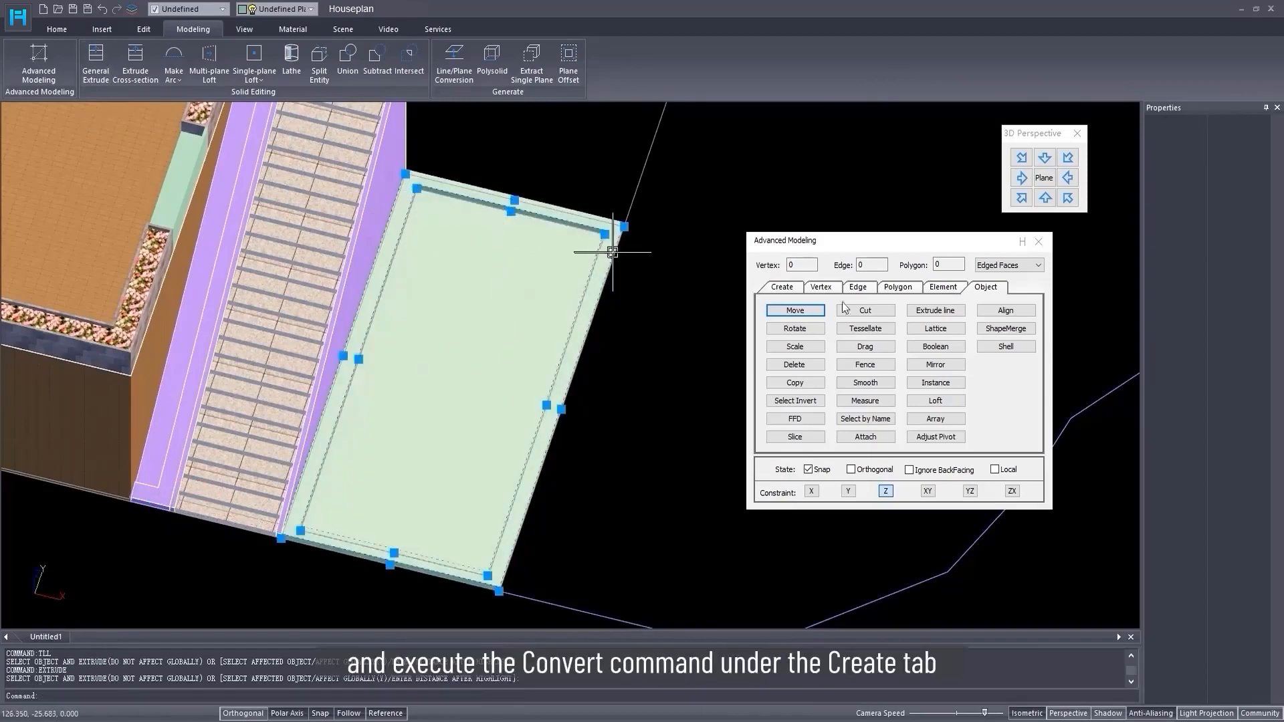
left_click(782, 288)
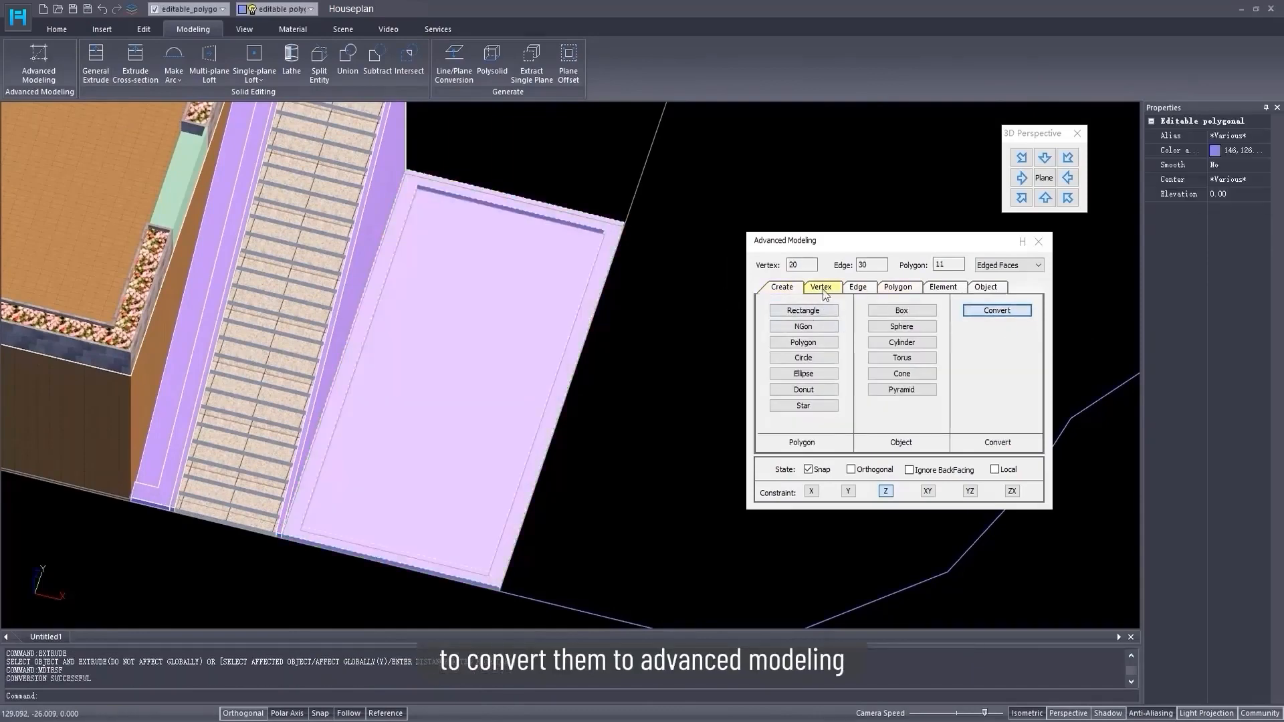
- Apply an FFD 2x2x2 control frame to all vertices of the flower bed's frame and inner plane
left_click(824, 292)
scroll(665, 292, "down", 3)
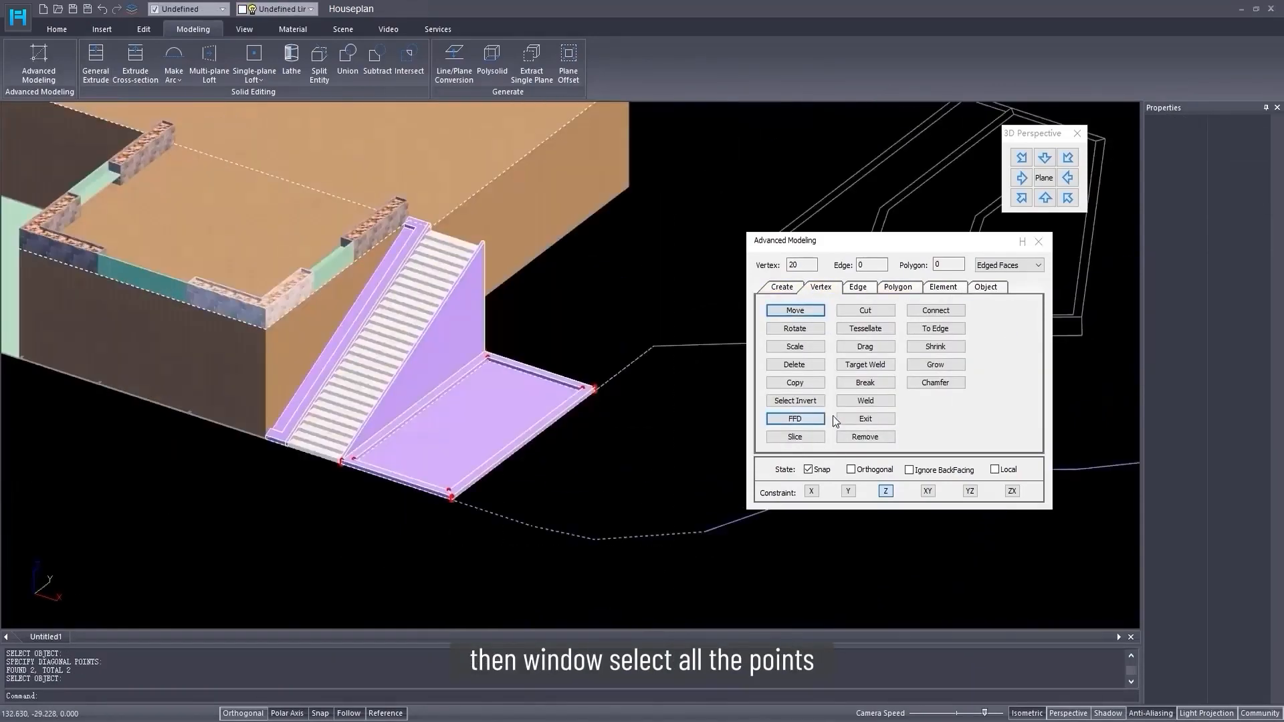
left_click(794, 419)
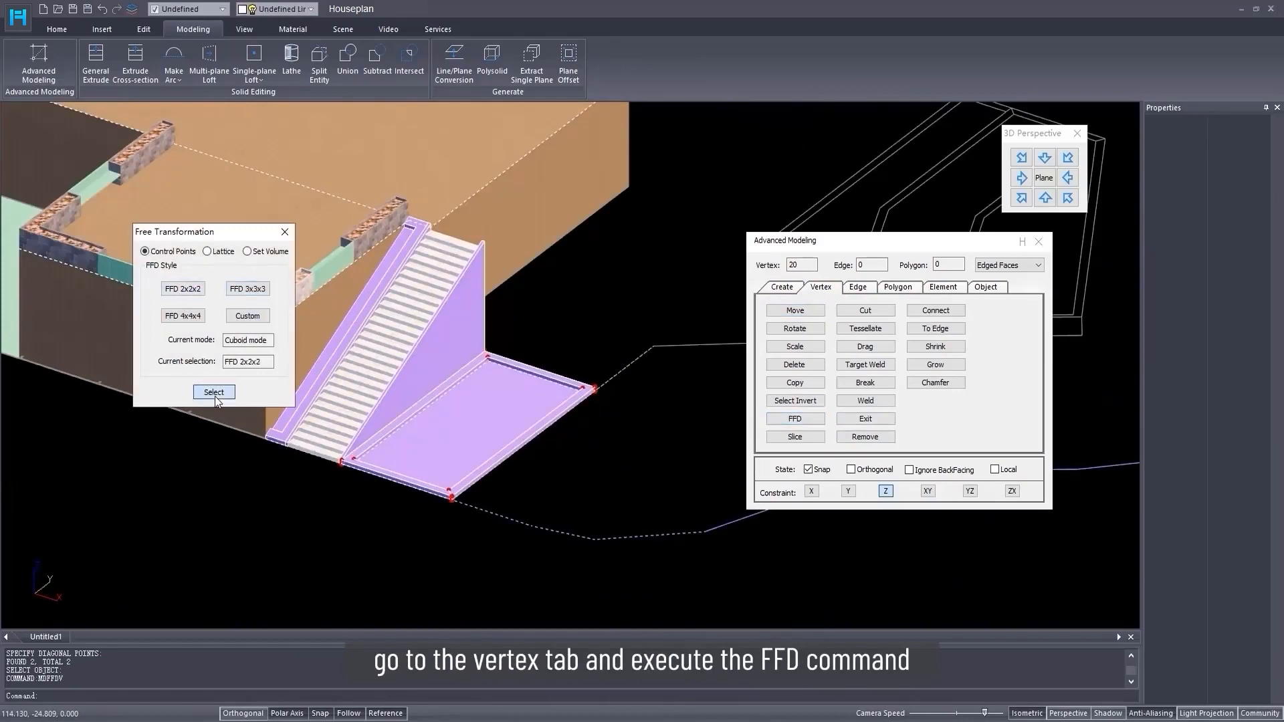
left_click(215, 397)
- Raise the flower bed's far-end control points along the Z axis to the stair skirting's top, and close the modeling dialogs
left_click_drag(623, 301, 460, 418)
left_click(821, 310)
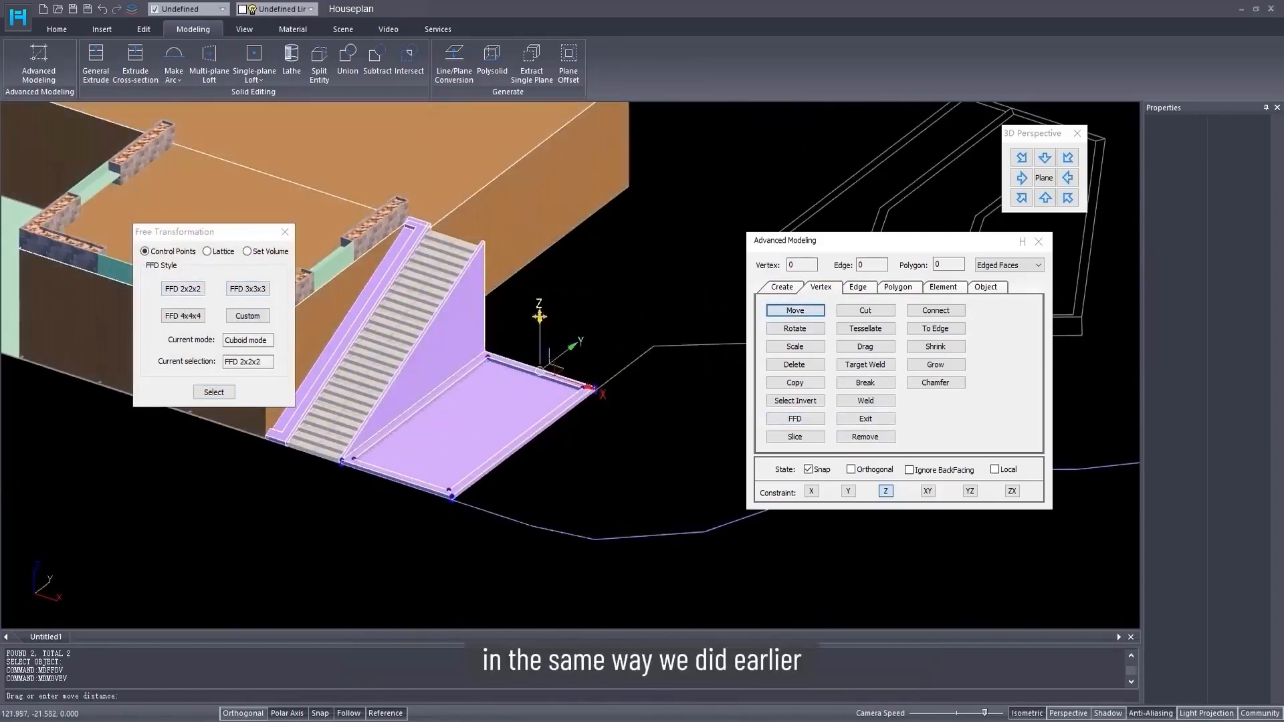
mouse_move(539, 317)
left_mouse_down()
mouse_move(539, 275)
mouse_move(481, 277)
mouse_move(487, 248)
left_mouse_up()
scroll(482, 241, "up", 4)
scroll(530, 301, "down", 4)
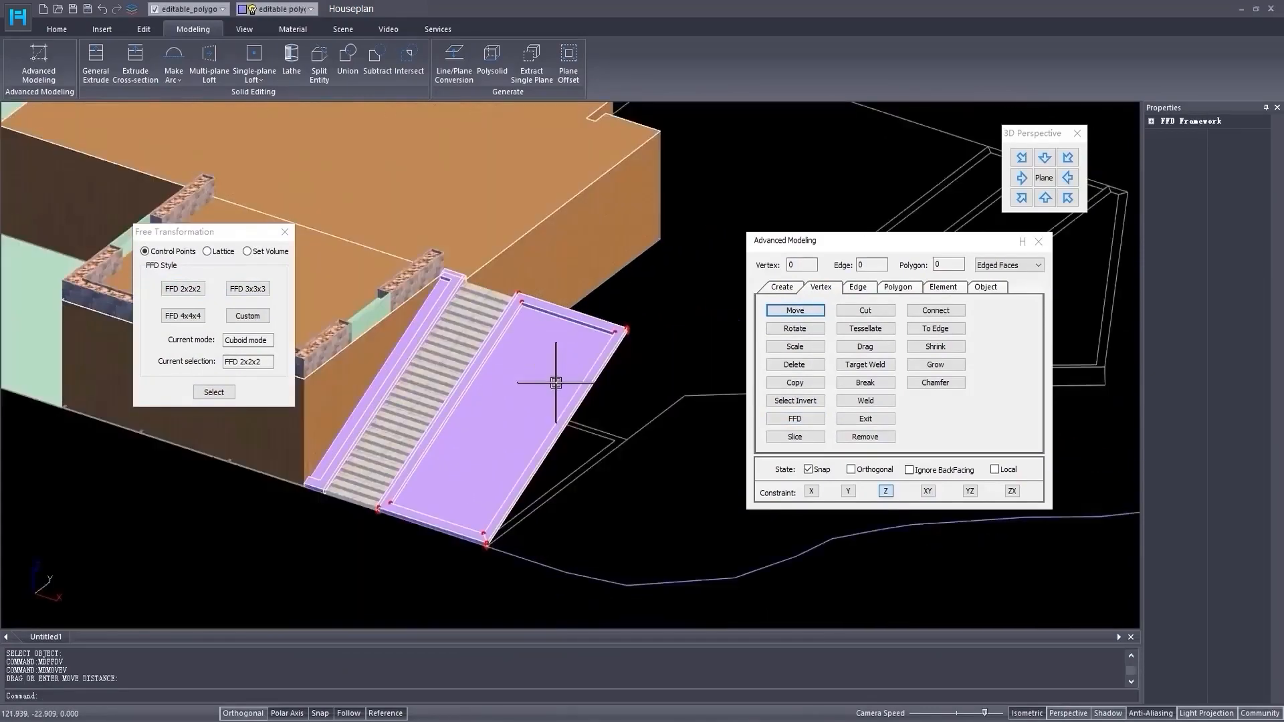
left_click(283, 233)
left_click(1038, 241)
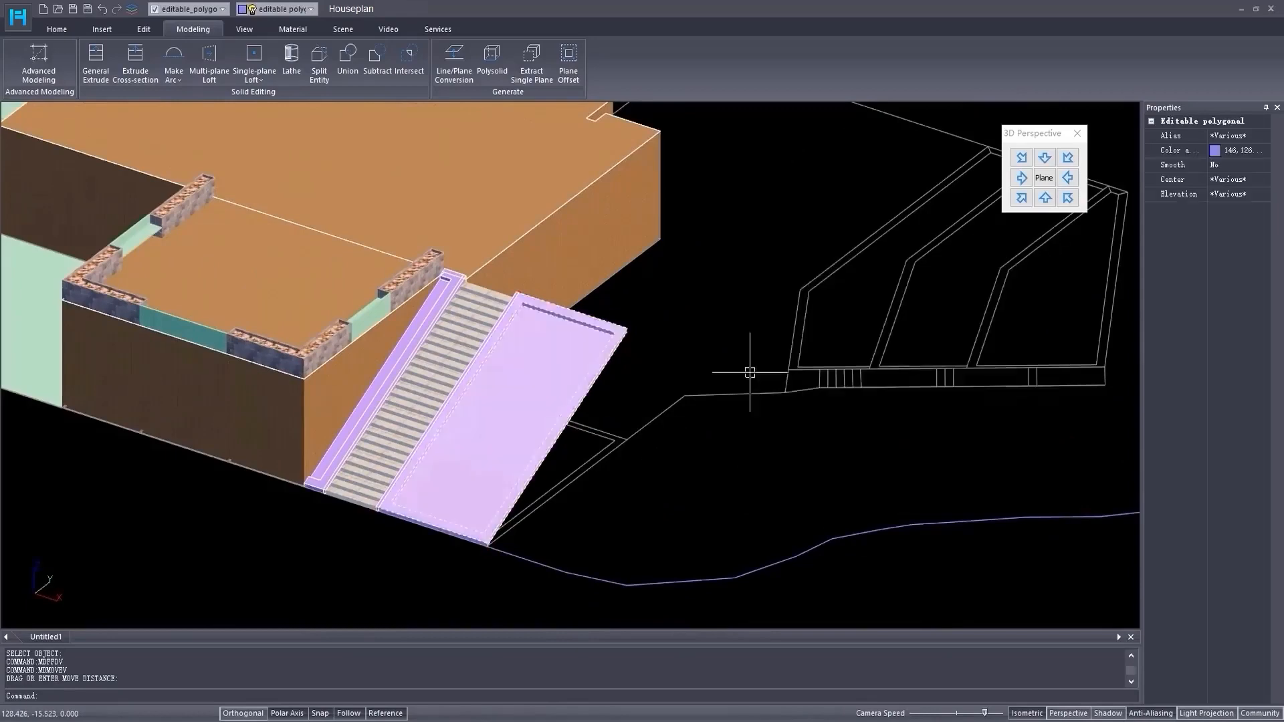
- Trace the huge green space's outline with the Polygon tool, following the floor plan from the flower bed's front corner along the curved site boundary
scroll(745, 367, "down", 3)
middle_click_drag(611, 475, 645, 515)
scroll(658, 470, "down", 2)
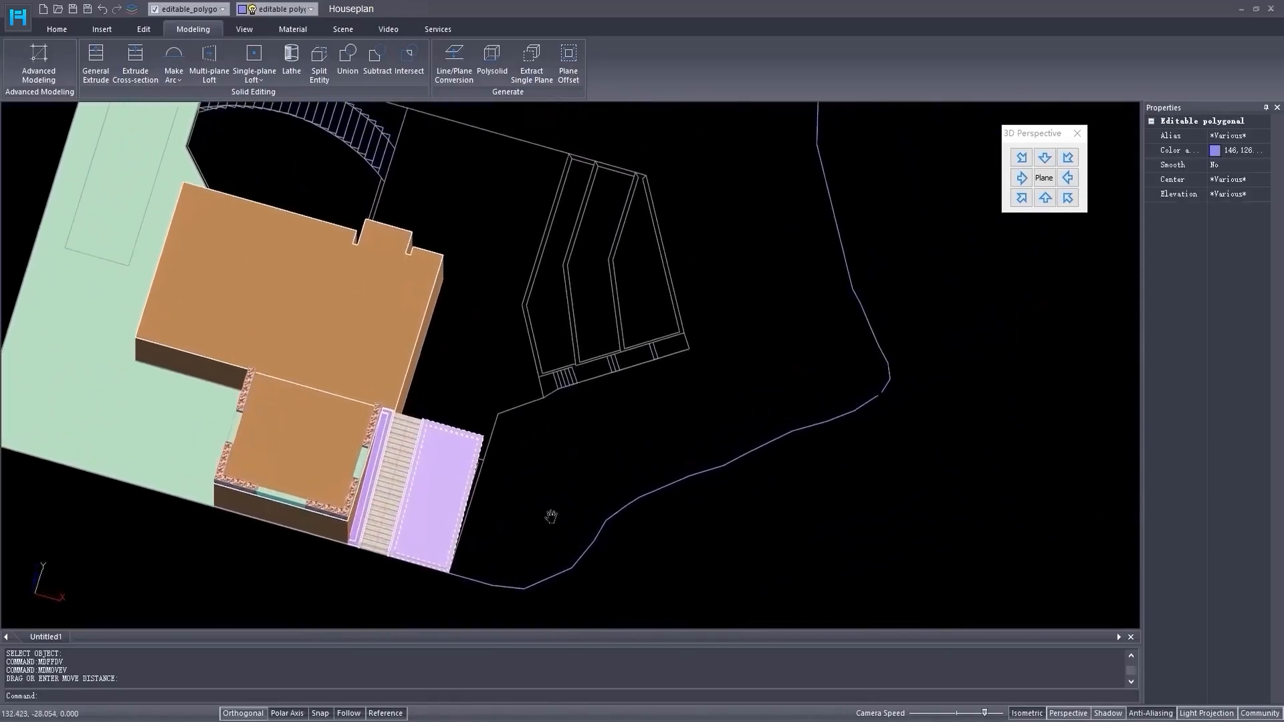
middle_click_drag(551, 486, 438, 501, "shift")
scroll(503, 468, "up", 3)
scroll(410, 513, "down", 1)
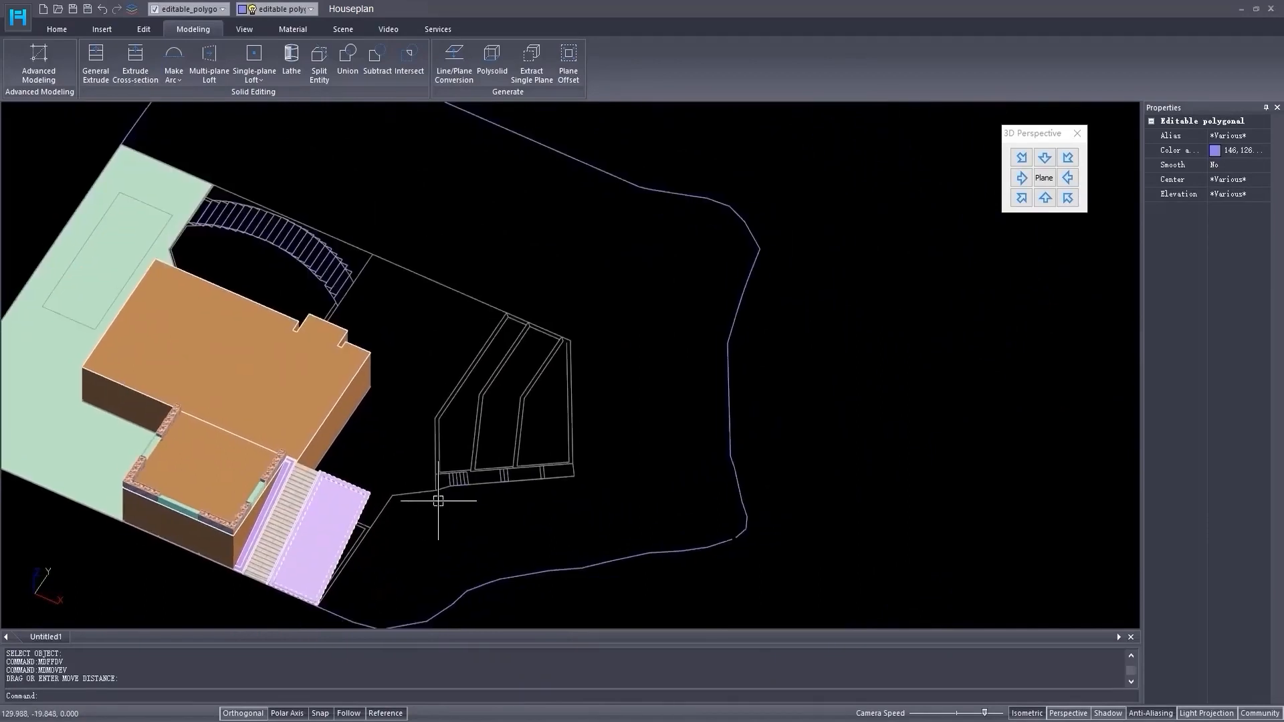
scroll(438, 501, "down", 1)
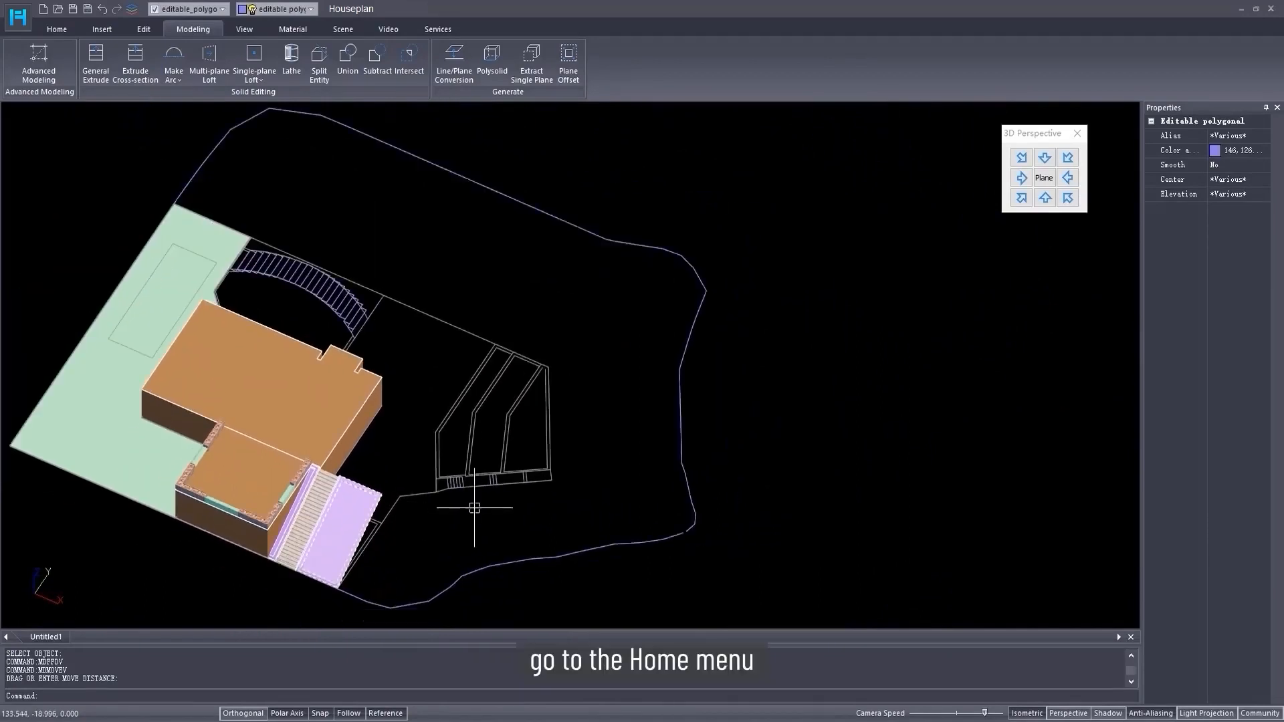
left_click(60, 28)
left_click(279, 81)
left_click(306, 133)
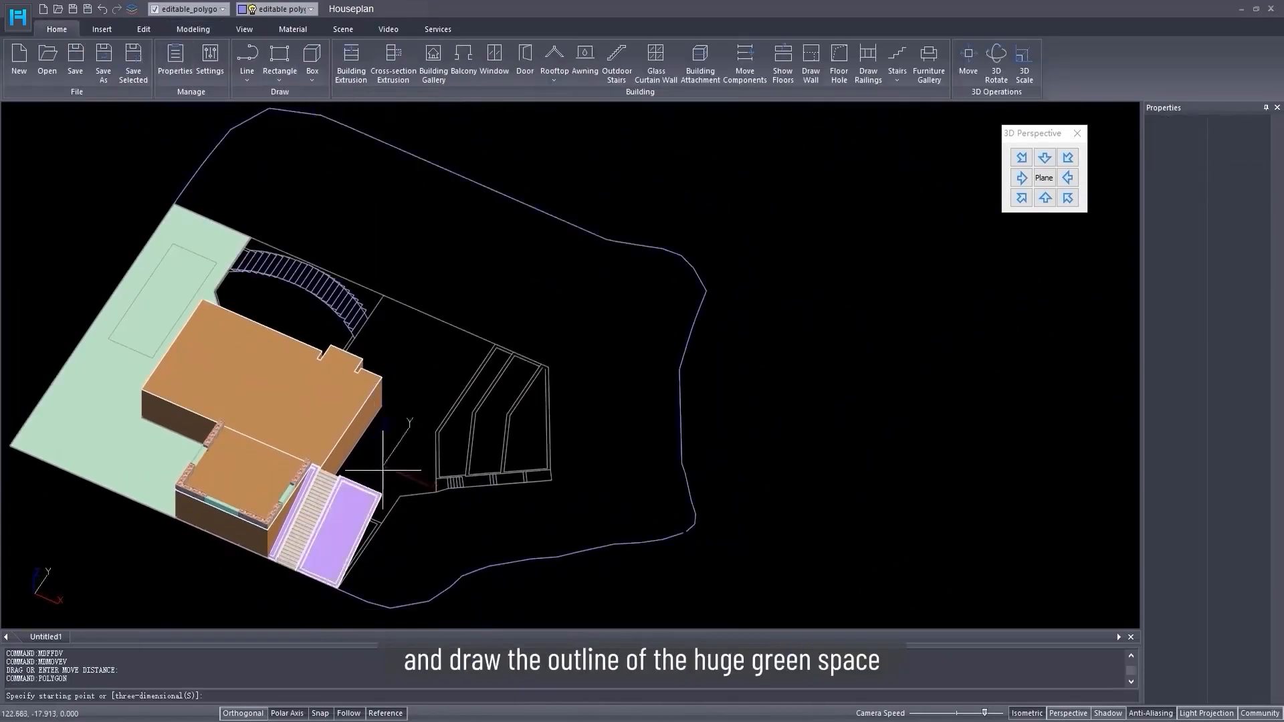
scroll(408, 283, "up", 3)
left_click(413, 281)
scroll(324, 532, "up", 3)
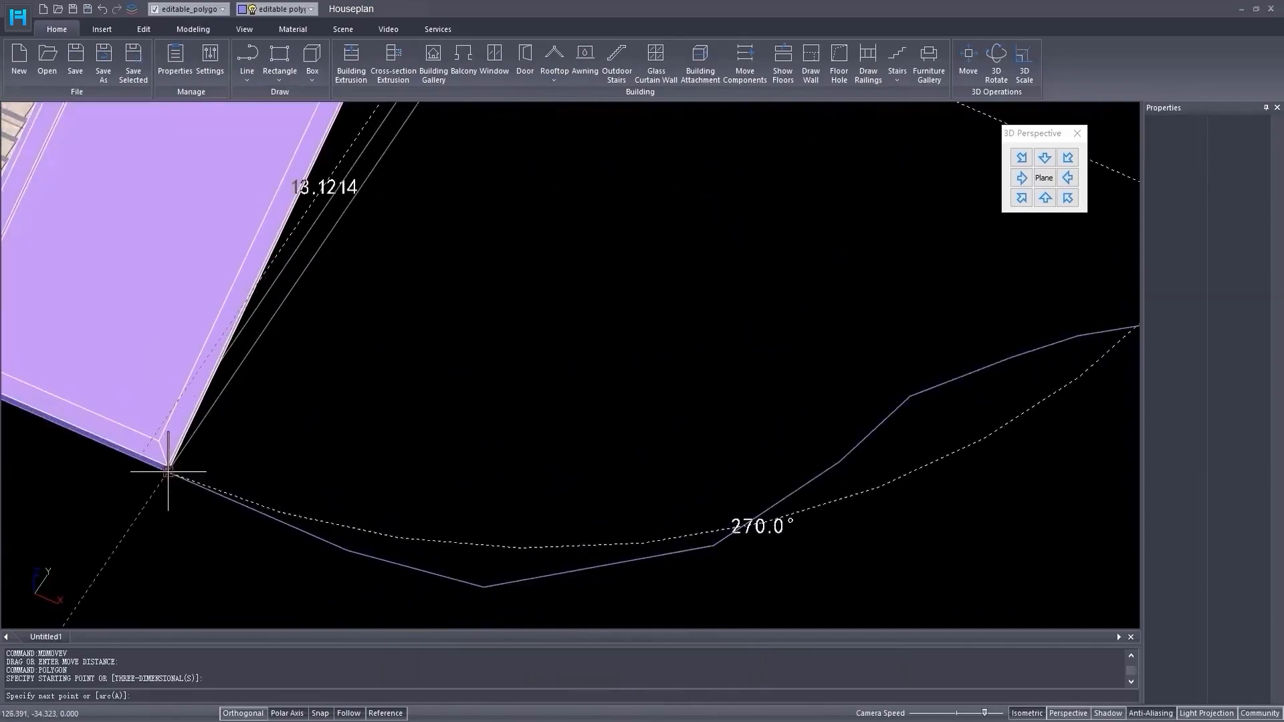
left_click(170, 472)
left_click(347, 550)
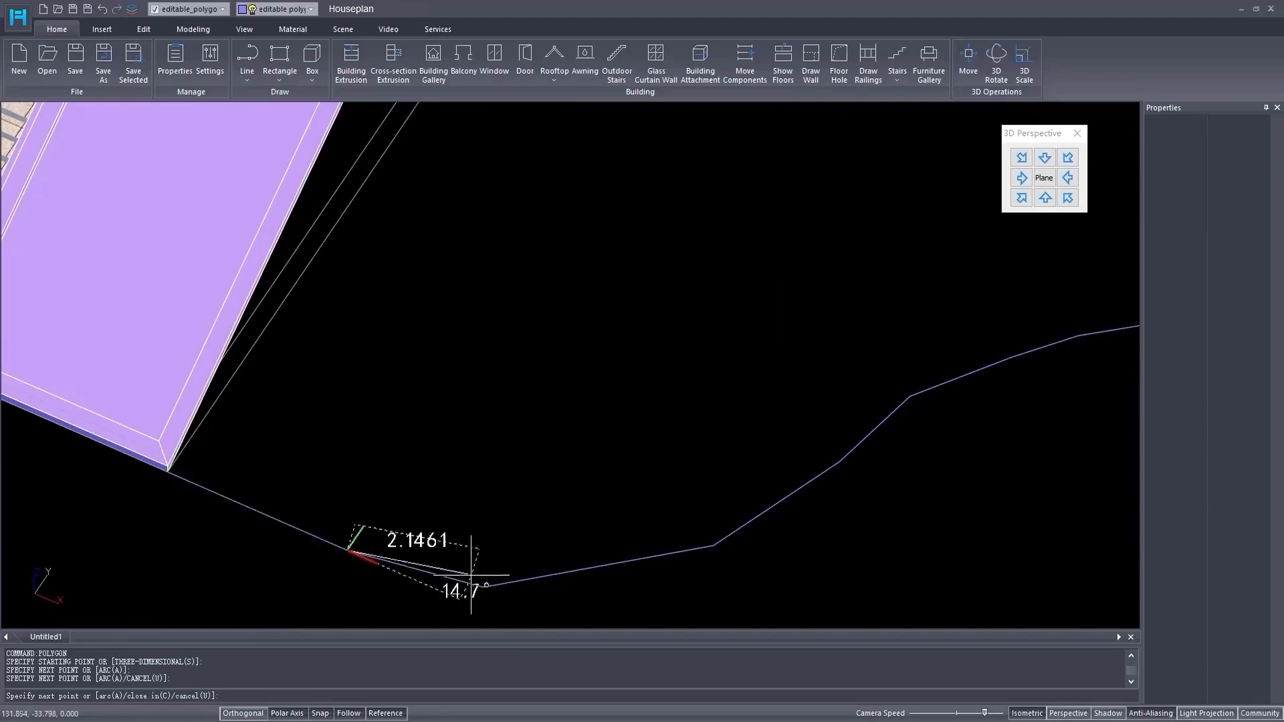
left_click(483, 585)
left_click(713, 545)
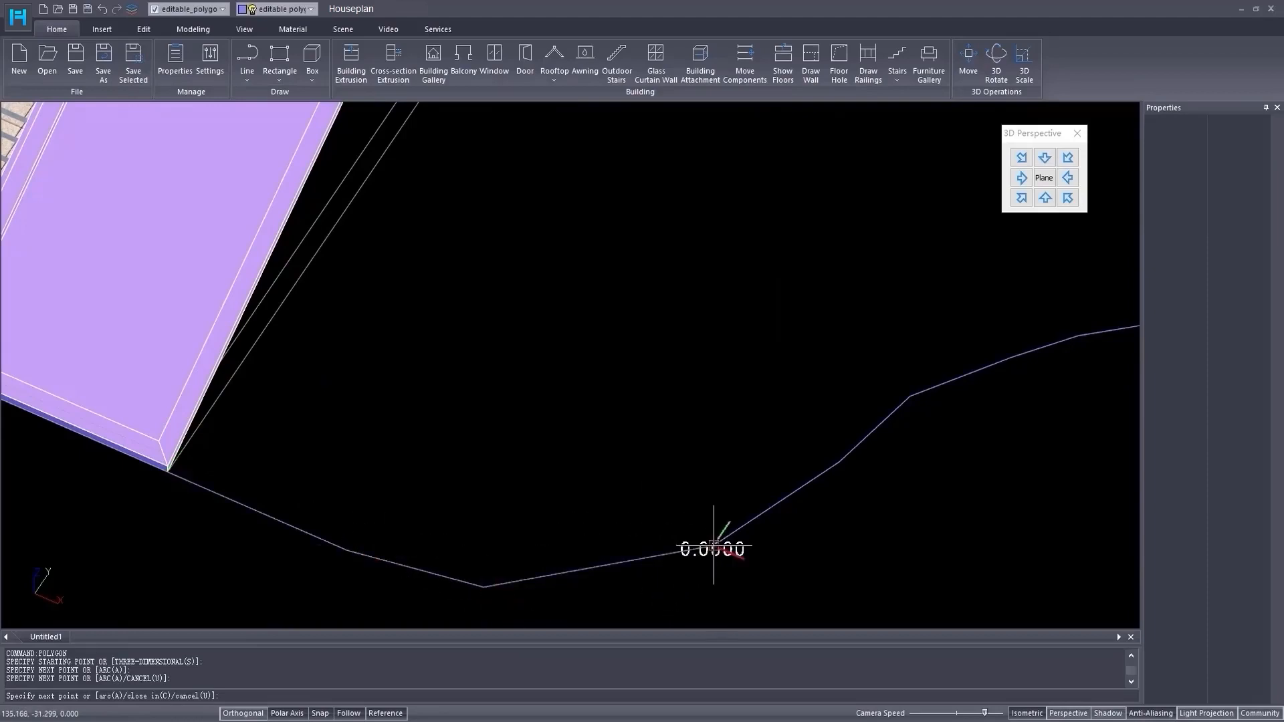
left_click(839, 462)
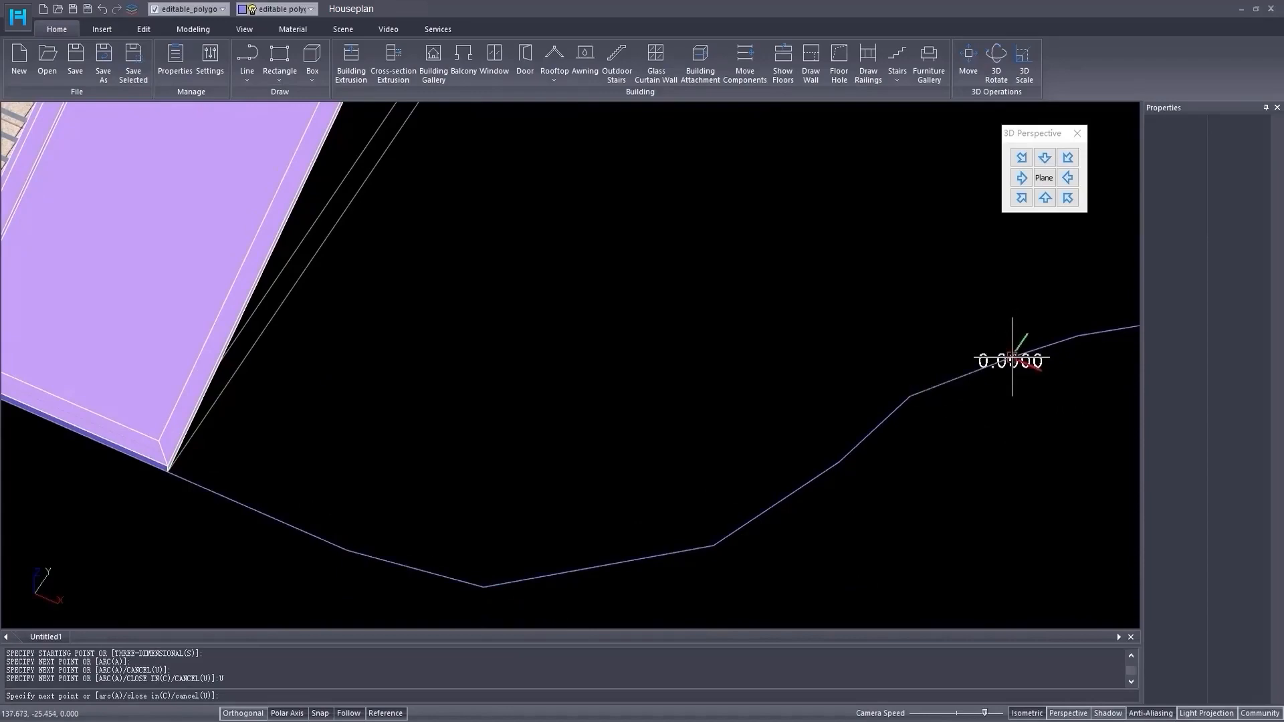
scroll(1011, 357, "down", 8)
middle_click_drag(968, 337, 514, 547)
scroll(514, 547, "down", 2)
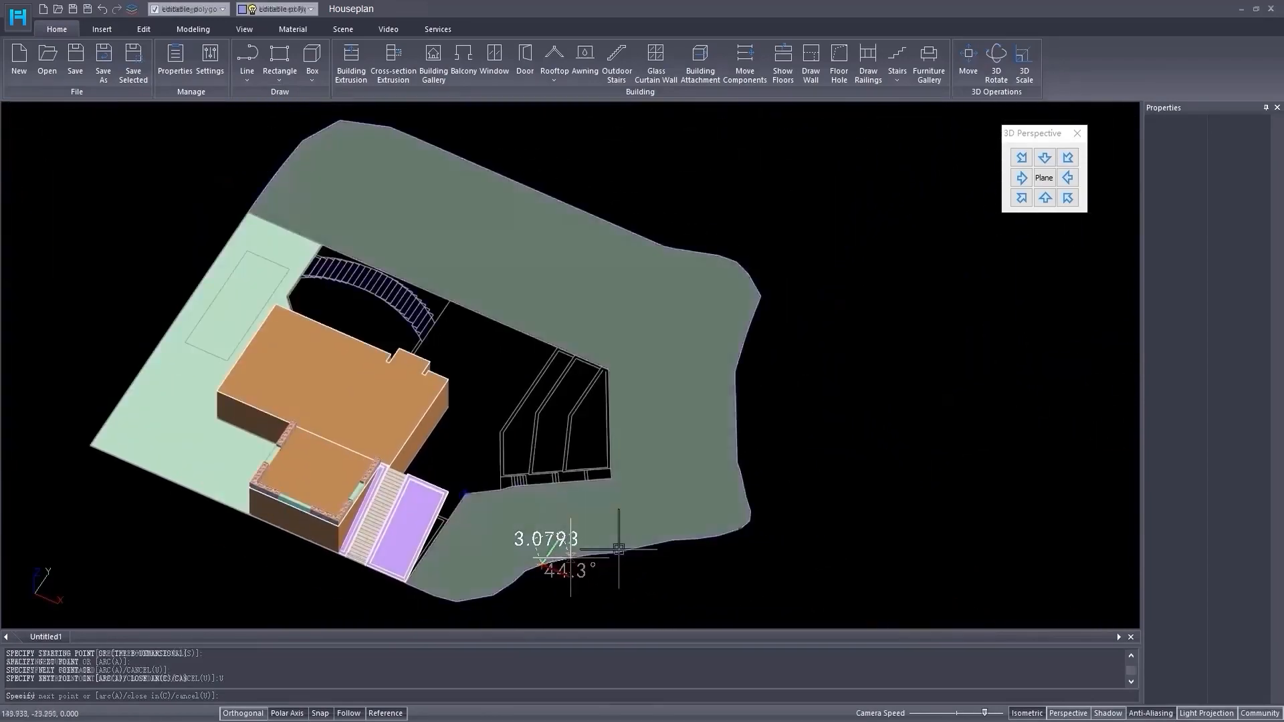
- Hide everything except the floor plan and show it in plane view
scroll(611, 534, "up", 3)
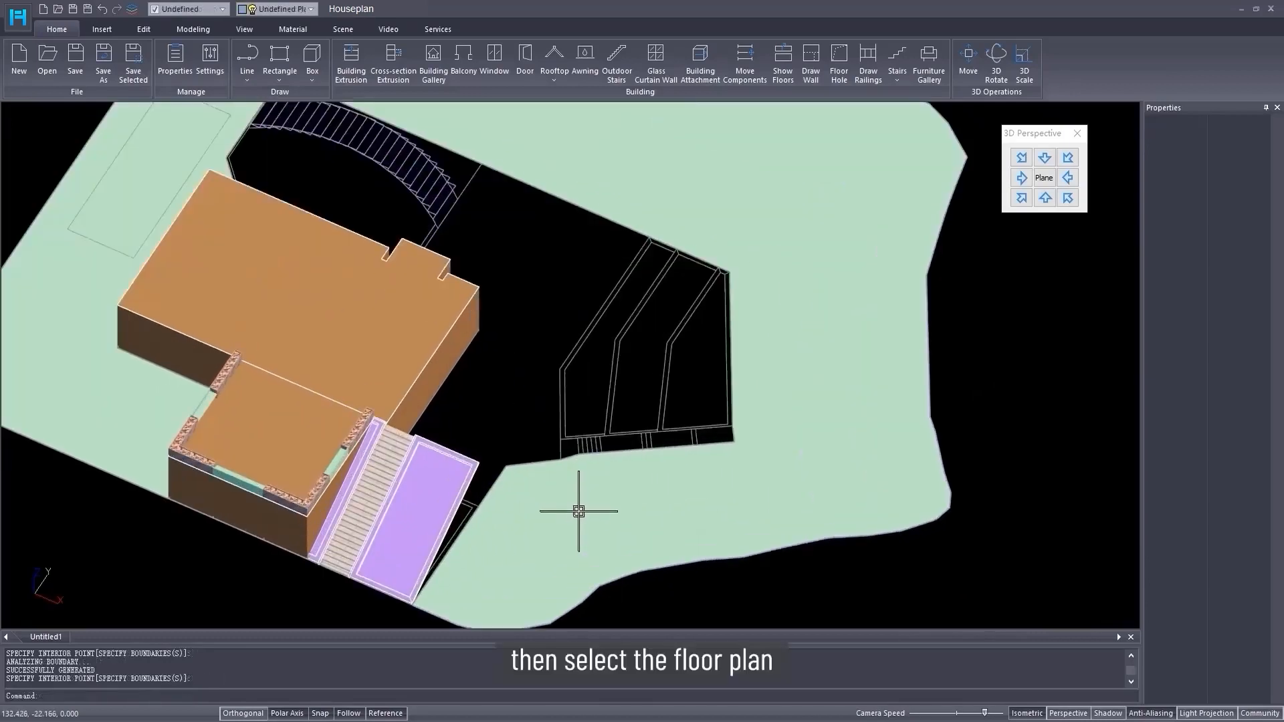
left_click(573, 444)
right_click(571, 435)
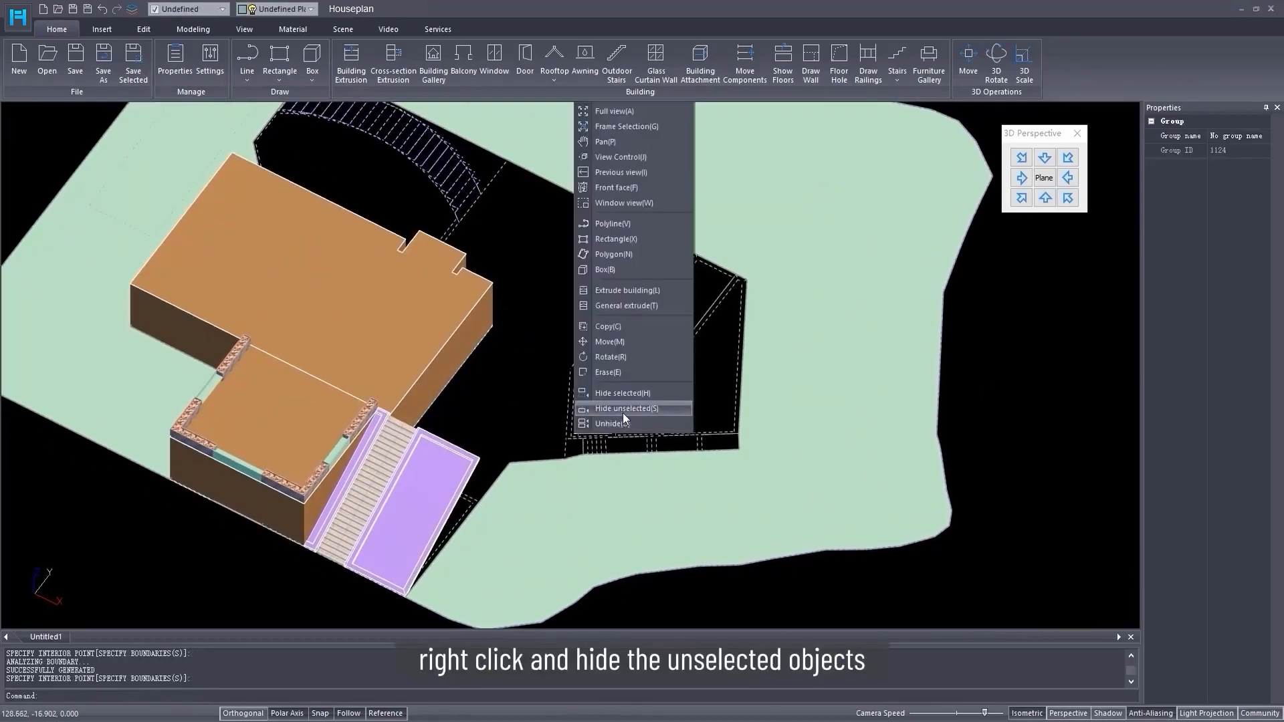
left_click(623, 409)
left_click(1044, 178)
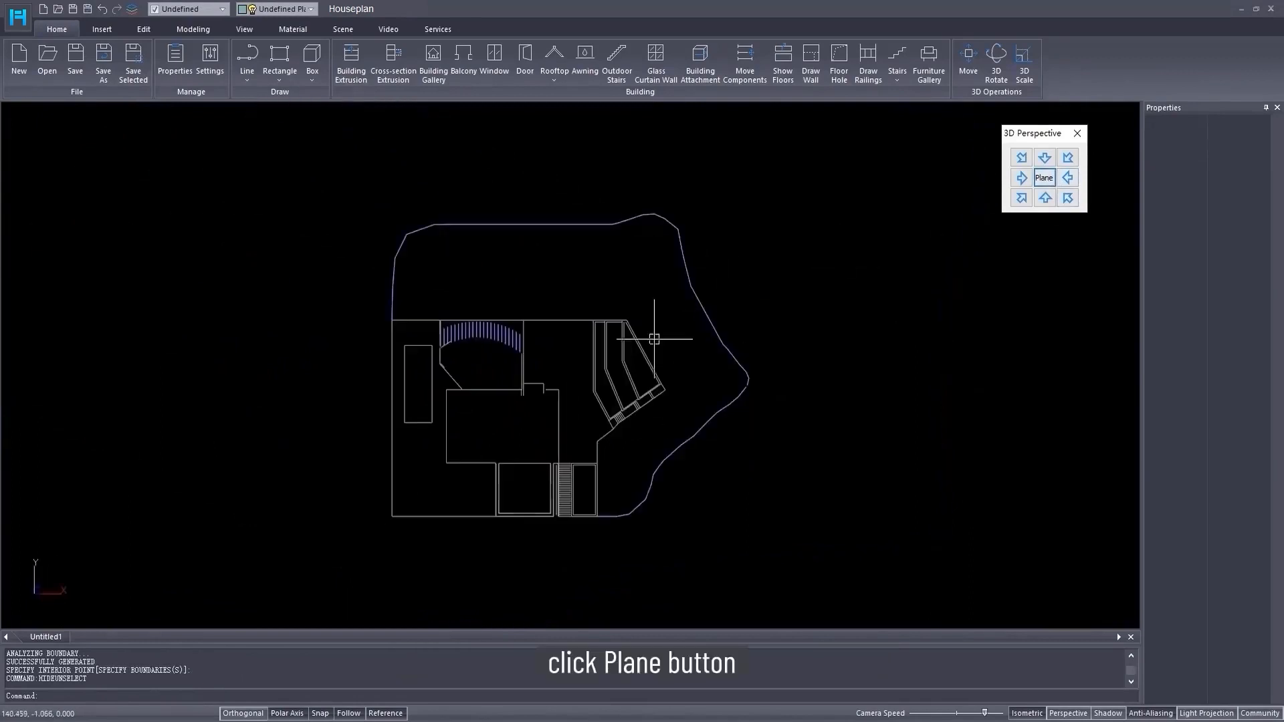
- Outline the ground area between the curved stairs, the building and the sloped flower beds with the Polygon tool, following the floor plan
scroll(662, 344, "up", 5)
middle_click_drag(593, 381, 552, 373)
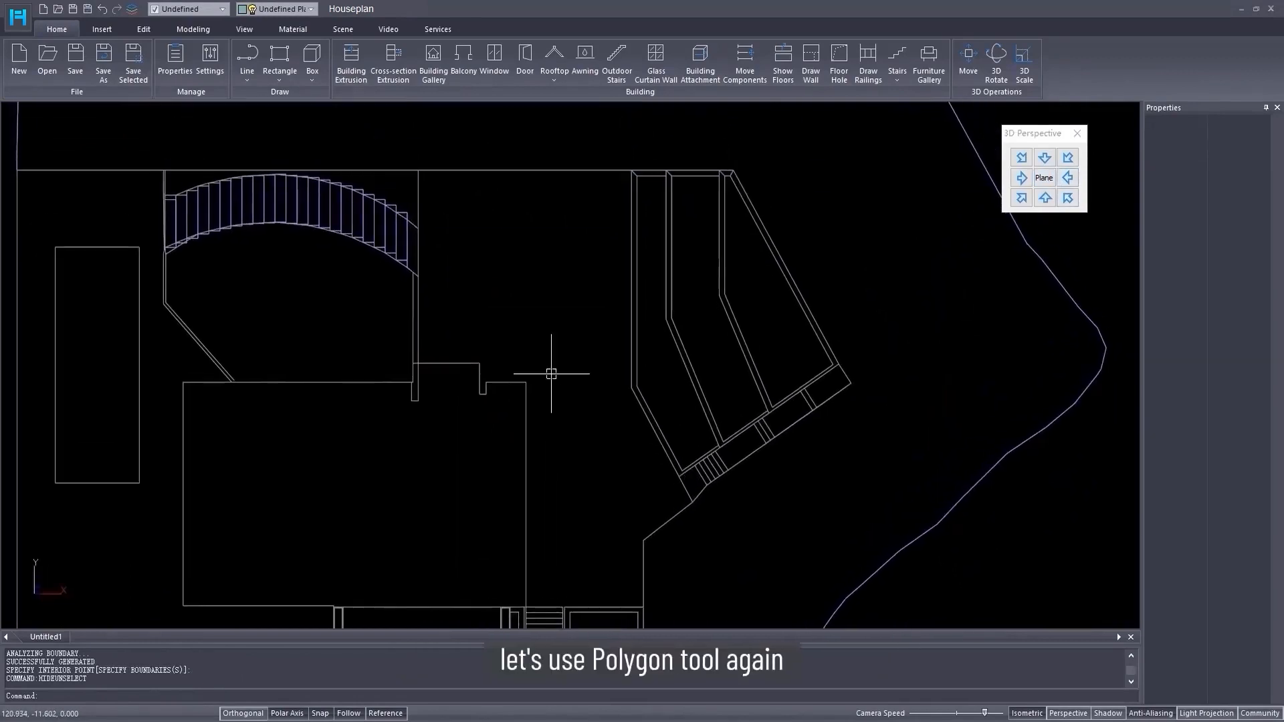
type("py")
key("Return")
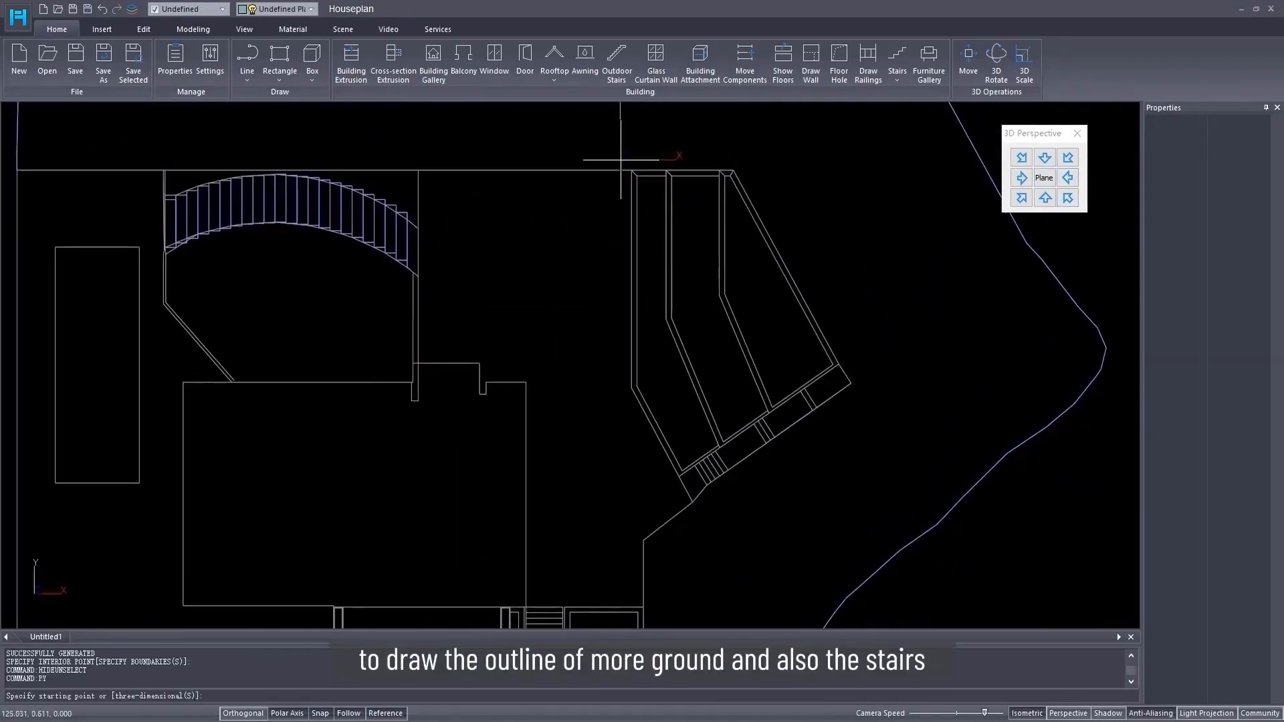
left_click(418, 170)
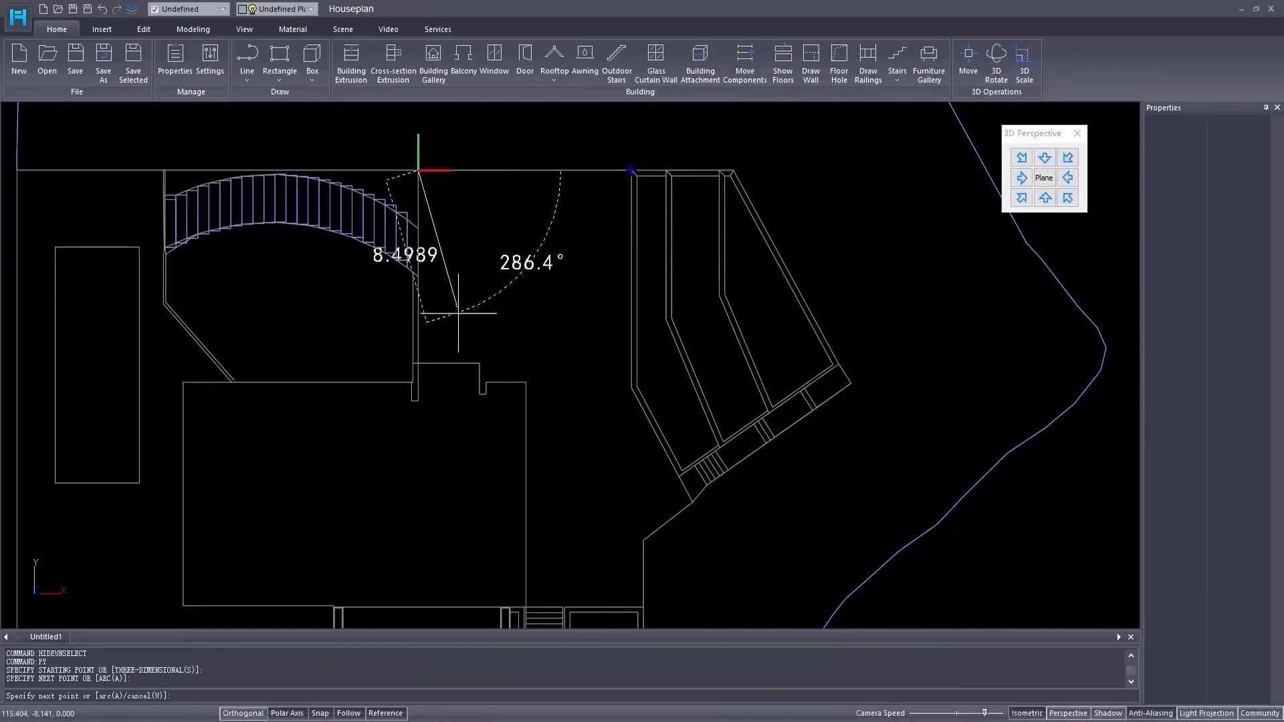
left_click(418, 363)
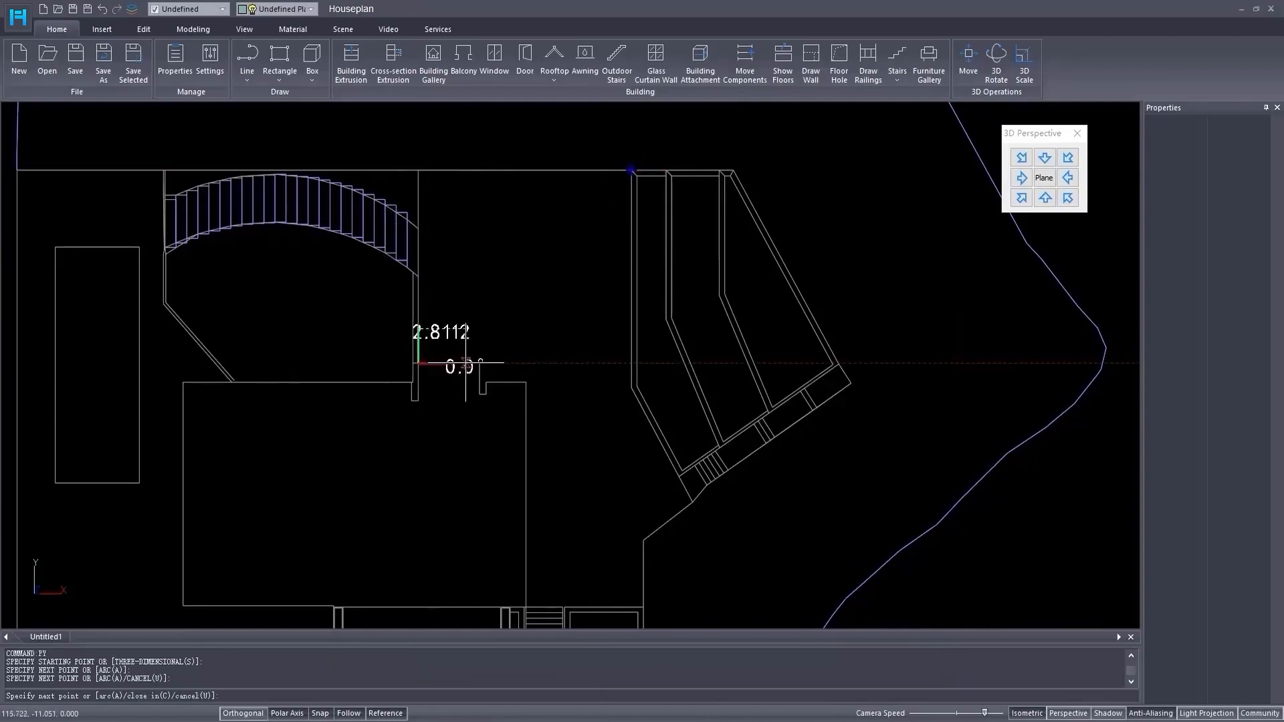
left_click(475, 363)
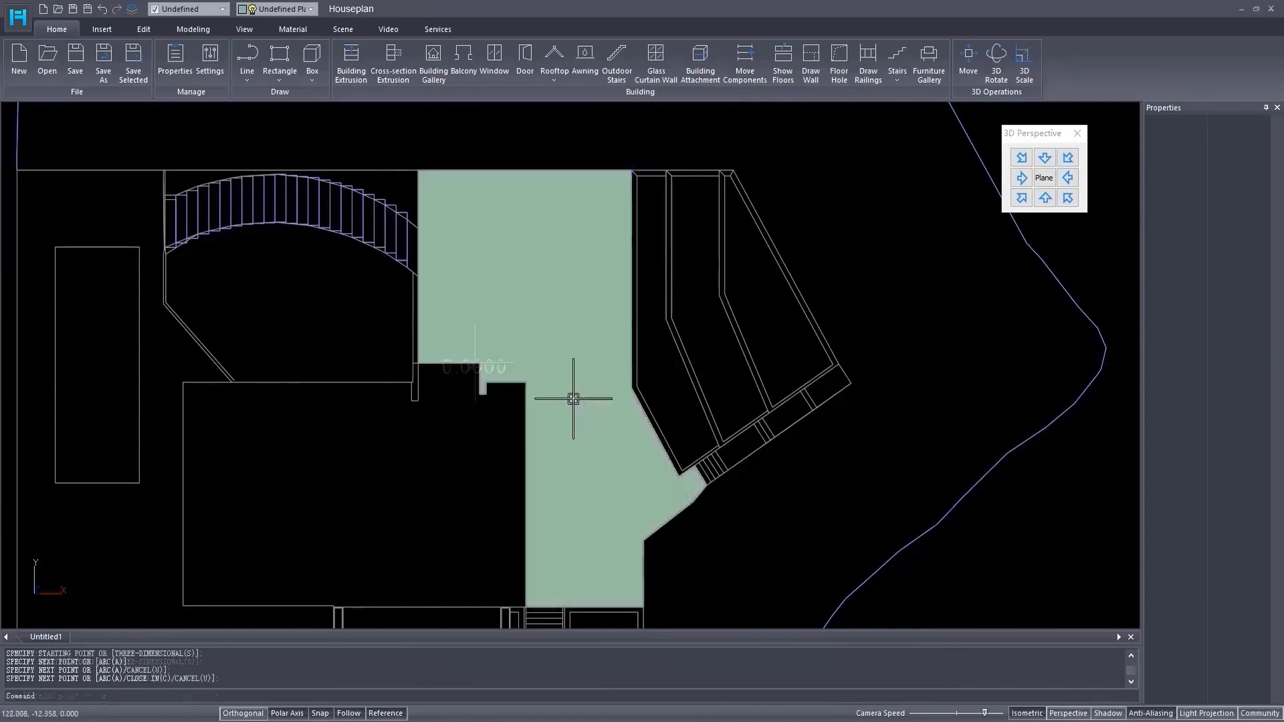
- Draw a four-cornered polygon over the lowest stair flight beside the flower beds, from the ground's edge to the second flight's first step line
middle_click_drag(541, 424, 313, 320)
scroll(522, 371, "up", 4)
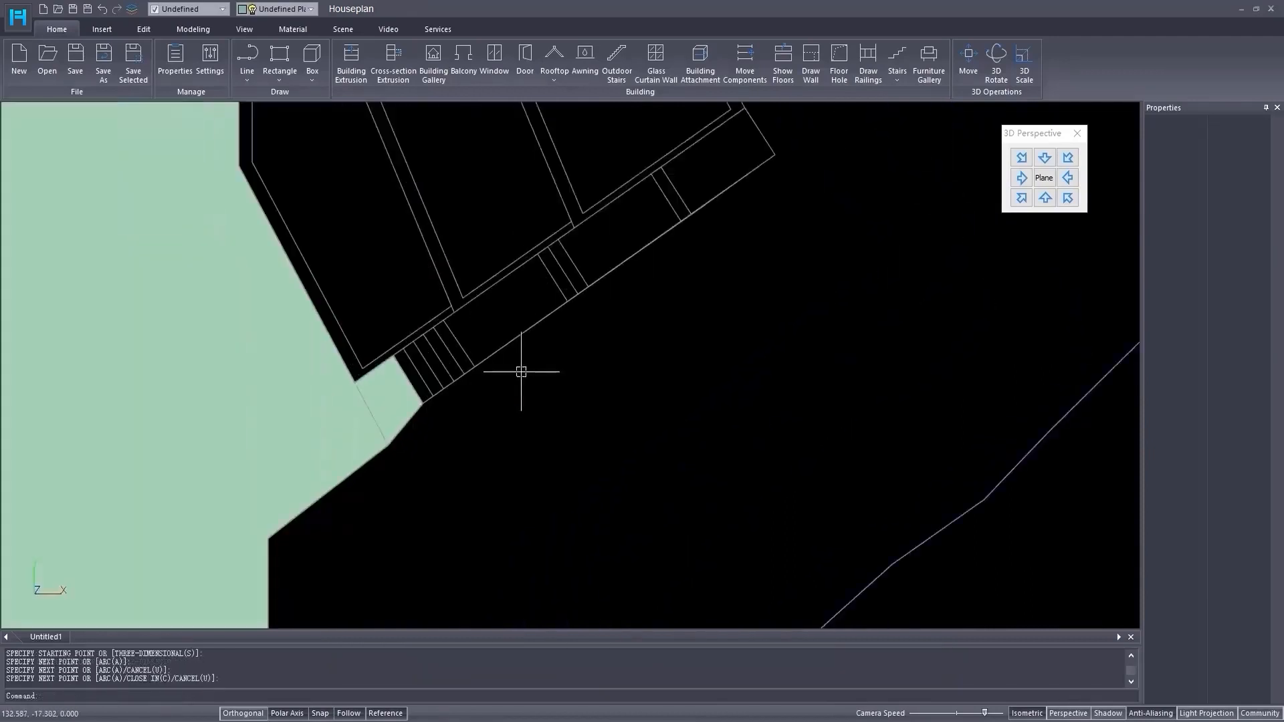
scroll(412, 328, "up", 4)
scroll(430, 396, "down", 3)
scroll(490, 427, "down", 2)
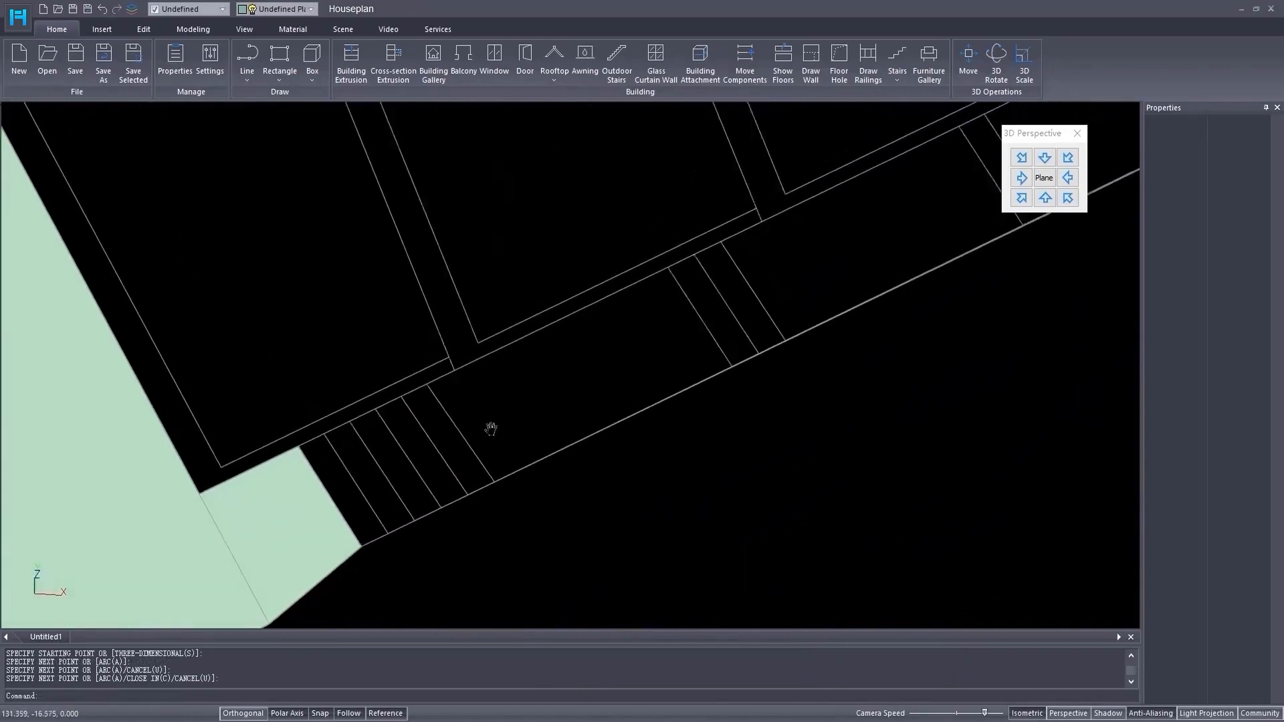
scroll(488, 426, "up", 2)
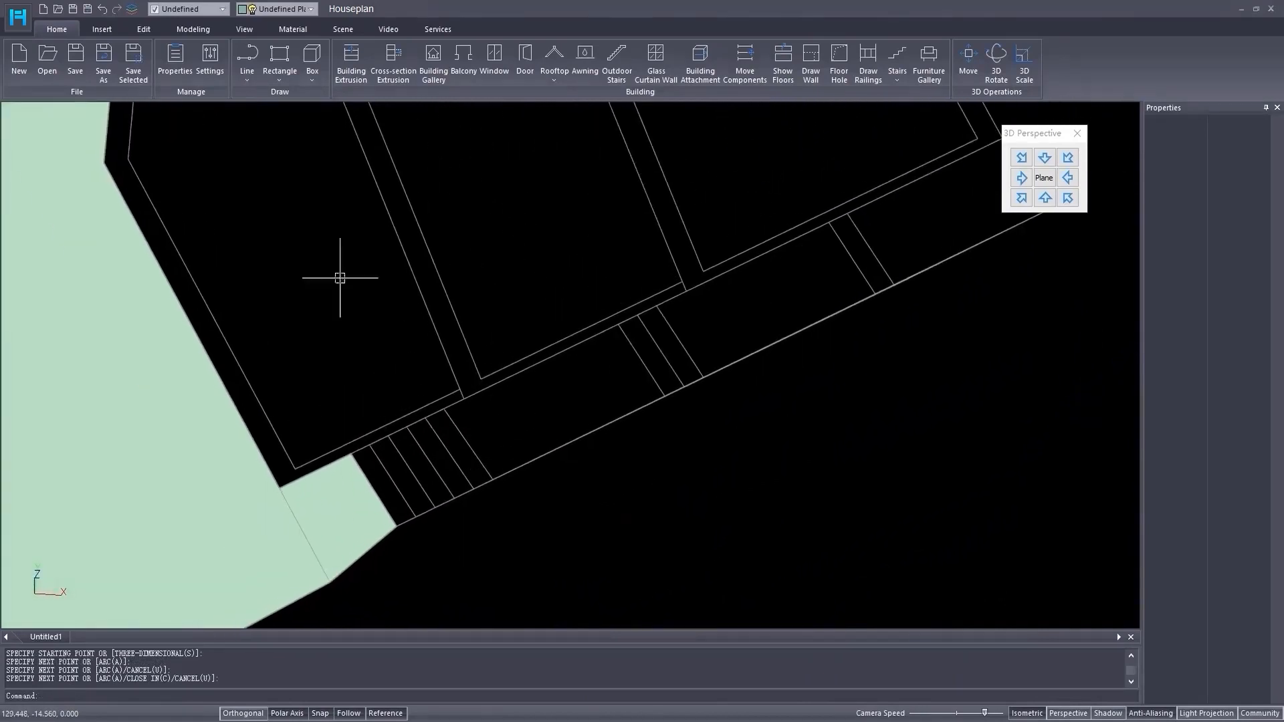
left_click(280, 81)
left_click(302, 133)
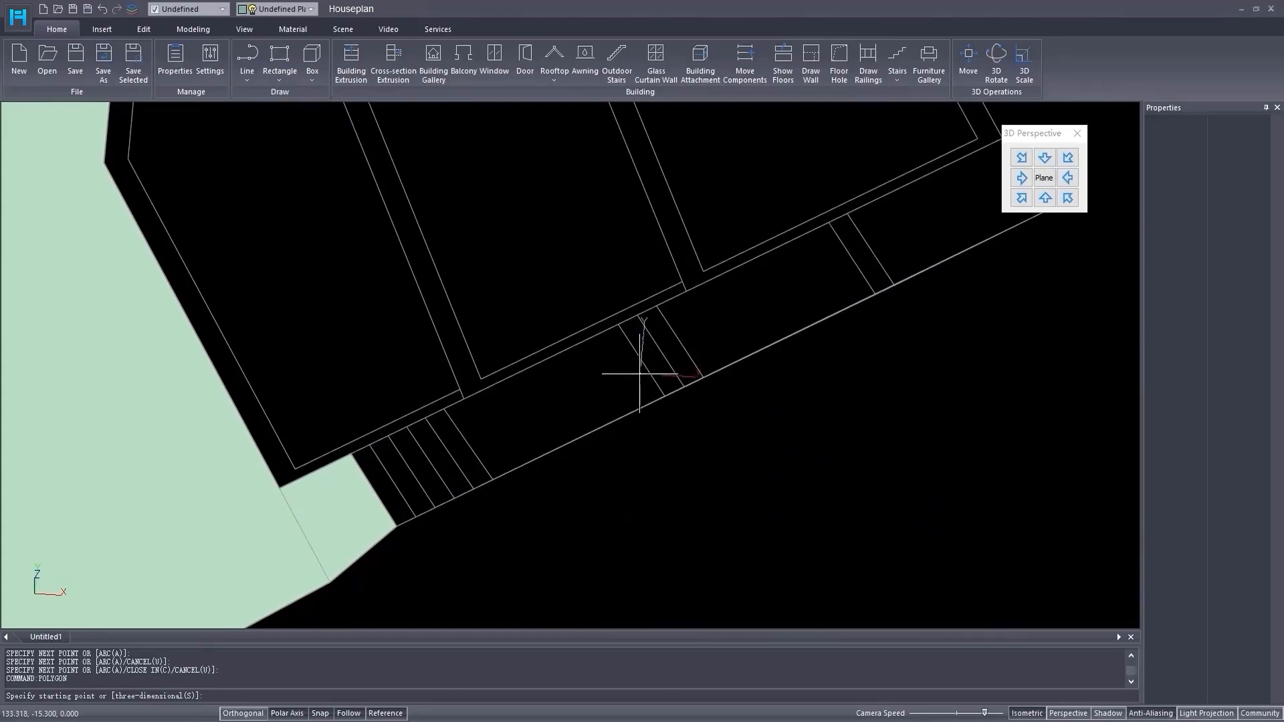
left_click(618, 324)
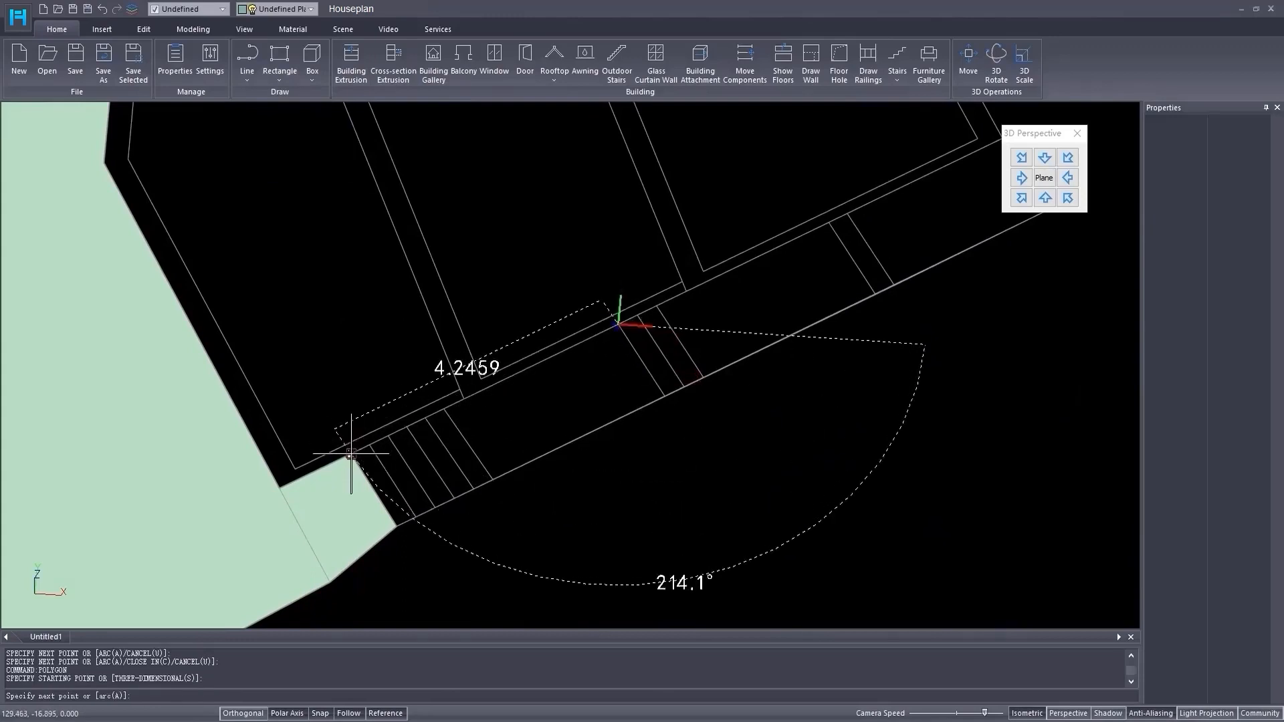
left_click(352, 454)
left_click(398, 524)
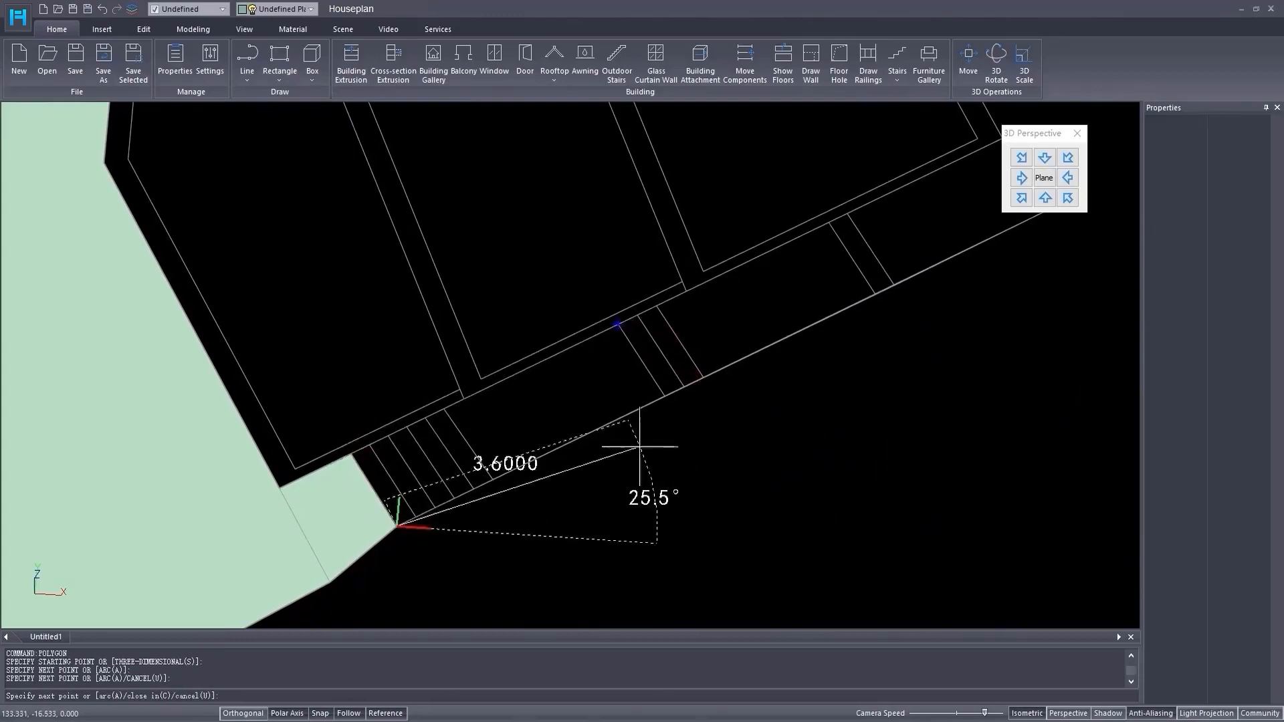
left_click(666, 399)
key("space")
- Draw a polygon over the middle stair flight, from the first flight's end to the third flight's first step line
middle_click_drag(735, 328, 476, 449)
key("space")
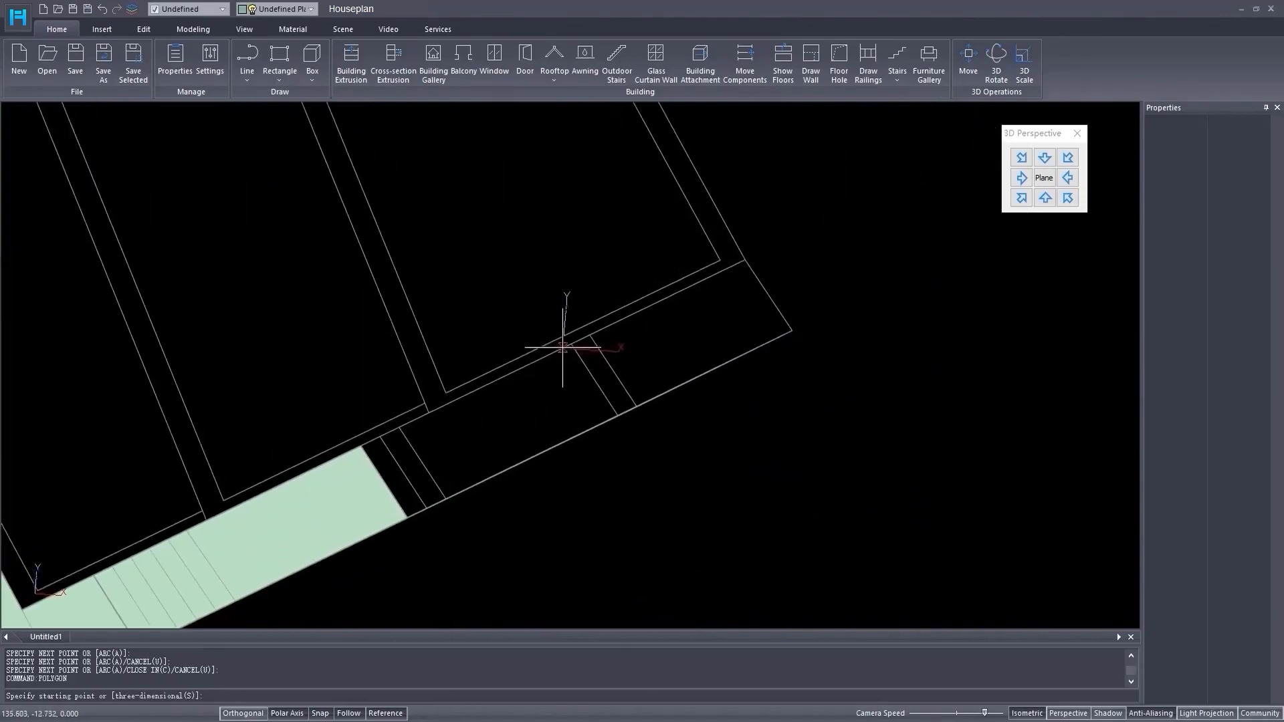
left_click(571, 344)
left_click(363, 447)
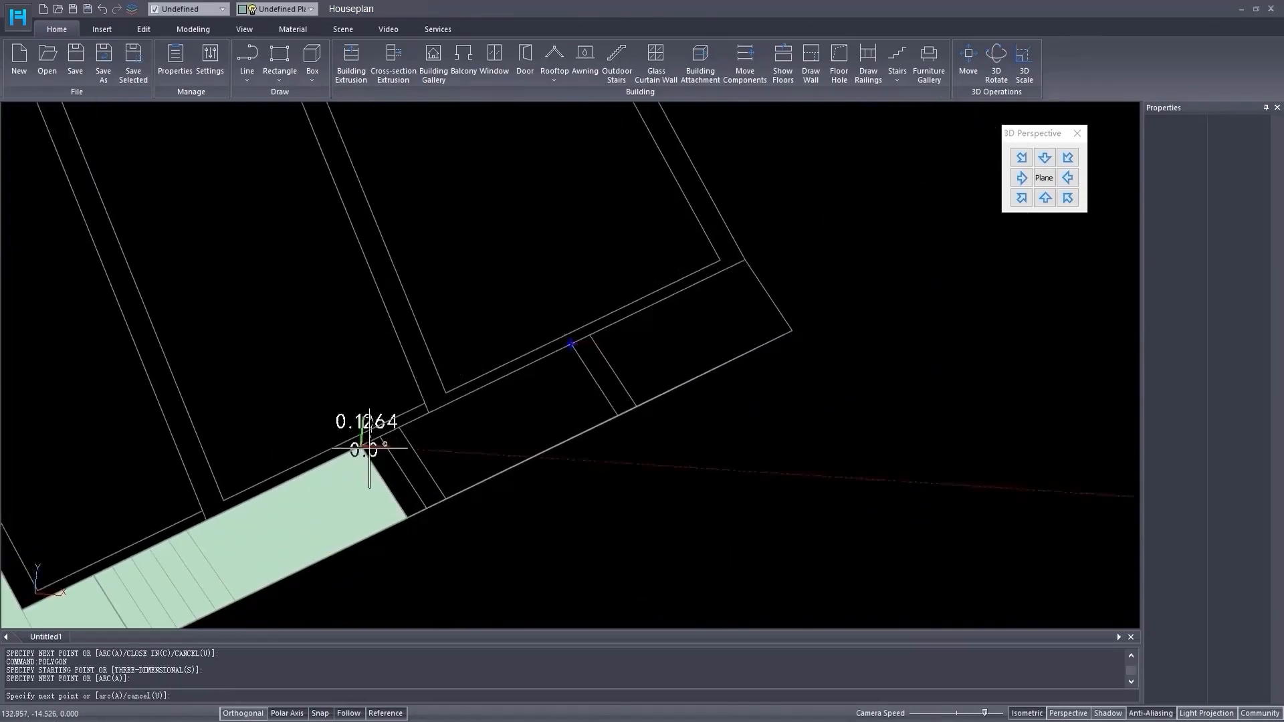
left_click(407, 517)
left_click(610, 420)
key("space")
- Draw a polygon over the last stair flight, from the middle flight's end to the plan's outer corners, correcting a misplaced corner
middle_click_drag(733, 309, 610, 395)
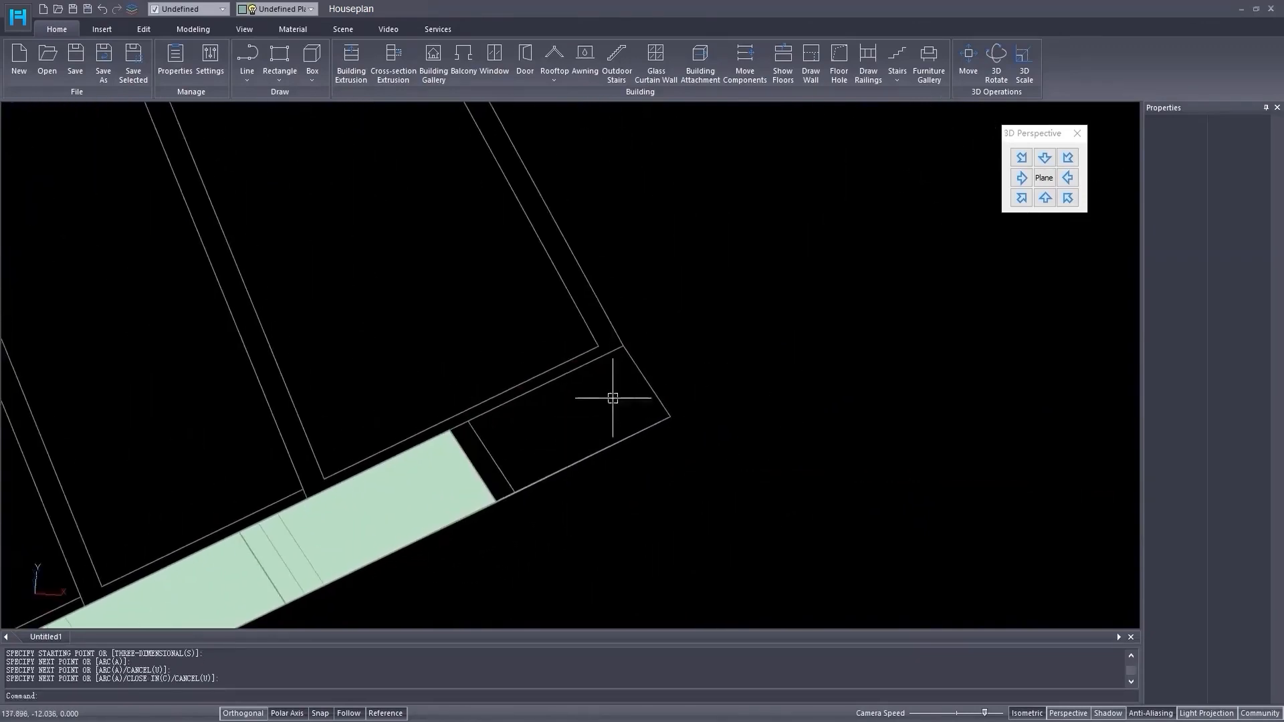
key("space")
left_click(623, 347)
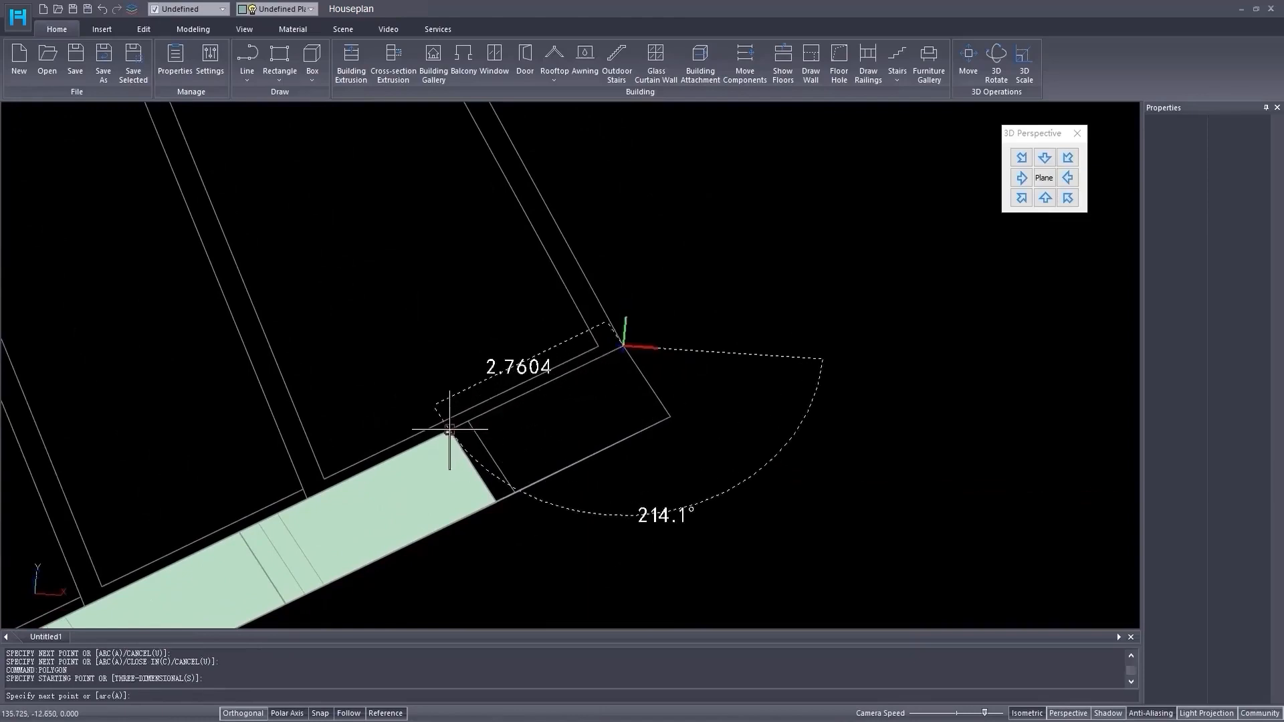
left_click(502, 499)
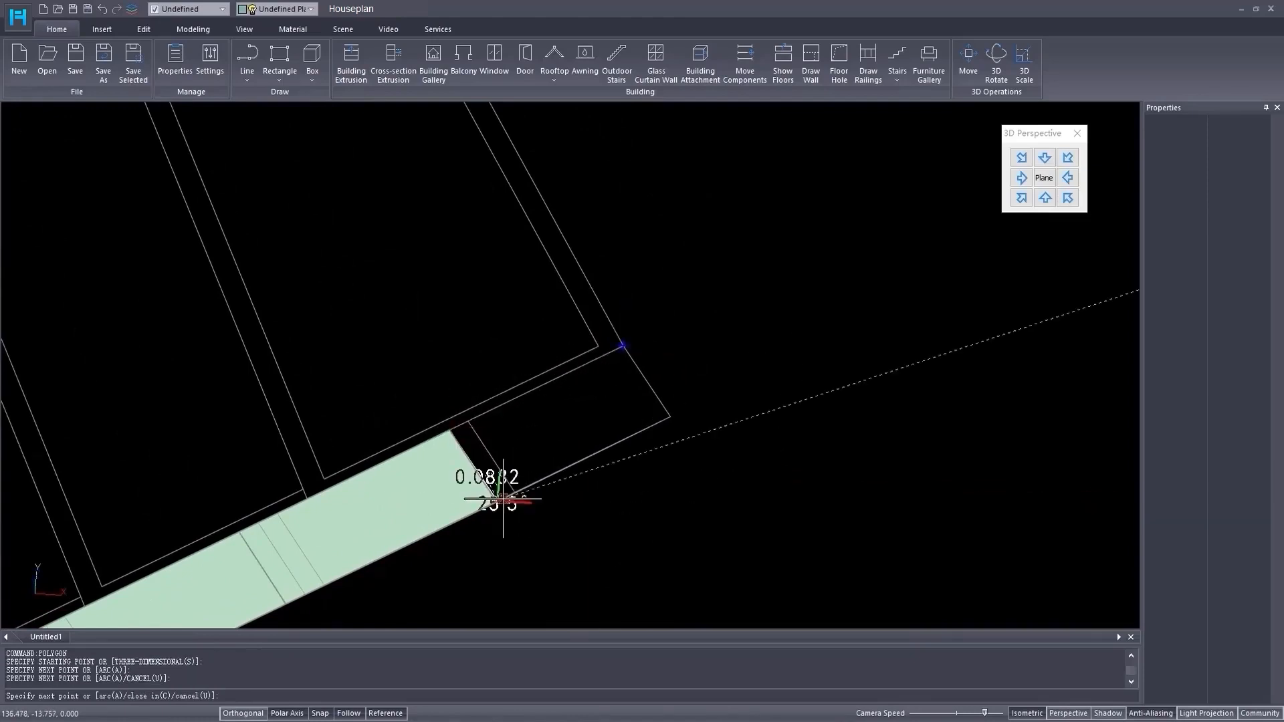
type("u")
key("Return")
left_click(495, 500)
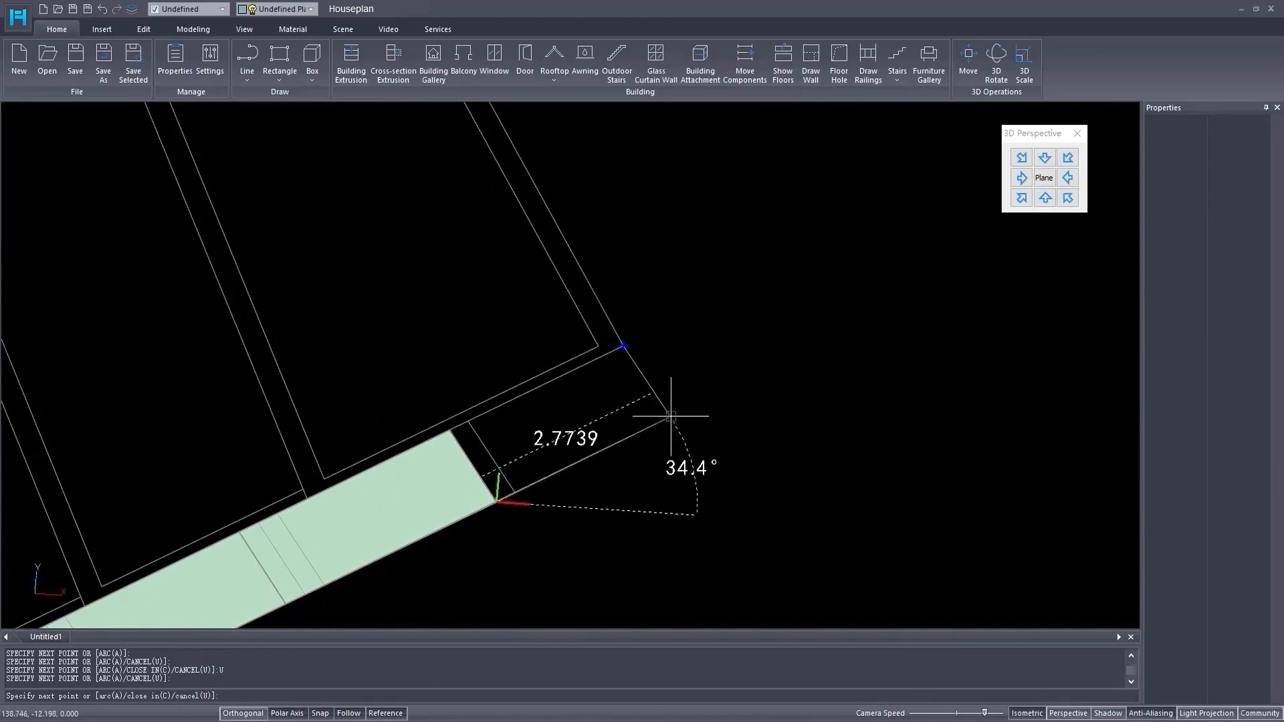
left_click(671, 416)
right_click(671, 415)
- Turn the first flight's polygon into Fixed Position Stairs with 6 steps, using the edge next to the ground as the stepping side
scroll(796, 295, "down", 4)
scroll(478, 447, "up", 4)
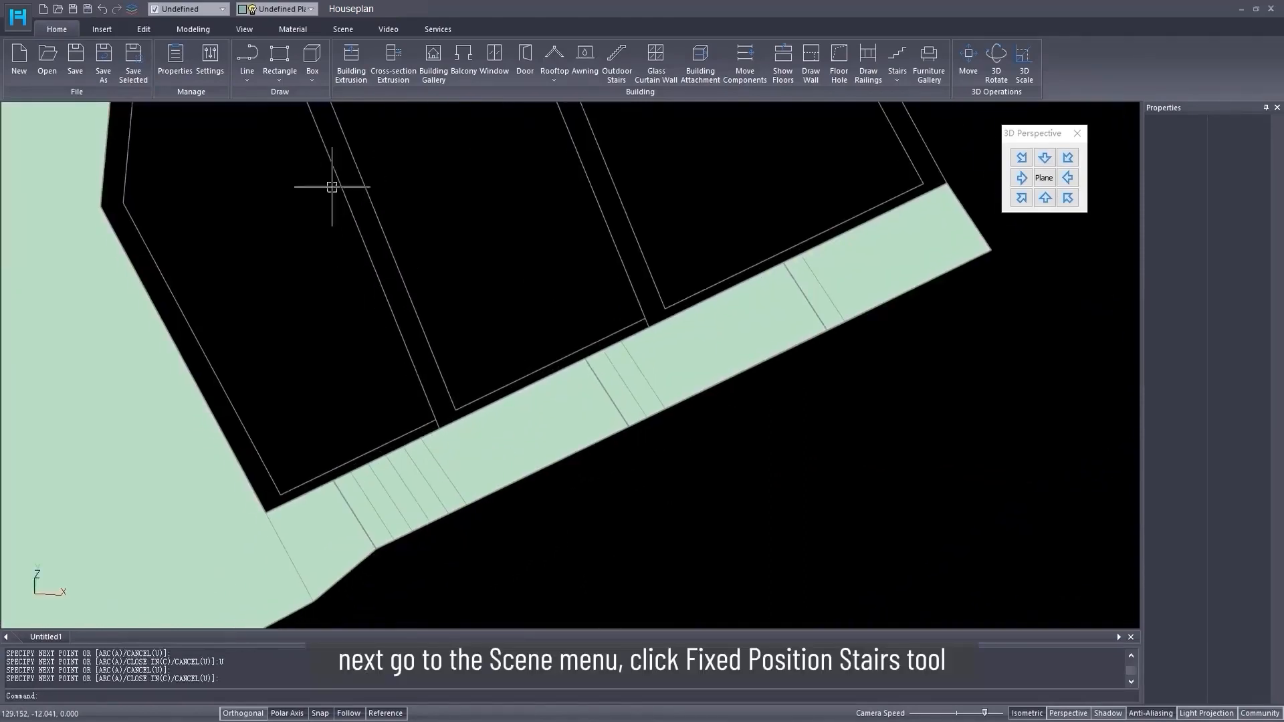
left_click(330, 30)
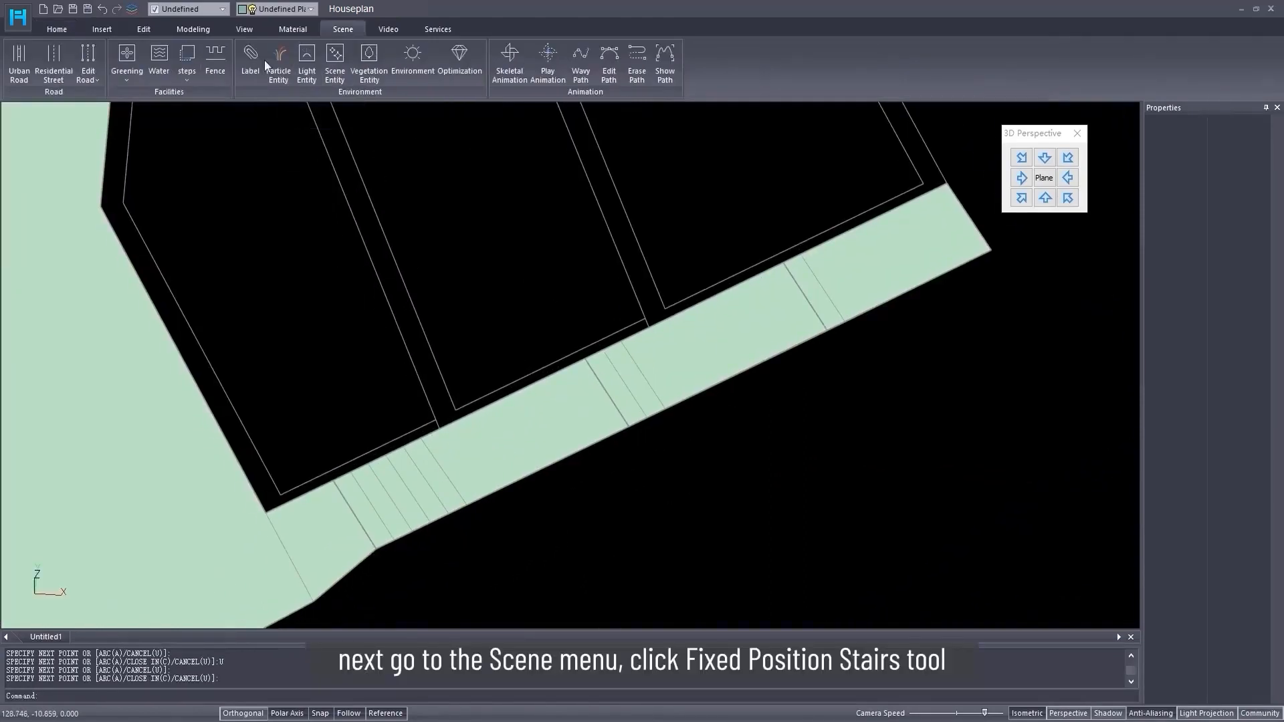
left_click(187, 81)
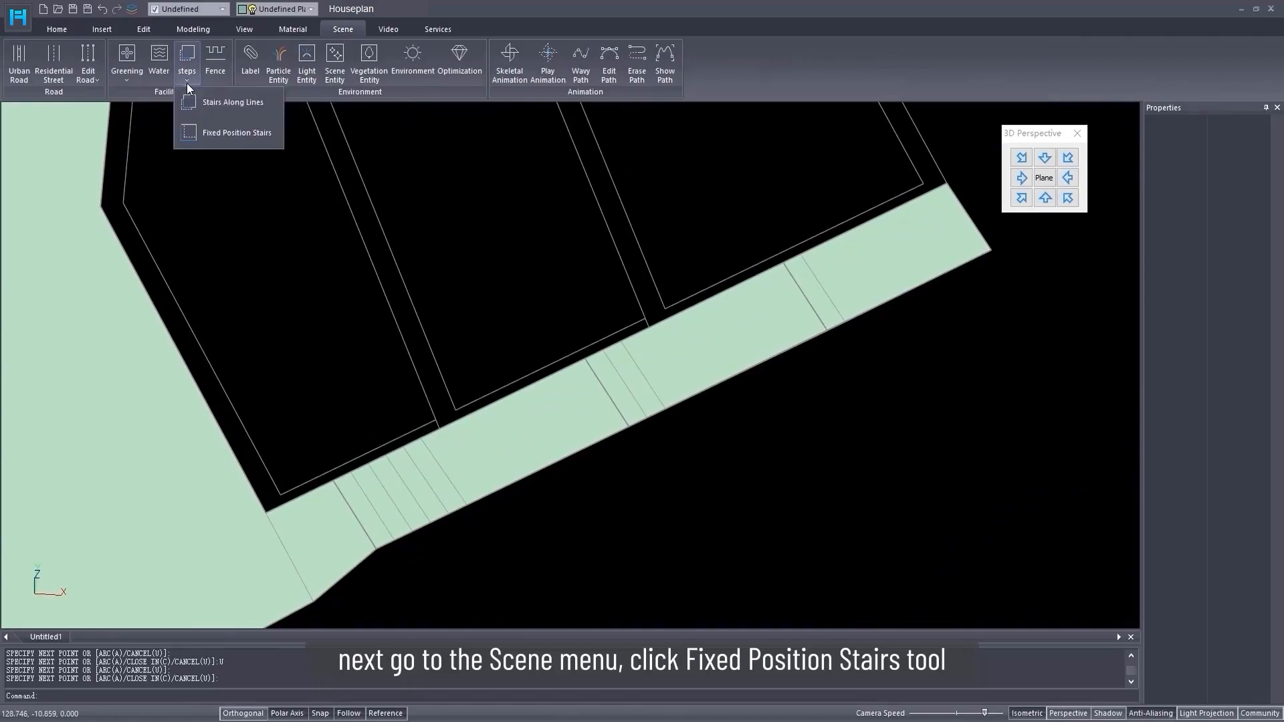
left_click(216, 133)
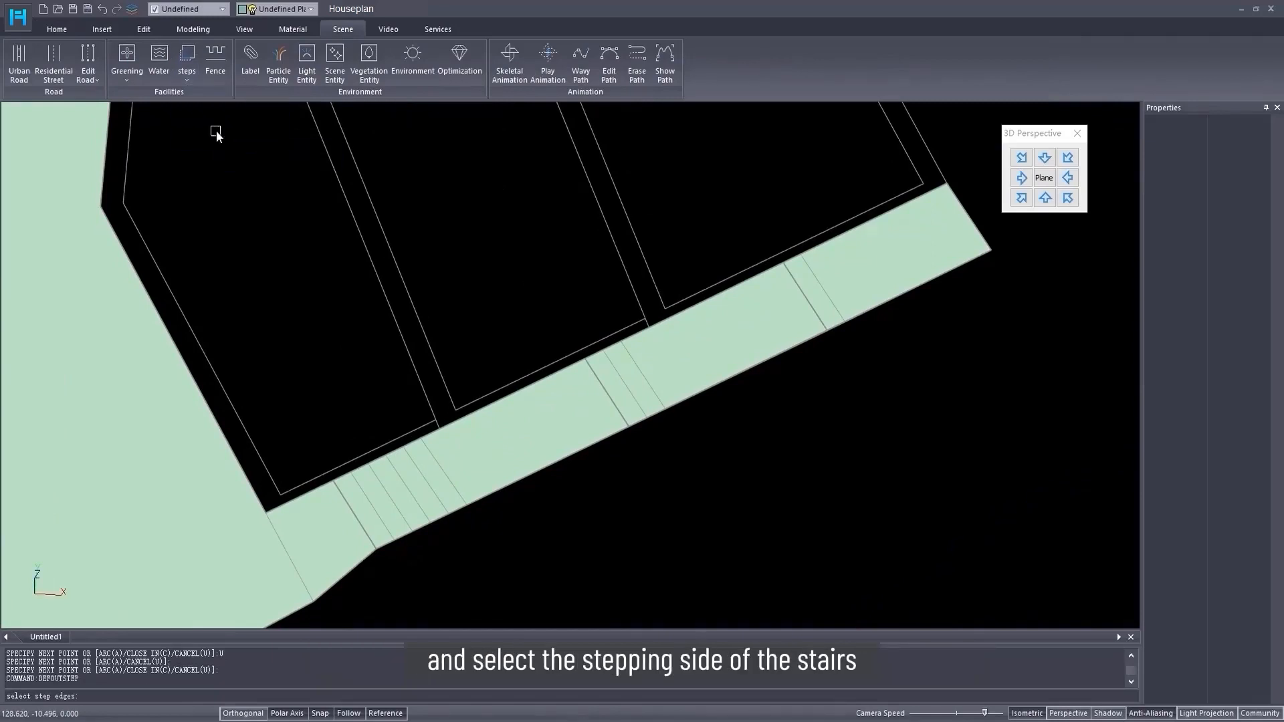
left_click(364, 511)
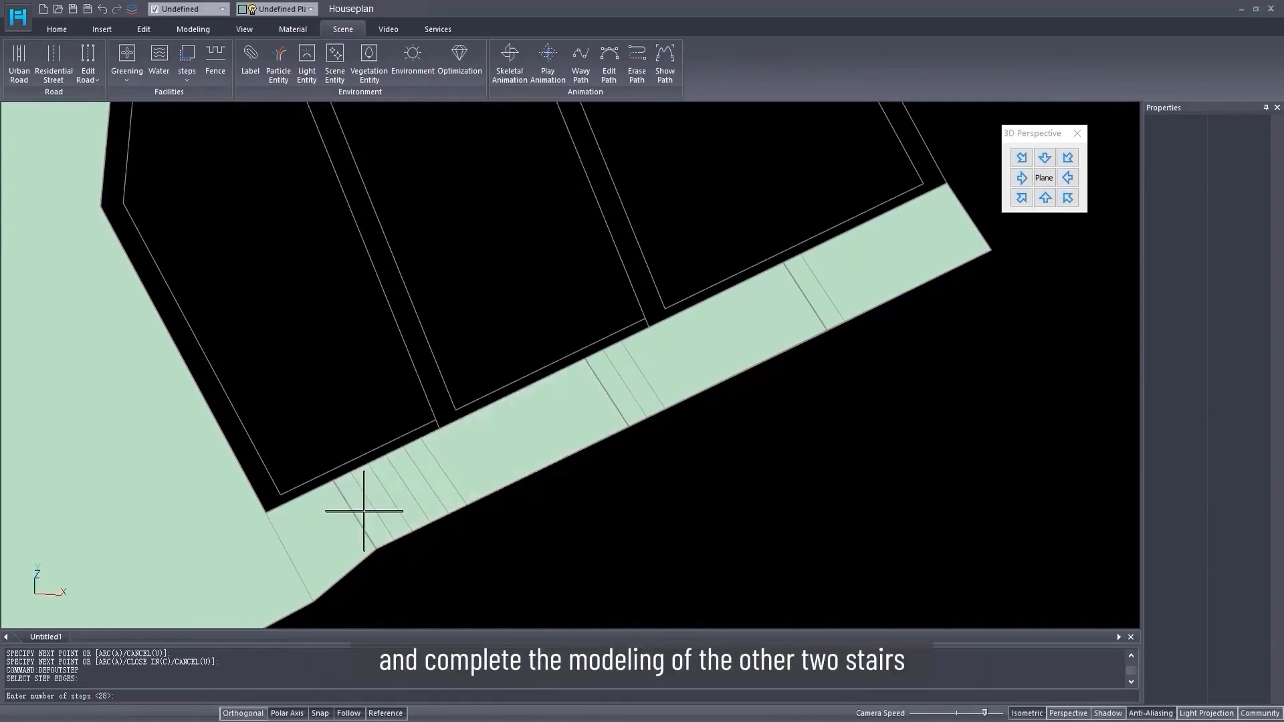
type("6")
key("Return")
- Create Fixed Position Stairs with 3 steps from the middle polygon, stepping up from the edge next to the first flight
middle_click_drag(508, 243, 223, 326)
left_click(186, 67)
left_click(212, 103)
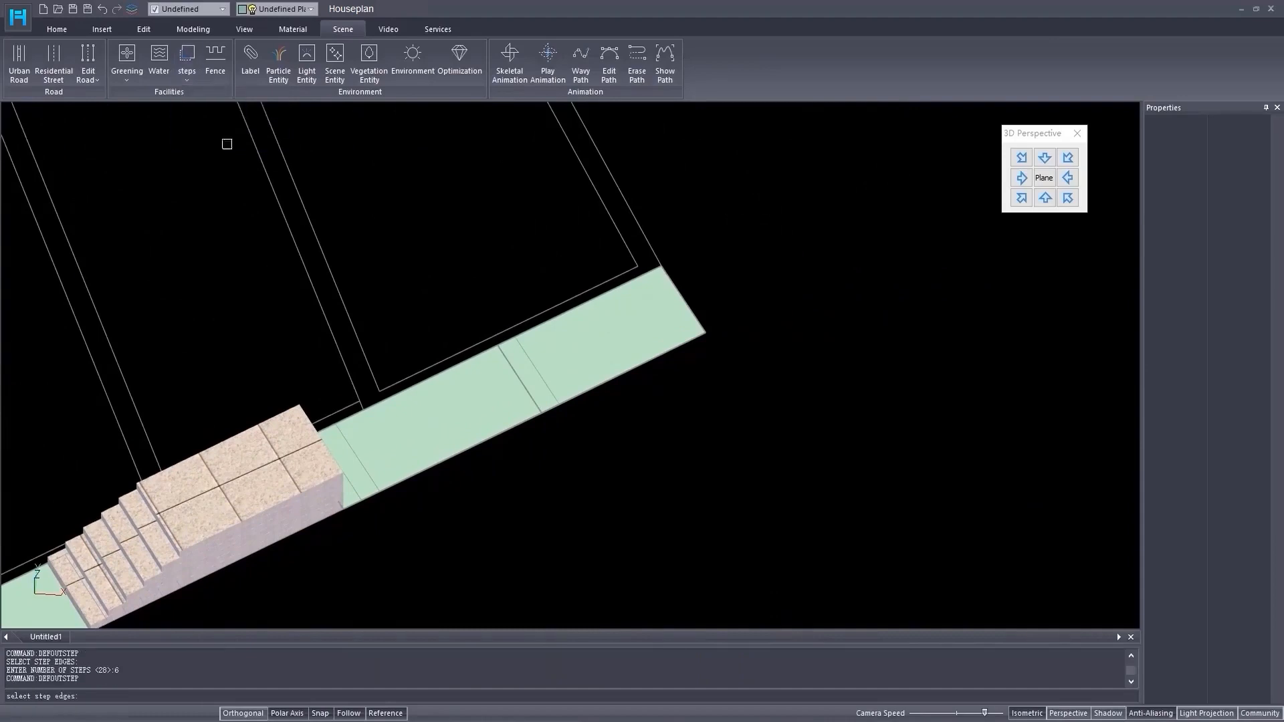
mouse_move(350, 462)
middle_mouse_down("shift")
mouse_move(249, 490)
mouse_move(349, 470)
middle_mouse_up("shift")
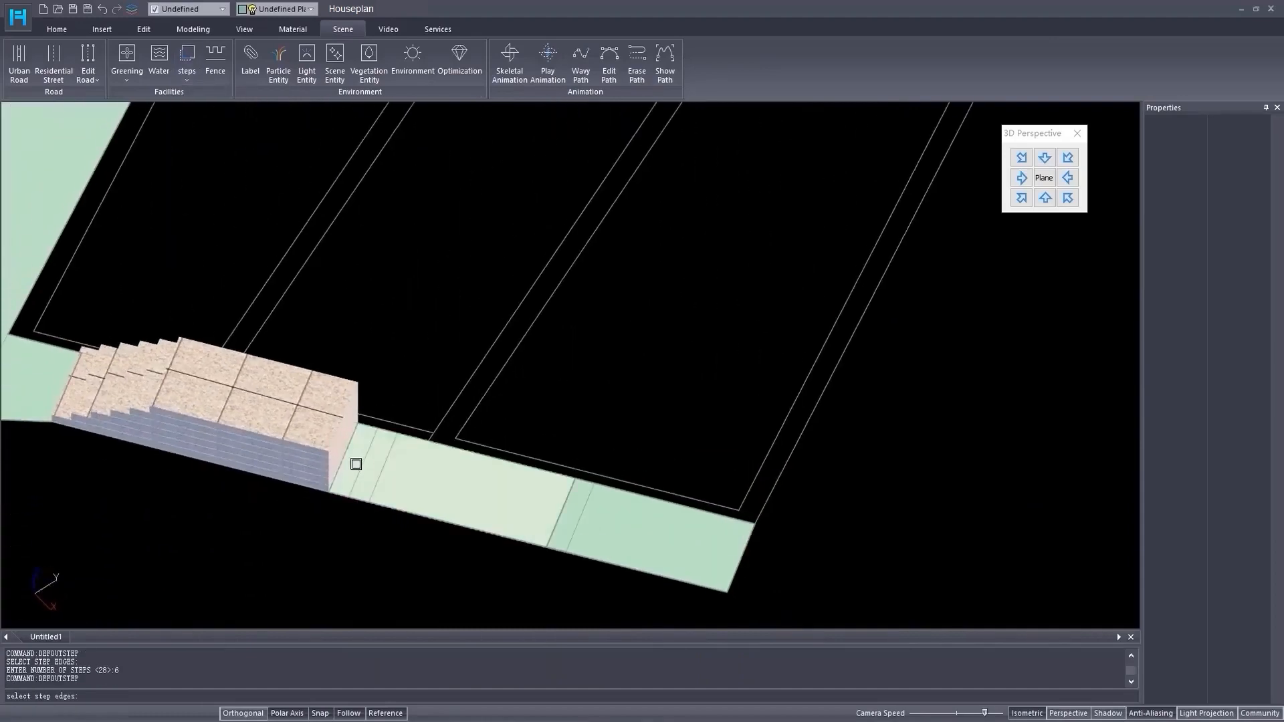
left_click(353, 462)
type("3")
key("Return")
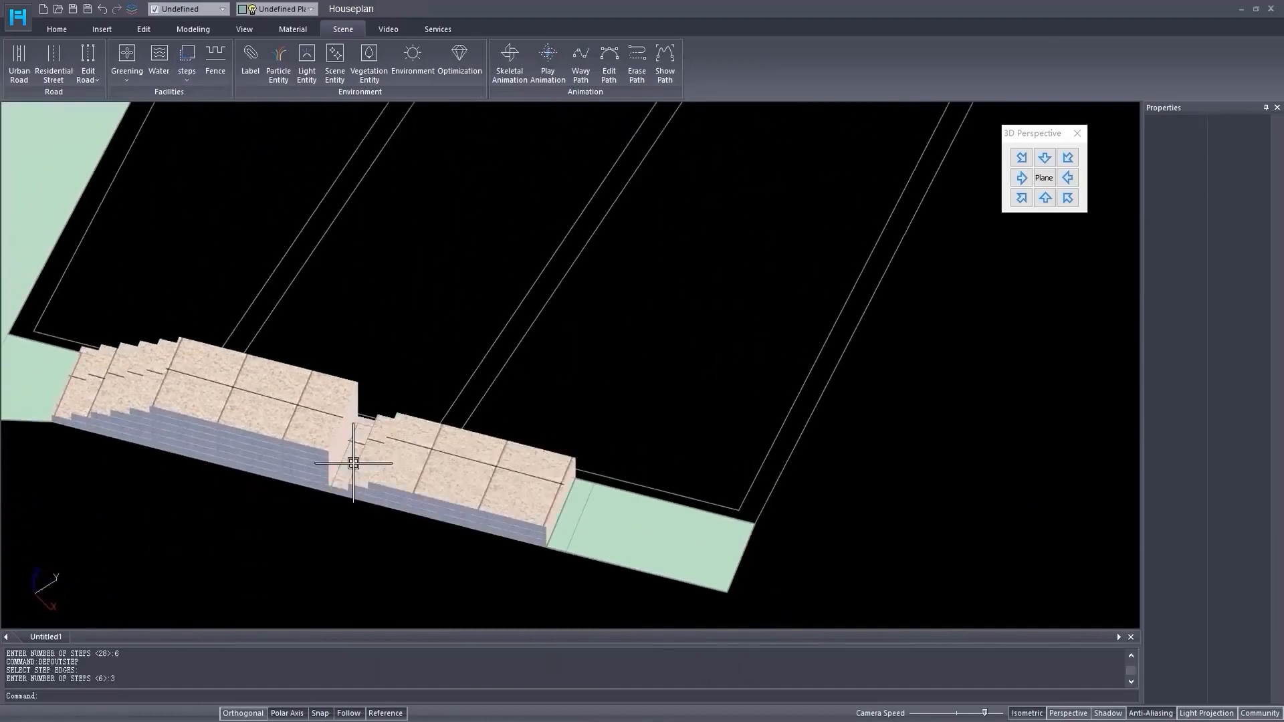
- Create Fixed Position Stairs with 2 steps from the last polygon, stepping up from the edge next to the middle flight
left_click(187, 81)
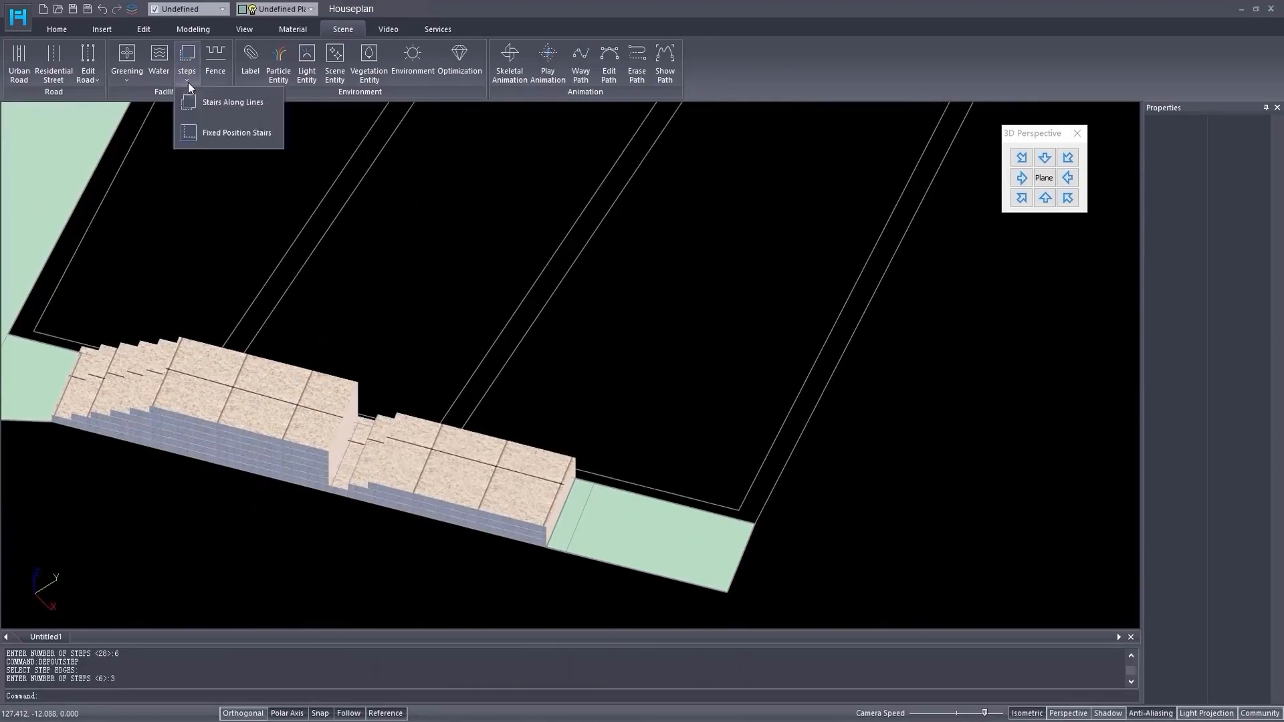
left_click(207, 133)
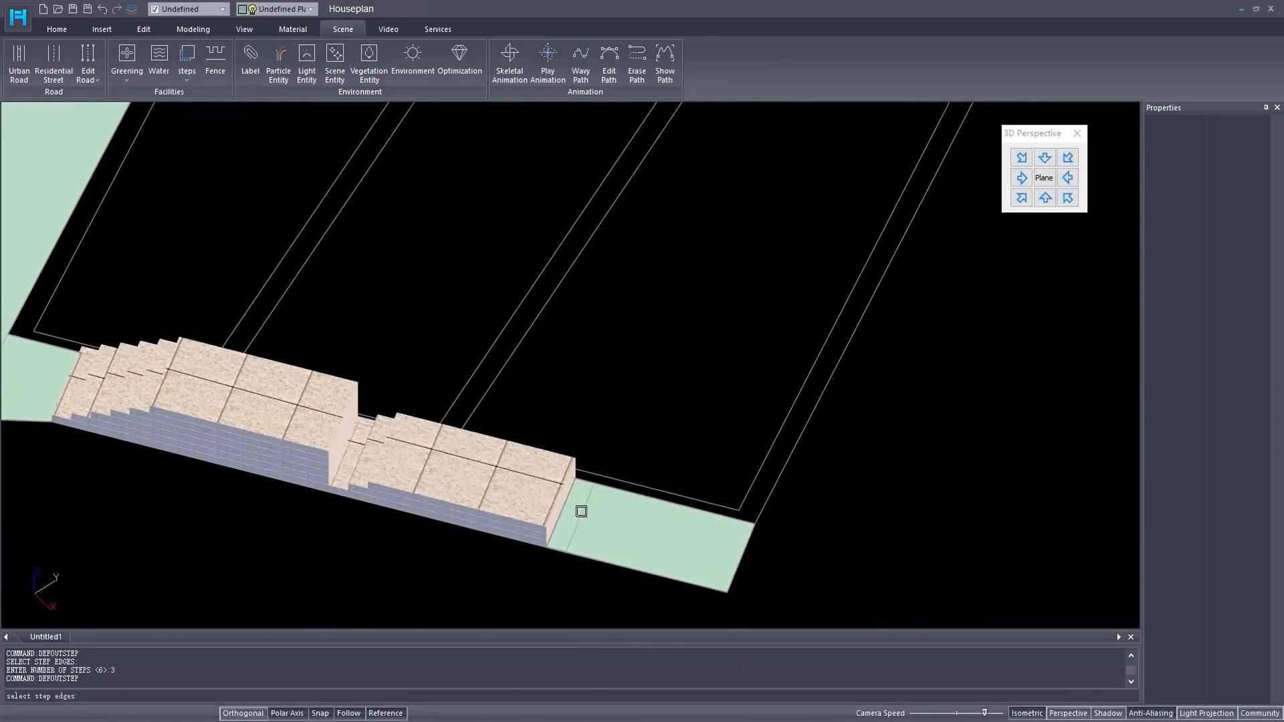
left_click(574, 512)
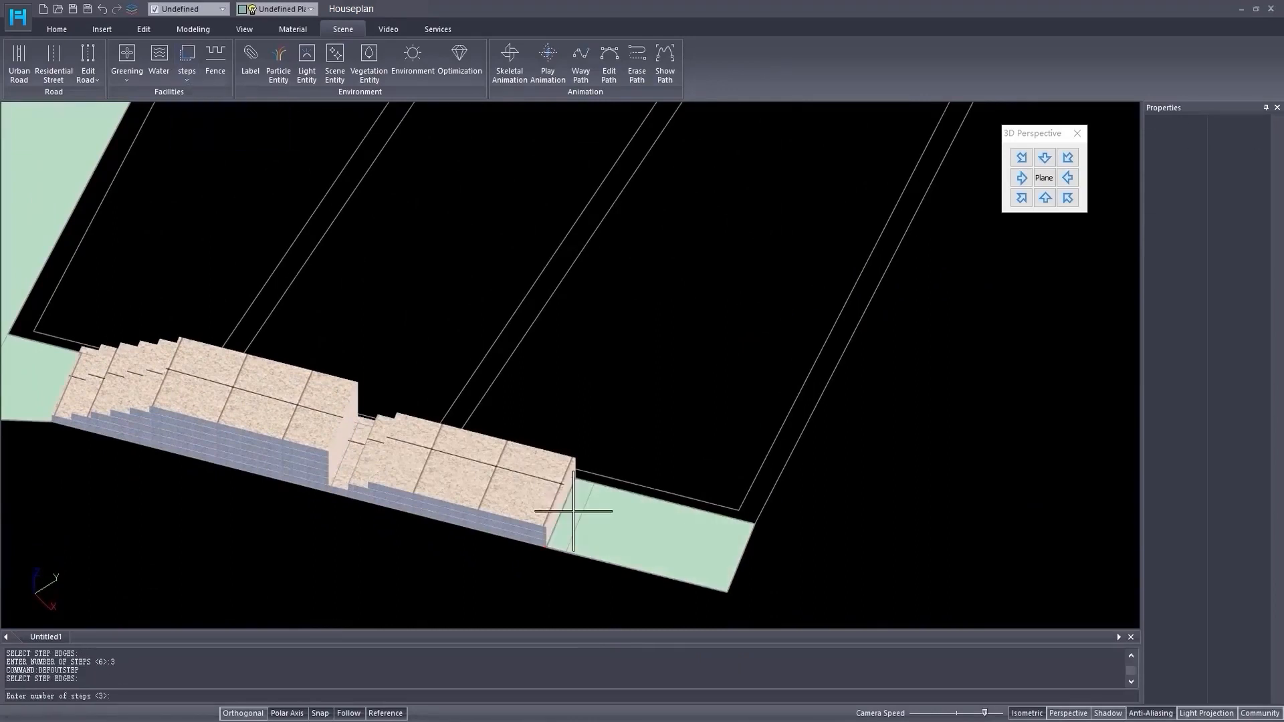
key("Return")
- Move the middle stair flight up along the Z axis so its base sits level with the first flight's top
scroll(573, 512, "down", 2)
middle_click_drag(448, 531, 601, 479)
left_click(601, 478)
scroll(575, 510, "up", 2)
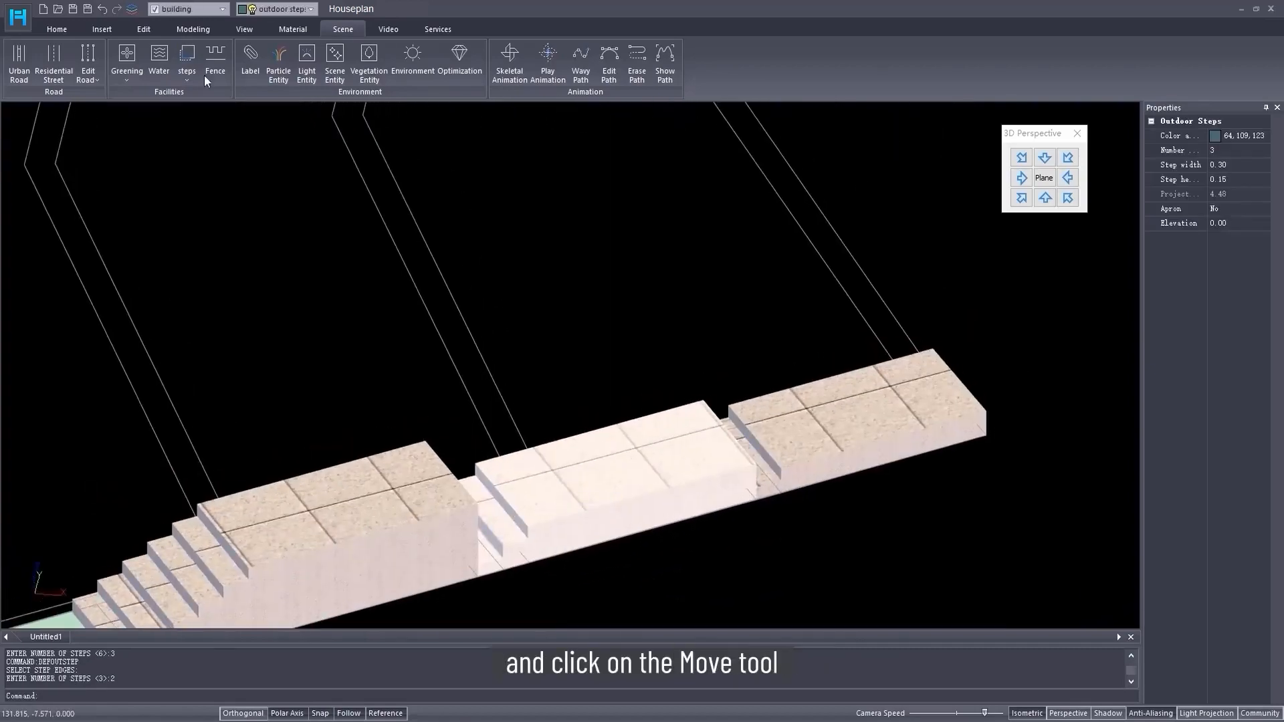
left_click(57, 29)
left_click(968, 66)
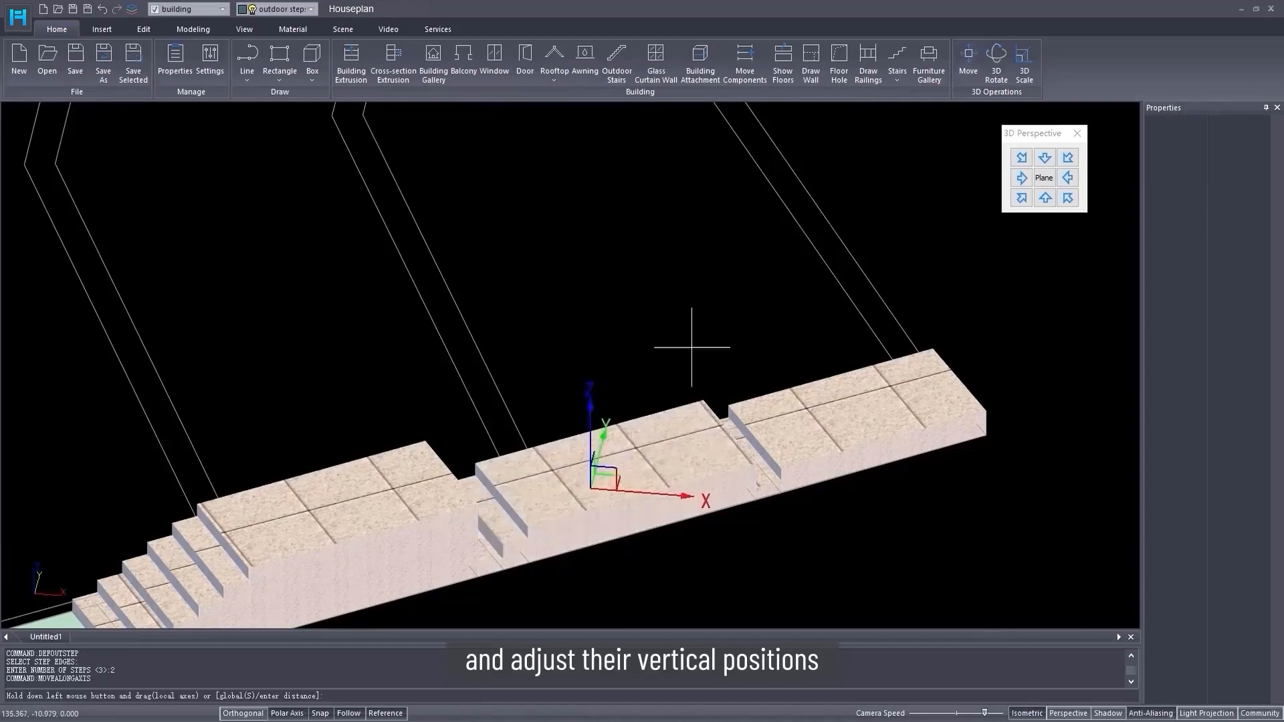
left_click(517, 566)
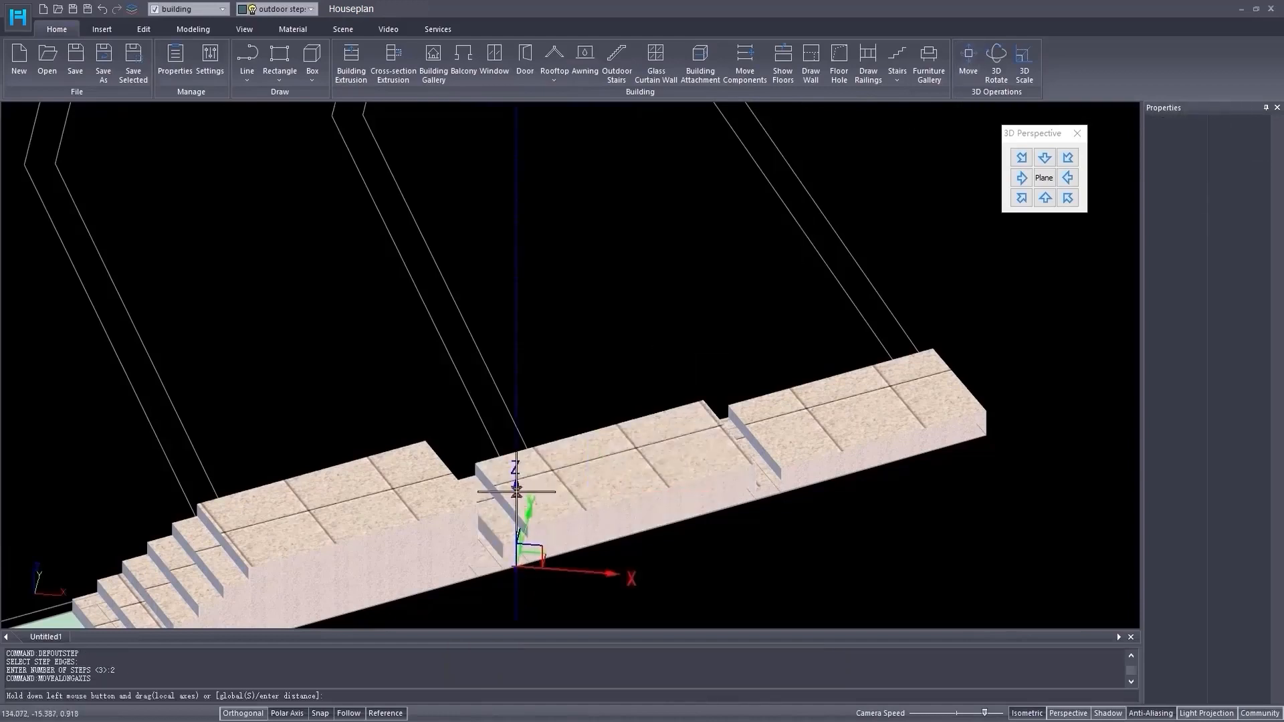
left_click_drag(516, 493, 478, 500)
- Move the last stair flight vertically up so its base sits level with the middle flight's top
left_click(795, 442)
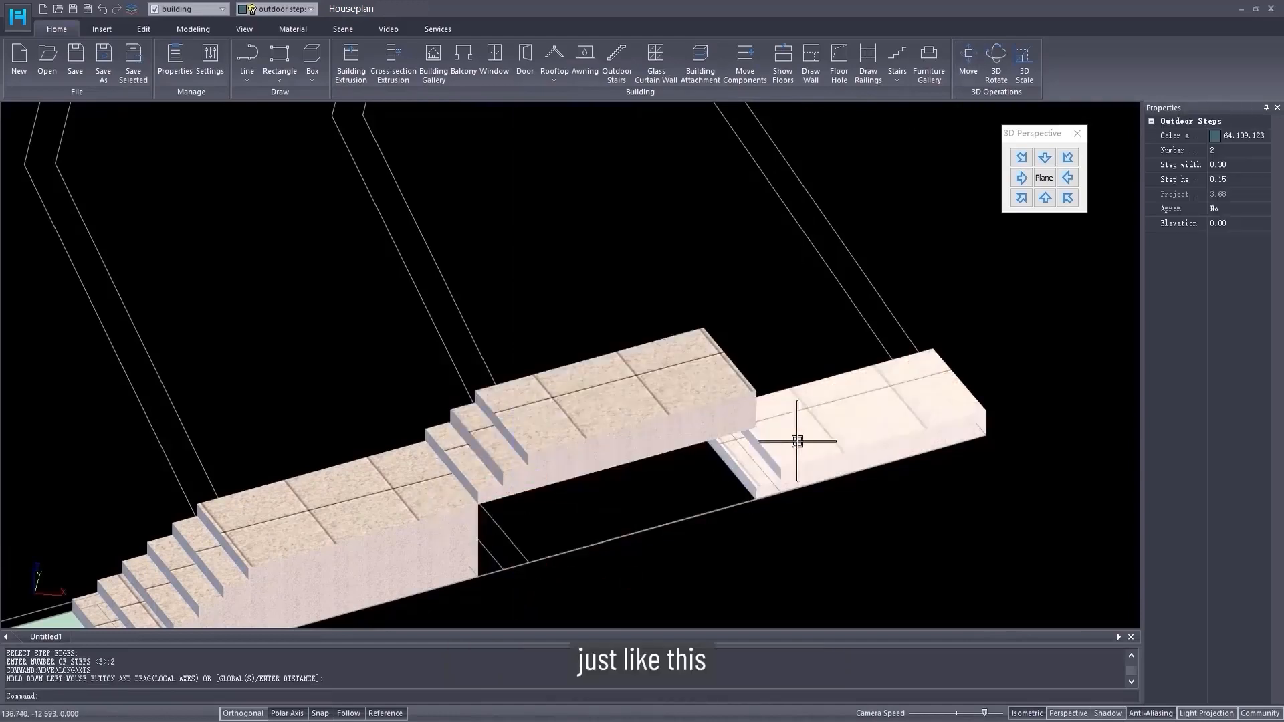
middle_click_drag(832, 415, 618, 480)
key("Return")
left_click(560, 558)
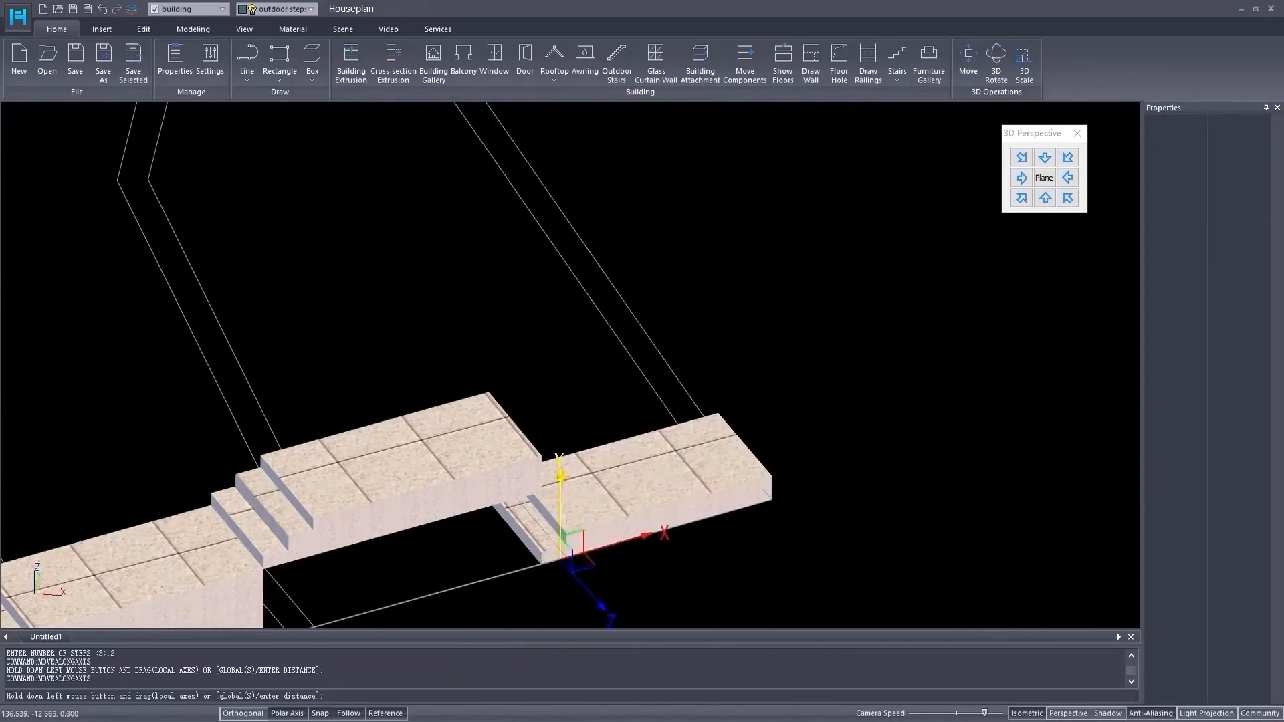
left_click_drag(559, 475, 476, 459)
- Hide the three Fixed Position Stairs flights beside the terrace
scroll(365, 493, "down", 5)
scroll(524, 447, "up", 1)
middle_click_drag(364, 496, 540, 402)
scroll(629, 302, "down", 3)
middle_click_drag(629, 302, 616, 460)
left_click(556, 543)
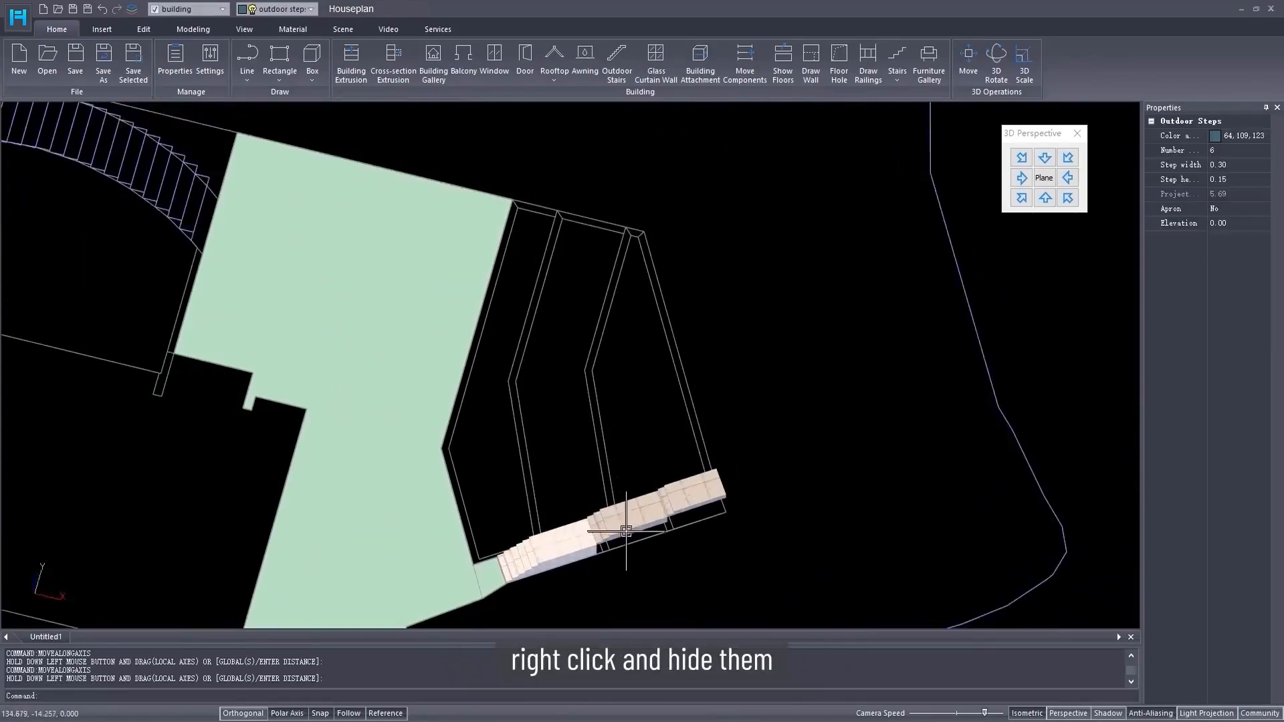
left_click(628, 524)
right_click(595, 530)
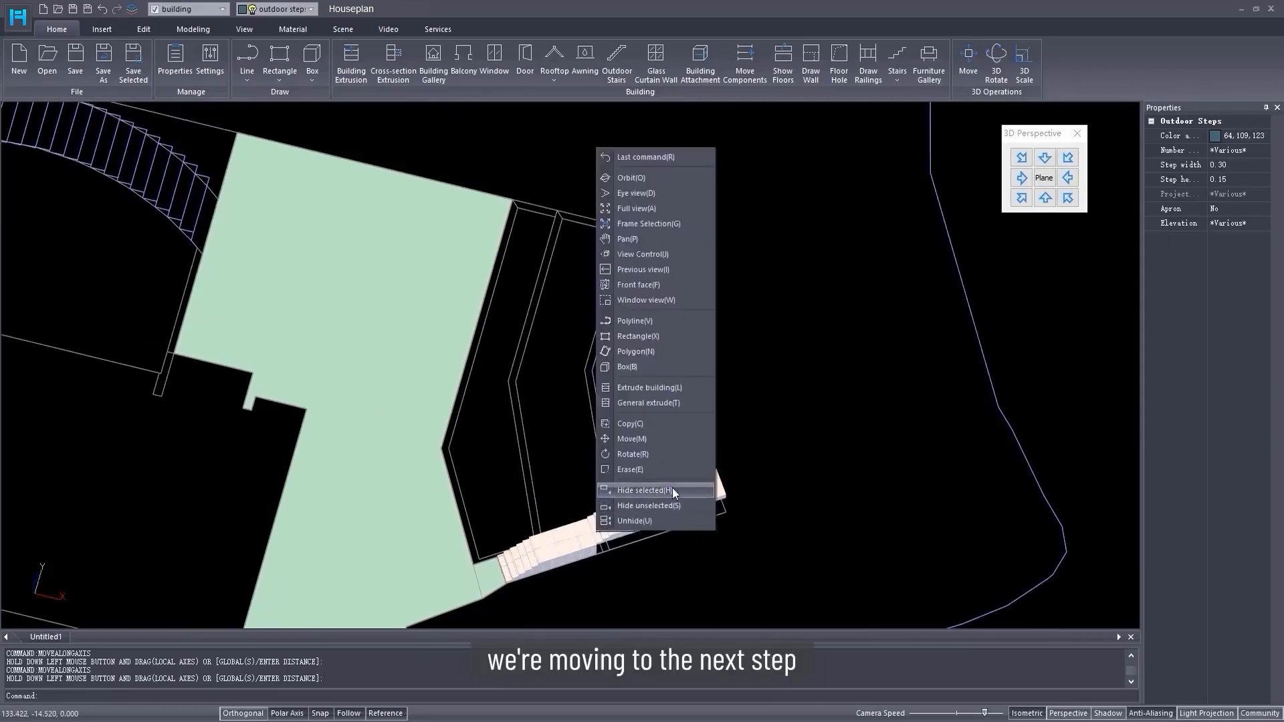
left_click(672, 488)
- Draw a polygon outlining the first flower pool, snapping to the plan corners directly beside the green area
scroll(519, 450, "up", 1)
middle_click_drag(518, 450, 573, 456)
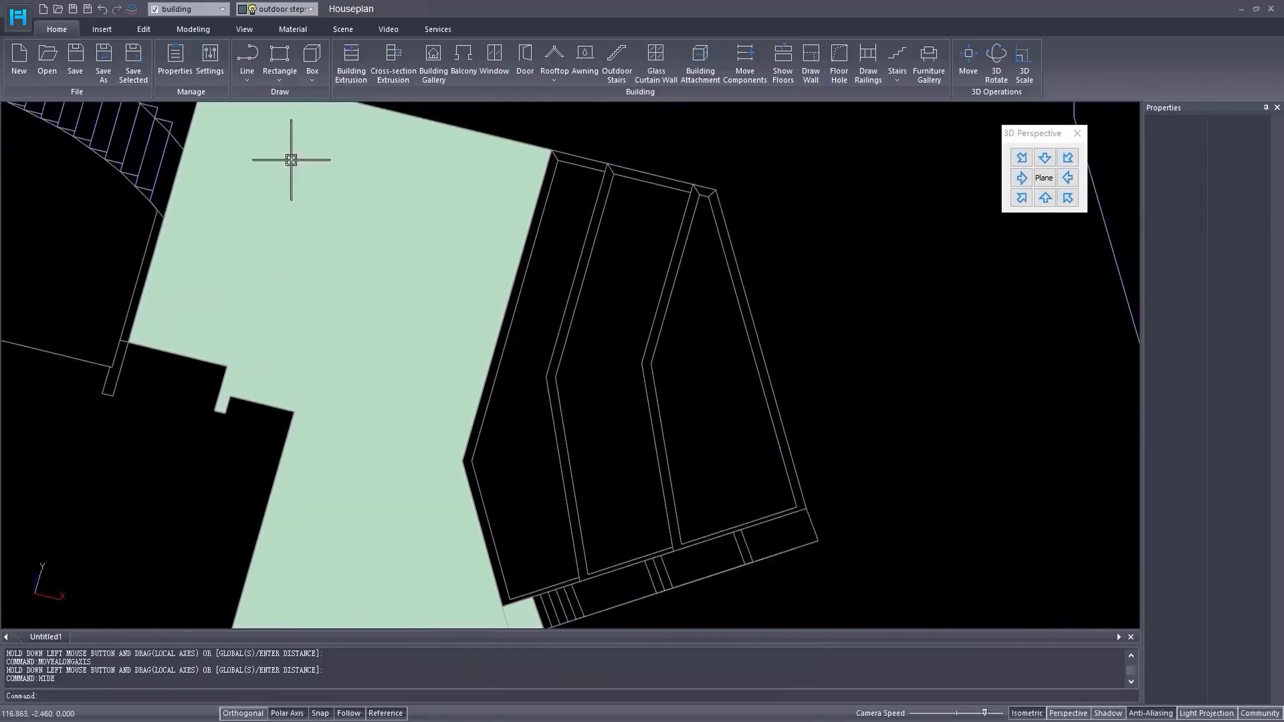
left_click(280, 80)
left_click(309, 141)
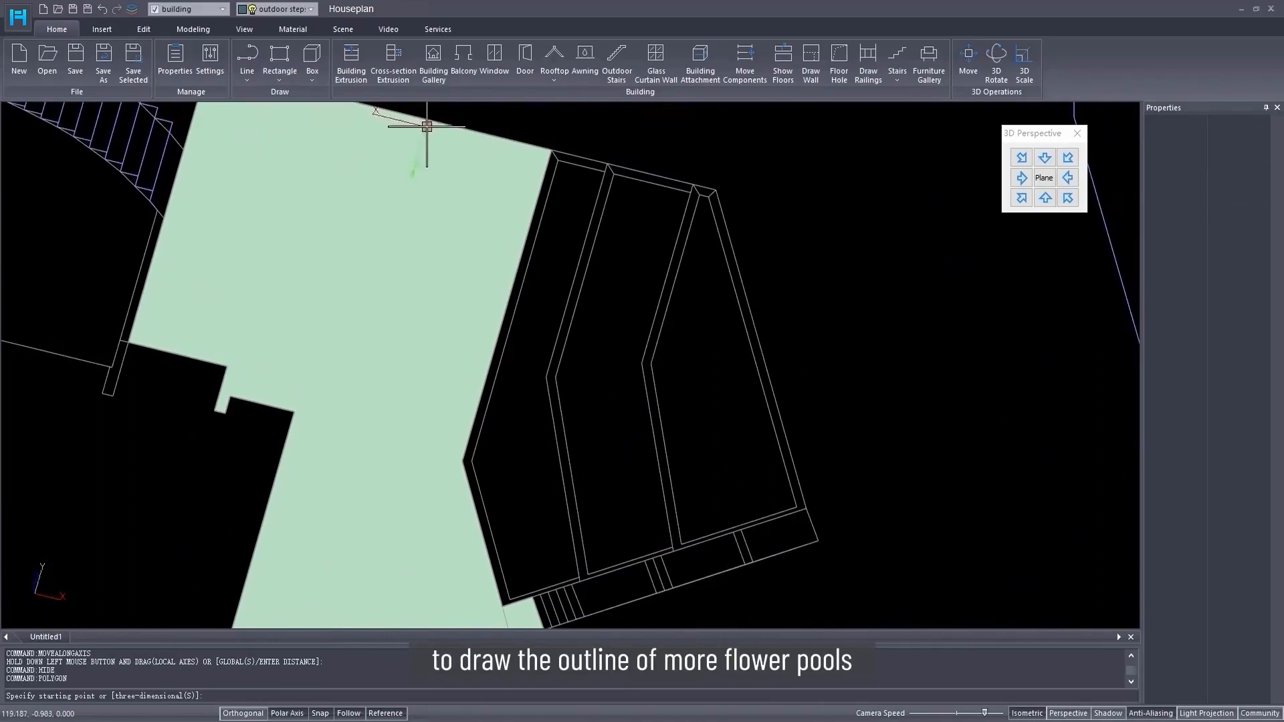
left_click(606, 163)
left_click(552, 152)
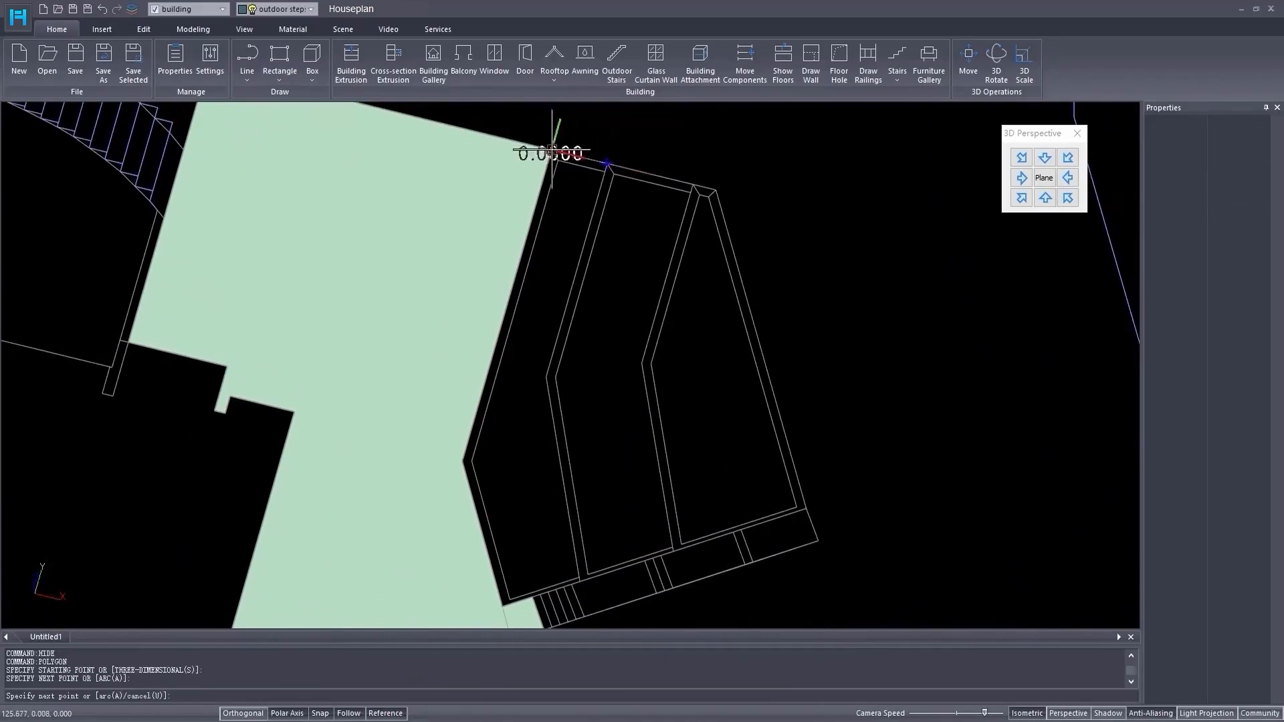
left_click(462, 462)
left_click(503, 605)
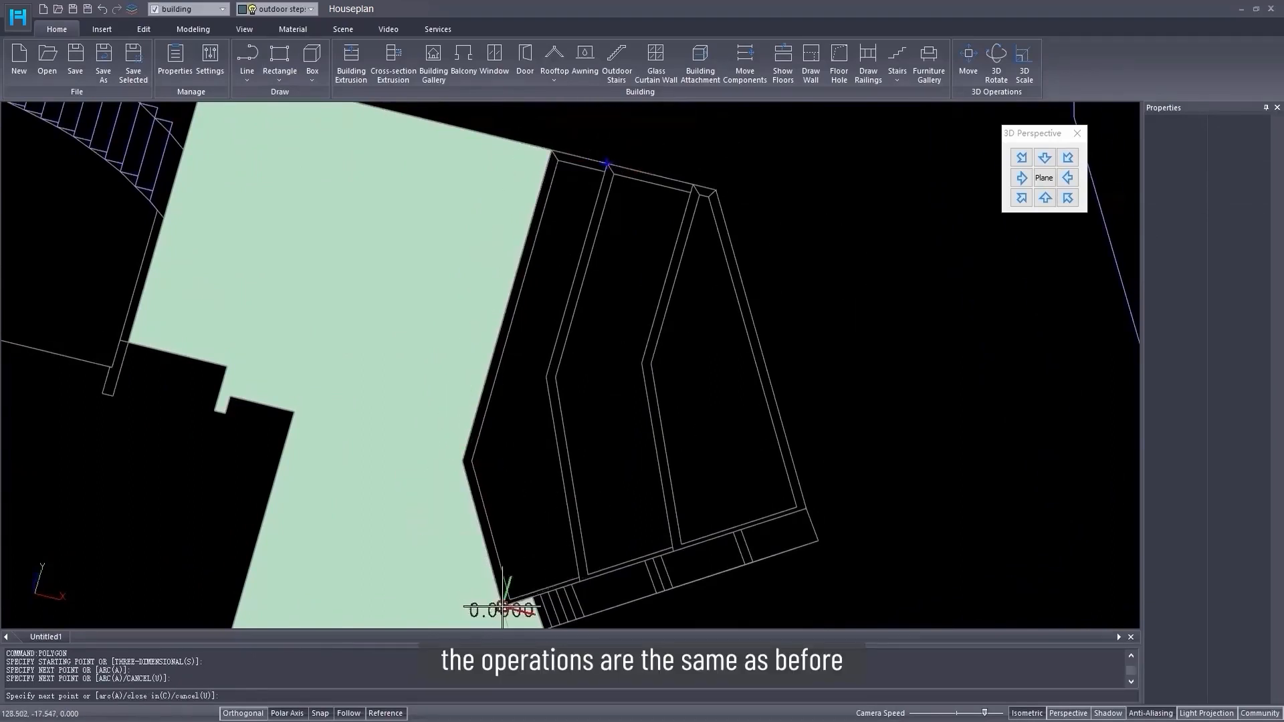
left_click(547, 377)
key("space")
- Draw a polygon outlining the middle flower pool, following the plan corners next to the first outline
middle_click_drag(646, 202, 558, 181)
key("space")
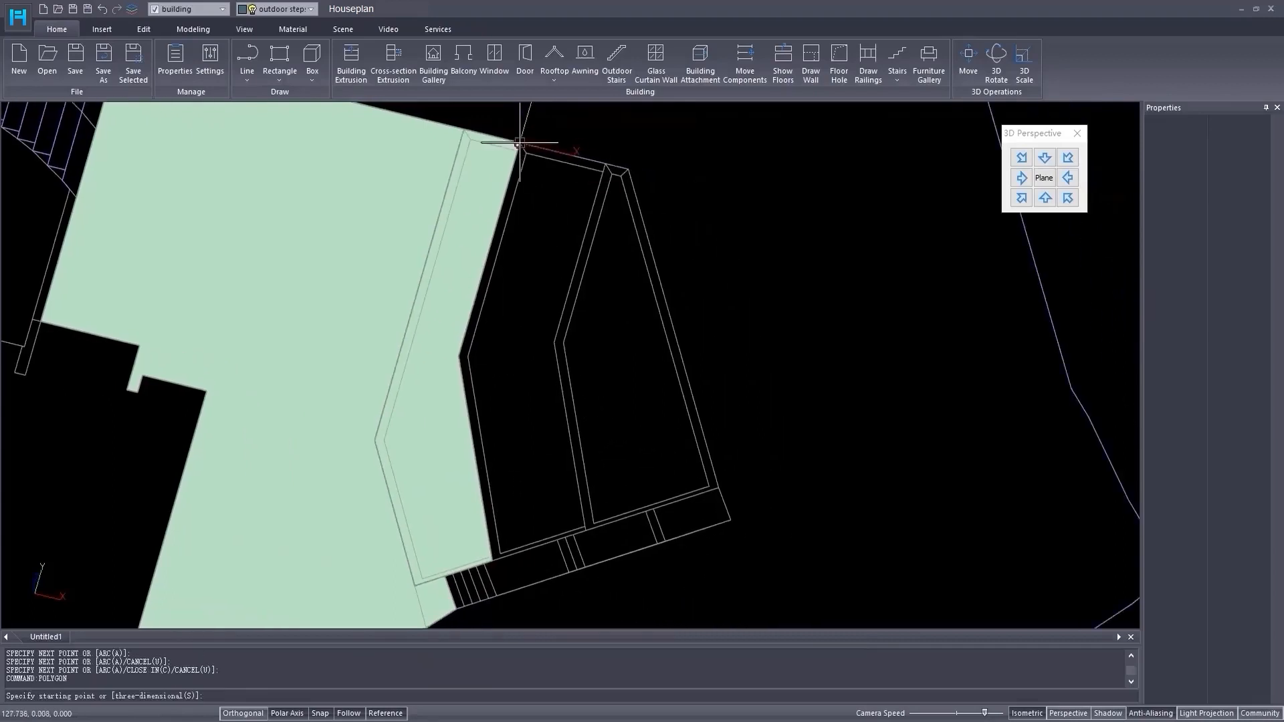
left_click(519, 142)
left_click(460, 356)
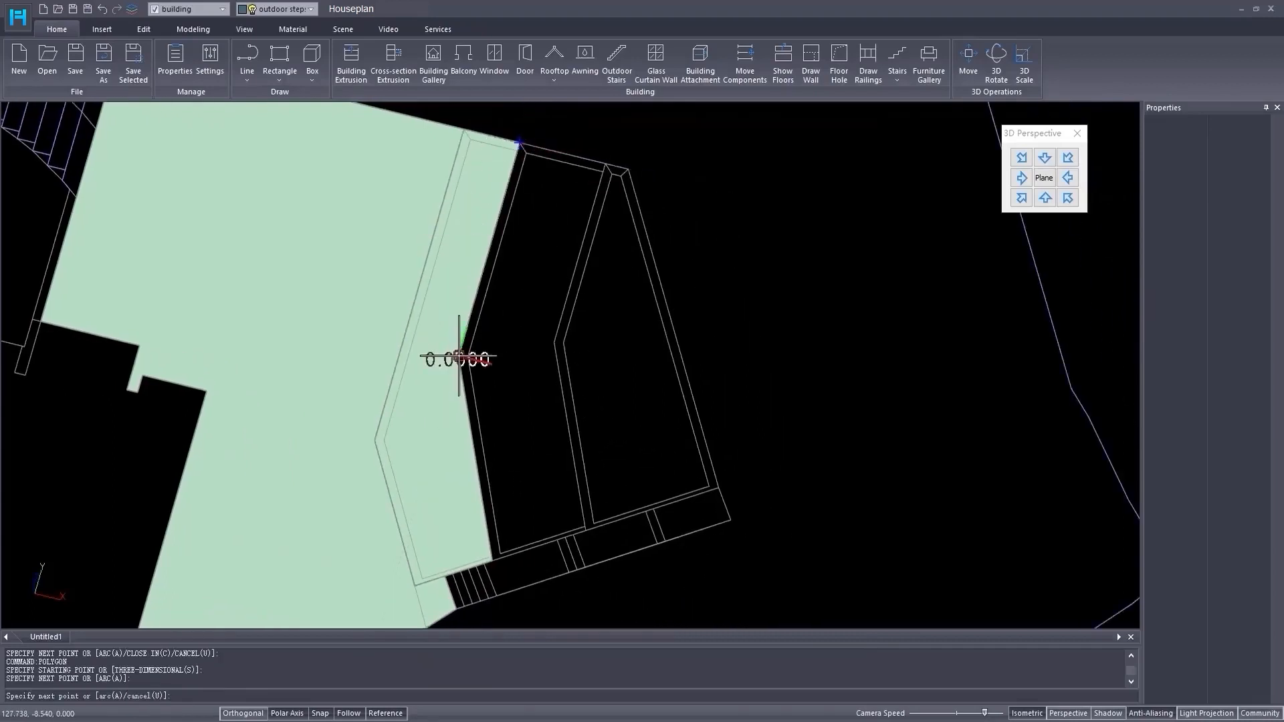
left_click(491, 560)
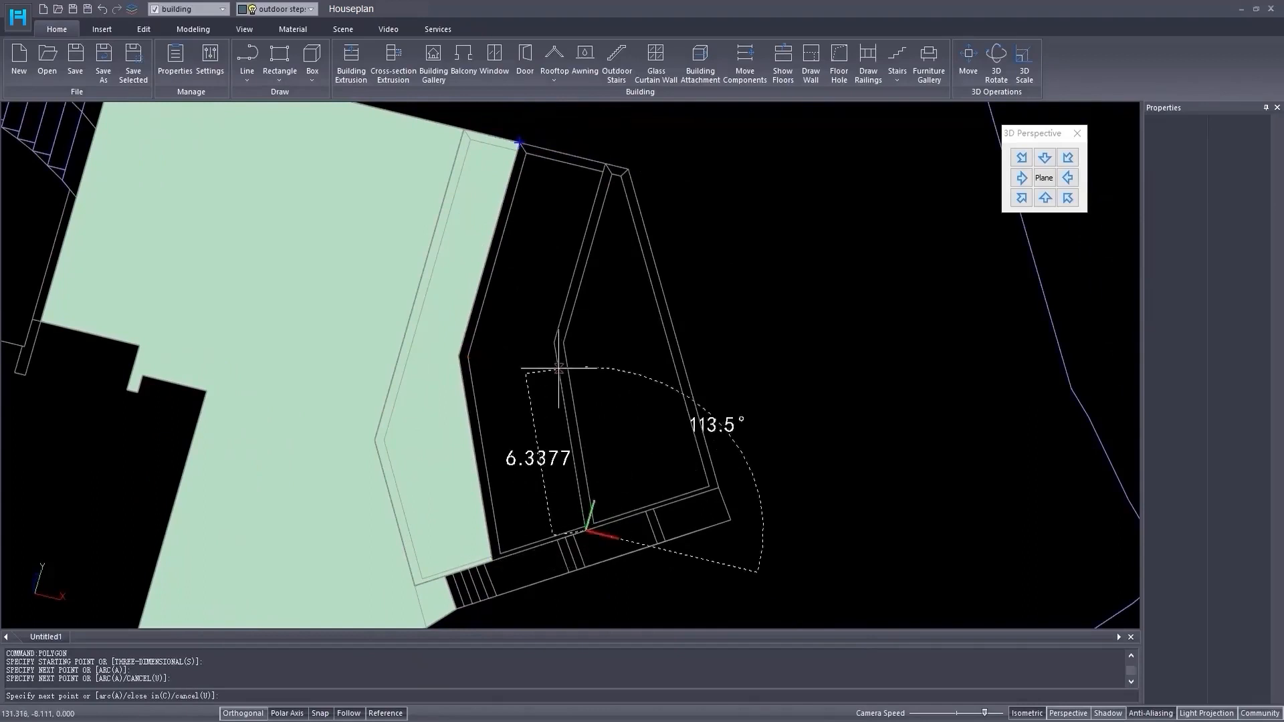
left_click(556, 343)
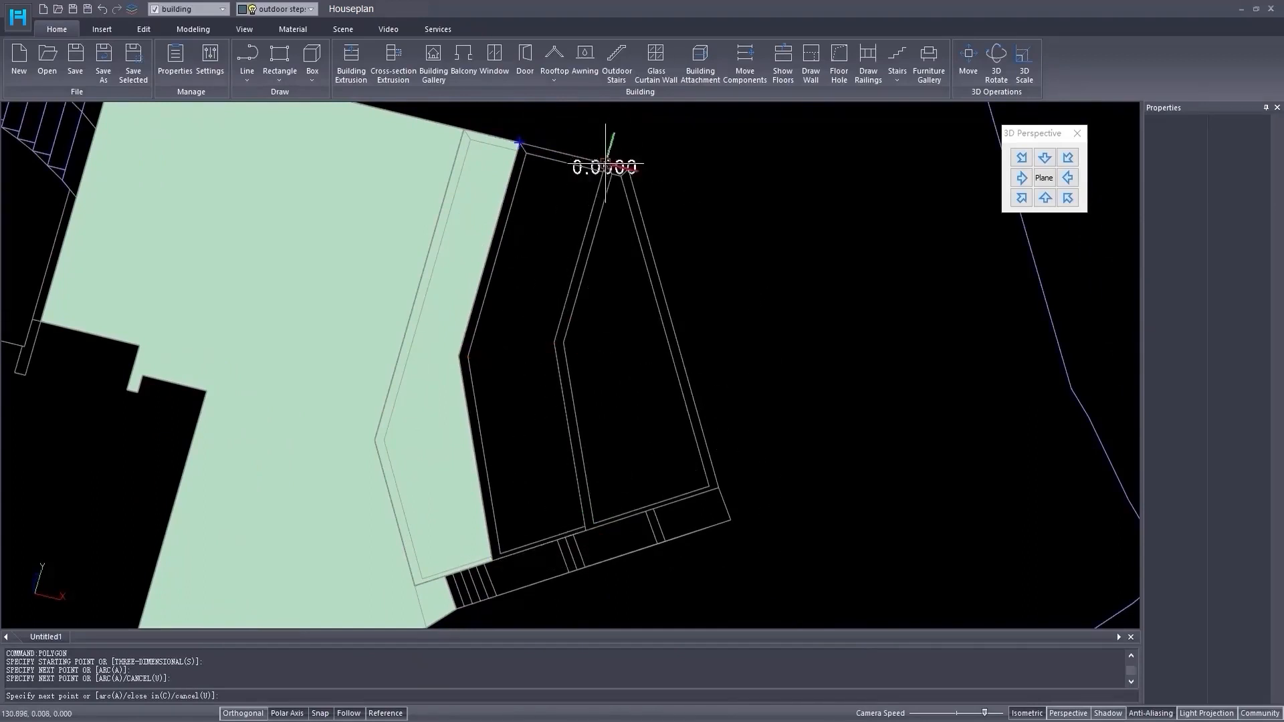
key("space")
- Draw a polygon outlining the outermost flower pool, following the plan's remaining corners beside the middle outline
middle_click_drag(601, 239, 495, 254)
key("space")
left_click(500, 179)
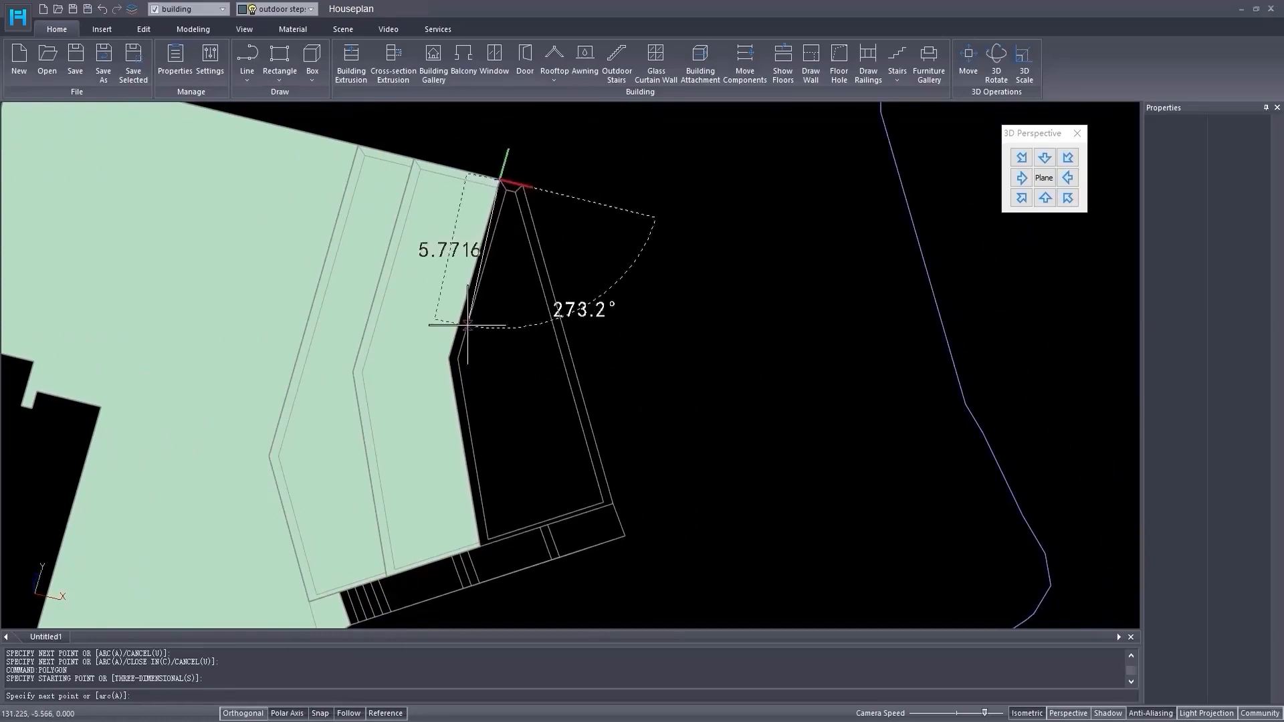
left_click(451, 360)
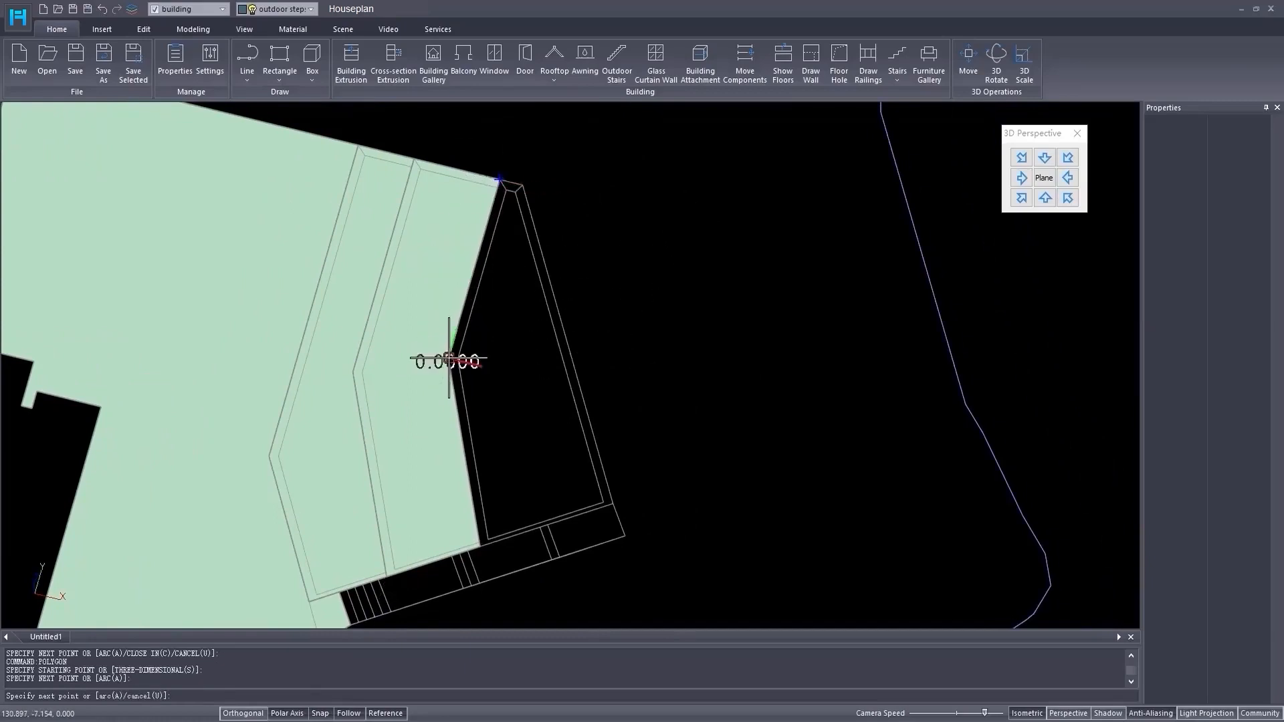
left_click(481, 546)
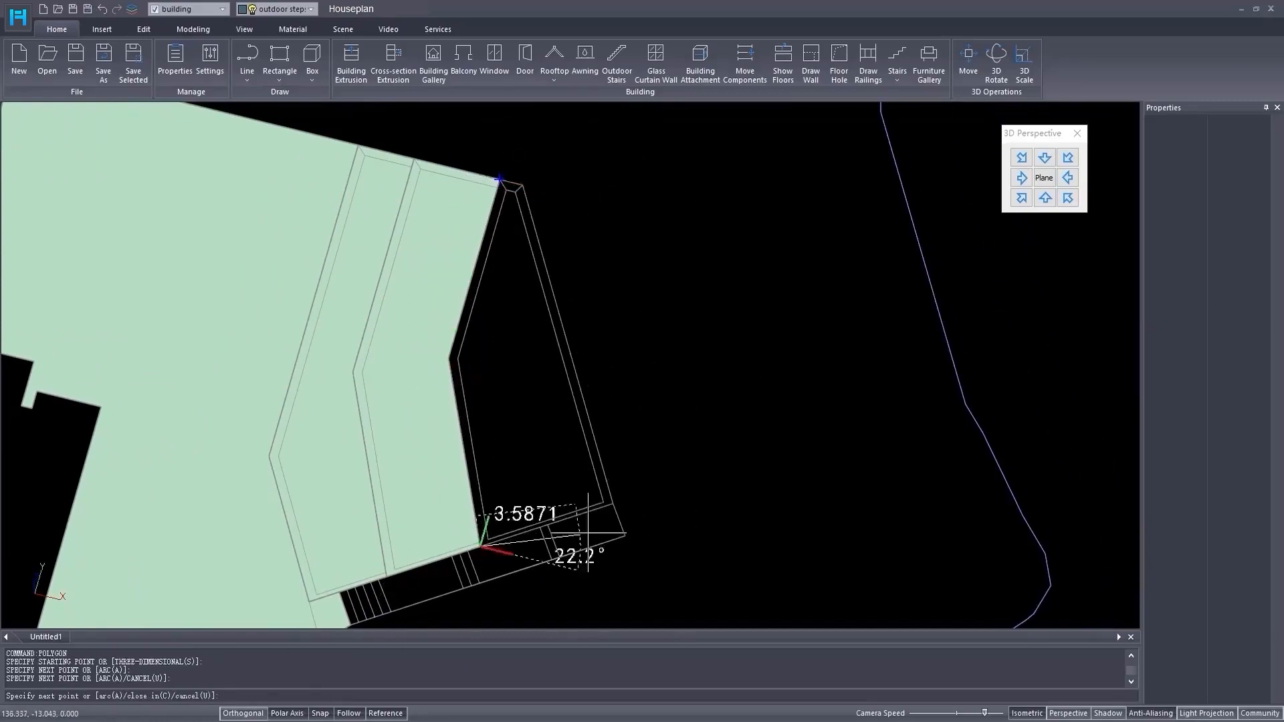
left_click(613, 507)
key("space")
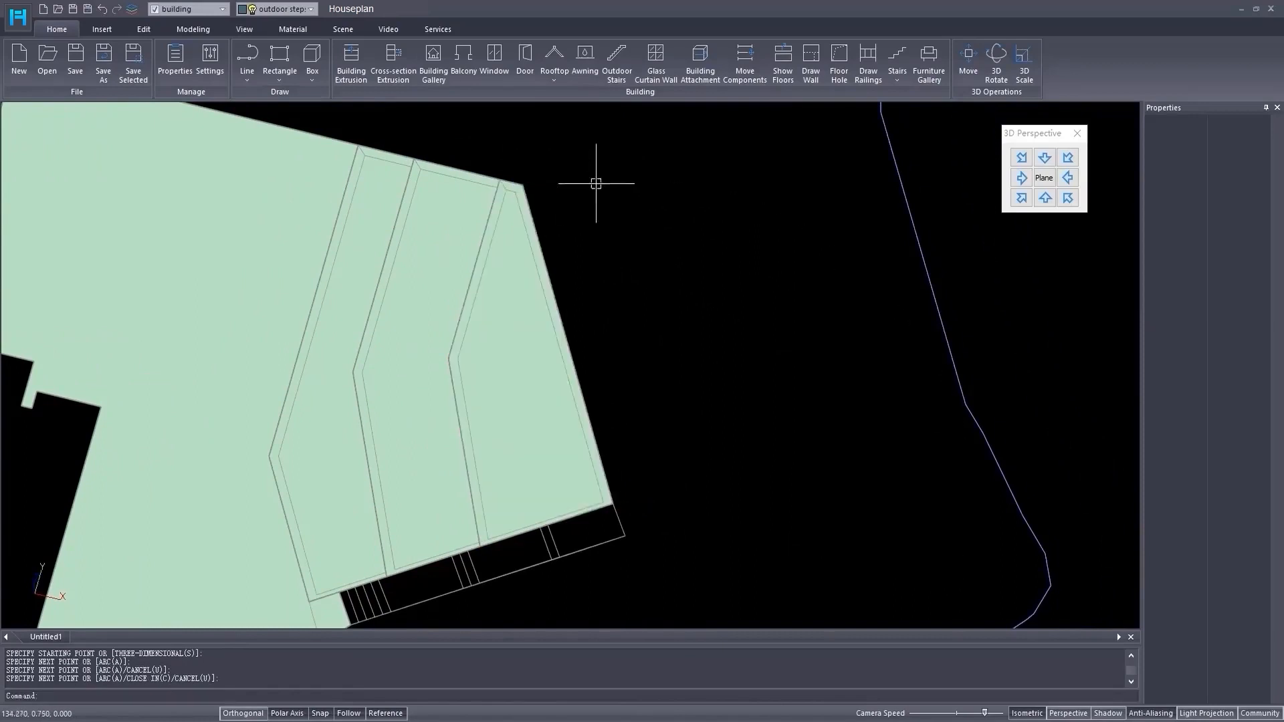
- Convert the three new polygon outlines into flower pools
scroll(574, 265, "down", 3)
mouse_move(510, 373)
middle_mouse_down()
mouse_move(571, 332)
mouse_move(518, 351)
middle_mouse_up()
scroll(527, 356, "up", 4)
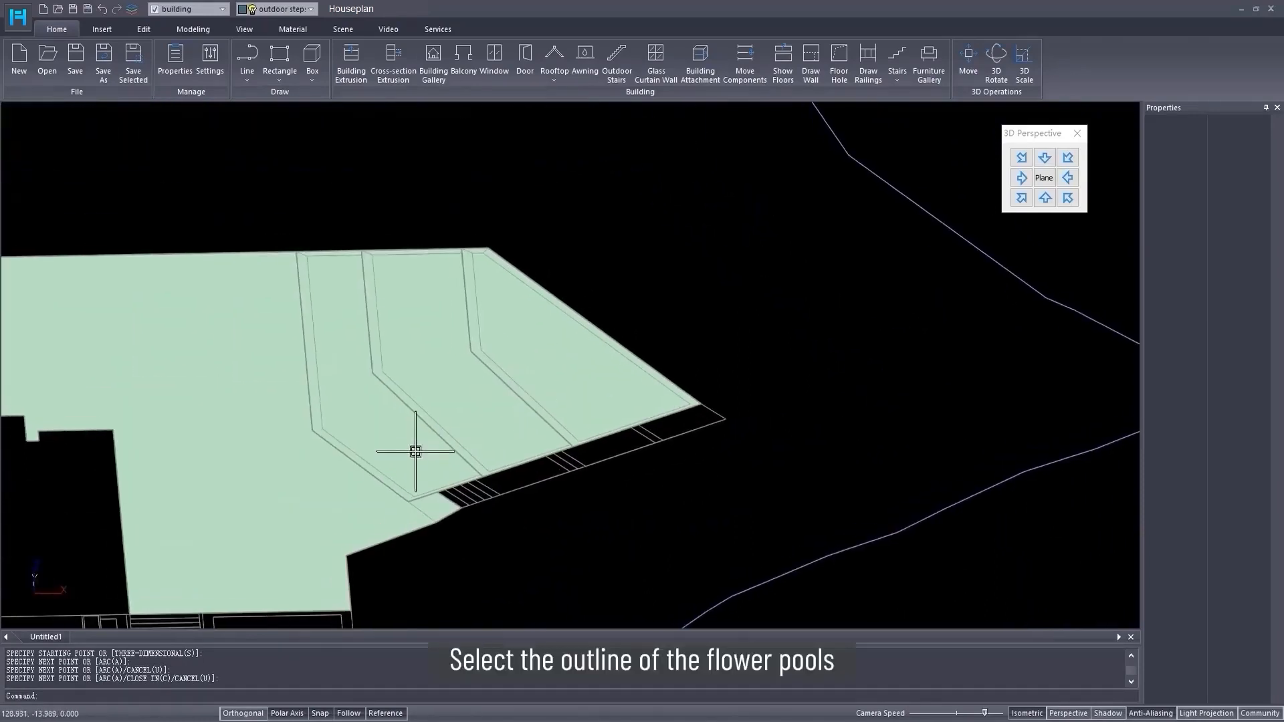
left_click(415, 452)
left_click(468, 385)
left_click(553, 367)
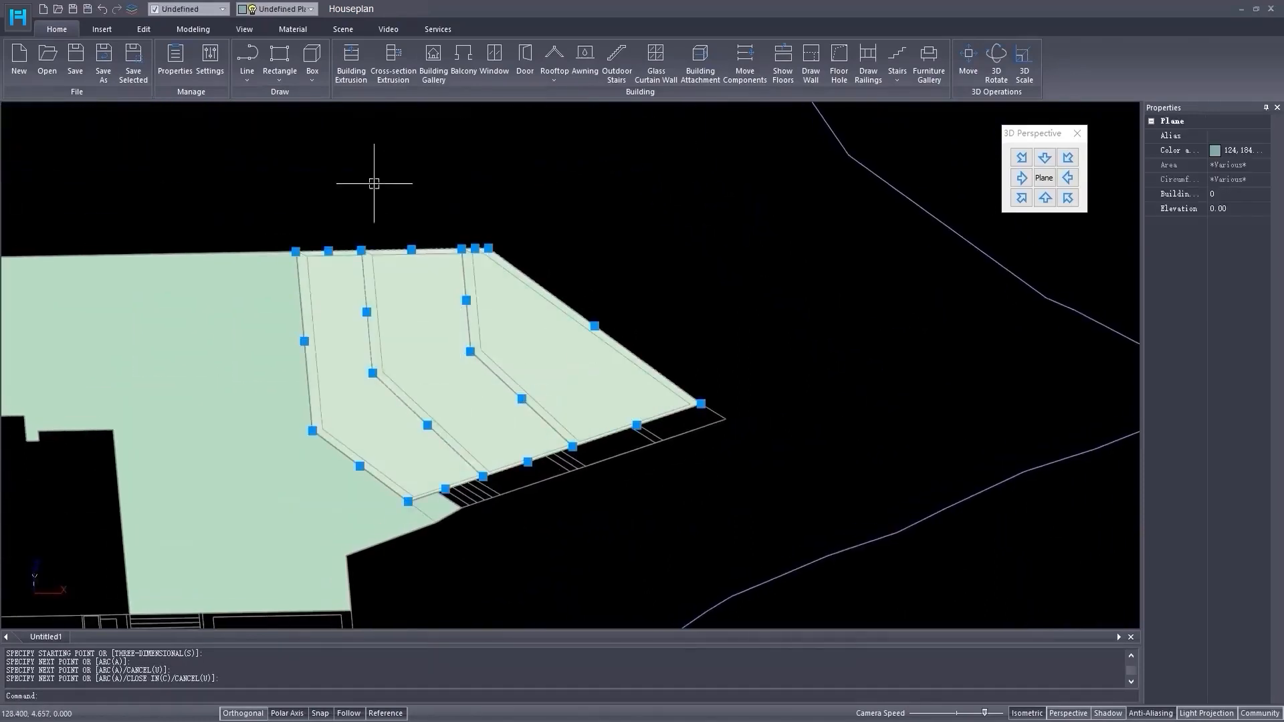
left_click(345, 29)
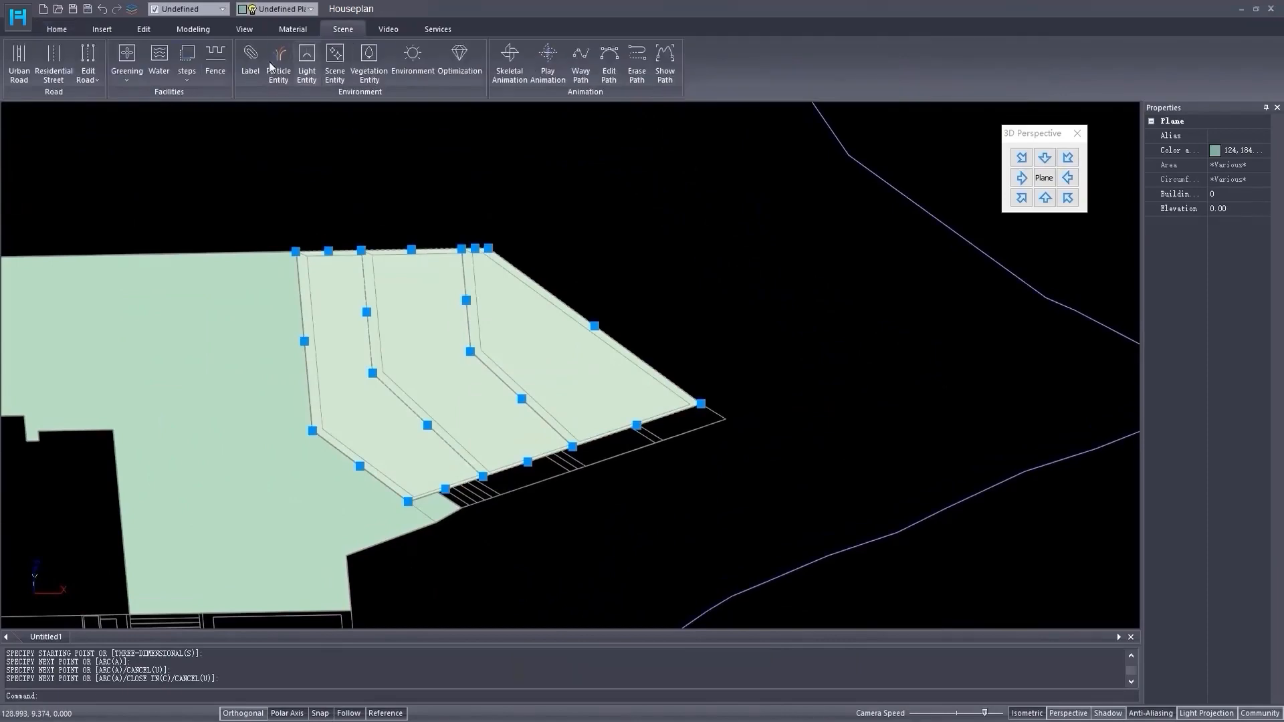
left_click(127, 82)
left_click(143, 102)
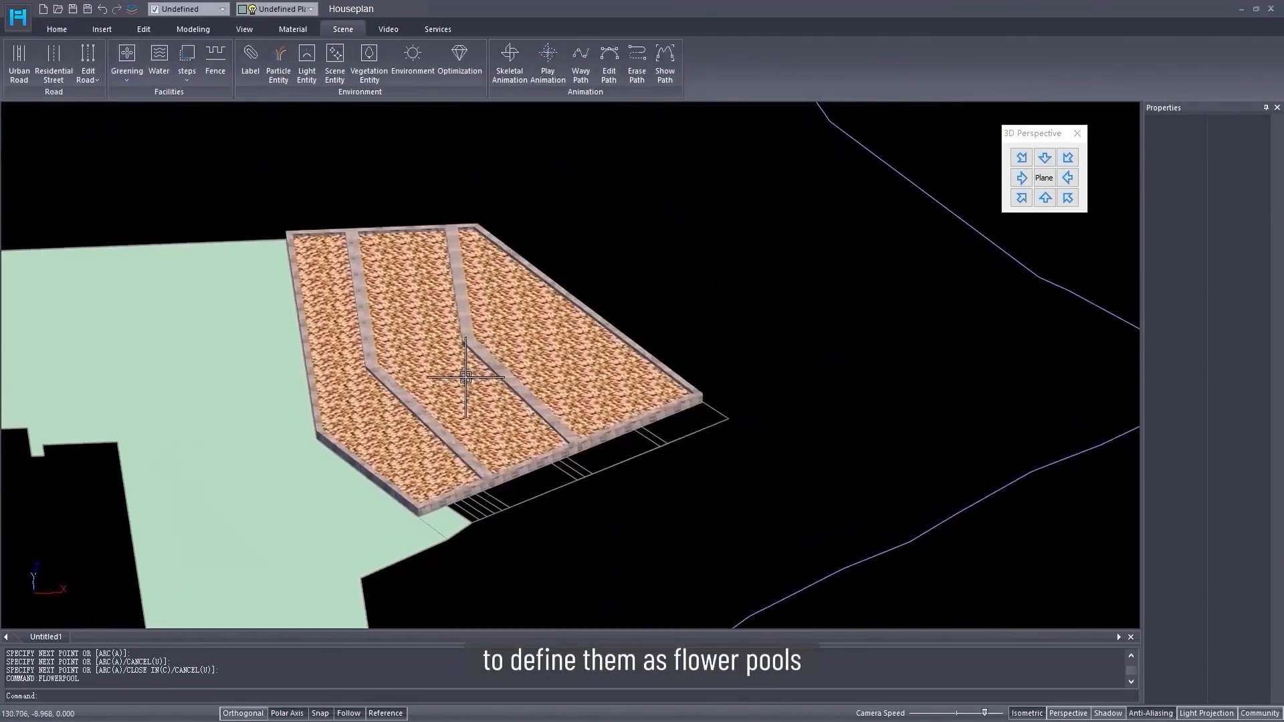
- Set the flower pool height of the pool nearest the green area to 0.90
scroll(466, 377, "up", 3)
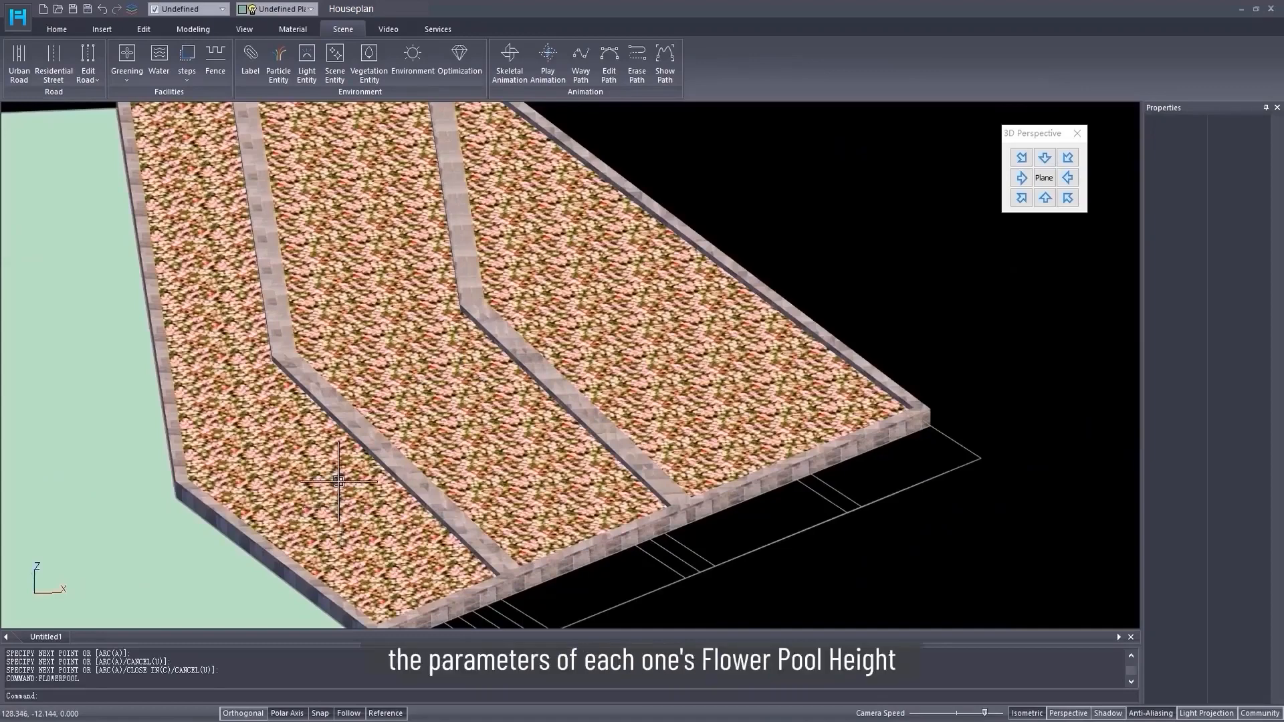
left_click(342, 508)
left_click(1221, 164)
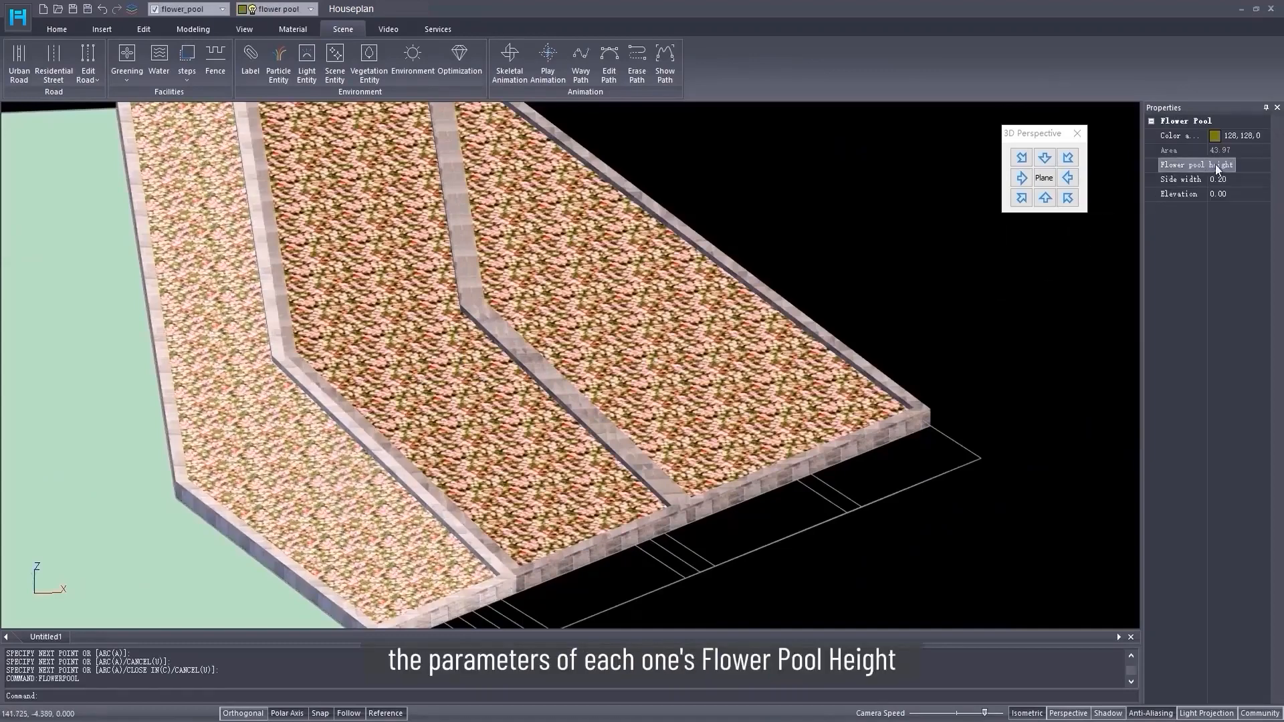
double_click(1226, 164)
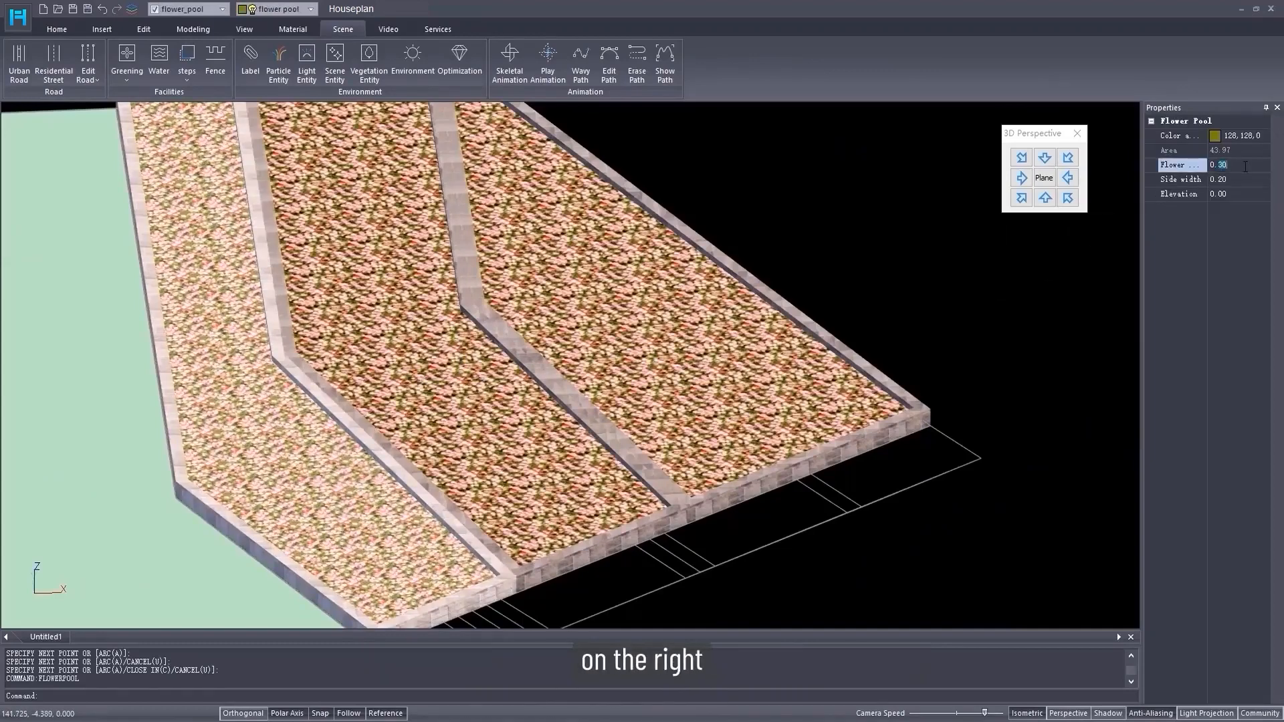
type("90")
key("Return")
- Set the middle flower pool's height to 0.45
left_click(587, 484)
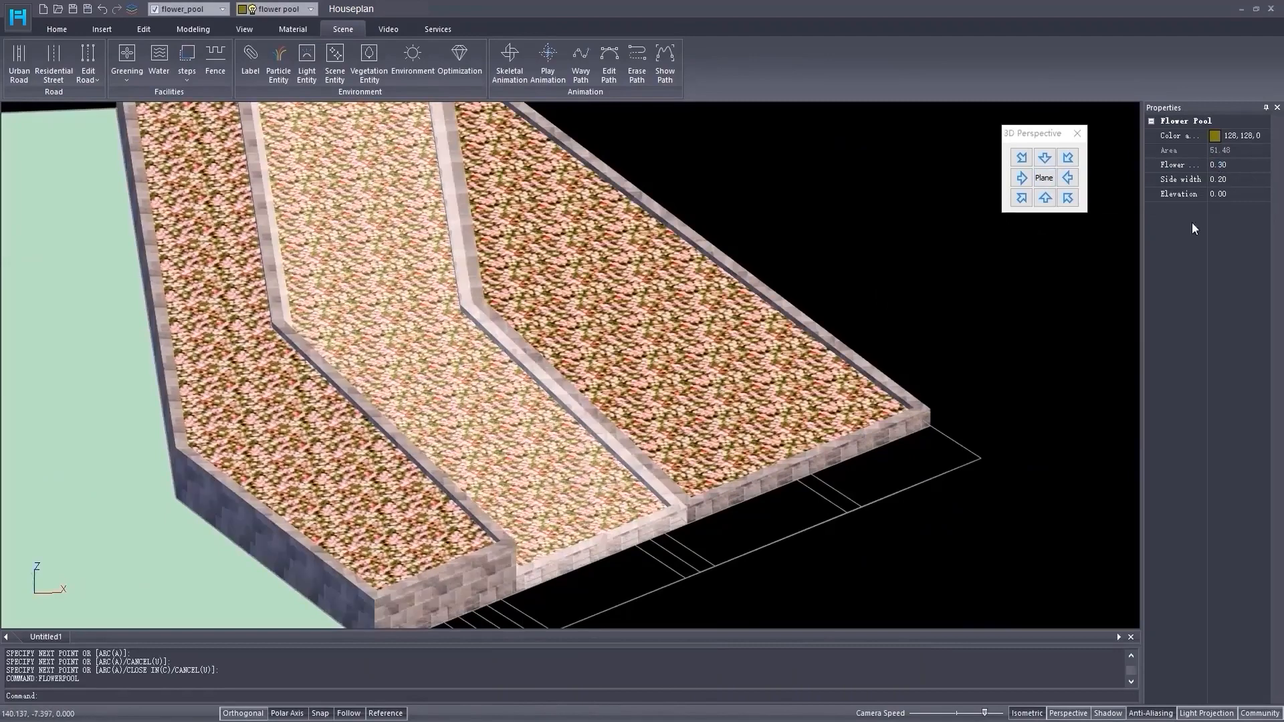
double_click(1235, 166)
type("45")
key("Return")
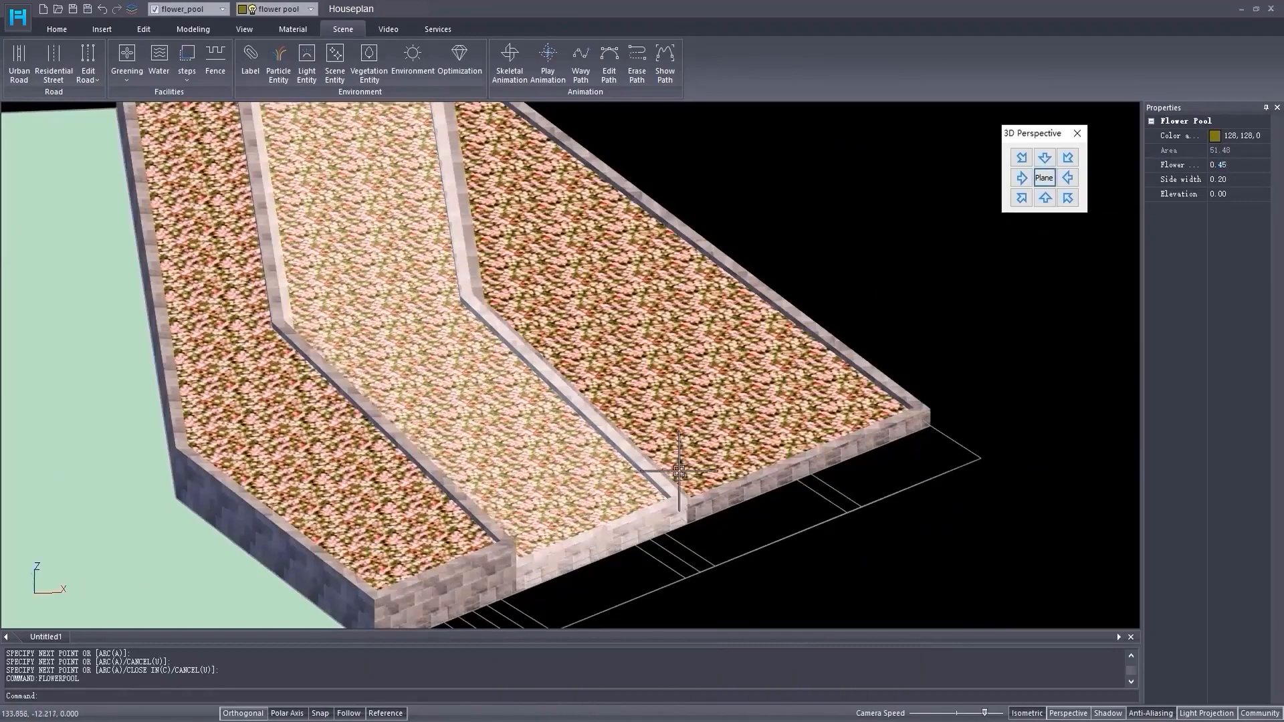
- Move the middle flower pool up 0.90 along the vertical axis so its base sits level with the first pool's top
left_click(61, 31)
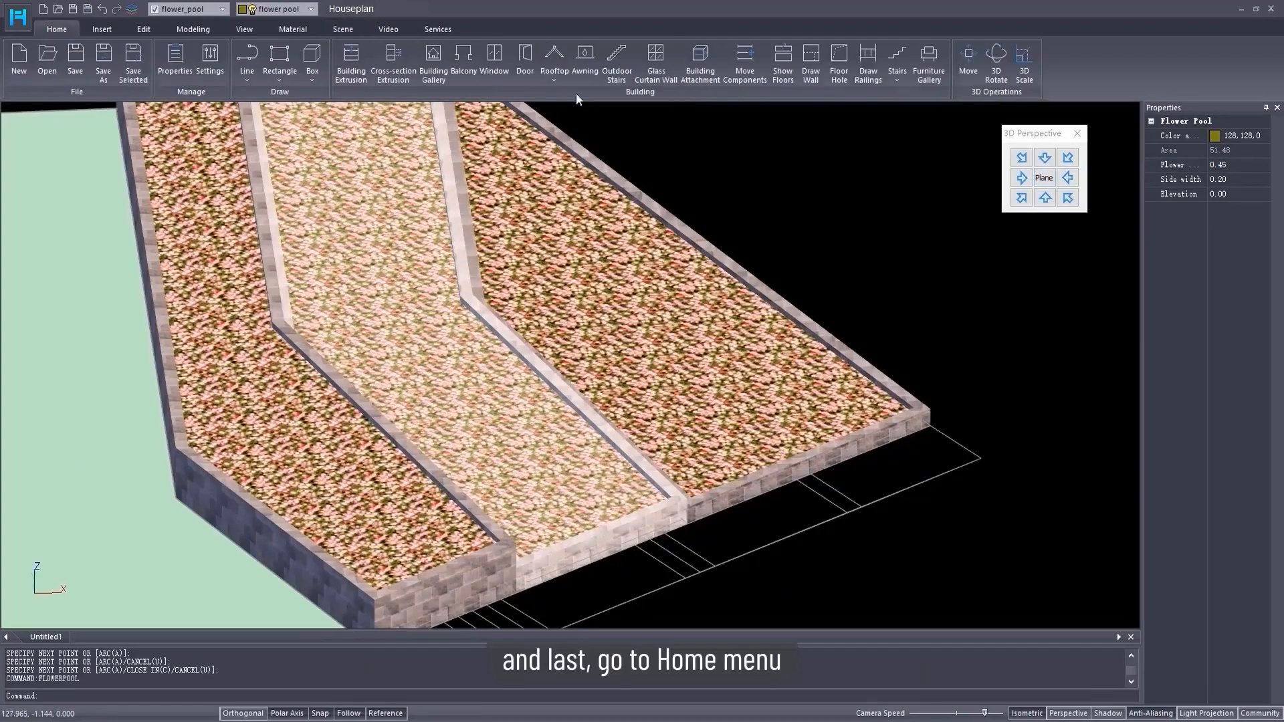
left_click(969, 57)
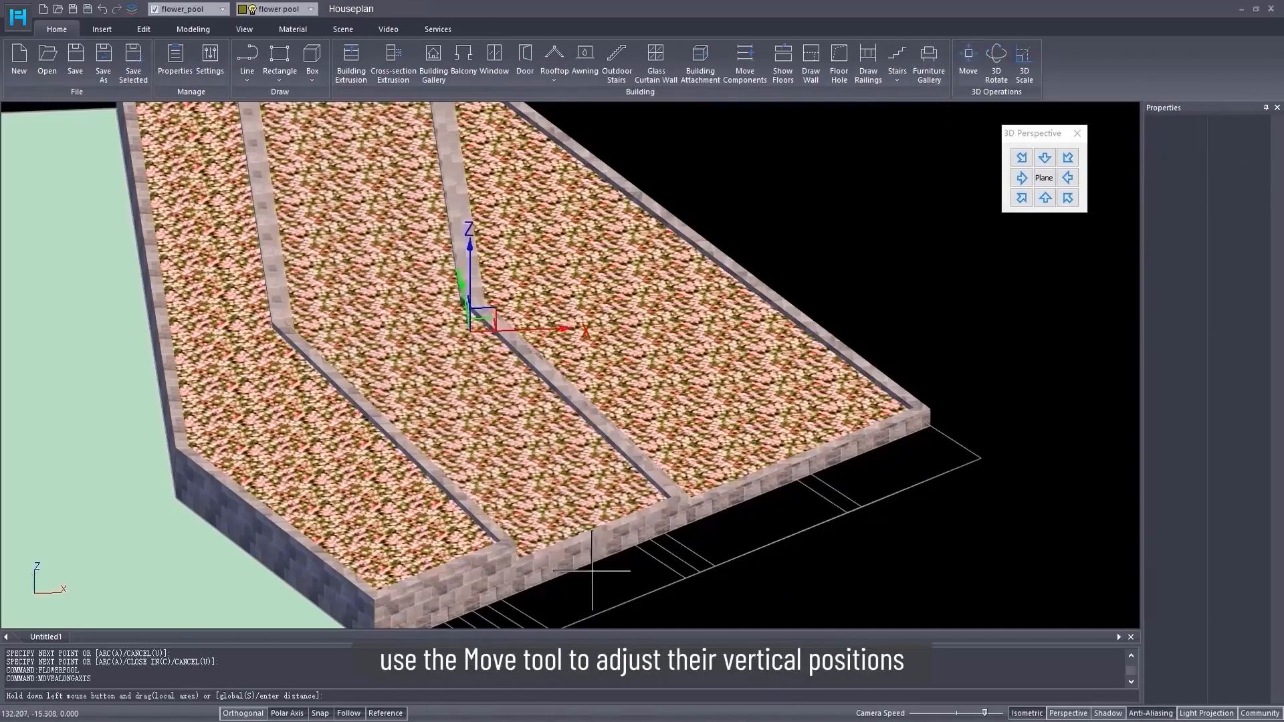
left_click_drag(589, 476, 510, 543)
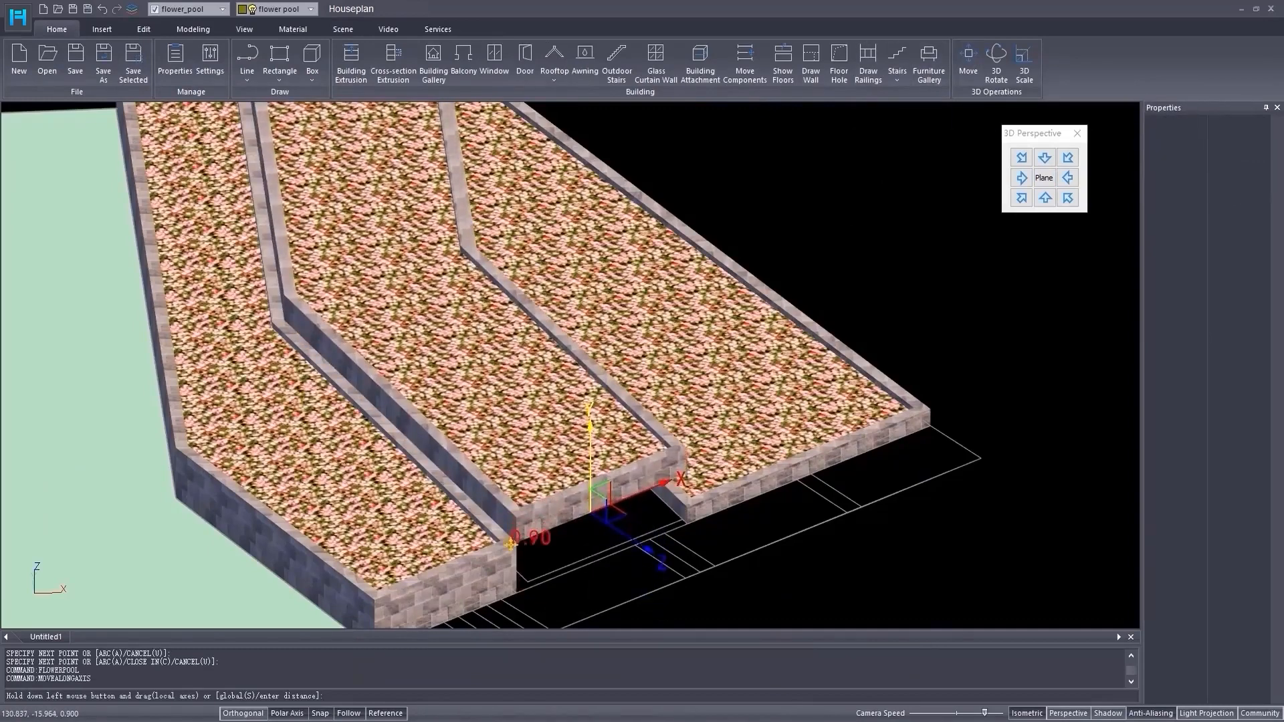
- Move the outermost flower pool vertically up so its base sits level with the middle pool's top
left_click(720, 486)
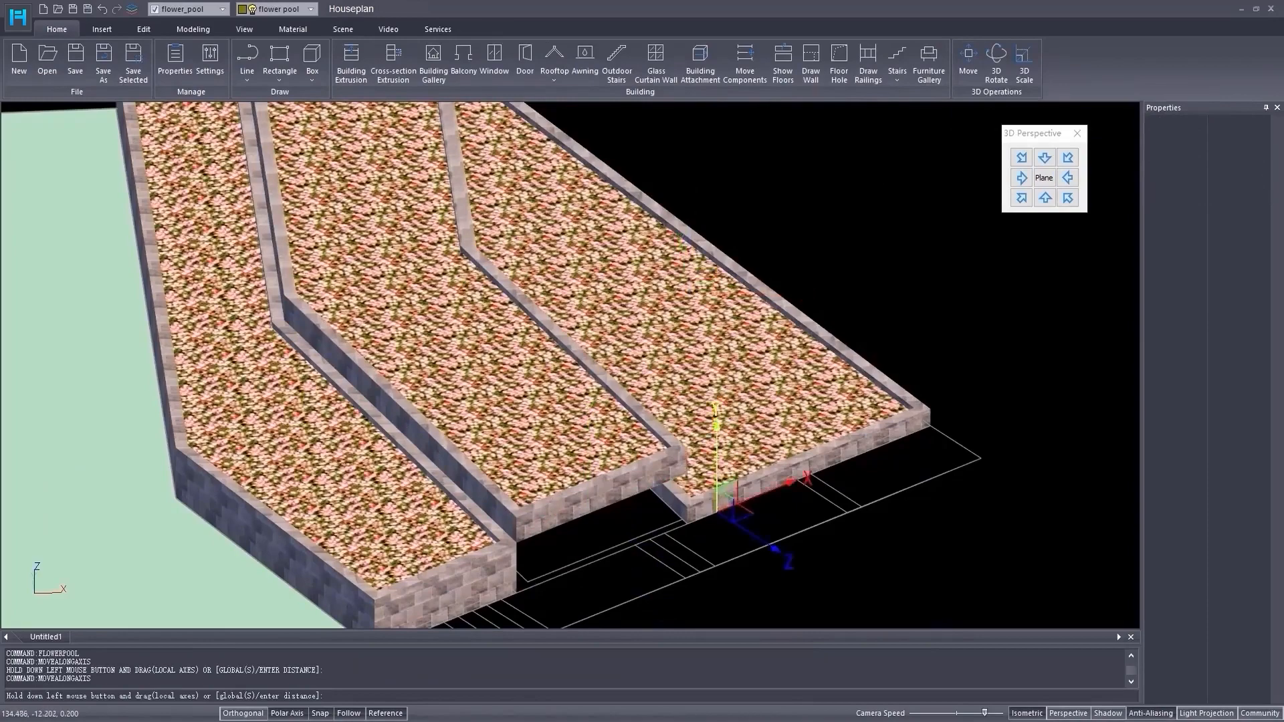
left_click_drag(716, 431, 717, 355)
right_click(688, 450)
scroll(682, 468, "down", 6)
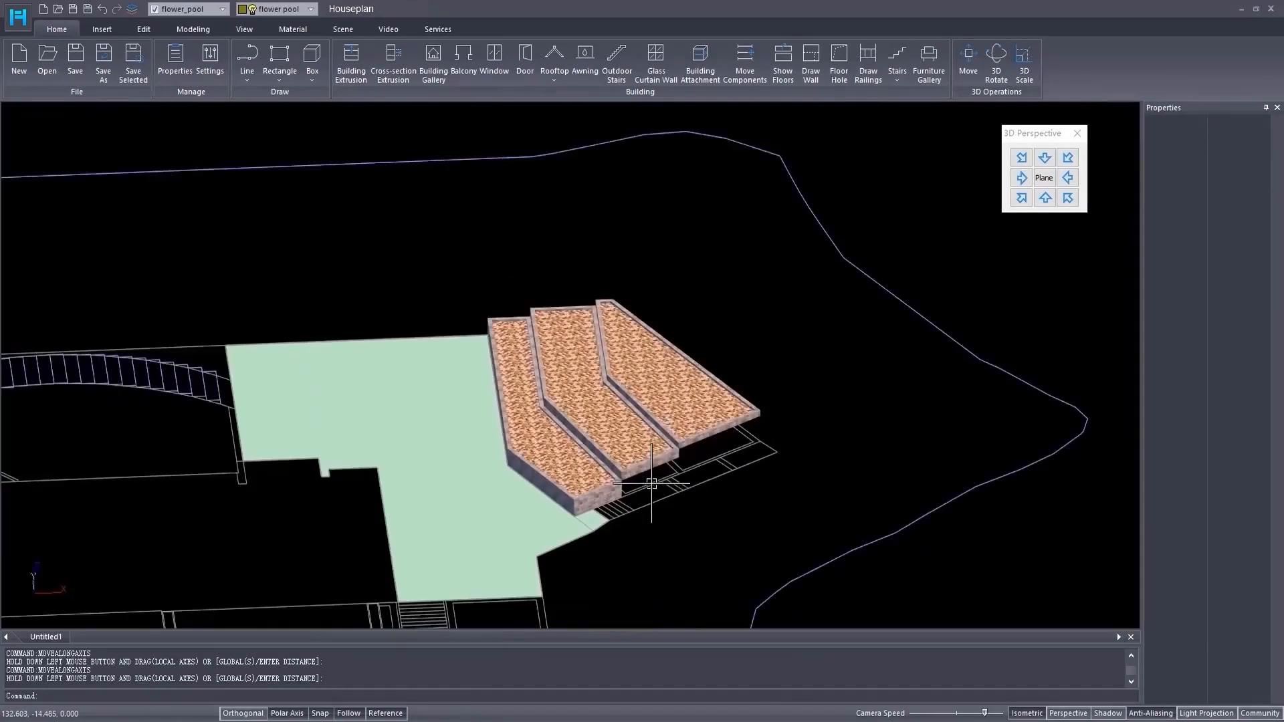
mouse_move(652, 491)
middle_mouse_down()
mouse_move(622, 535)
mouse_move(670, 488)
middle_mouse_up()
scroll(671, 487, "down", 1)
right_click(671, 488)
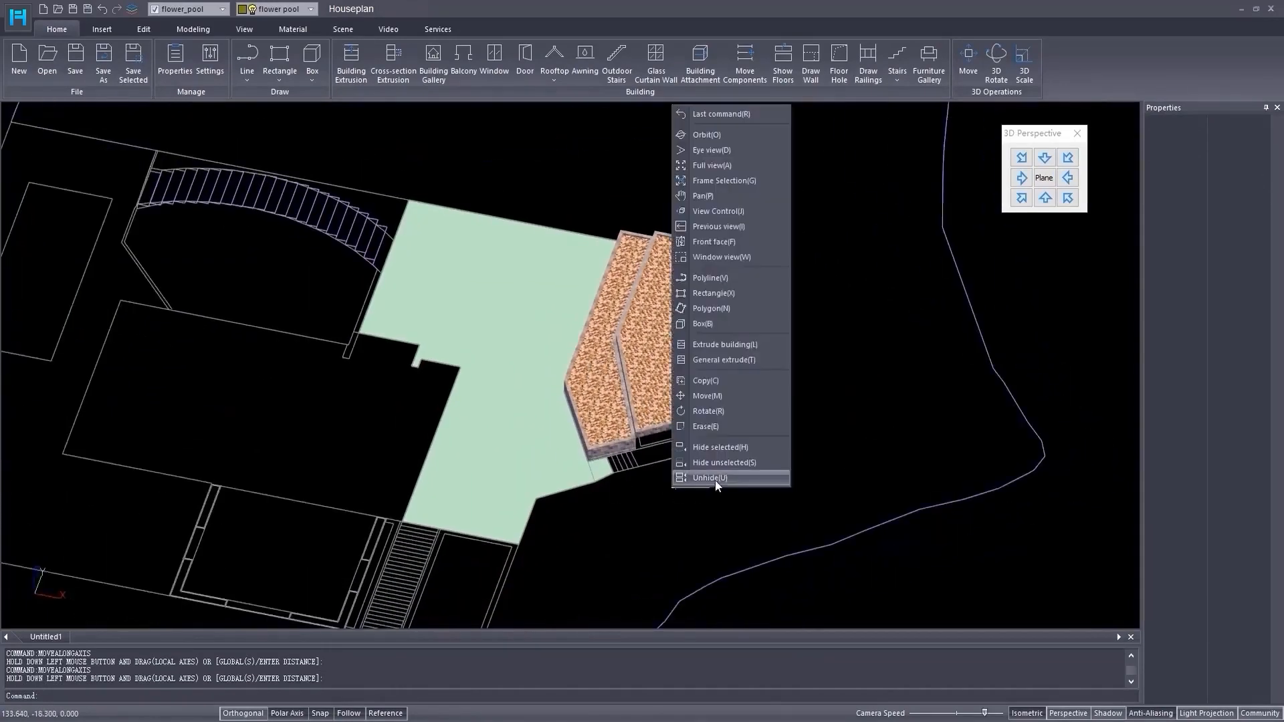
left_click(710, 478)
- Draw a three-point arc along the curved stairs' outer edge, from the green area's edge over the crest to the wall at the far end
middle_click_drag(365, 381, 521, 301)
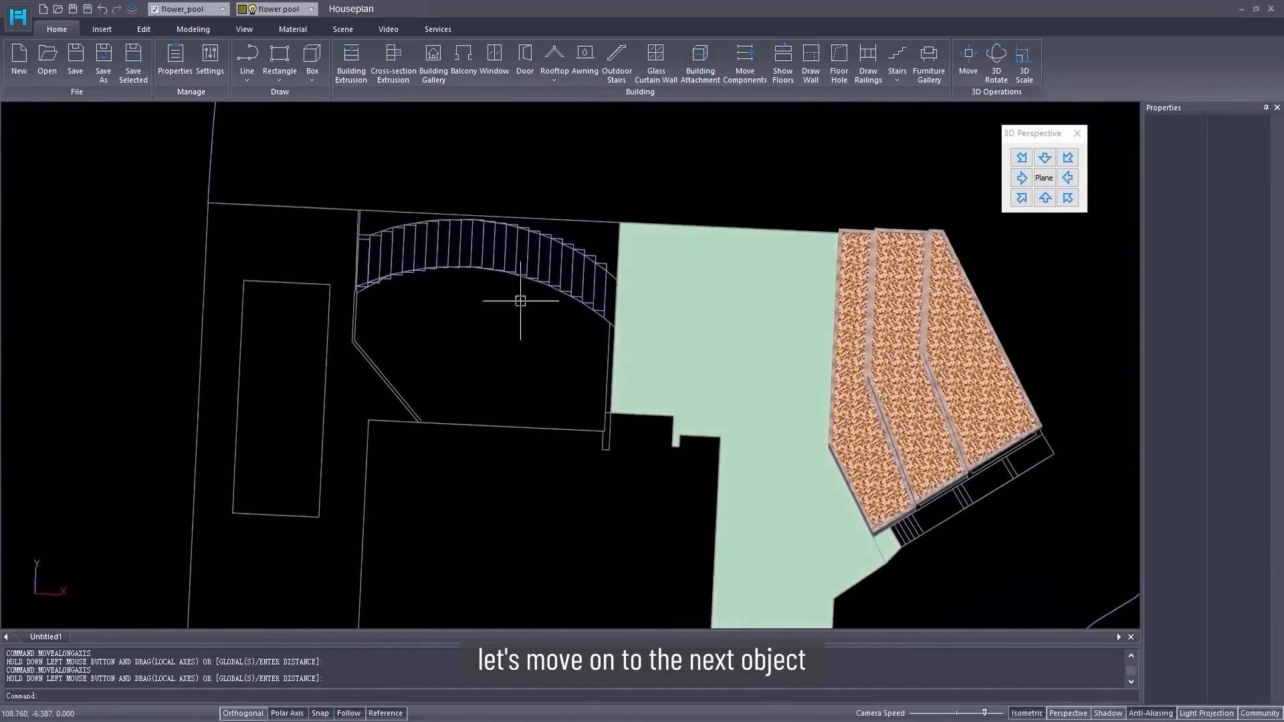
scroll(520, 301, "up", 5)
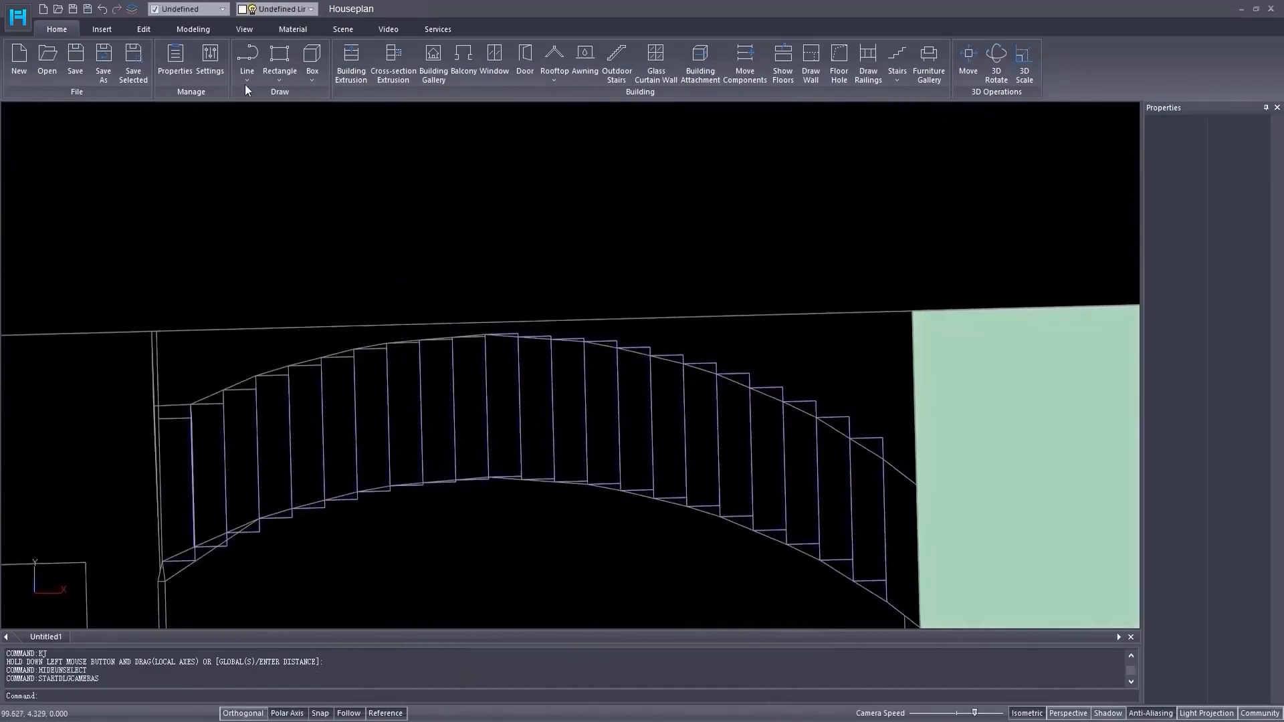
left_click(245, 84)
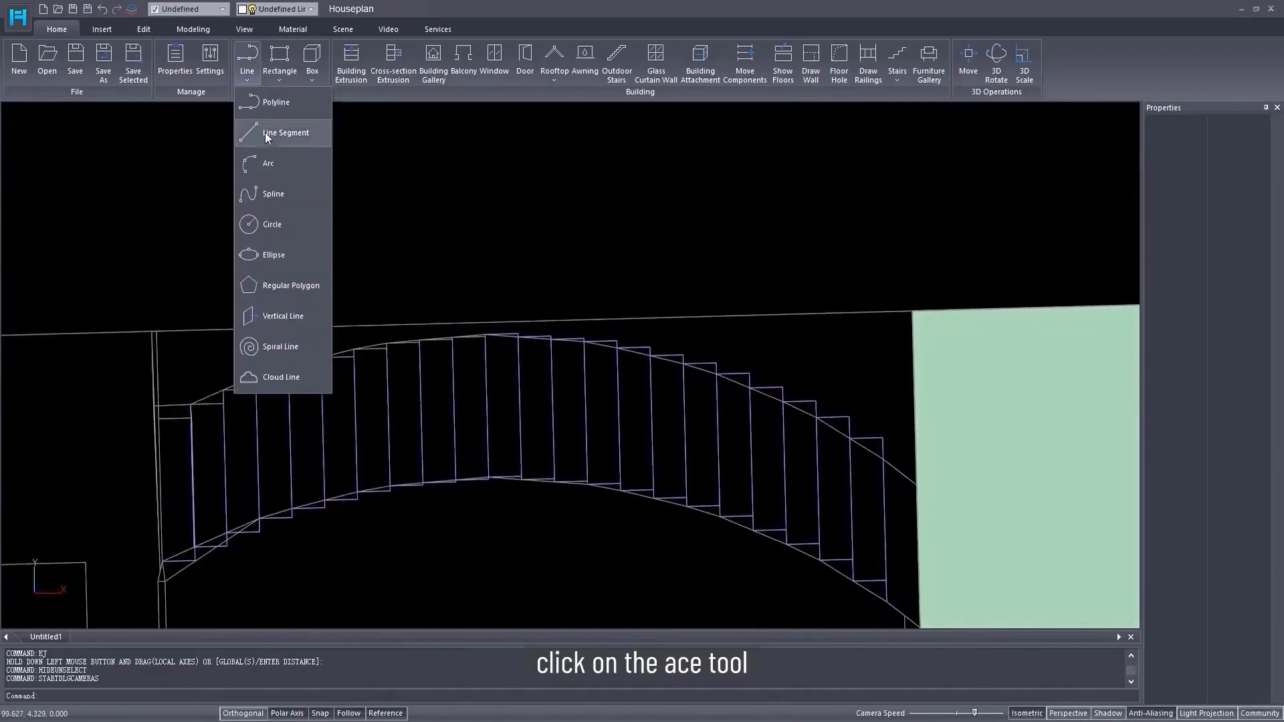
left_click(274, 159)
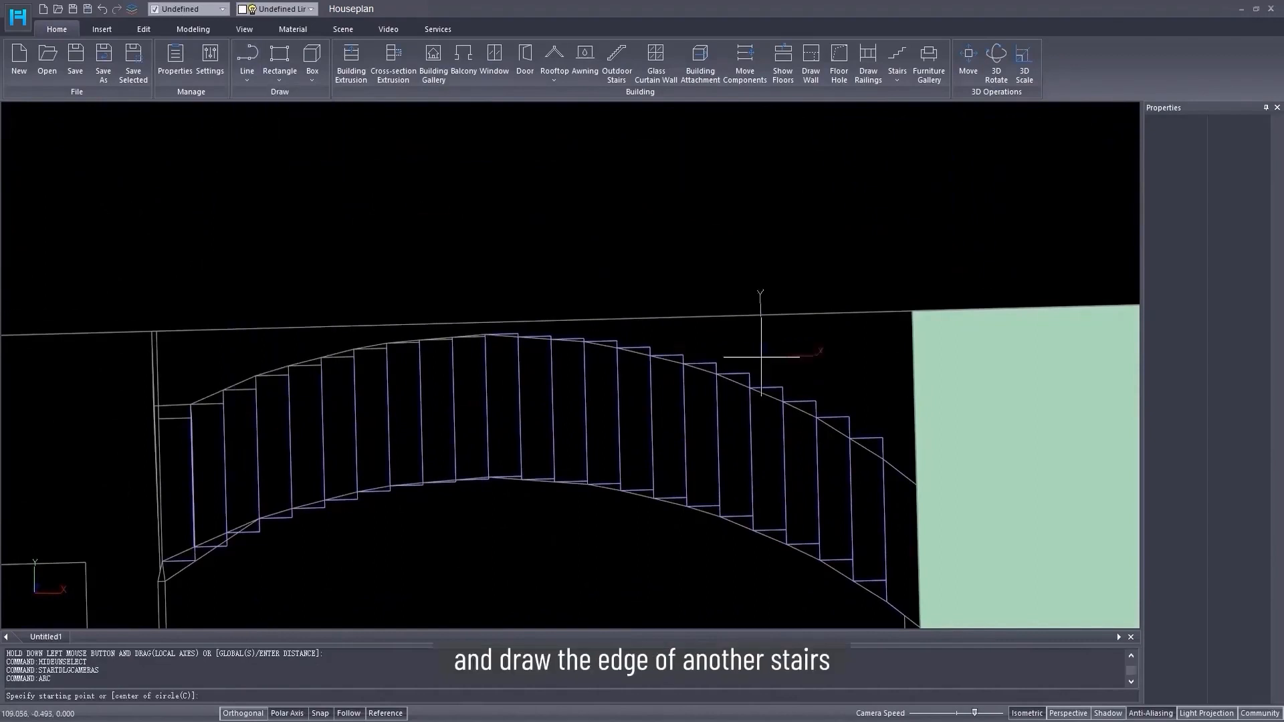
left_click(917, 483)
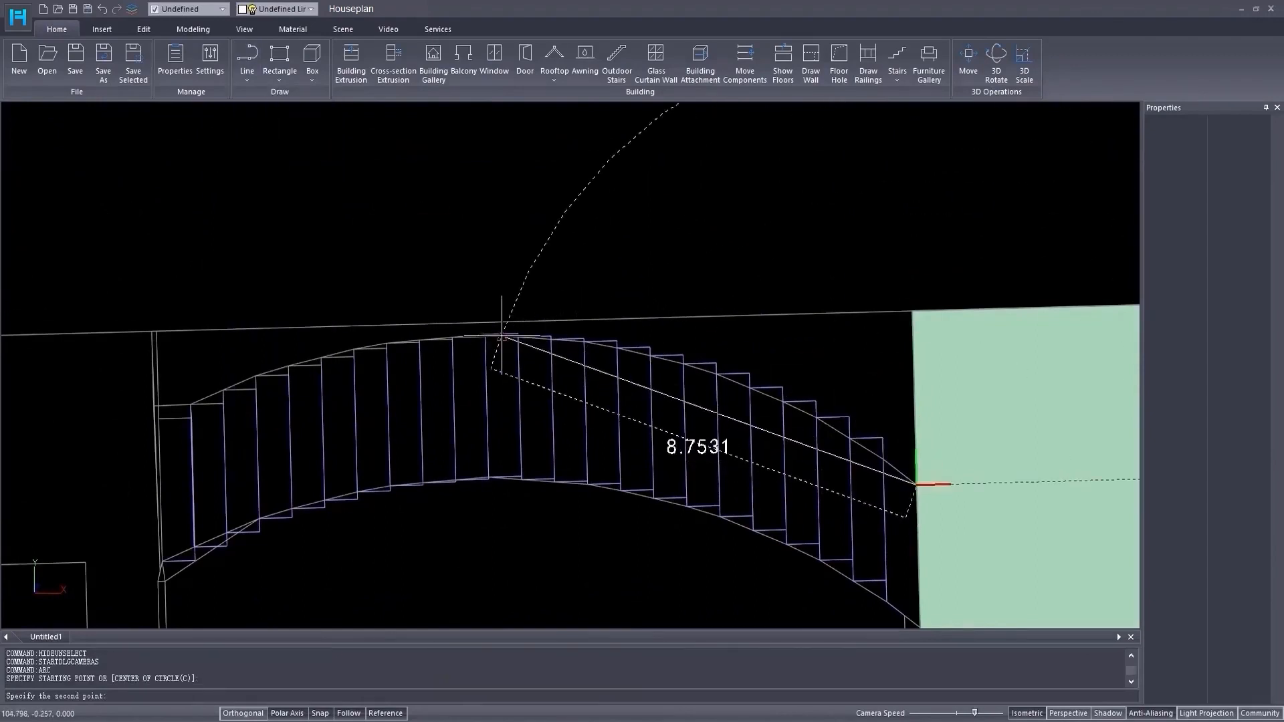
left_click(501, 336)
left_click(155, 420)
right_click(175, 397)
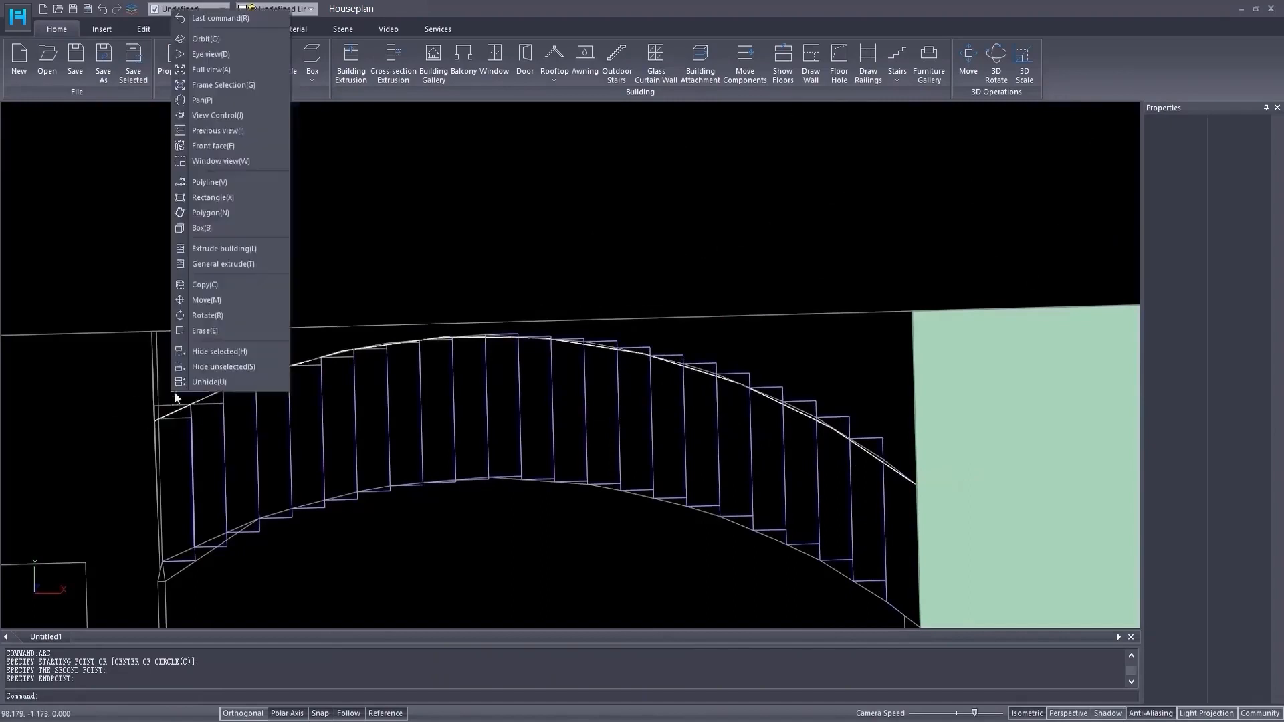
- Draw a three-point arc along the curved stairs' inner edge, from the green area's edge over the crest to the wall at the far end
left_click(135, 363)
key("space")
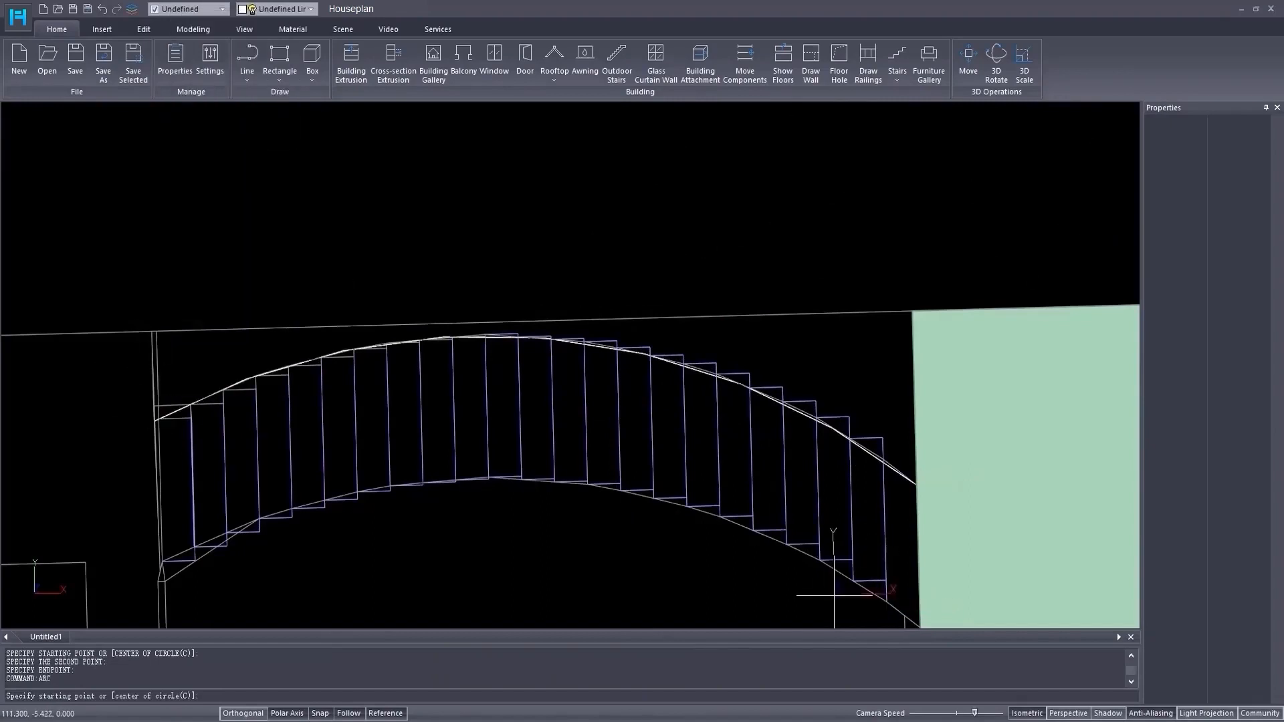
middle_click_drag(834, 594, 835, 542)
left_click(920, 573)
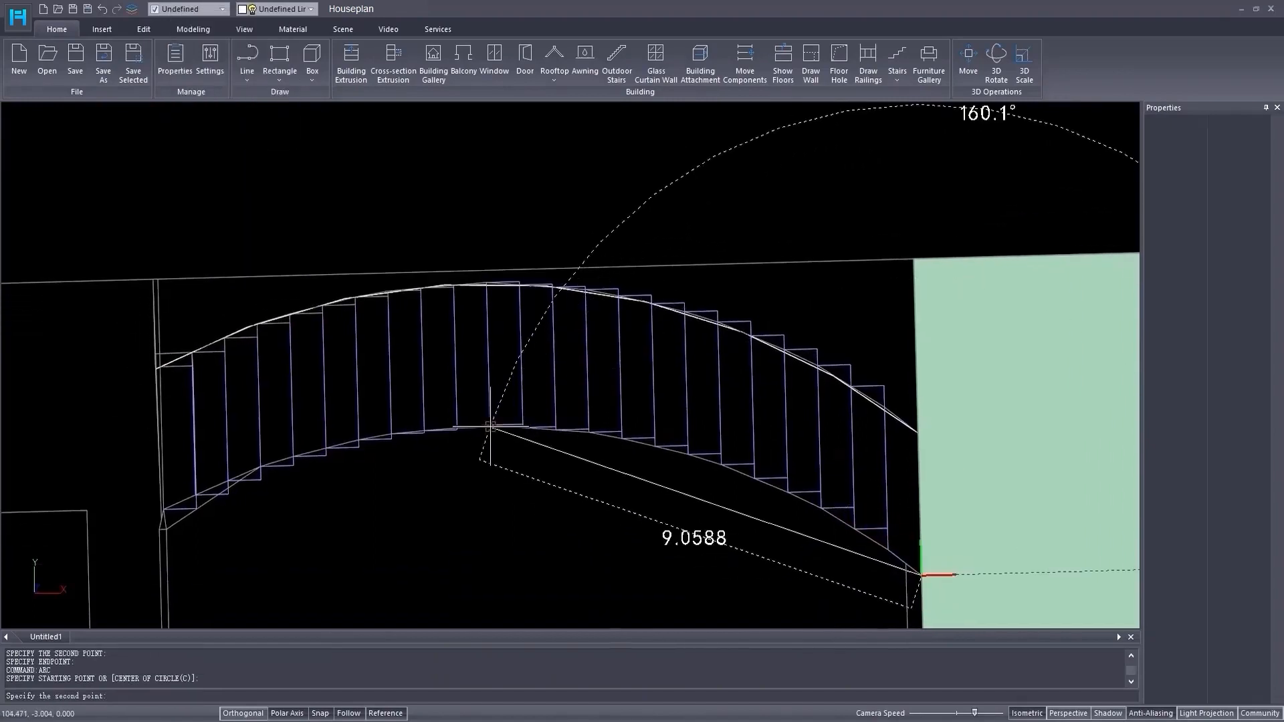
left_click(490, 426)
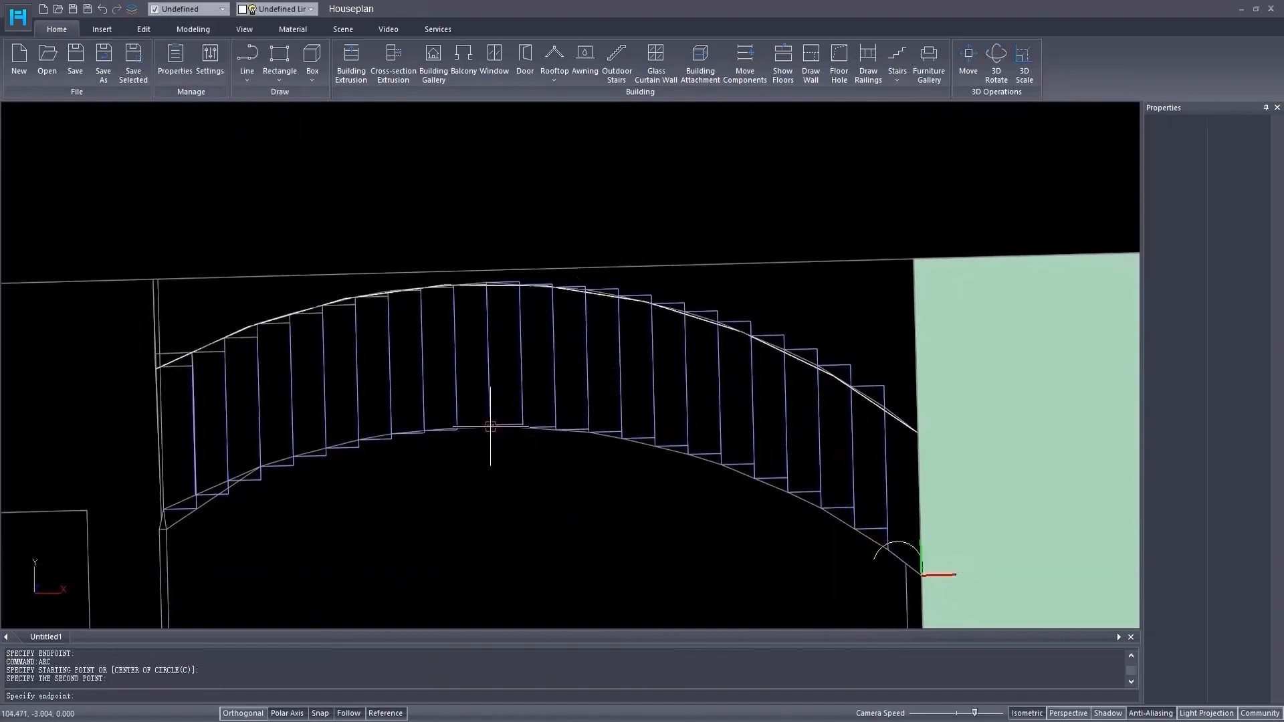
left_click(162, 513)
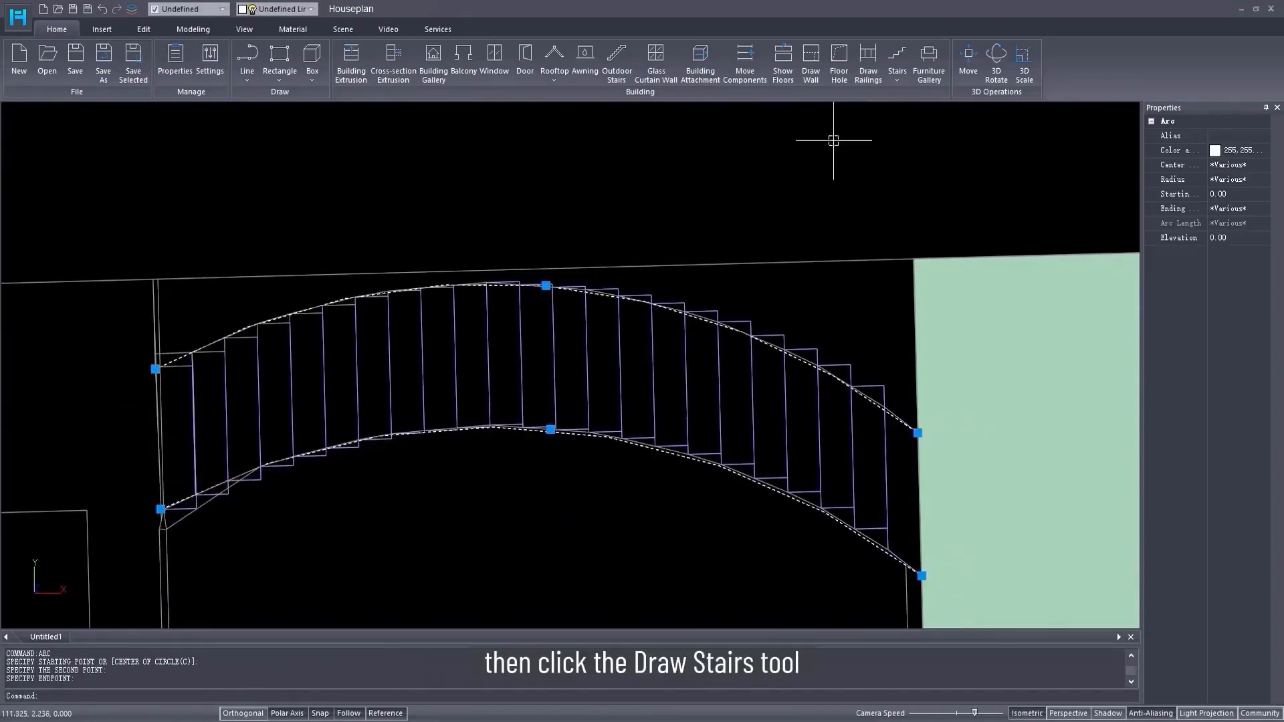
- Hide the floor plan and generate the curved stairs between the two arcs' wall-side ends with Draw Stairs, flight height 4.30 and step height 0.15
left_click(896, 81)
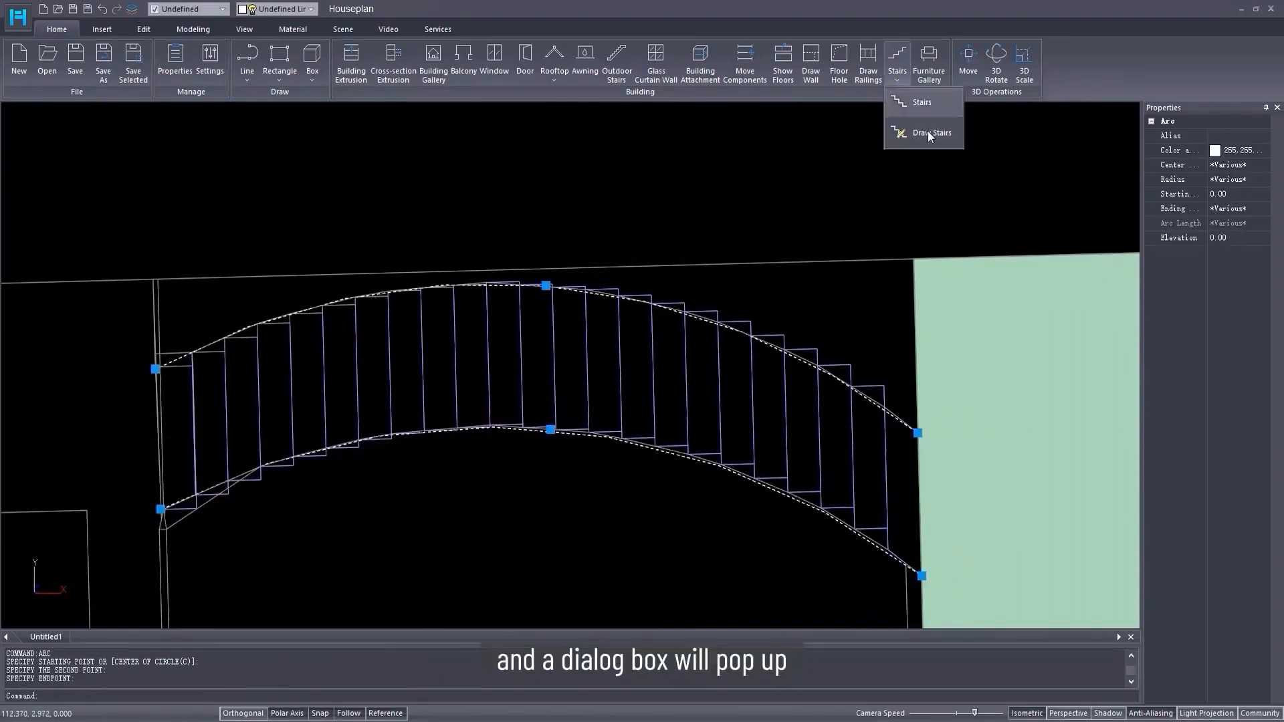
left_click(928, 131)
right_click(288, 421)
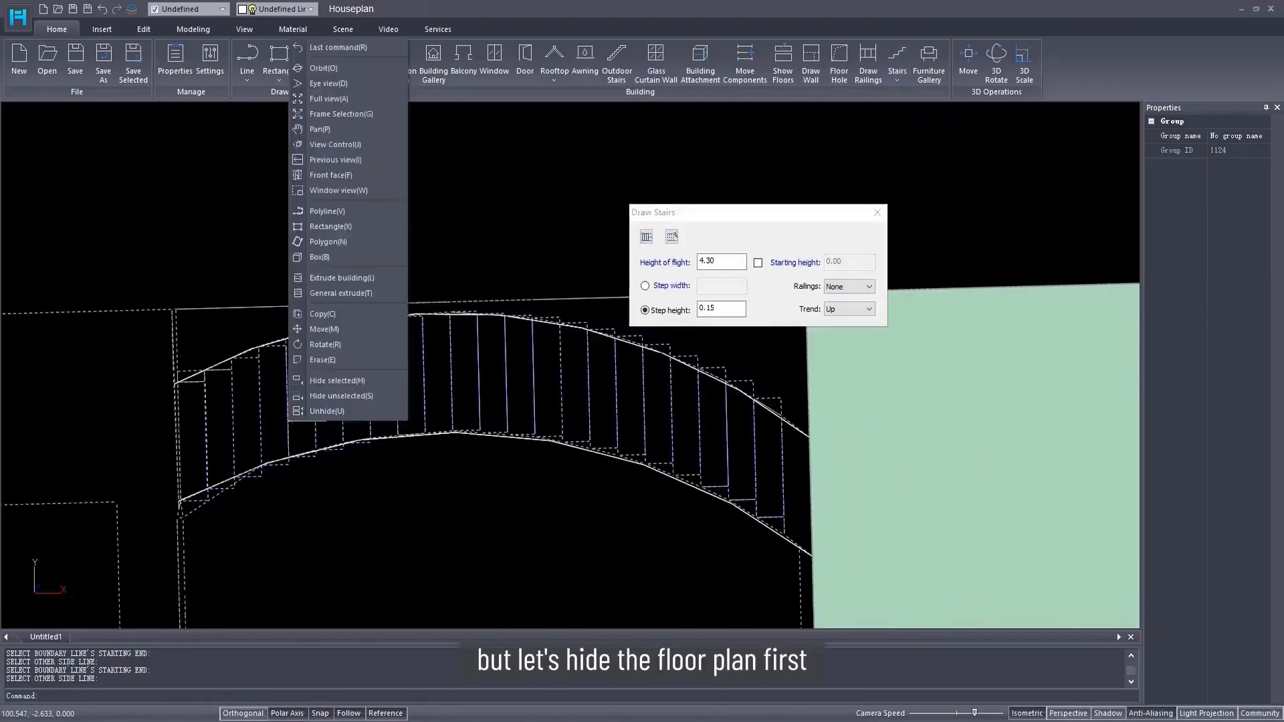
key("h")
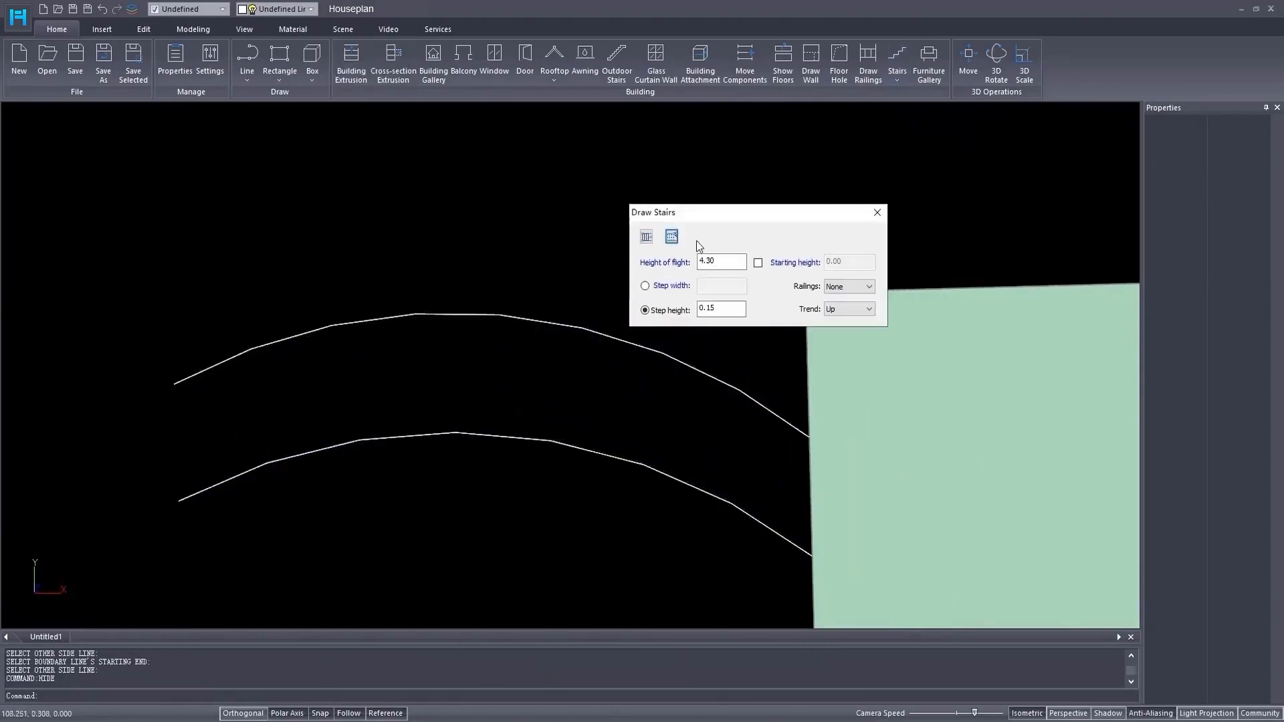
left_click(183, 378)
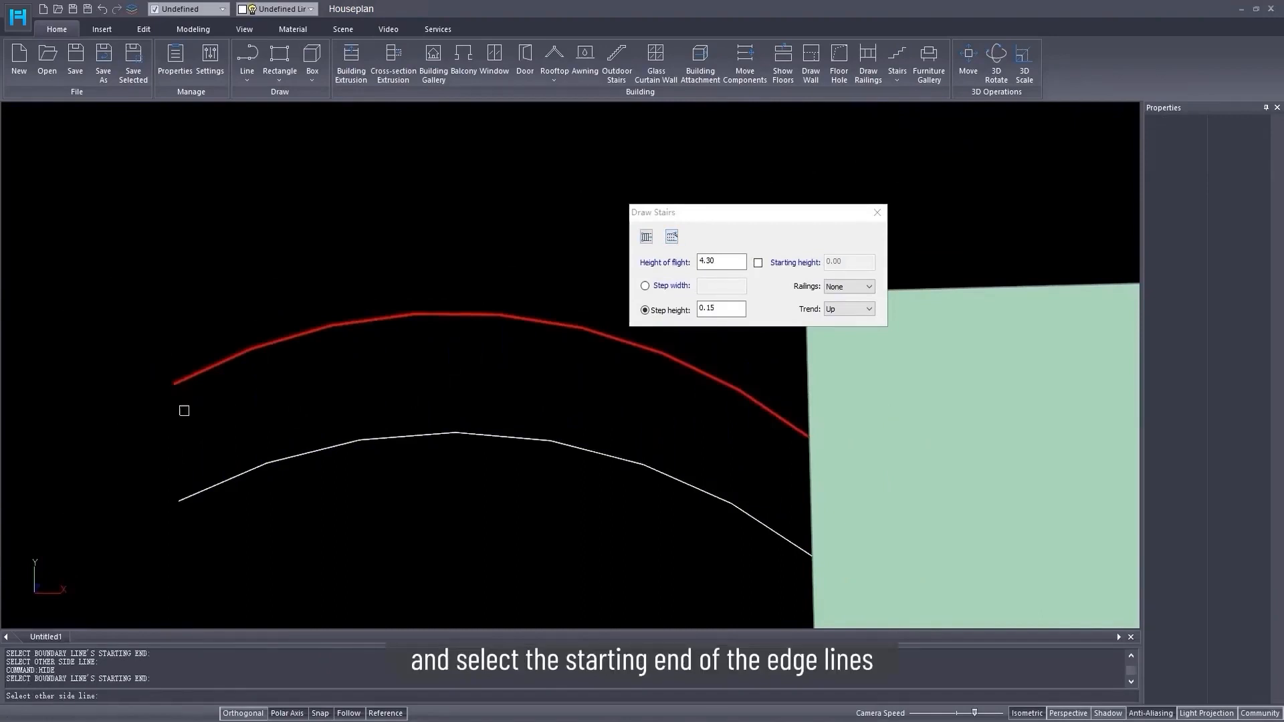
left_click(186, 495)
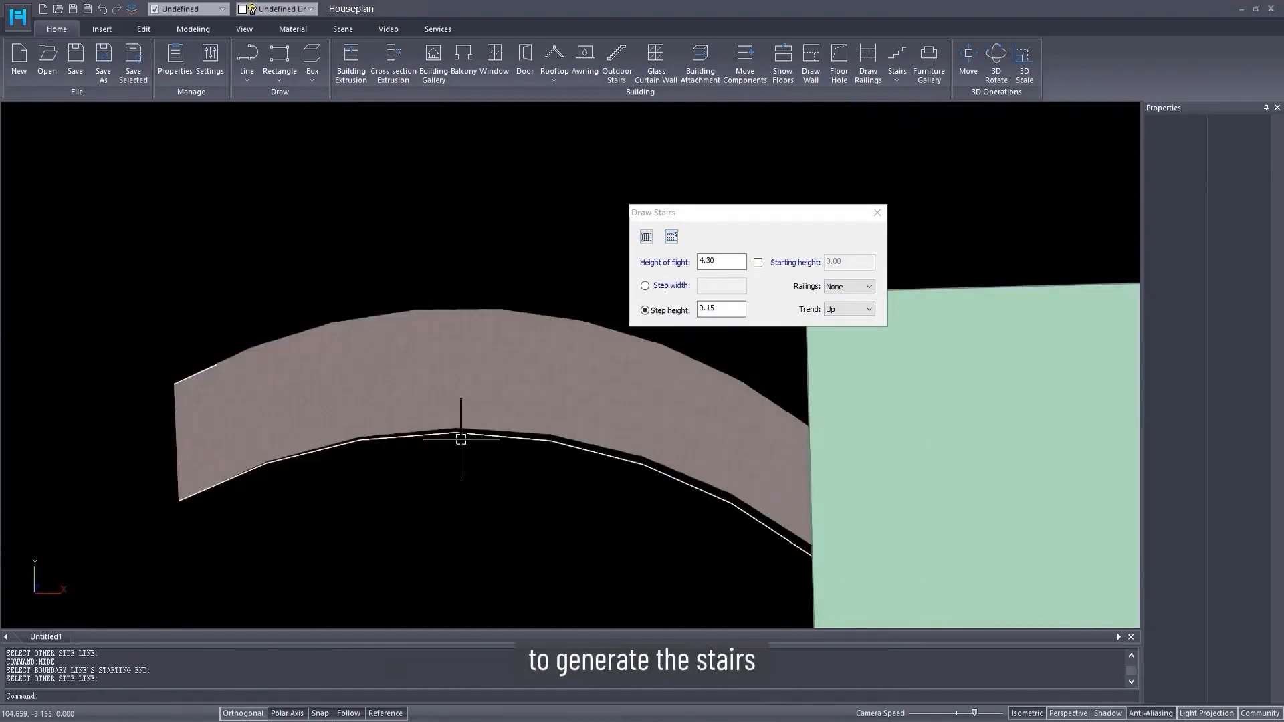
- Unhide all entities, then hide the large green plane beyond the curved stairs
right_click(512, 461)
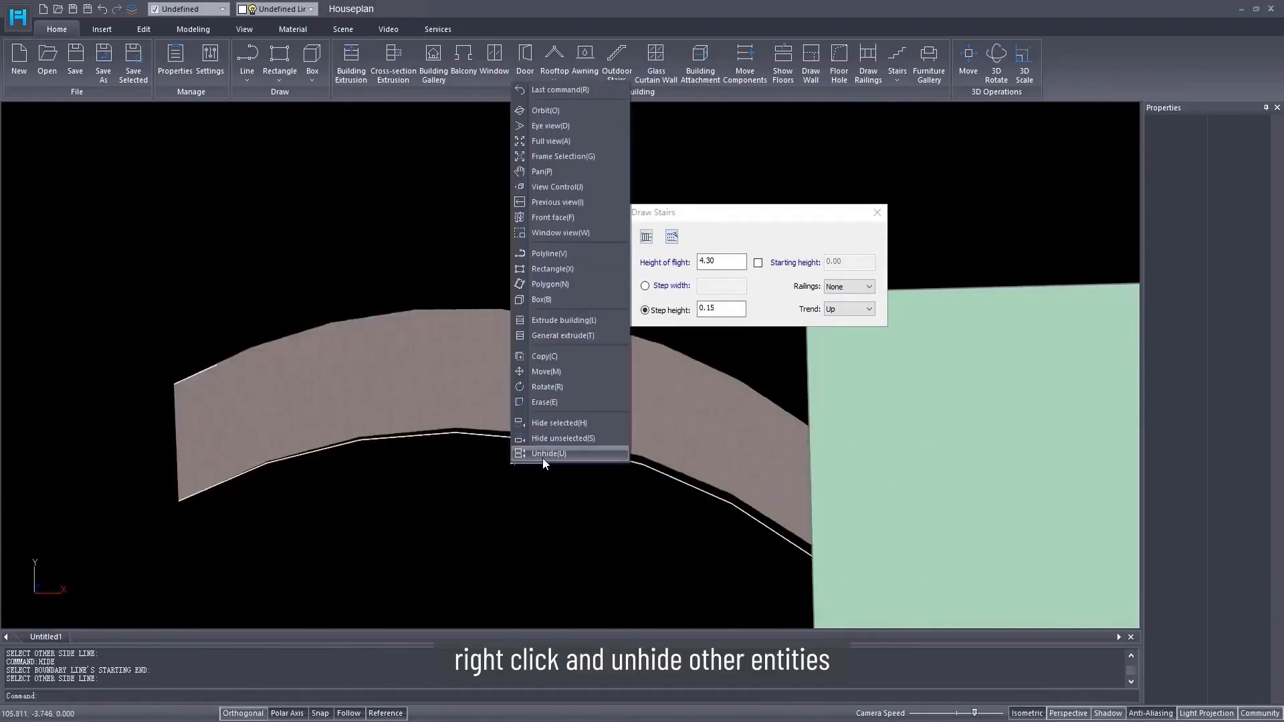
left_click(543, 457)
middle_click_drag(603, 435, 561, 482)
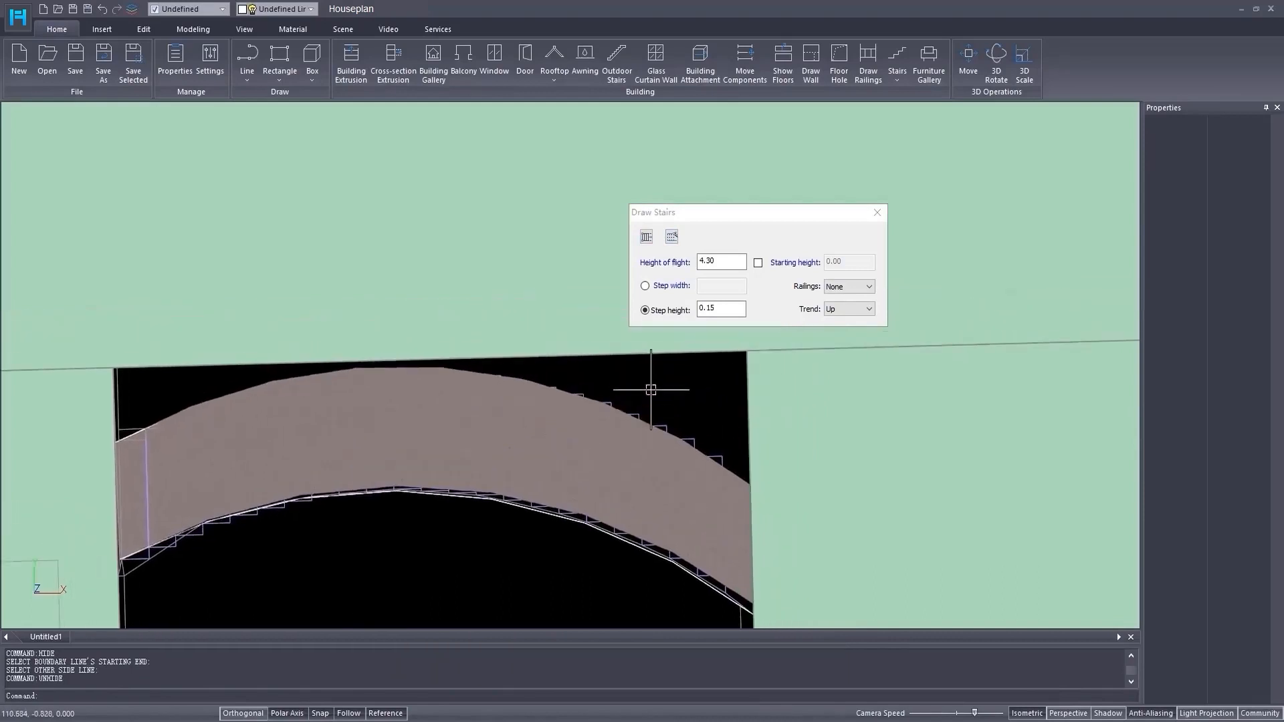
right_click(499, 296)
key("h")
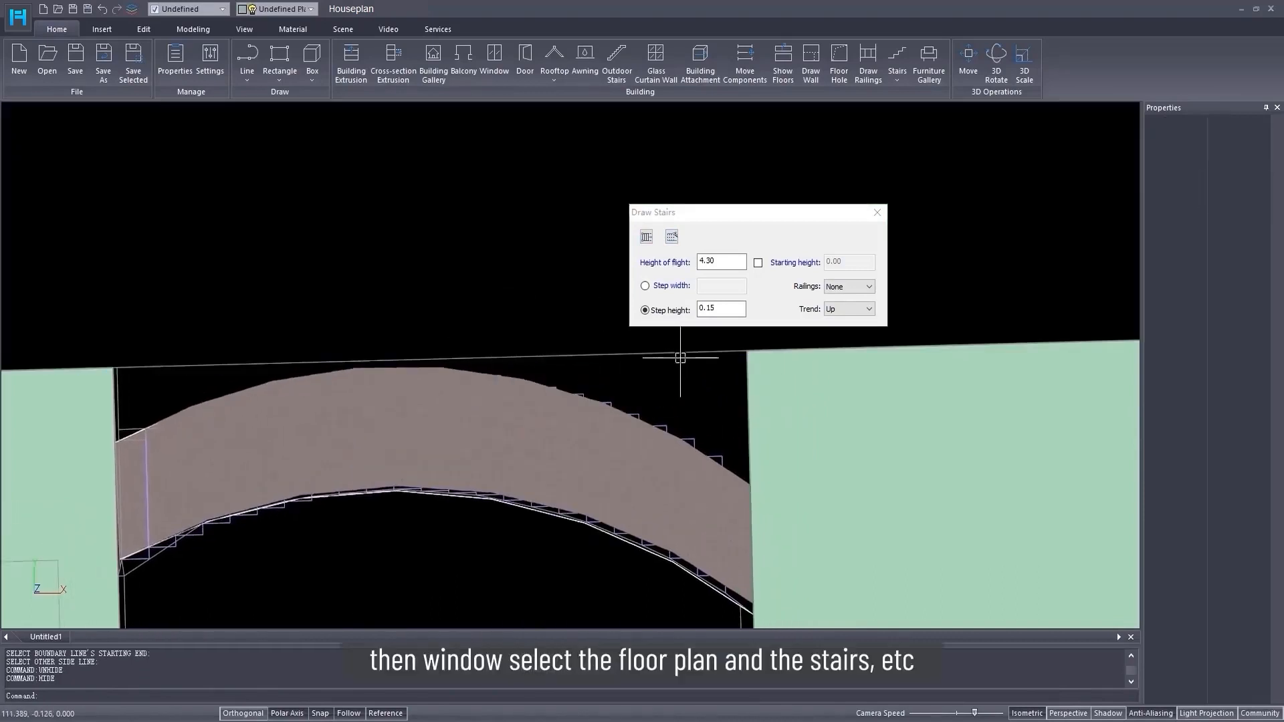
- Window-select the floor plan, the curved stairs and the adjoining green area, and hide everything unselected
left_click_drag(759, 343, 636, 450)
right_click(556, 449)
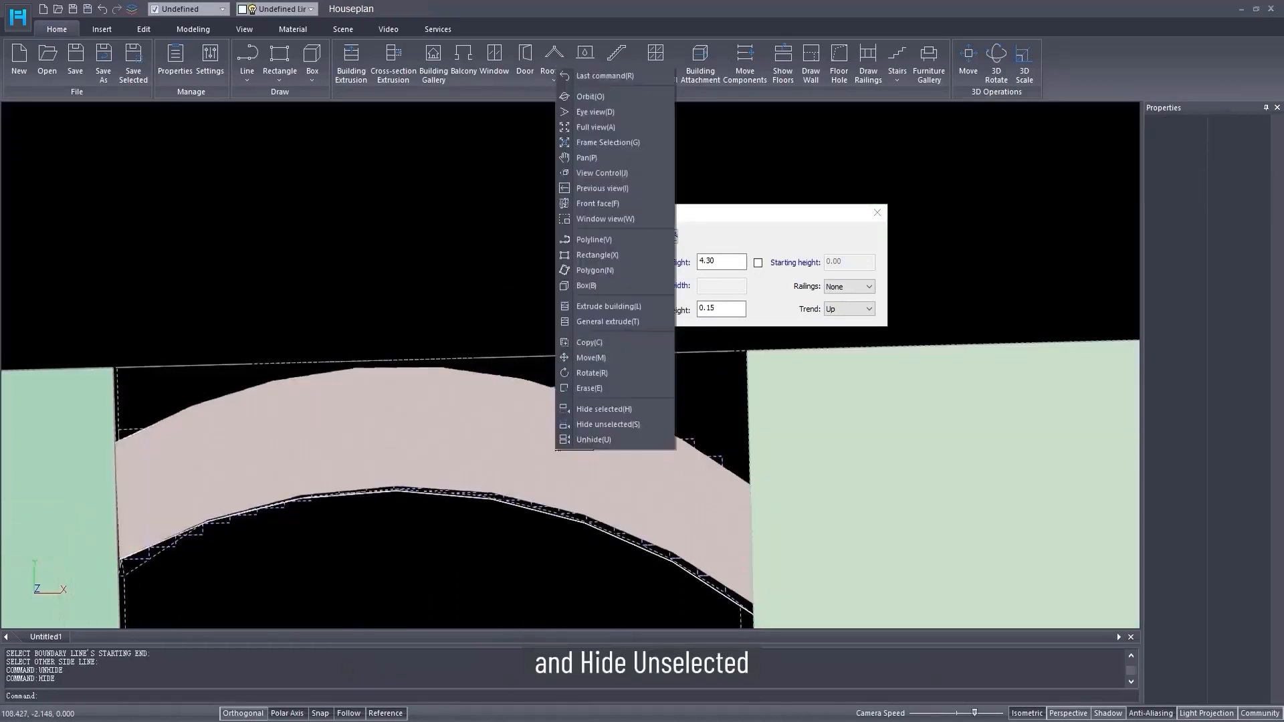
left_click(612, 424)
- Switch to the Plane view and hide the curved stairs so their floor plan lines are exposed
right_click(697, 398)
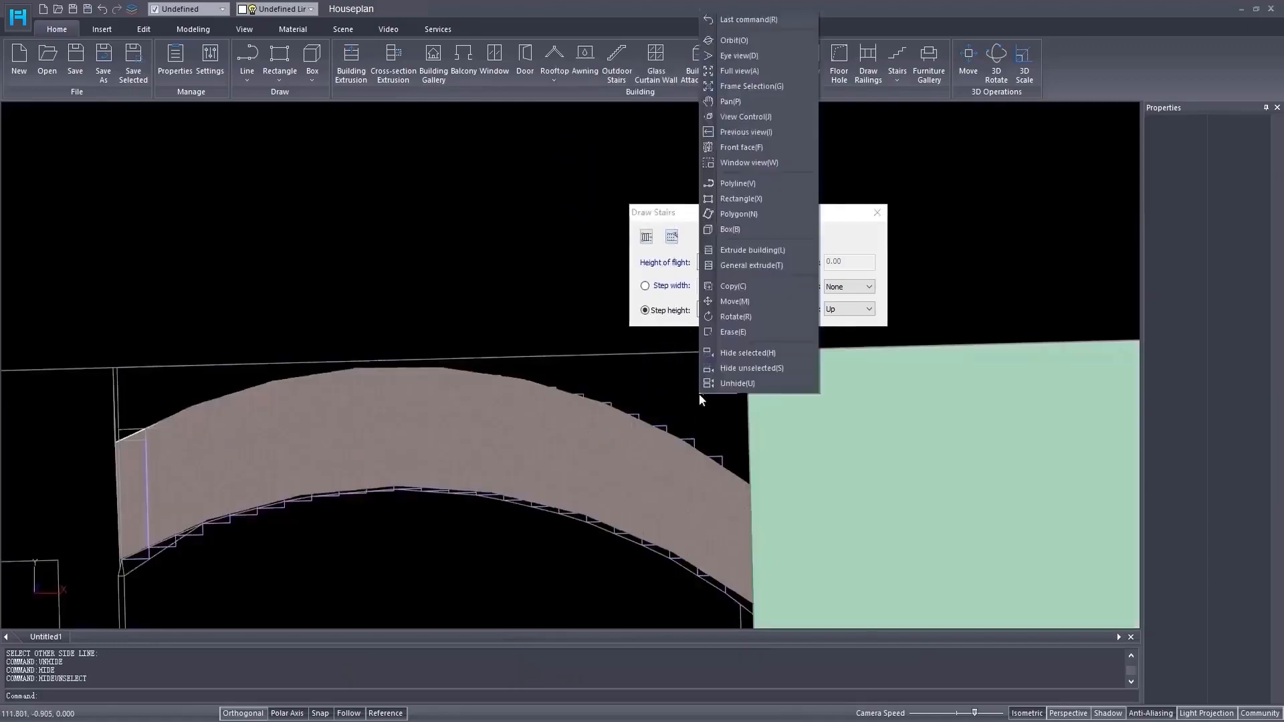
left_click(736, 122)
left_click(1050, 181)
scroll(462, 318, "up", 3)
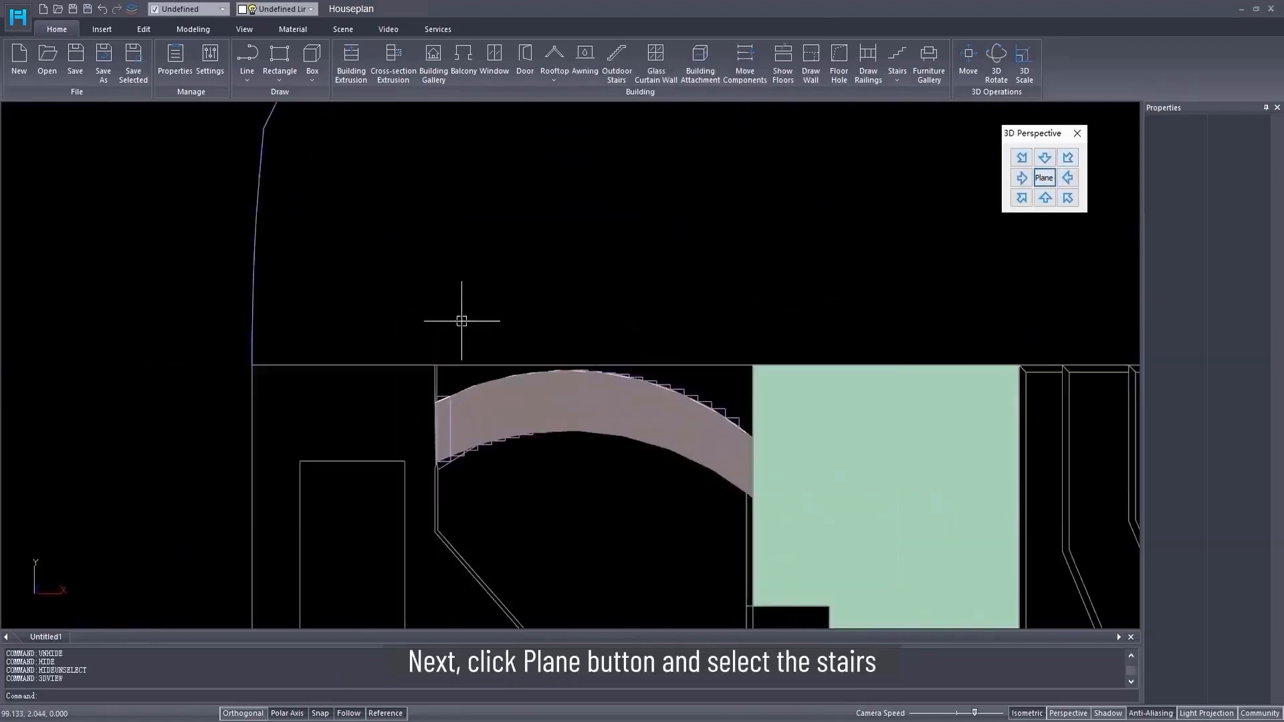
scroll(619, 436, "up", 3)
left_click(620, 435)
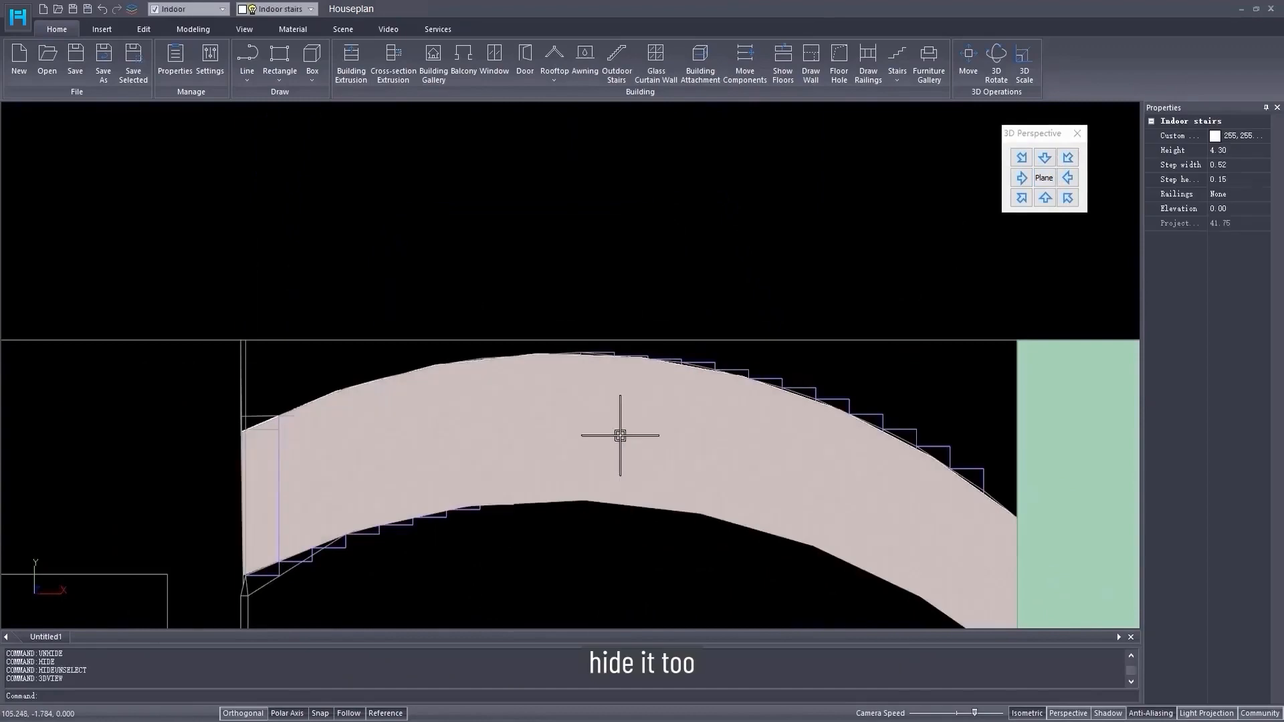
right_click(616, 436)
left_click(643, 424)
middle_click_drag(656, 426, 653, 416)
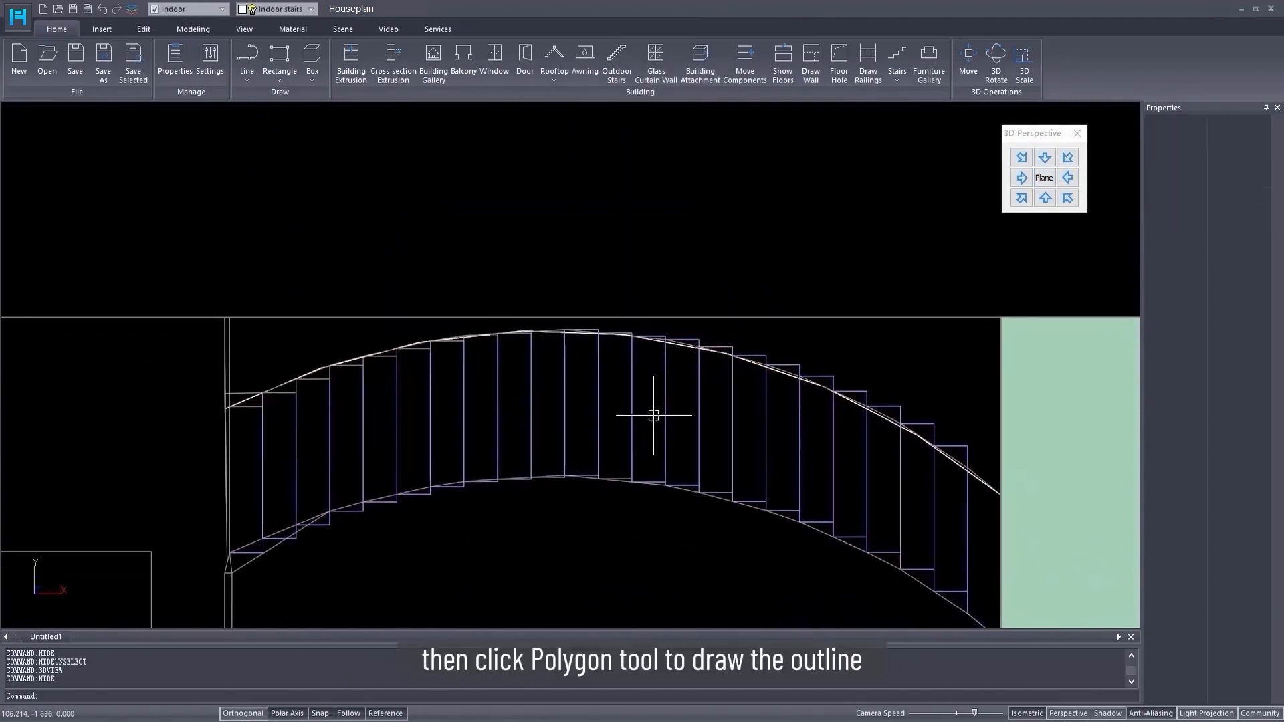
- Start a polygon at the outer arc's green-area end, running to the boundary corner, along the boundary line and back to the arc's wall-side end
left_click(273, 80)
left_click(304, 138)
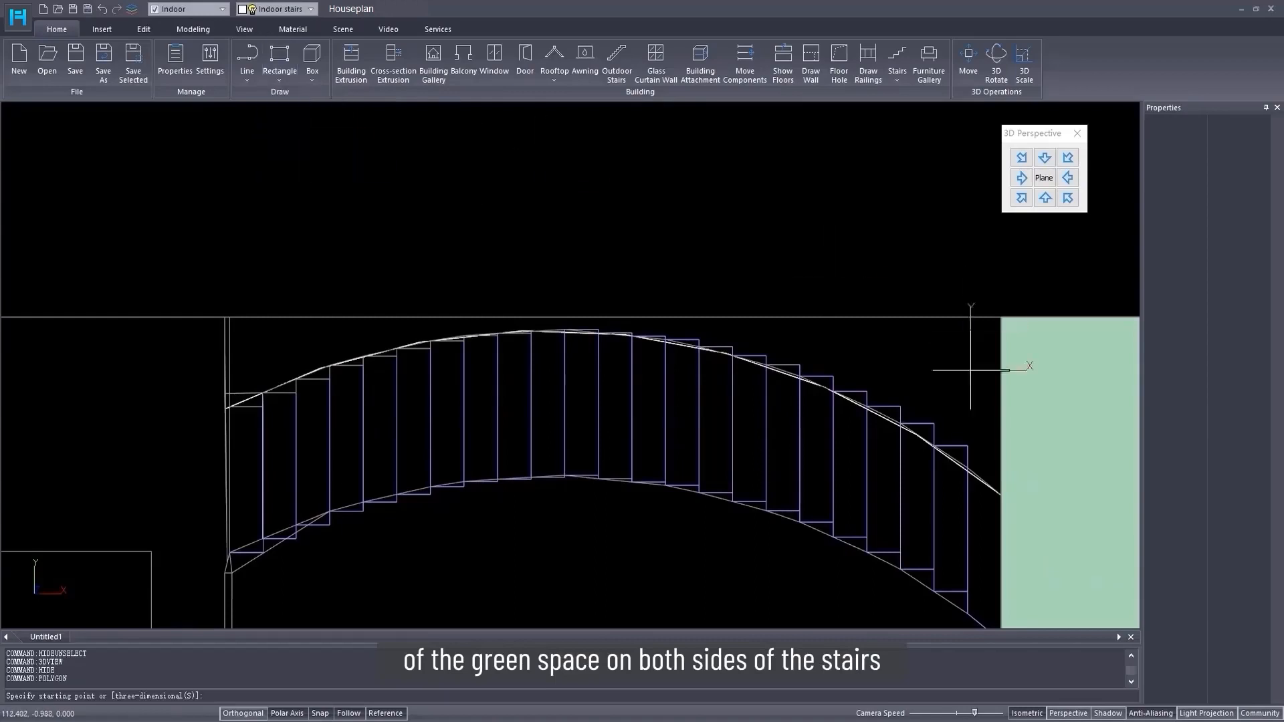
left_click(1003, 494)
left_click(996, 317)
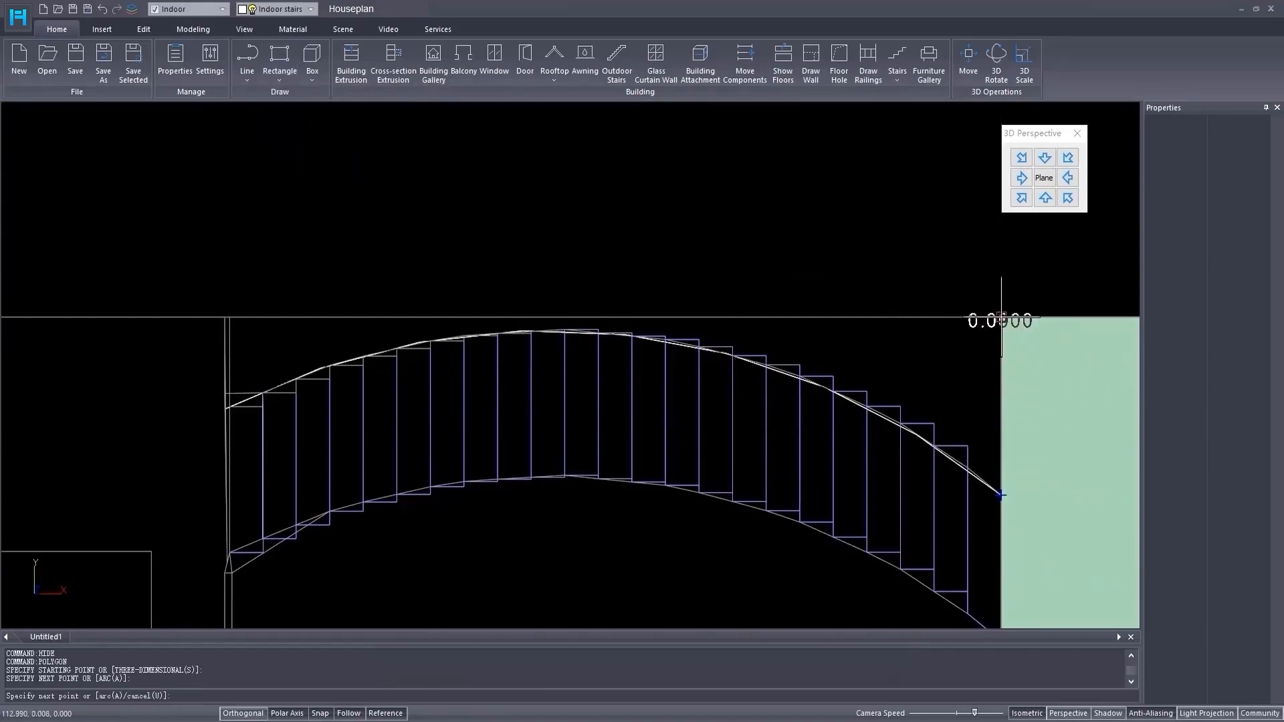
left_click(226, 408)
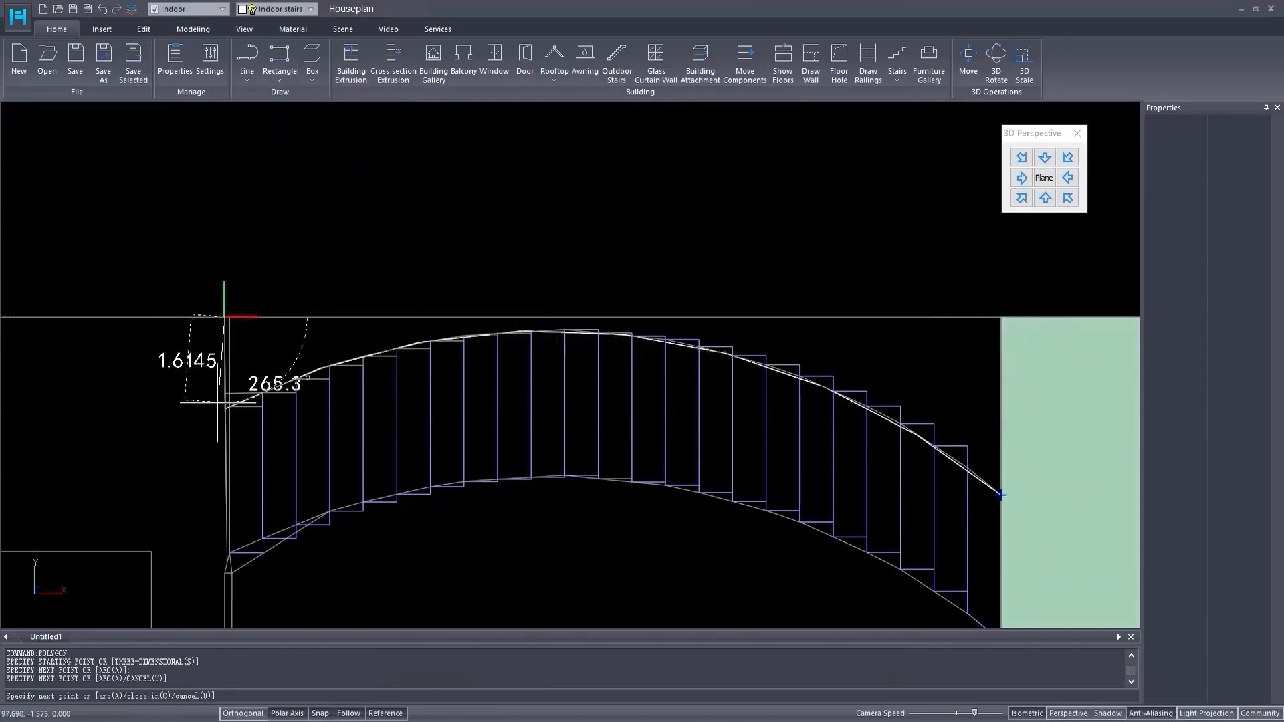
- Close the outer green space polygon with a second-point arc along the stairs' outer edge, back to its starting point
type("a")
key("Return")
type("s")
key("Return")
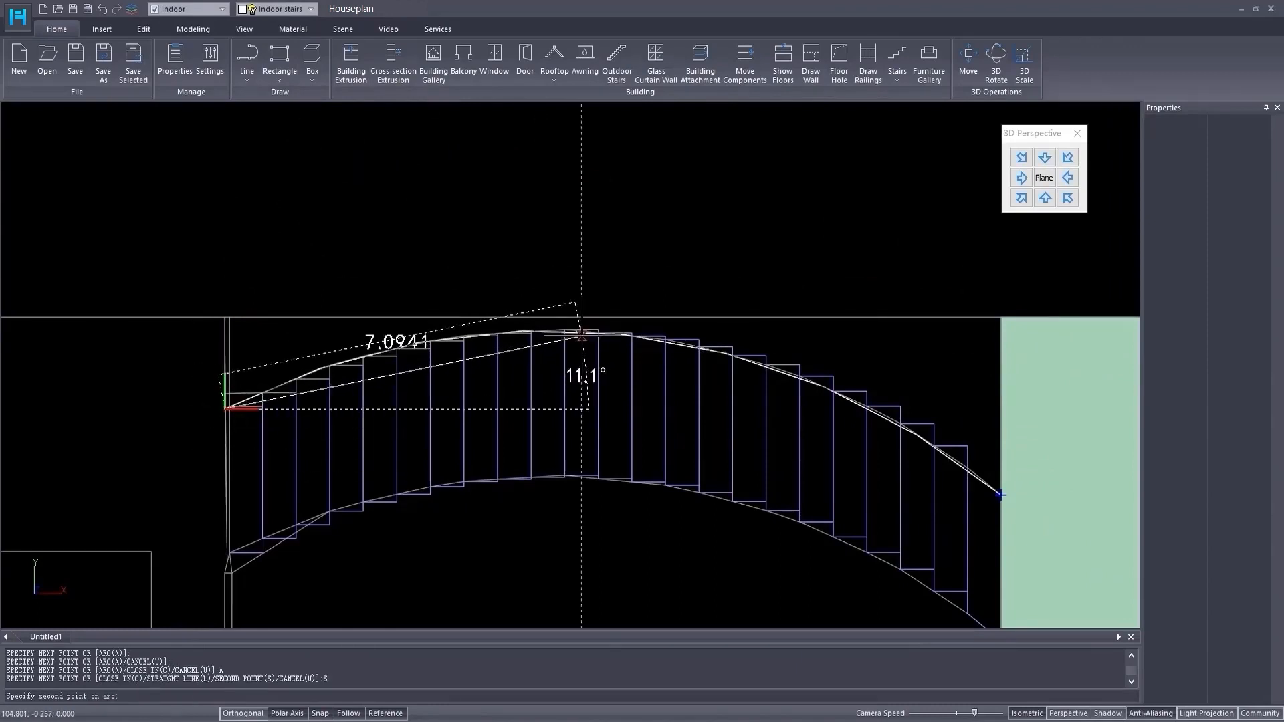
scroll(581, 336, "up", 5)
left_click(704, 333)
scroll(705, 335, "down", 5)
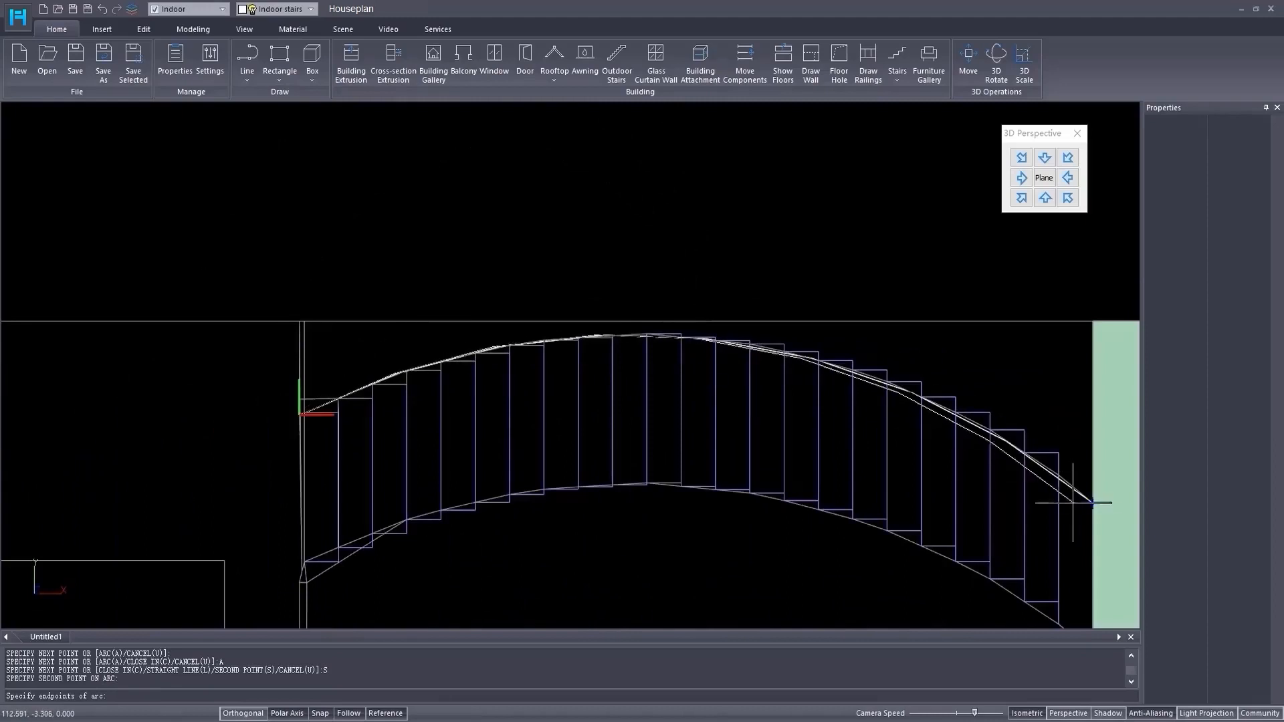
left_click(1092, 502)
key("Return")
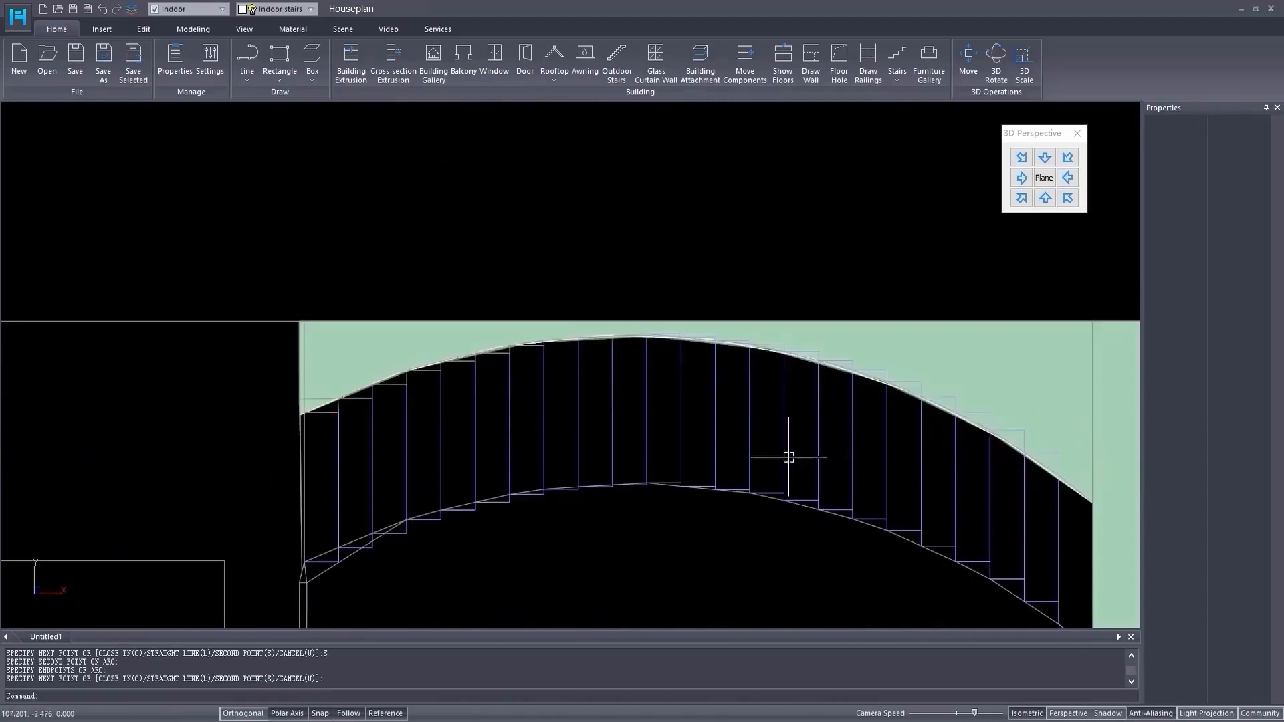
- Start a polygon at the inner arc's green-area end and trace the inner green space's straight and slanted wall edges to the arc's wall-side end
middle_click_drag(789, 457, 676, 281)
scroll(676, 281, "down", 2)
middle_click_drag(702, 472, 605, 374)
scroll(606, 374, "down", 1)
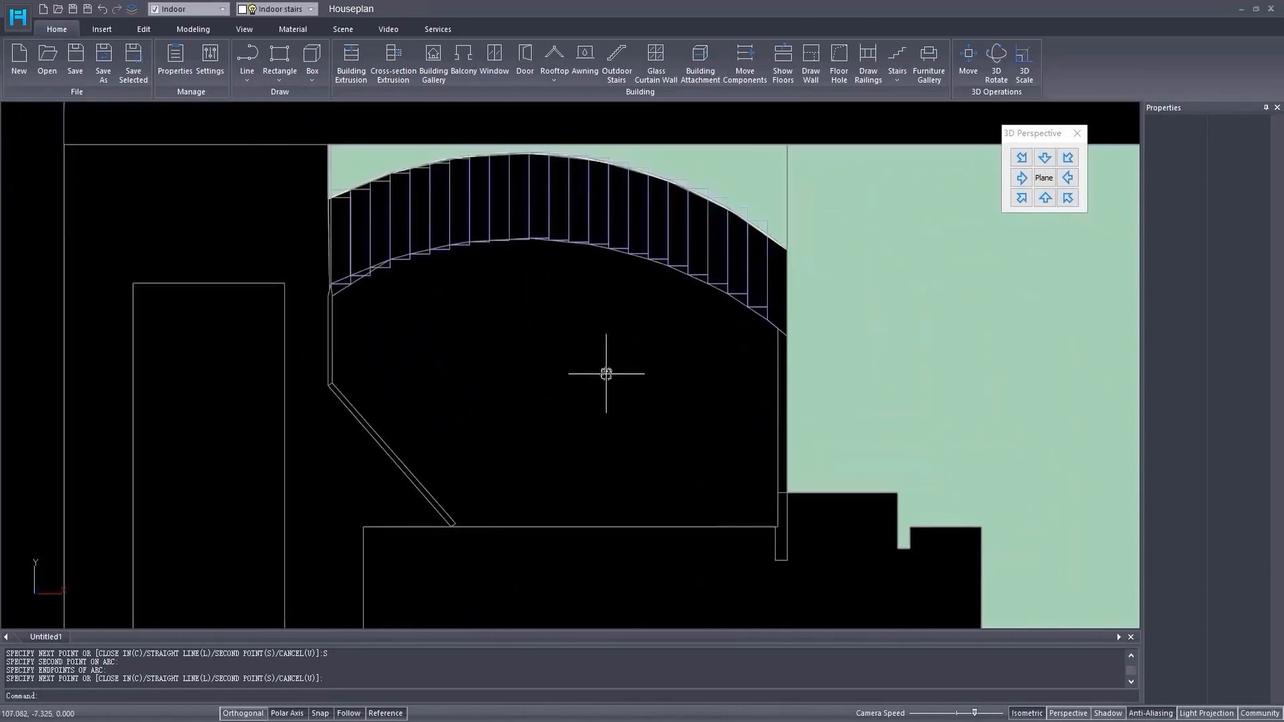
scroll(606, 374, "up", 1)
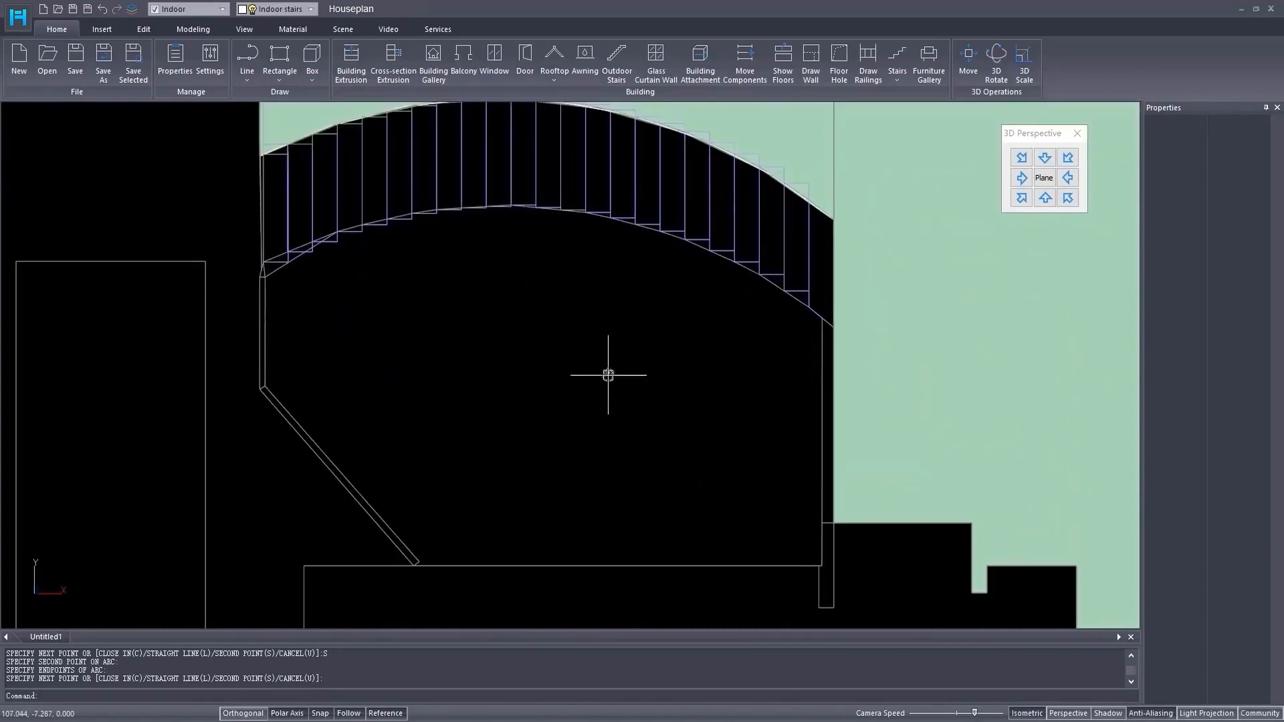
left_click(289, 104)
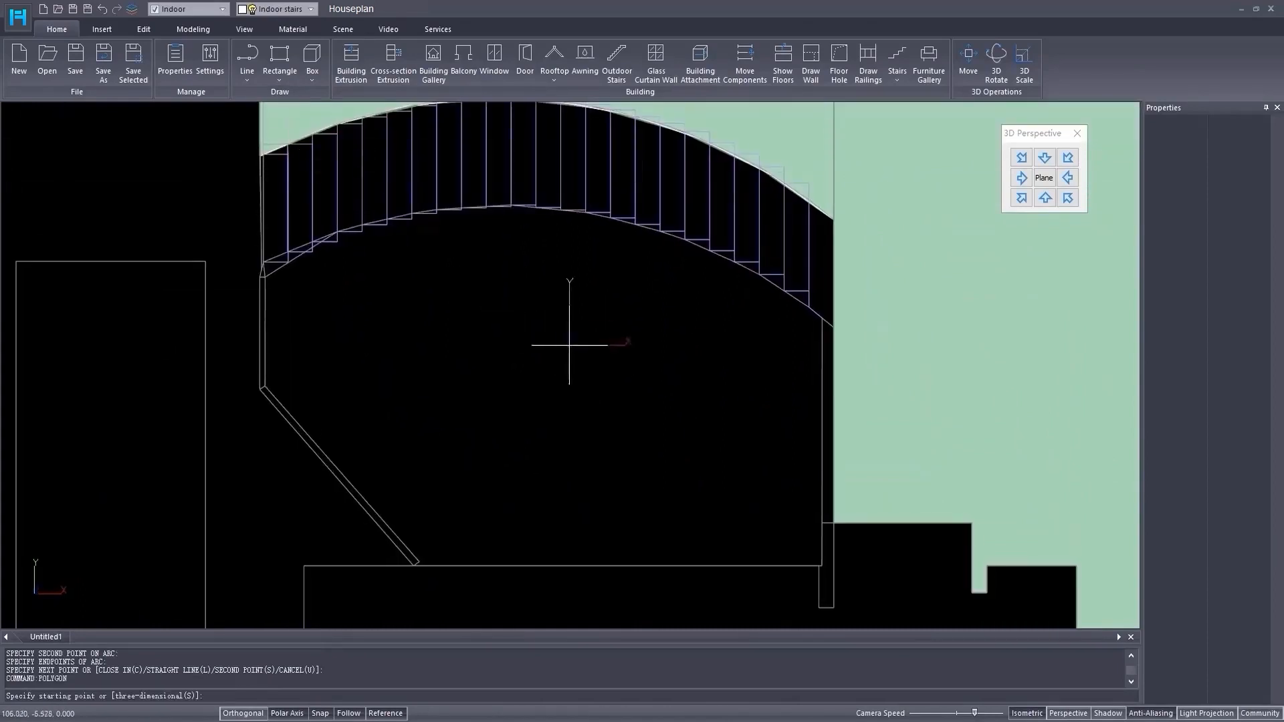
left_click(835, 326)
left_click(832, 607)
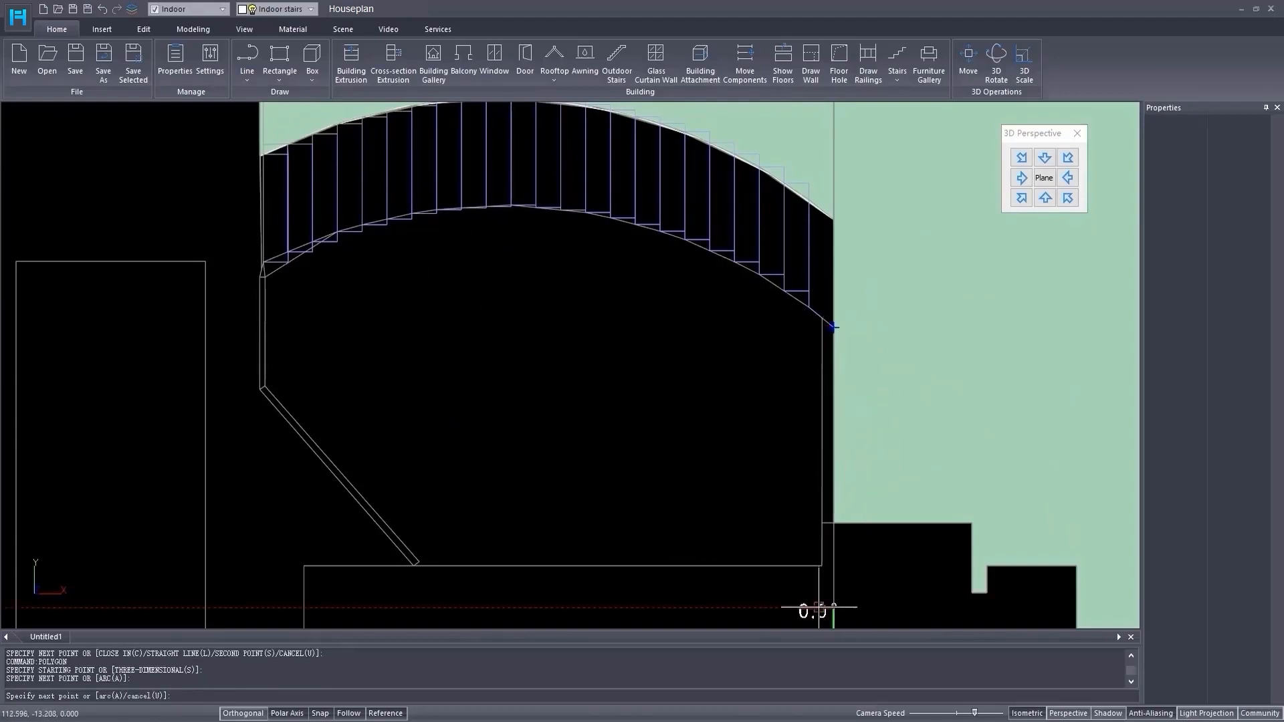
left_click(818, 607)
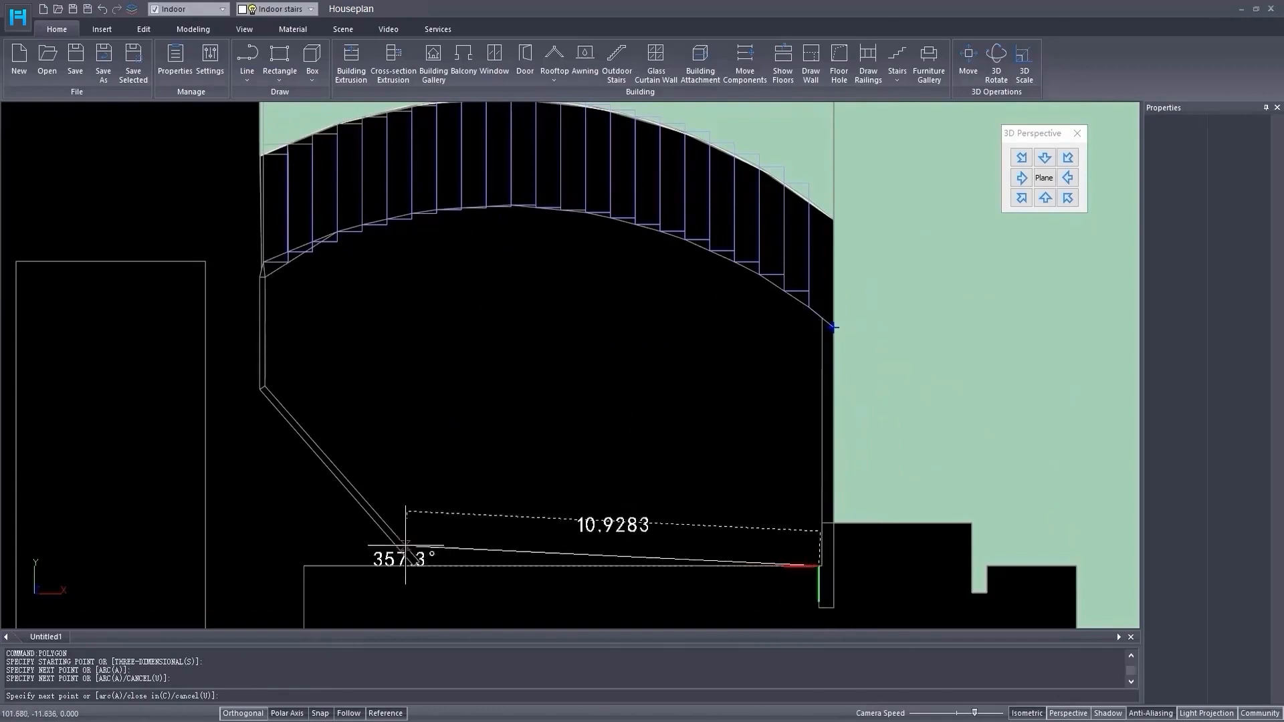
left_click(415, 565)
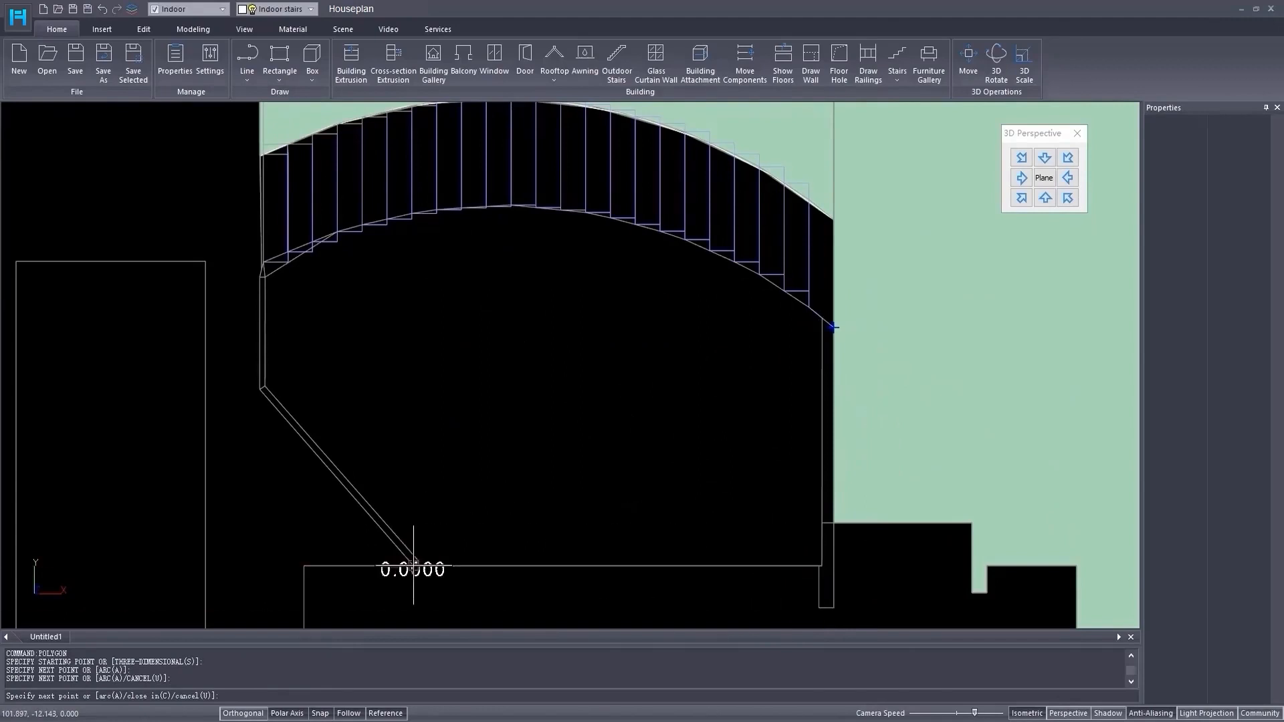
left_click(264, 385)
scroll(265, 267, "up", 3)
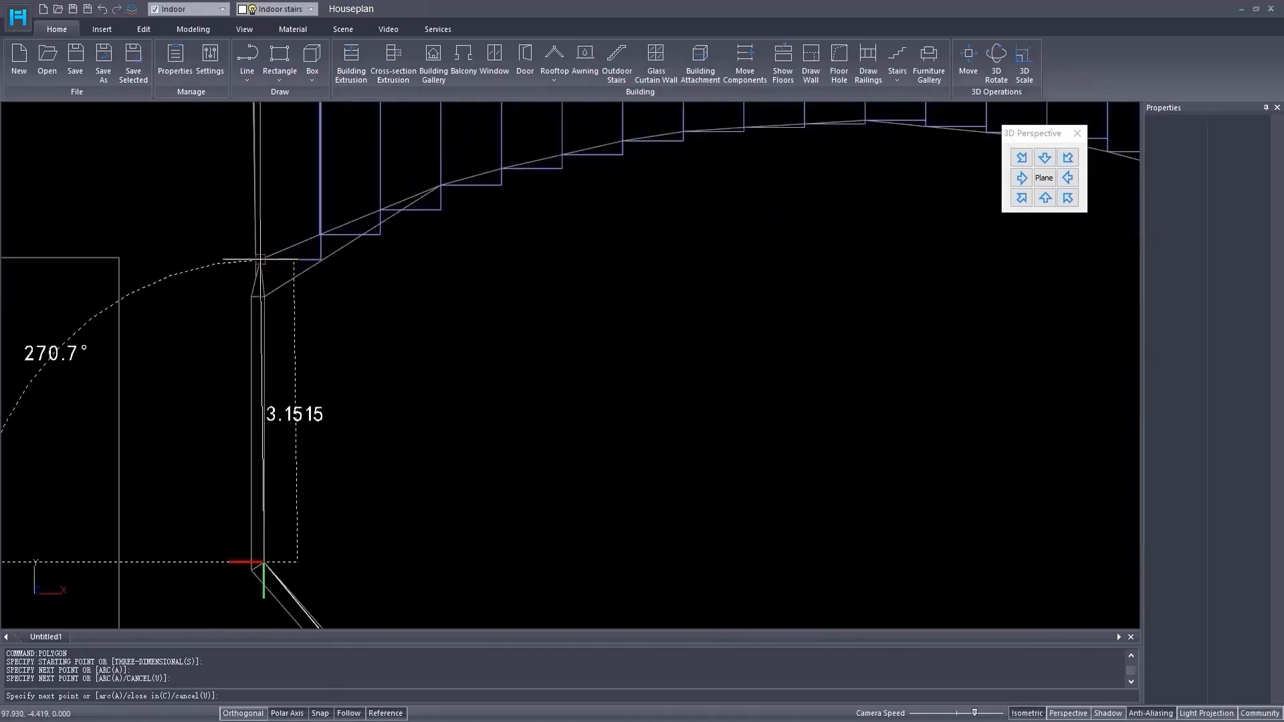
scroll(261, 258, "down", 5)
- Close the inner green space polygon with a second-point arc along the stairs' inner edge, back to its starting point
type("a")
key("Return")
type("s")
key("Return")
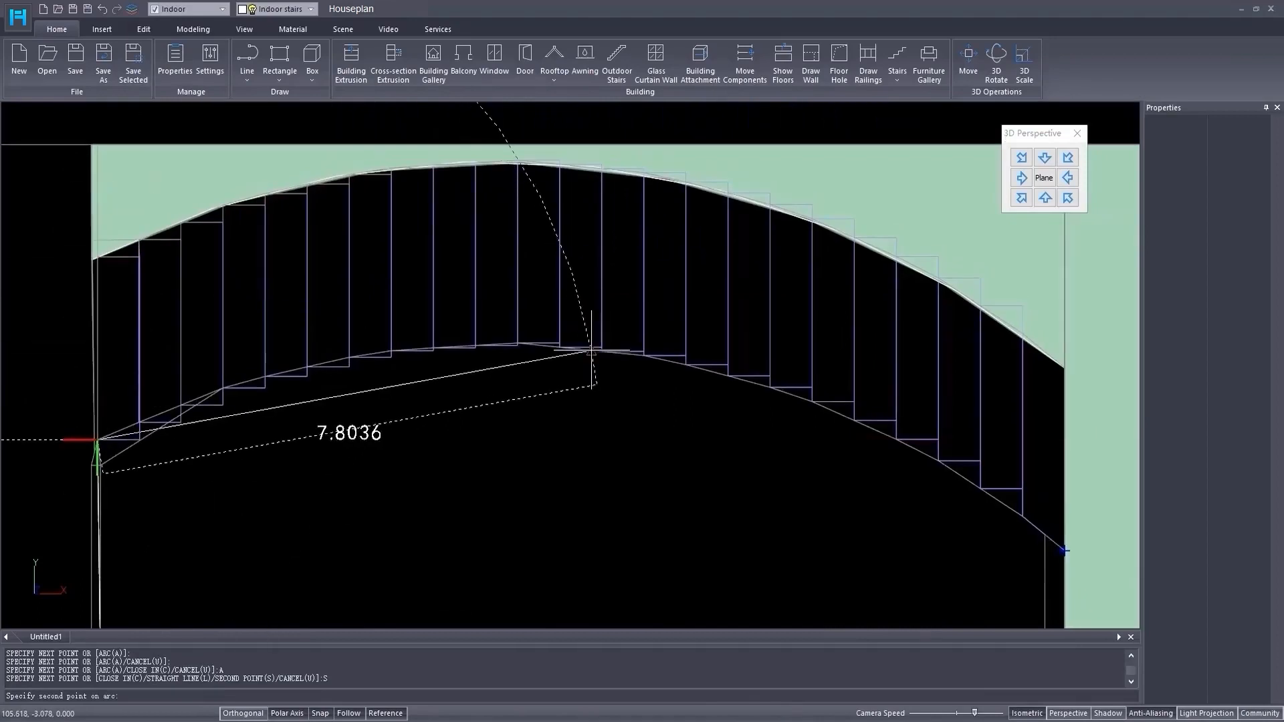
left_click(591, 349)
left_click(1063, 550)
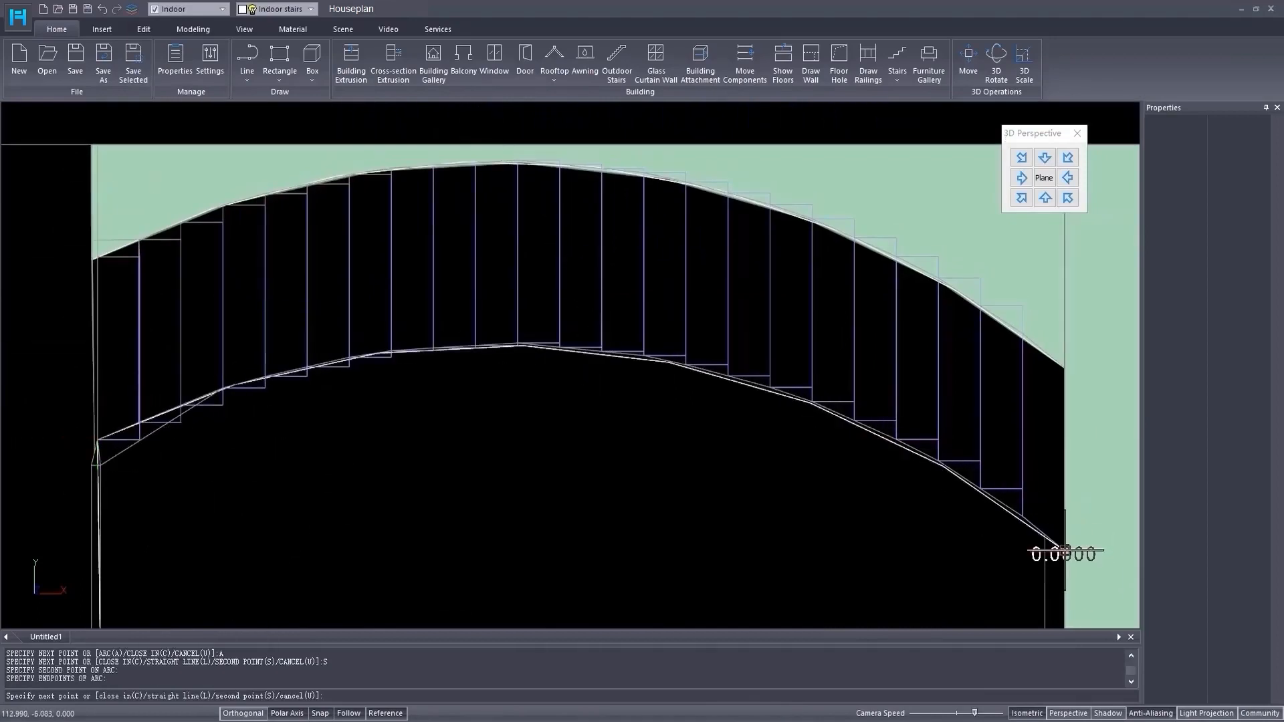
key("Return")
- Convert the outer green space plane beside the curved stairs to an editable polygon in Advanced Modeling
scroll(668, 490, "down", 3)
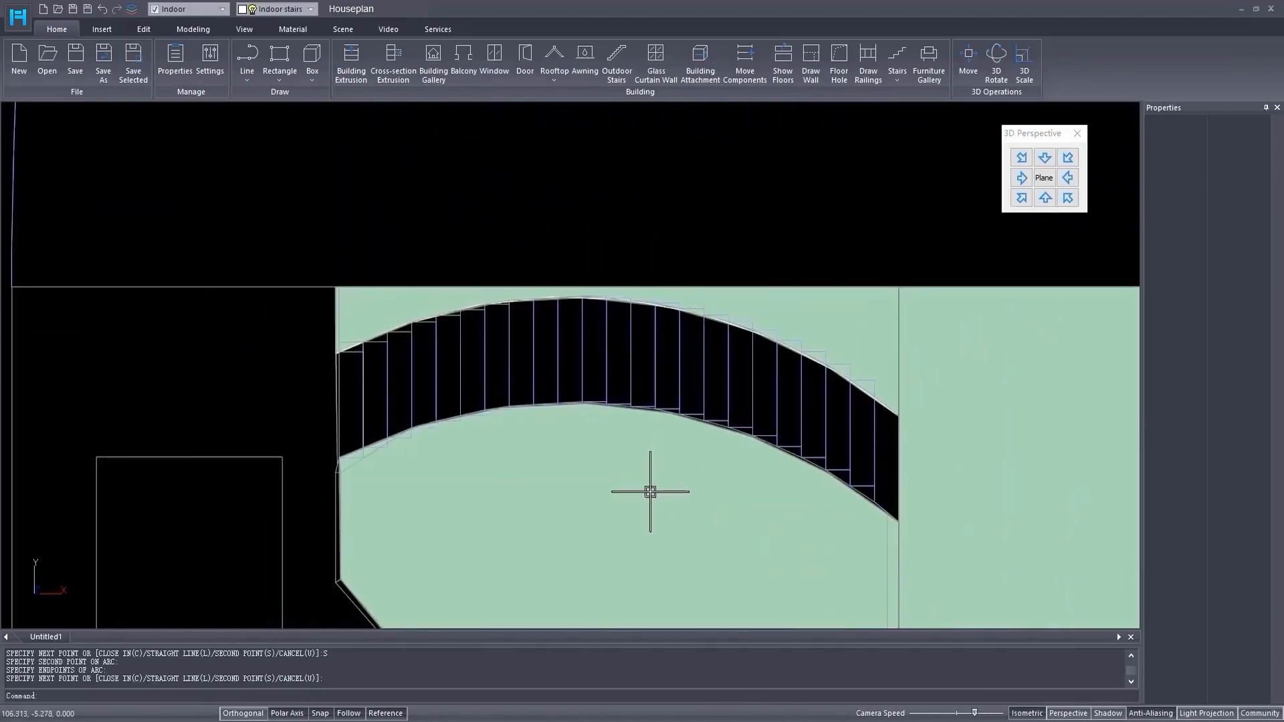
scroll(763, 401, "up", 2)
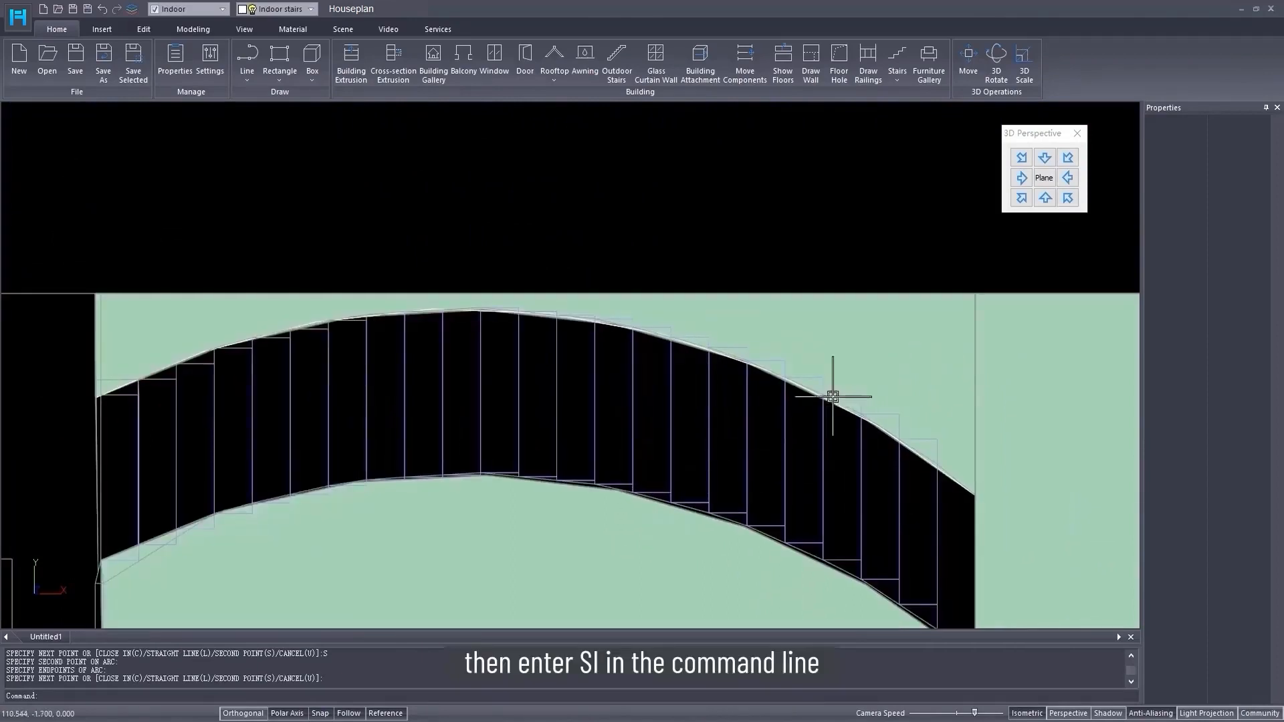
left_click(860, 336)
key("Return")
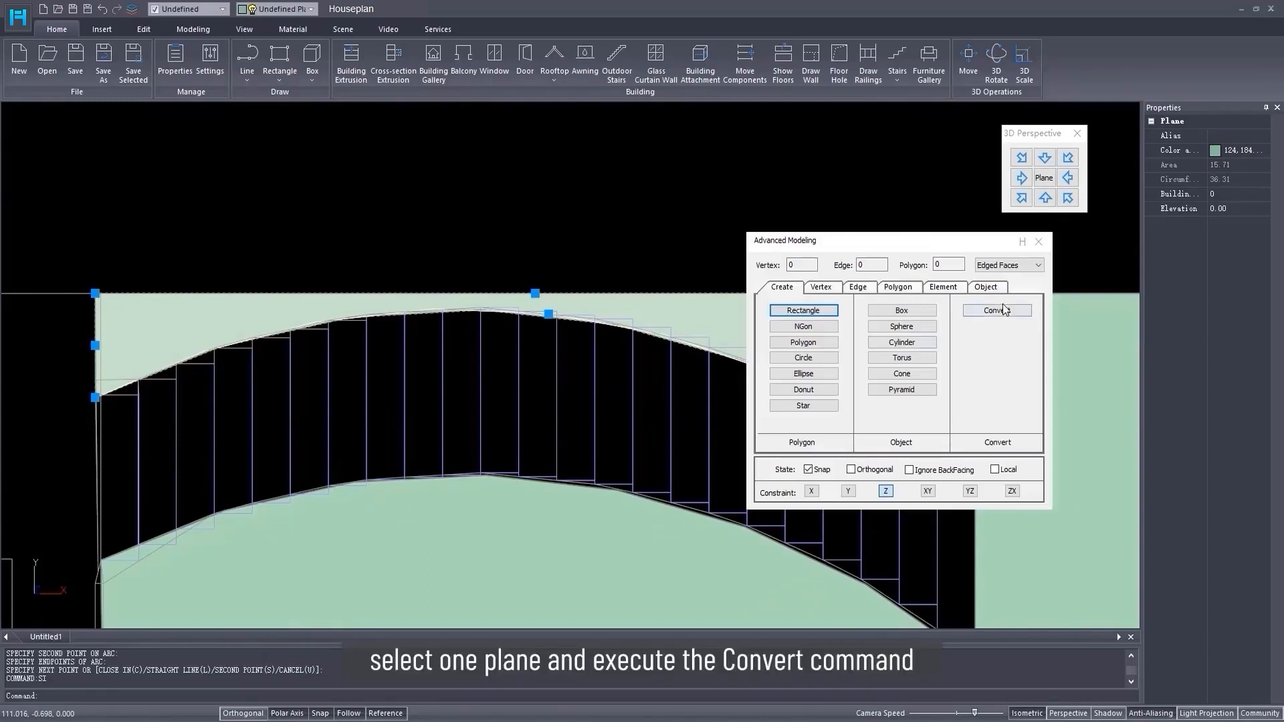
left_click(980, 312)
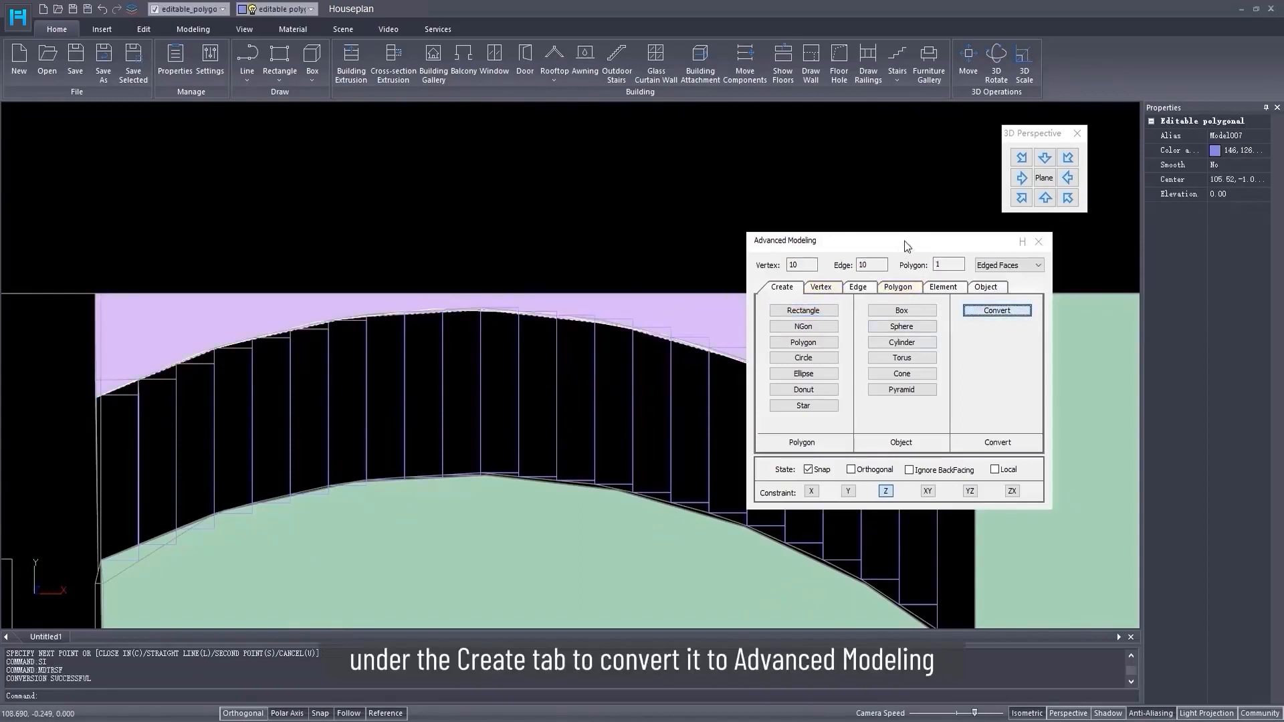
- Divide the outer green space polygon into 23 equal segments with Measure, using the one line, one plane method
left_click_drag(904, 241, 1165, 250)
left_click(1158, 296)
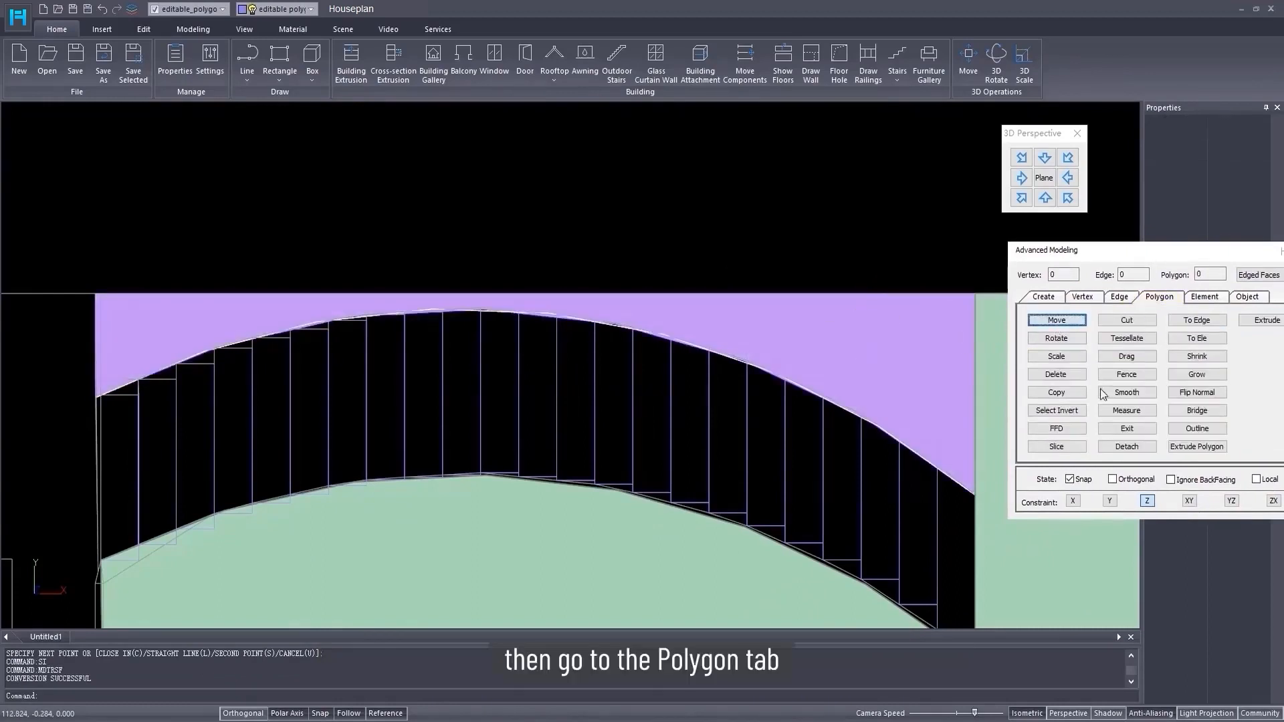
left_click(1124, 410)
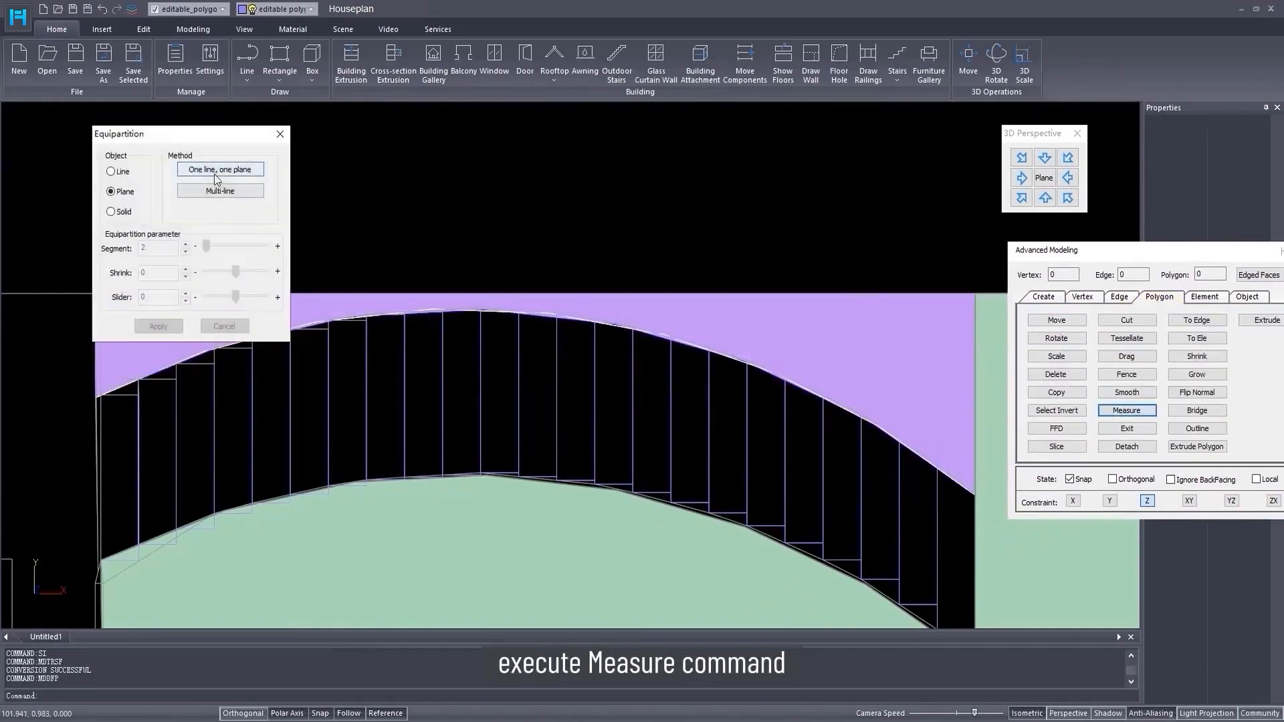
left_click(221, 170)
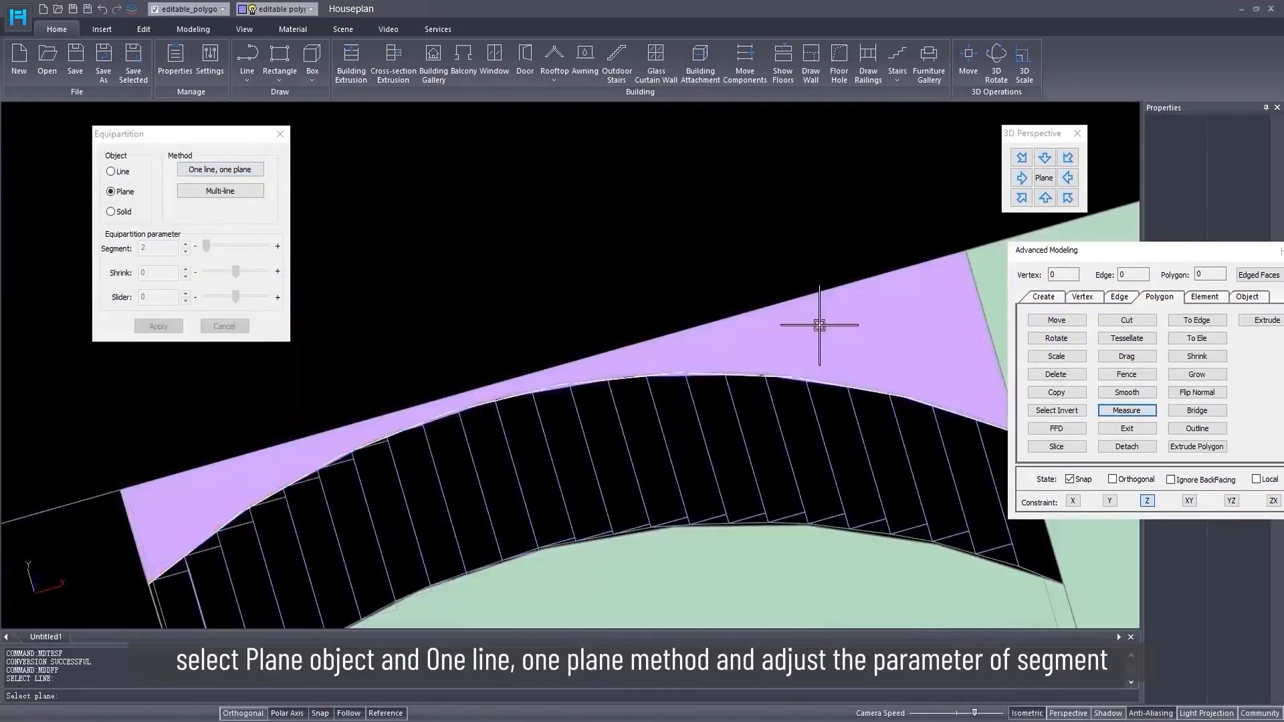
middle_click_drag(592, 311, 481, 312)
scroll(480, 311, "down", 1)
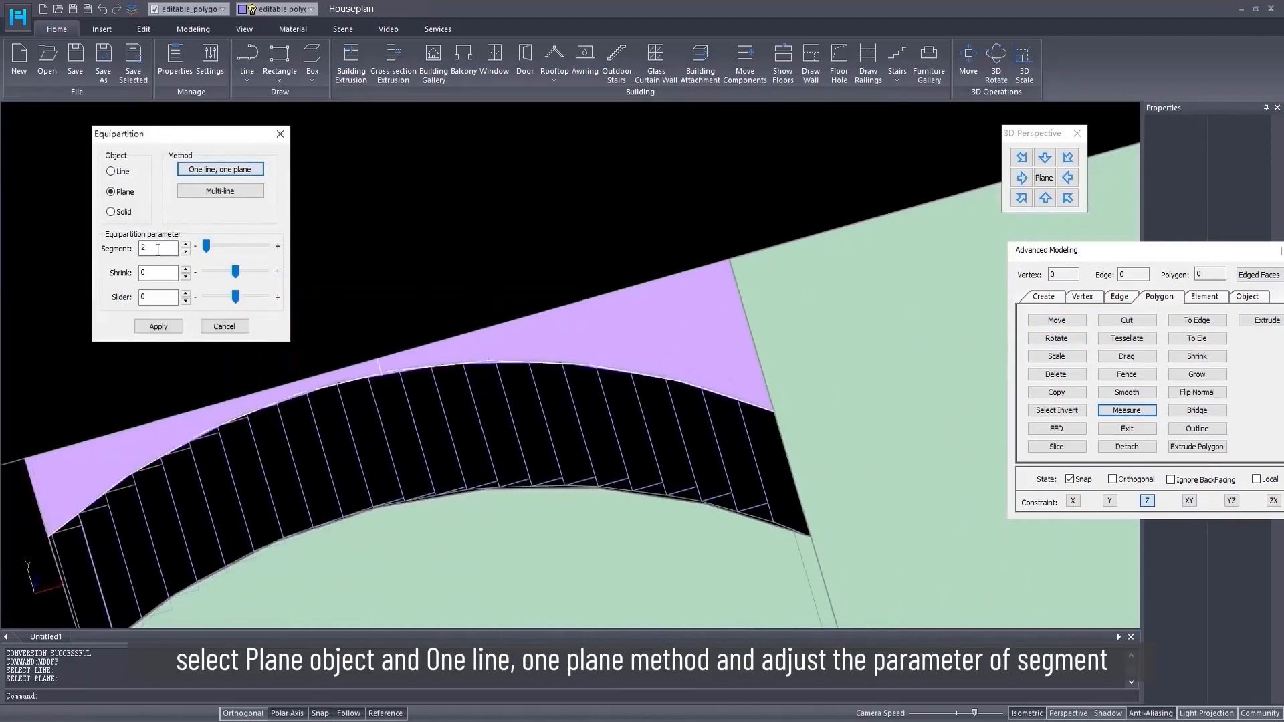
left_click_drag(208, 246, 218, 247)
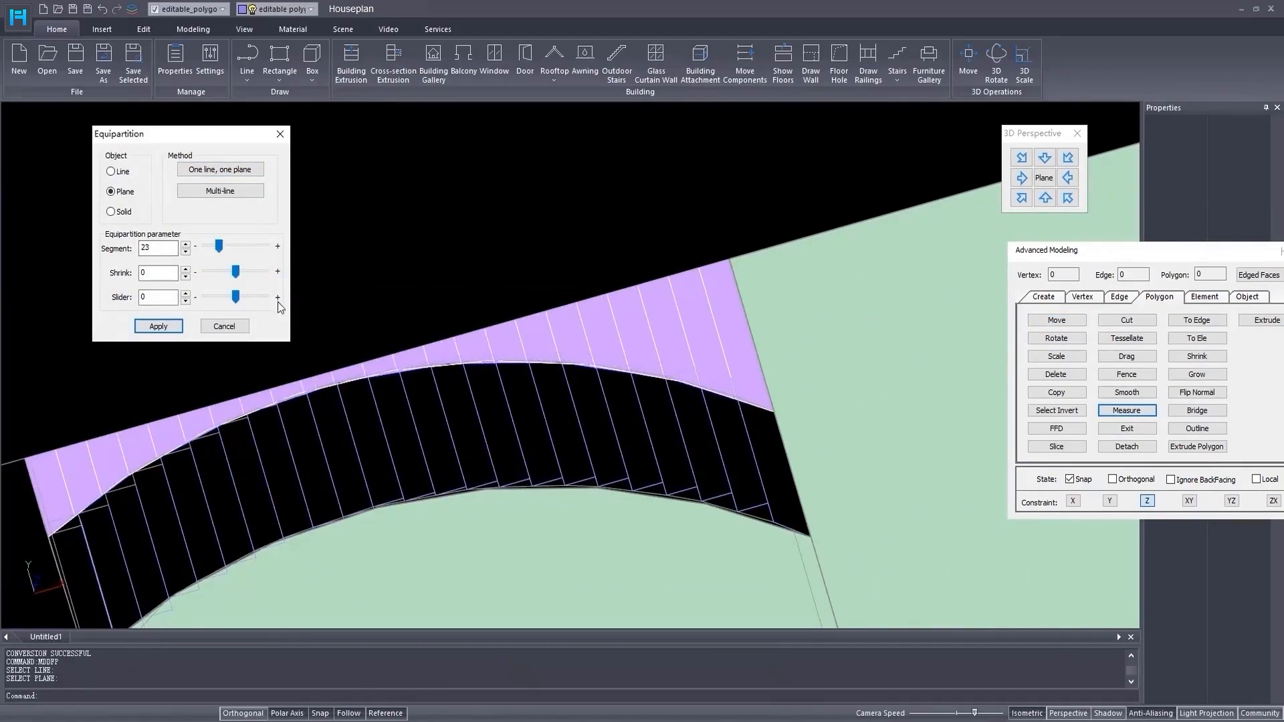
left_click(158, 327)
left_click(282, 137)
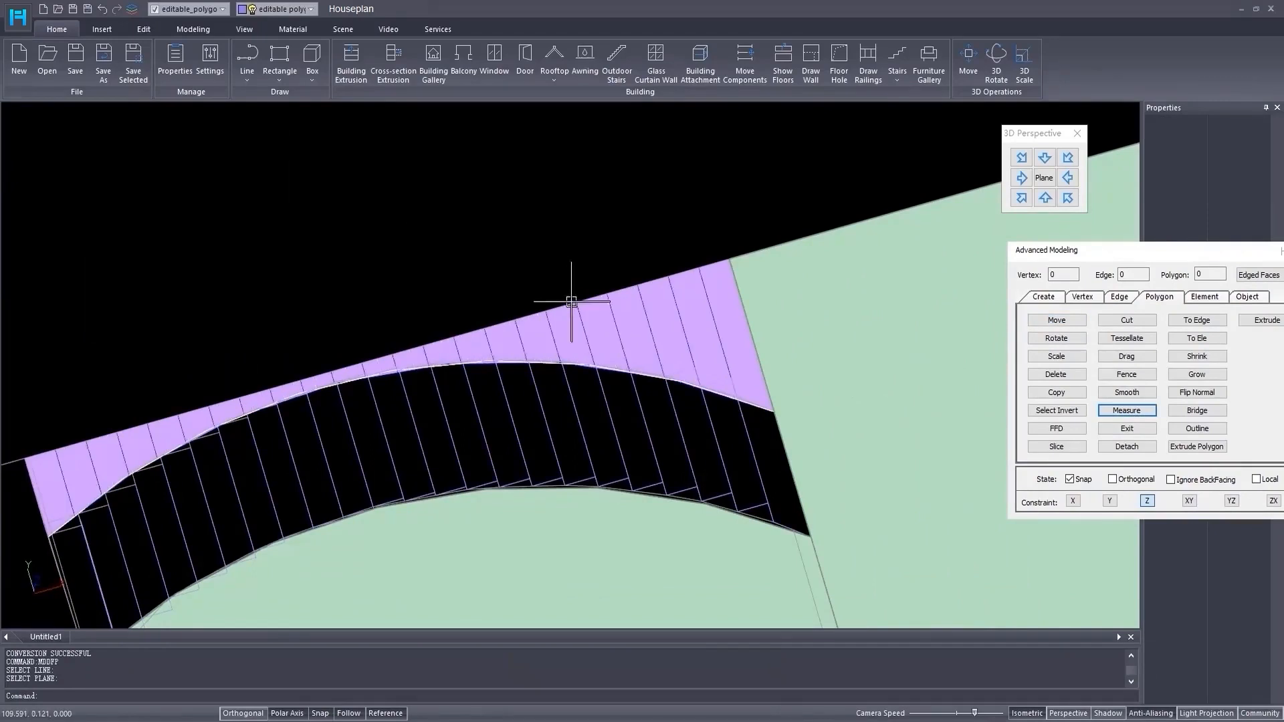
- Convert the inner green space plane beside the curved stairs to an editable polygon
scroll(587, 344, "down", 5)
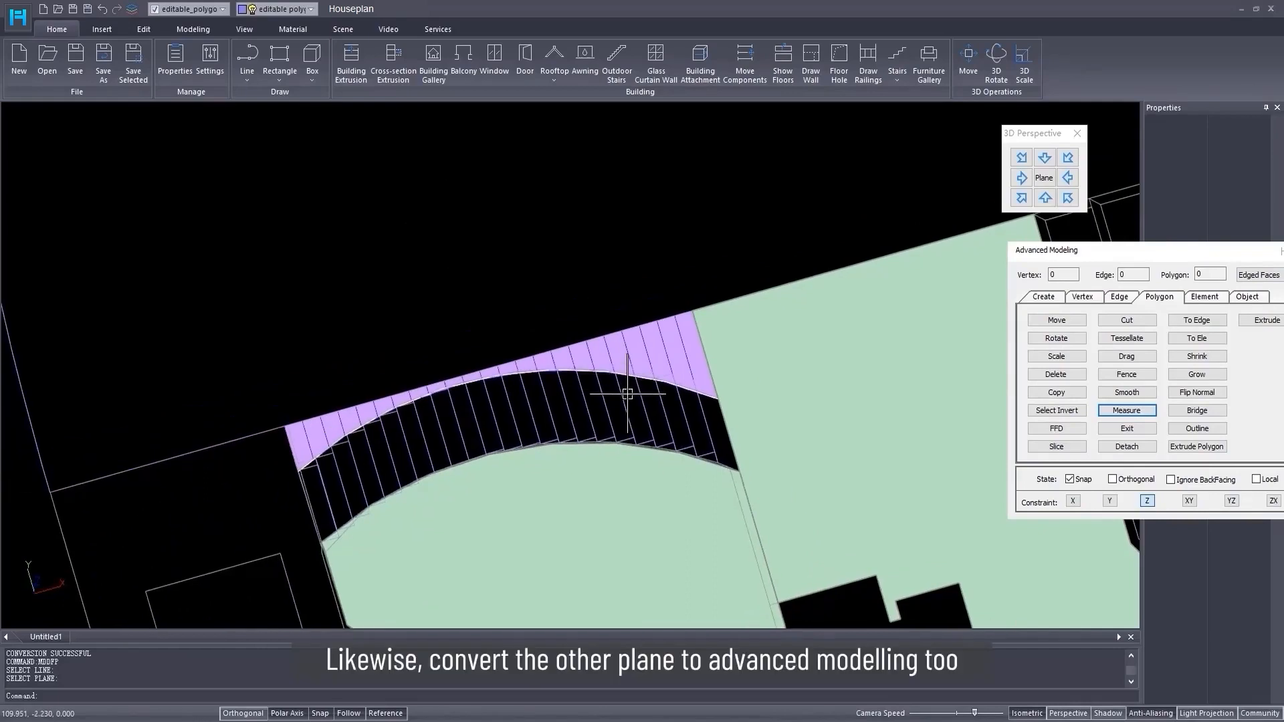
left_click(669, 499)
left_click(1241, 323)
left_click(1049, 298)
left_click(1261, 323)
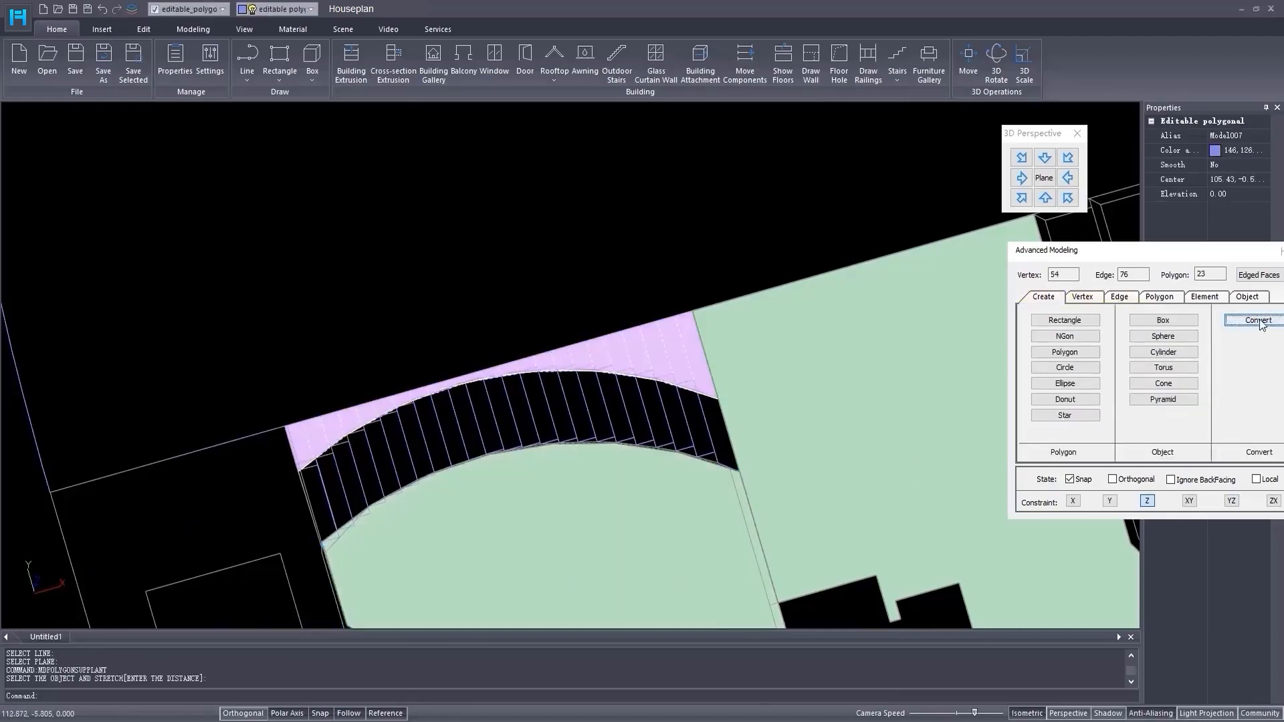
left_click(682, 507)
- Unhide the hidden buildings, flower pools and stairs
middle_click_drag(728, 452, 473, 357)
right_click(678, 443)
left_click(720, 438)
scroll(698, 450, "down", 3)
- Move the upper green area and the stepped flower pools with their stairs up along the Z axis, level with the curved stairs' top
left_click(473, 358)
left_click(591, 396)
left_click(641, 363)
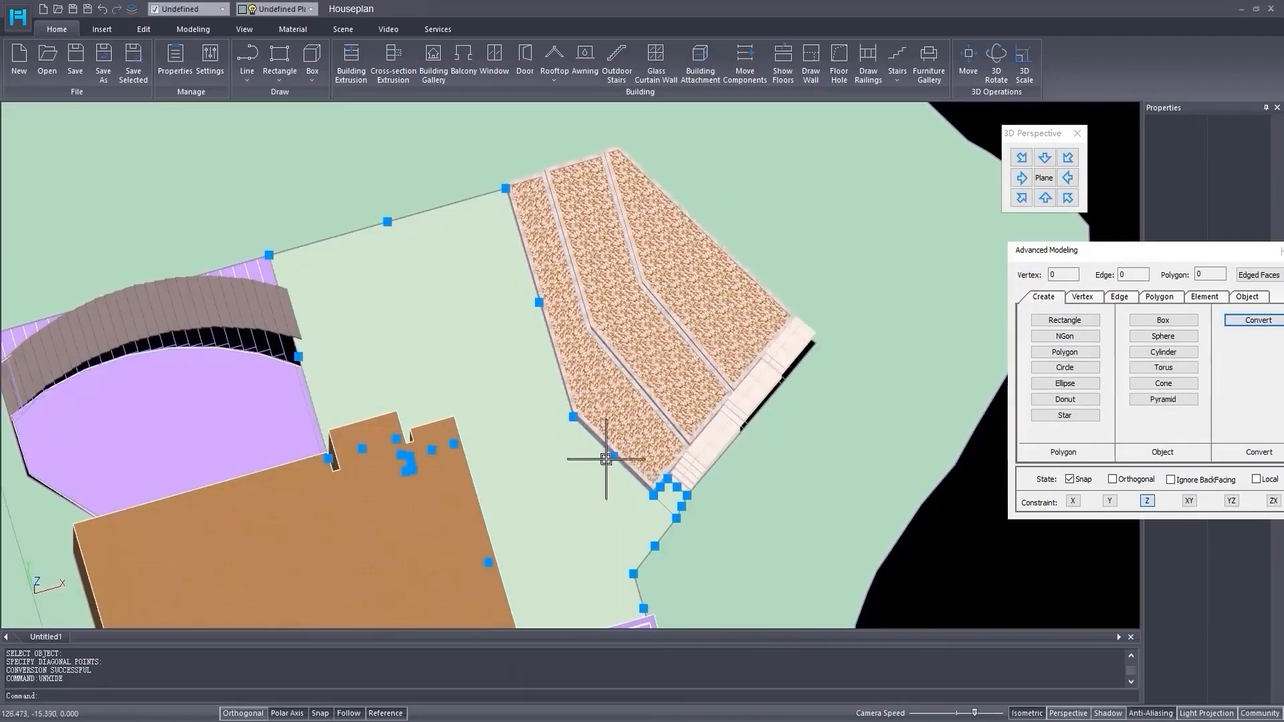
middle_click_drag(606, 459, 628, 381, "shift")
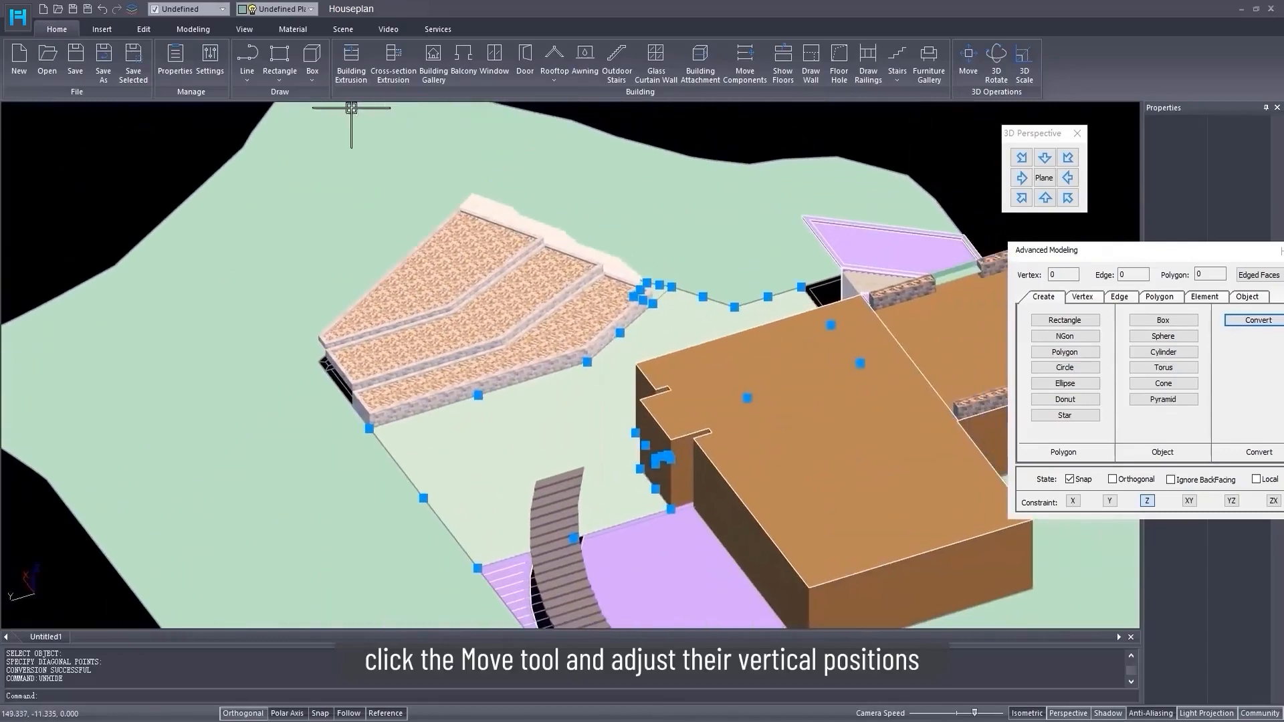
left_click(968, 61)
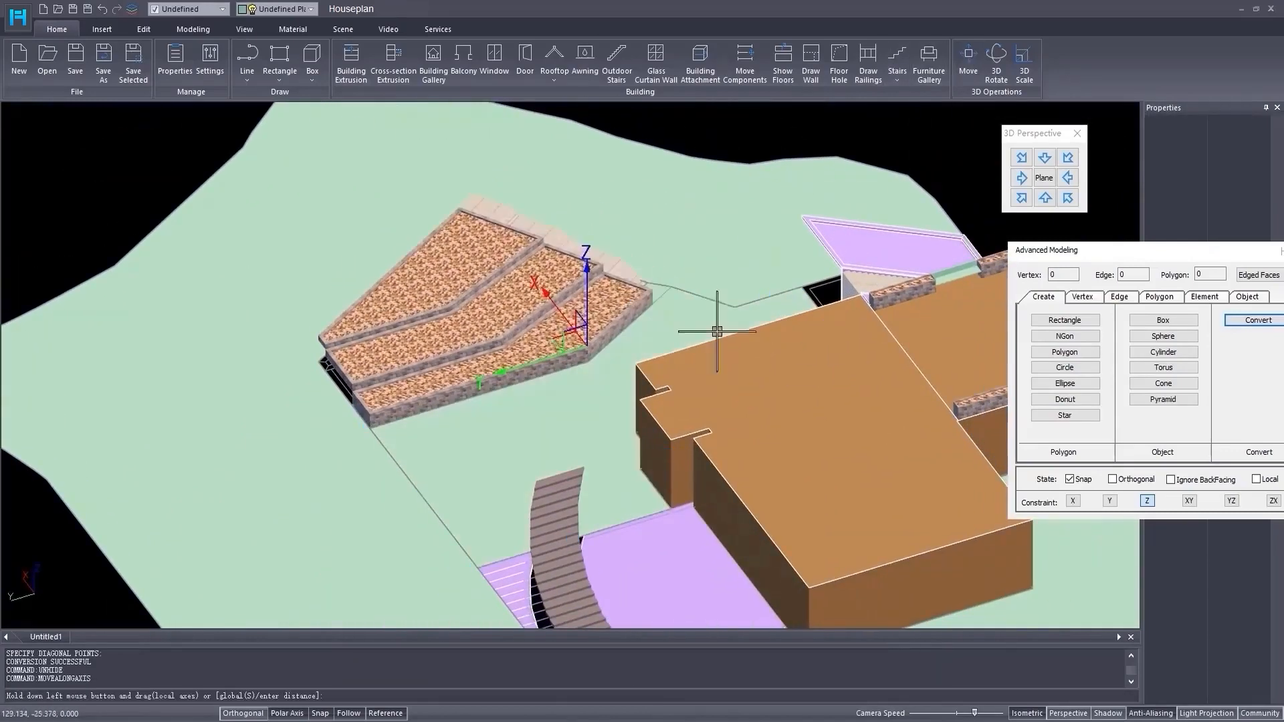
left_click(591, 439)
left_click_drag(591, 366, 796, 390)
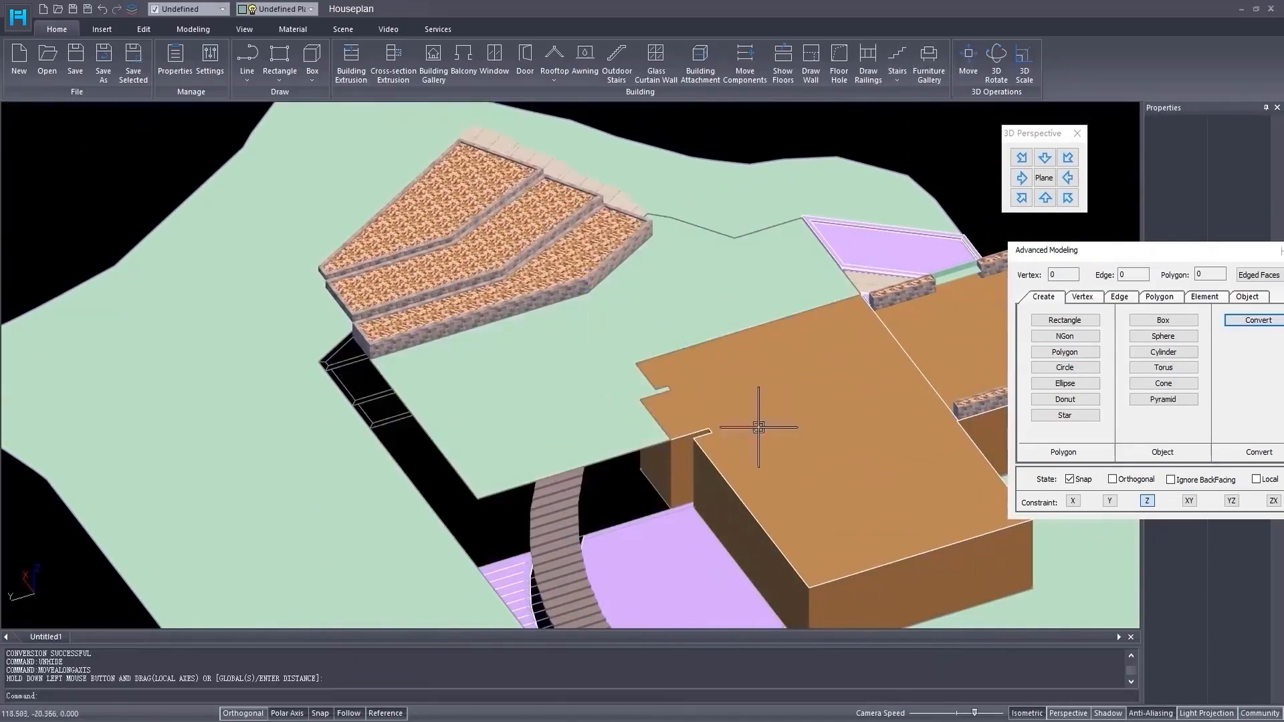
- Select the green spaces on both sides of the curved stairs and move them up along the Z axis to elevation 4.30
middle_click_drag(667, 501, 664, 378)
scroll(626, 426, "up", 1)
scroll(494, 452, "up", 1)
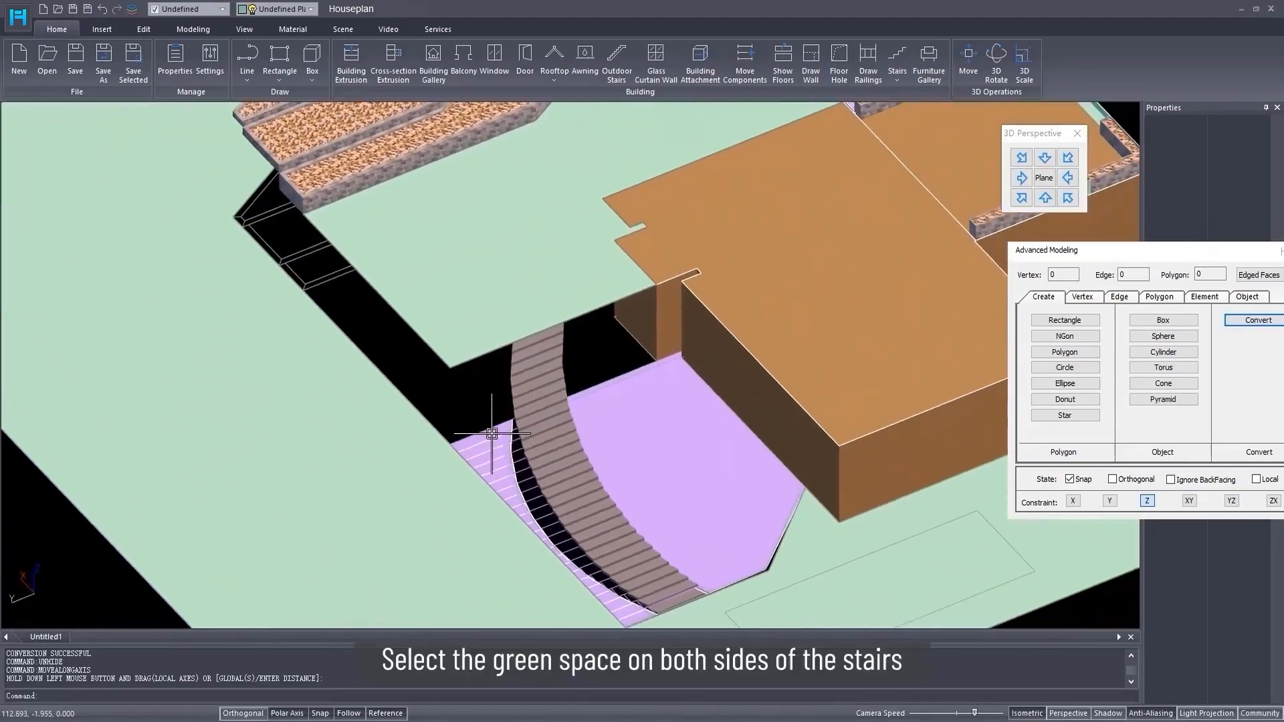
scroll(492, 430, "up", 2)
left_click(495, 433)
scroll(521, 397, "down", 2)
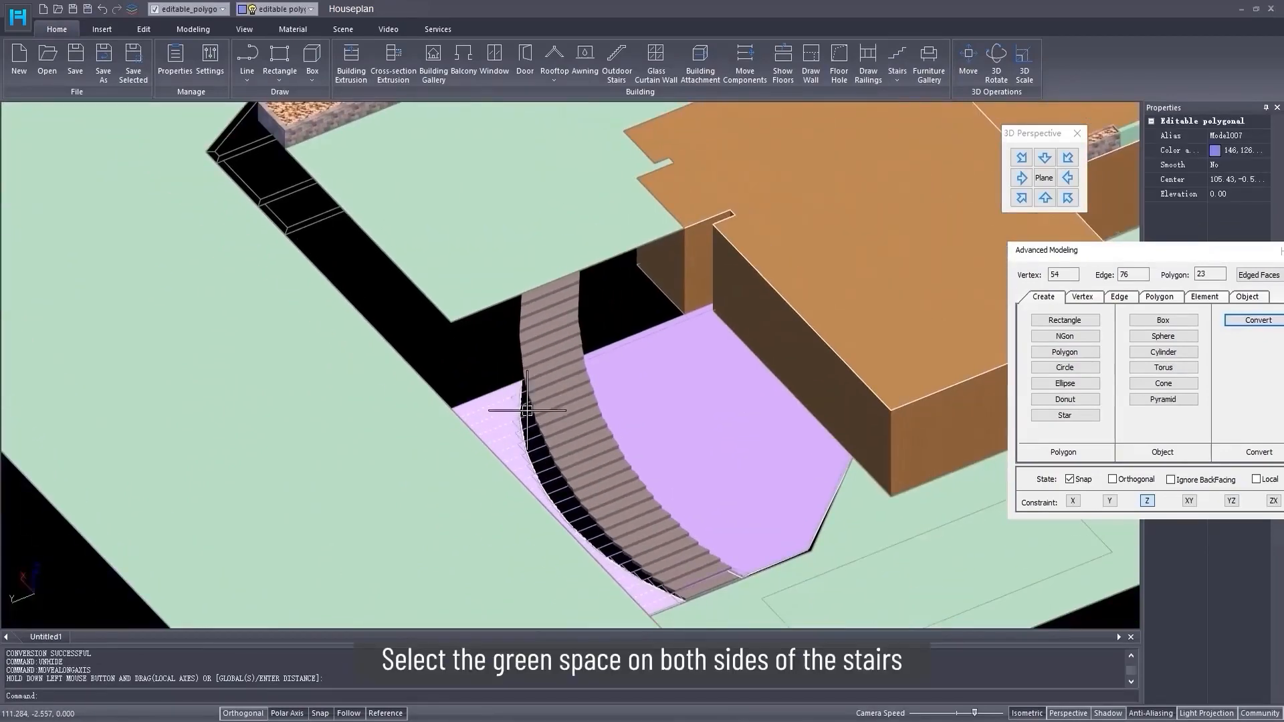
left_click_drag(1138, 253, 1036, 230)
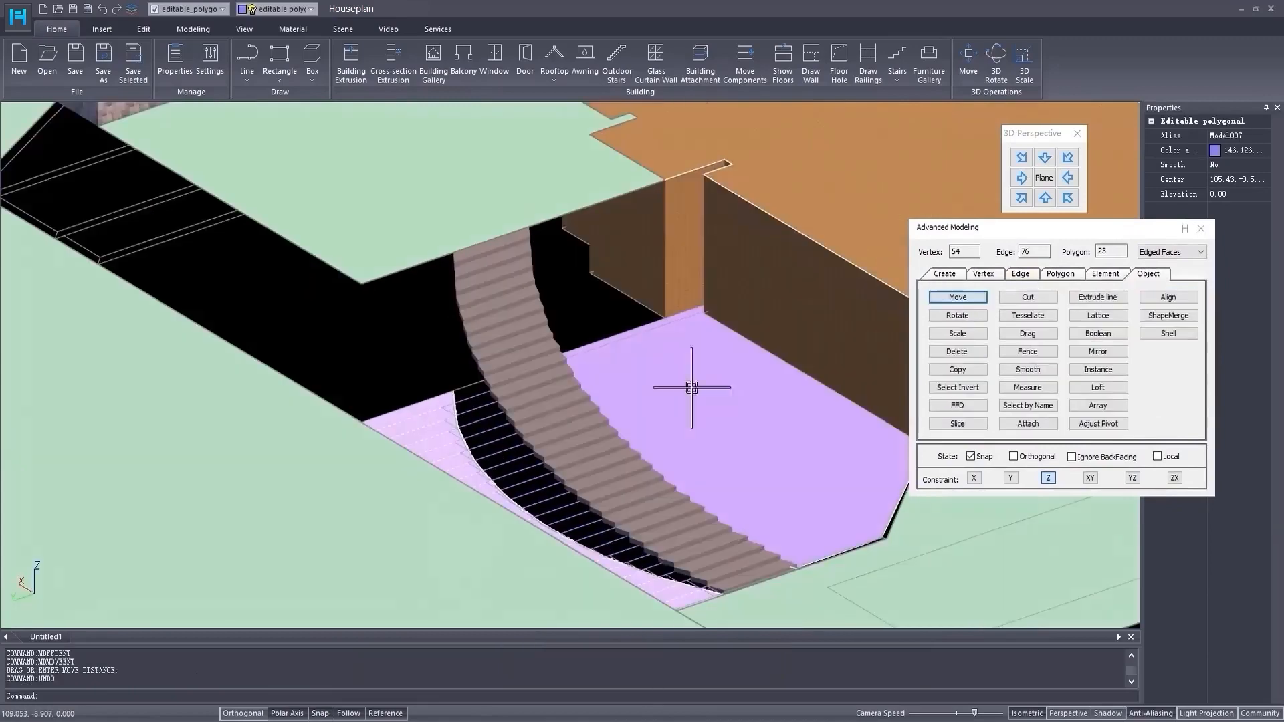
left_click(691, 387, "ctrl")
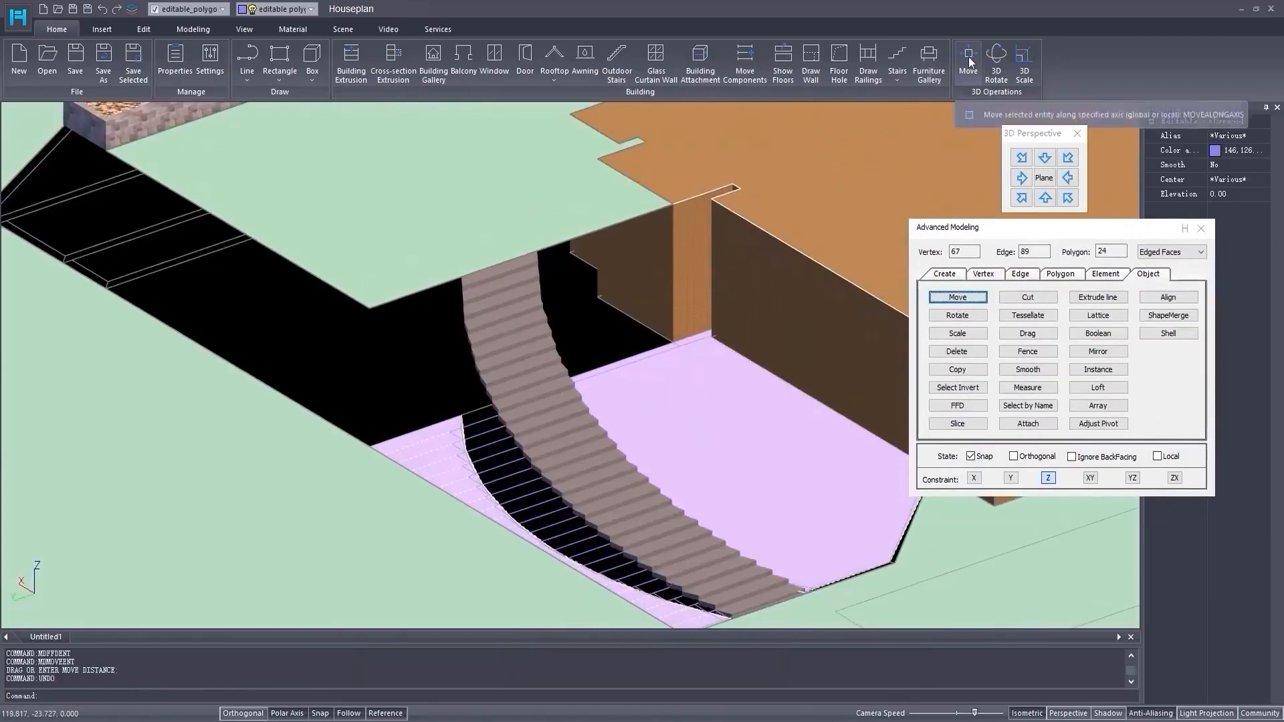
left_click(969, 62)
left_click_drag(710, 397, 404, 261)
- Remove the redundant vertices lying between the division lines on the outer green space's arc edge
left_click(982, 275)
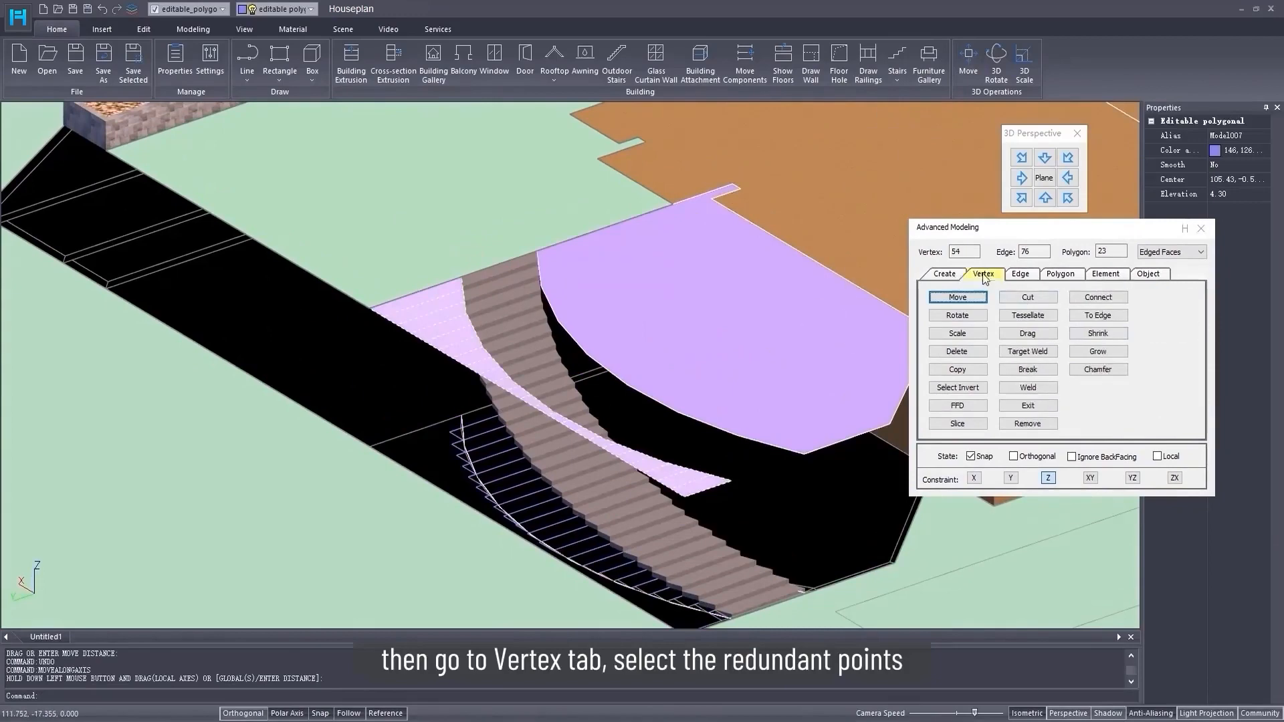
middle_click_drag(769, 434, 619, 431, "shift")
scroll(619, 431, "up", 3)
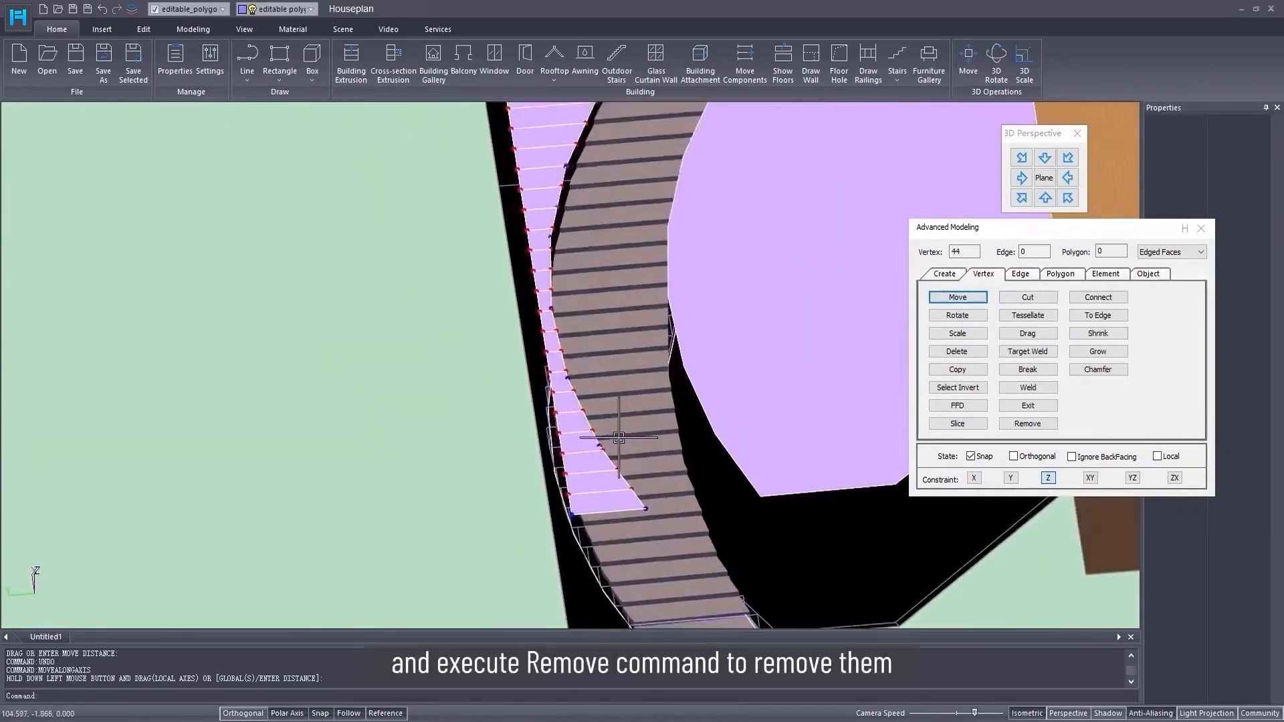
scroll(597, 446, "up", 2)
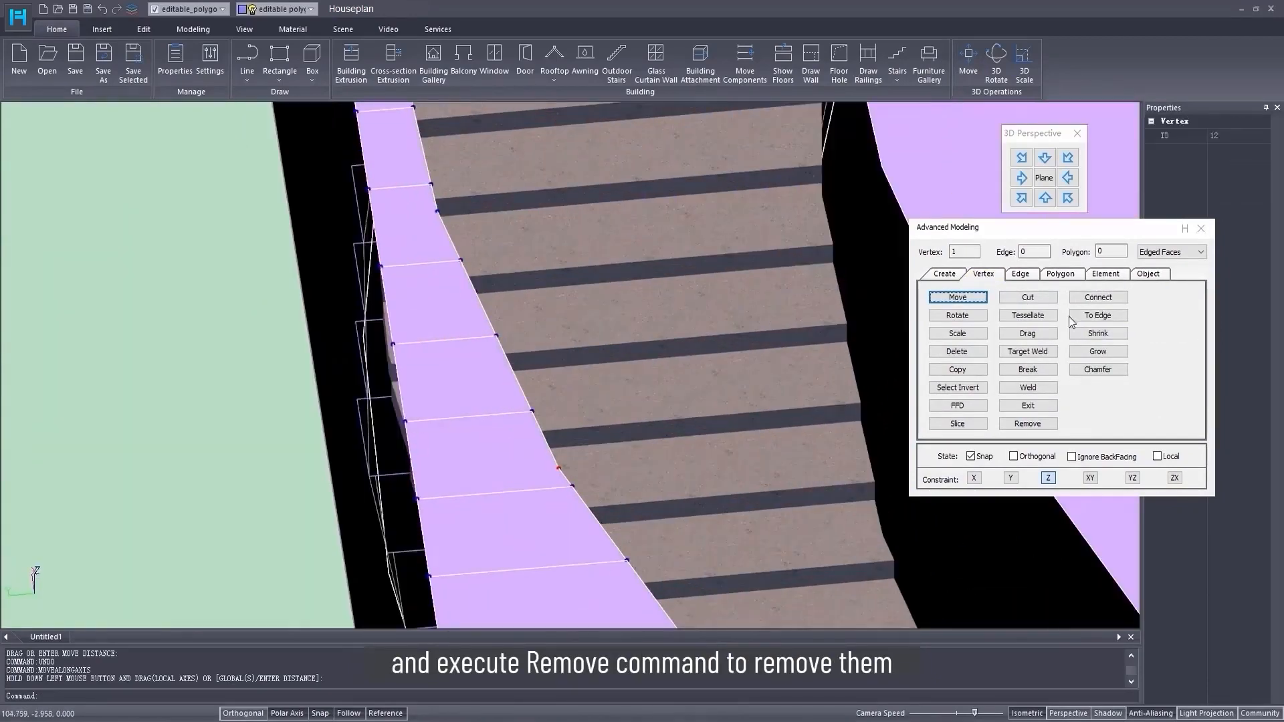
left_click(1028, 424)
key("Escape")
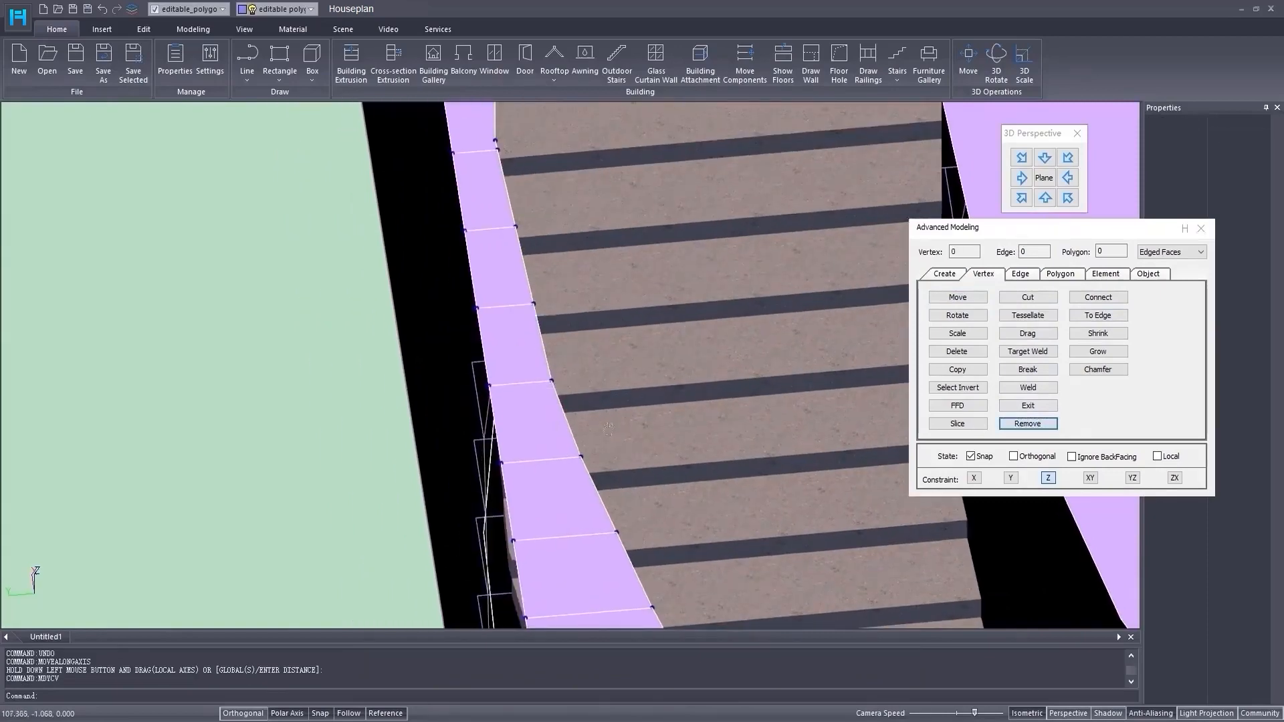
middle_click_drag(553, 281, 618, 560)
middle_click_drag(589, 406, 589, 649)
scroll(600, 381, "down", 6)
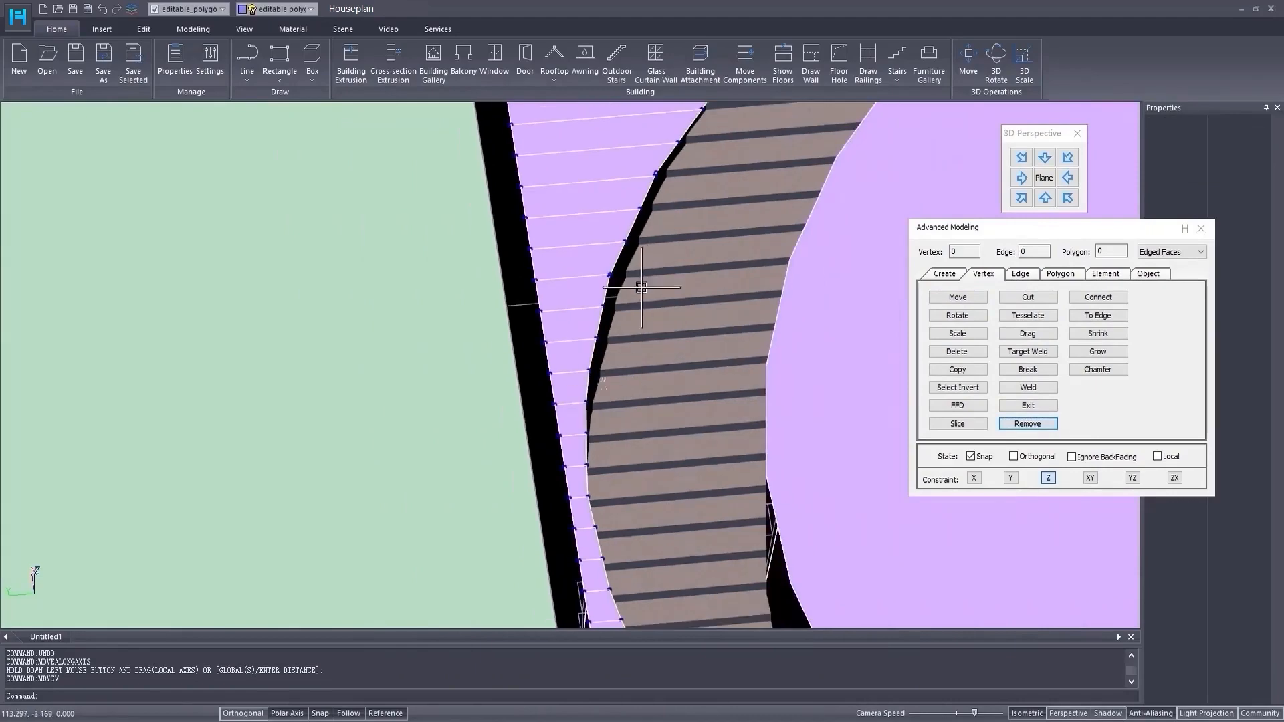
scroll(627, 263, "up", 10)
scroll(596, 365, "down", 5)
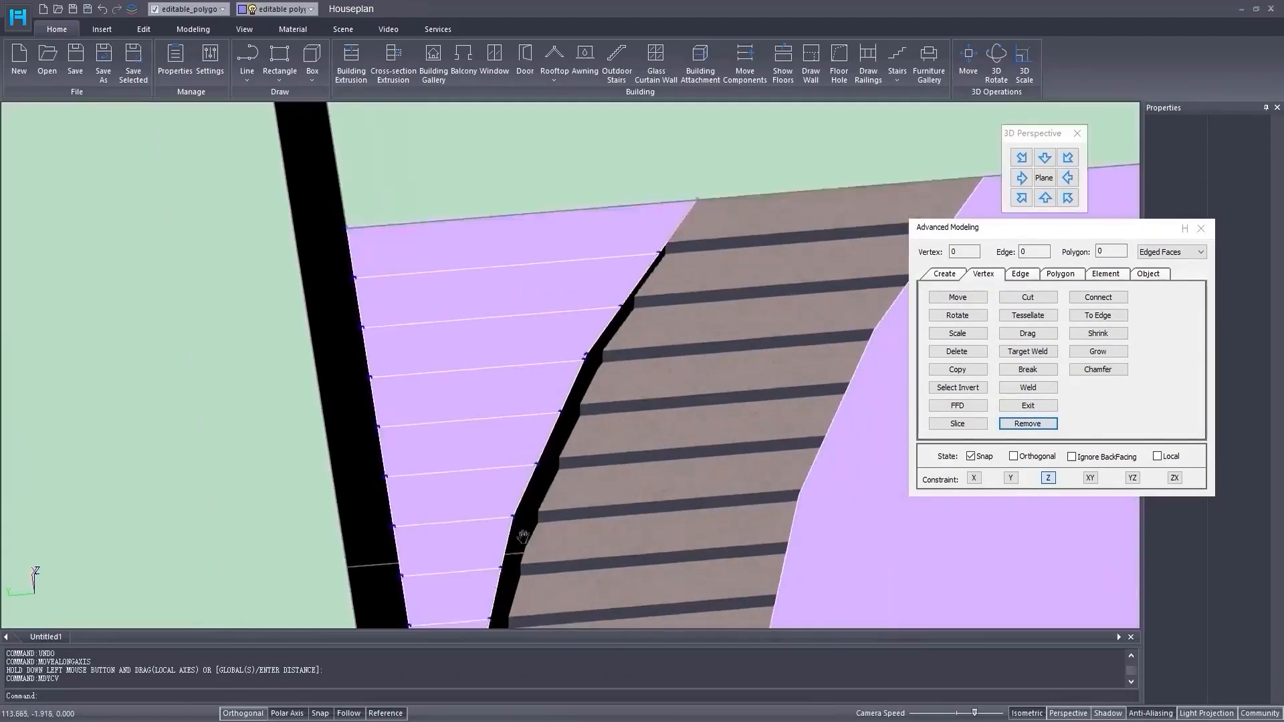
scroll(556, 457, "up", 5)
scroll(553, 401, "down", 10)
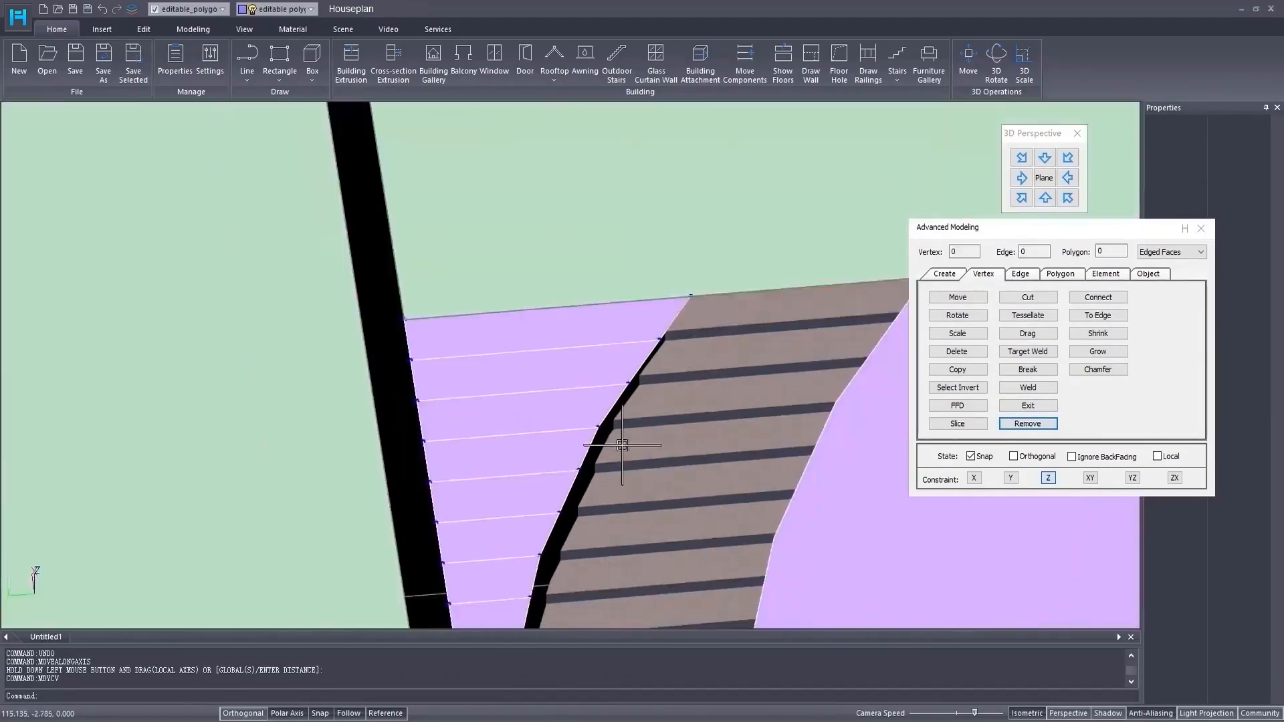
scroll(530, 501, "up", 3)
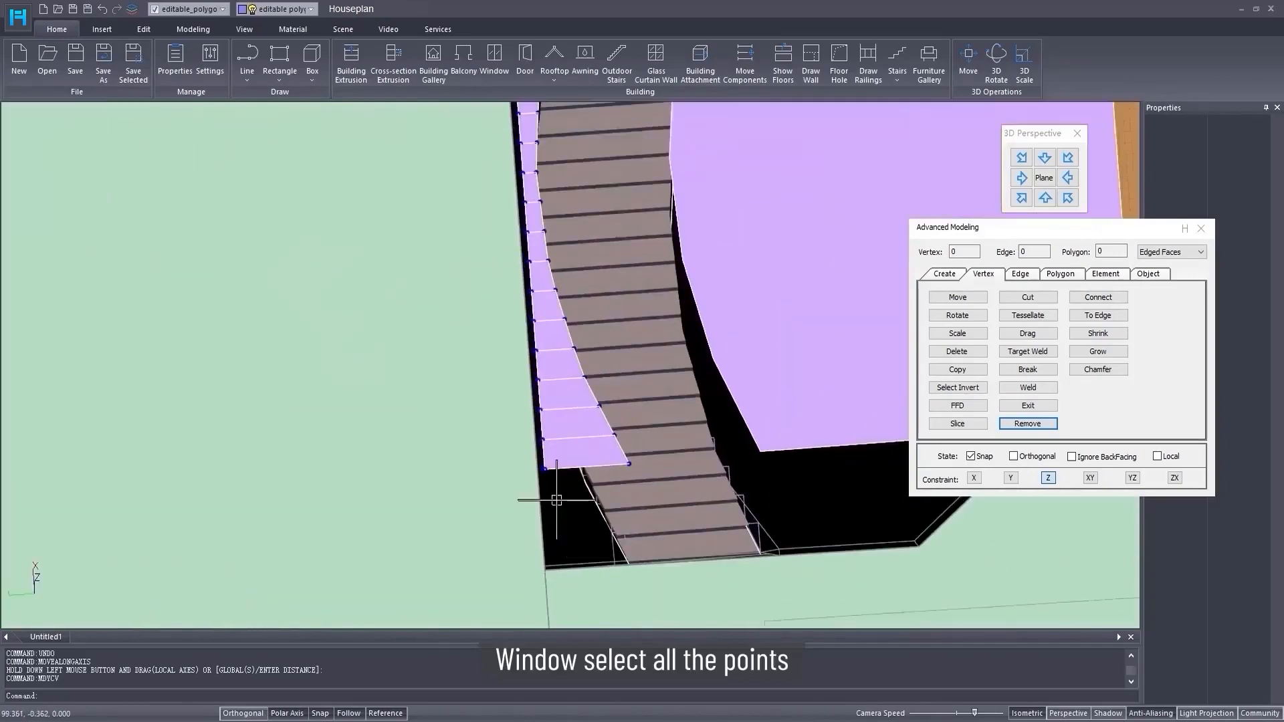
- Window-select the outer green space's vertices below its upper end and apply an FFD 2x2x2 control frame to them
scroll(653, 510, "down", 3)
left_click_drag(659, 510, 455, 239)
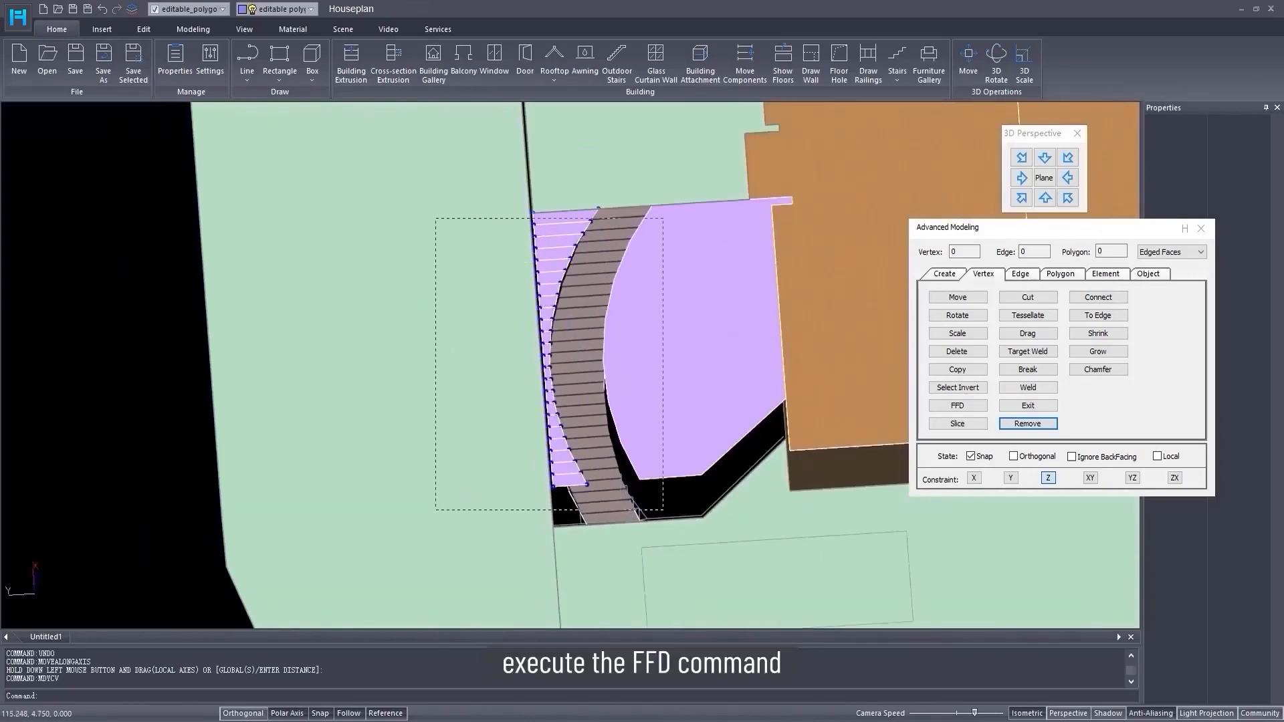
middle_click_drag(436, 217, 445, 475)
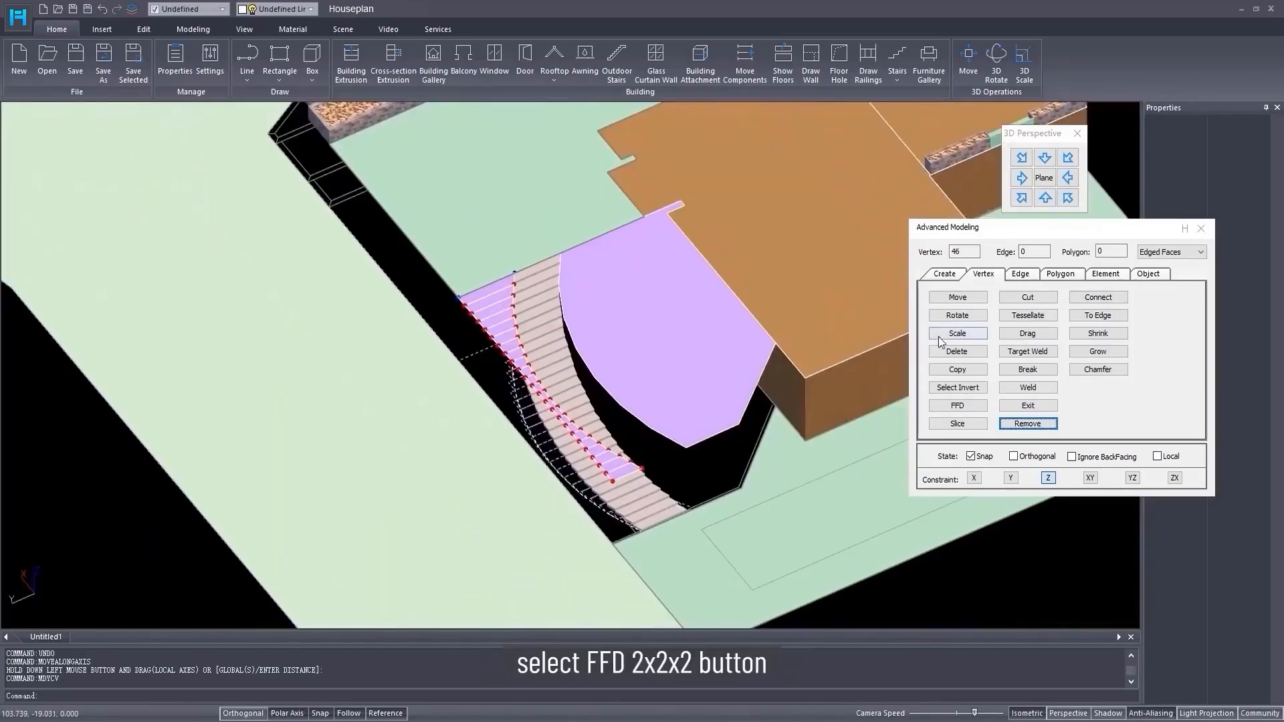
left_click(969, 408)
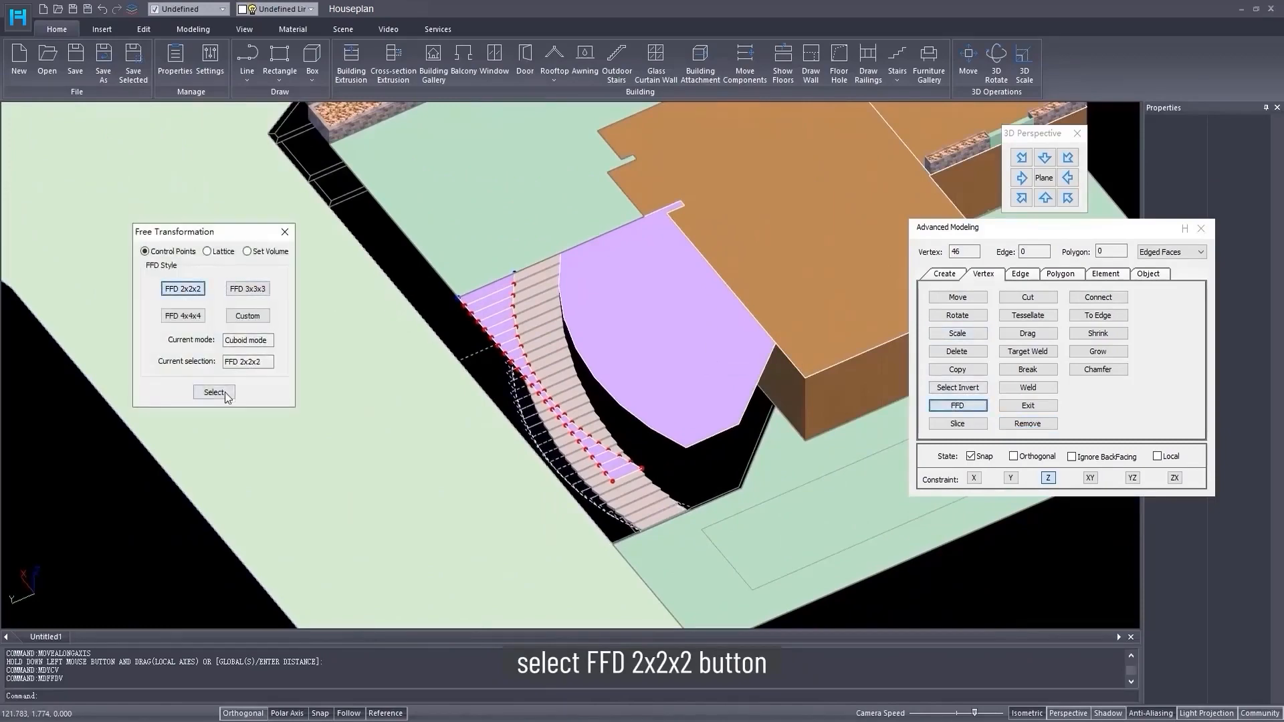
left_click(214, 392)
- Move the FFD control points at the stairs' lower end down along the Z axis to ground level so the outer green space slopes
scroll(659, 343, "up", 3)
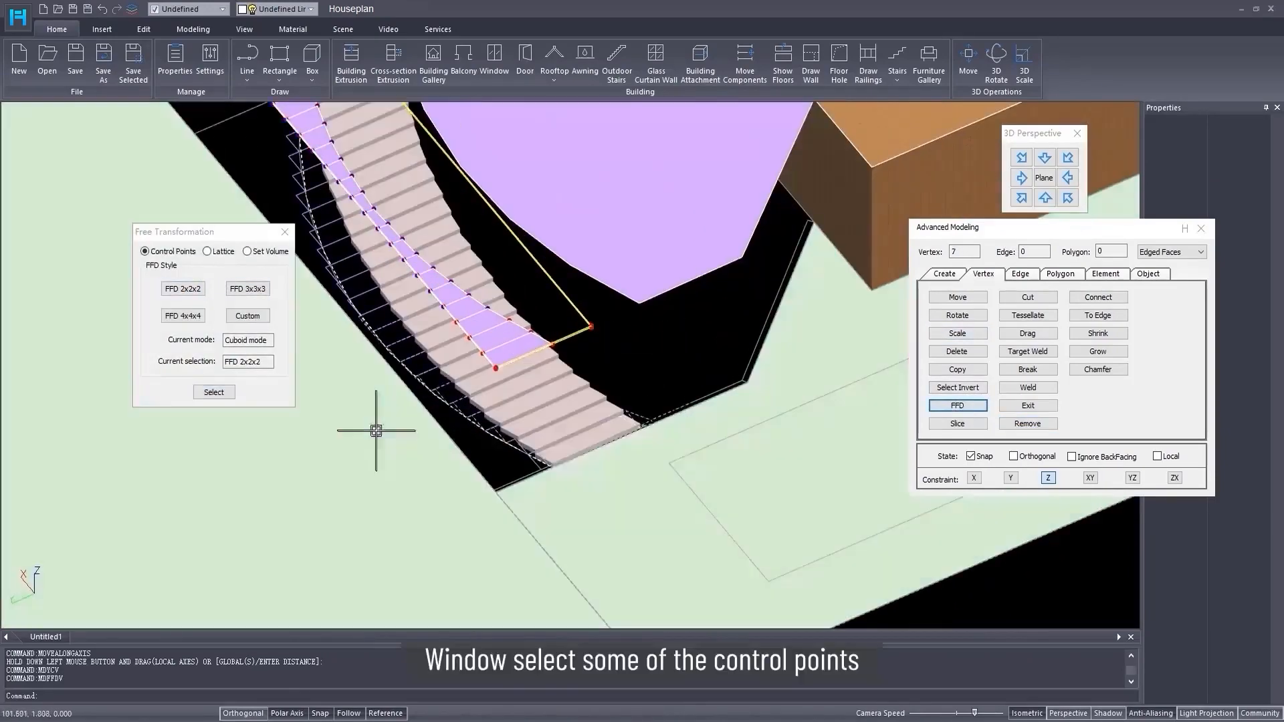
middle_click_drag(376, 430, 449, 457)
left_click(959, 298)
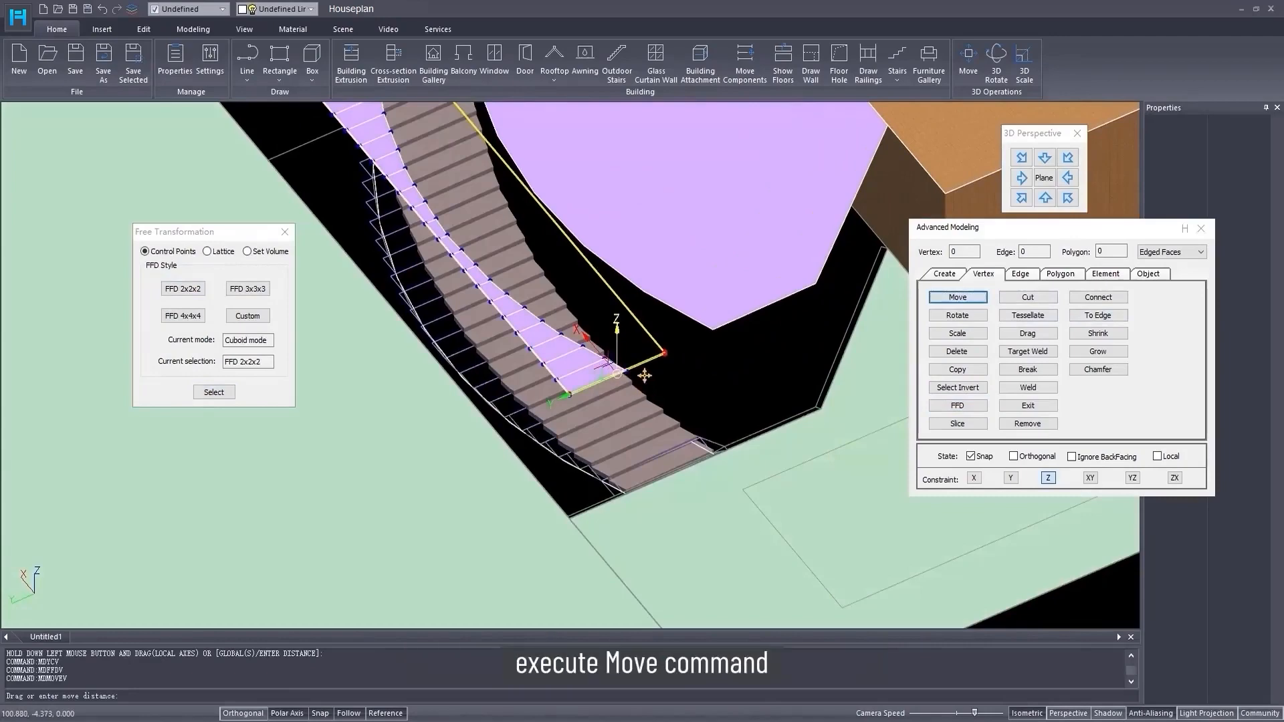
left_click_drag(627, 368, 604, 516)
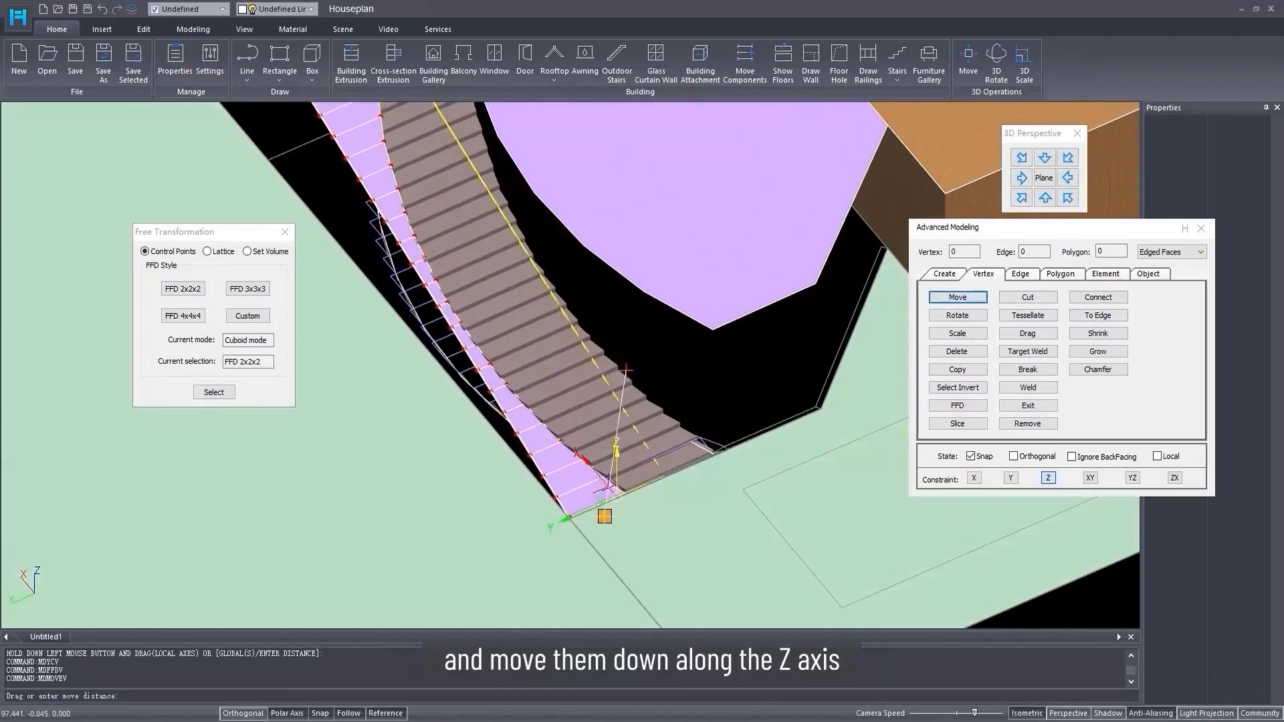
right_click(603, 447)
middle_click_drag(598, 423, 521, 434, "shift")
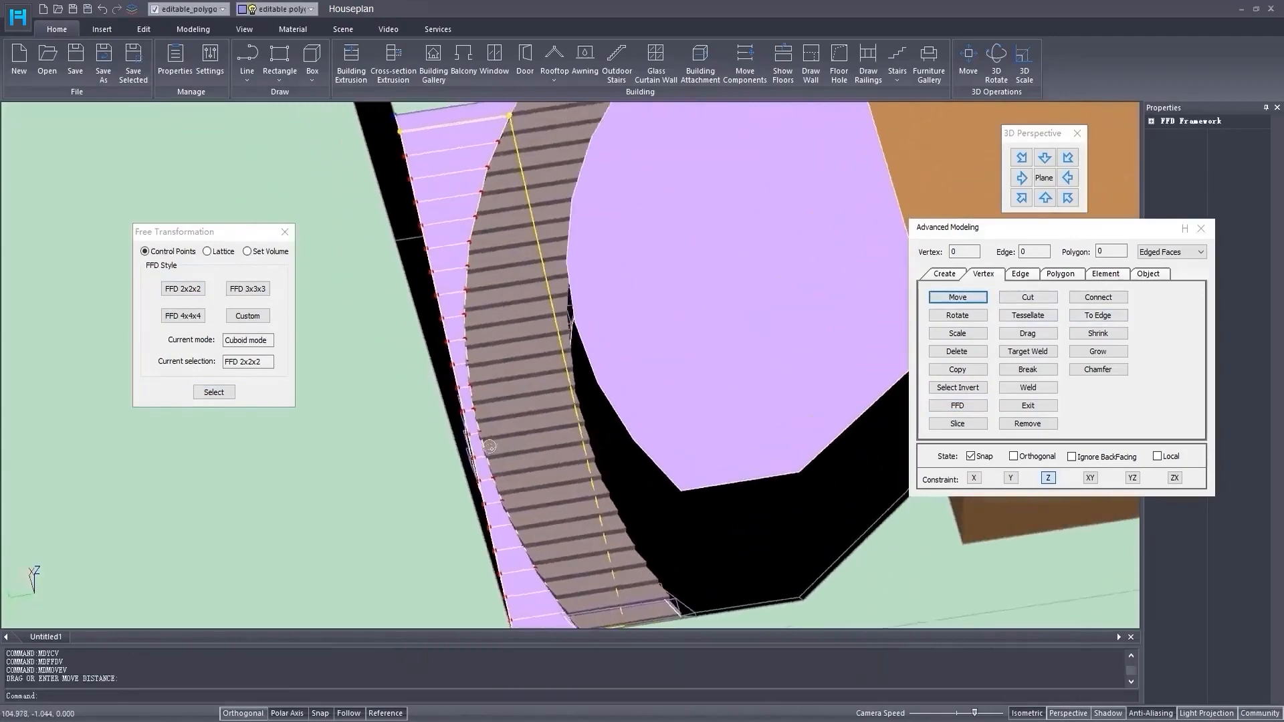
- Window-select the outer green space's edges along its arc beside the curved stairs, and check the selected edge line for smoothness
scroll(522, 435, "down", 3)
left_click(1029, 276)
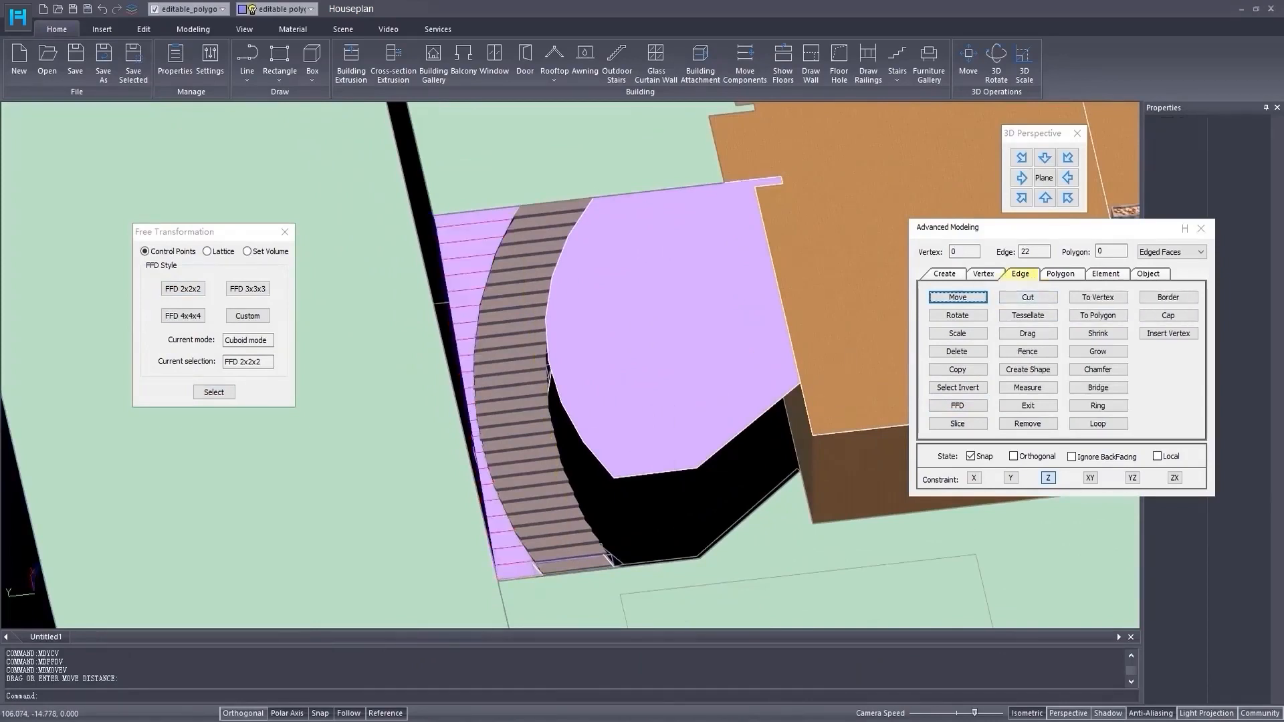
middle_click_drag(591, 461, 528, 461, "shift")
scroll(535, 515, "down", 1)
middle_click_drag(536, 529, 578, 362)
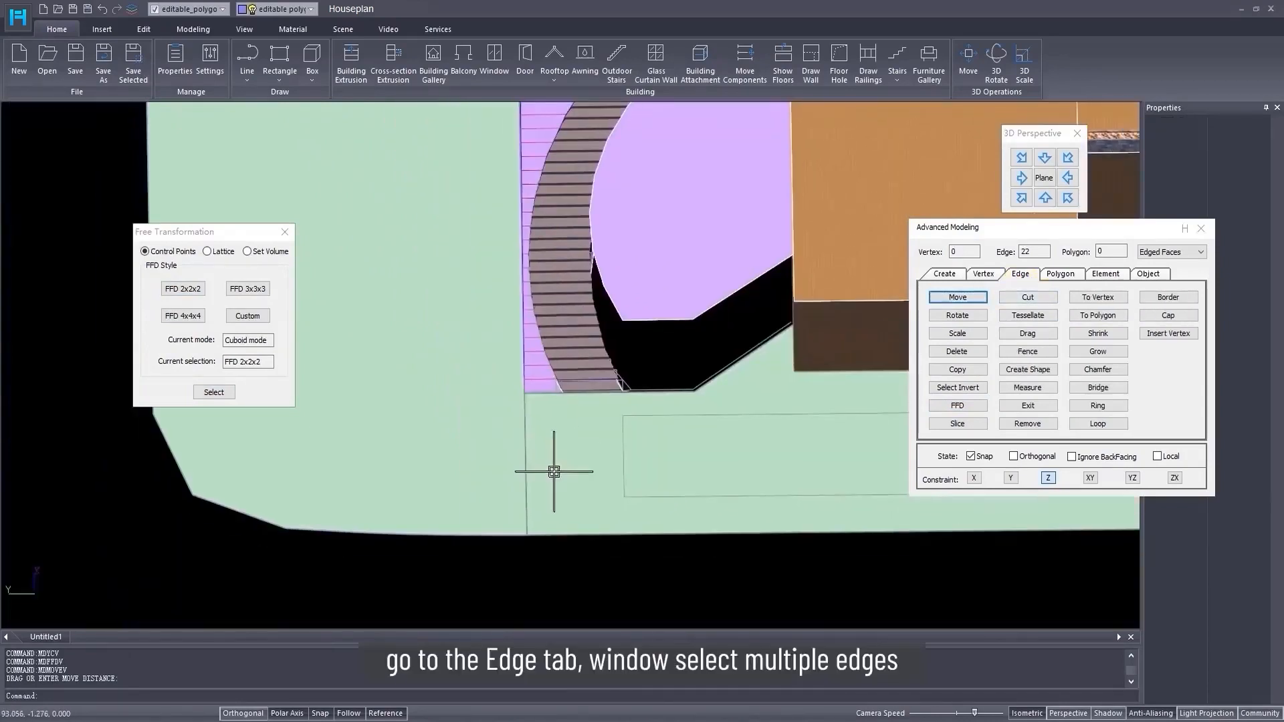
middle_click_drag(548, 443, 532, 564)
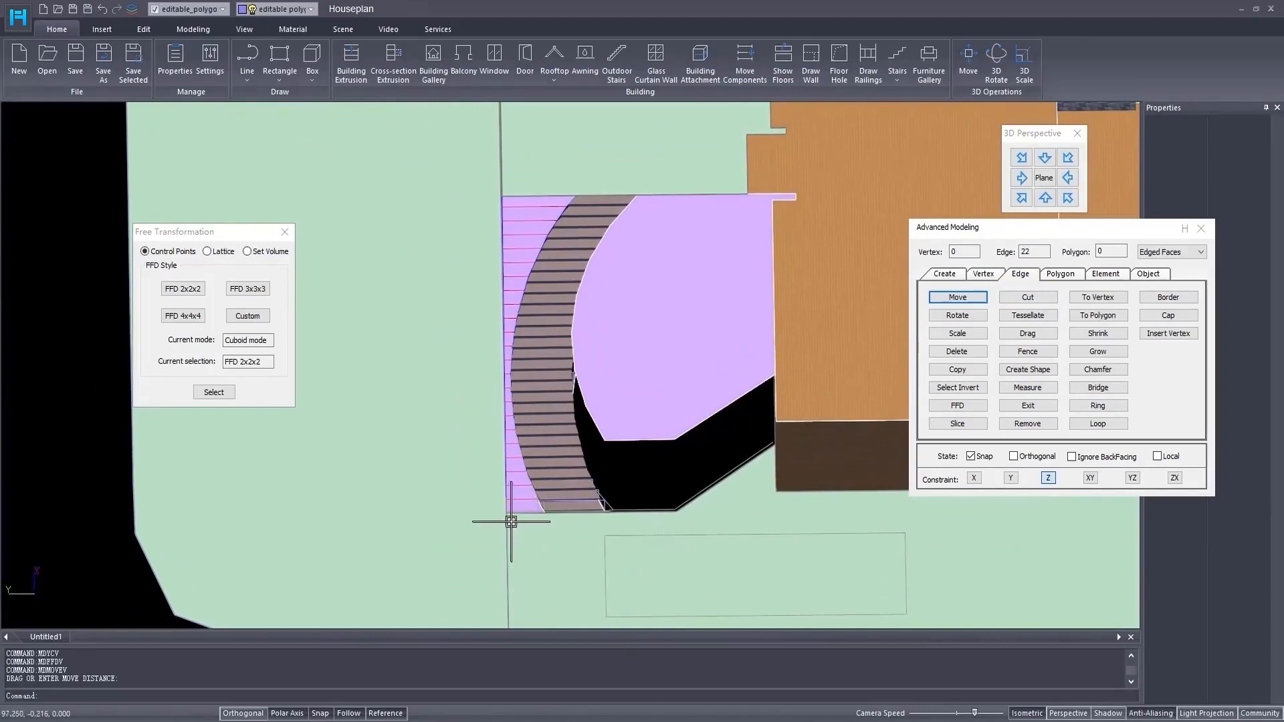
left_click_drag(510, 520, 643, 200)
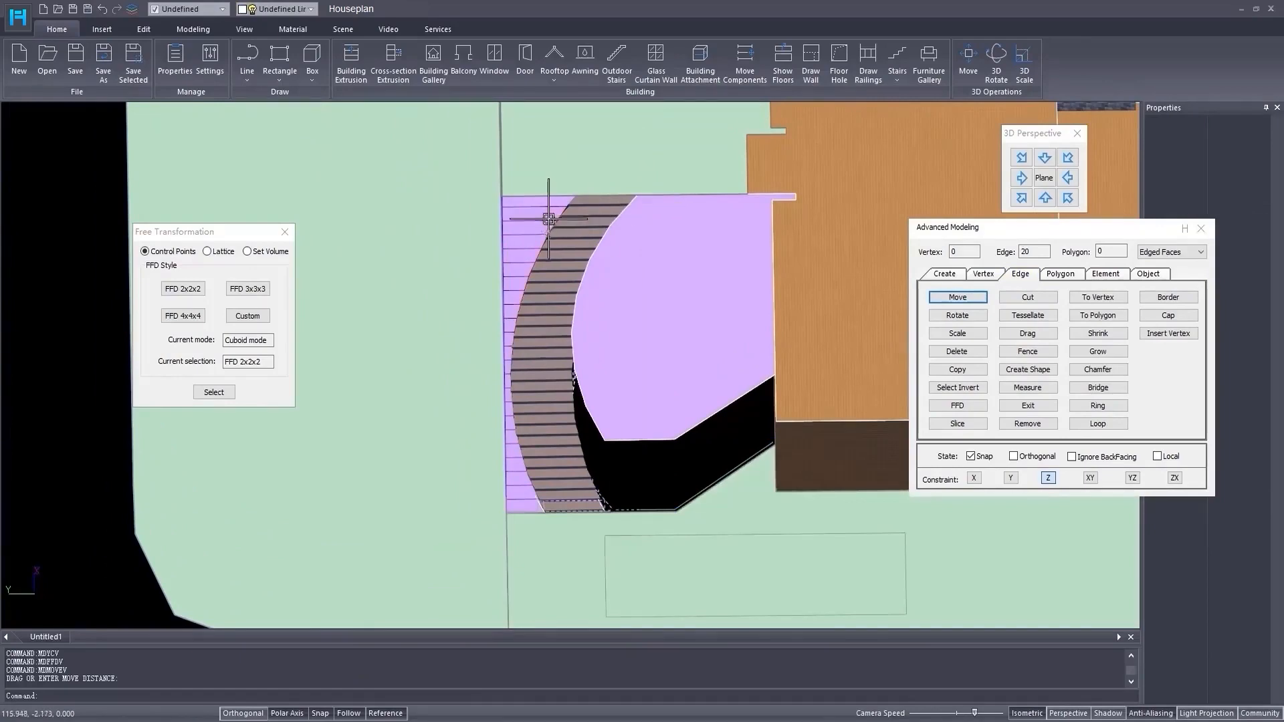
scroll(549, 218, "up", 6)
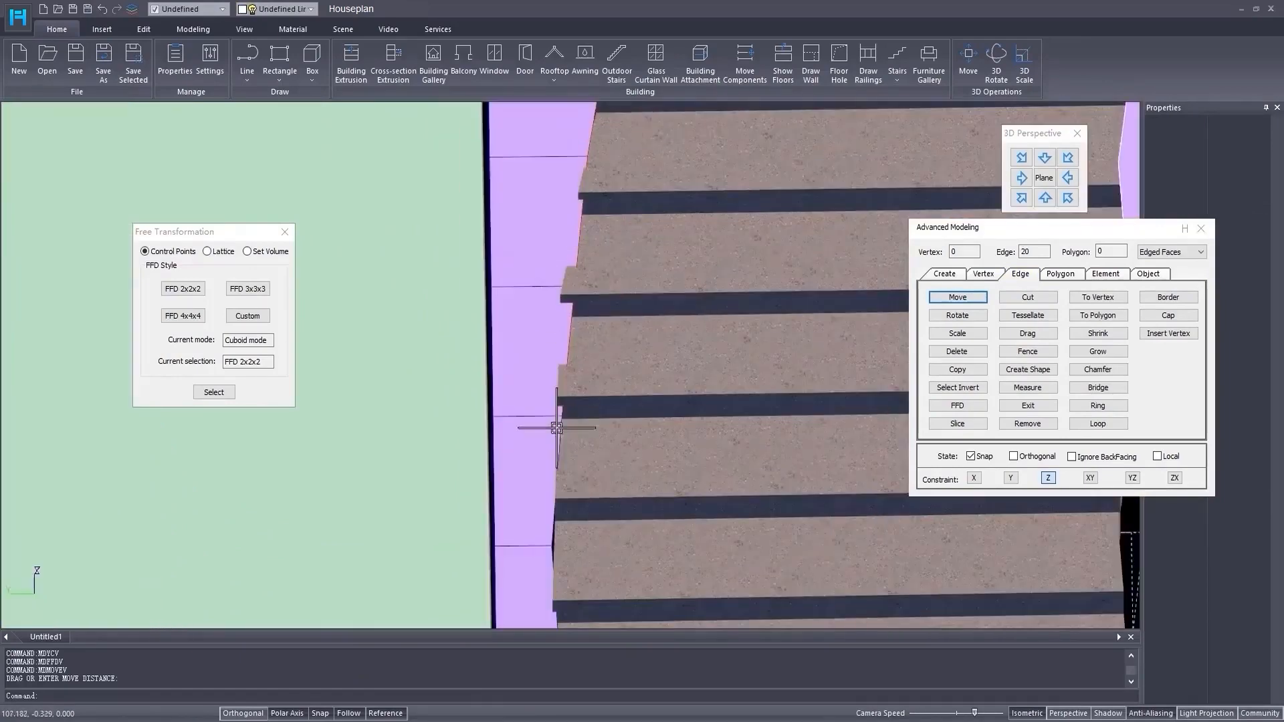
middle_click_drag(562, 506, 605, 260)
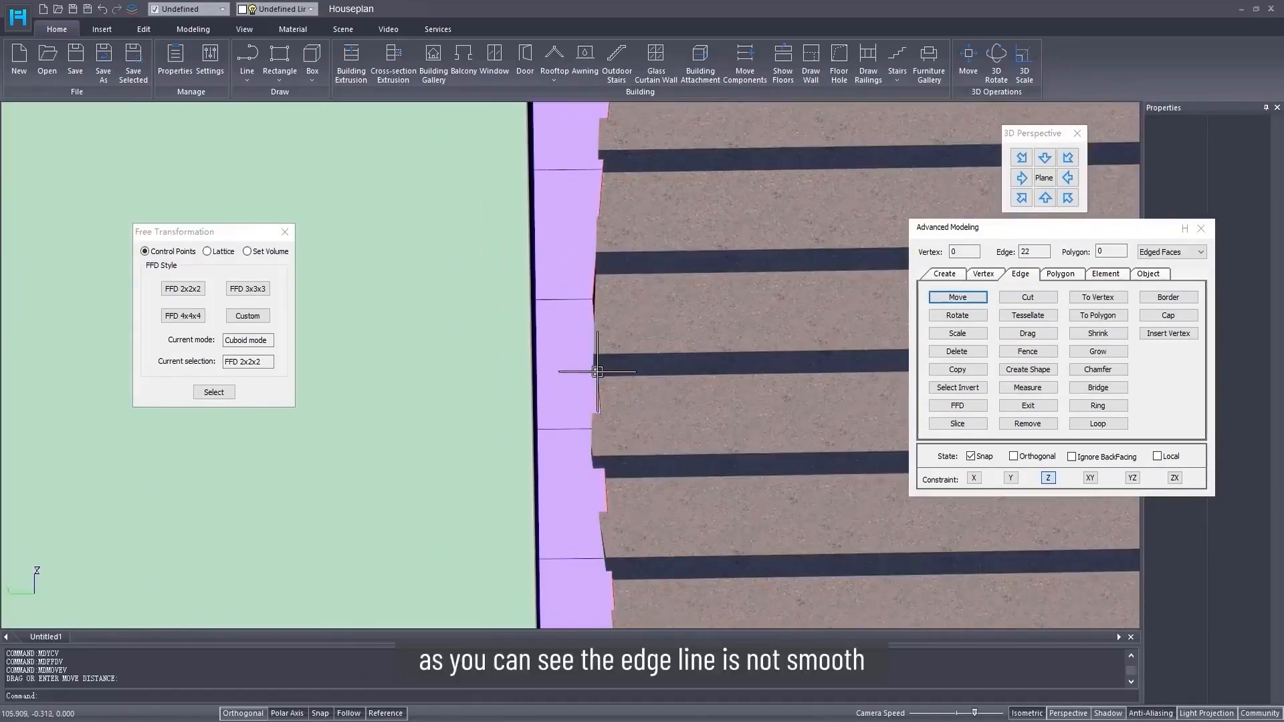
scroll(597, 372, "down", 5)
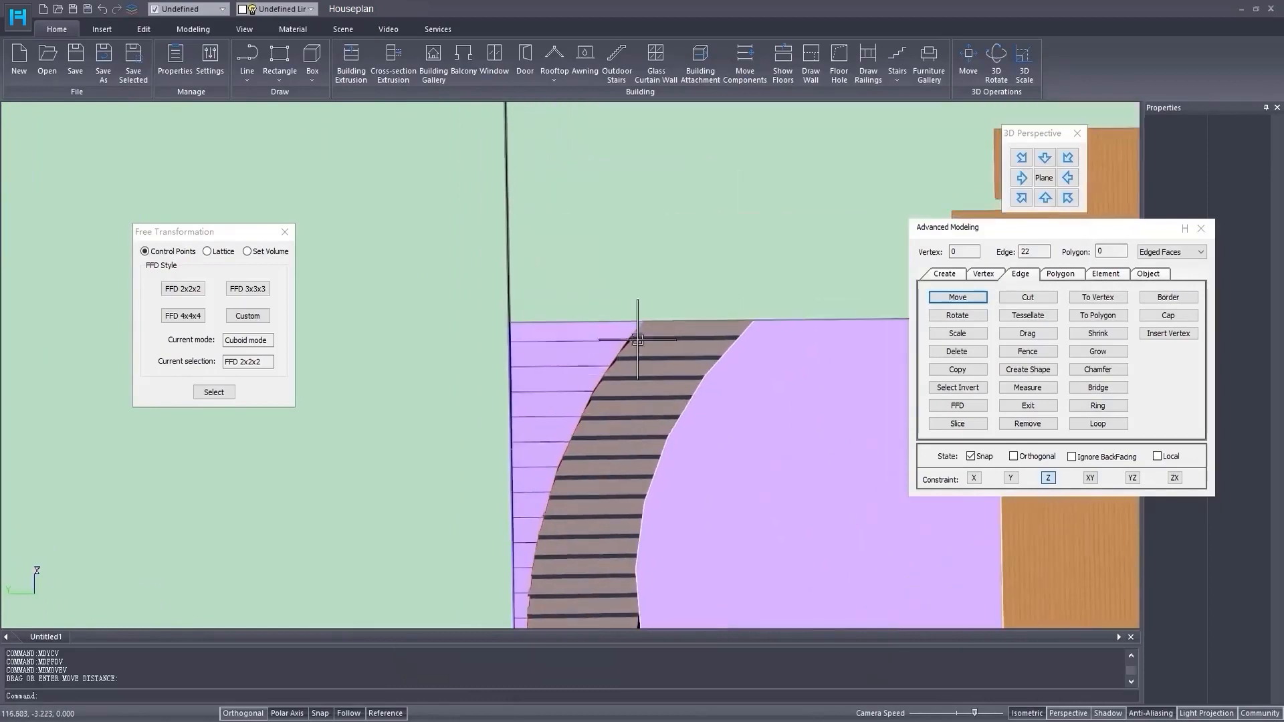
scroll(610, 338, "up", 5)
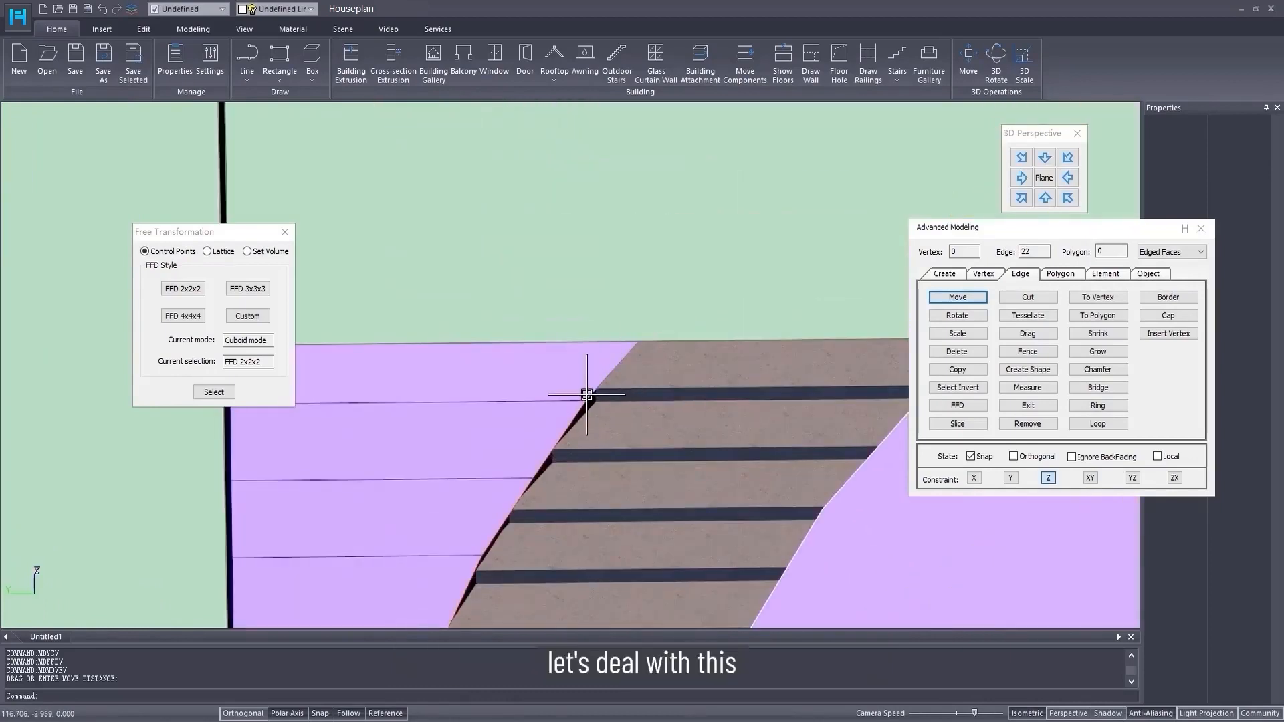
- Extrude the selected green-space edges beside the curved stairs slightly along the Y axis under the steps, with Snap and the Z constraint off
scroll(609, 372, "down", 6)
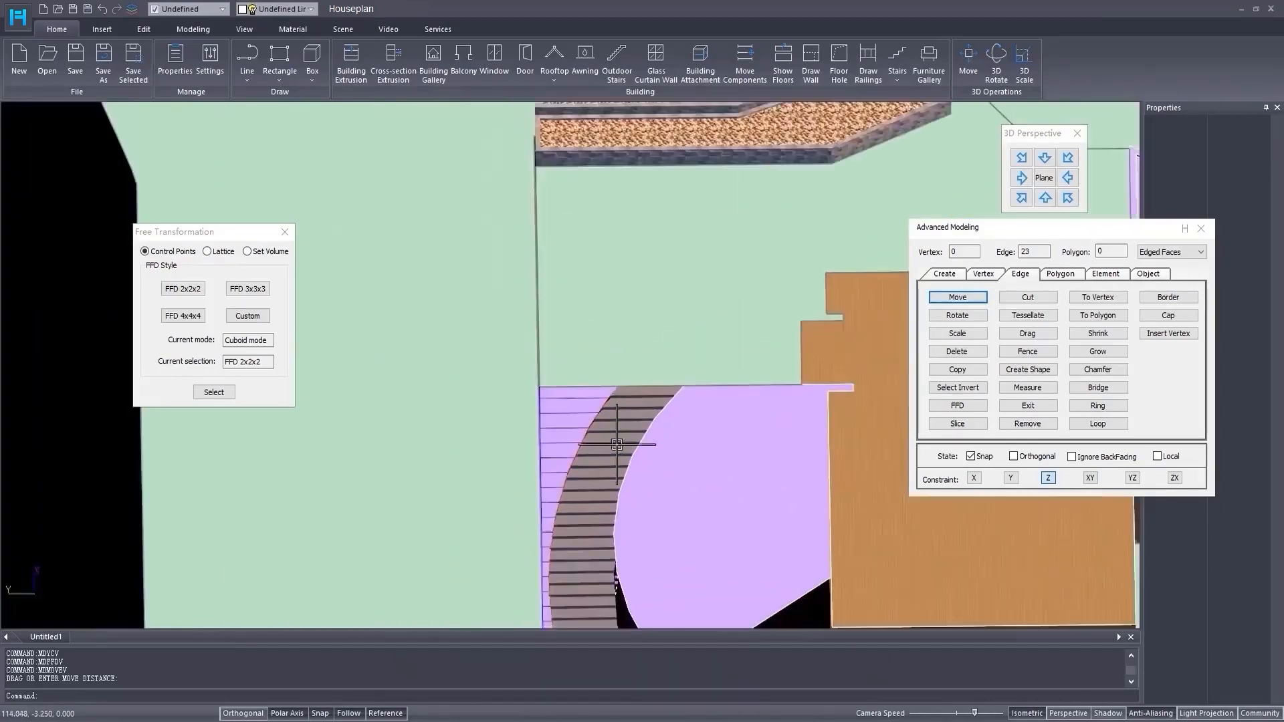
scroll(613, 387, "up", 2)
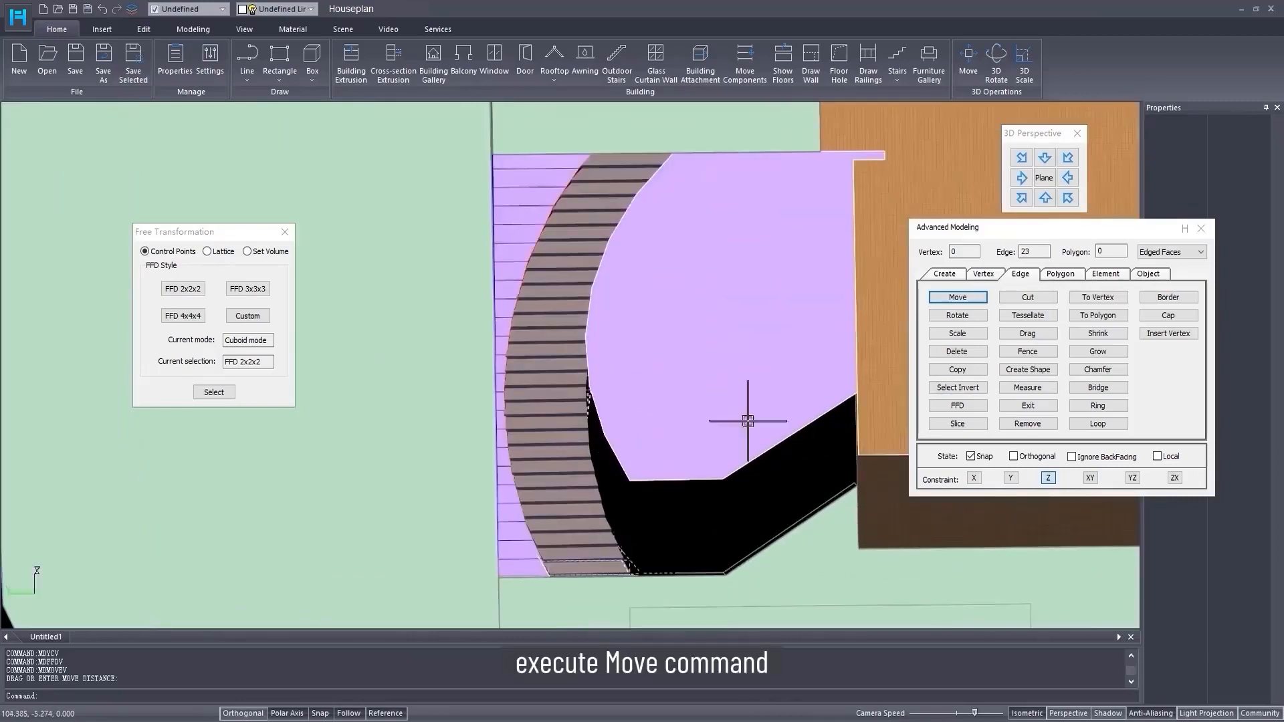
left_click(959, 300)
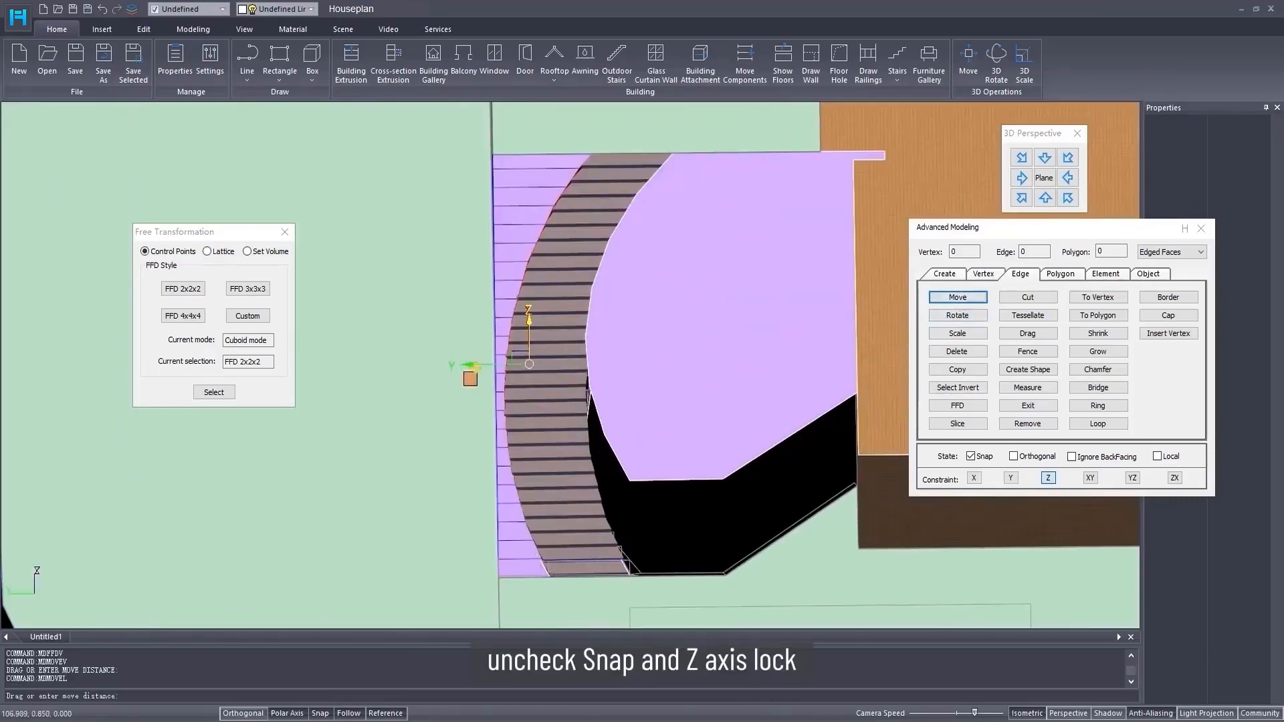
left_click(971, 456)
left_click(1048, 477)
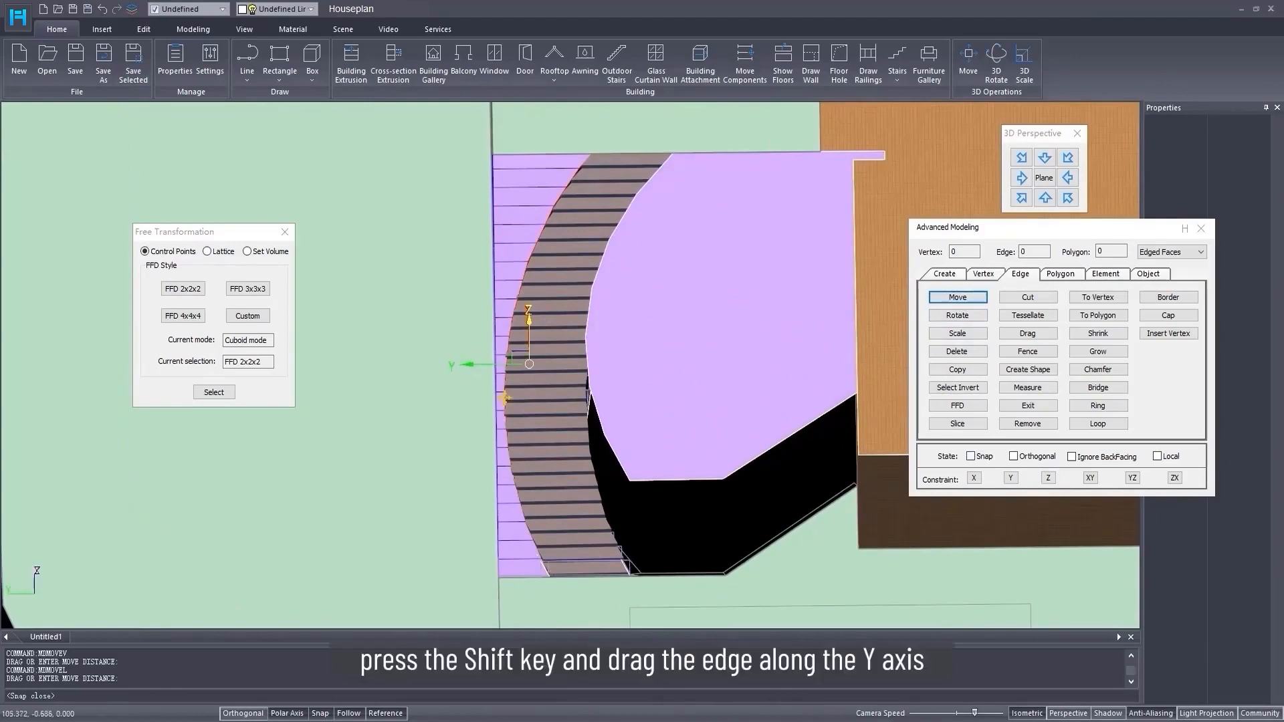
left_click_drag(481, 363, 485, 363, "shift")
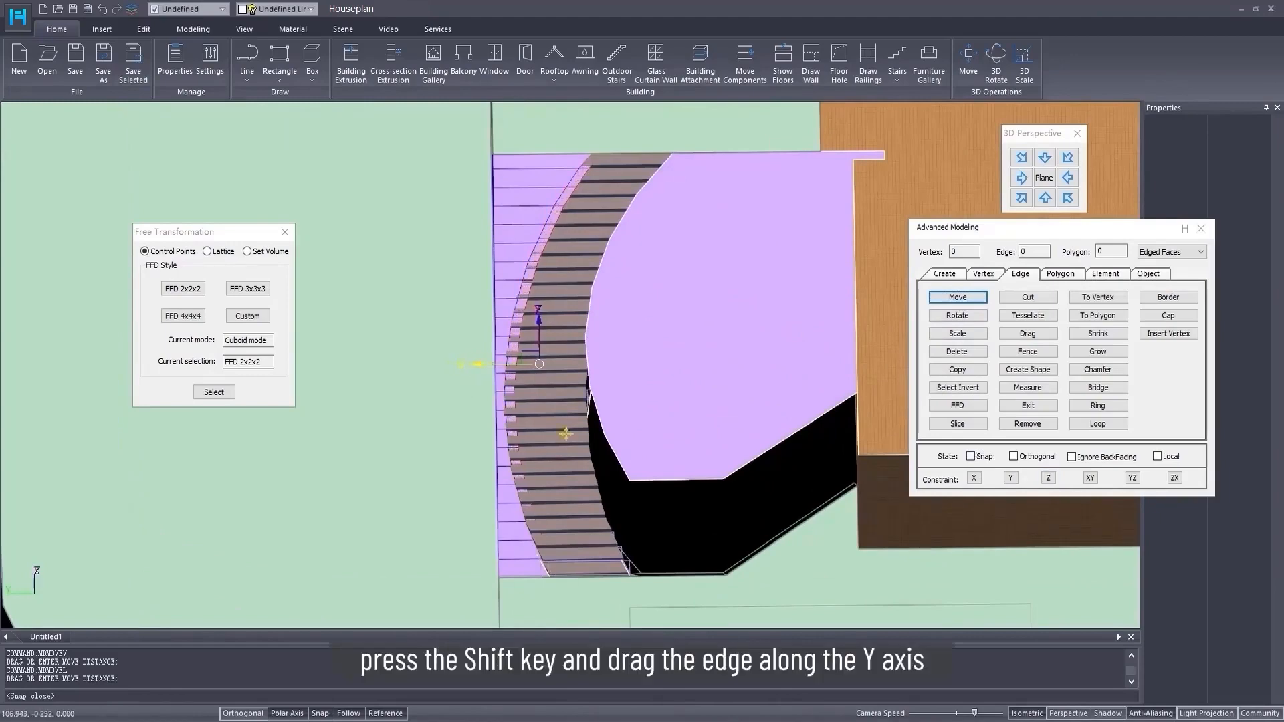
- Move the newly extruded edges beside the curved stairs down along the Z axis
middle_click_drag(566, 434, 535, 465)
scroll(528, 327, "up", 3)
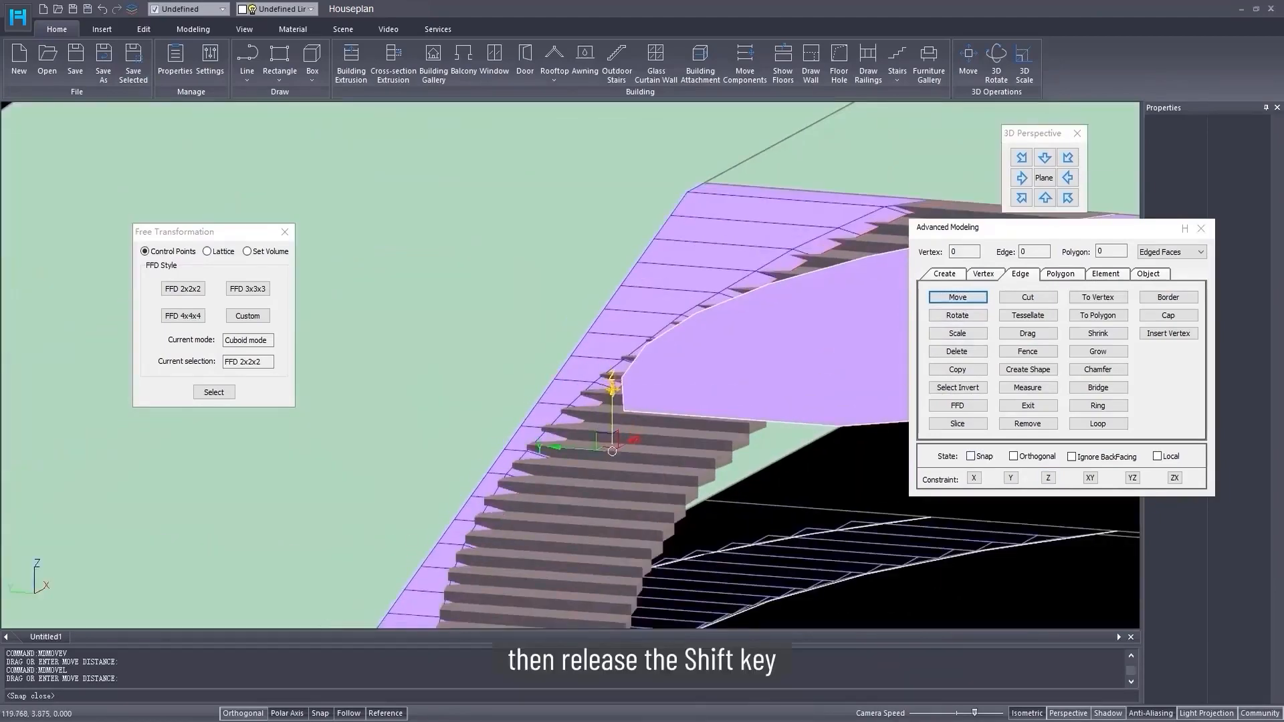
middle_click_drag(613, 389, 618, 395)
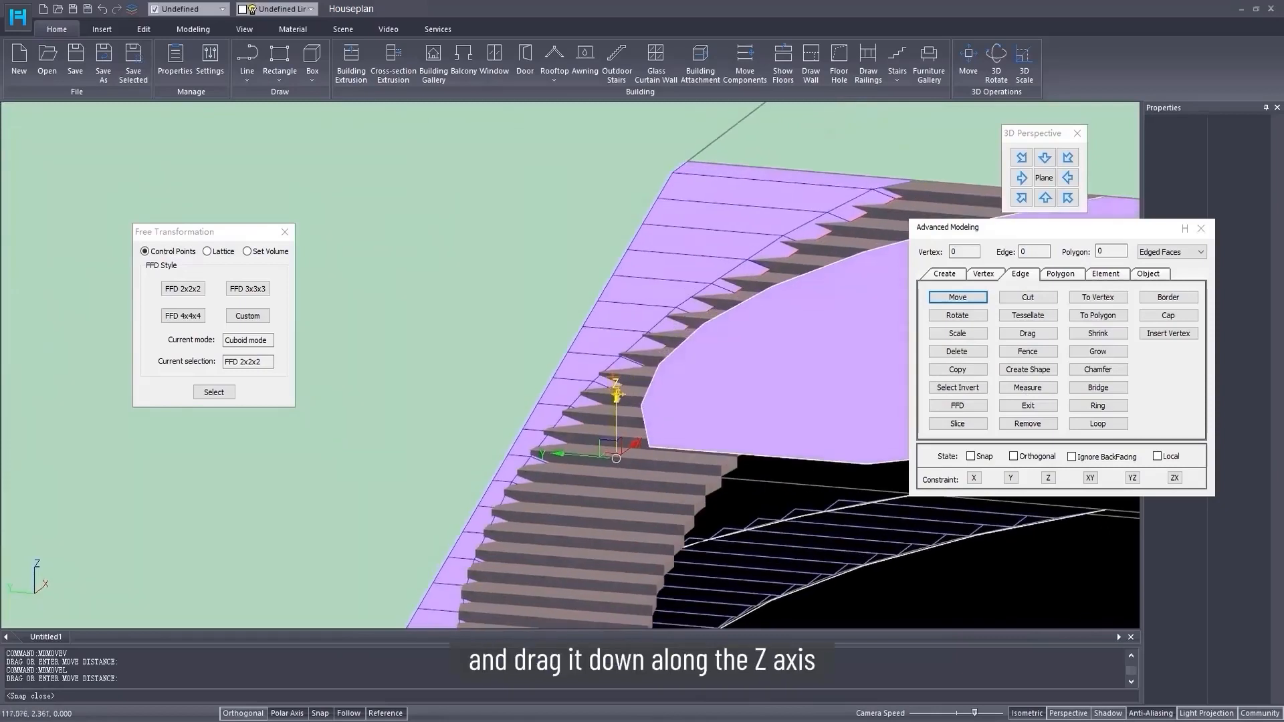
left_click_drag(617, 395, 613, 404)
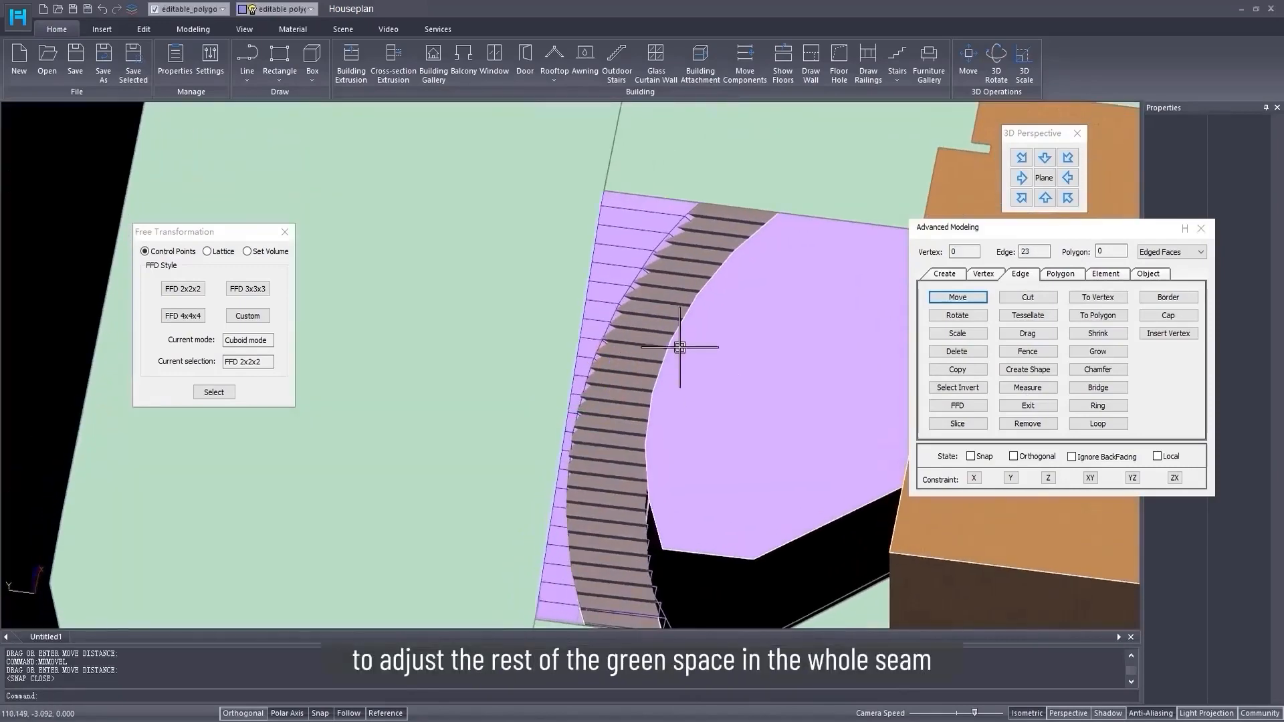
- Close the Free Transformation and 3D Perspective dialogs
middle_click_drag(679, 340, 595, 316)
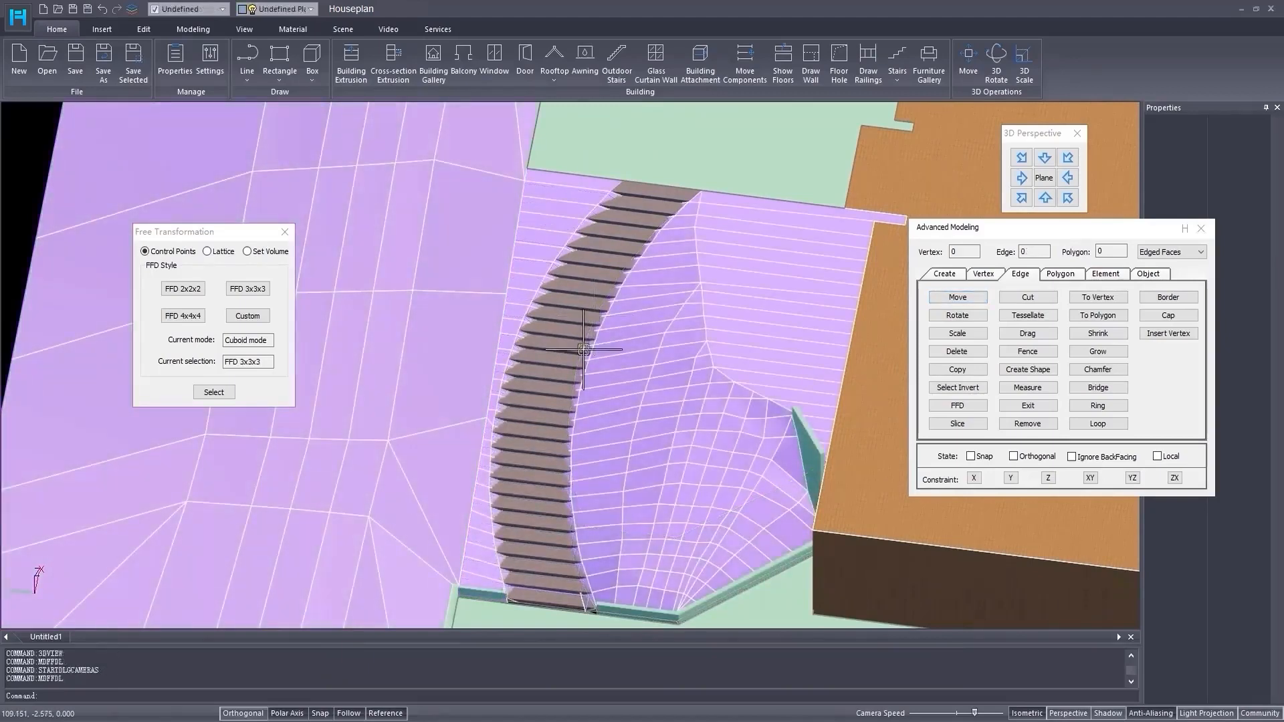
scroll(583, 349, "down", 6)
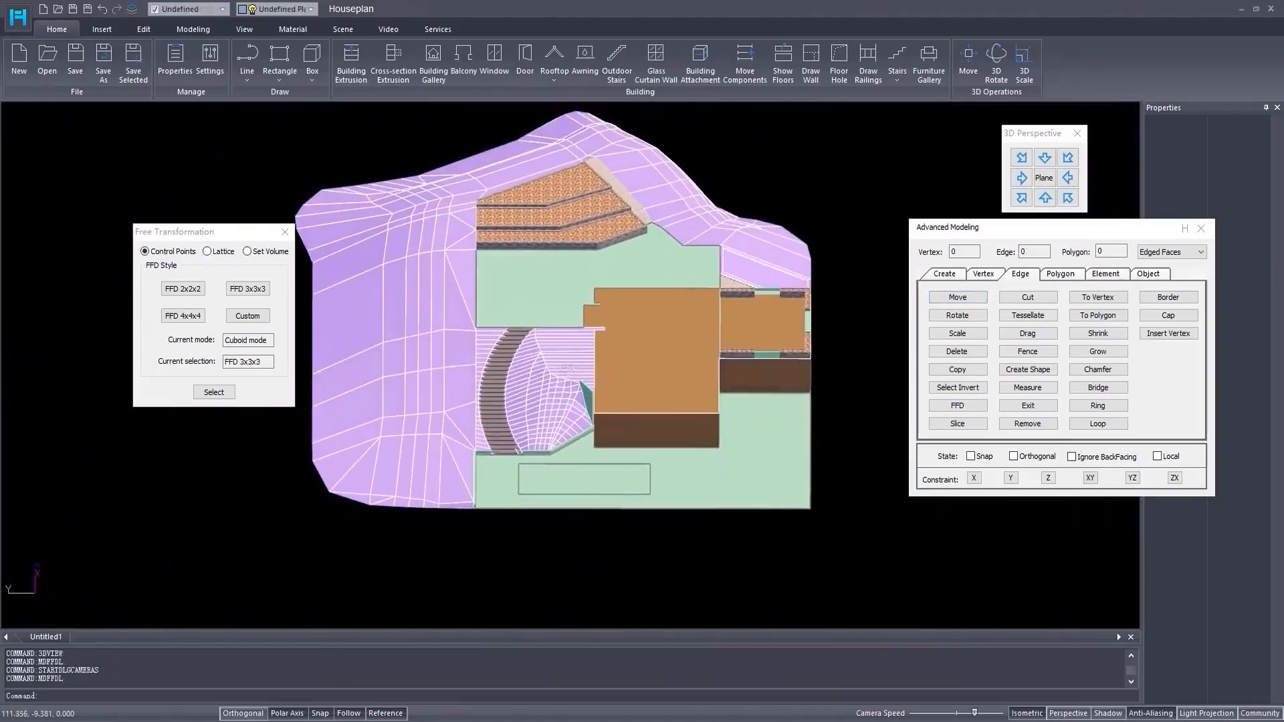
left_click(285, 231)
left_click(1077, 133)
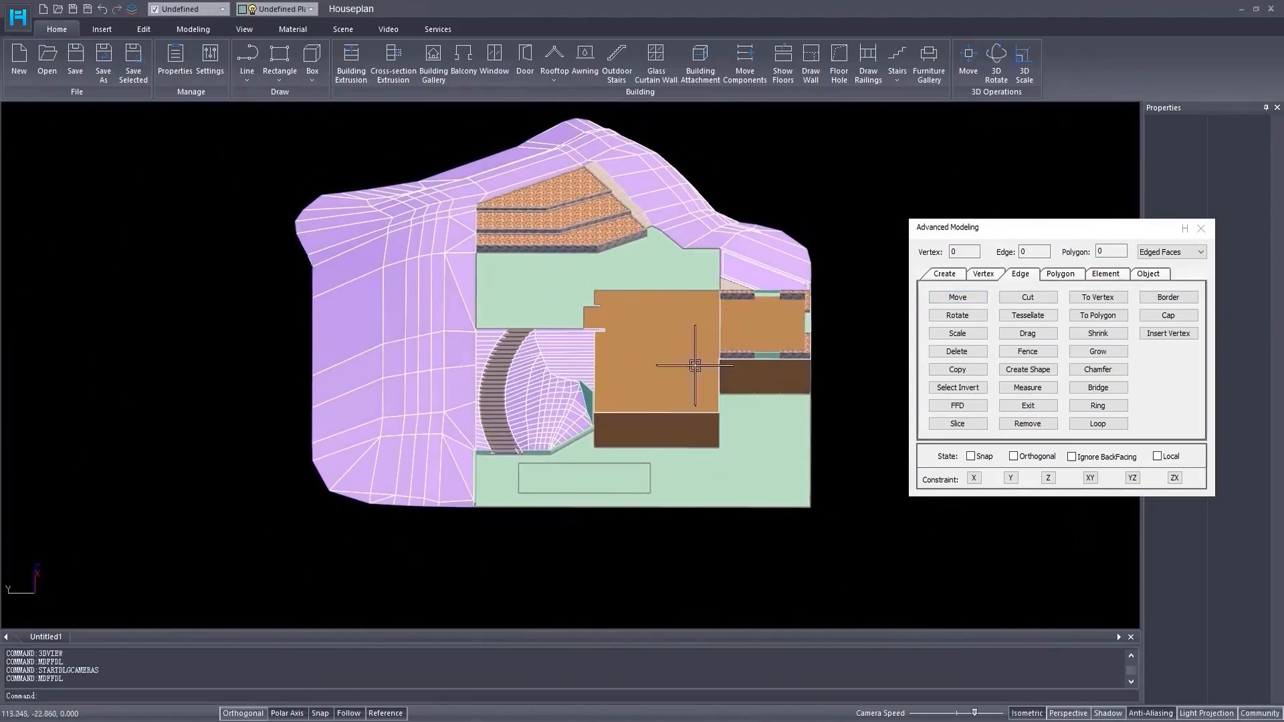
- Define the rectangular plane in front of the house as a pool filled with Clear water
scroll(695, 365, "up", 4)
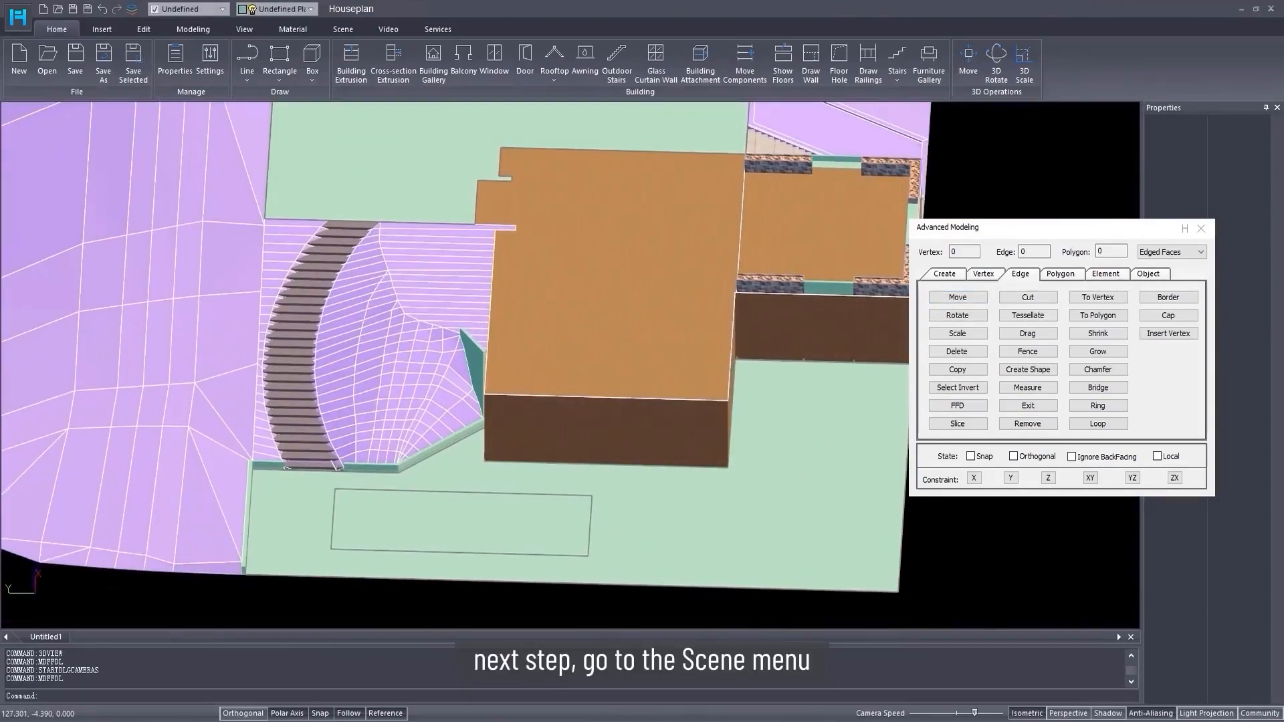
left_click(343, 29)
left_click(159, 62)
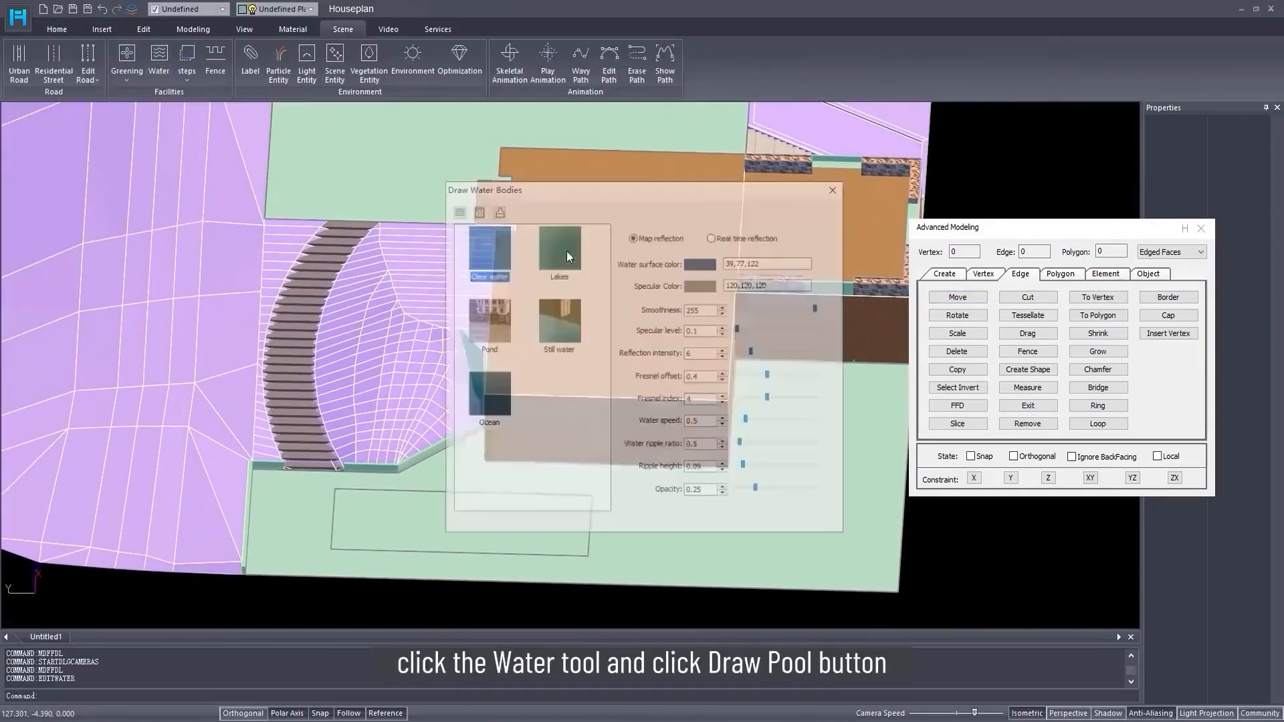
left_click(497, 210)
left_click_drag(607, 188, 785, 160)
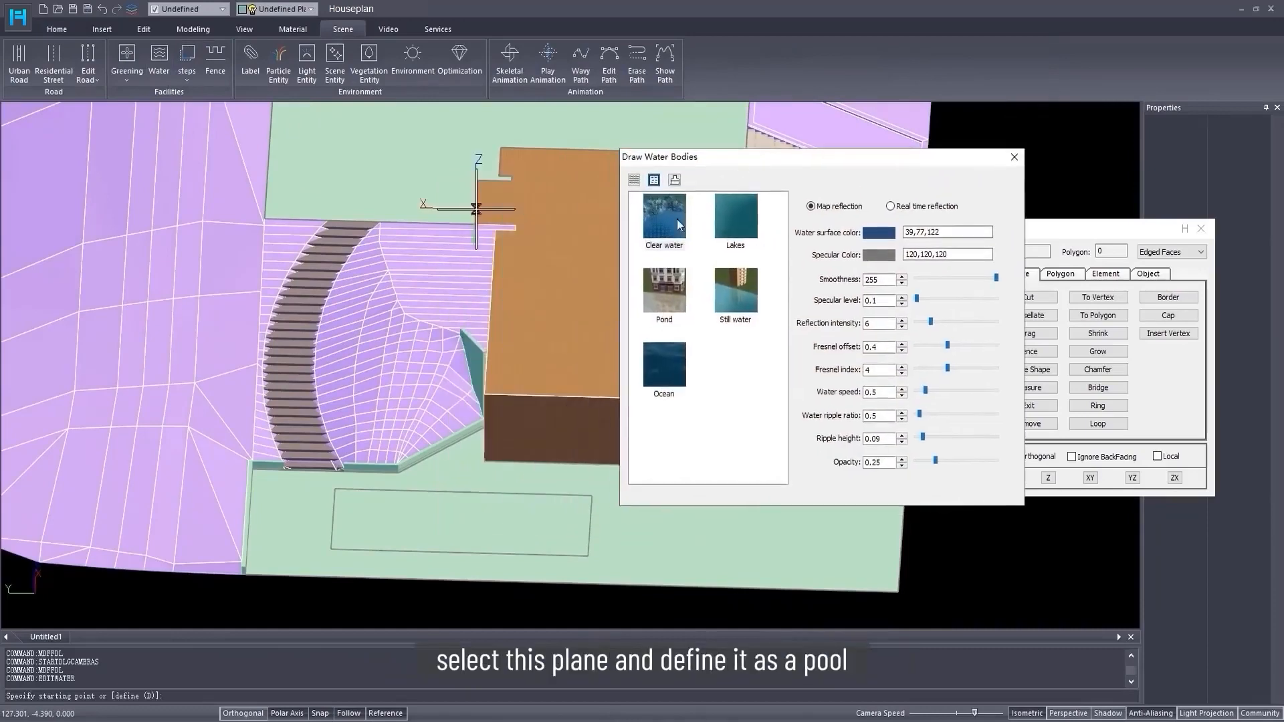
left_click(505, 535)
scroll(512, 518, "up", 5)
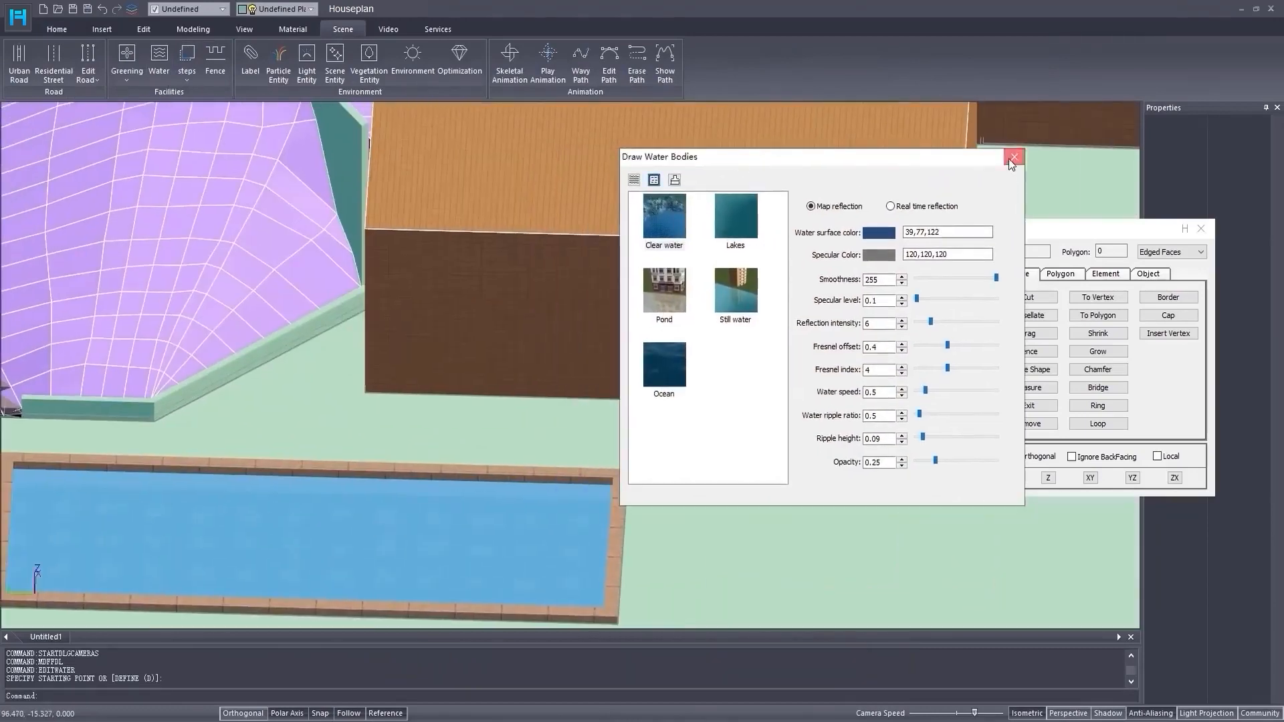
left_click(1013, 156)
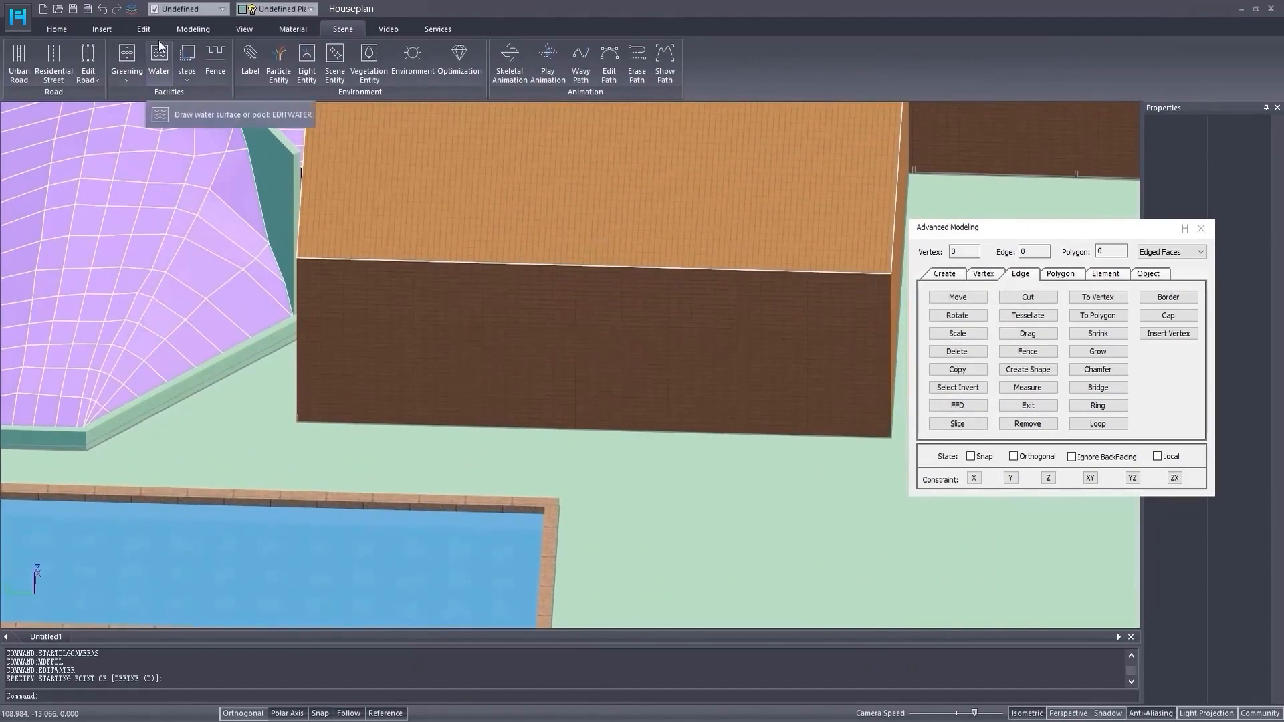
- Set up a new door using style 7, with a height of 2.5 and a width of 1.2
left_click(58, 30)
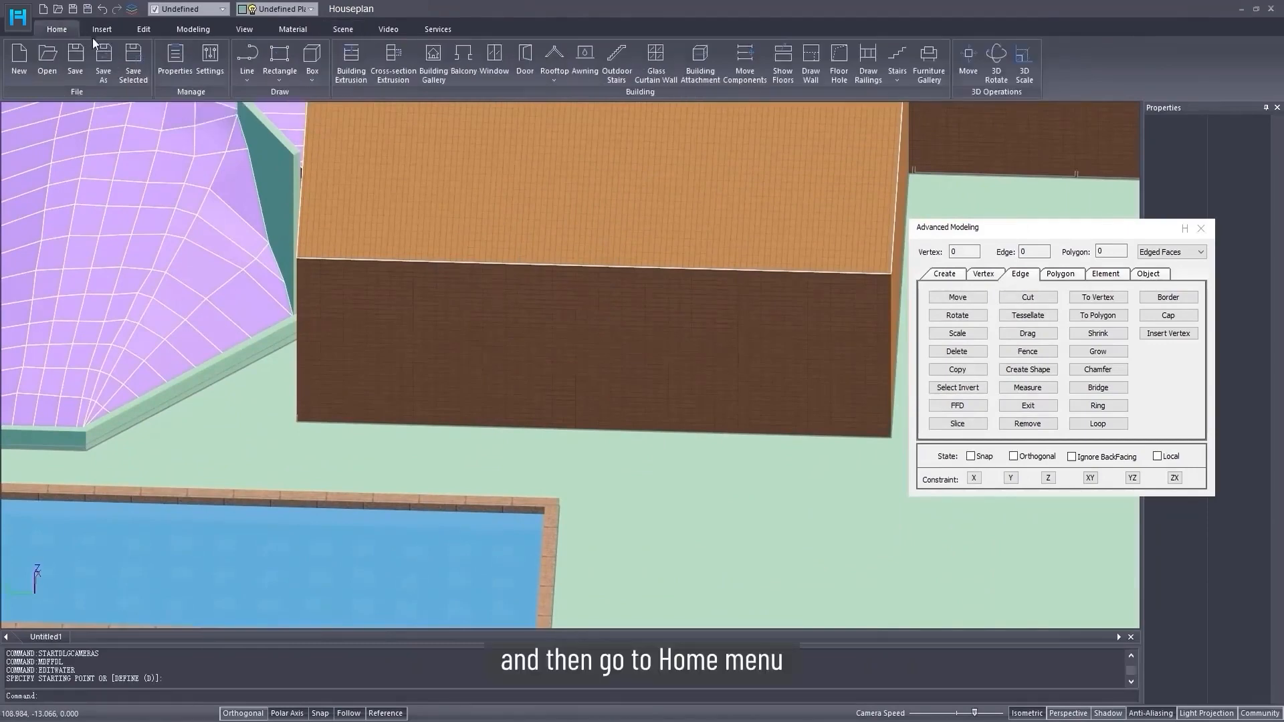
left_click(524, 59)
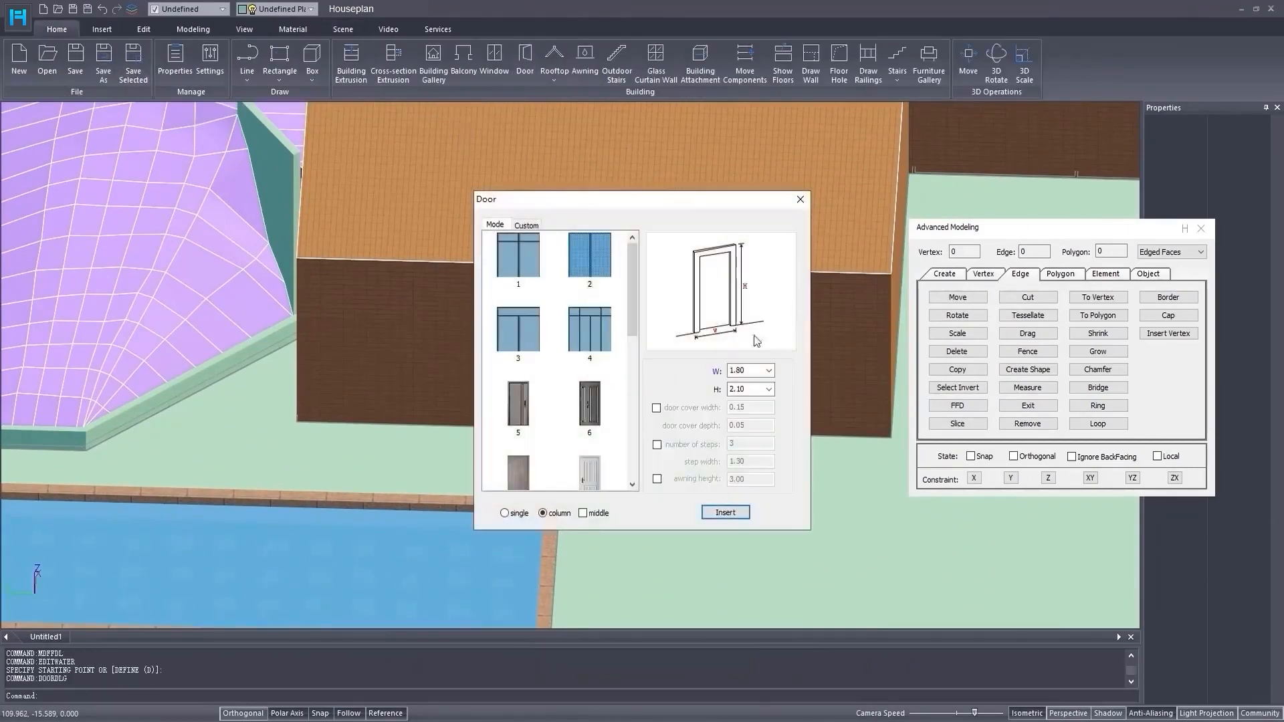
left_click_drag(662, 212, 839, 199)
scroll(741, 392, "down", 2)
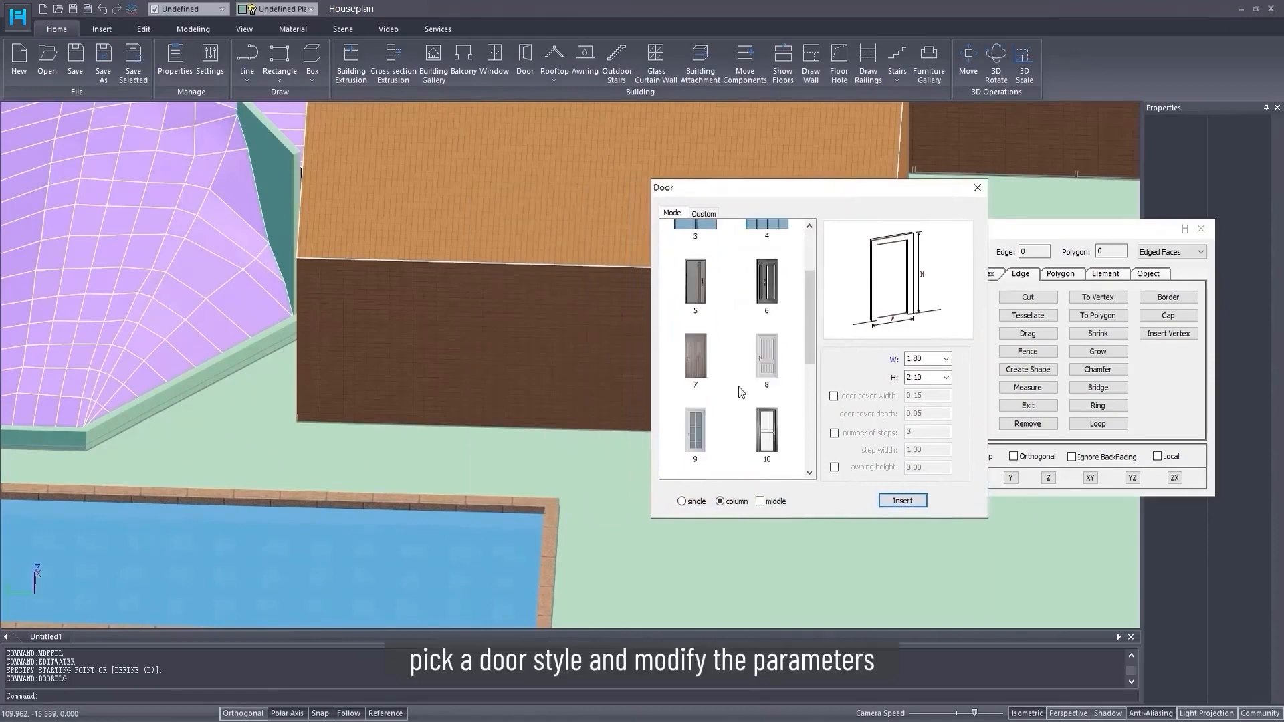
left_click(689, 363)
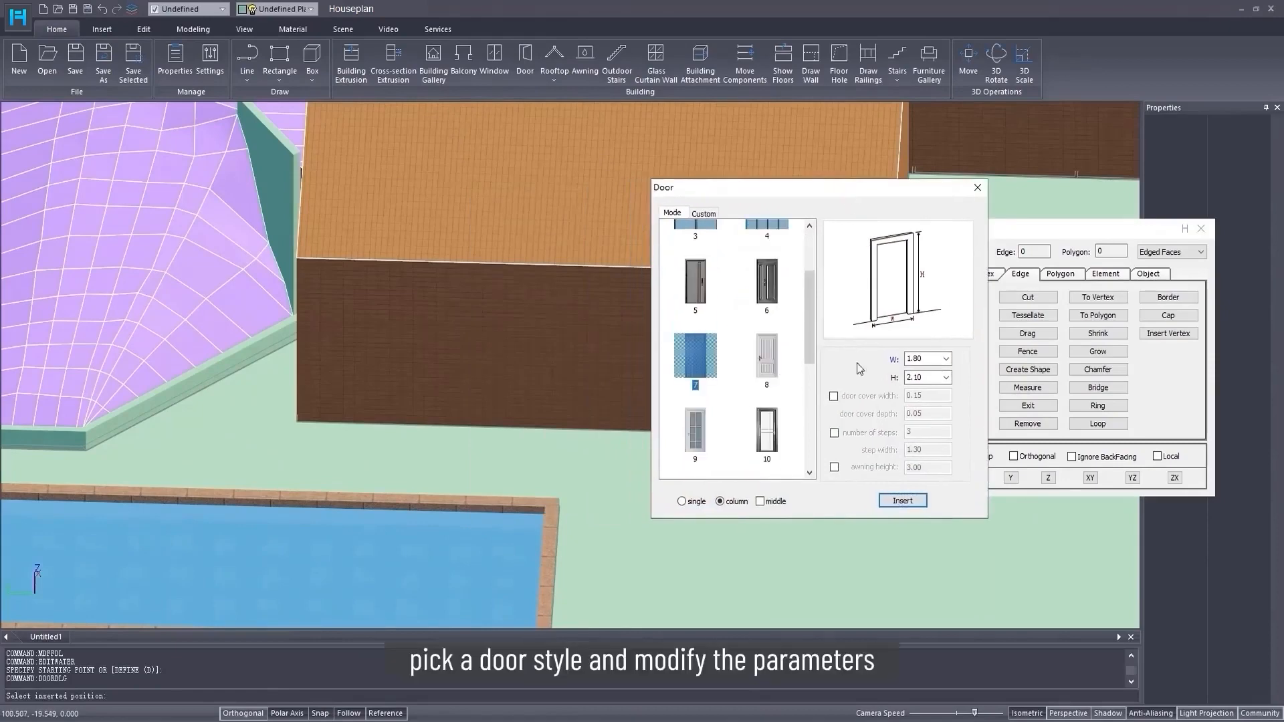
double_click(931, 376)
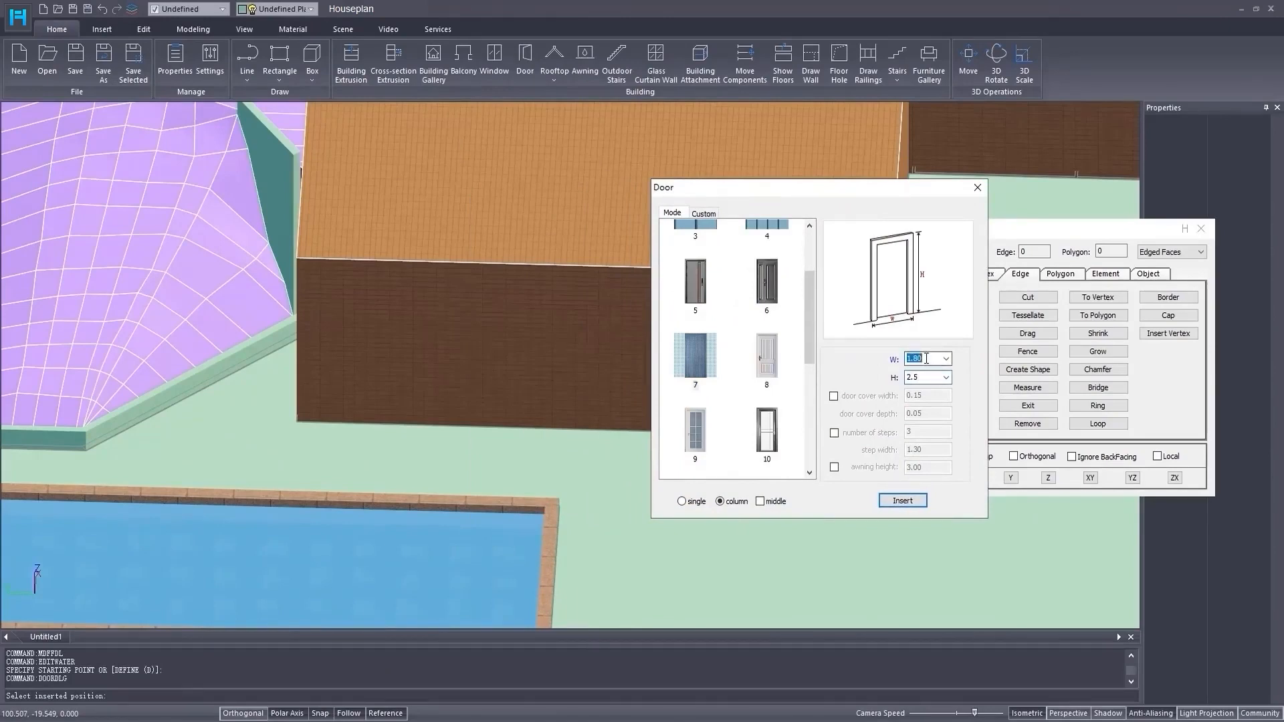
type("1.")
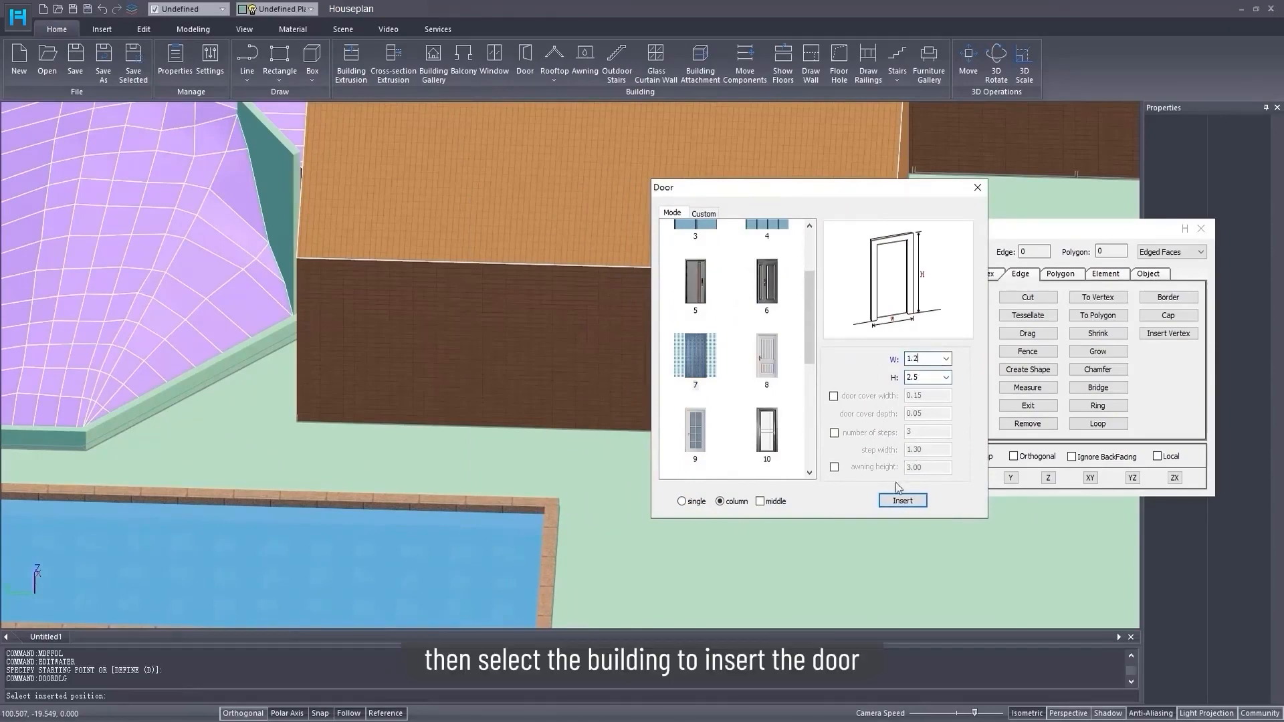
- Insert the configured door in the house wall facing the pool and close the Door and Advanced Modeling dialogs
left_click(903, 501)
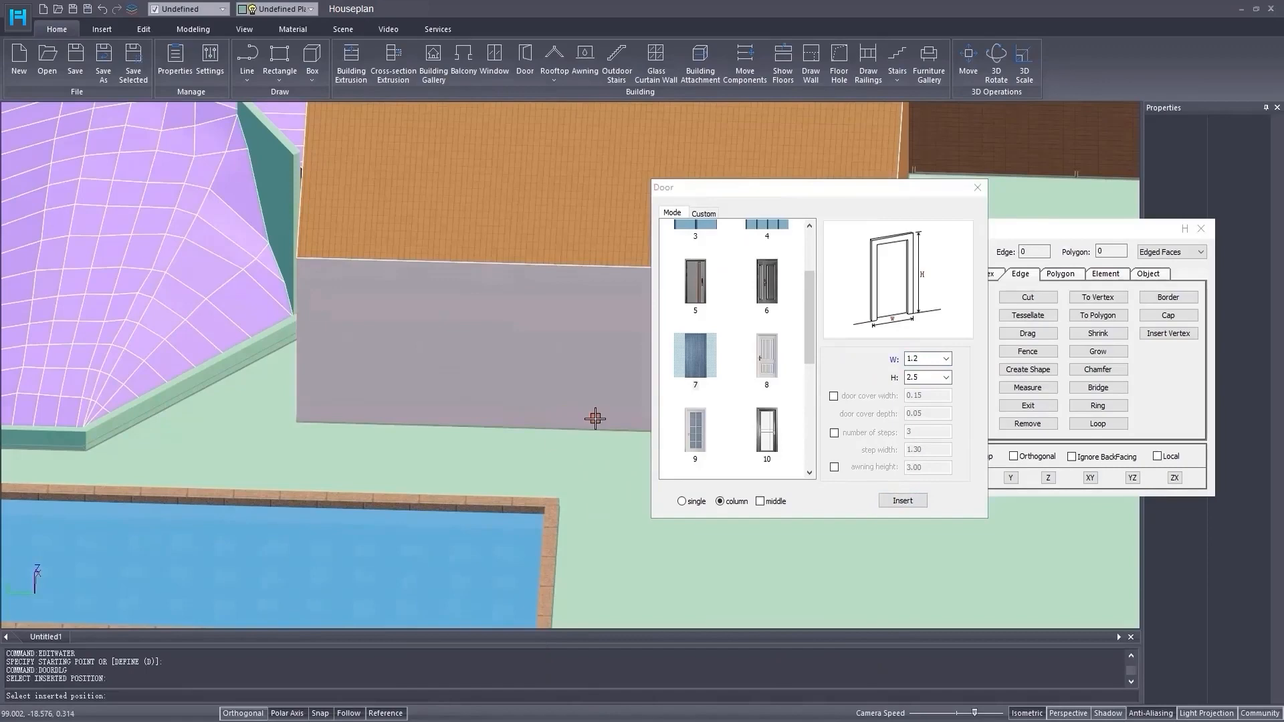
left_click(591, 415)
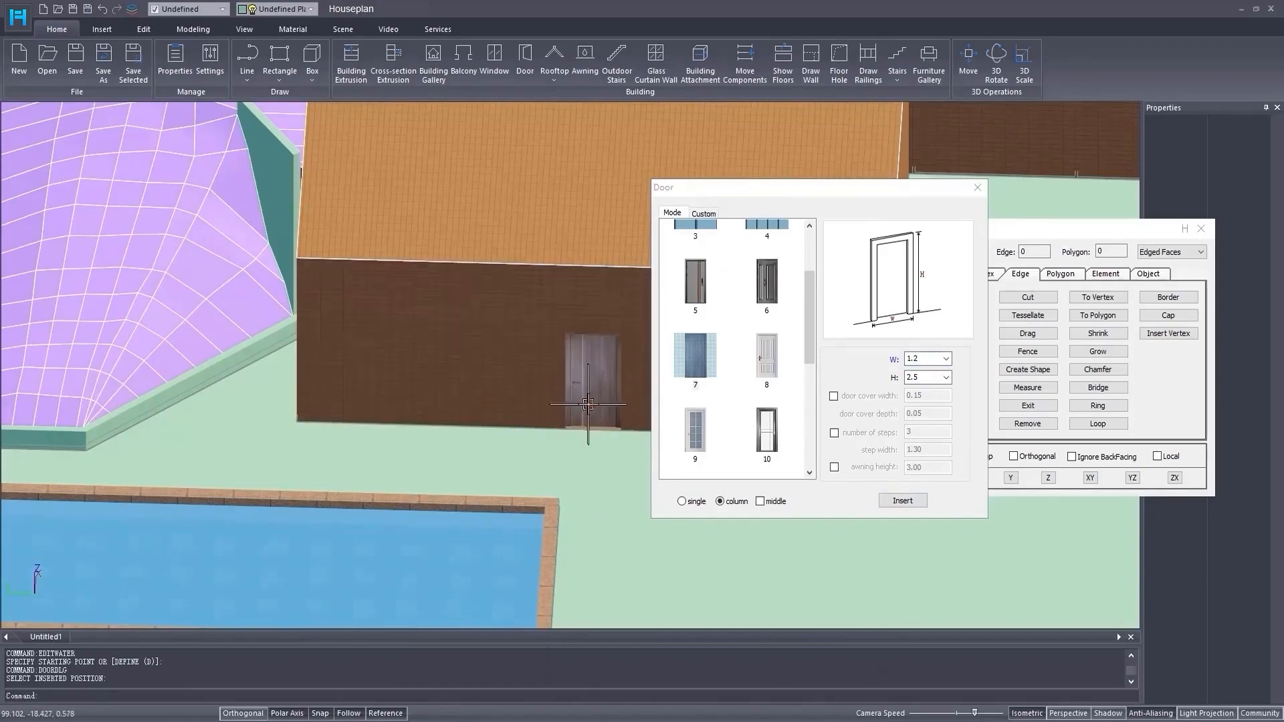
left_click(977, 187)
left_click(1201, 228)
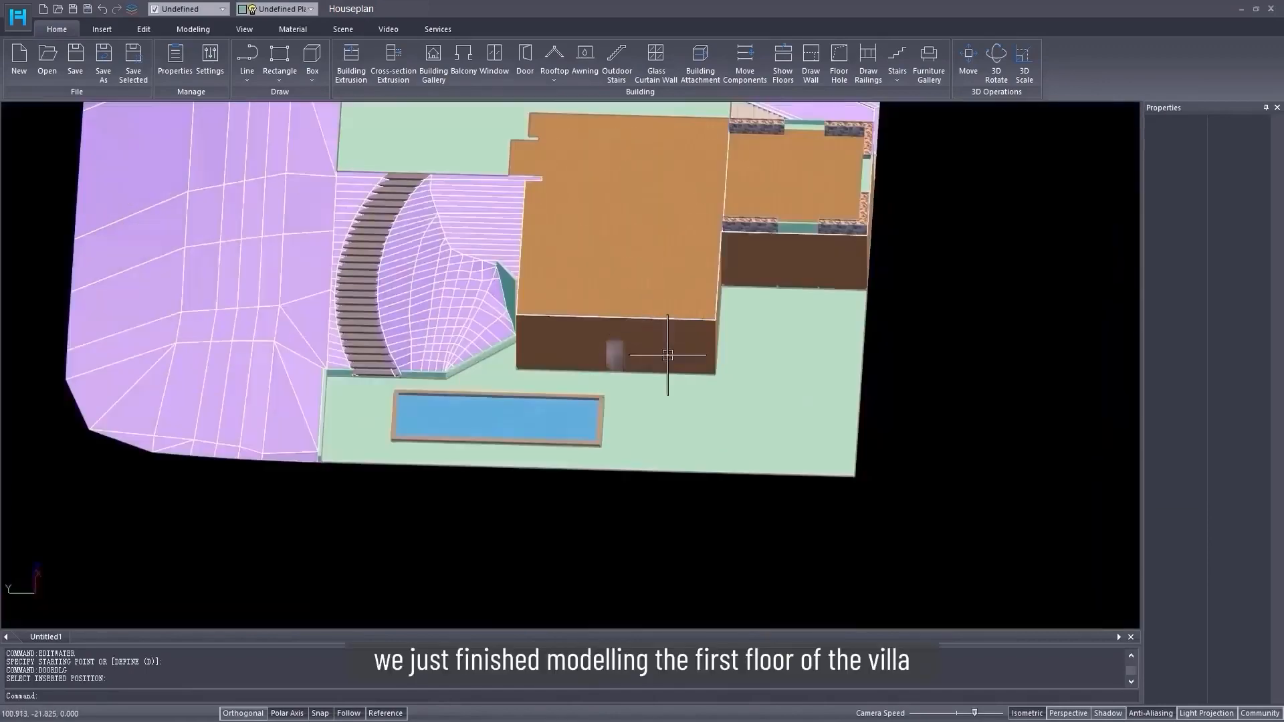
- Select all objects of the first-floor villa model and hide them
middle_click_drag(530, 348, 718, 366, "shift")
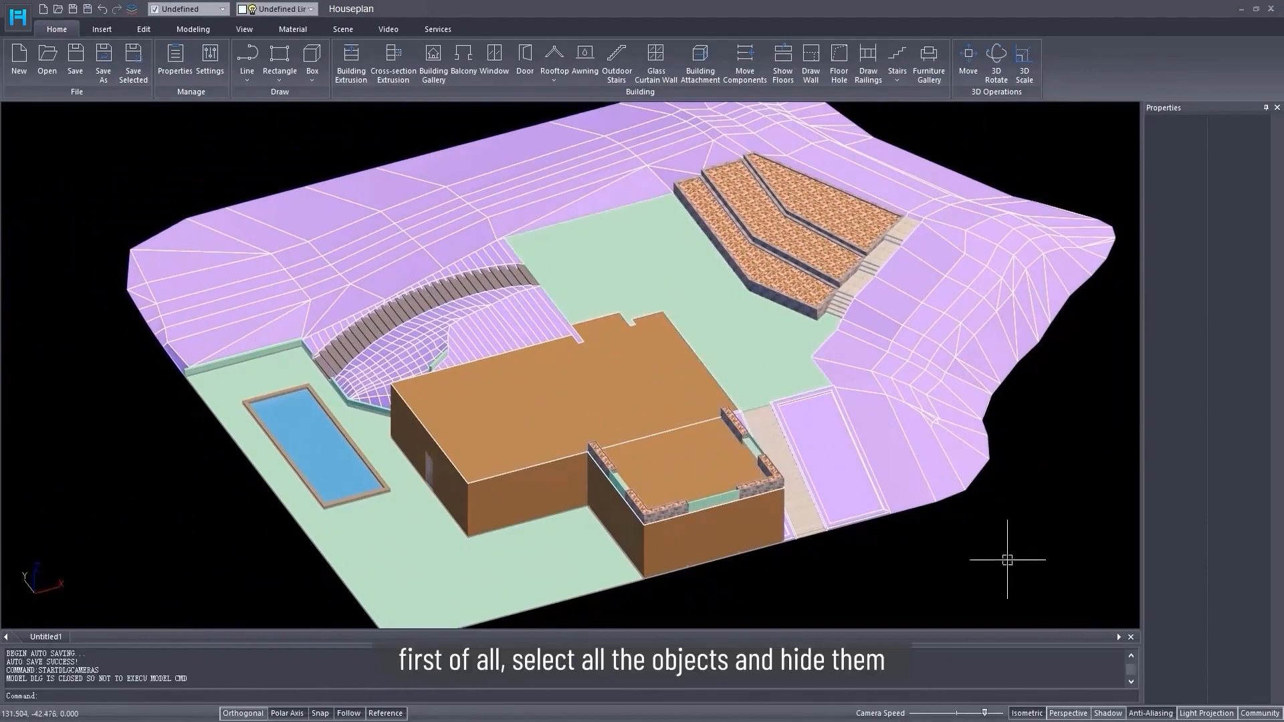
left_click(184, 122)
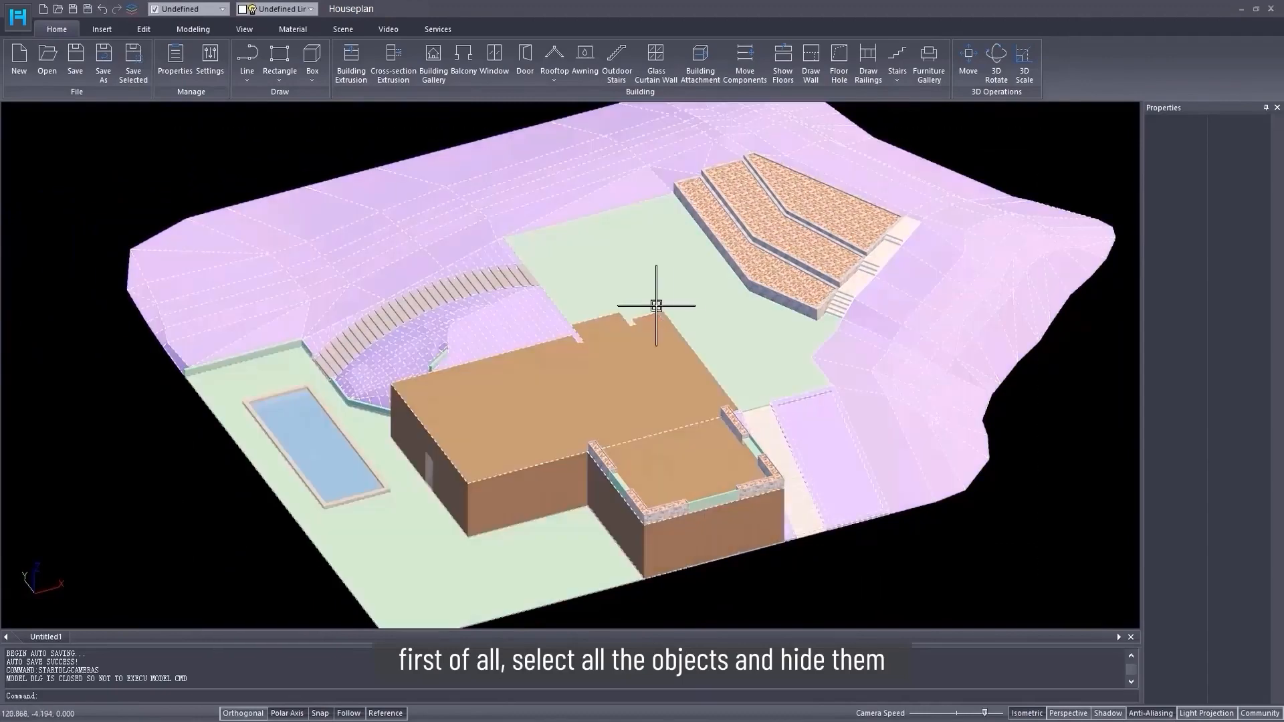
right_click(664, 307)
left_click(724, 648)
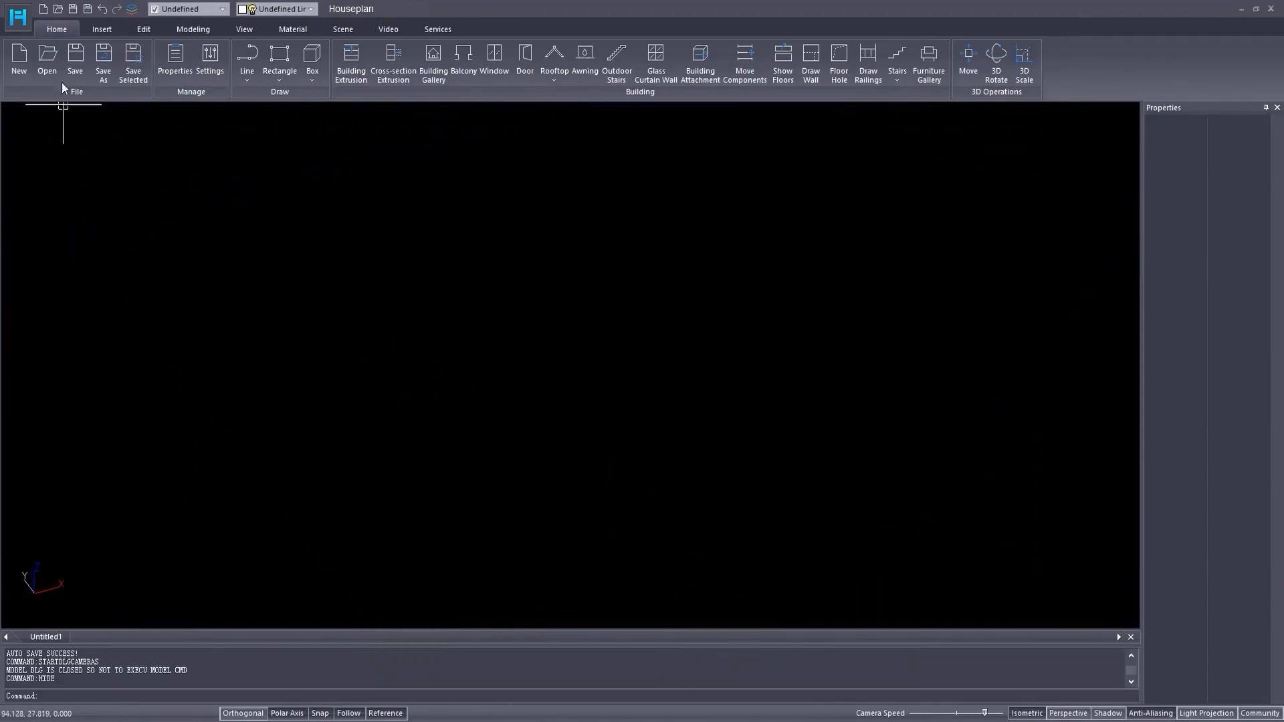
- Import the villa's second-floor plan file as a DWG underlay with meter as the drawing unit
left_click(101, 30)
left_click(22, 57)
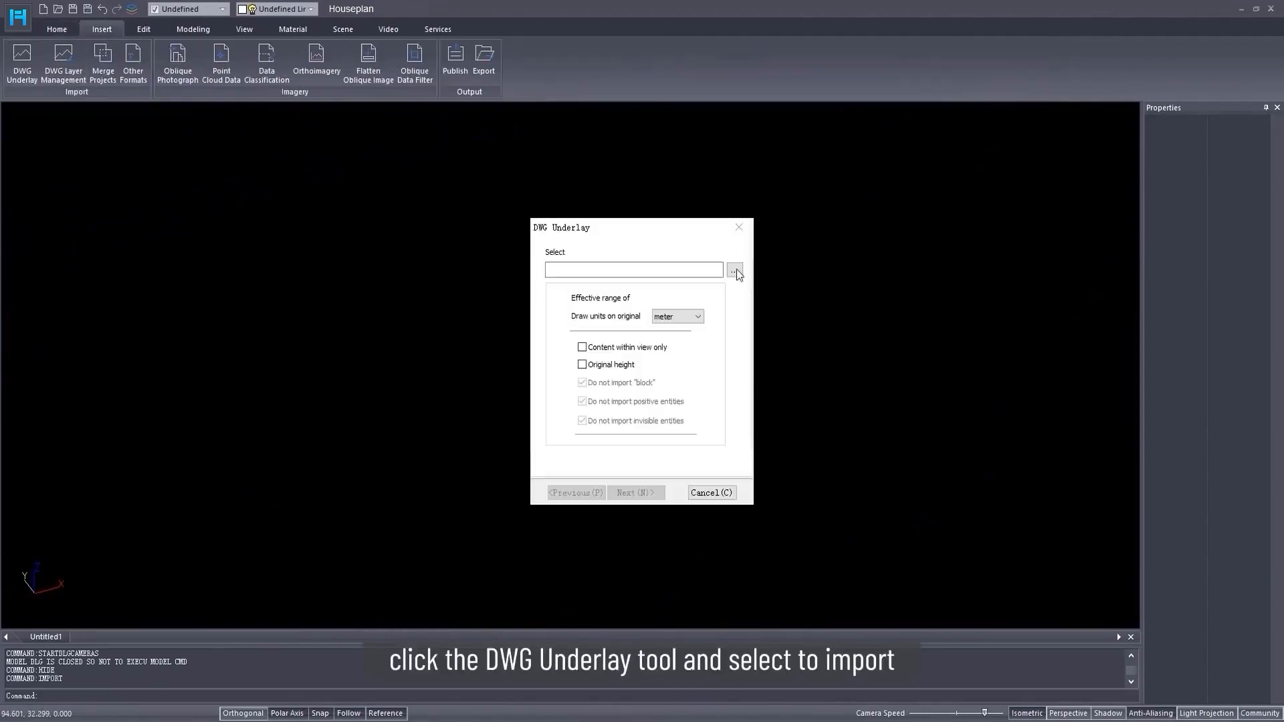
left_click(730, 270)
double_click(683, 333)
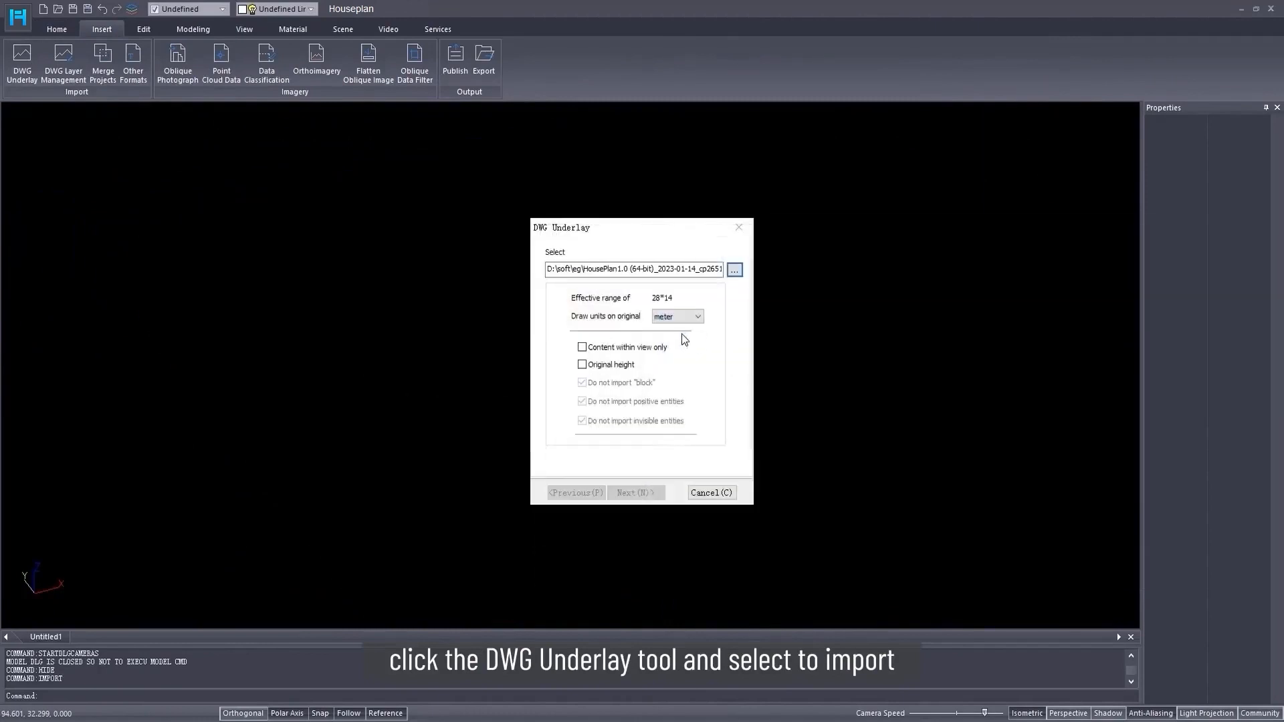
left_click(653, 493)
left_click(653, 493)
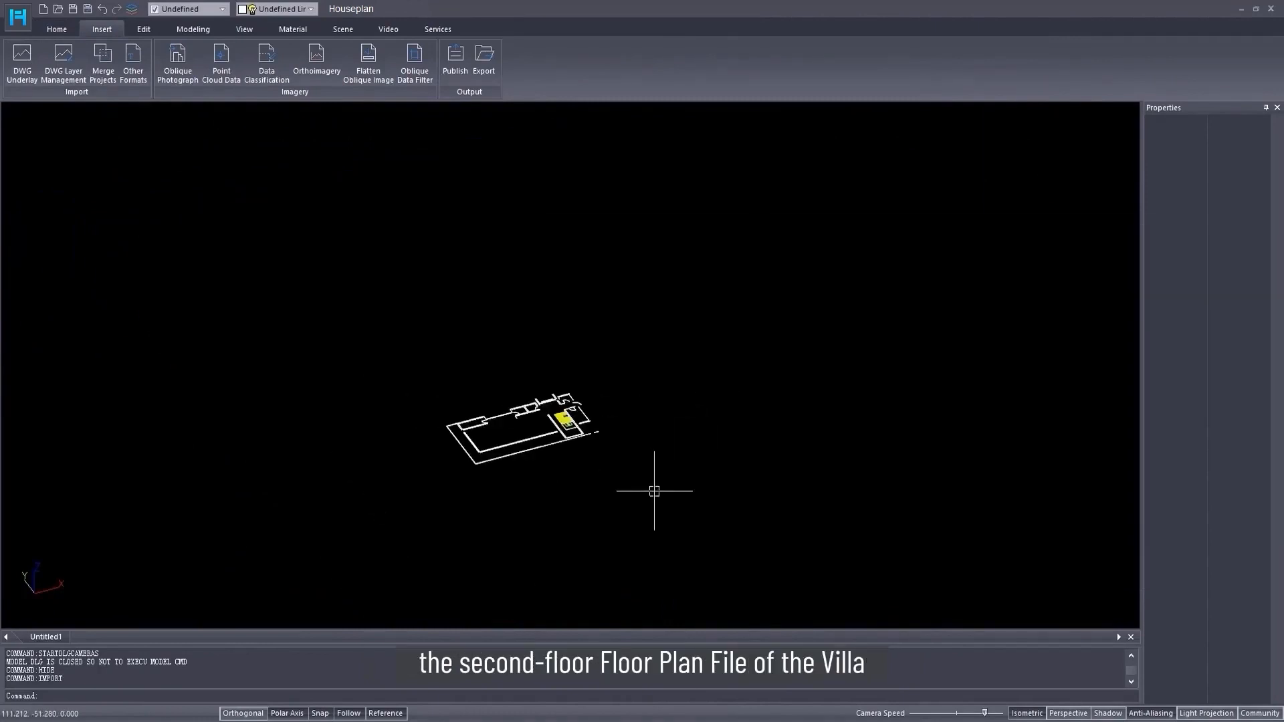
- Select the whole imported second-floor plan and combine it into one entity group
left_click_drag(581, 486, 331, 364)
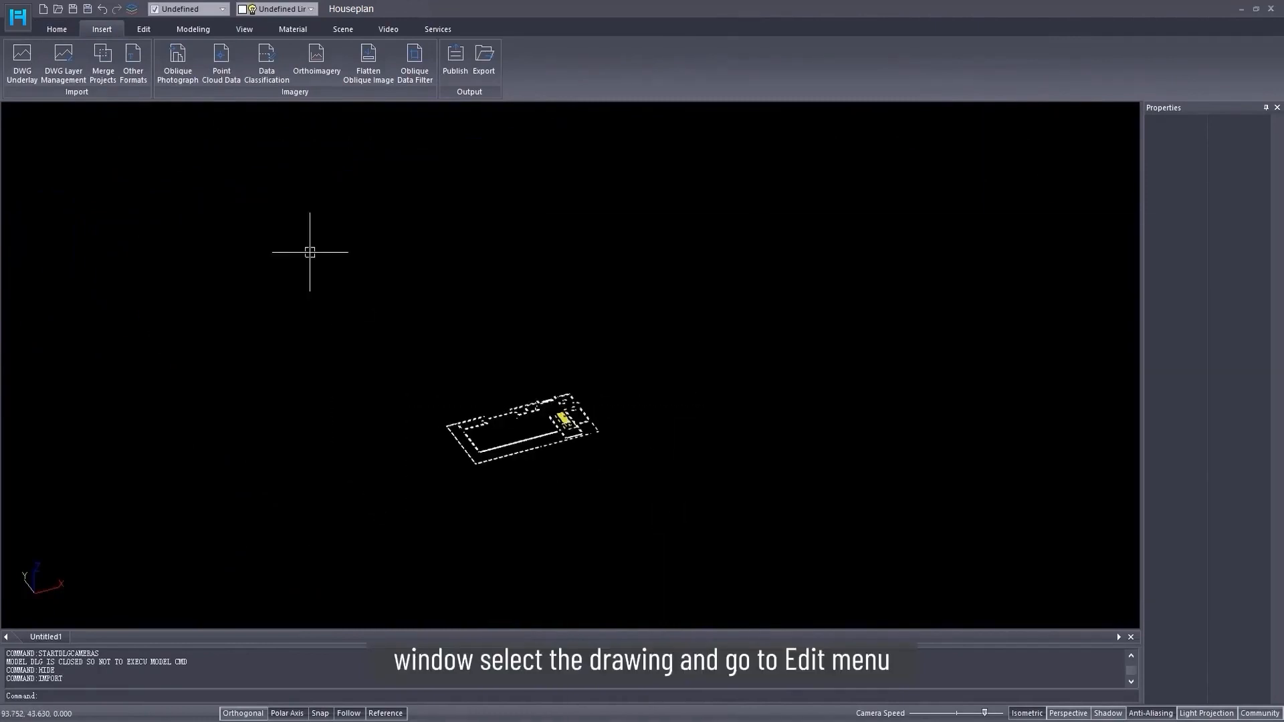
left_click(145, 29)
left_click(543, 82)
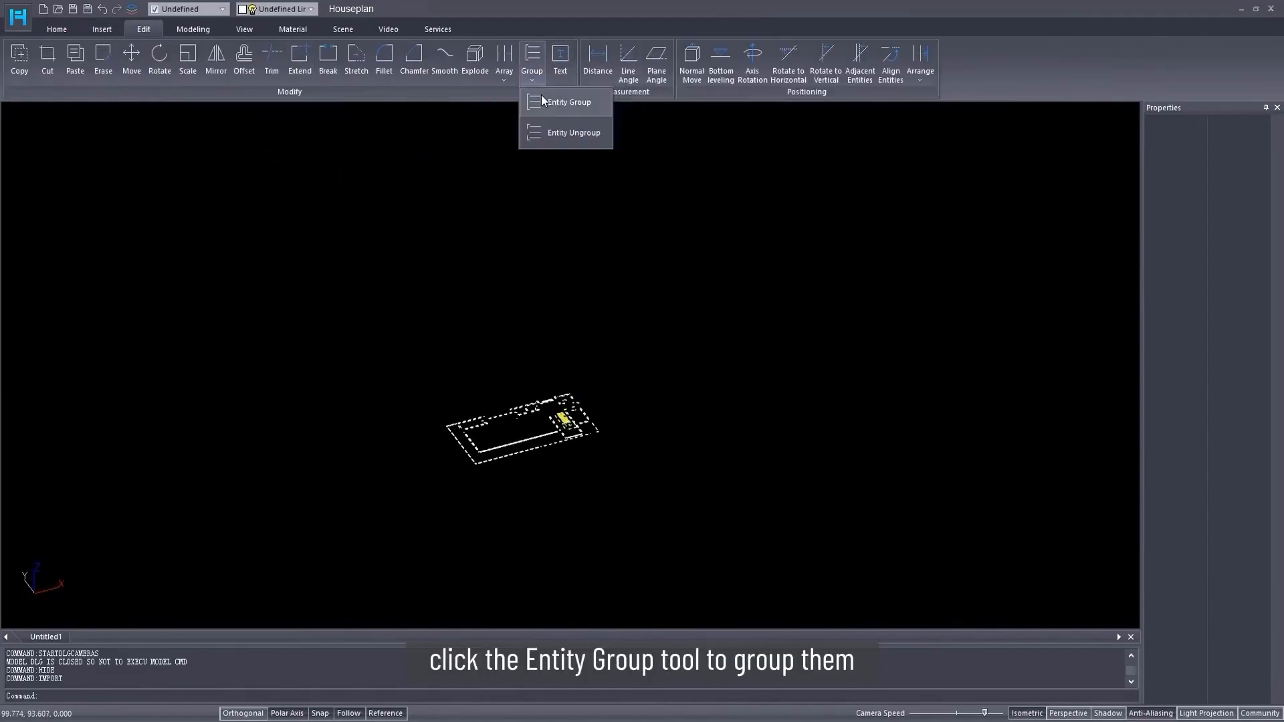
left_click(541, 95)
- Unhide the other entities of the villa scene
scroll(592, 415, "up", 2)
scroll(593, 414, "up", 1)
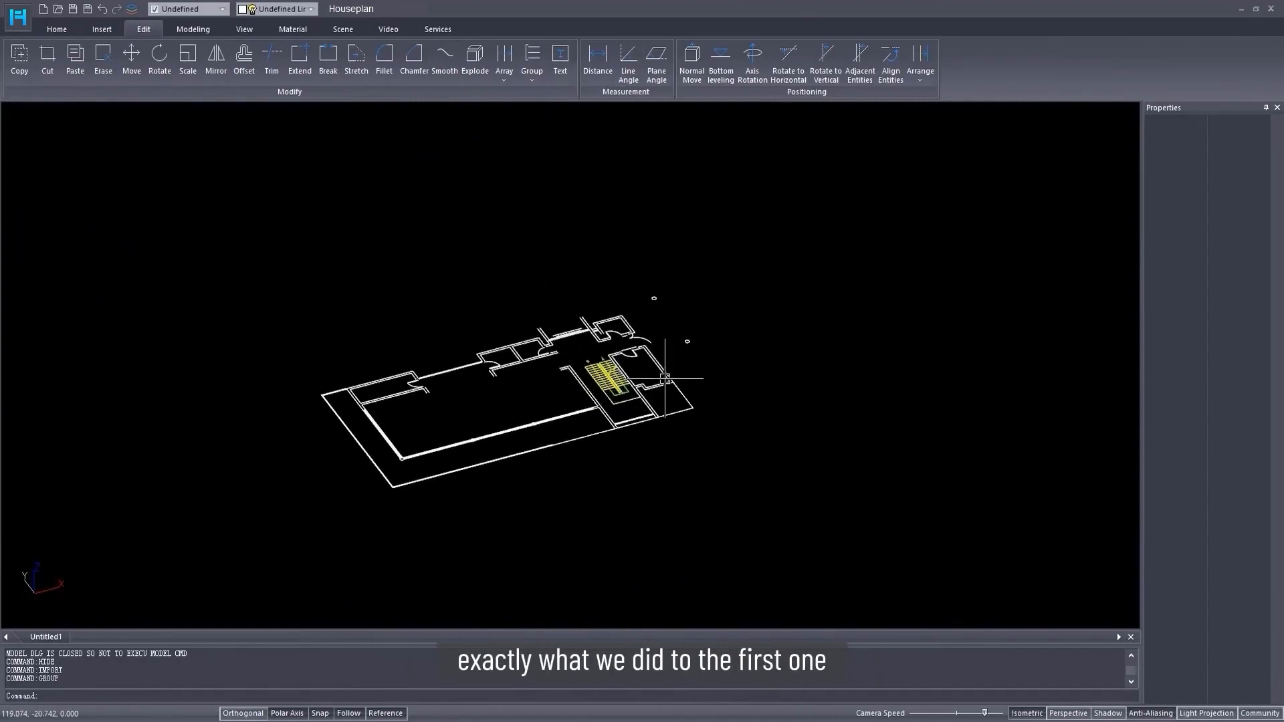
right_click(655, 392)
left_click(714, 376)
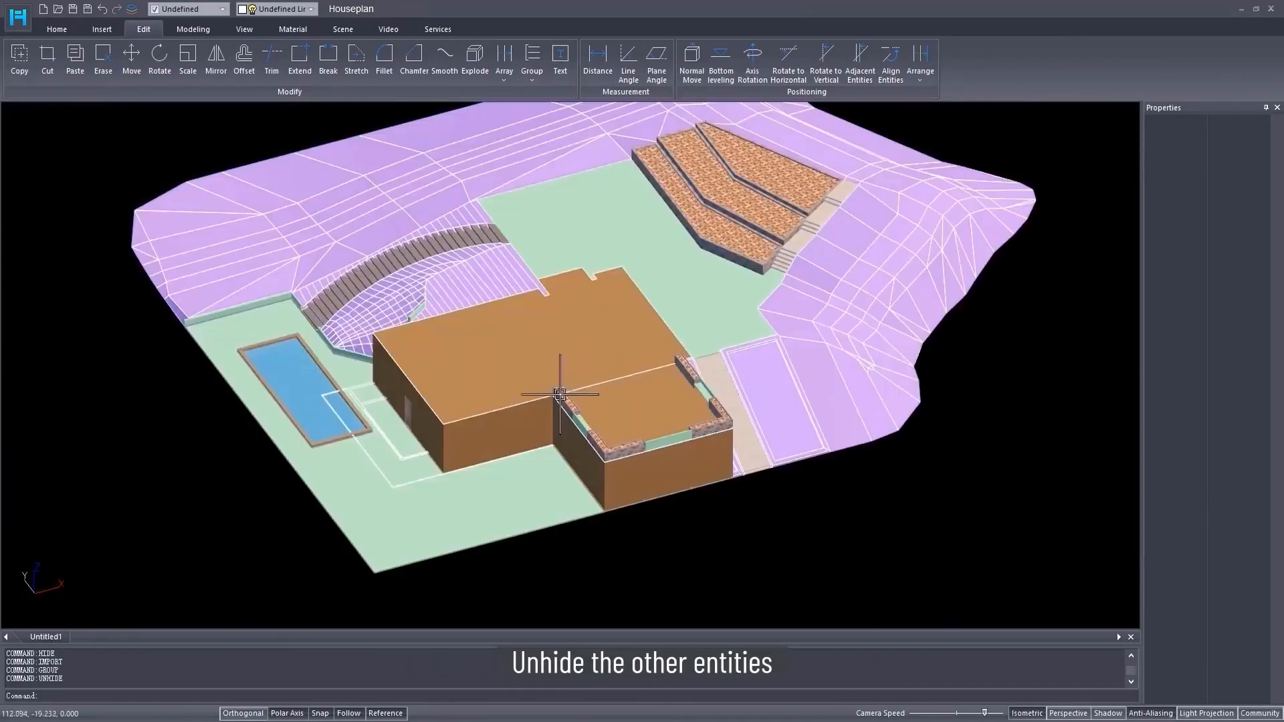
- Move the grouped second-floor plan up onto the top surface of the first-floor building
left_click(407, 454)
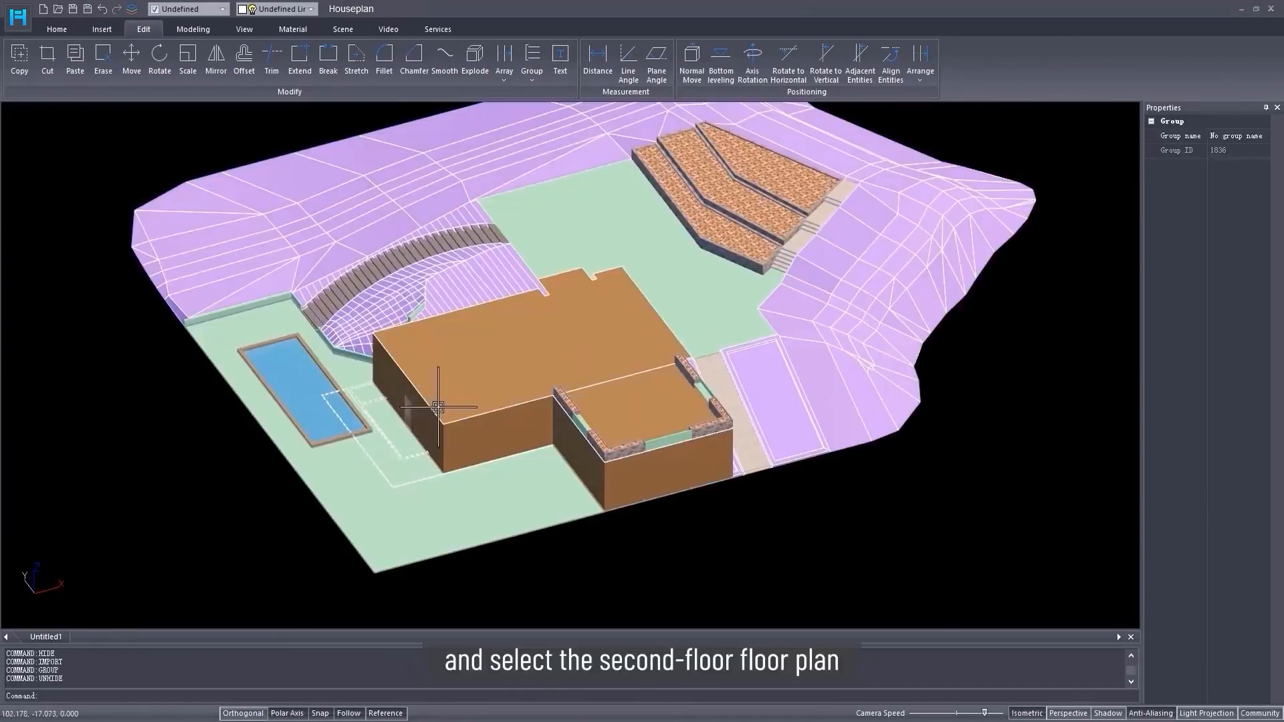
left_click(57, 29)
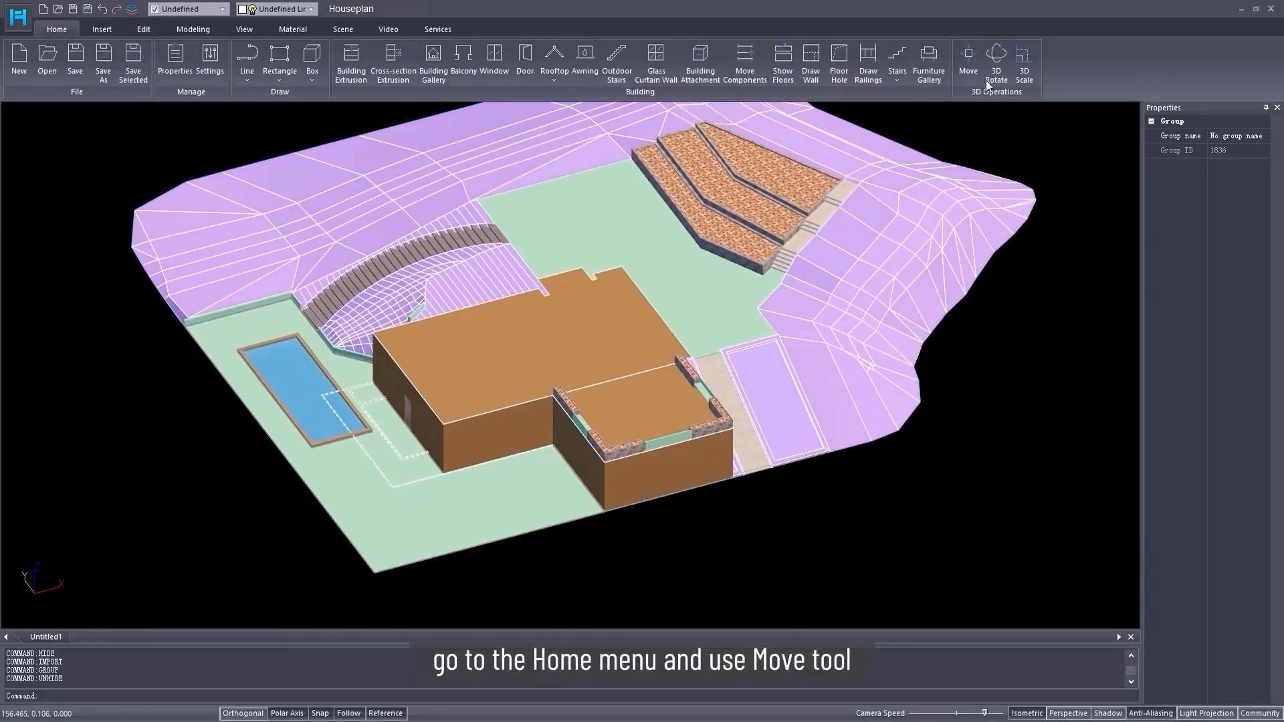
left_click(969, 61)
left_click_drag(523, 281, 483, 368)
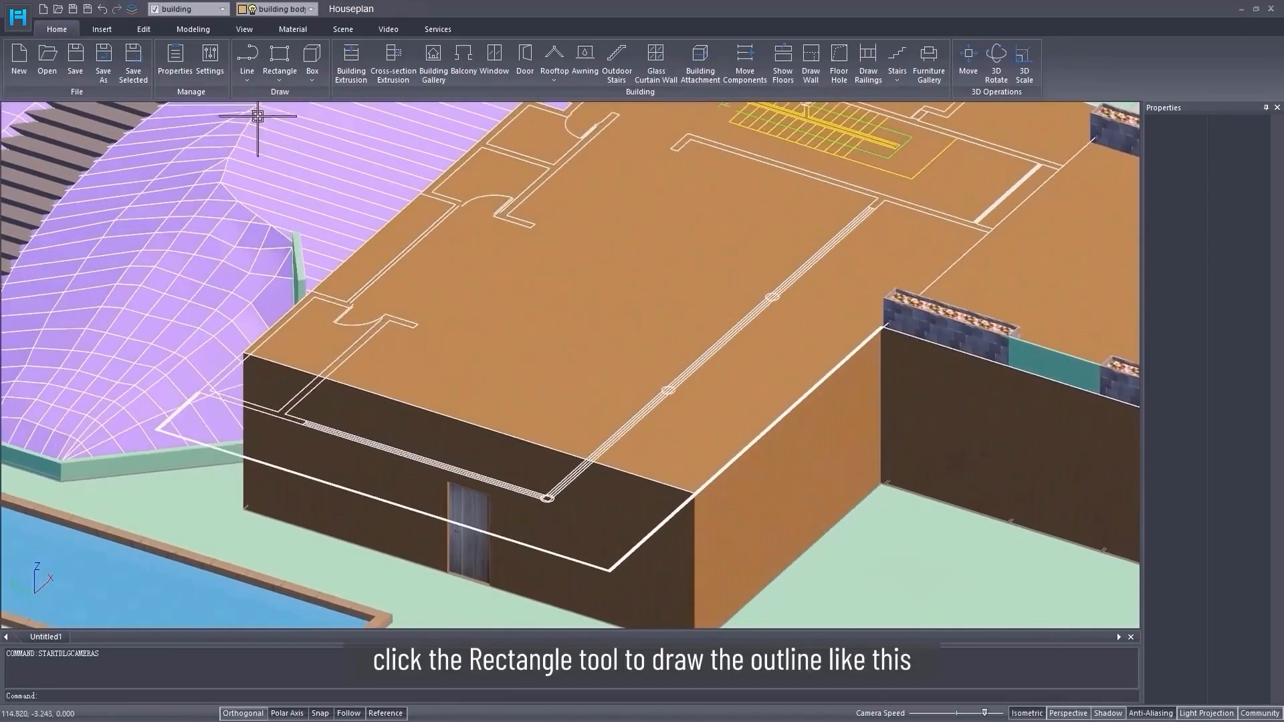
- Draw a rectangle about 2.97 wide and 0.73 high on the wall above the door
left_click(280, 79)
left_click(314, 105)
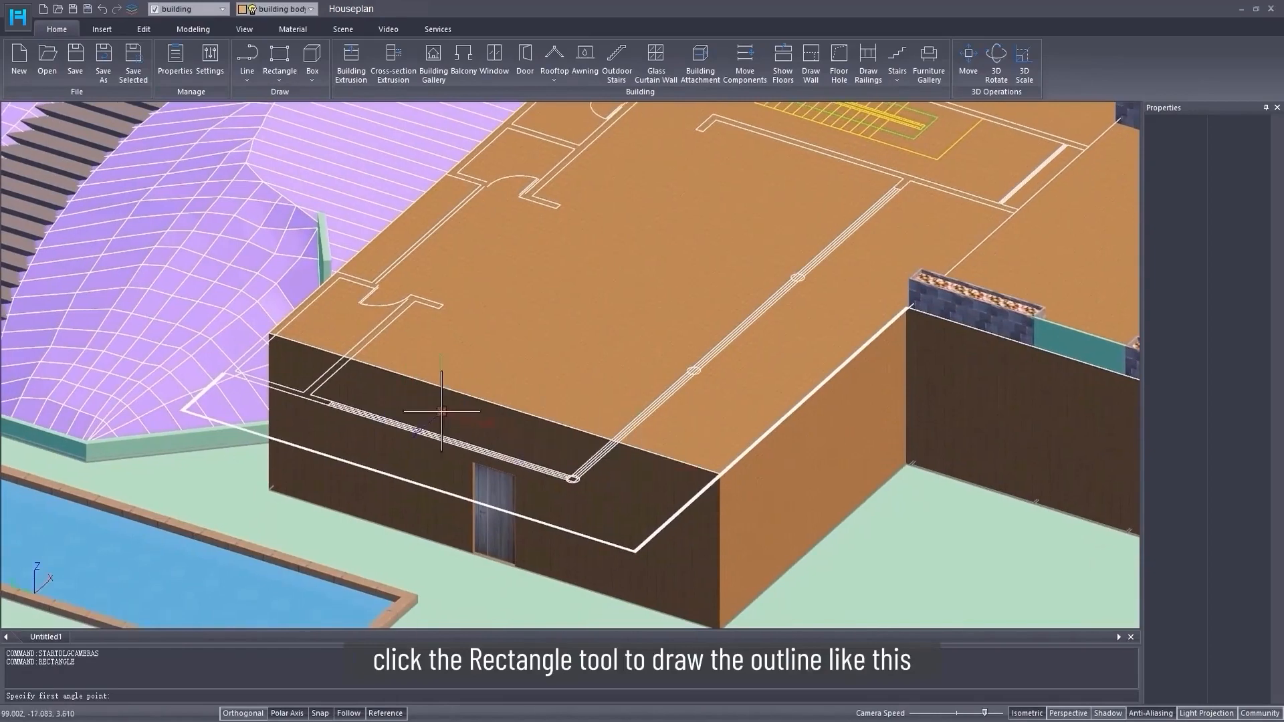
left_click(397, 399)
left_click(501, 431)
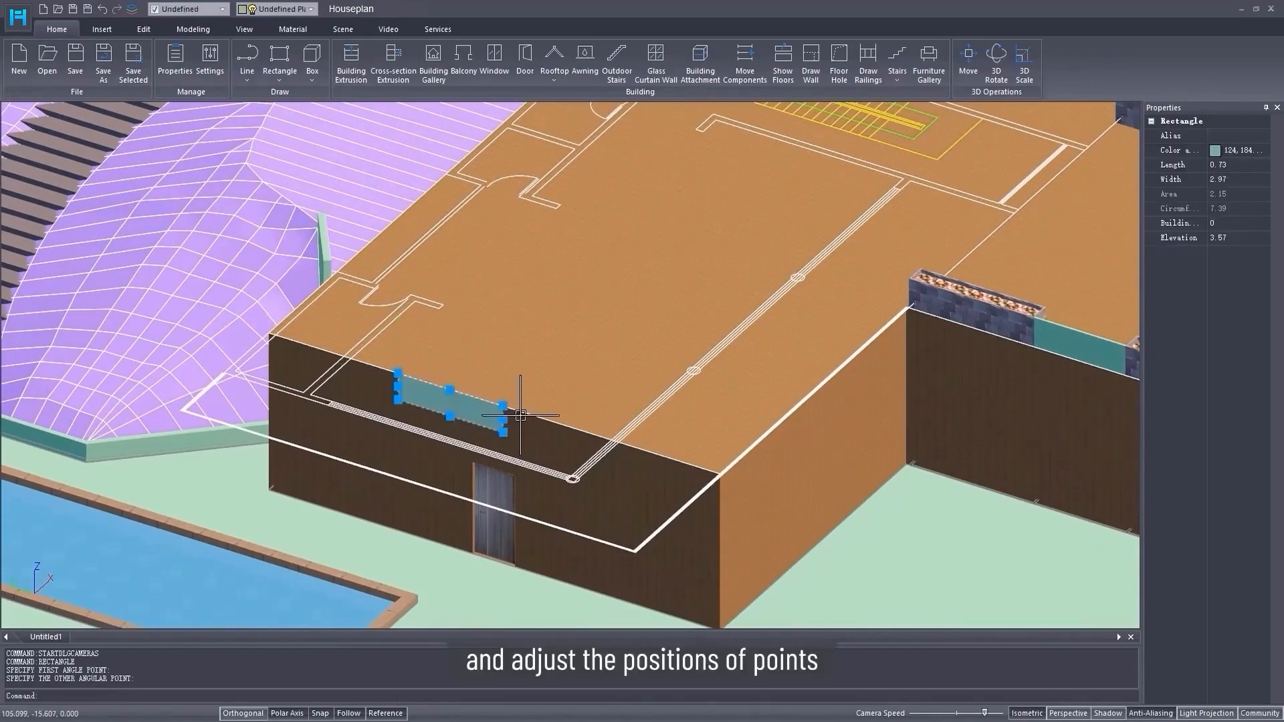
- Stretch both ends of the rectangle to the corners of the door wall so it spans the full wall width
left_click(505, 418)
left_click(719, 486)
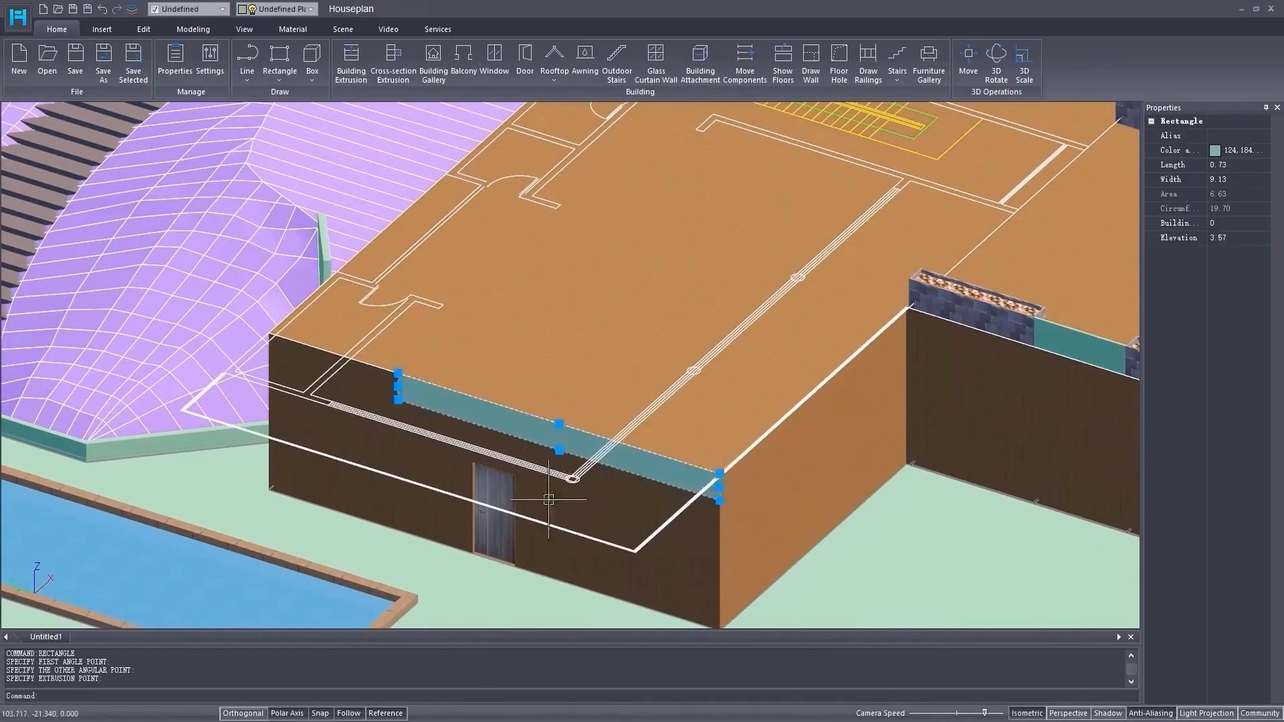
left_click(397, 395)
left_click(270, 348)
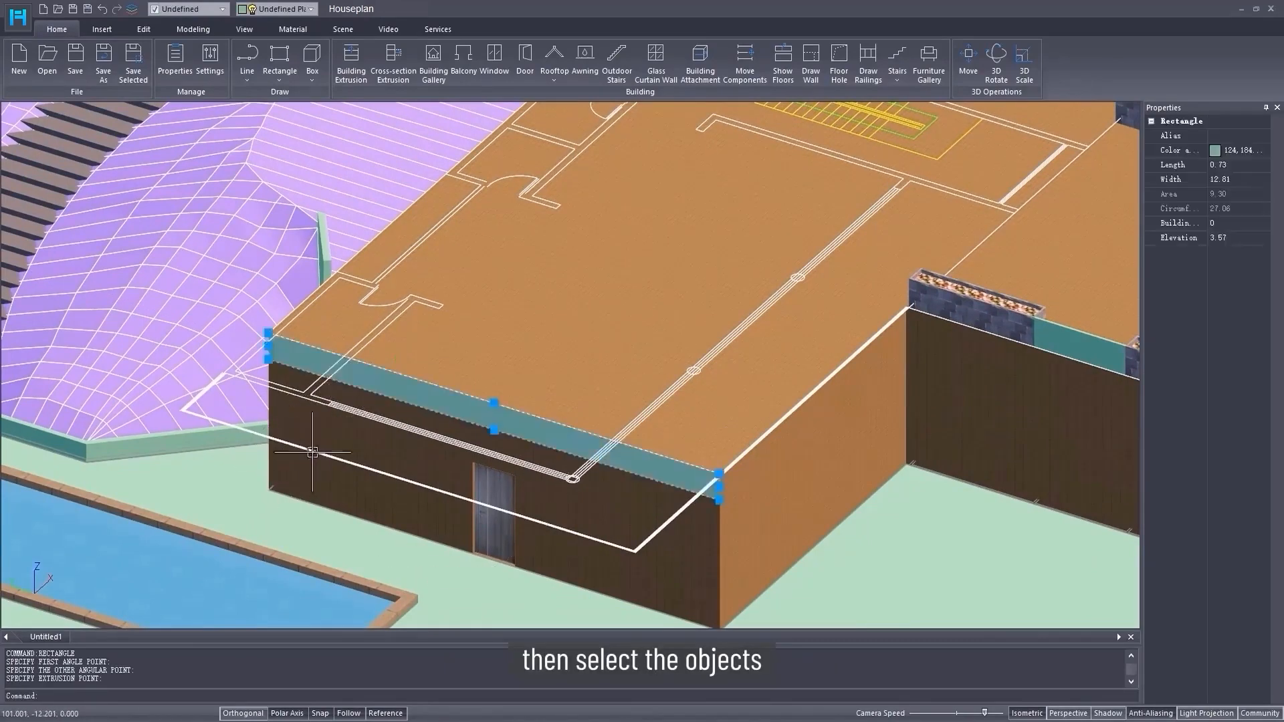
- Select the rectangle, the second-floor plan and the building body, and hide all unselected objects
left_click(443, 411)
left_click(454, 400)
left_click(587, 384)
right_click(588, 384)
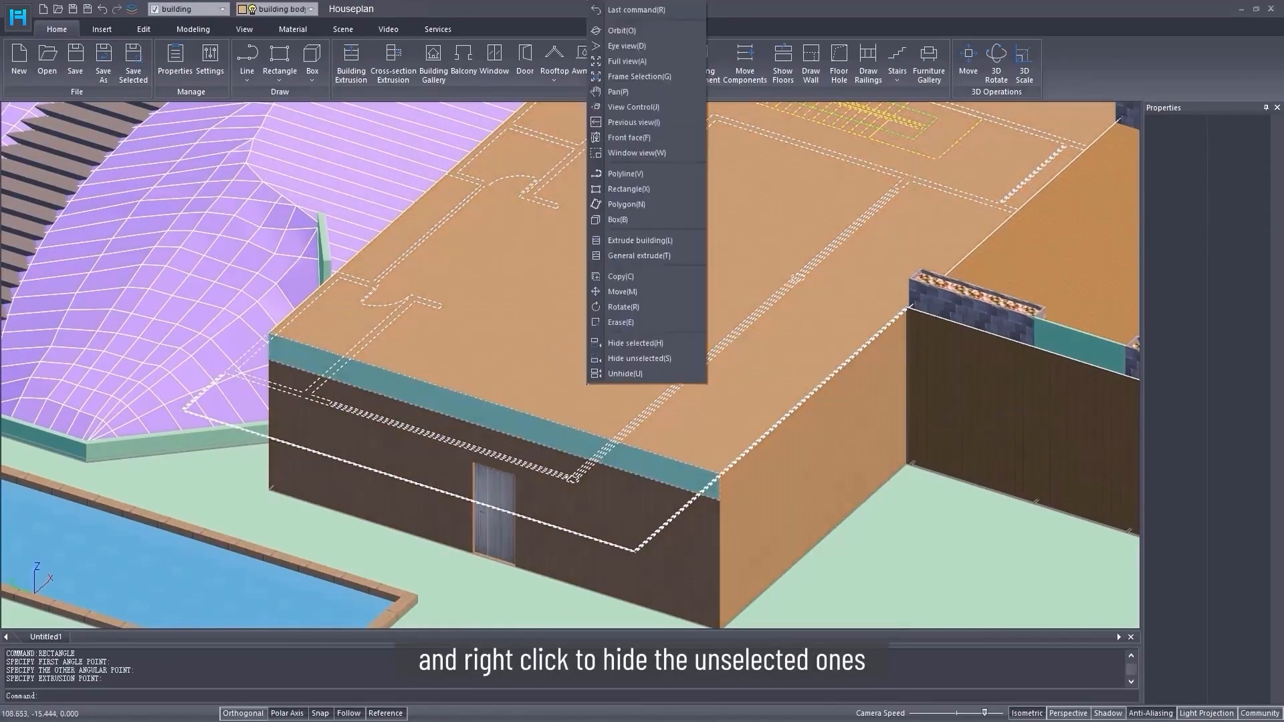
left_click(652, 358)
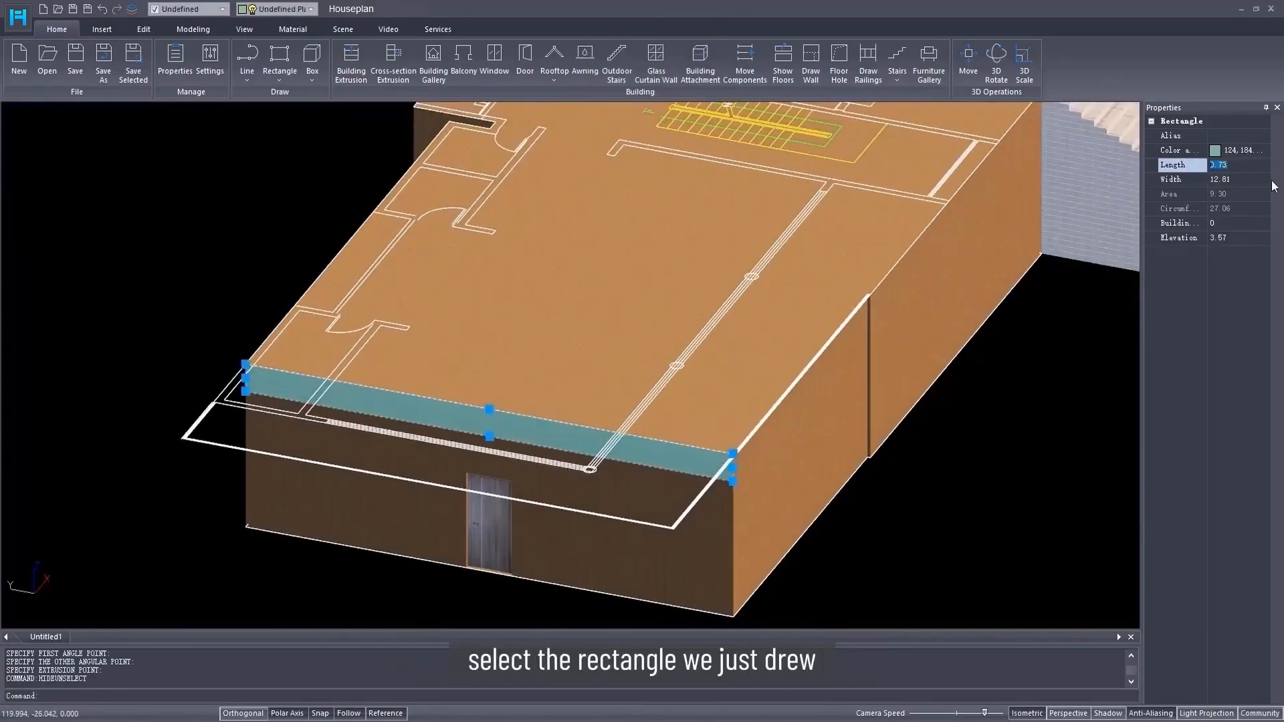
- Set the rectangle's length to 0.3 and move it up to the top edge of the building's door wall
type("0.3")
key("Return")
scroll(508, 478, "up", 3)
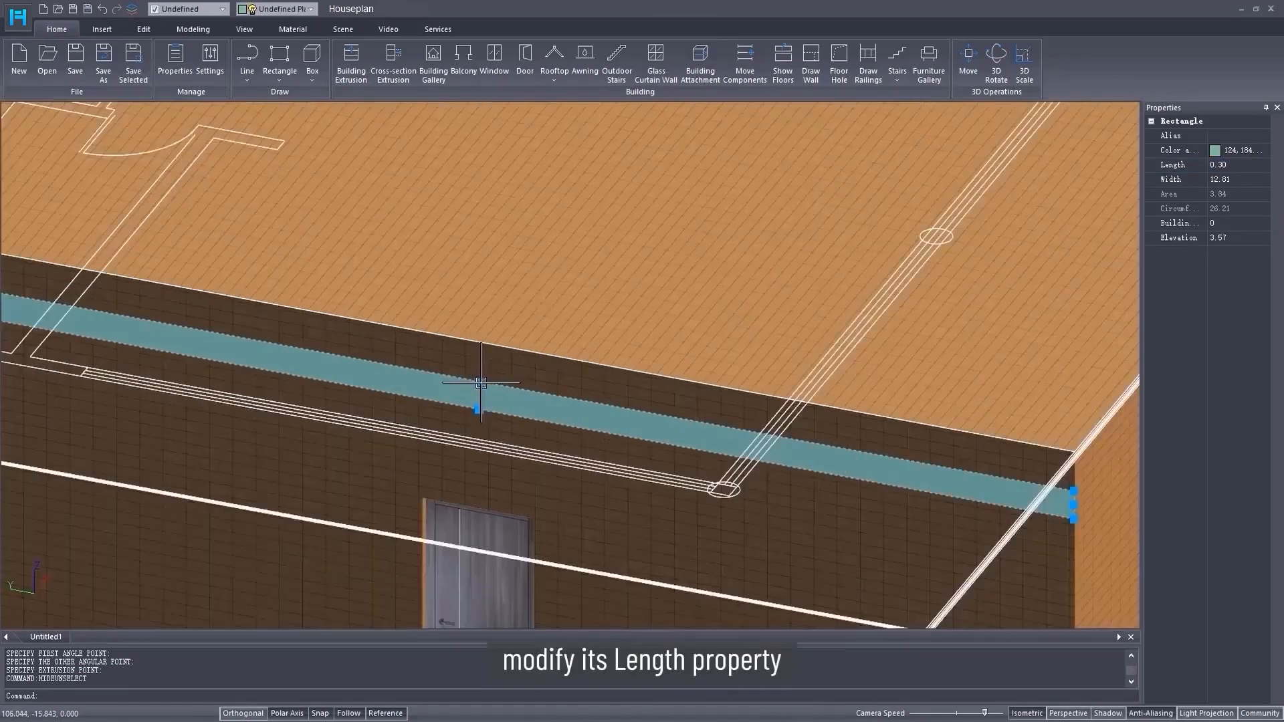
left_click(968, 57)
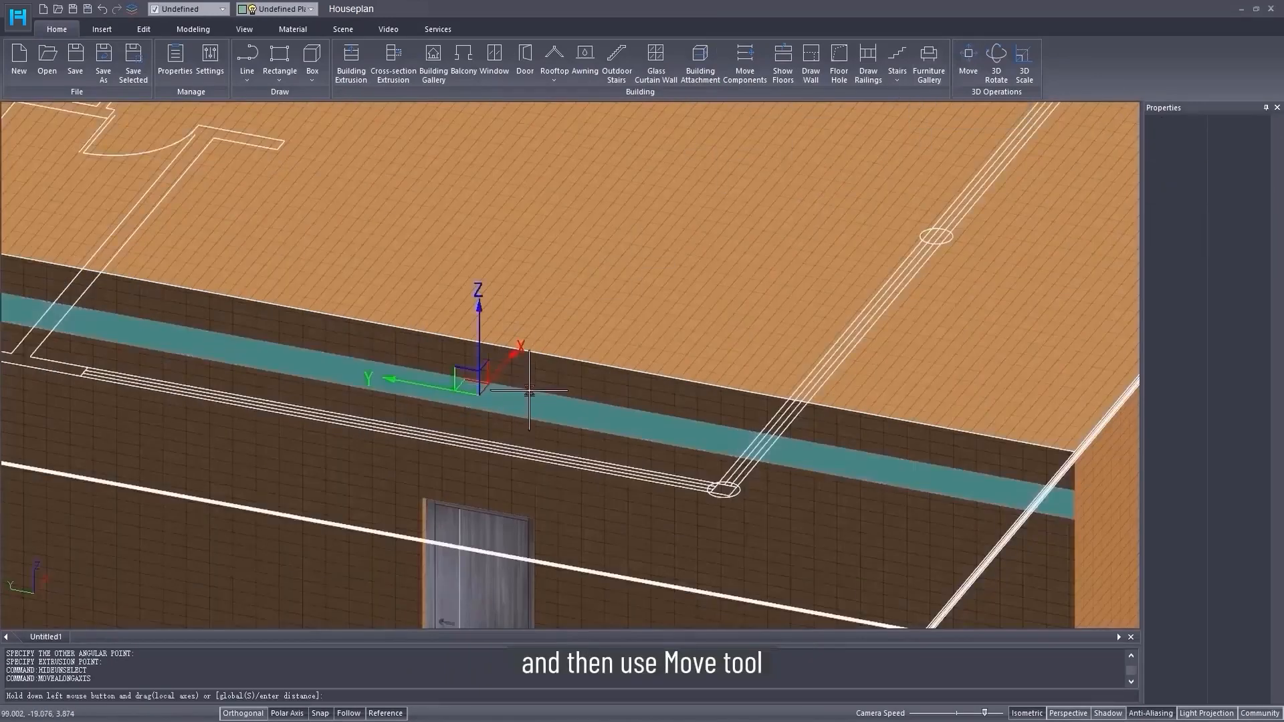
left_click(529, 392)
left_click_drag(528, 302, 528, 264)
right_click(586, 348)
scroll(601, 361, "down", 3)
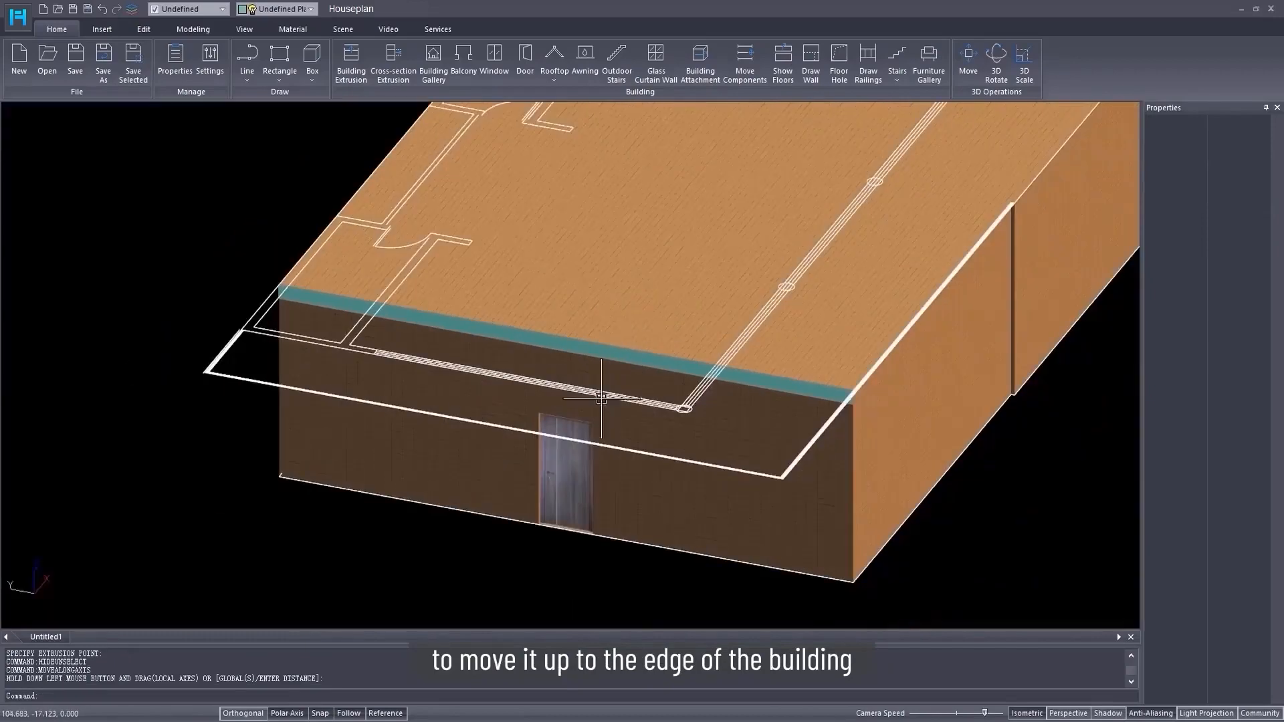
- Extrude the thin strip above the door outward with Extrude Cross-section to the plan's outer outline, forming a slab overhang
left_click(191, 30)
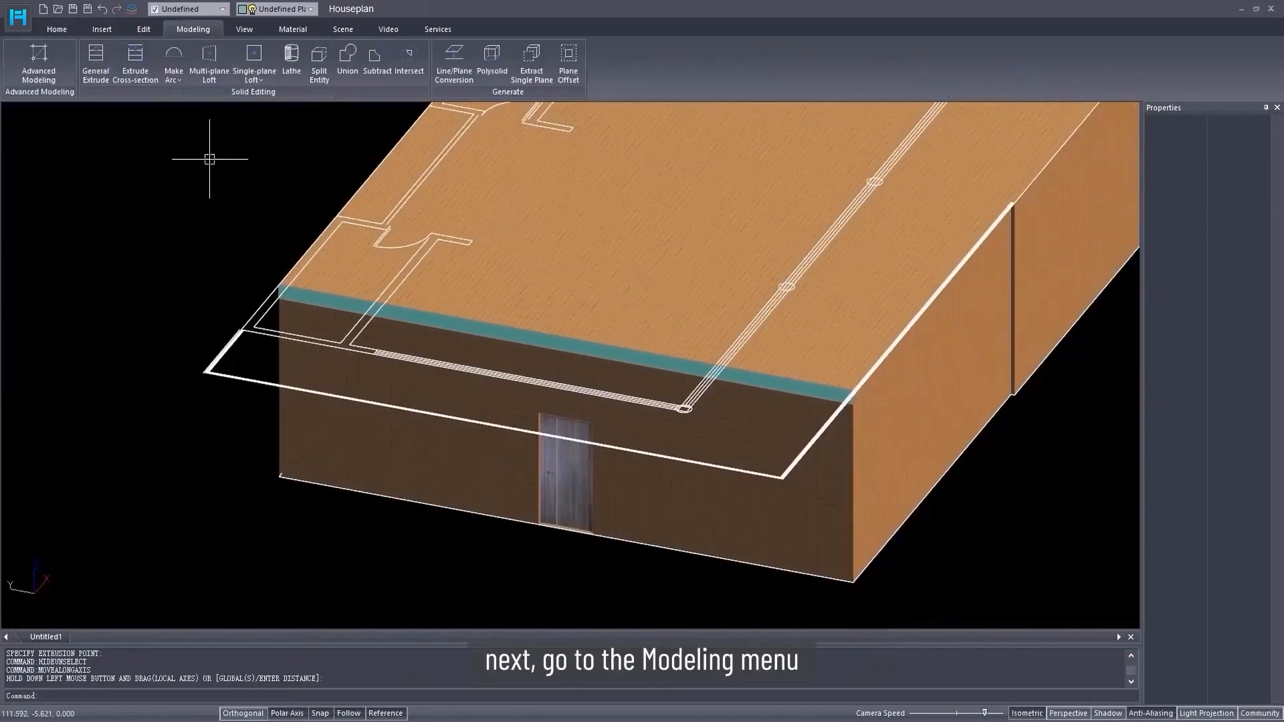
left_click(135, 59)
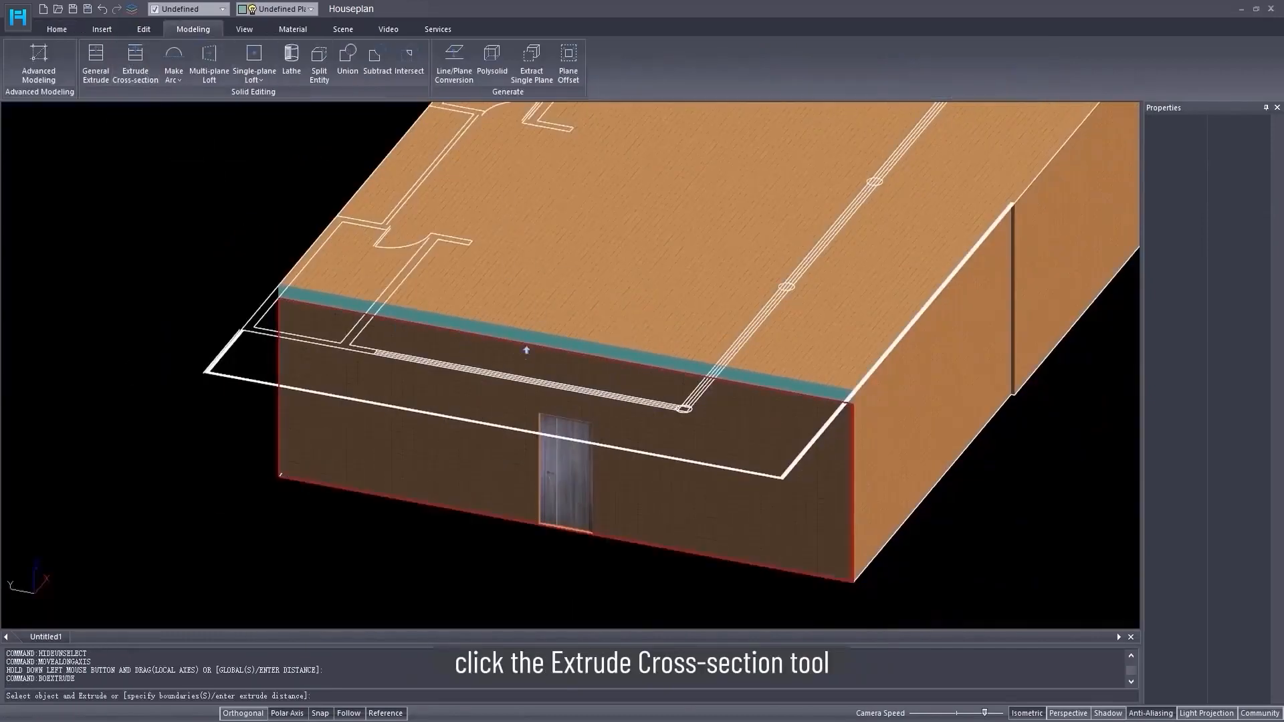
left_click_drag(618, 357, 224, 381)
key("Escape")
scroll(699, 391, "down", 5)
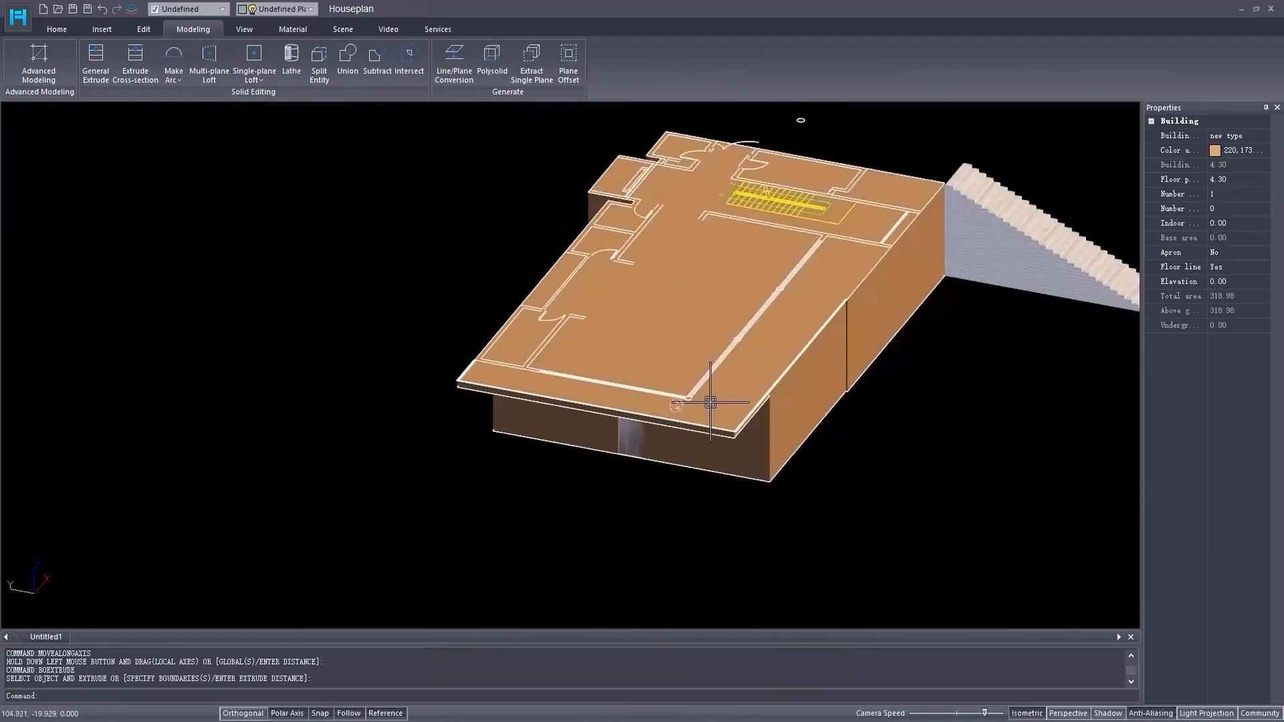
mouse_move(711, 401)
middle_mouse_down()
mouse_move(850, 394)
mouse_move(696, 392)
middle_mouse_up()
scroll(696, 392, "up", 5)
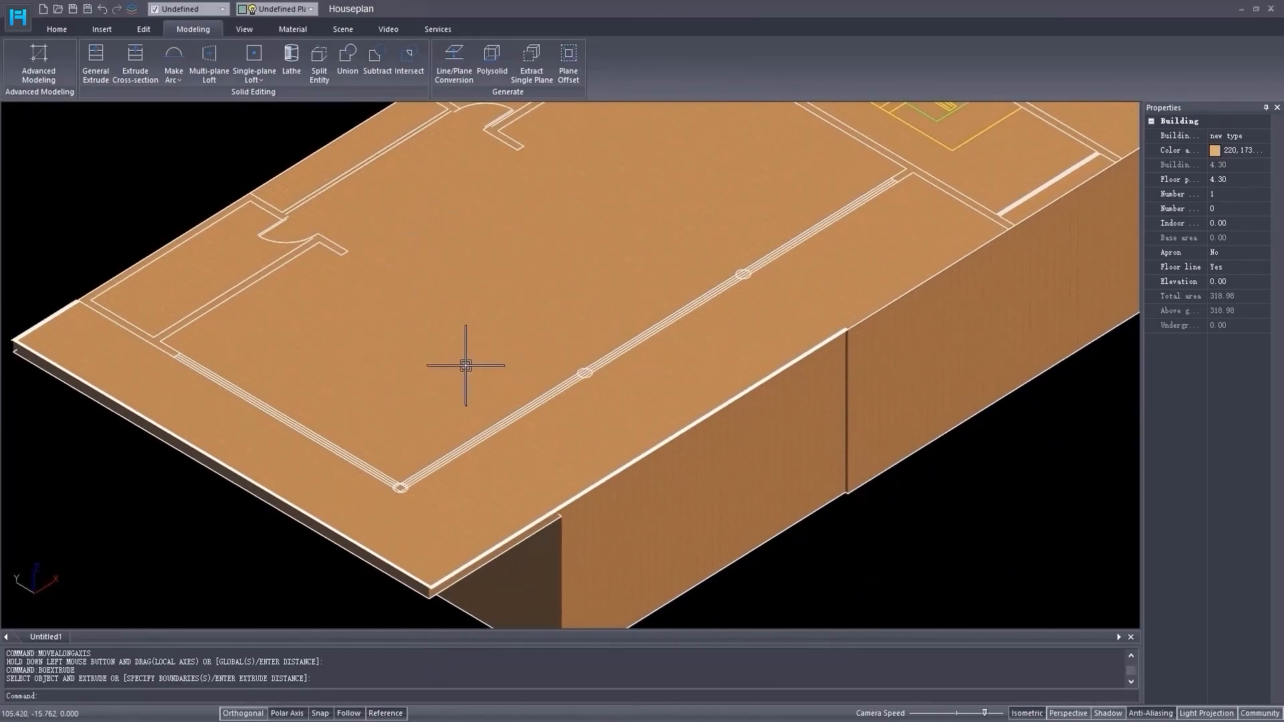
scroll(472, 285, "down", 3)
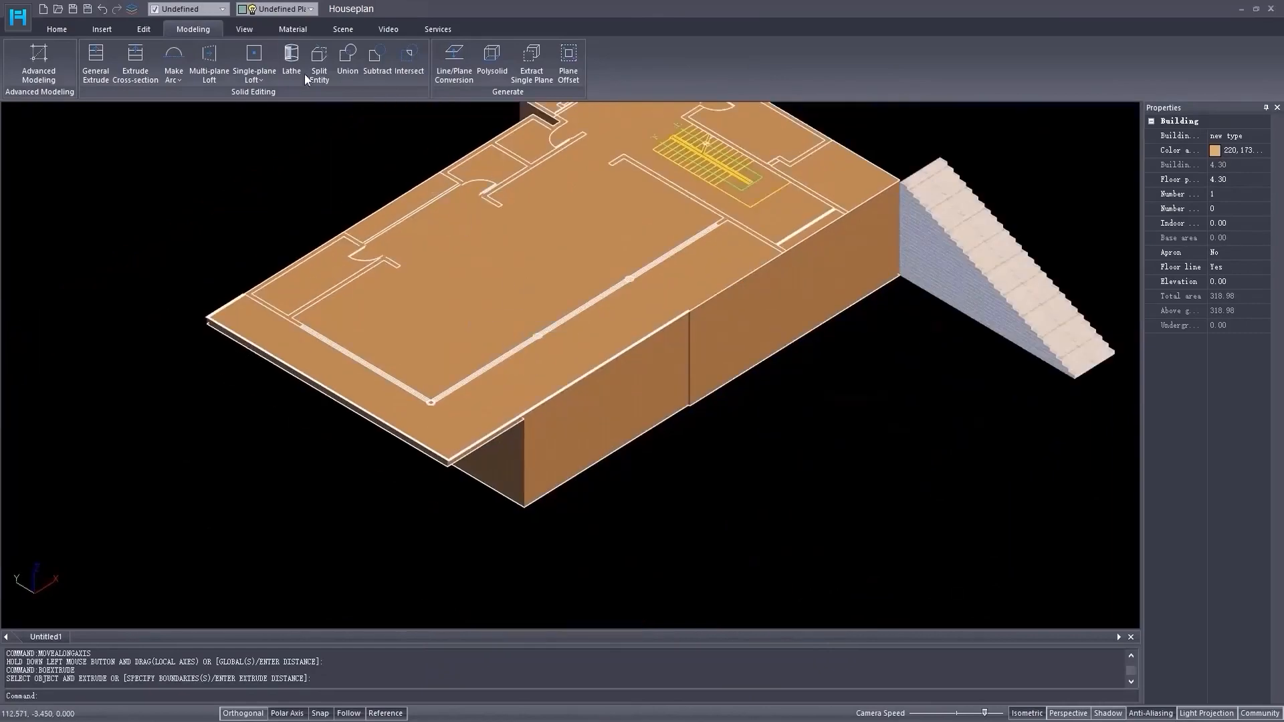
- Start a Cross-section3 column building attachment, 0.1 wide and 0.3 high, along the building edge from the top of the side-wall recess
left_click(58, 29)
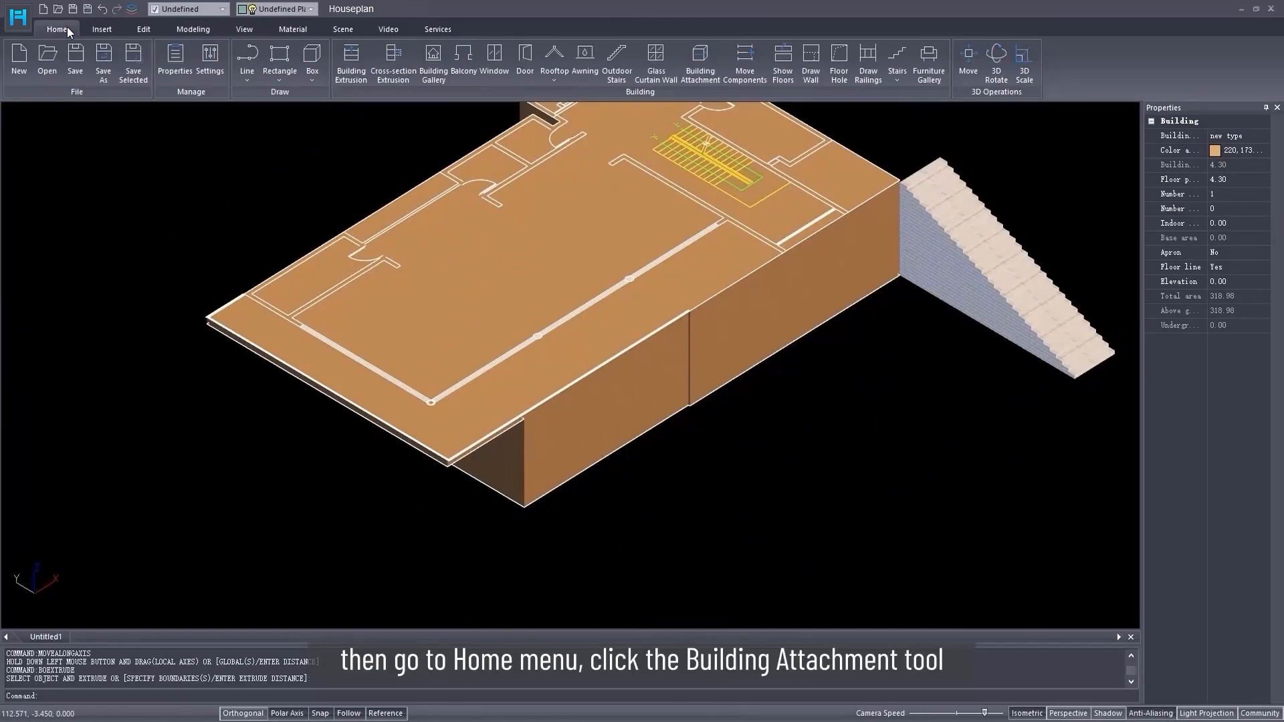
left_click(700, 62)
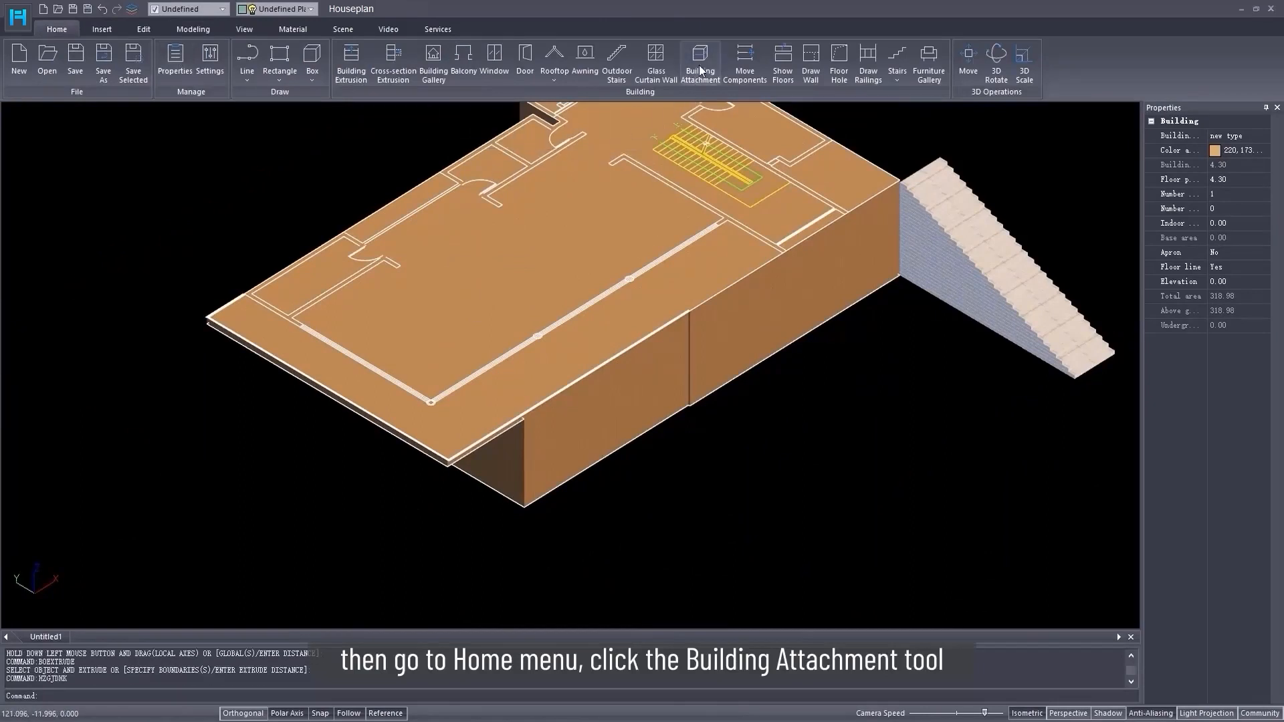
left_click(574, 352)
left_click_drag(631, 235, 868, 201)
left_click(985, 423)
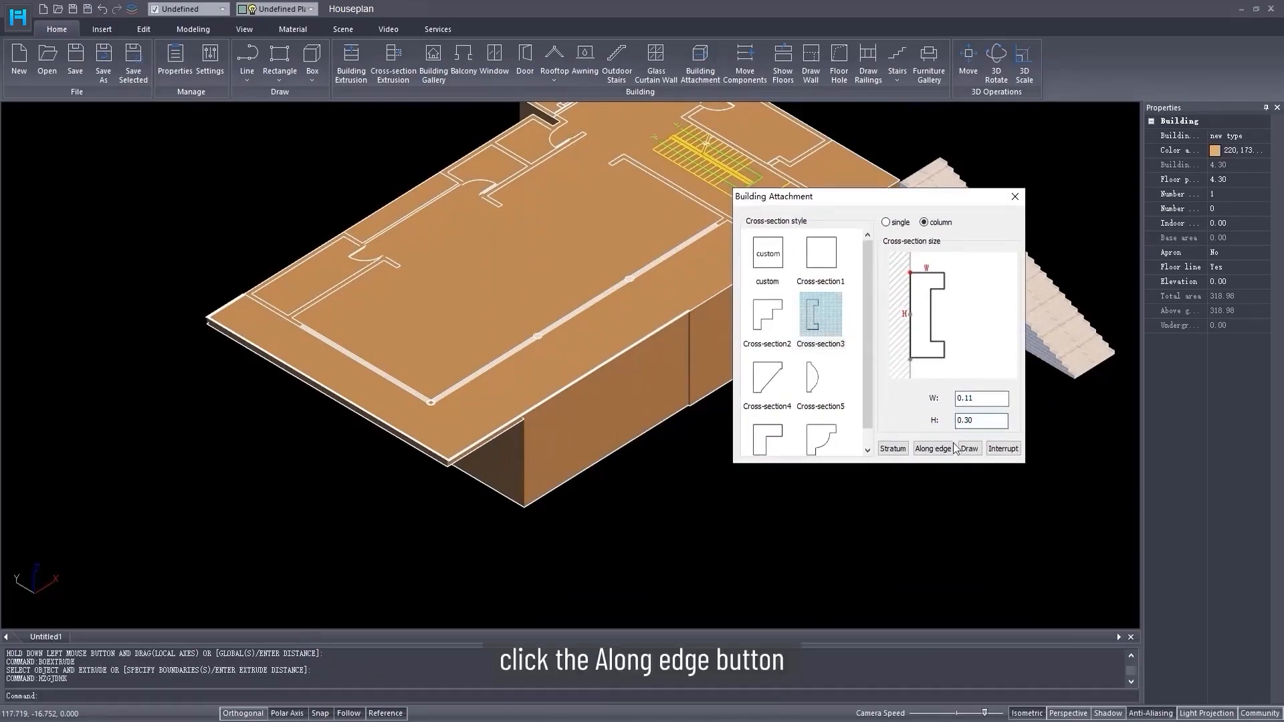
scroll(652, 281, "up", 5)
middle_click_drag(705, 321, 460, 299)
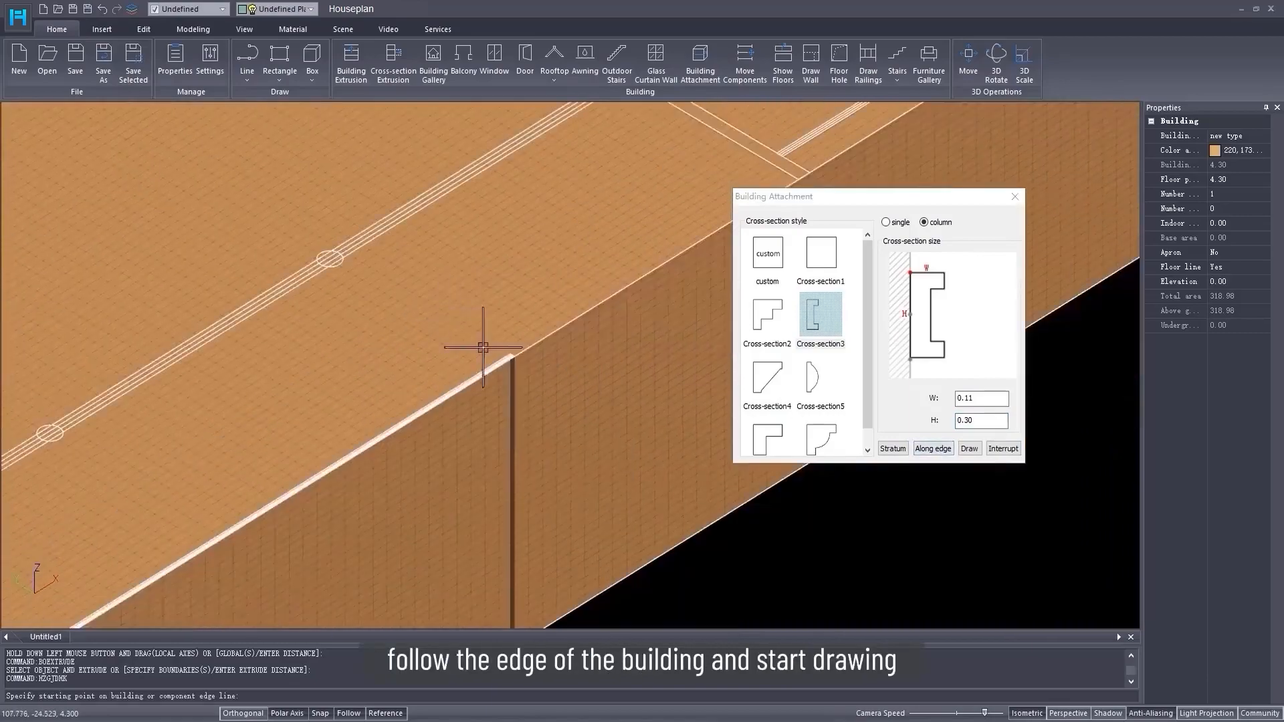
scroll(514, 353, "up", 3)
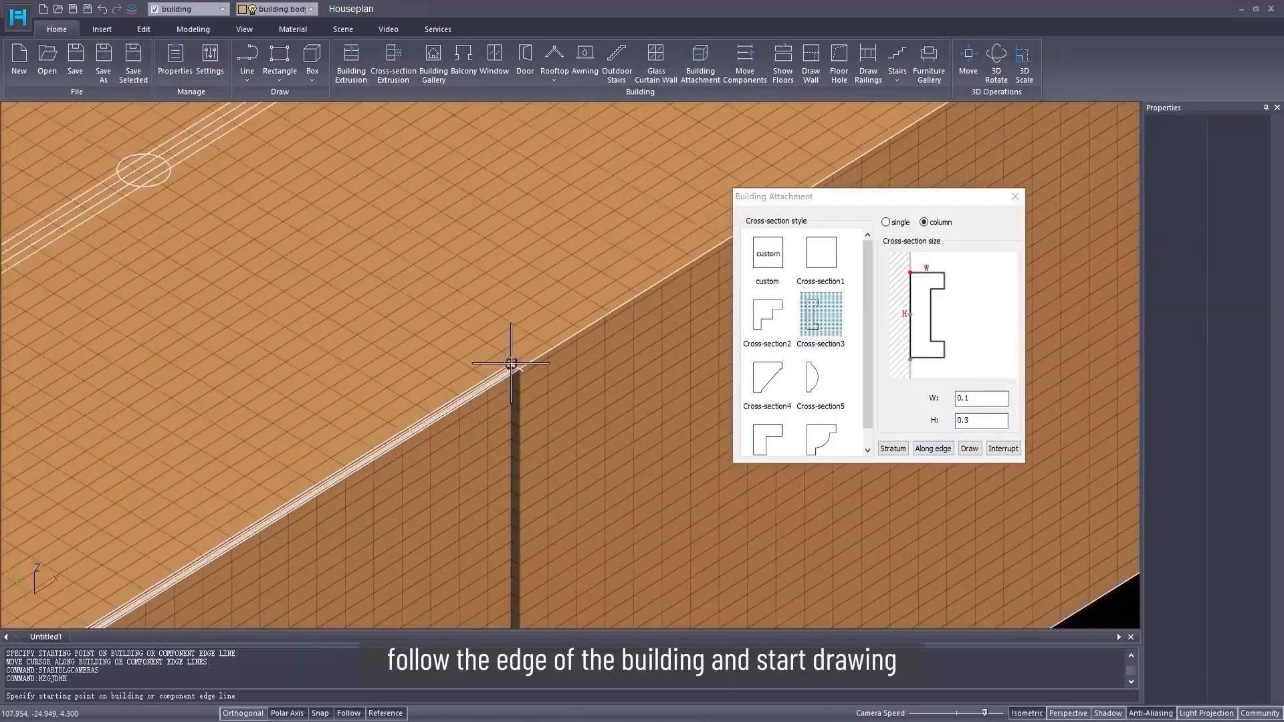
scroll(513, 369, "up", 4)
left_click(513, 370)
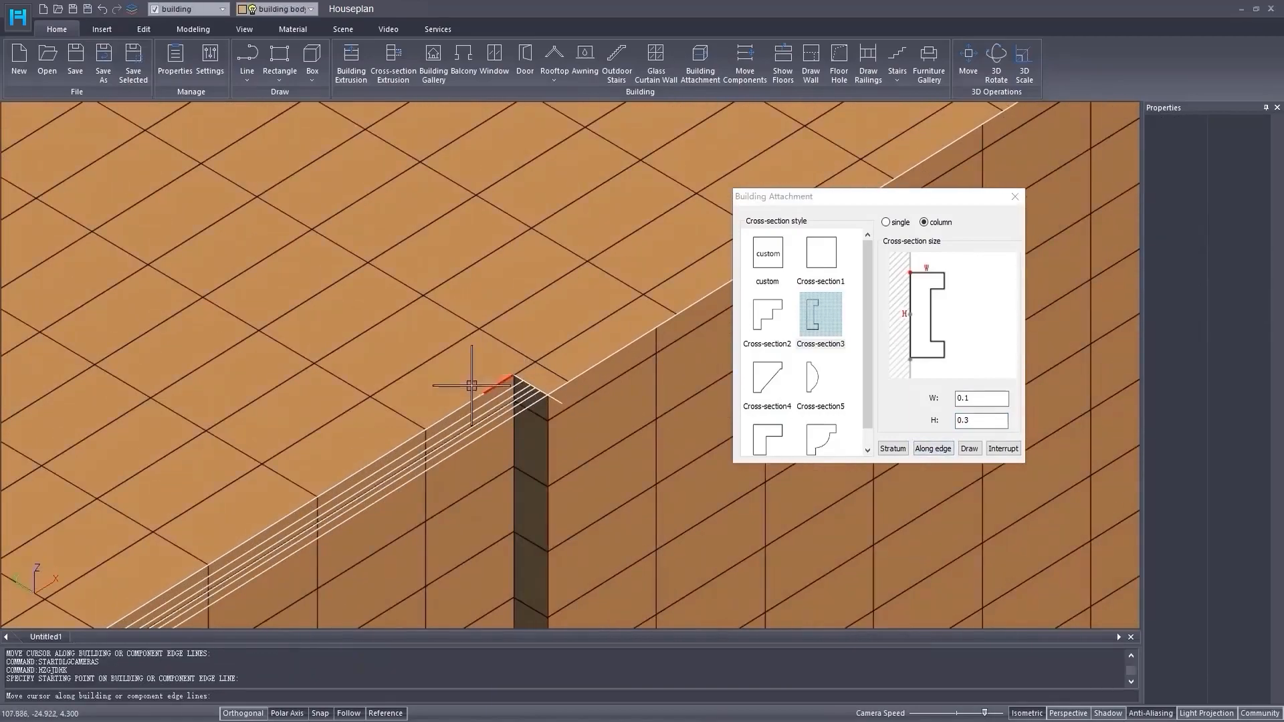
- Trace the attachment path around the overhang's outer edges and end it on the opposite side wall at the interior partition corner
scroll(428, 415, "down", 5)
scroll(182, 561, "down", 4)
middle_click_drag(181, 560, 470, 418)
scroll(238, 569, "down", 3)
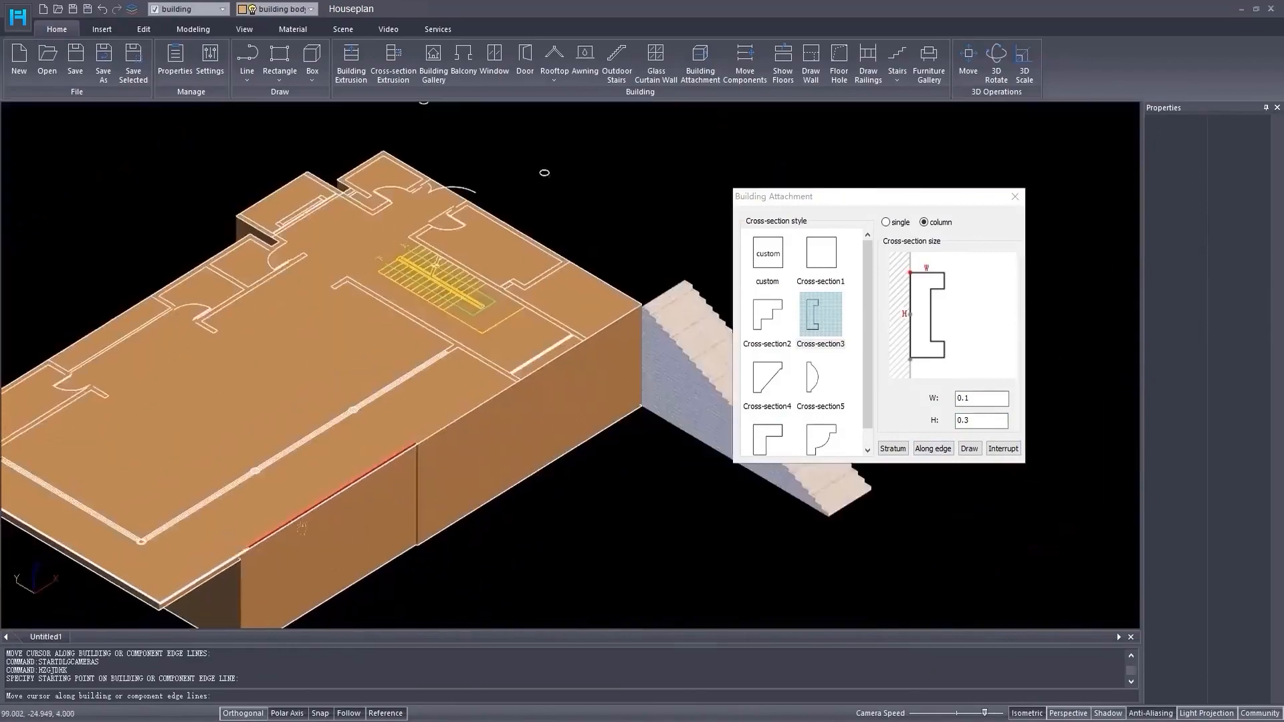
middle_click_drag(238, 569, 424, 492)
middle_click_drag(190, 438, 519, 525)
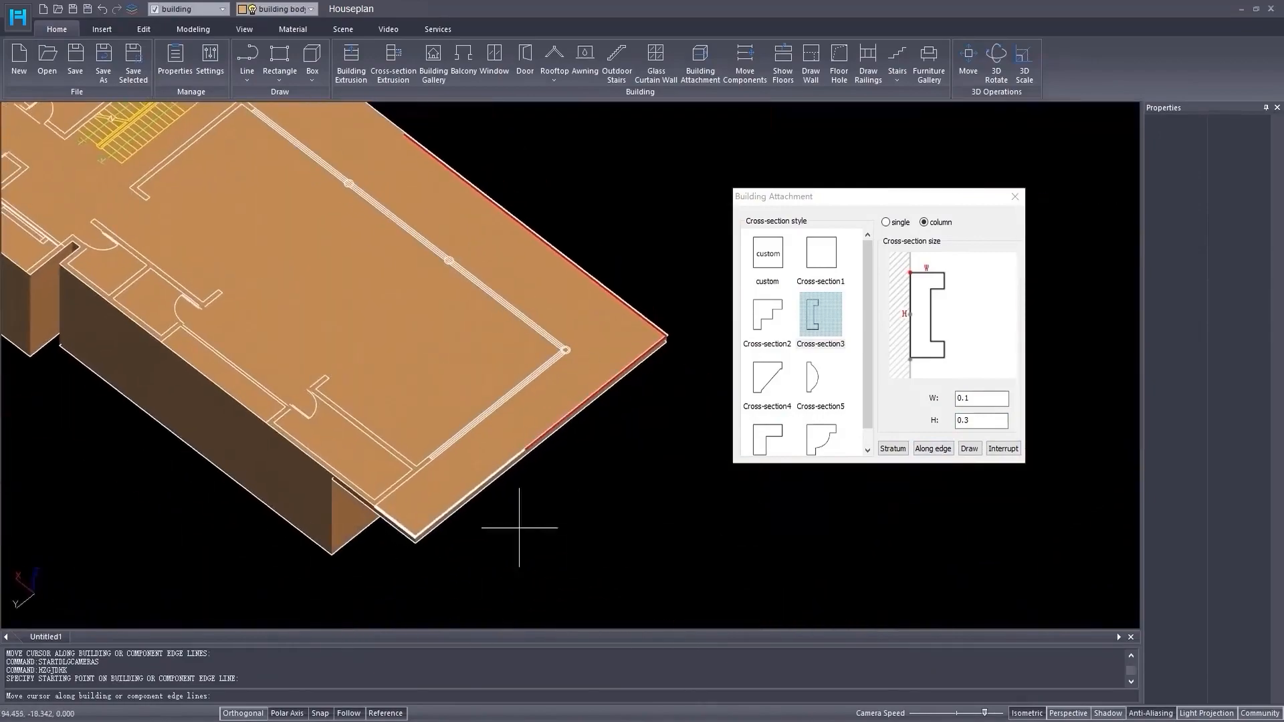
scroll(343, 478, "up", 4)
middle_click_drag(344, 478, 387, 458)
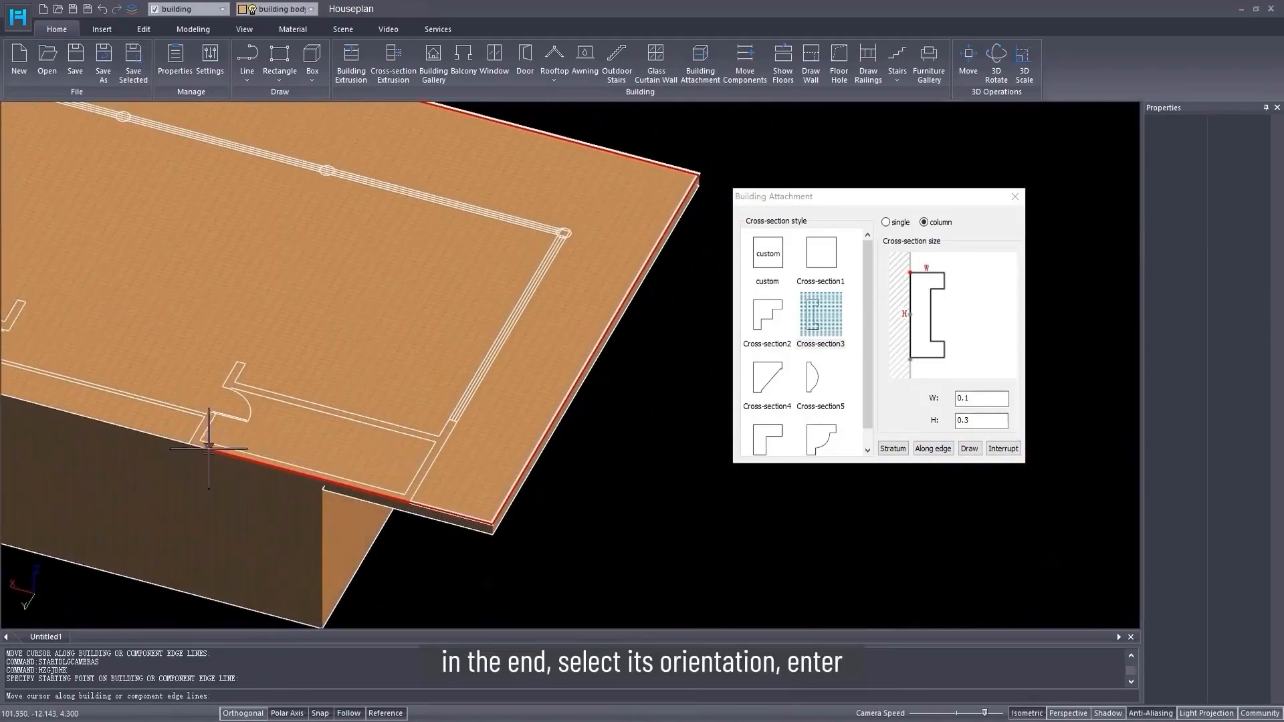
left_click(189, 442)
- Face the attachment's cross-section outward from the building and finish the Building Attachment command
scroll(188, 442, "up", 5)
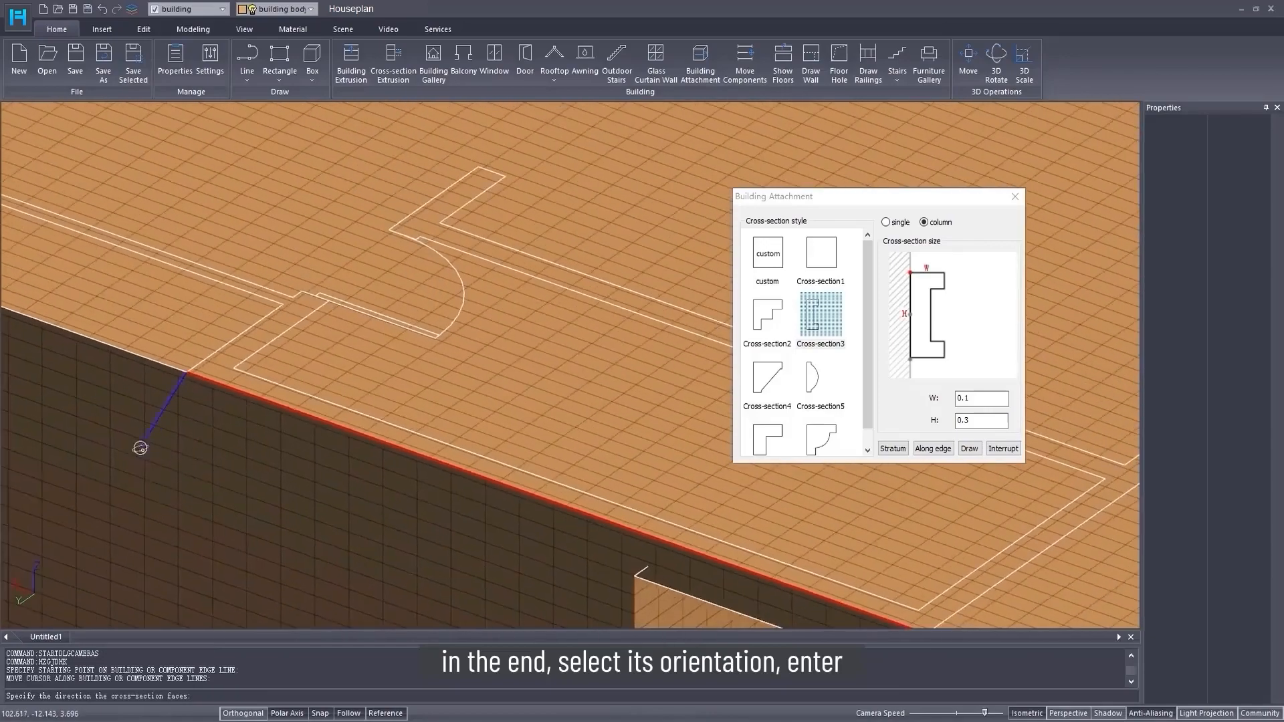
left_click(204, 480)
key("Escape")
scroll(276, 469, "down", 7)
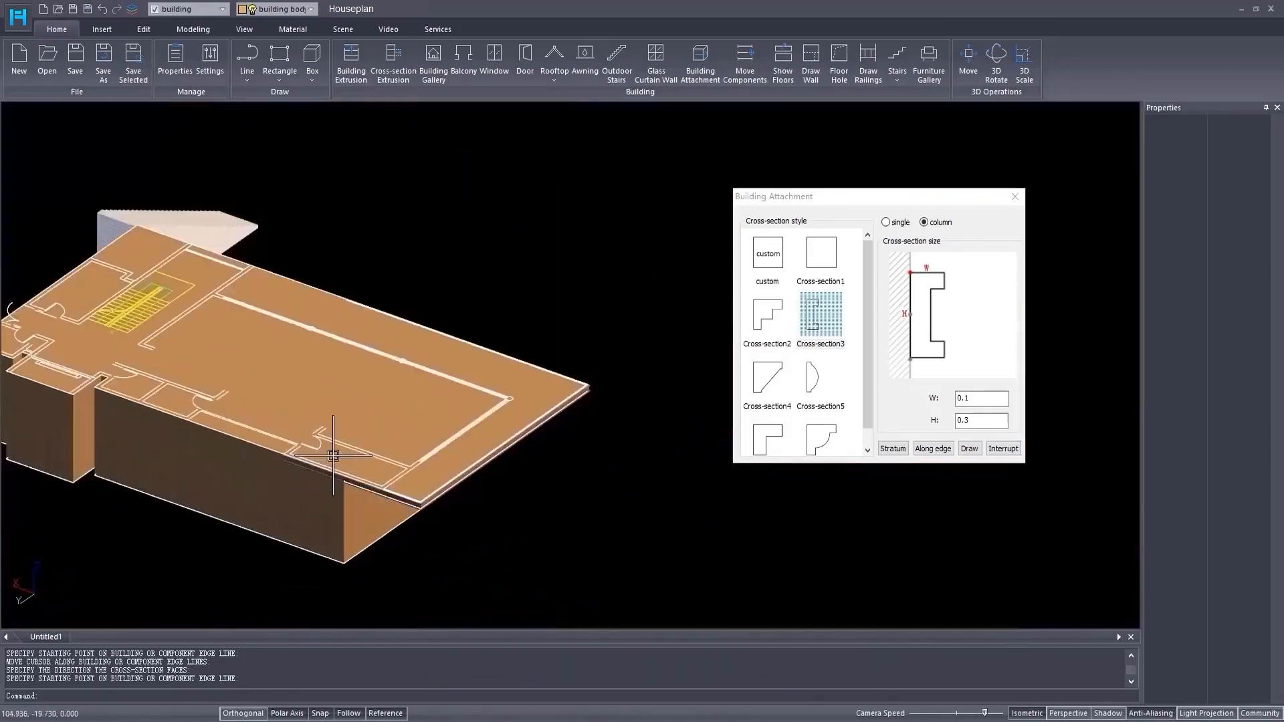
middle_click_drag(404, 449, 110, 464)
scroll(439, 459, "up", 8)
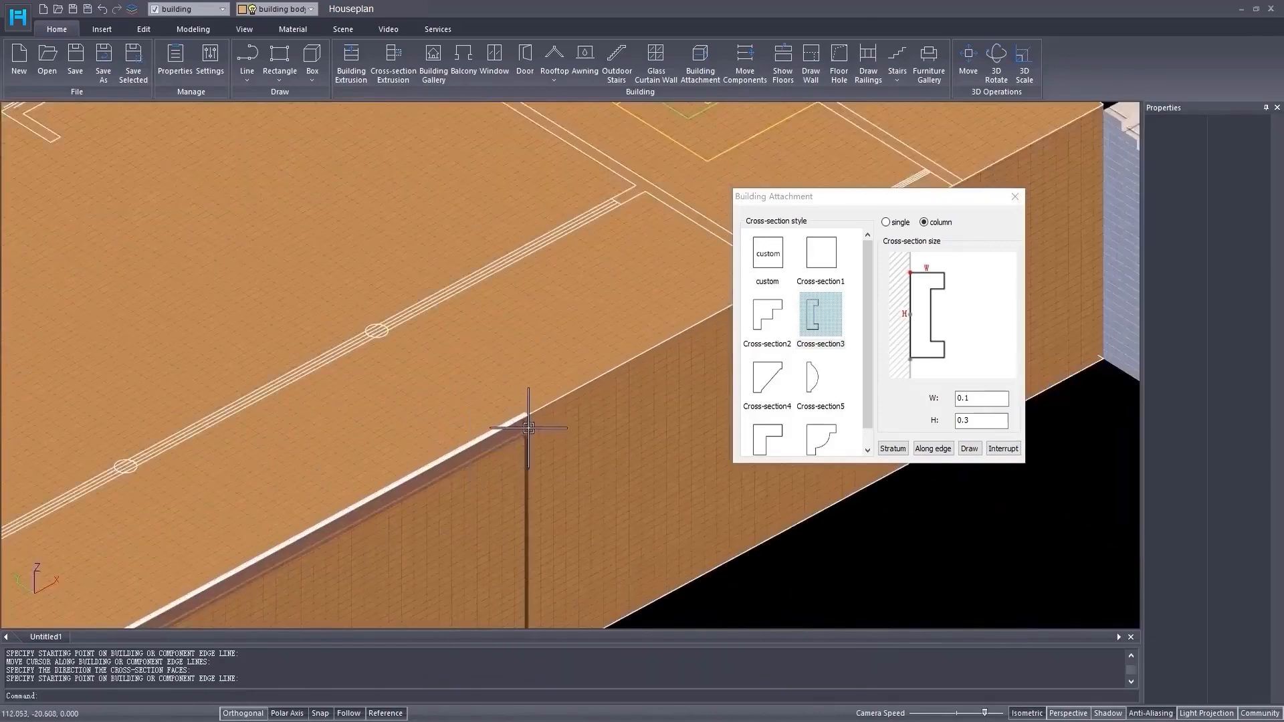
scroll(518, 419, "up", 3)
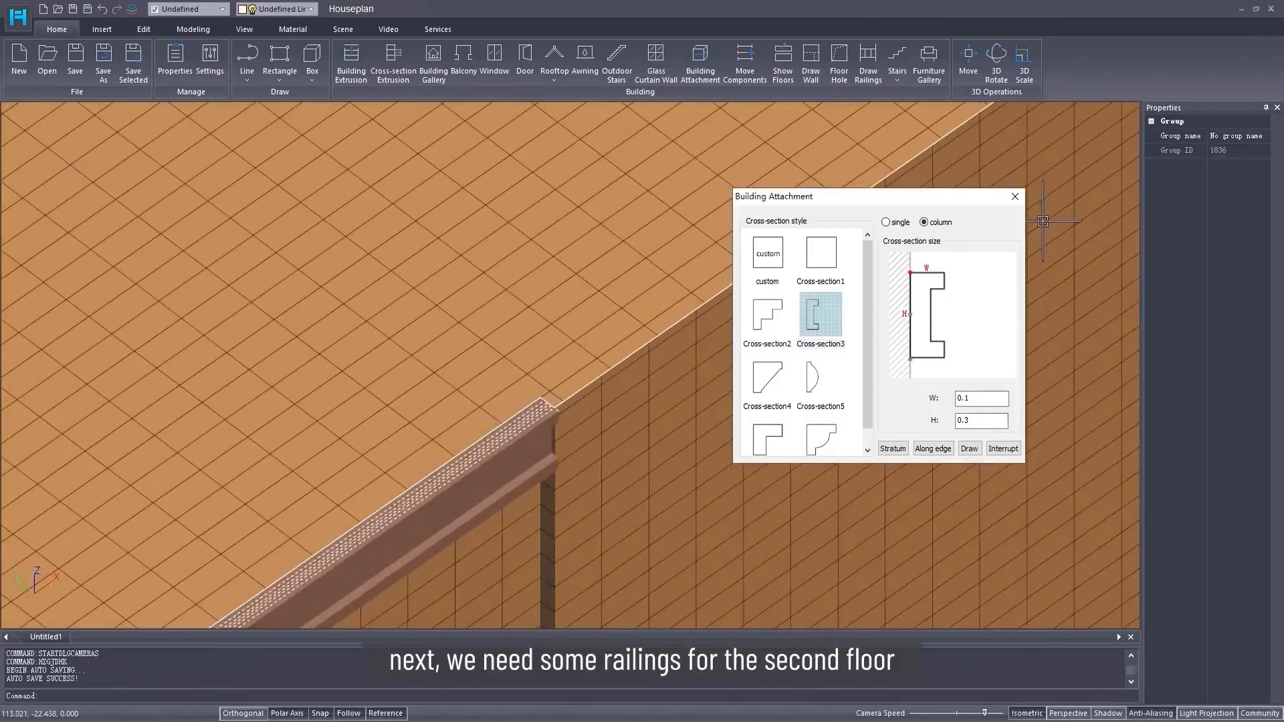
left_click(1014, 196)
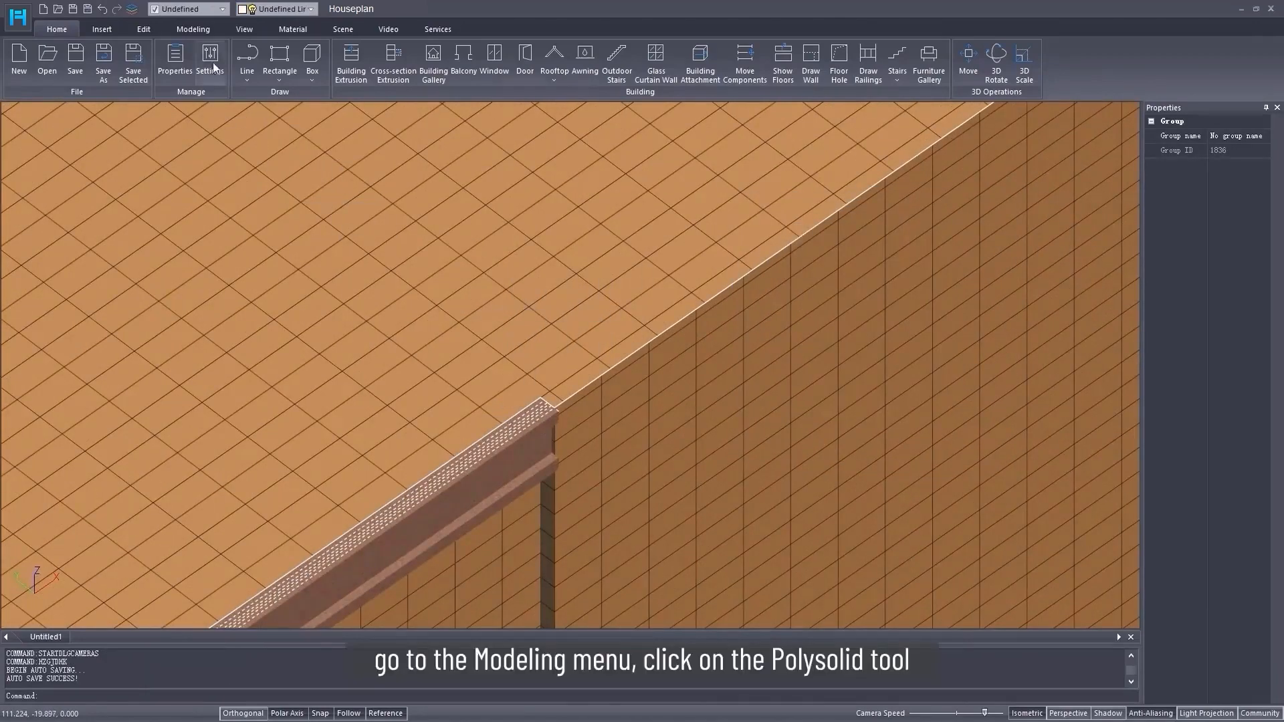
- Start a Polysolid free drawing and trace the railing reference line from the plan's railing end at the side wall to the overhang's outer corner
left_click(193, 29)
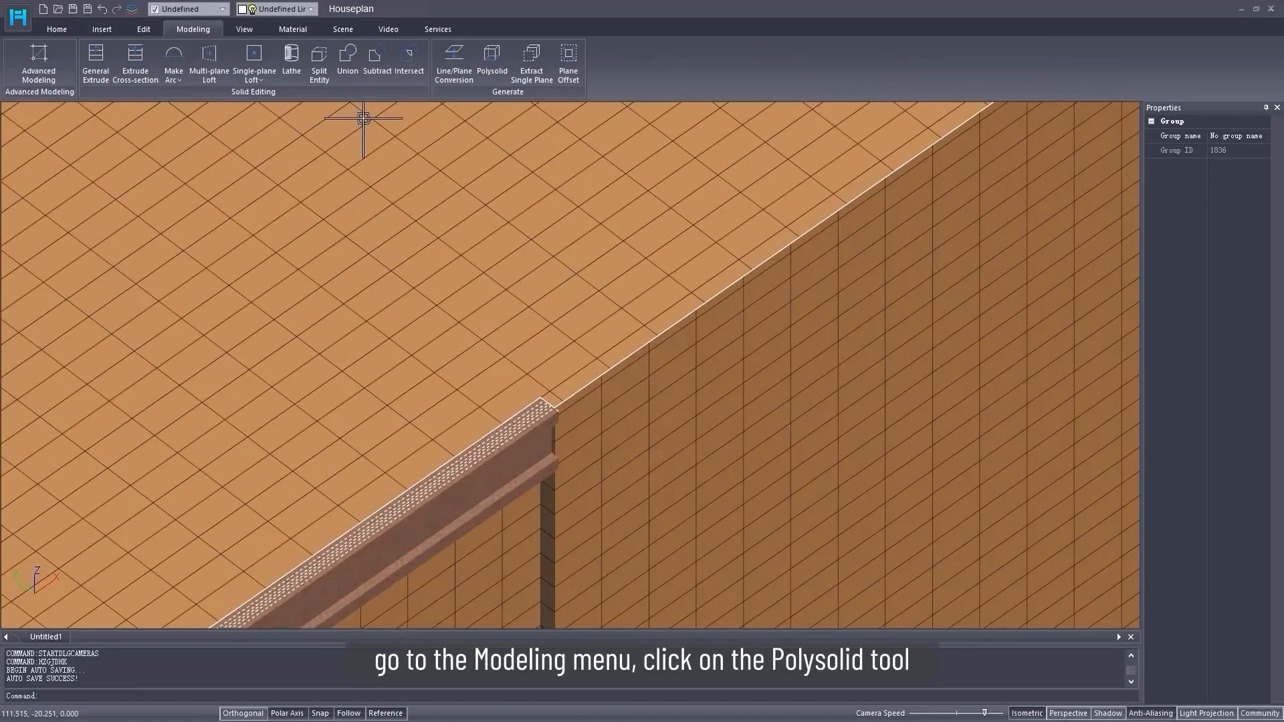
left_click(486, 63)
left_click(860, 290)
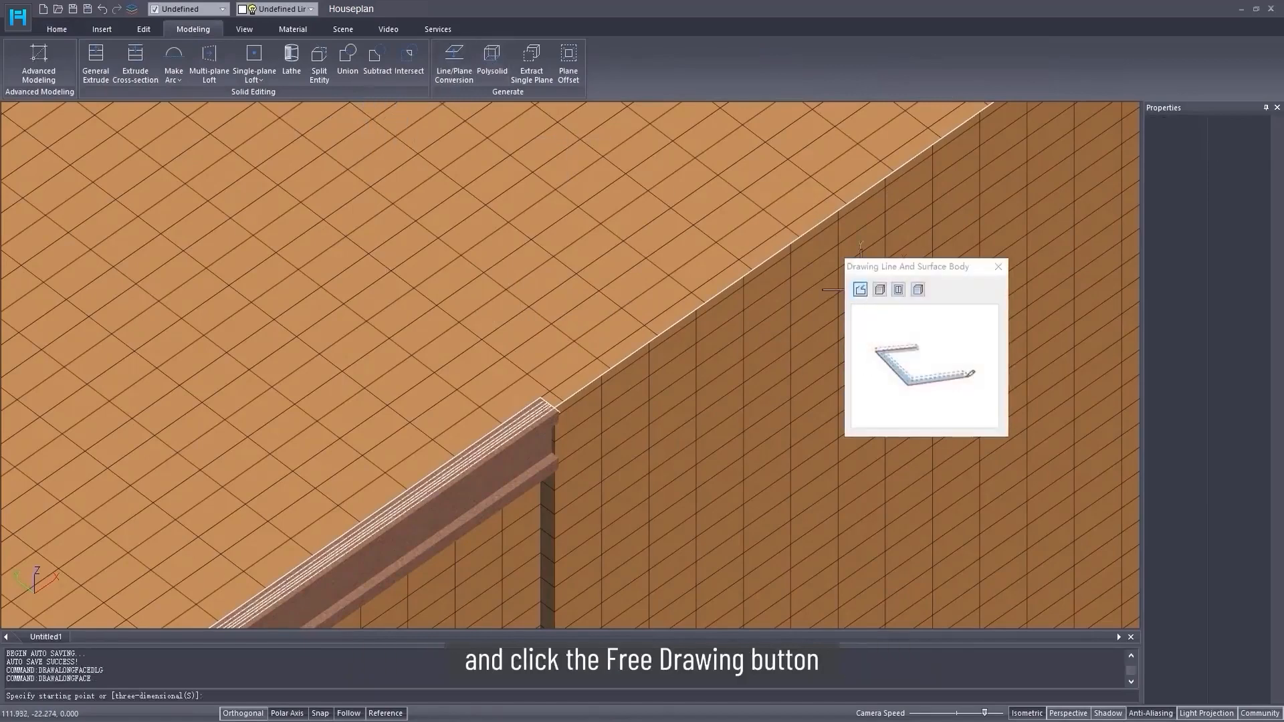
left_click(554, 408)
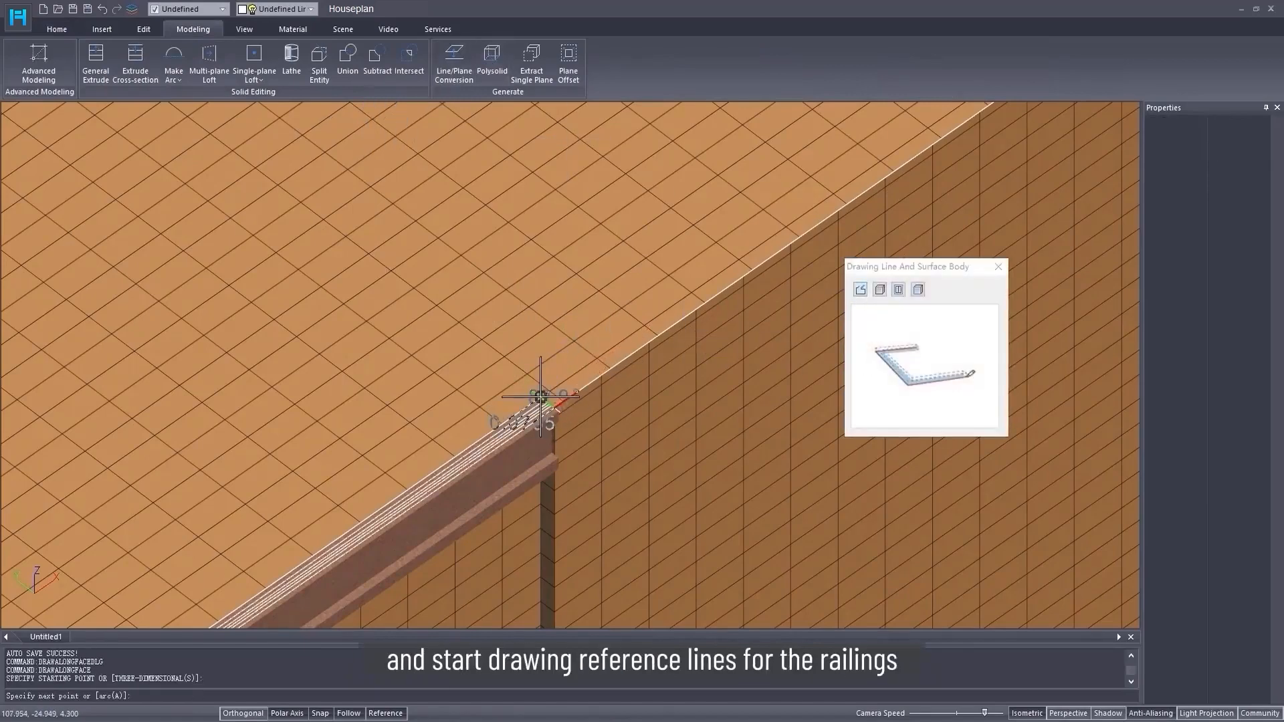
left_click(540, 397)
scroll(470, 416, "down", 8)
middle_click_drag(221, 521, 726, 207)
scroll(548, 378, "up", 6)
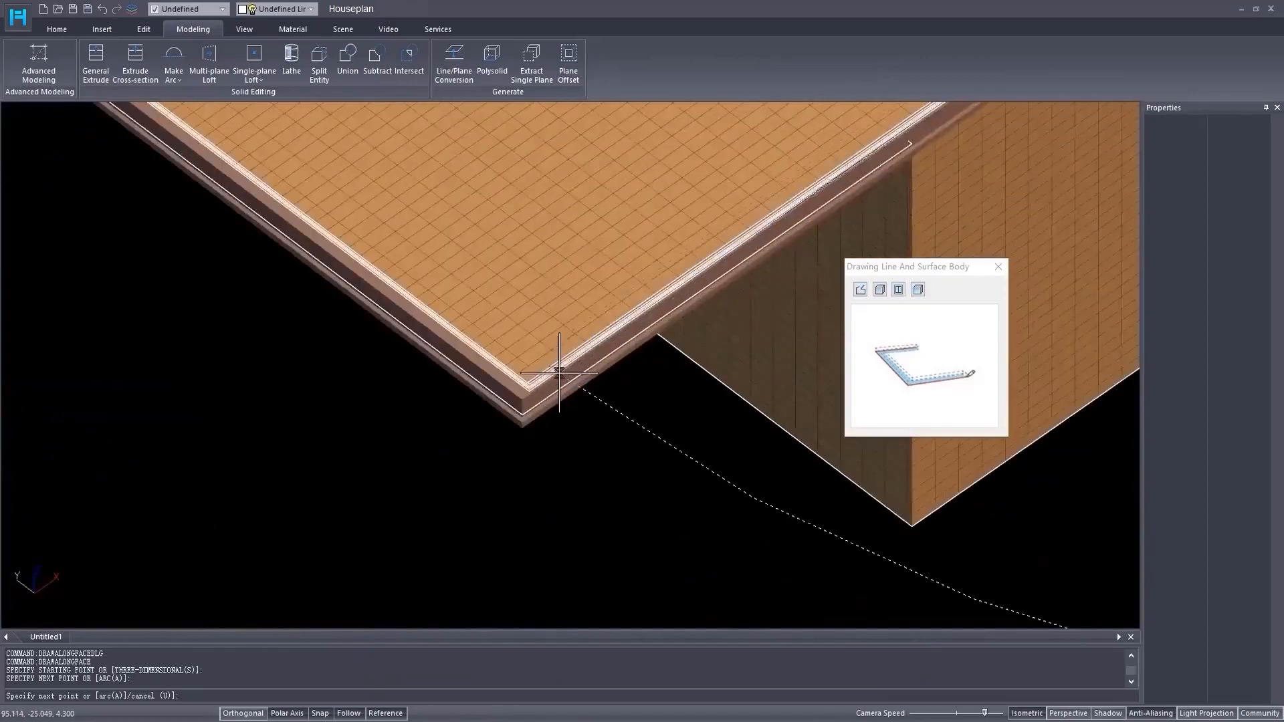
scroll(506, 363, "up", 2)
left_click(467, 400)
- Continue the reference line around the overhang's second outer corner to the railing's far end and finish it without extruding
scroll(401, 374, "down", 8)
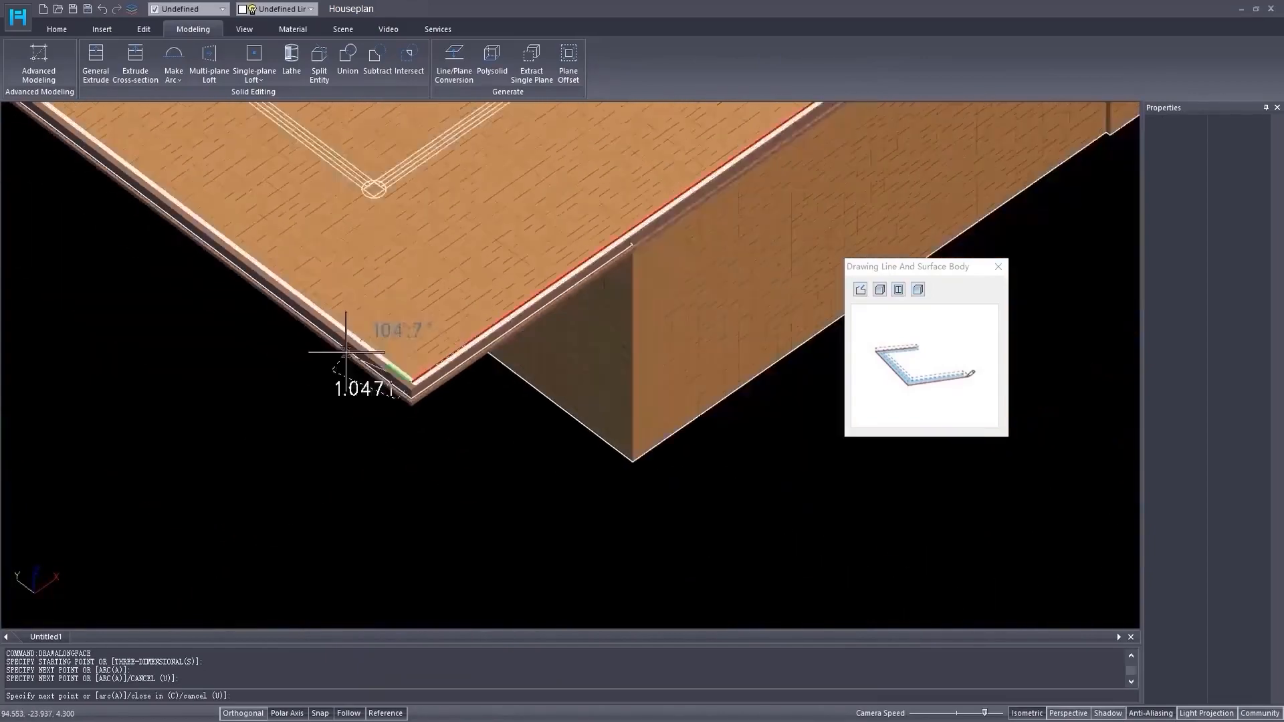
middle_click_drag(40, 174, 455, 499)
scroll(451, 487, "up", 6)
scroll(367, 359, "up", 3)
scroll(287, 420, "up", 3)
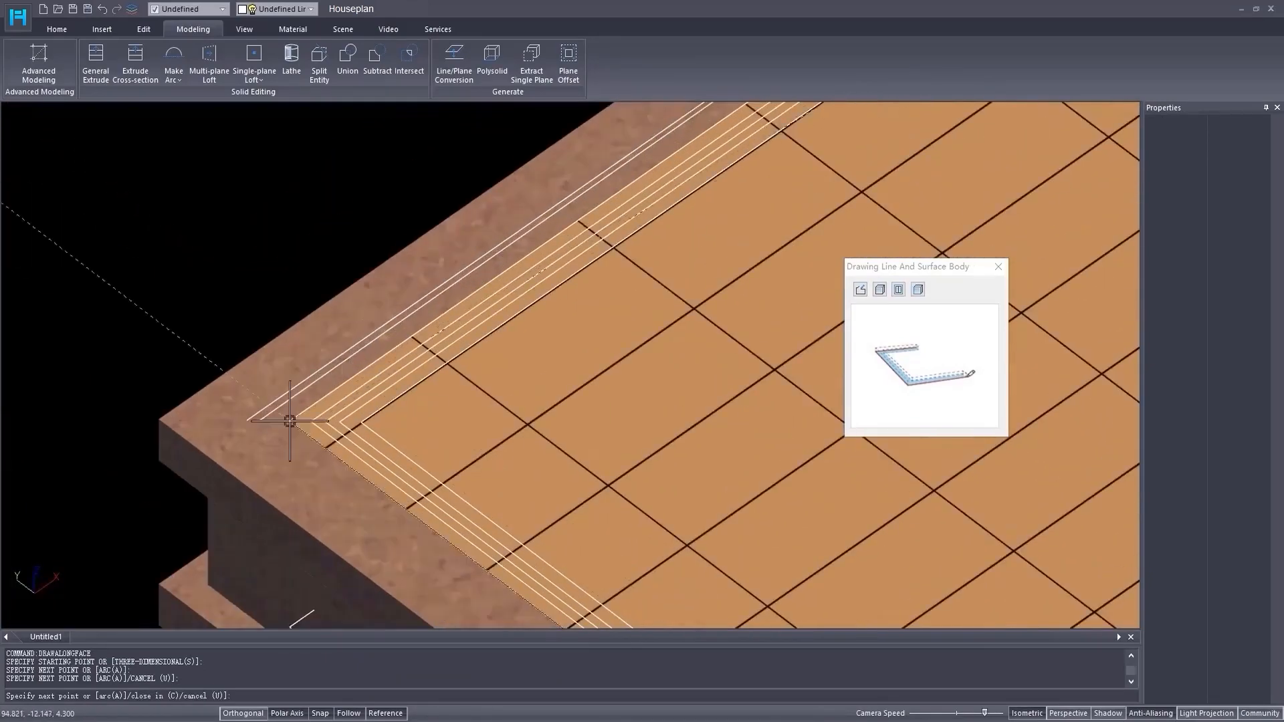
scroll(278, 406, "down", 6)
scroll(553, 367, "up", 5)
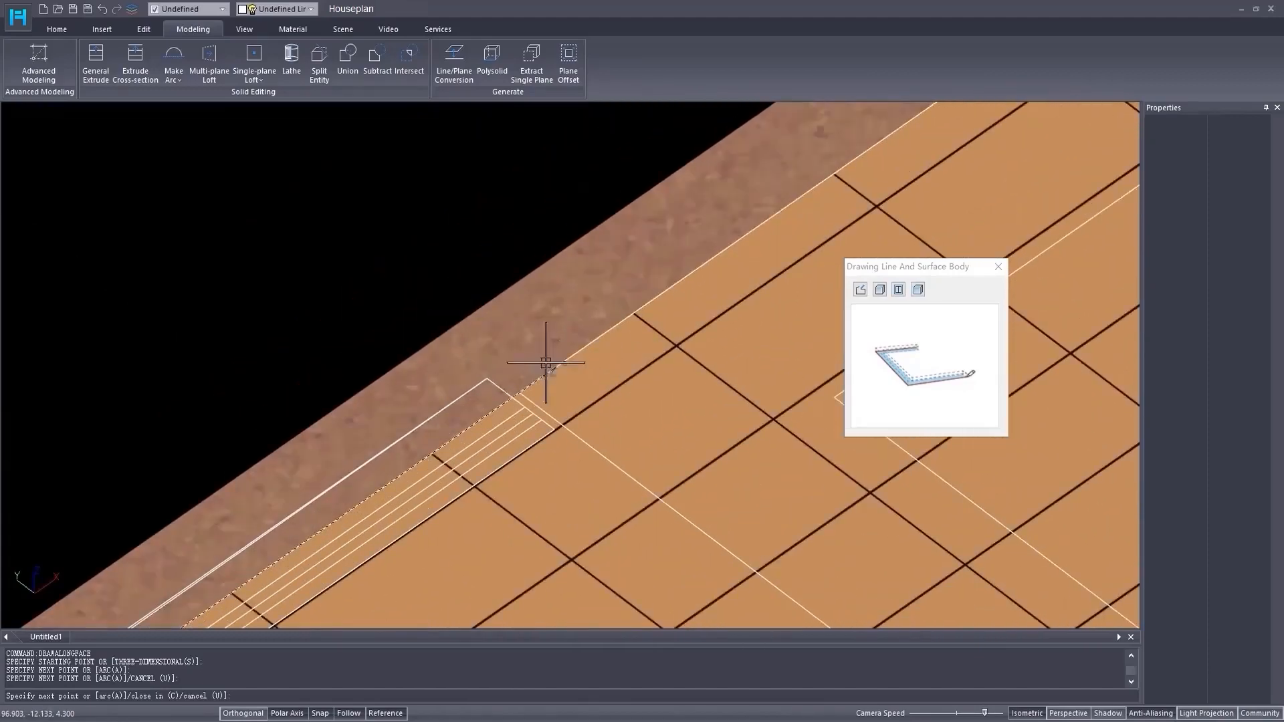
scroll(518, 391, "down", 3)
scroll(518, 391, "down", 3)
right_click(521, 388)
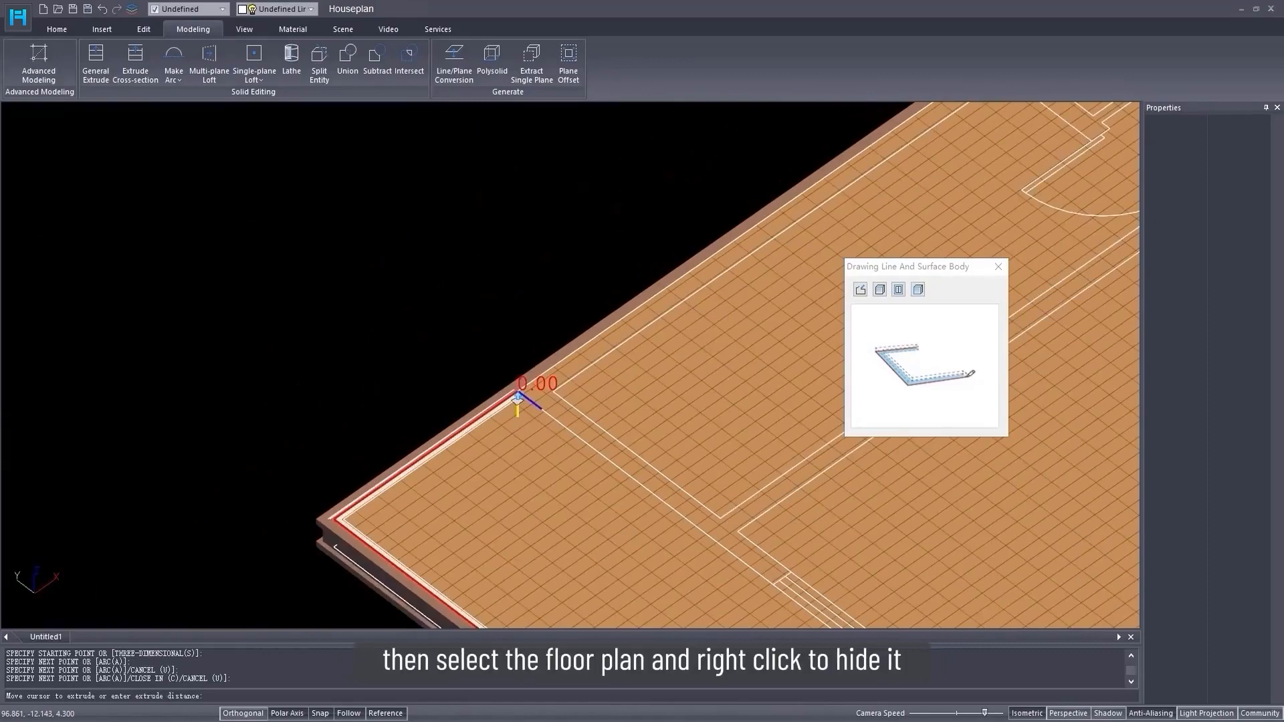
right_click(520, 423)
- Hide the second-floor plan group lying on the slab
scroll(520, 424, "down", 5)
left_click(548, 352)
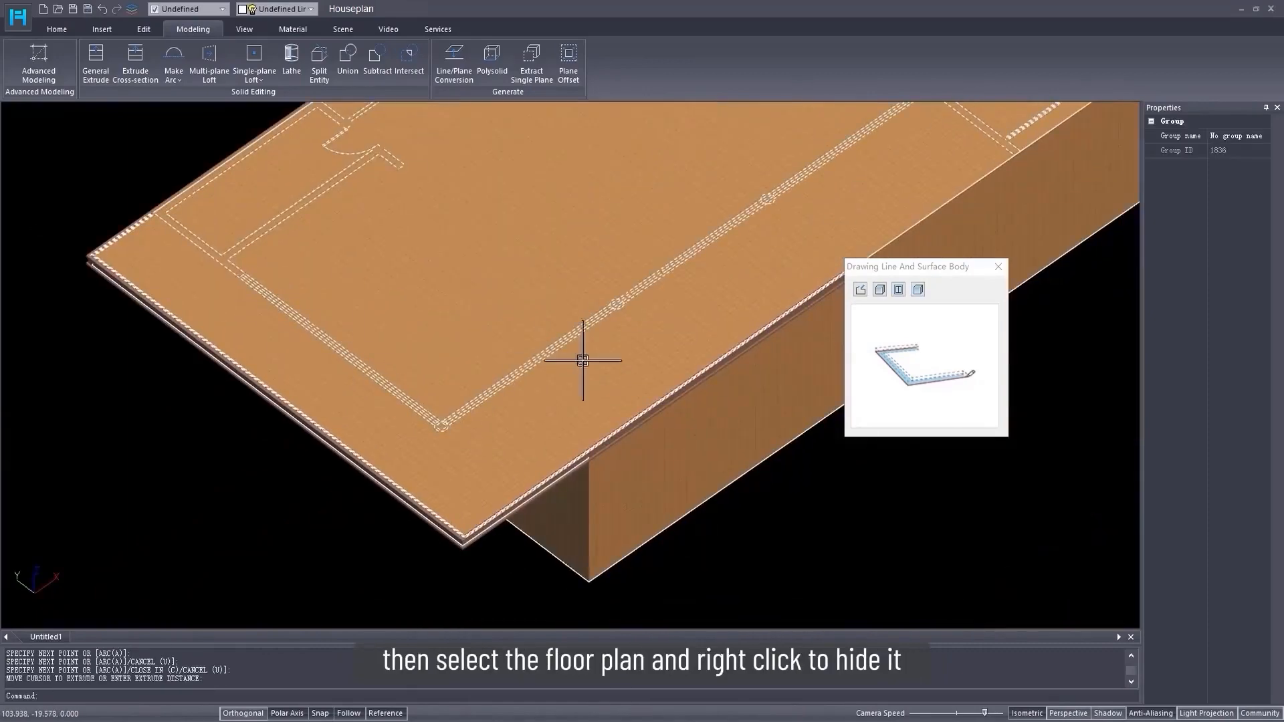
right_click(587, 349)
left_click(632, 345)
- Copy the red railing reference line in place, using its wall-side endpoint as both base and second point
scroll(539, 343, "up", 6)
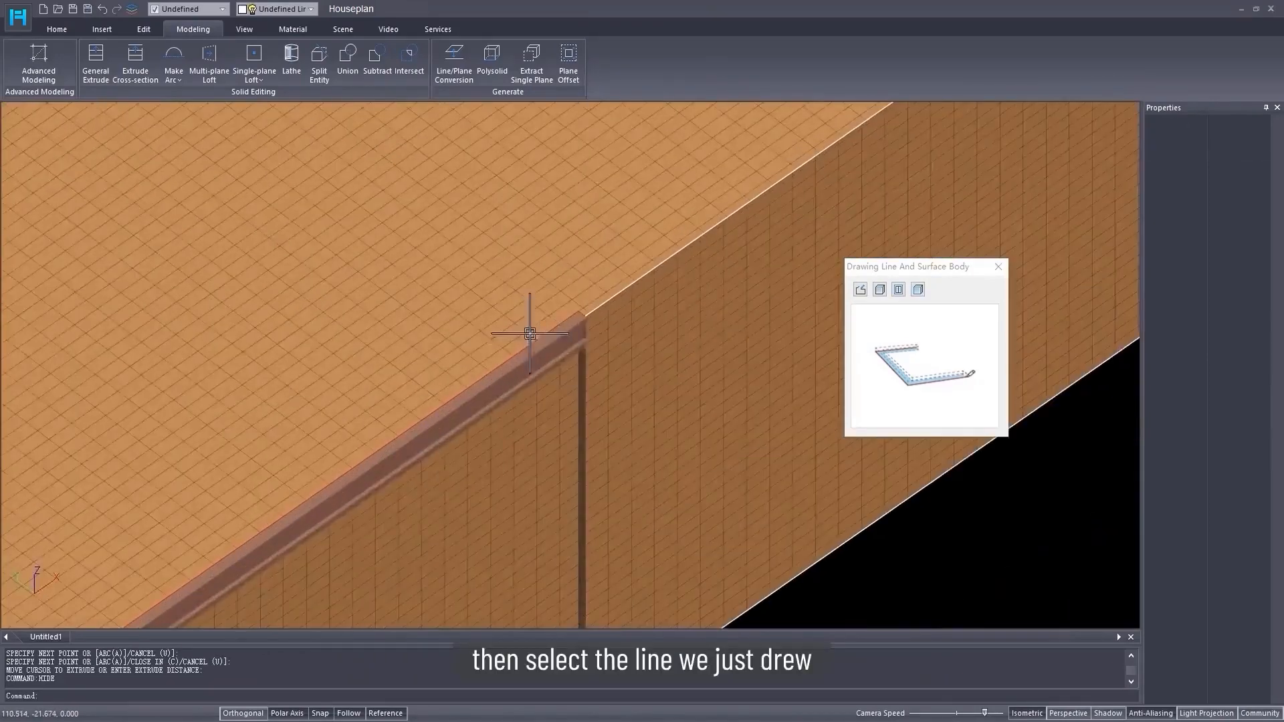
left_click(549, 301)
right_click(546, 298)
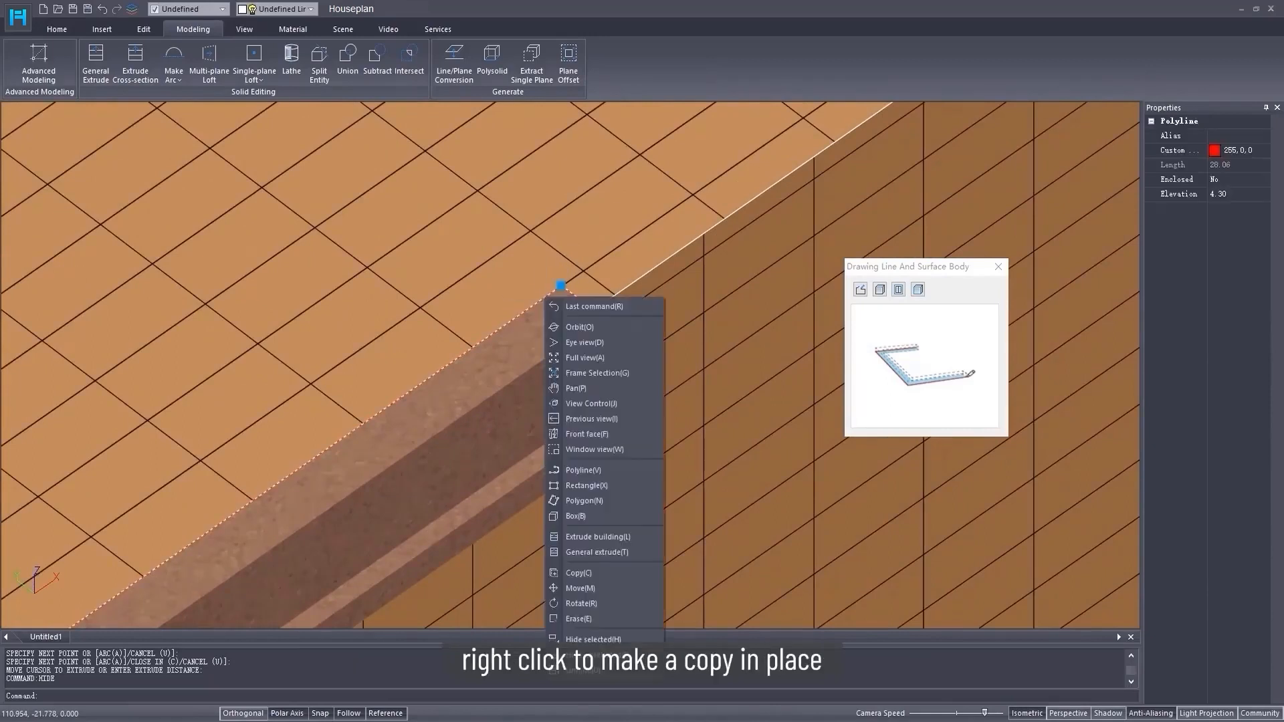
left_click(608, 574)
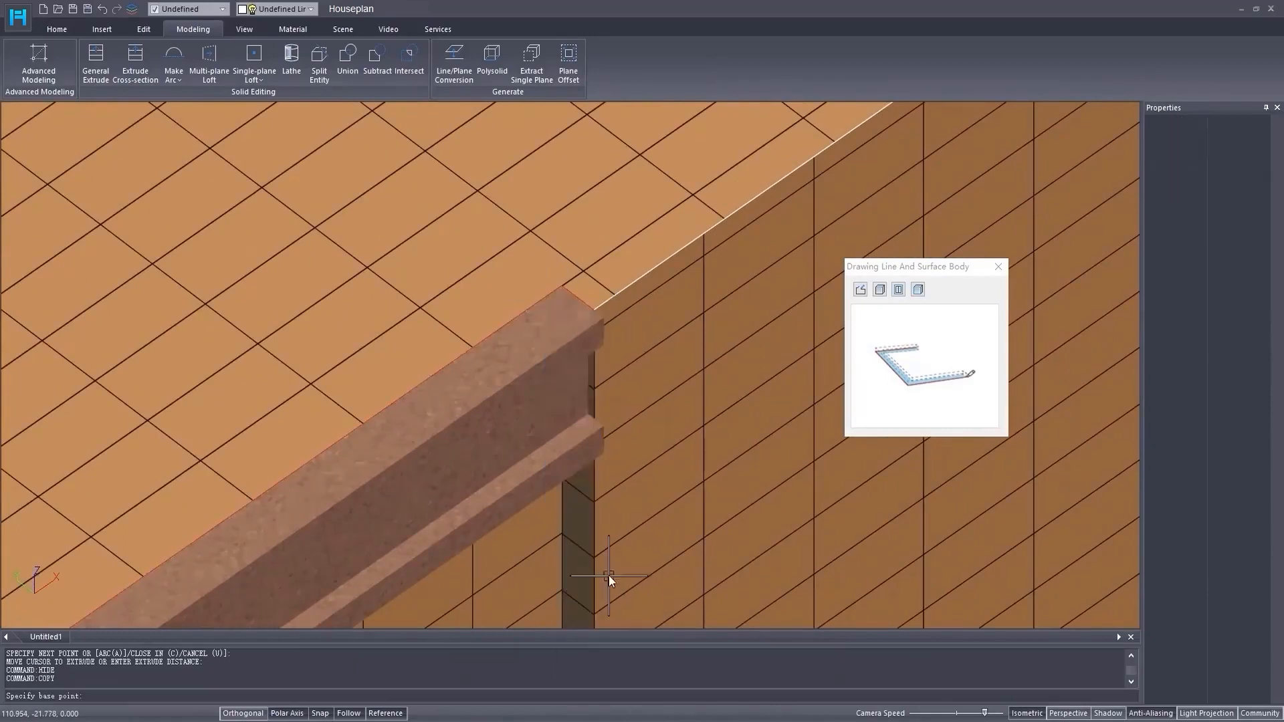
left_click(559, 286)
left_click(559, 286)
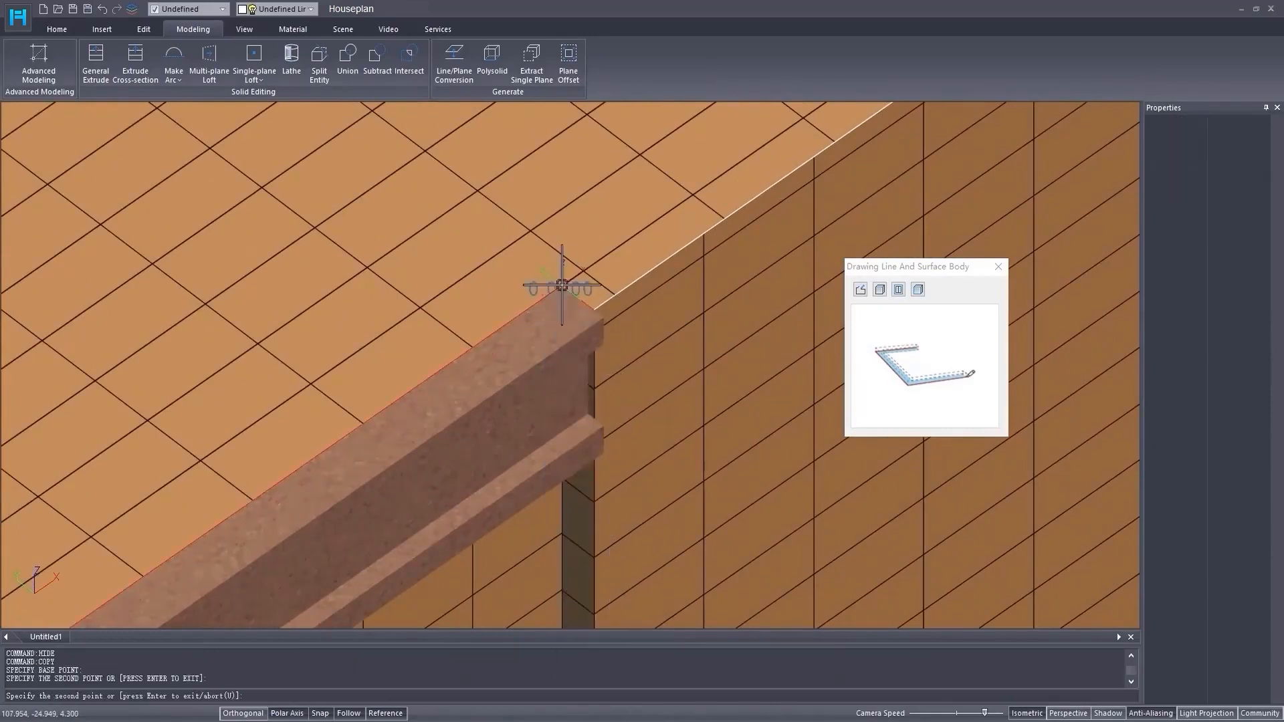
key("Return")
left_click(550, 291)
key("Escape")
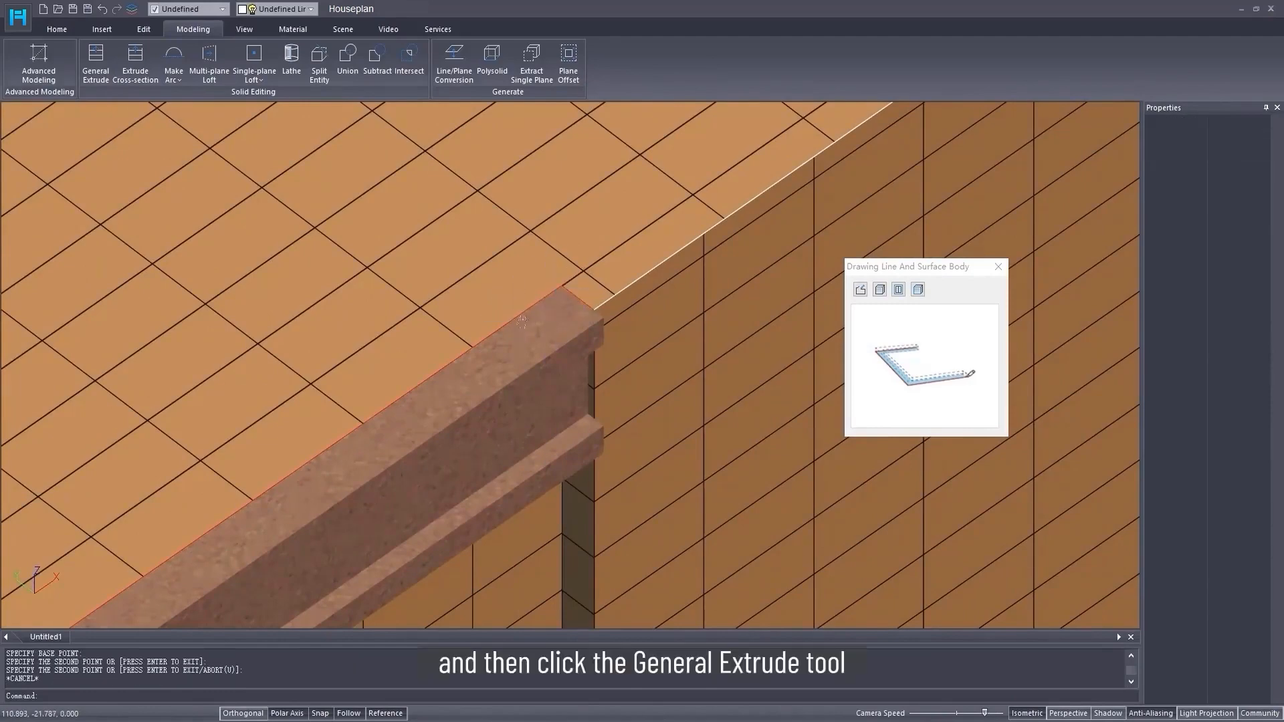
- Raise a railing panel from the reference line with General Extrude, using a distance of -0.8
middle_click_drag(521, 318, 521, 371)
left_click(99, 59)
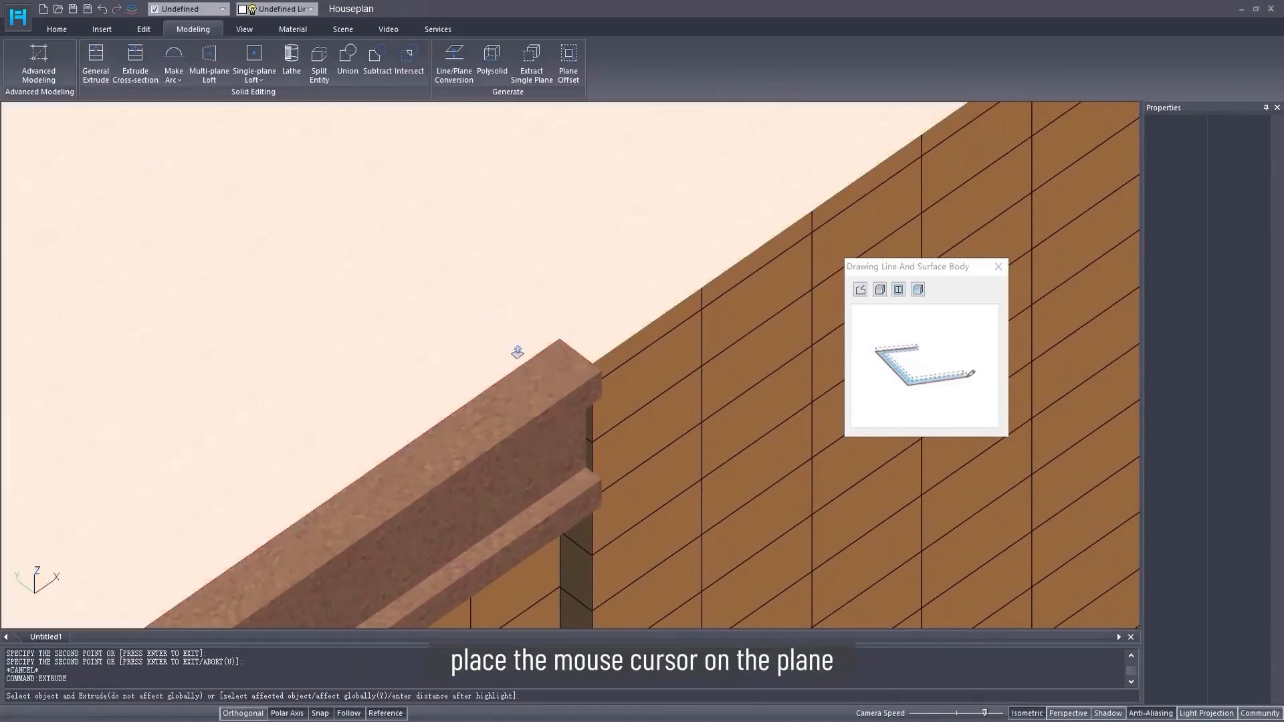
left_click(539, 361)
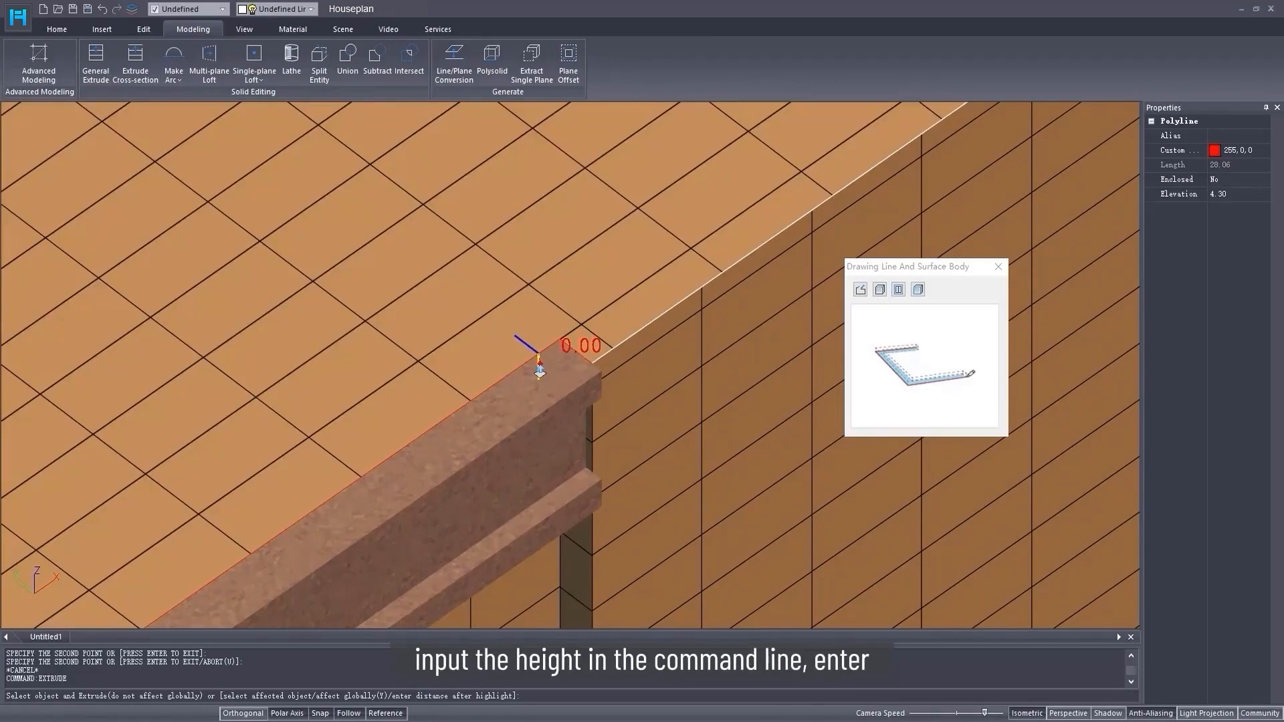
type("-0.8")
key("Return")
scroll(524, 364, "down", 2)
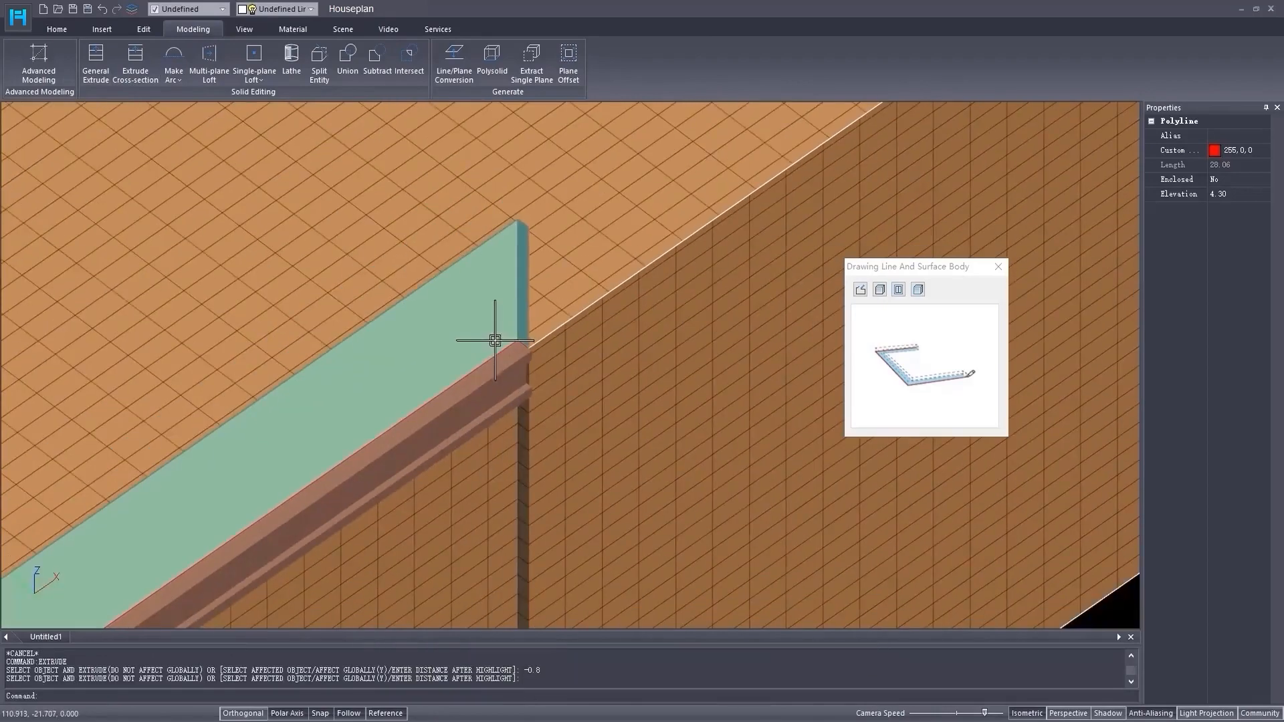
- Hide the overhang's edge trim and the building body beneath the railing panel
left_click(505, 347)
scroll(512, 349, "up", 2)
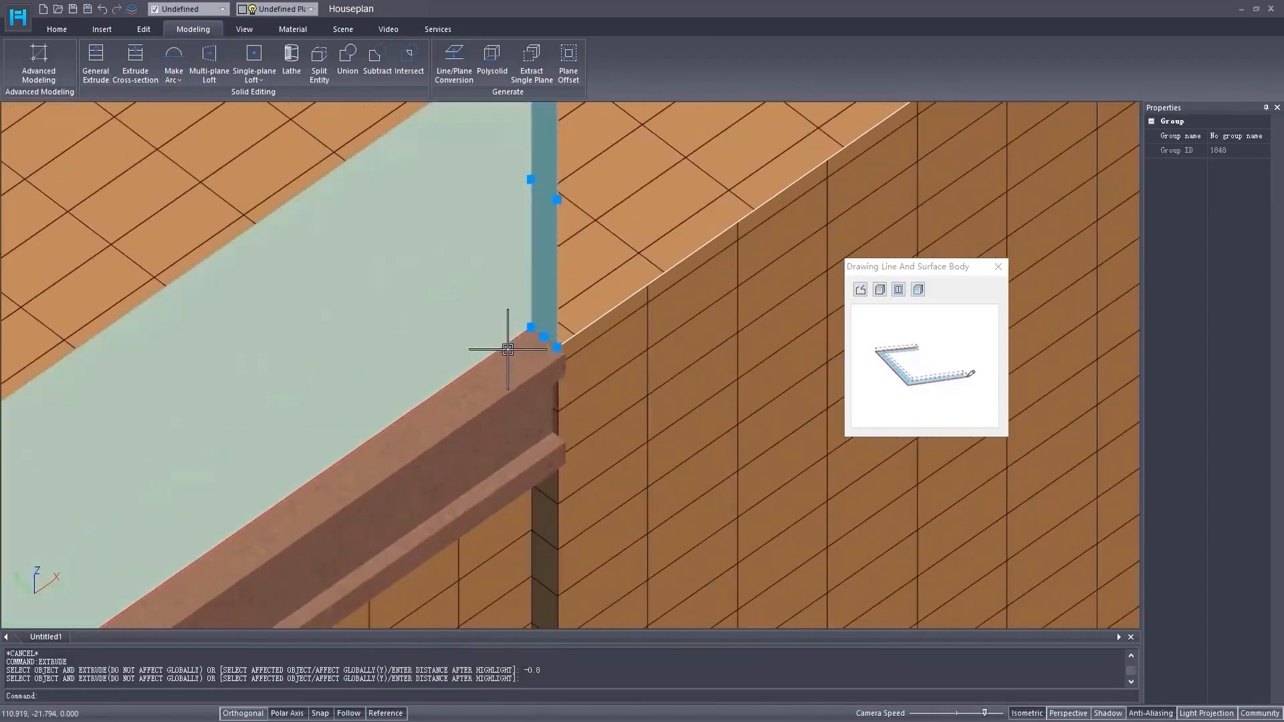
left_click(516, 354)
right_click(525, 373)
left_click(583, 341)
left_click(507, 347)
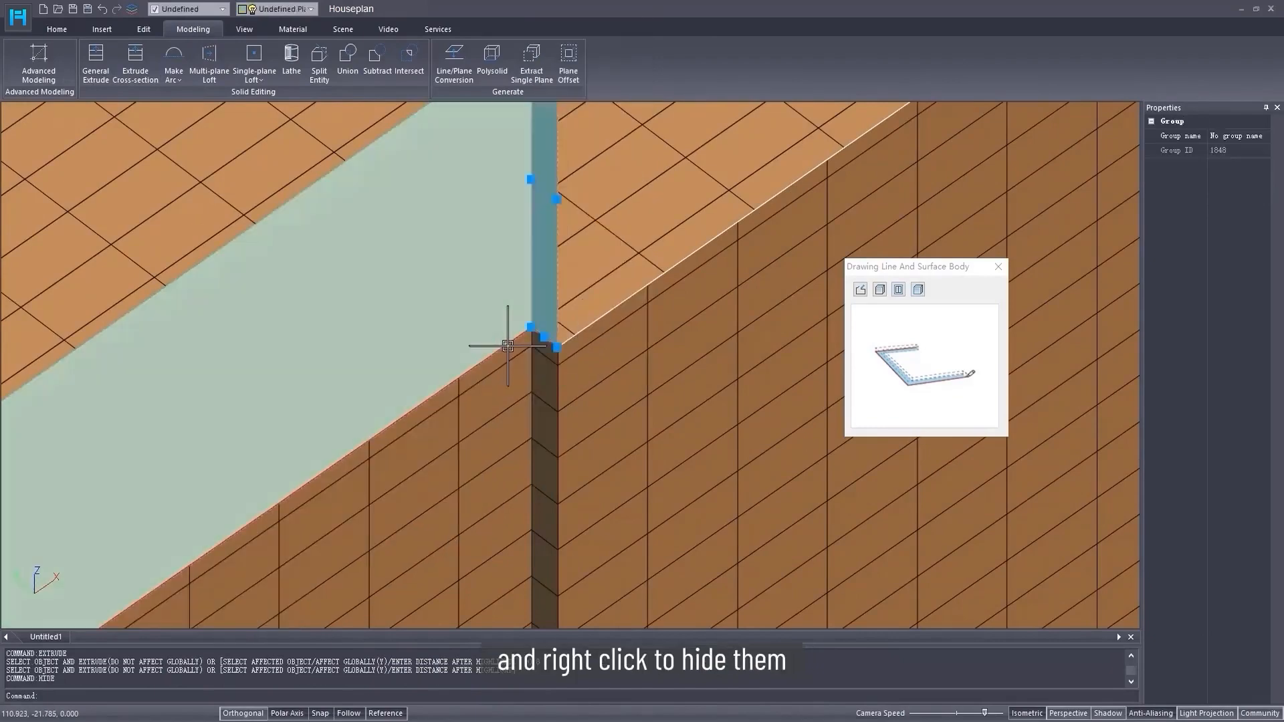
left_click(516, 353)
right_click(519, 347)
left_click(567, 344)
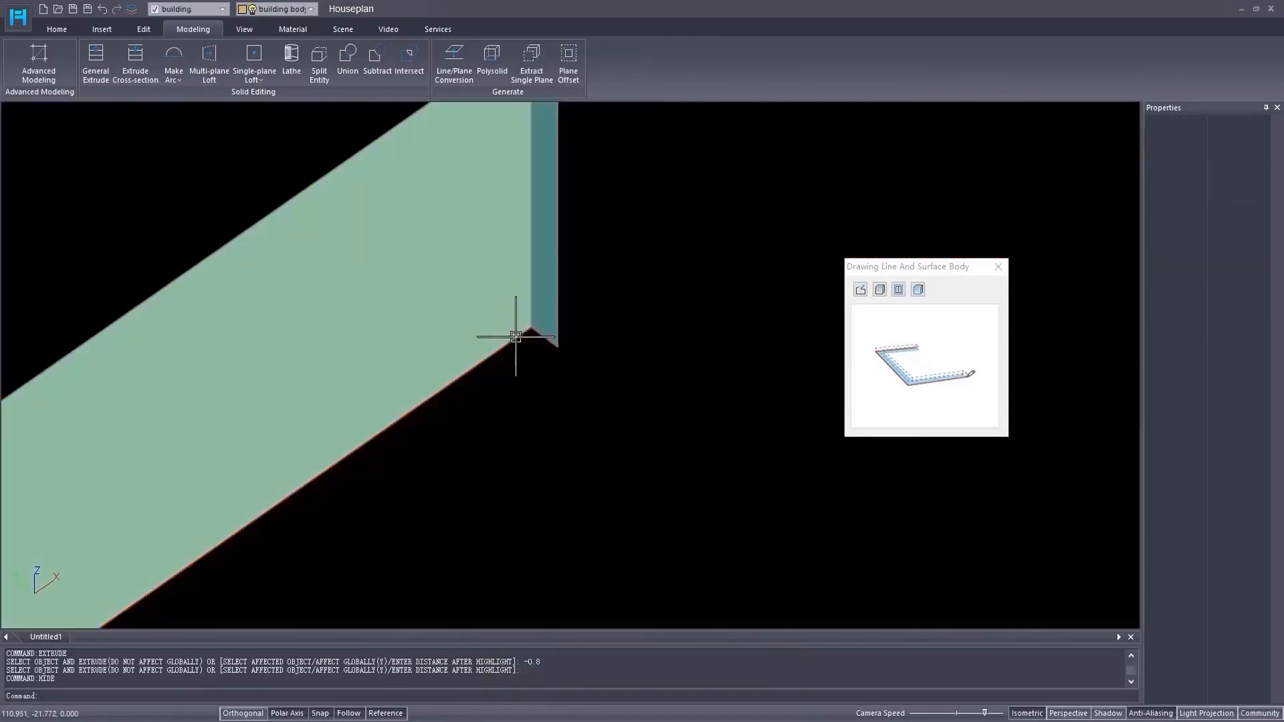
- Move the red line at the panel's bottom edge vertically up to the panel's top edge with the Move tool
left_click(518, 340)
key("Escape")
scroll(518, 340, "down", 2)
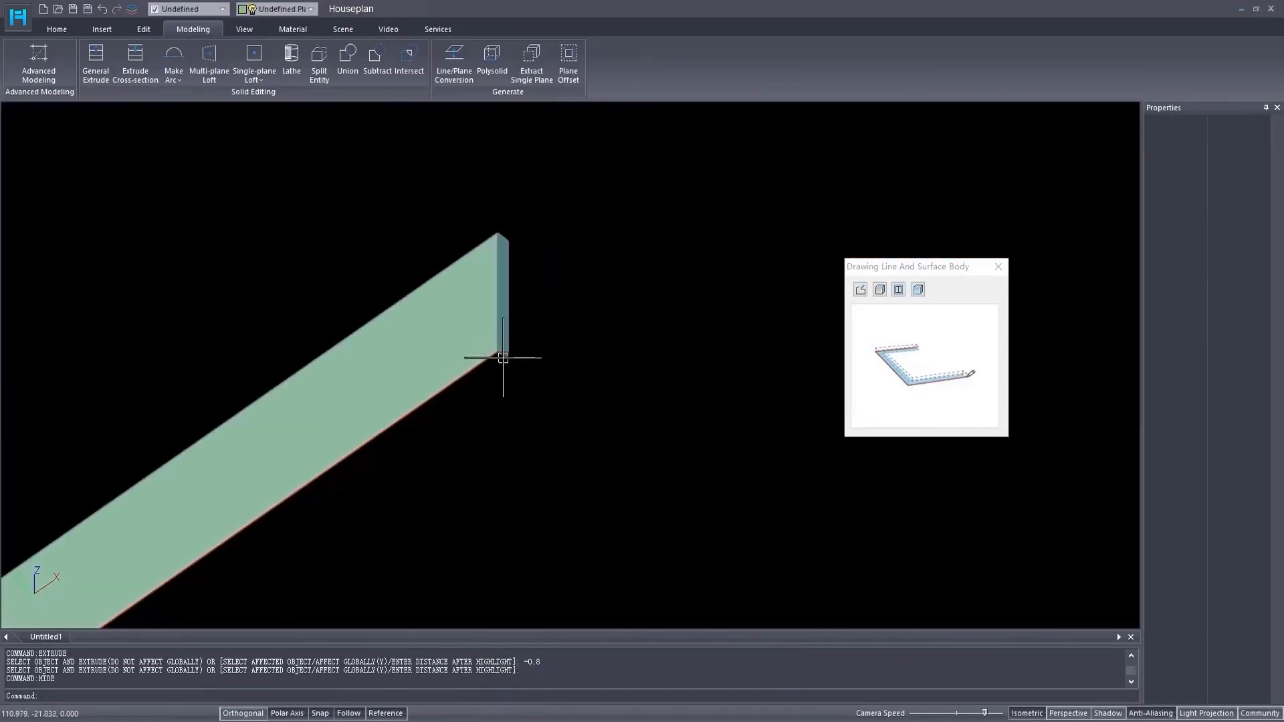
left_click(503, 358)
mouse_move(500, 357)
middle_mouse_down()
mouse_move(413, 433)
mouse_move(500, 349)
middle_mouse_up()
left_click(60, 29)
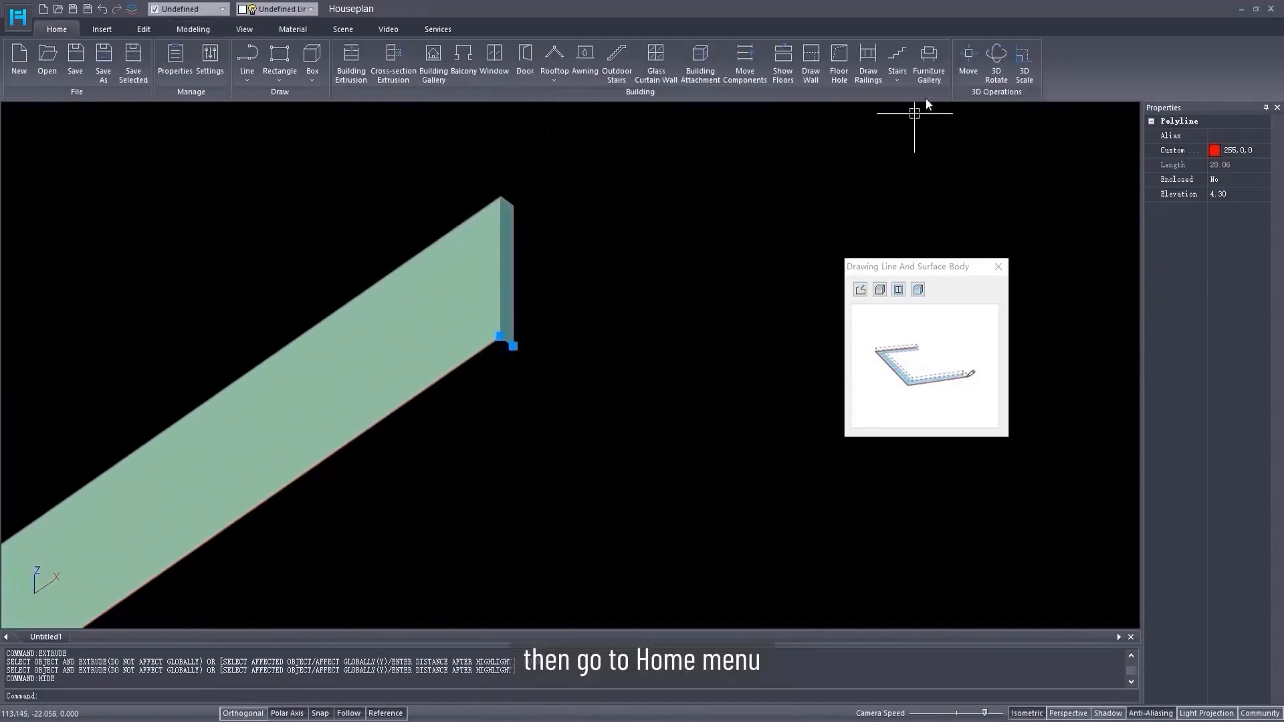
left_click(968, 57)
left_click(513, 344)
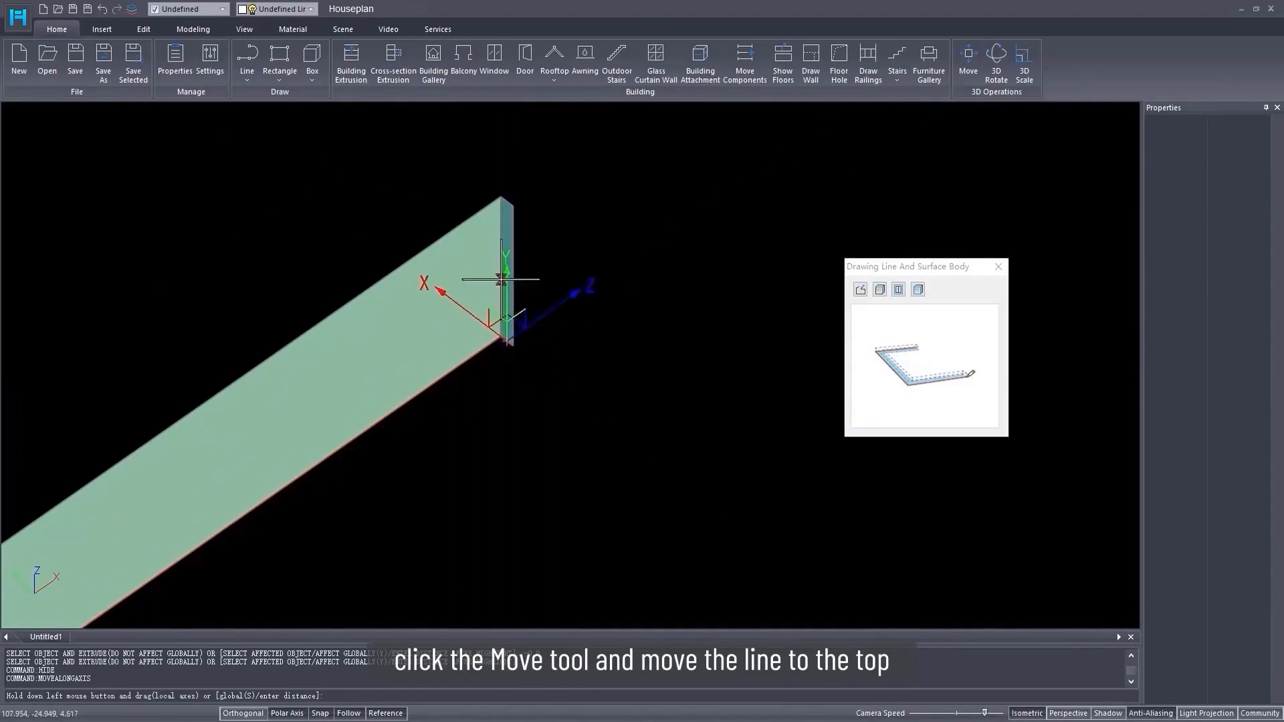
left_click_drag(506, 270, 507, 206)
- Draw a slim vertical cuboid about 5.1 high beside the railing panel's end
middle_click_drag(554, 262, 544, 364)
scroll(544, 364, "up", 3)
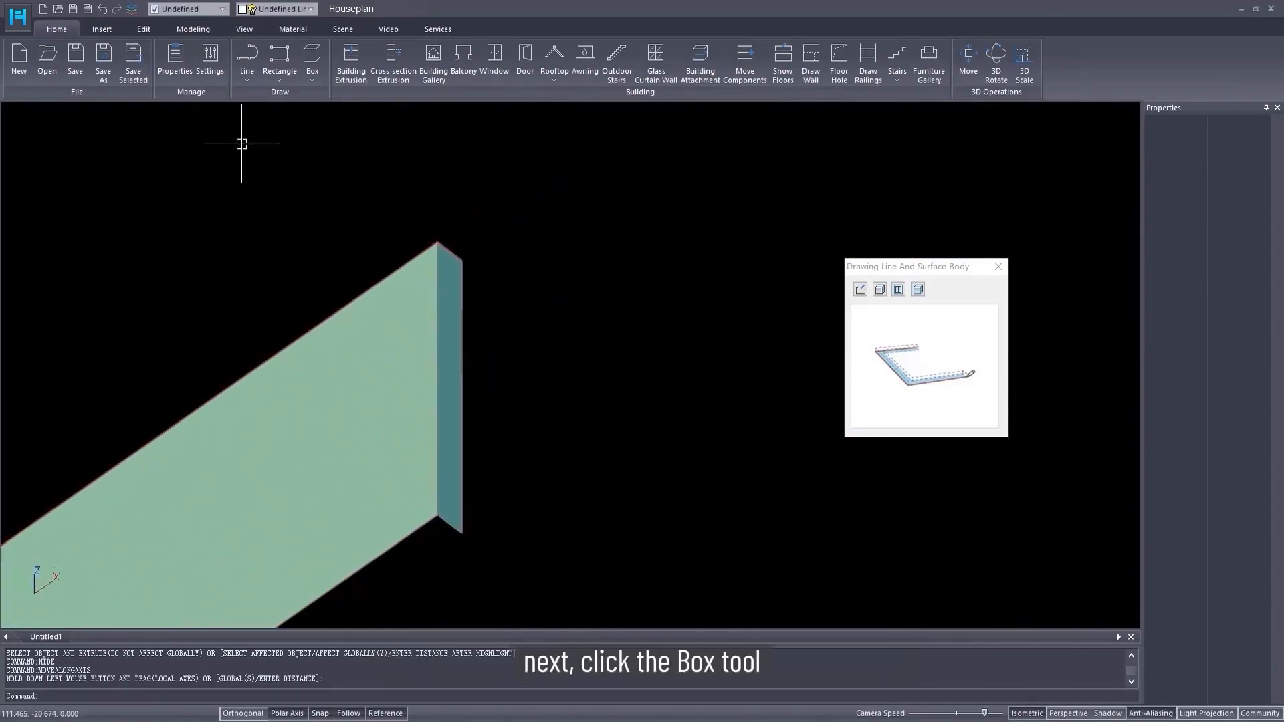
left_click(312, 80)
left_click(341, 105)
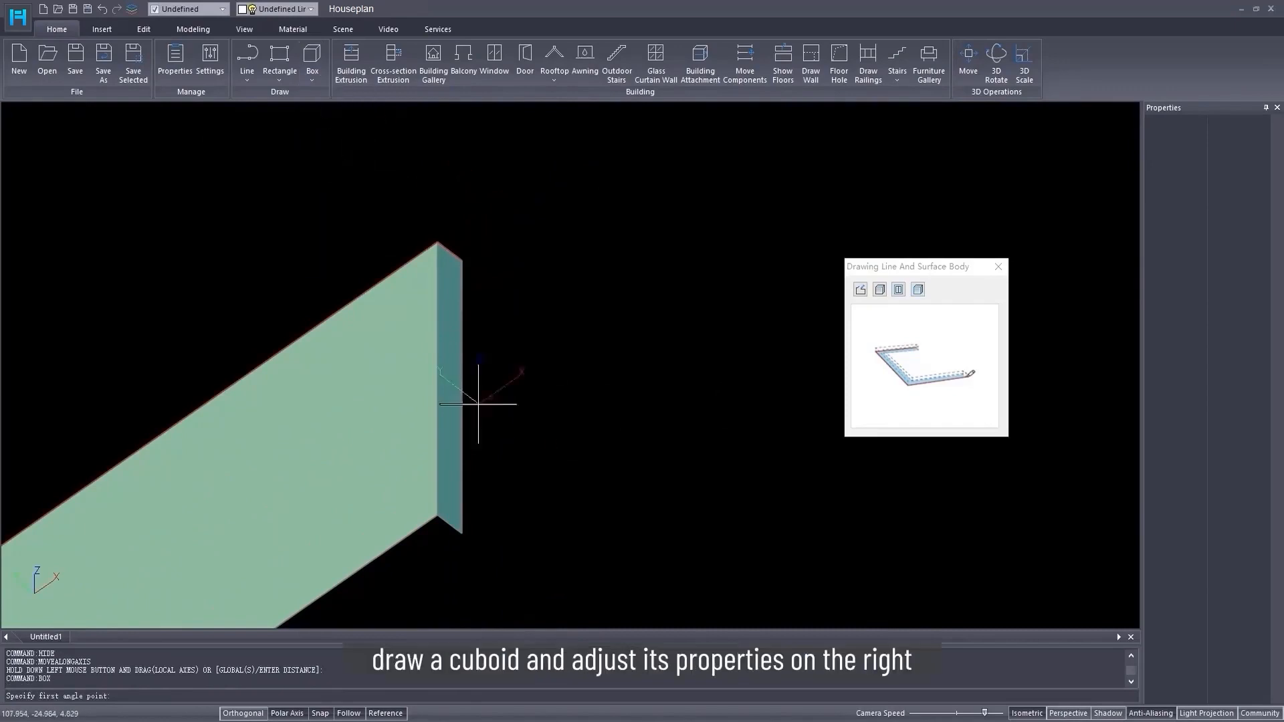
left_click(497, 538)
left_click(501, 543)
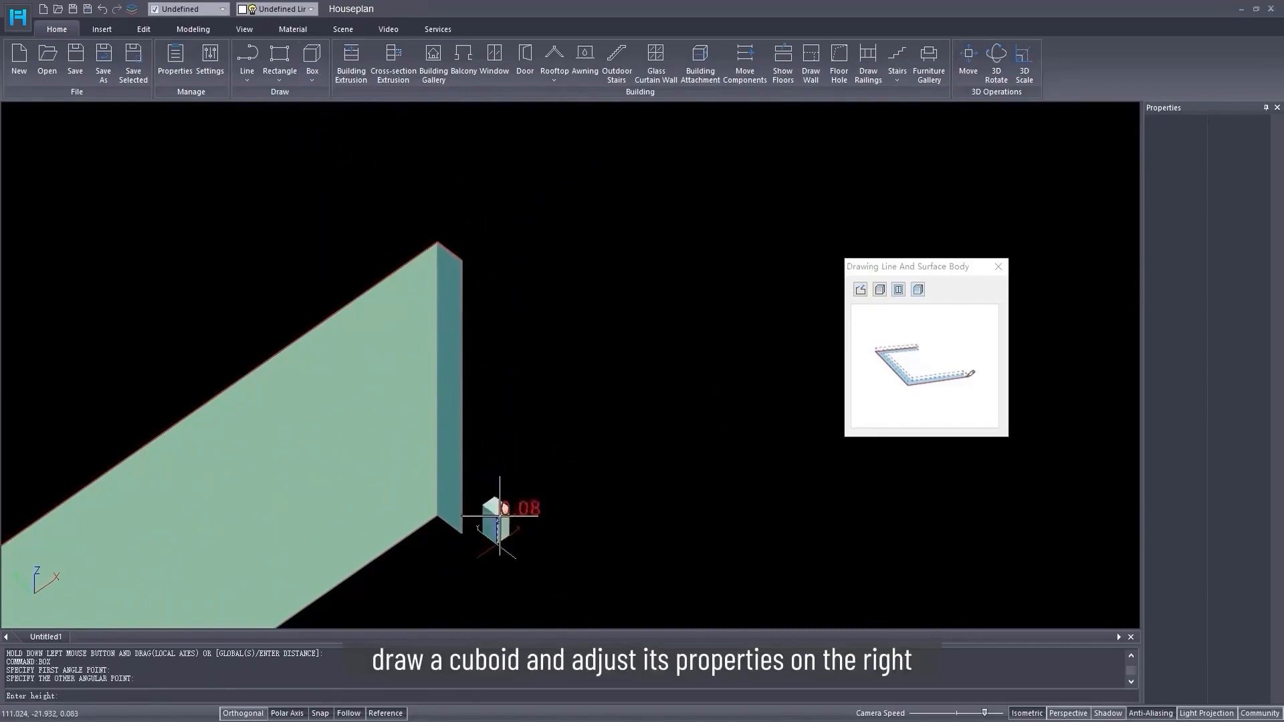
left_click(462, 259)
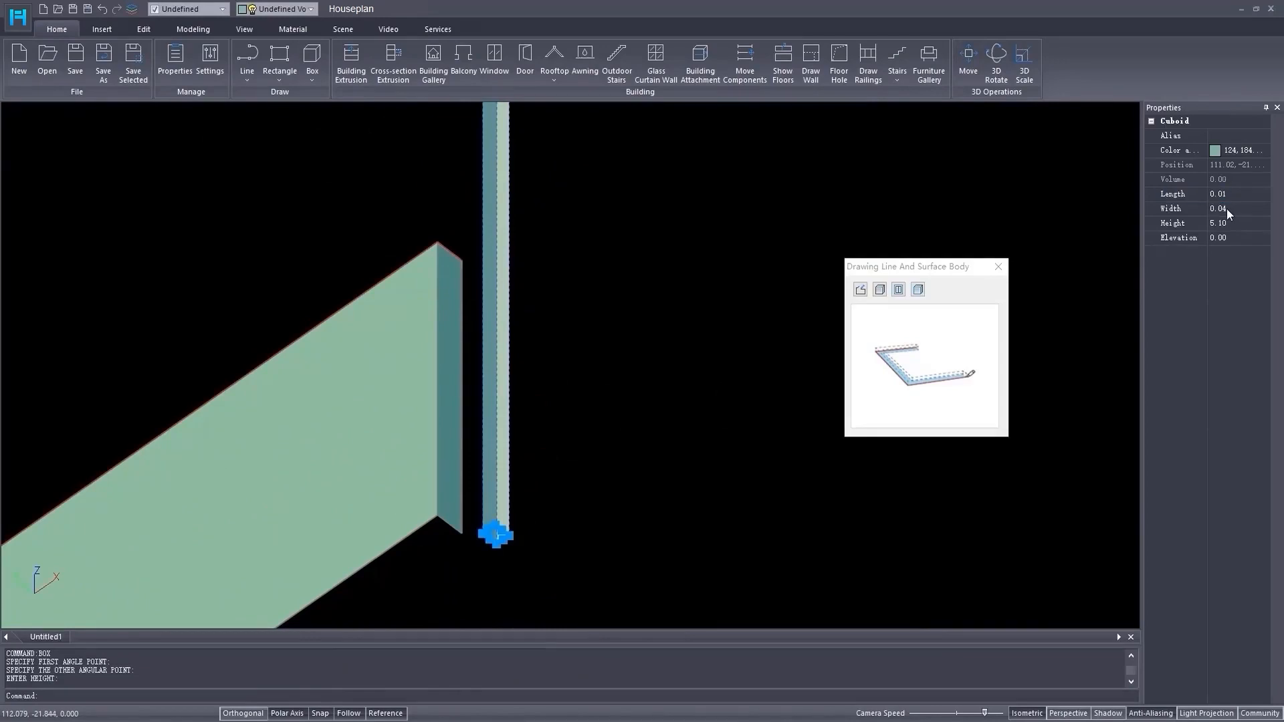
- Set the cuboid's width to 0.01 and its height to 0.80
left_click(1223, 208)
key("BackSpace")
type("1")
key("Return")
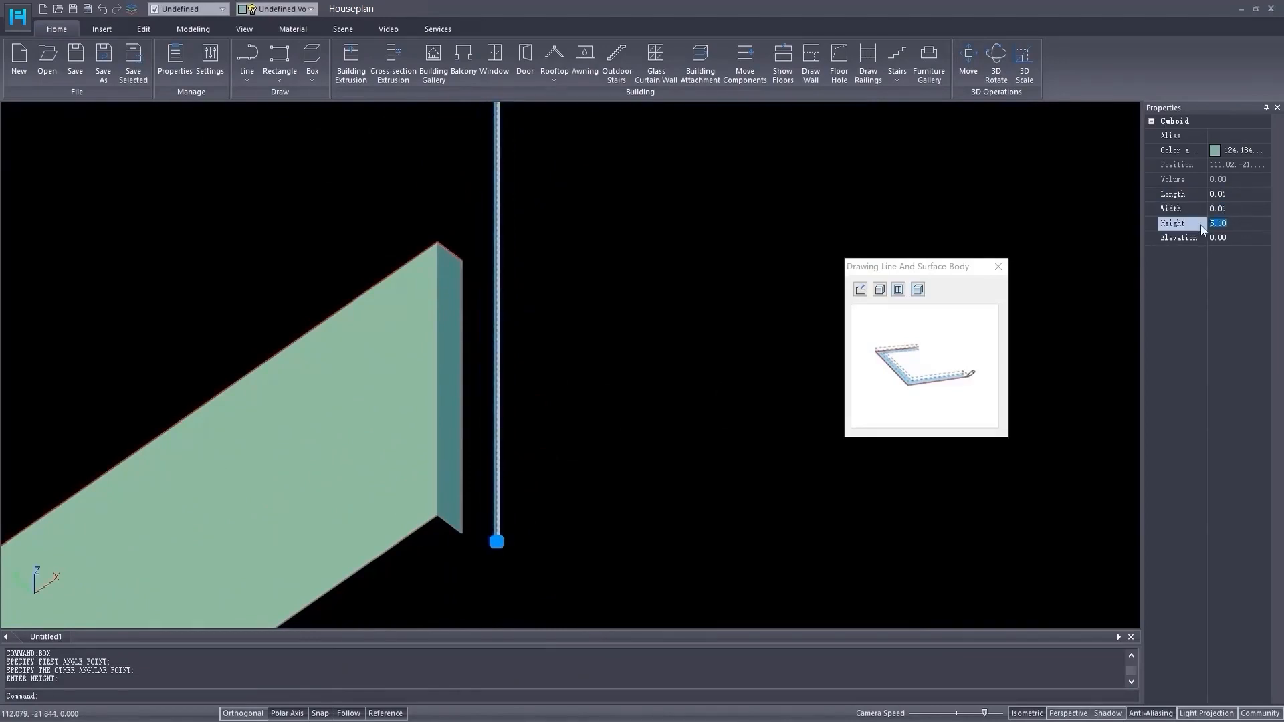
key("Return")
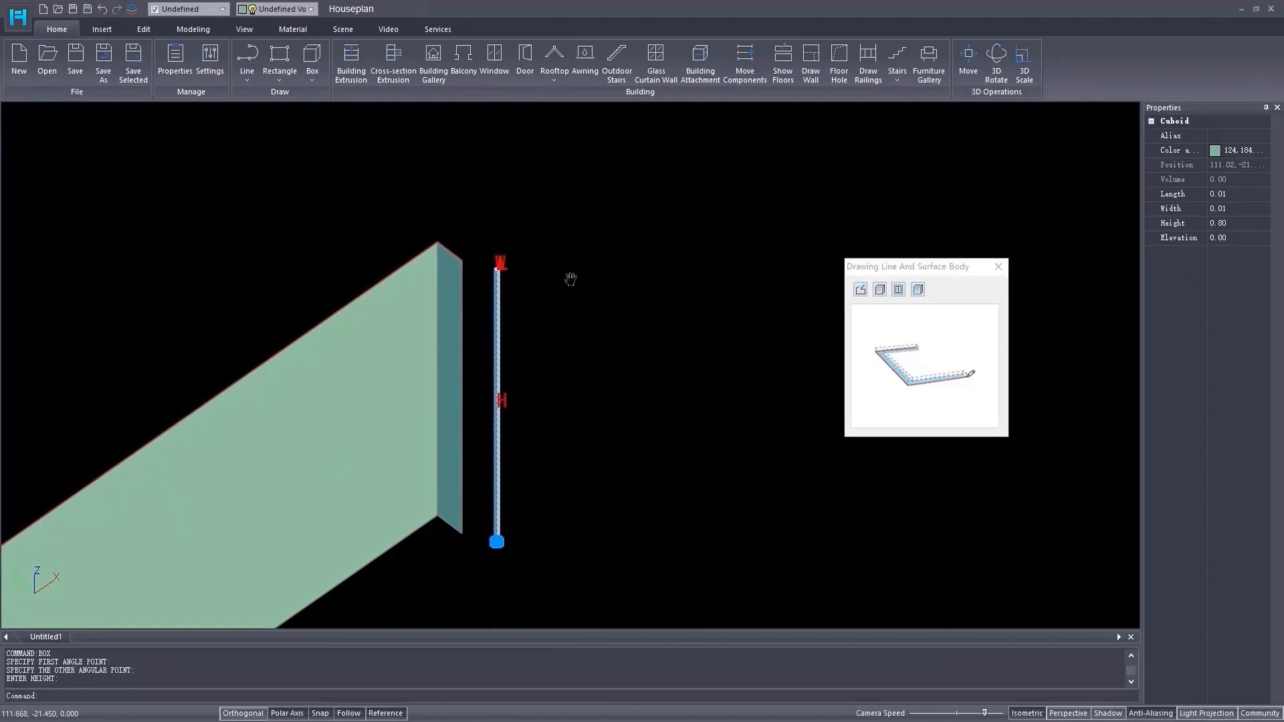
- Array the slim cuboid along the panel's top line at distance 1 with Follow and Base point enabled, using the cuboid's top as base point
scroll(590, 274, "up", 1)
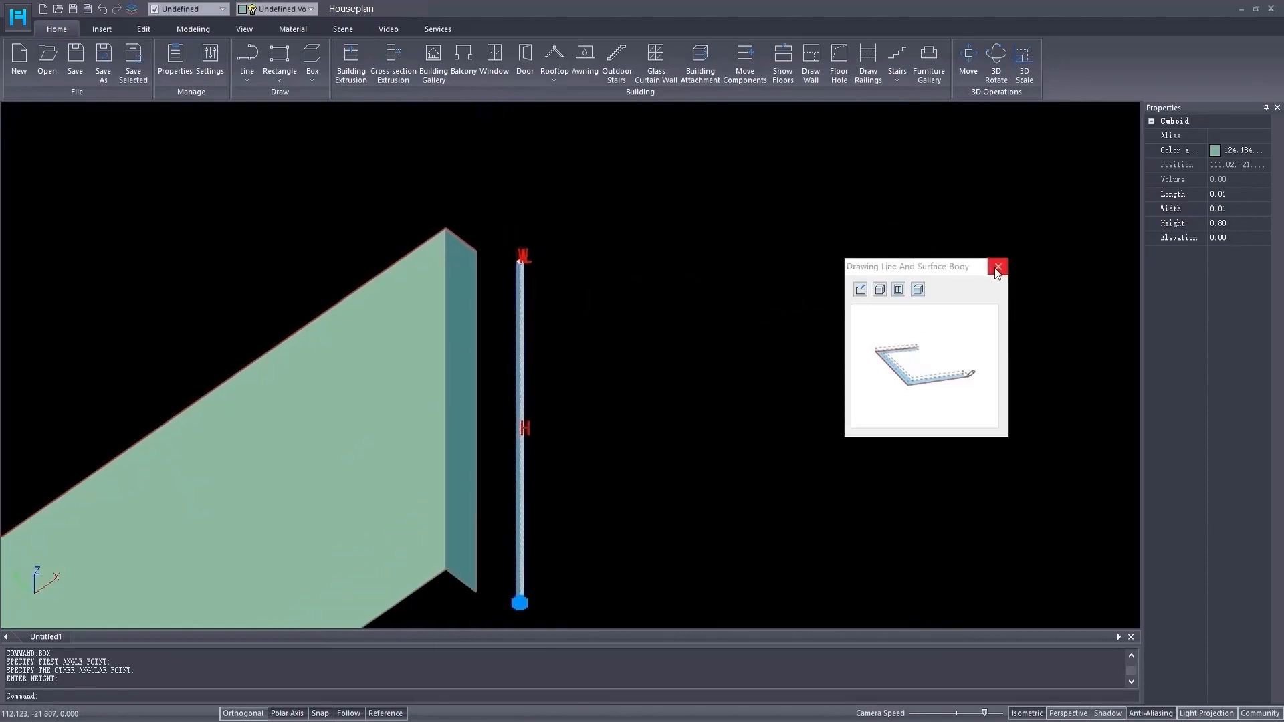
left_click(142, 29)
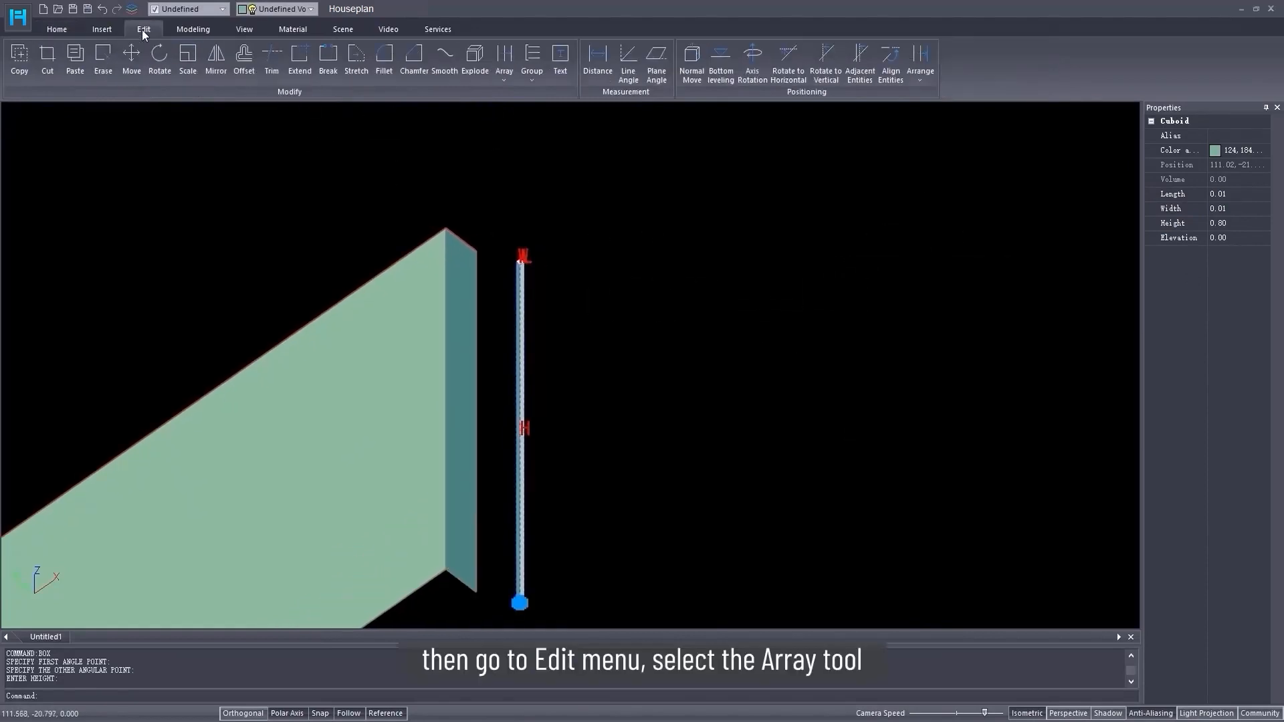
left_click(503, 73)
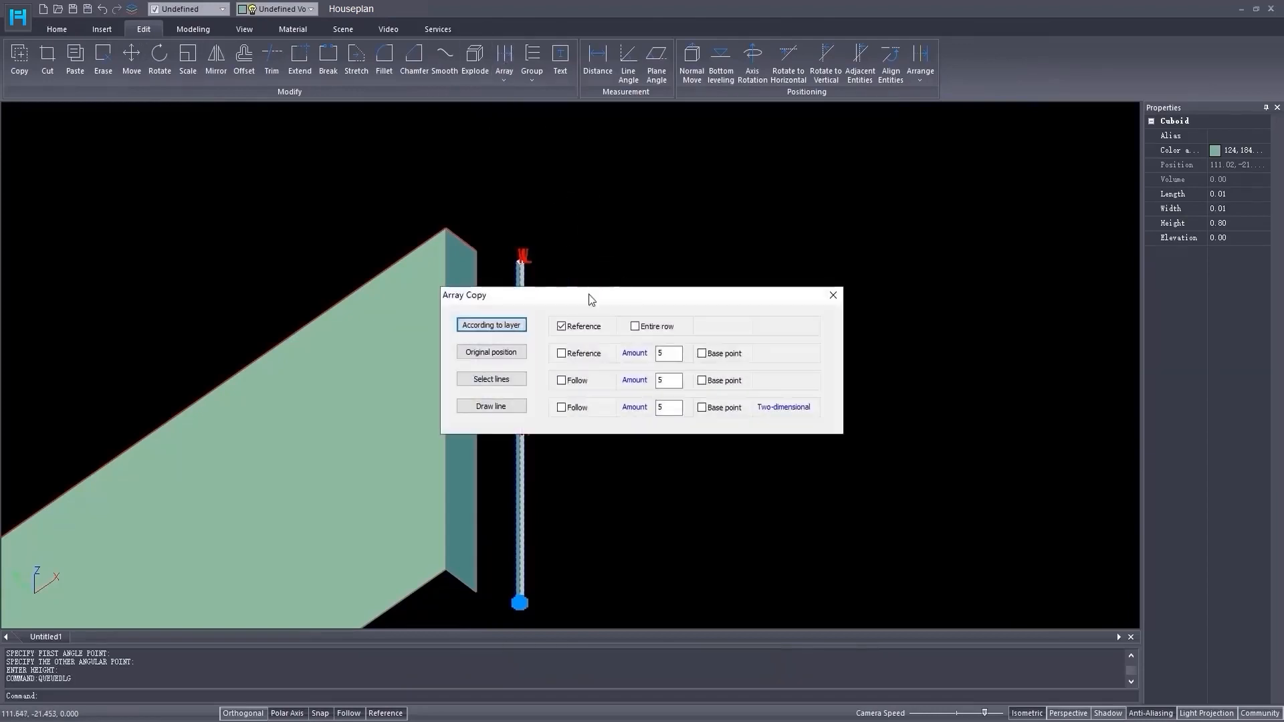
left_click_drag(591, 298, 806, 299)
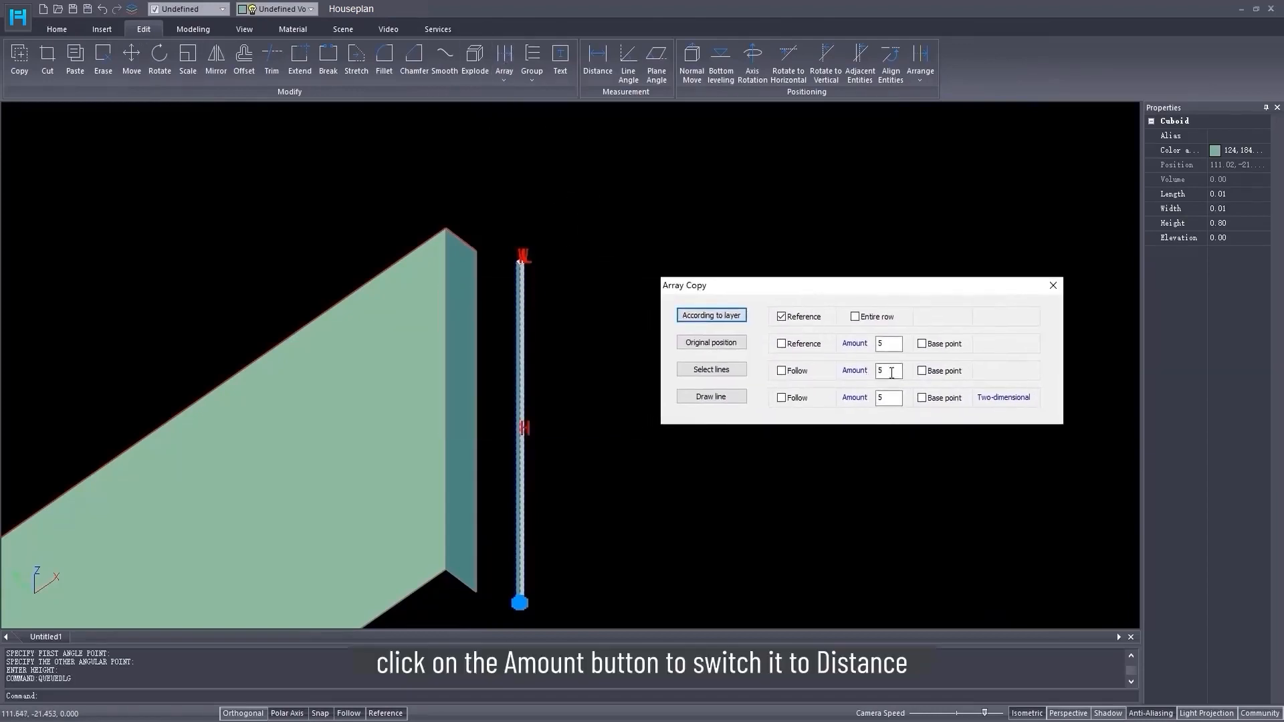
left_click(860, 373)
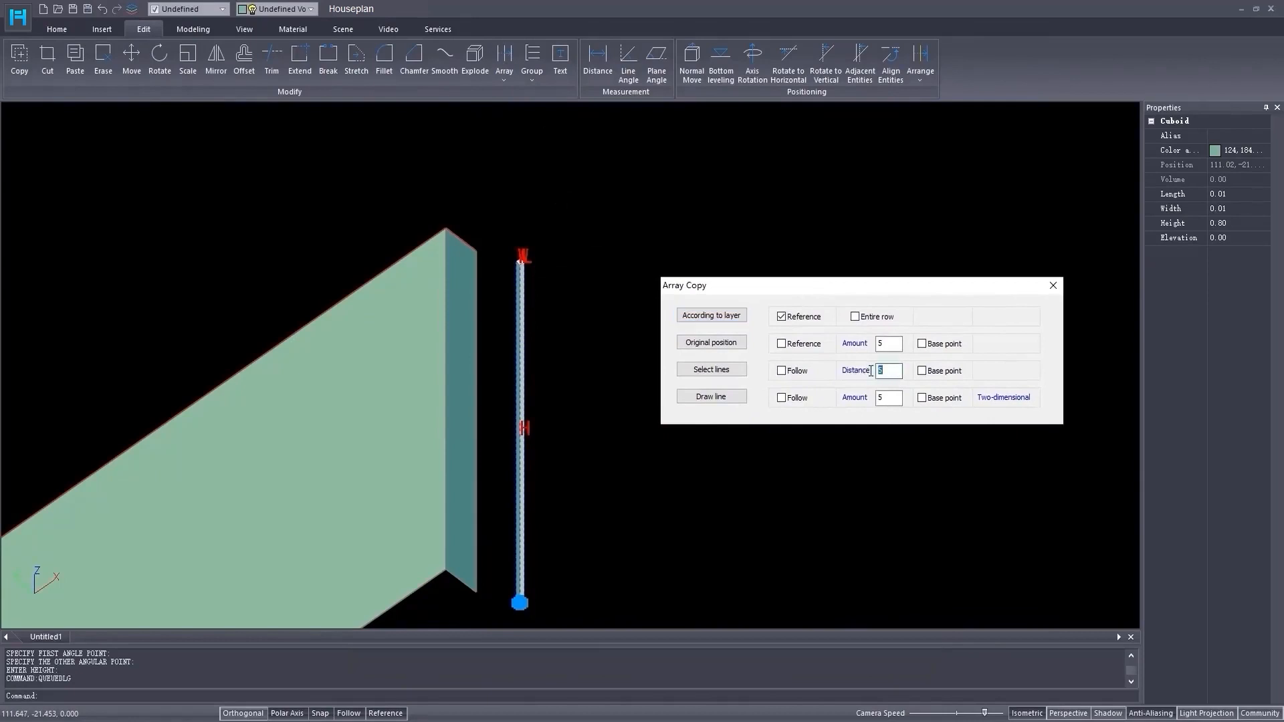
type("1")
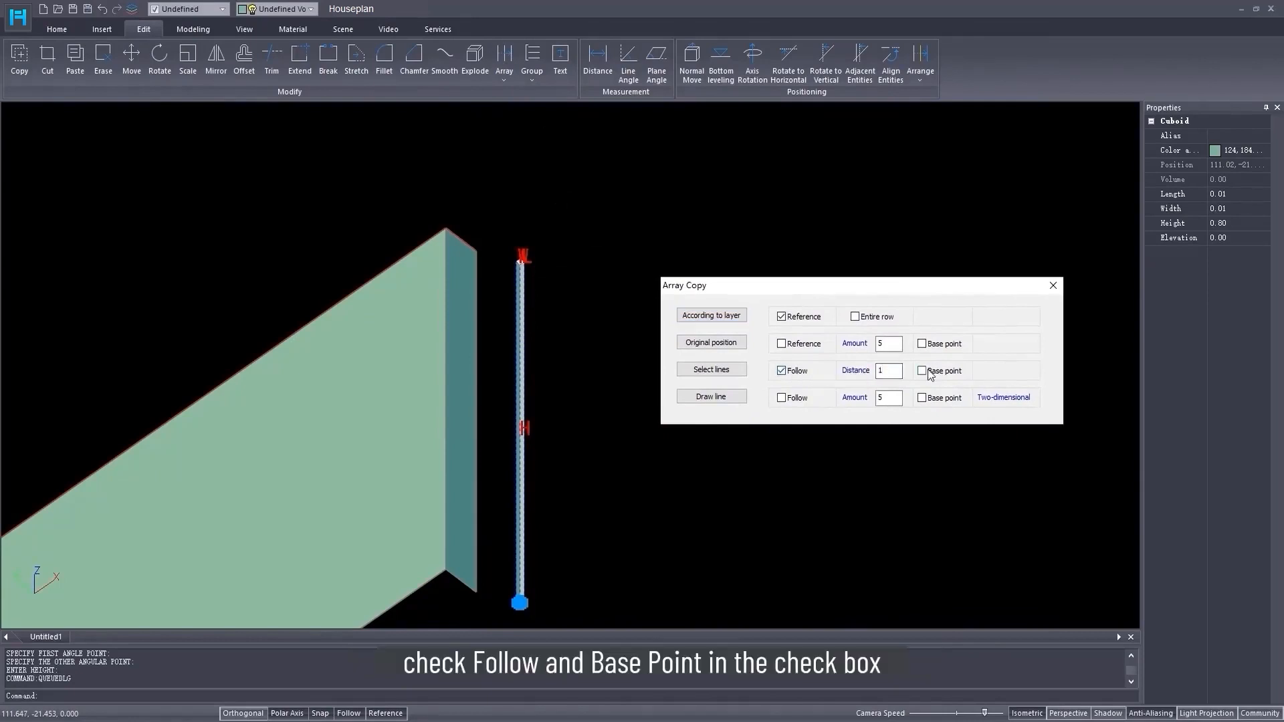
left_click(727, 373)
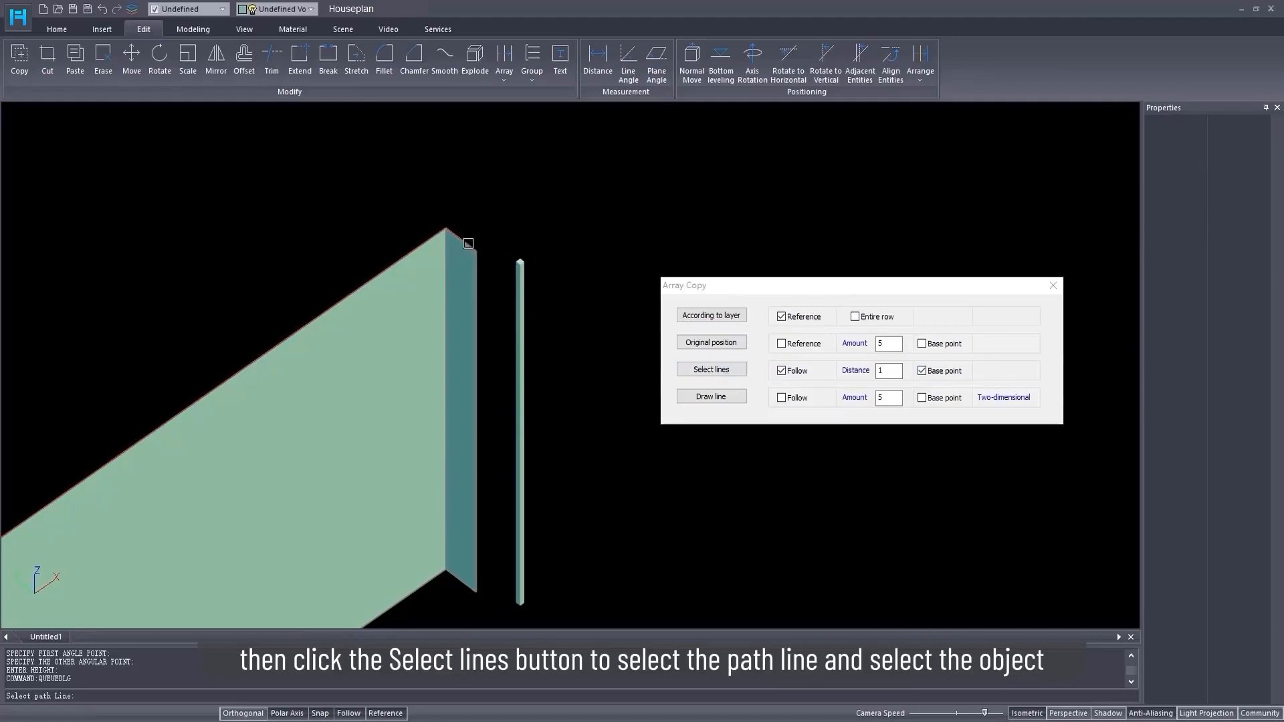
left_click(469, 243)
scroll(504, 241, "up", 2)
left_click(556, 295)
left_click(545, 292)
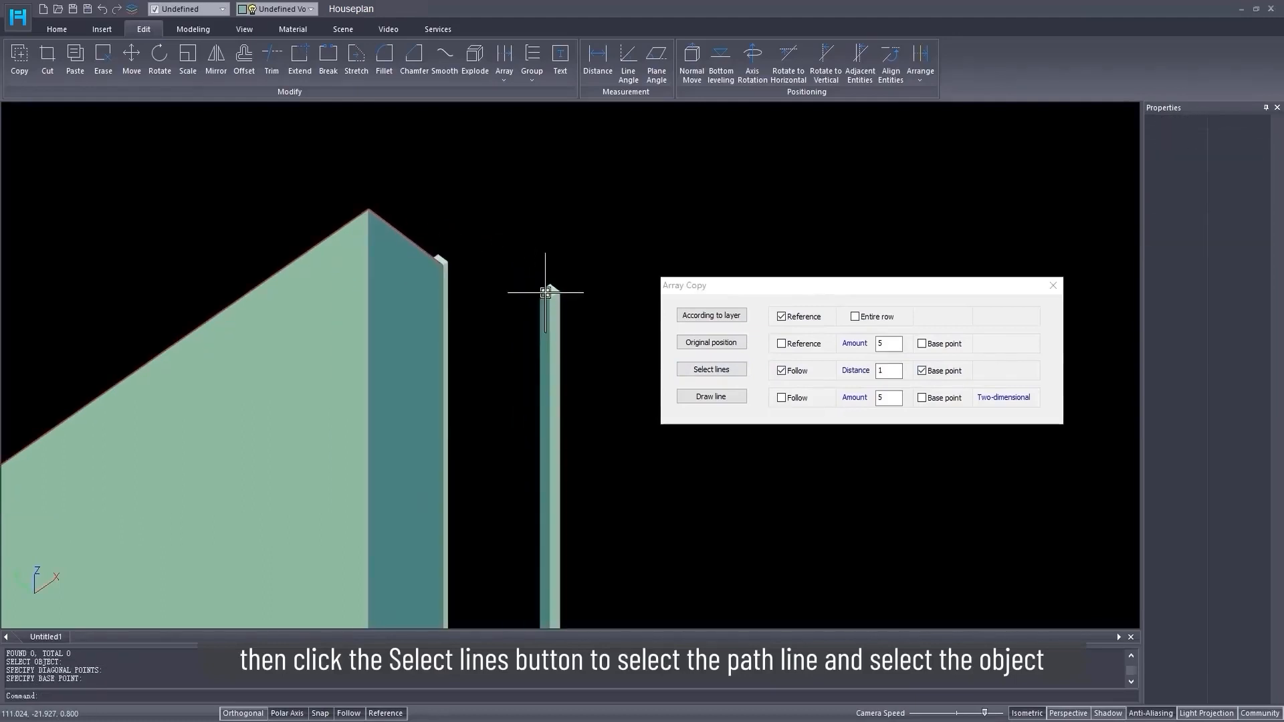
scroll(544, 289, "down", 3)
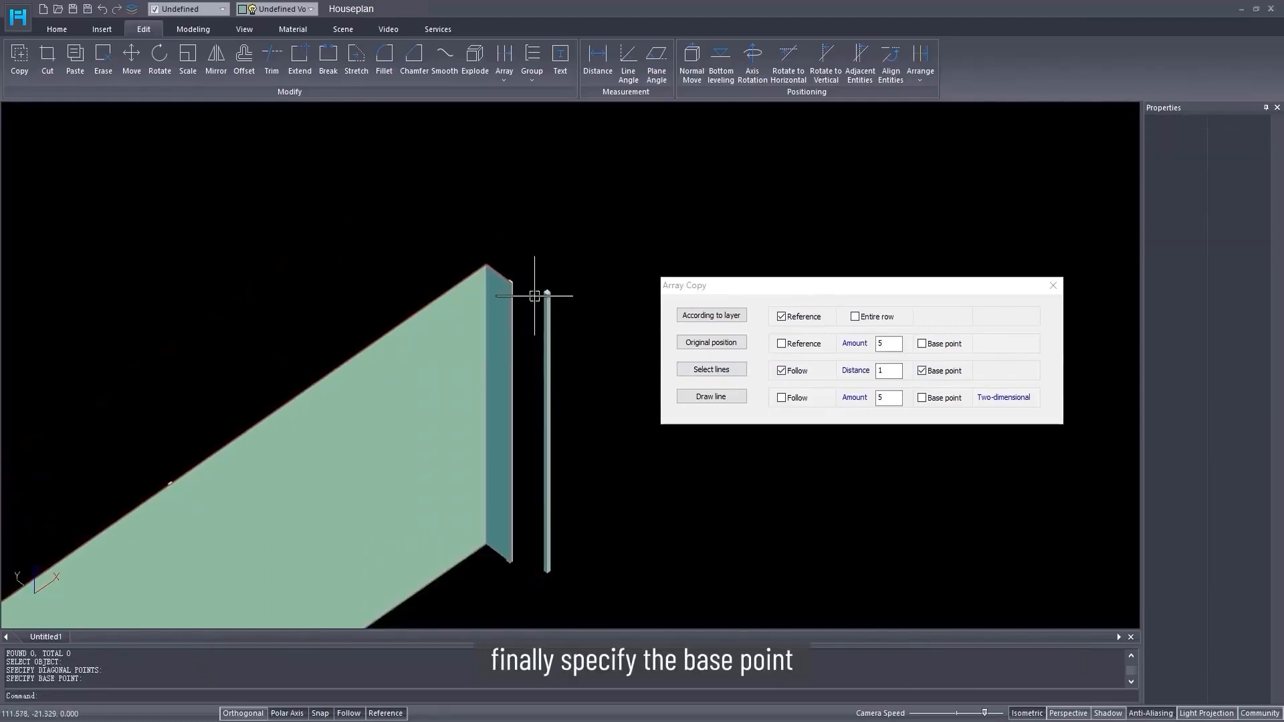
- Delete the original cuboid standing beside the railing panel and close the Array Copy dialog
scroll(533, 286, "up", 3)
left_click(569, 304)
key("Delete")
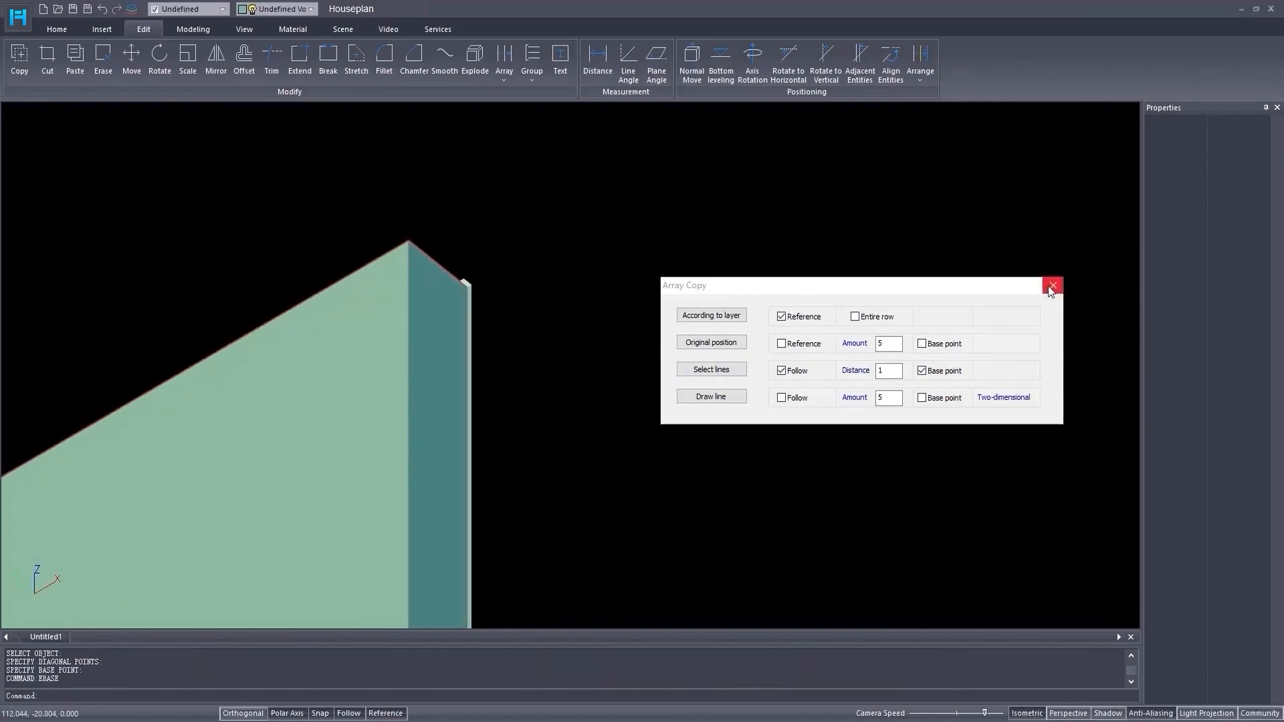
left_click(1051, 289)
- Draw a small rectangle about 0.04 by 0.04 at the base of the post at the panel's end
scroll(589, 211, "up", 3)
scroll(555, 438, "up", 3)
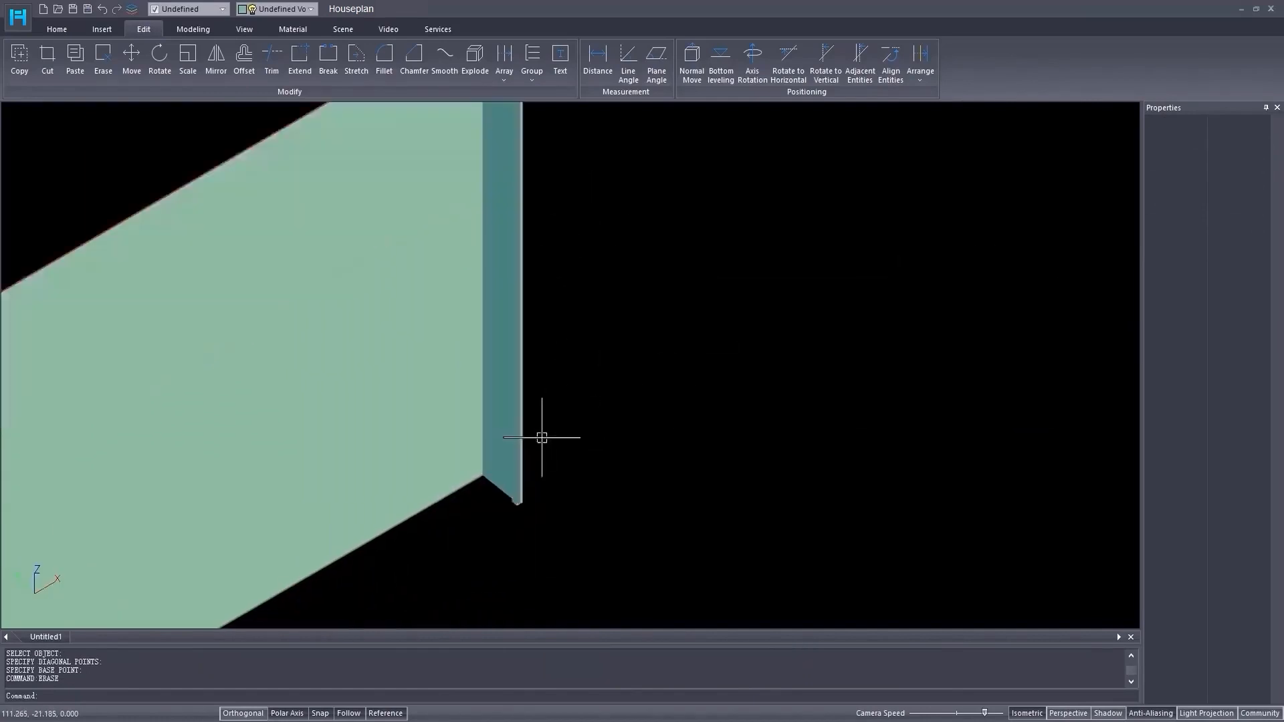
left_click(59, 29)
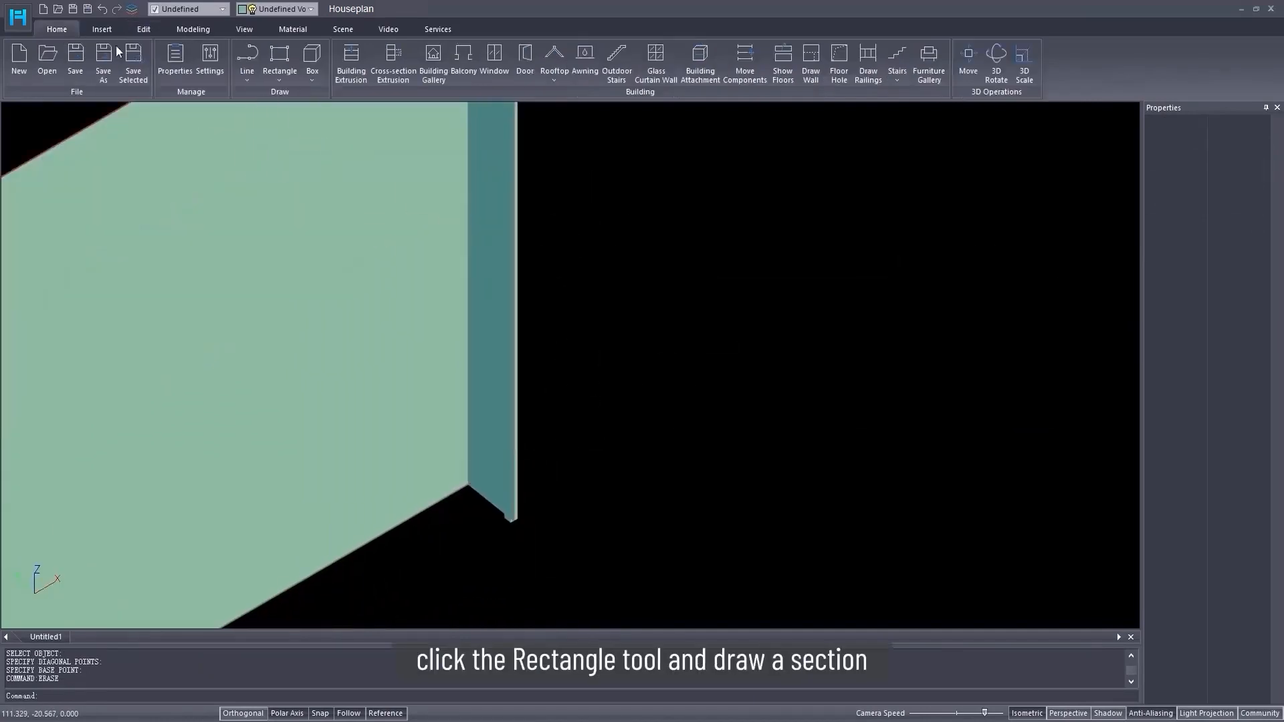
left_click(286, 83)
left_click(299, 103)
scroll(515, 518, "up", 2)
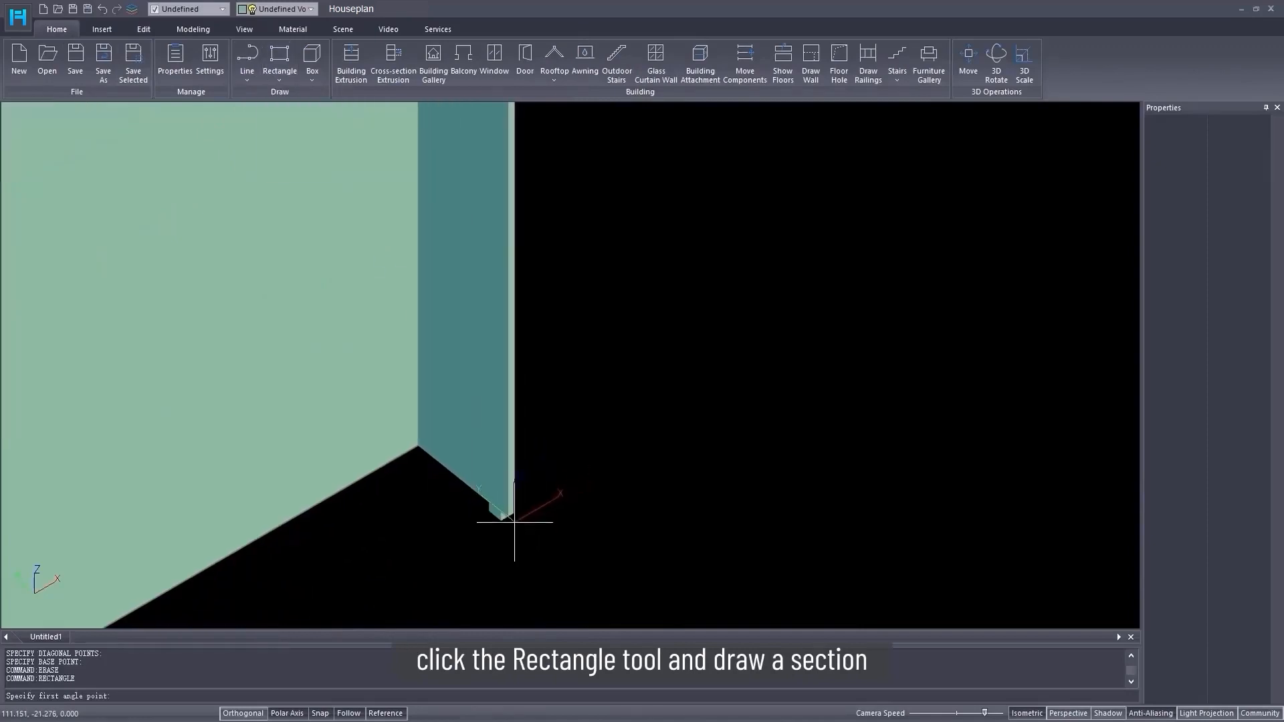
left_click(604, 521)
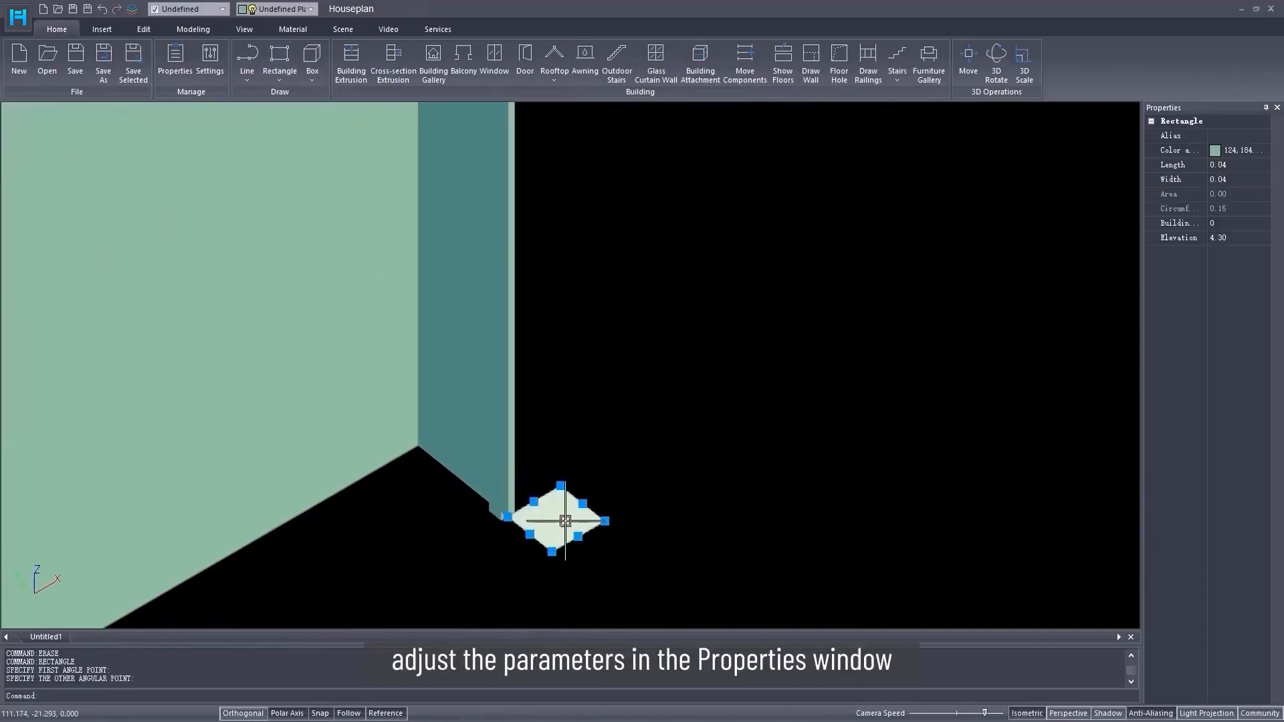
- Set the rectangle's length and width to 0.03
type("3")
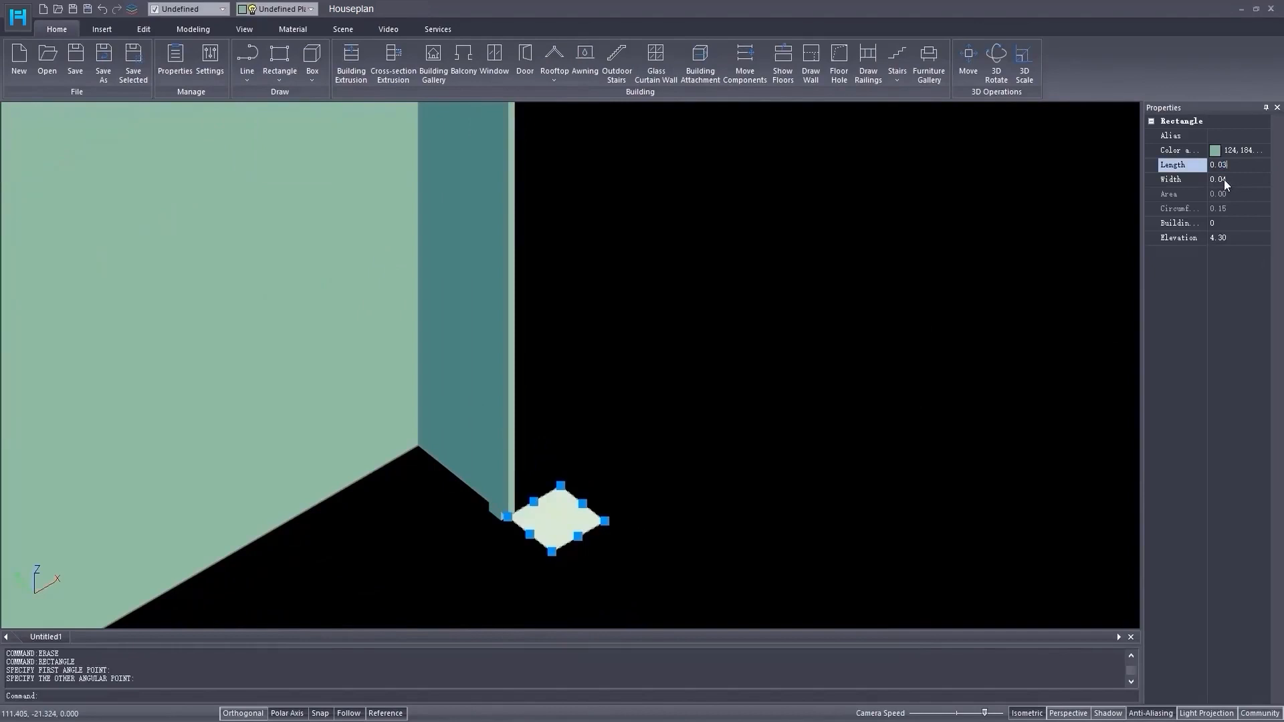
left_click(1223, 180)
left_click_drag(1221, 179, 1227, 179)
type("3")
- Convert the small square section to an editable polygon with Advanced Modeling
middle_click_drag(765, 323, 764, 323)
scroll(636, 401, "down", 3)
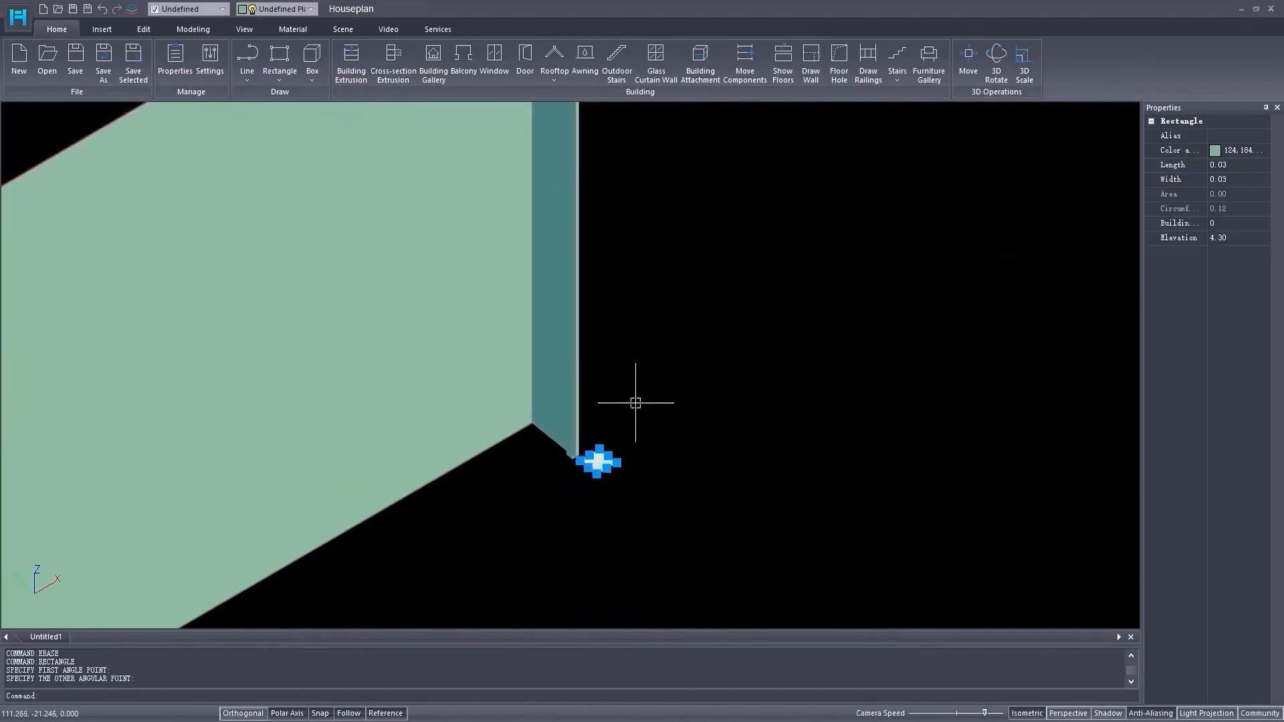
scroll(616, 397, "down", 3)
middle_click_drag(616, 397, 595, 471)
scroll(596, 471, "up", 1)
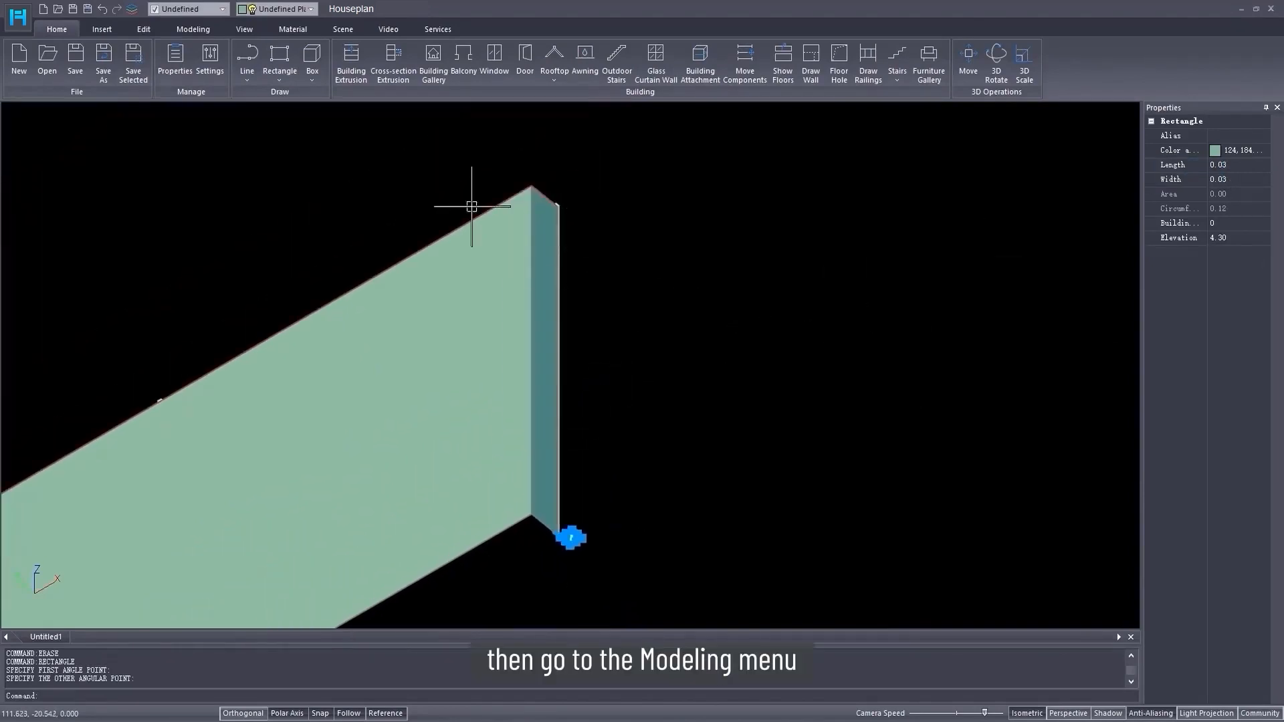
left_click(201, 30)
left_click(39, 60)
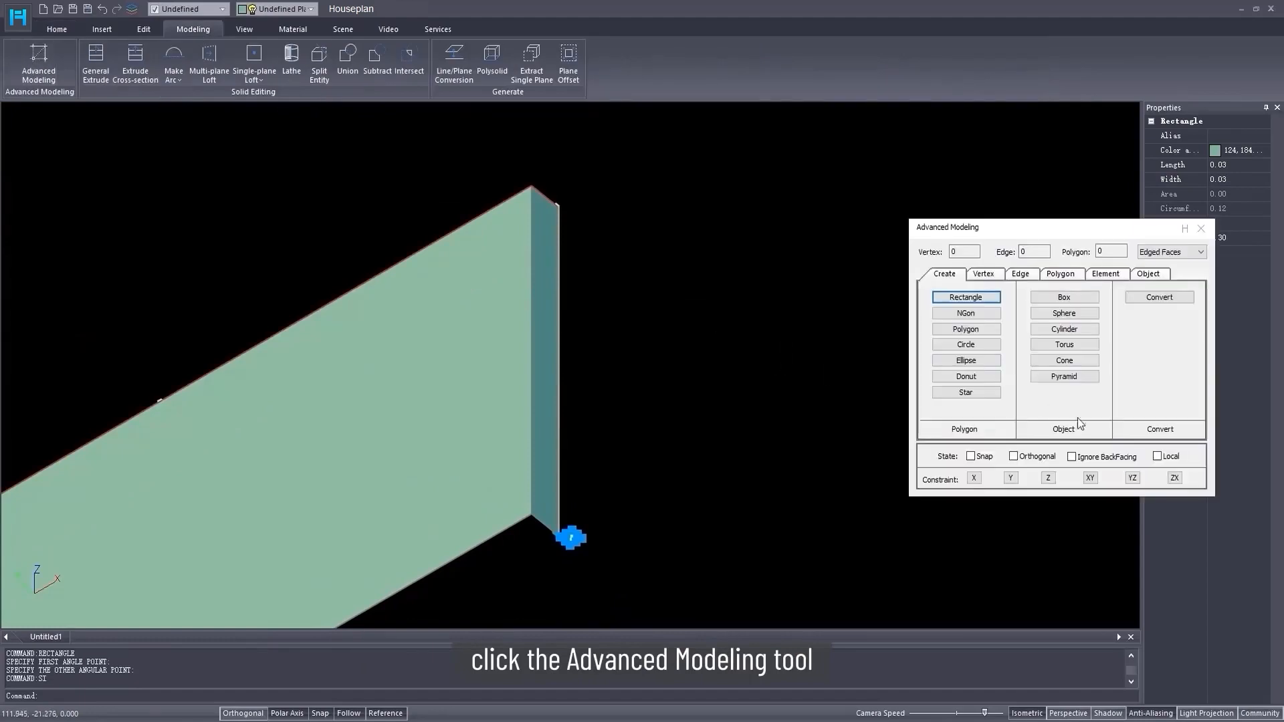
left_click(1159, 296)
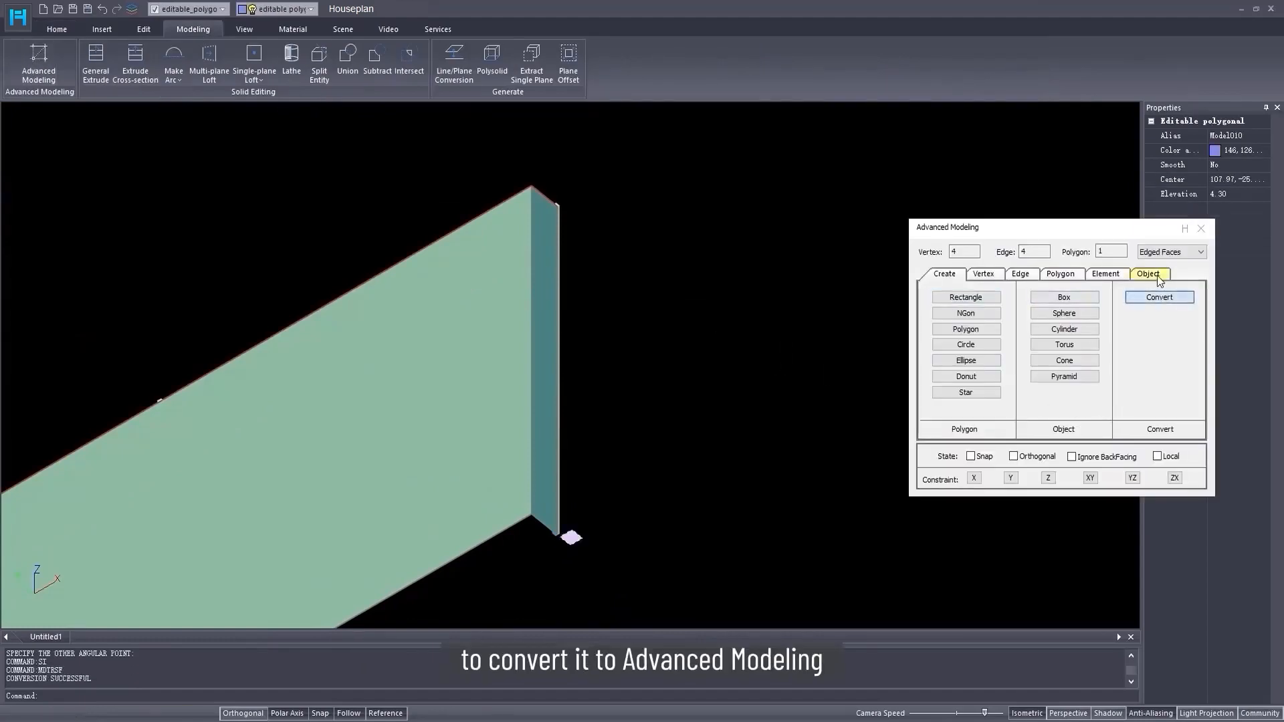
- Loft the square section along the panel's top line with a centered pivot and Path 1, and delete the leftover section
left_click(1157, 275)
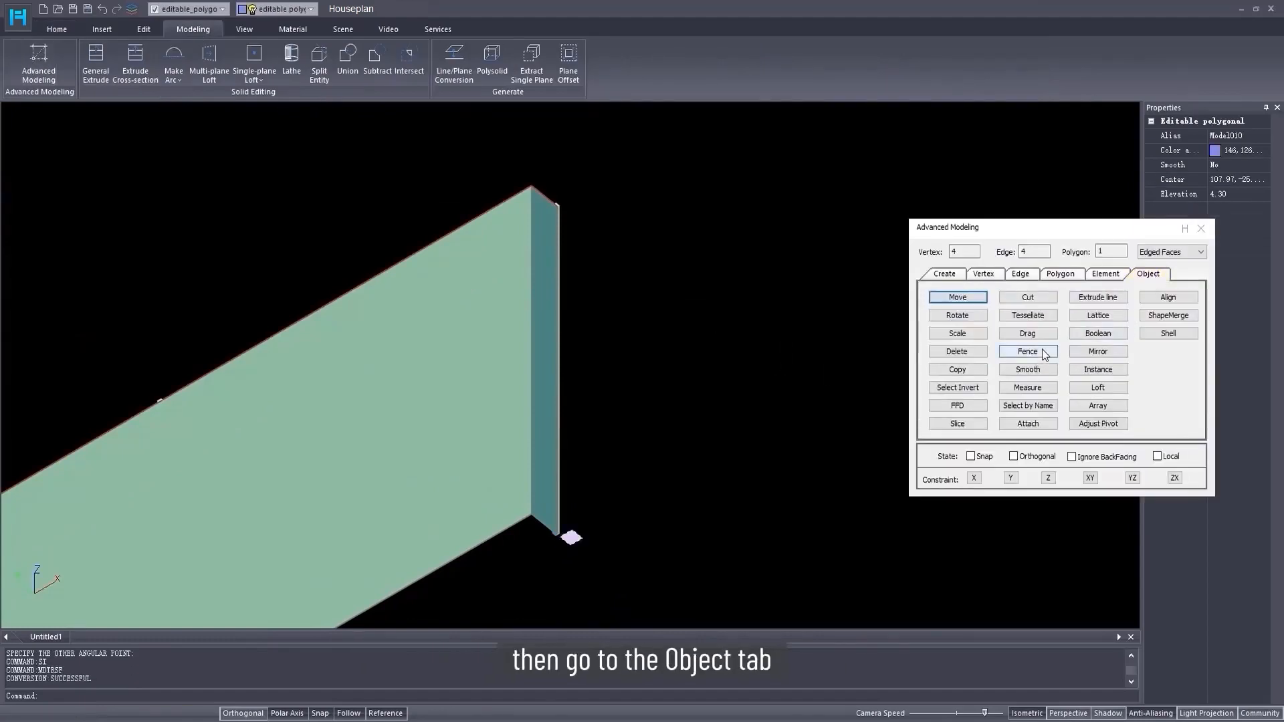
left_click(1095, 388)
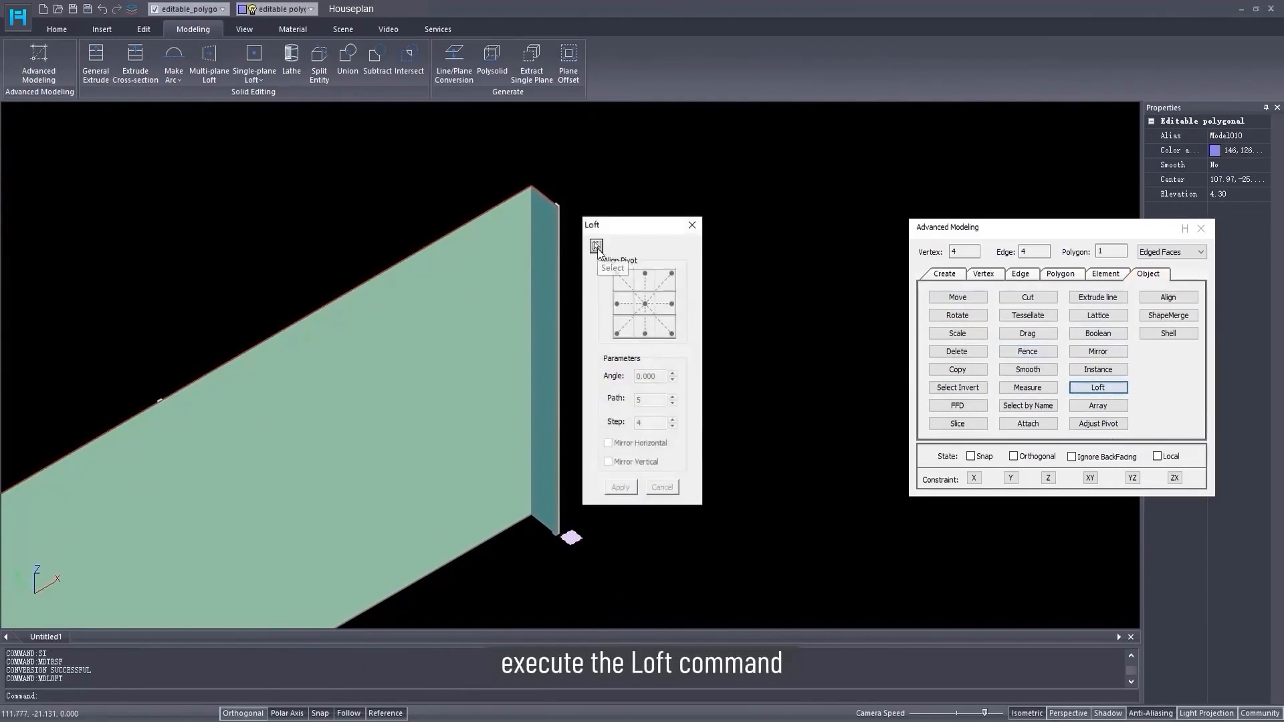
left_click(596, 246)
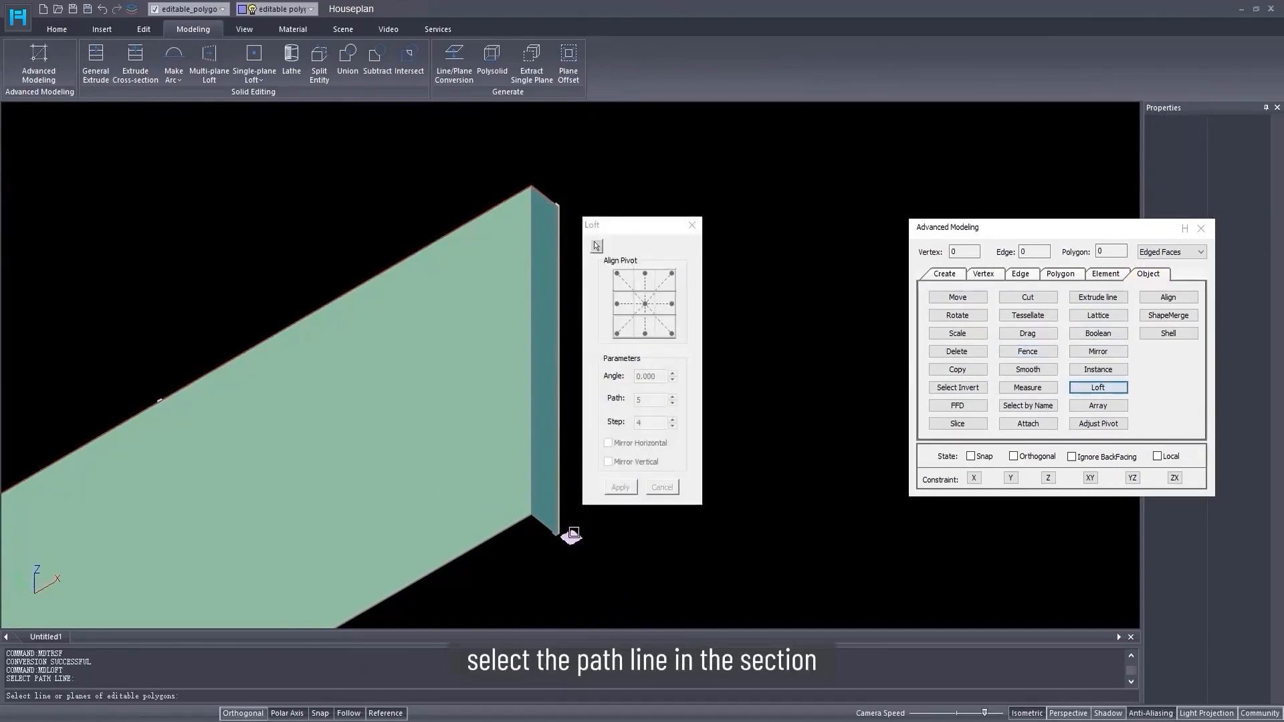
left_click(645, 305)
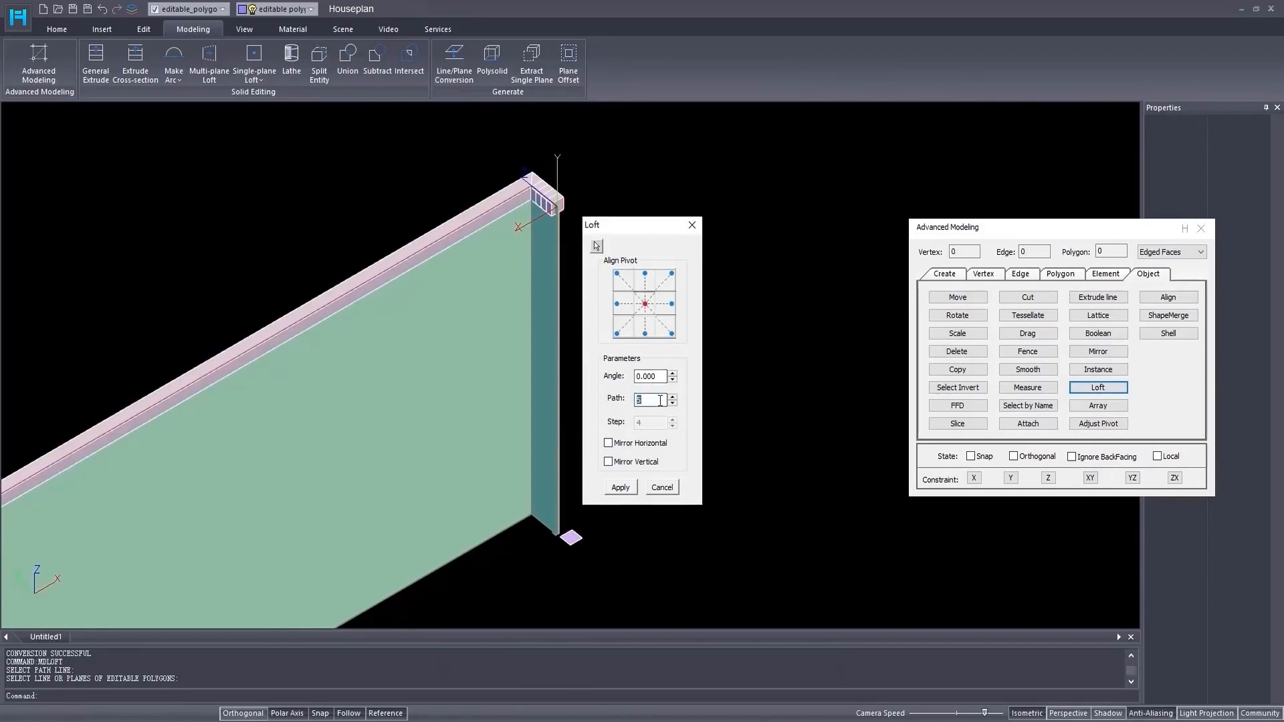
left_click(621, 487)
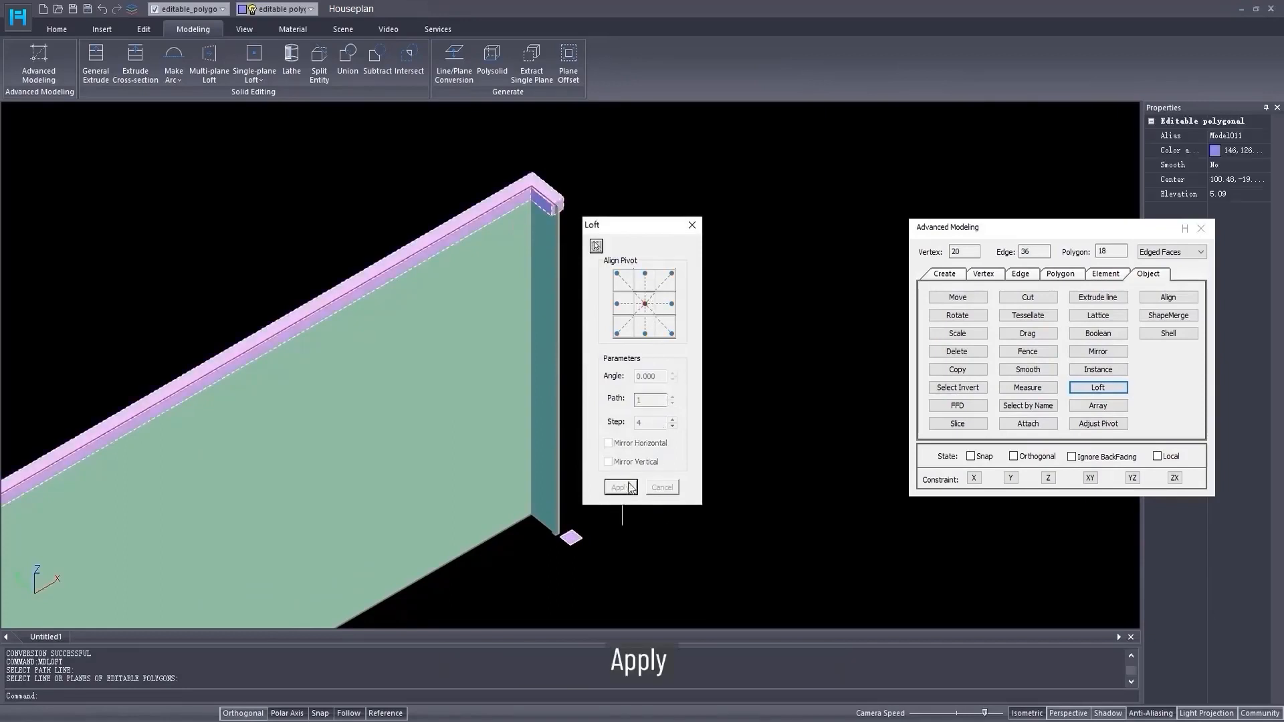
left_click(692, 225)
left_click(576, 535)
key("Delete")
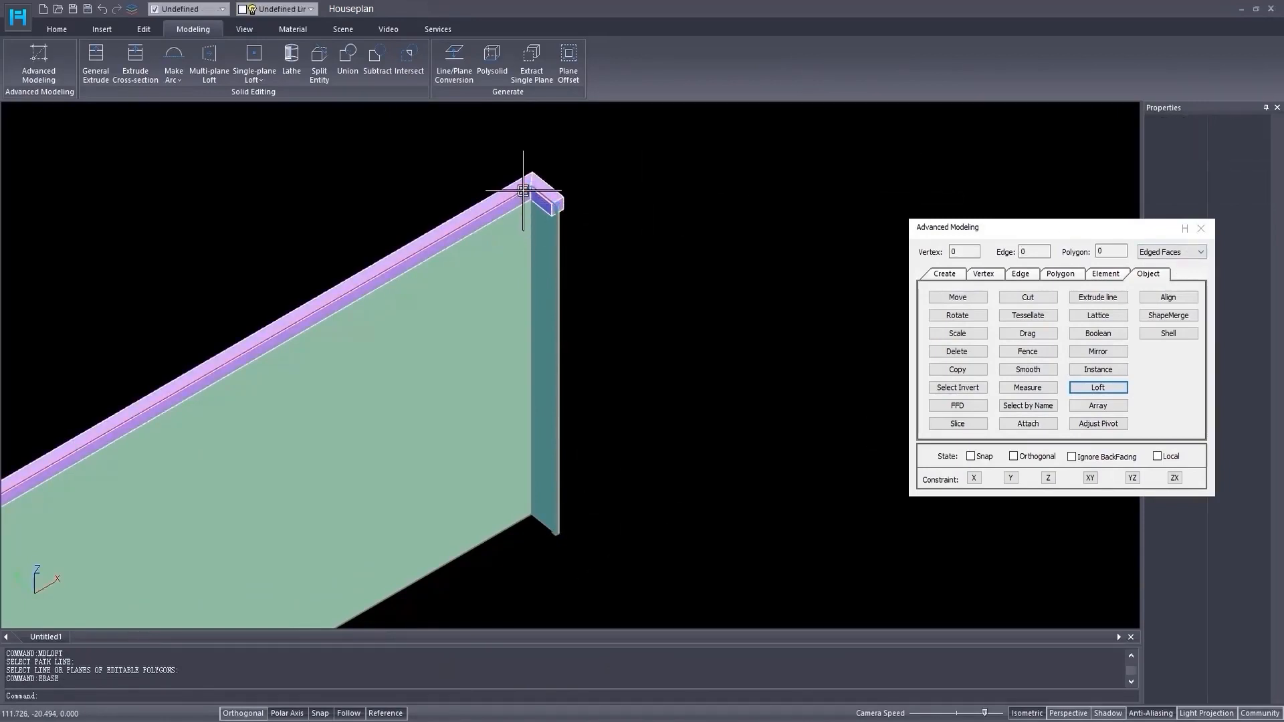
- Window-select the railing panel, posts and handrail and combine them with Entity Group
scroll(523, 192, "down", 10)
left_click_drag(617, 414, 172, 163)
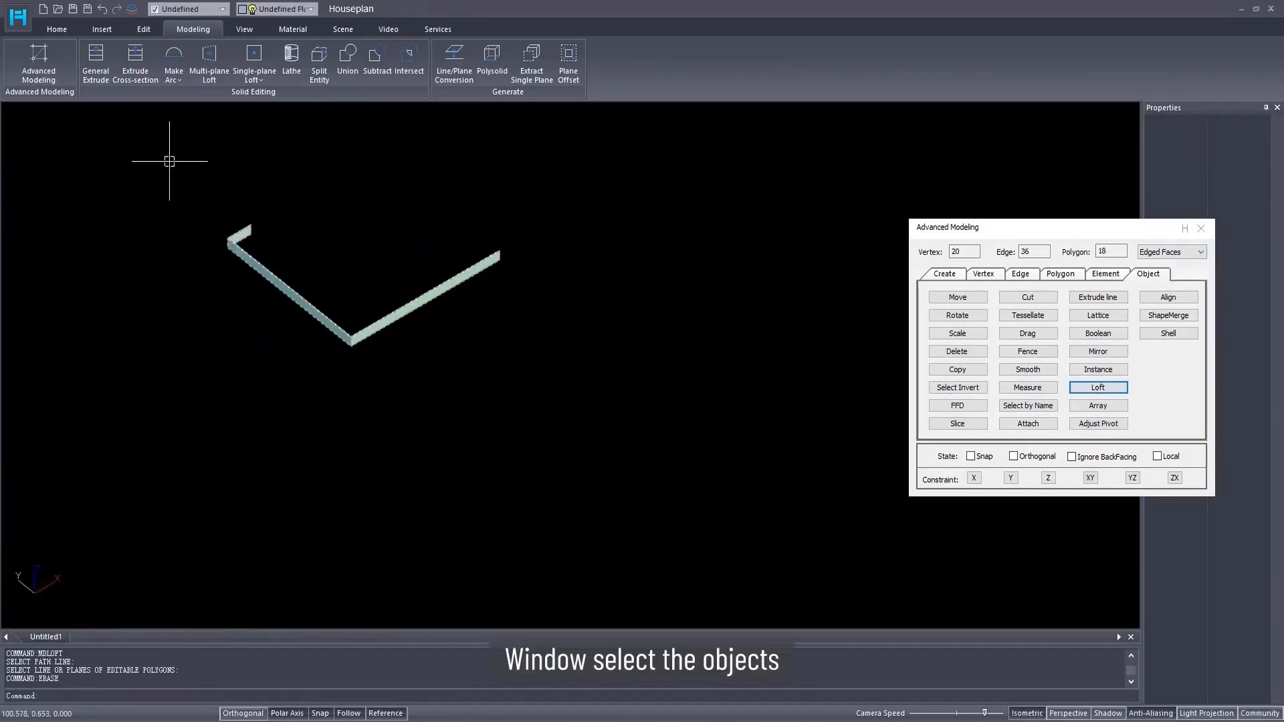
scroll(439, 286, "up", 5)
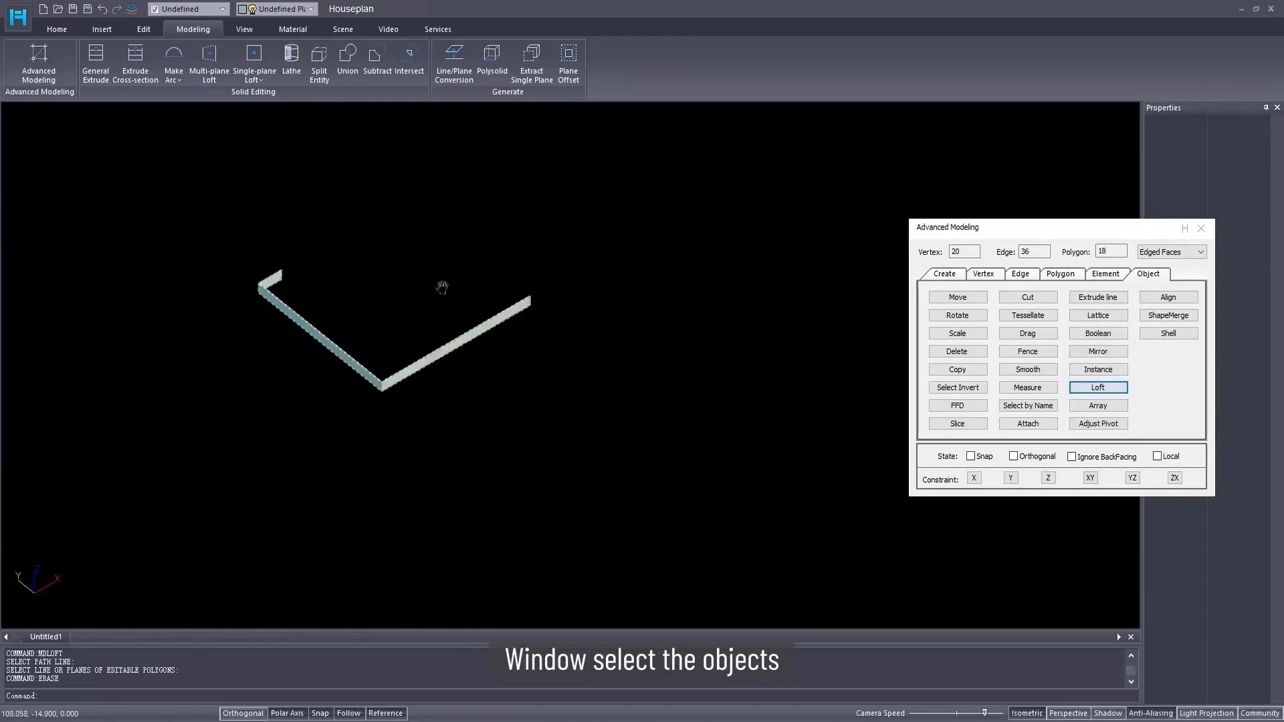
left_click(144, 29)
left_click(531, 75)
left_click(552, 105)
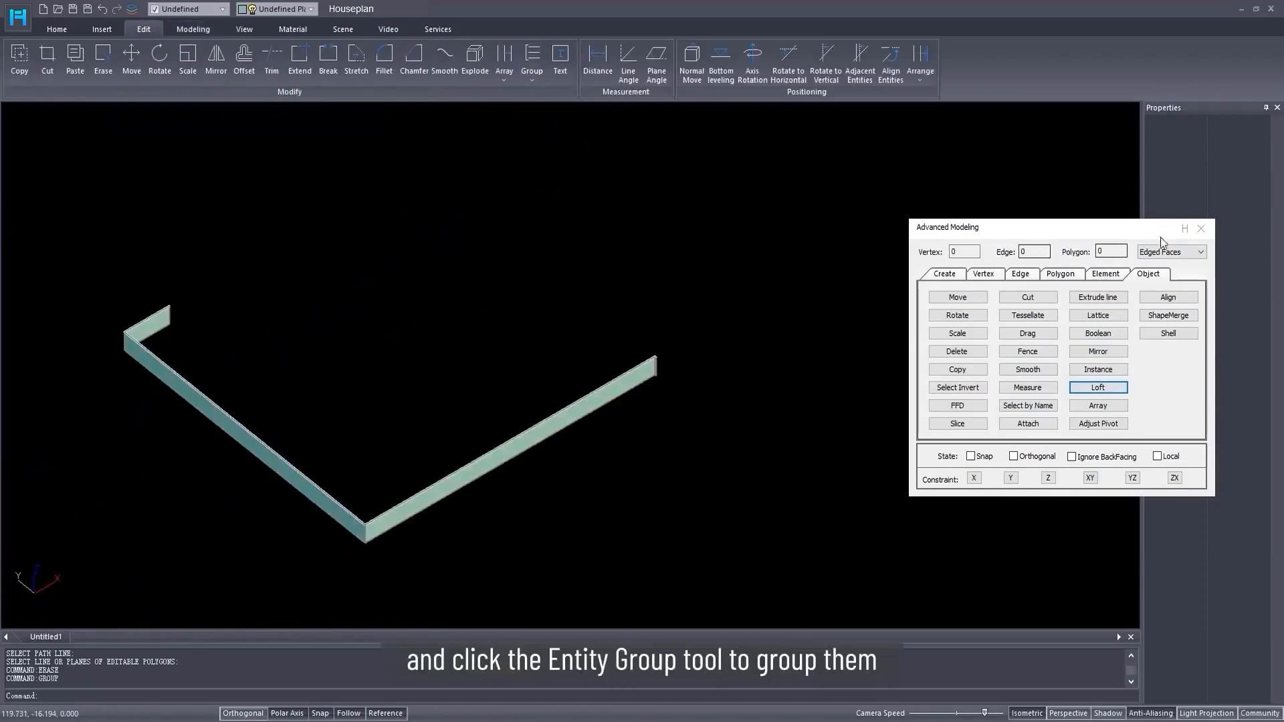
- Close the Advanced Modeling dialog and unhide the rest of the villa model
left_click(1202, 228)
right_click(541, 384)
left_click(609, 372)
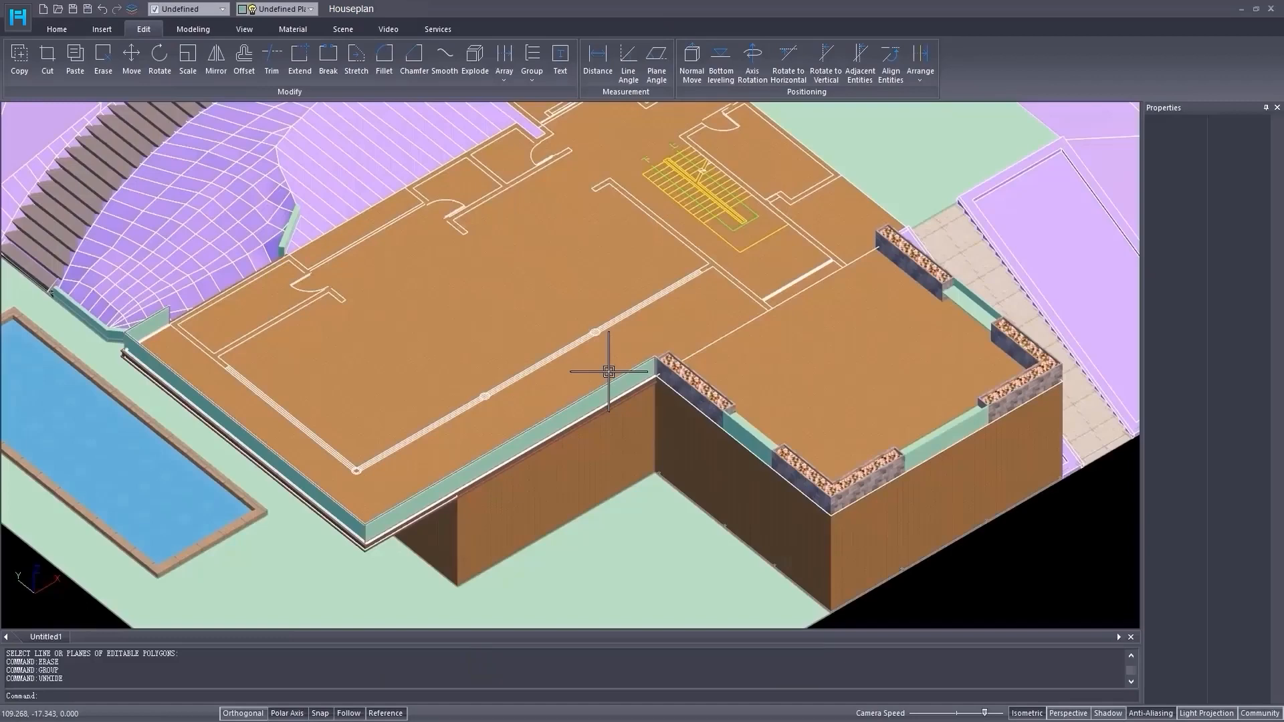
- Select the second-floor floor plan, hide the unselected objects, and switch to the Plane perspective
left_click(580, 342)
right_click(607, 384)
left_click(656, 337)
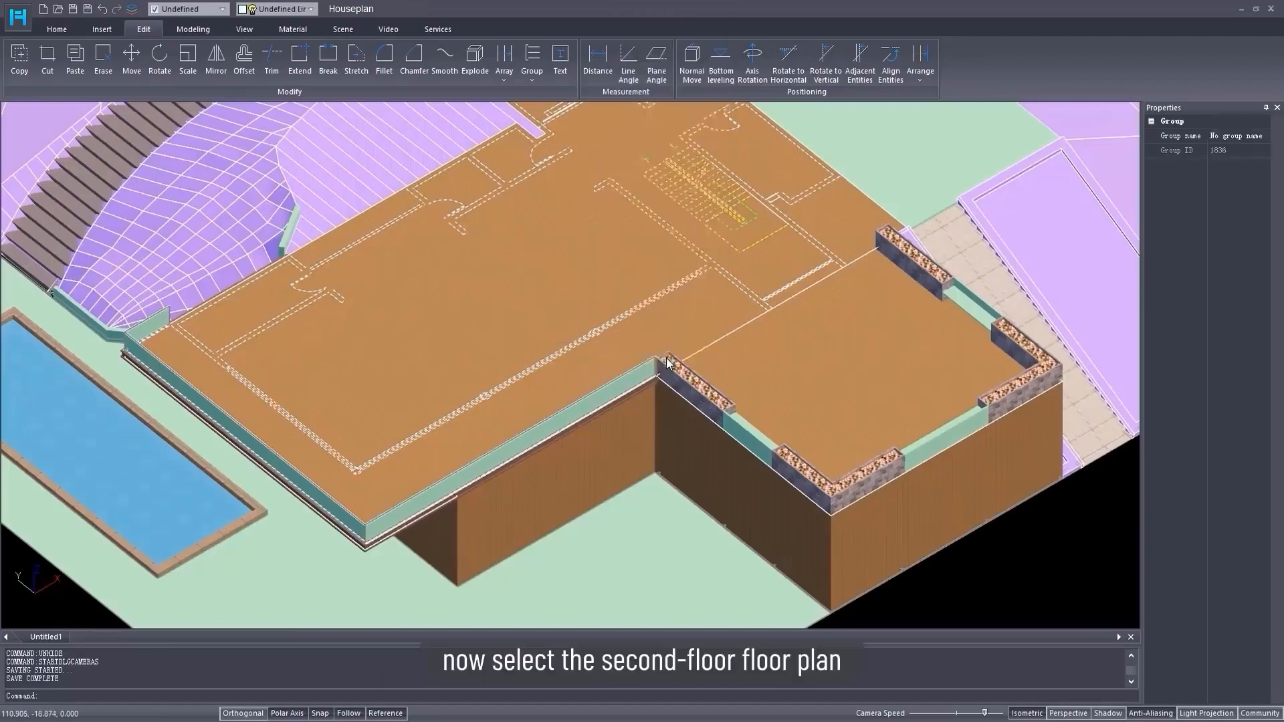
right_click(610, 373)
left_click(693, 109)
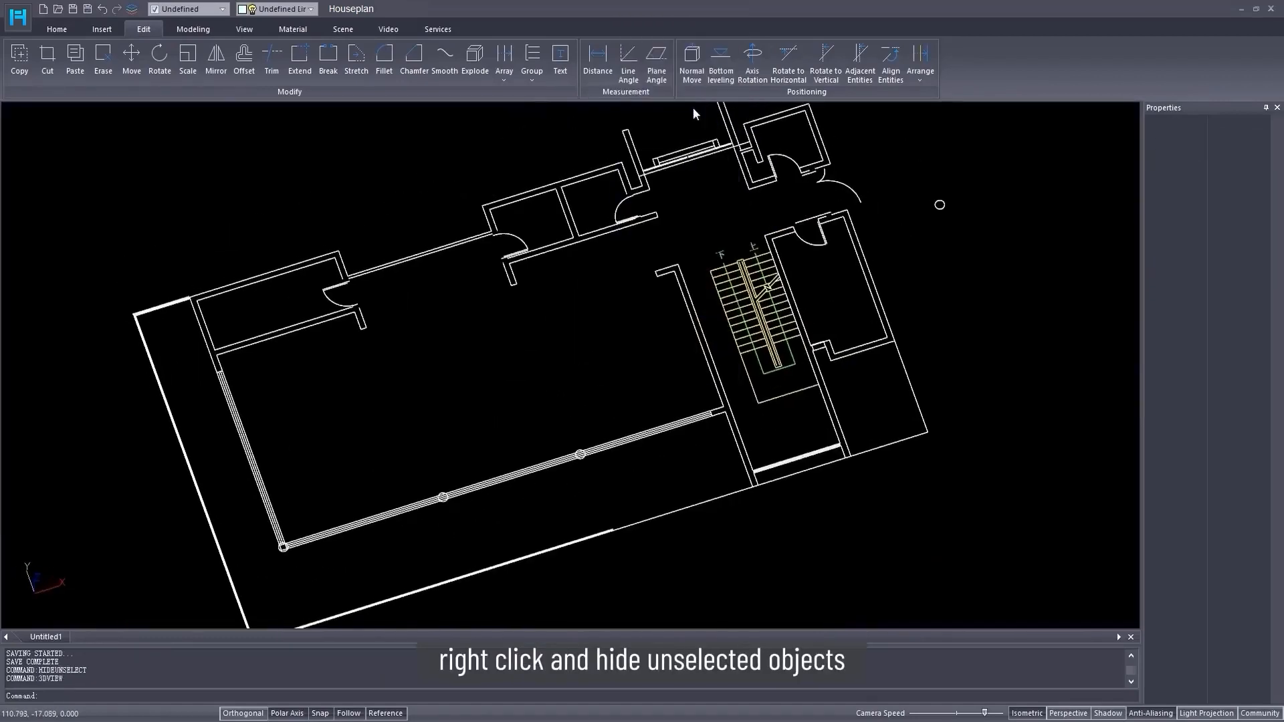
left_click(1043, 177)
scroll(522, 314, "up", 2)
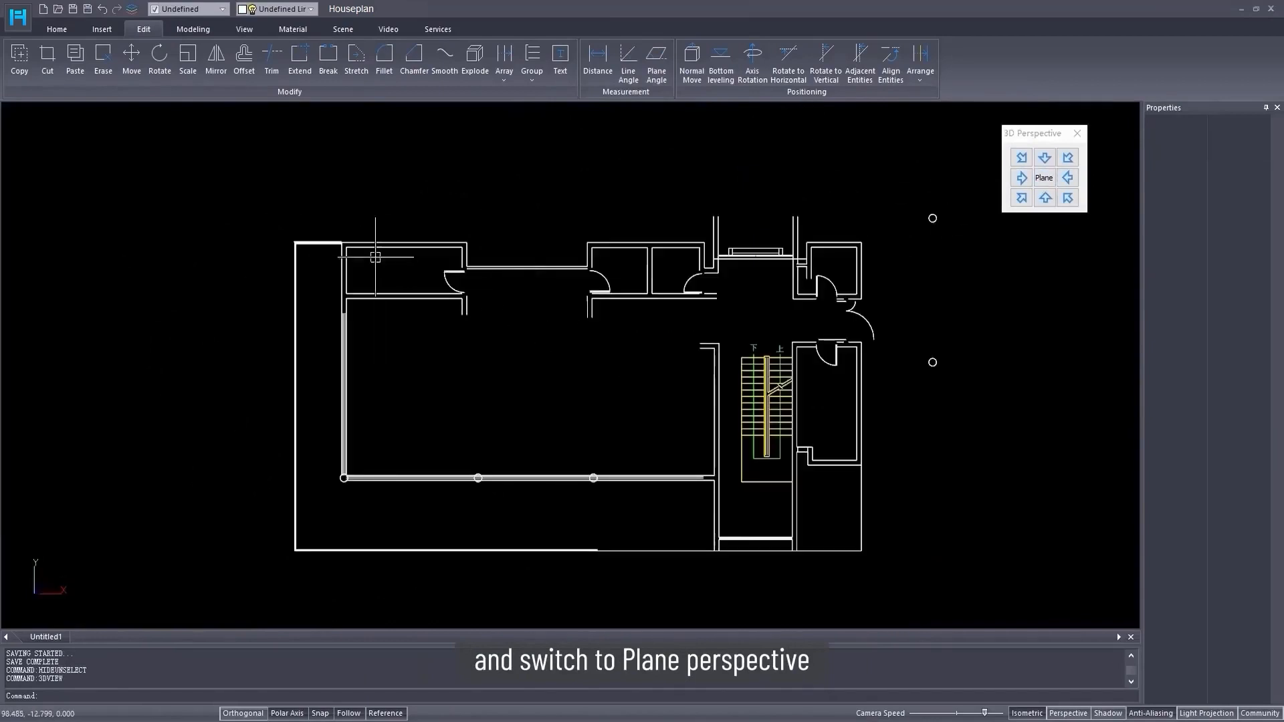
- Start a polygon at the upper-left outer wall corner of the floor plan and turn on orthogonal mode
left_click(57, 29)
left_click(279, 78)
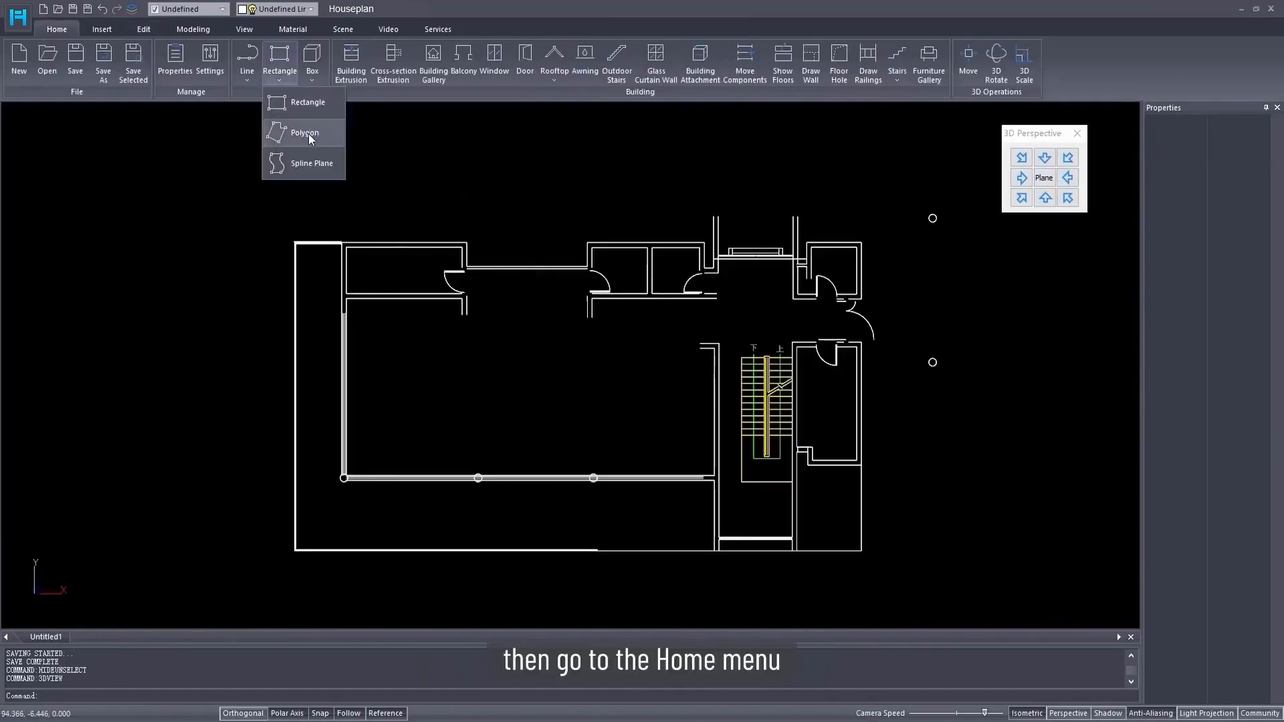
left_click(305, 133)
scroll(360, 209, "up", 7)
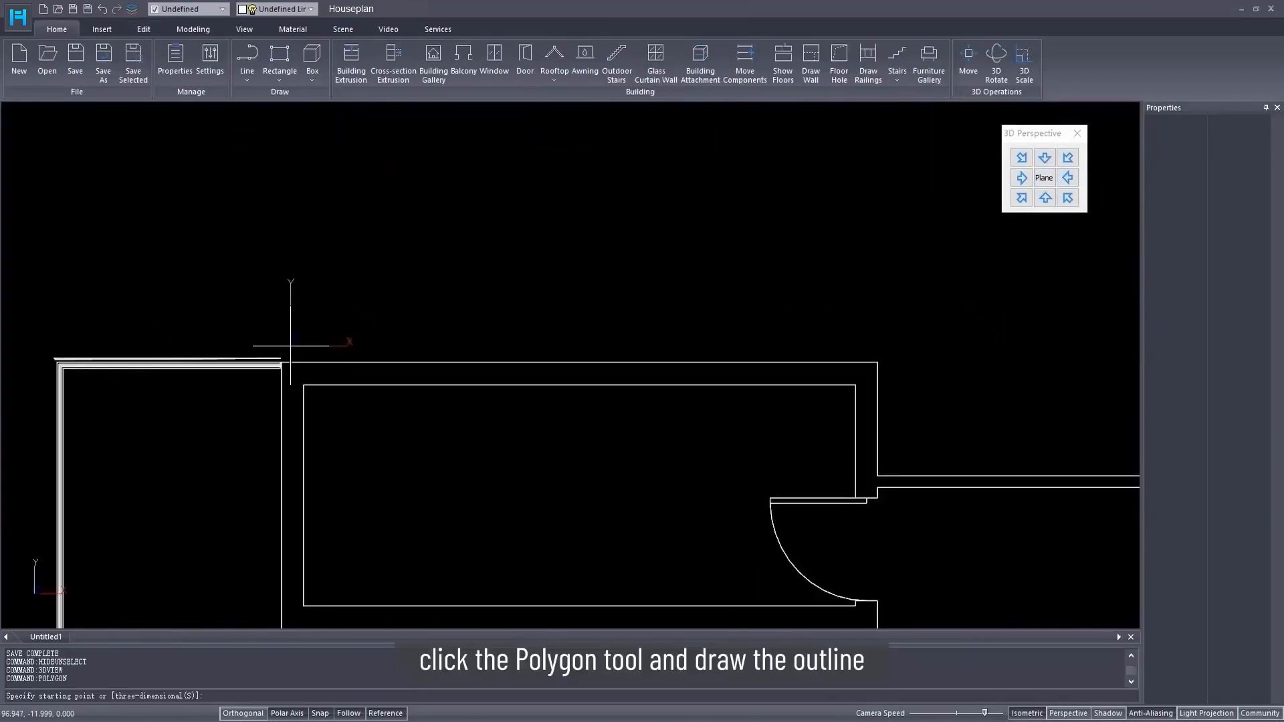
scroll(291, 345, "up", 2)
left_click(269, 381)
scroll(401, 382, "down", 2)
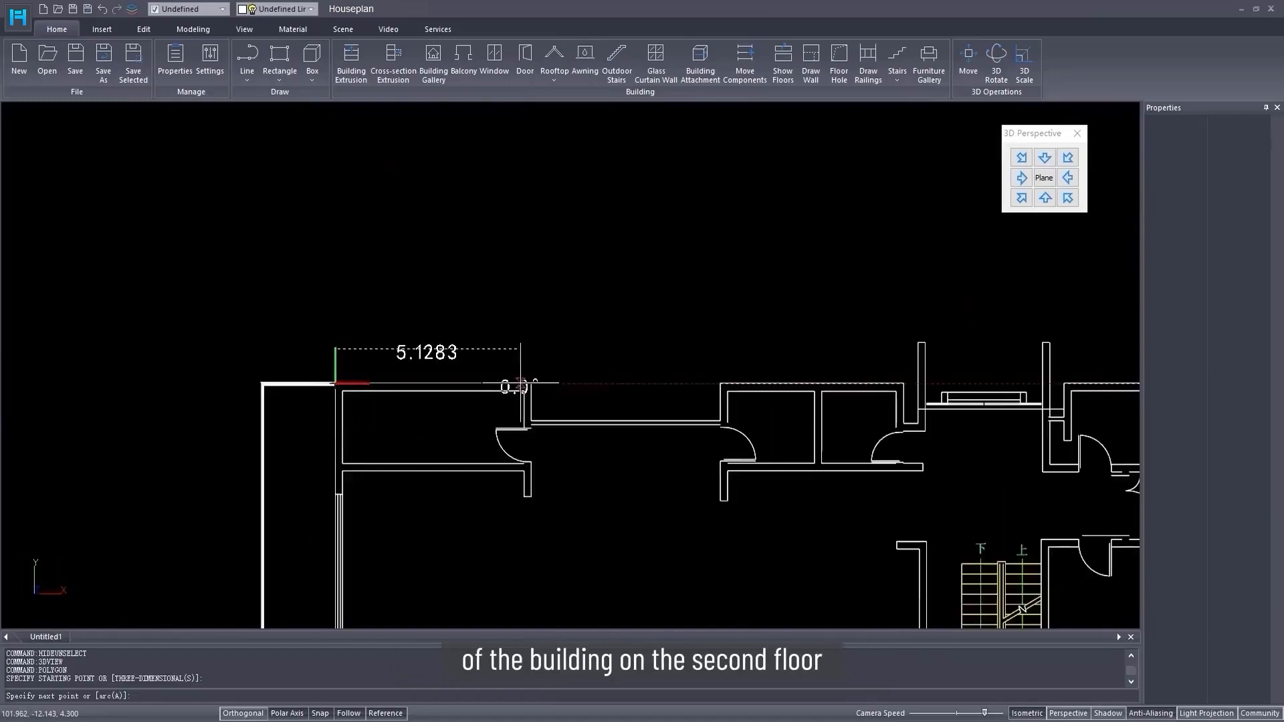
scroll(520, 386, "up", 4)
key("F8")
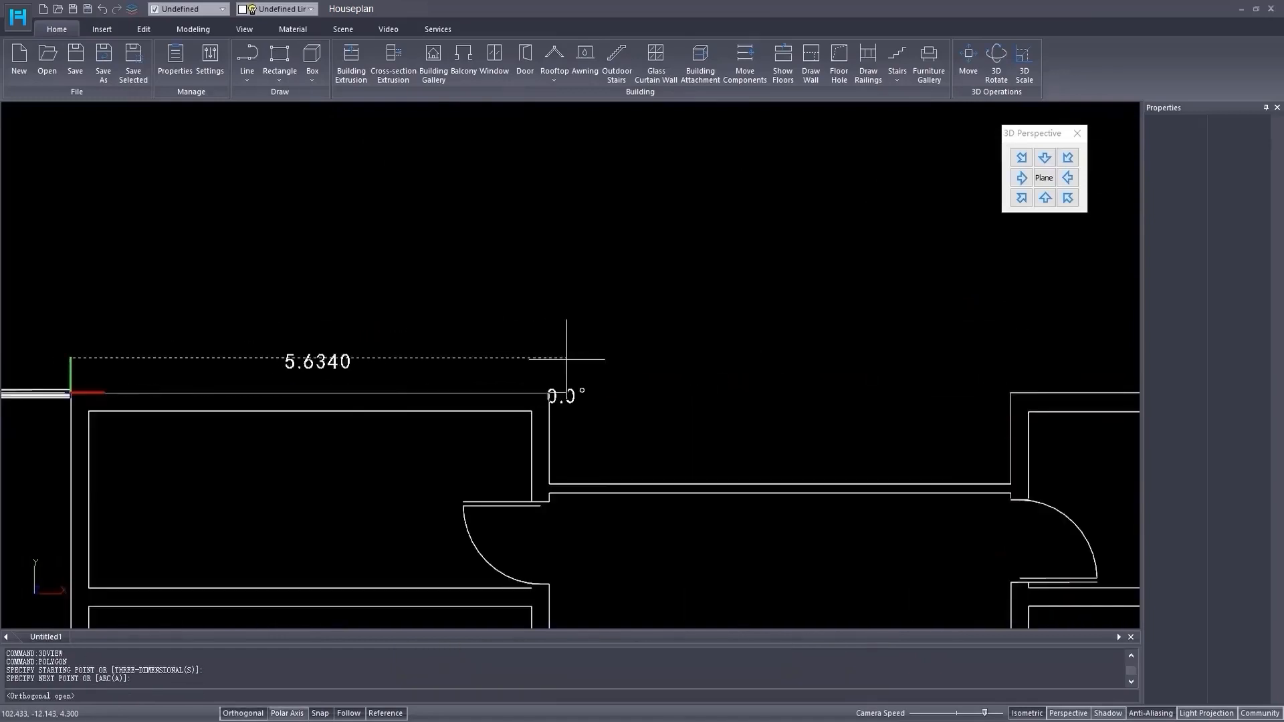
- Trace the outline past the upper-left room and along the recessed wall to the next room's upper corner
left_click(549, 394)
left_click(549, 483)
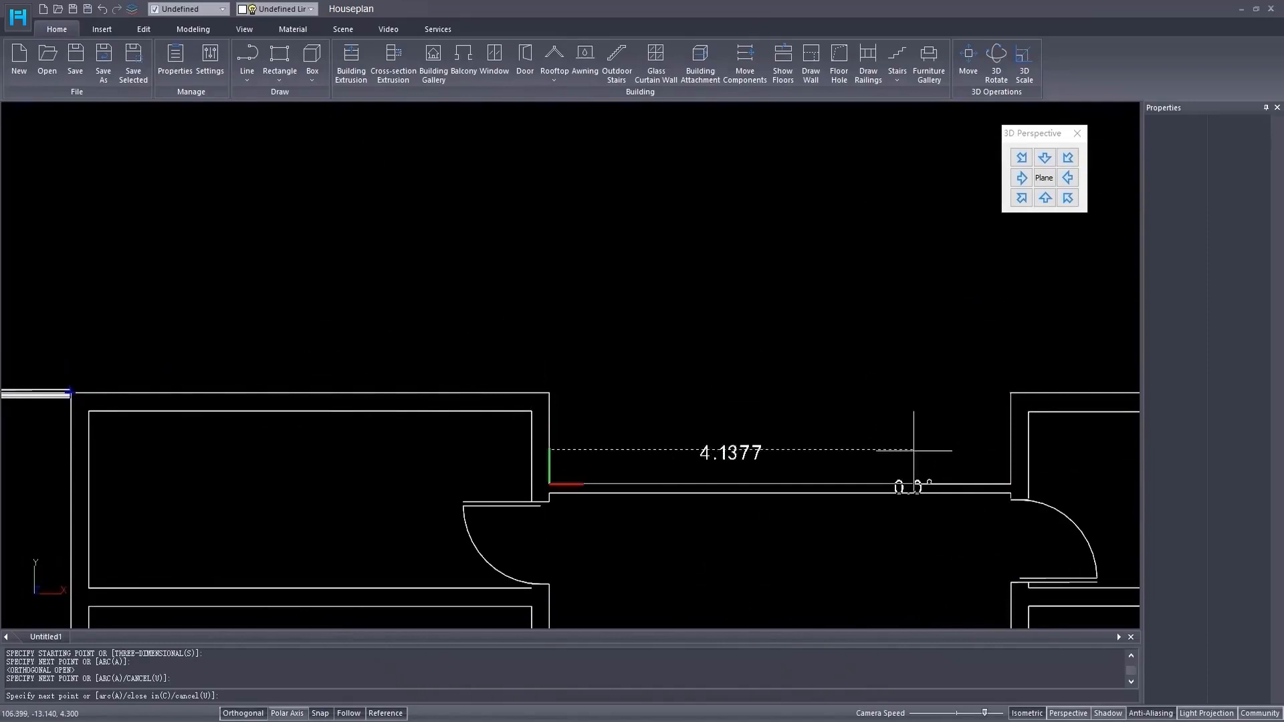
left_click(1011, 484)
left_click(1010, 392)
scroll(1010, 392, "down", 4)
middle_click_drag(877, 418, 394, 213)
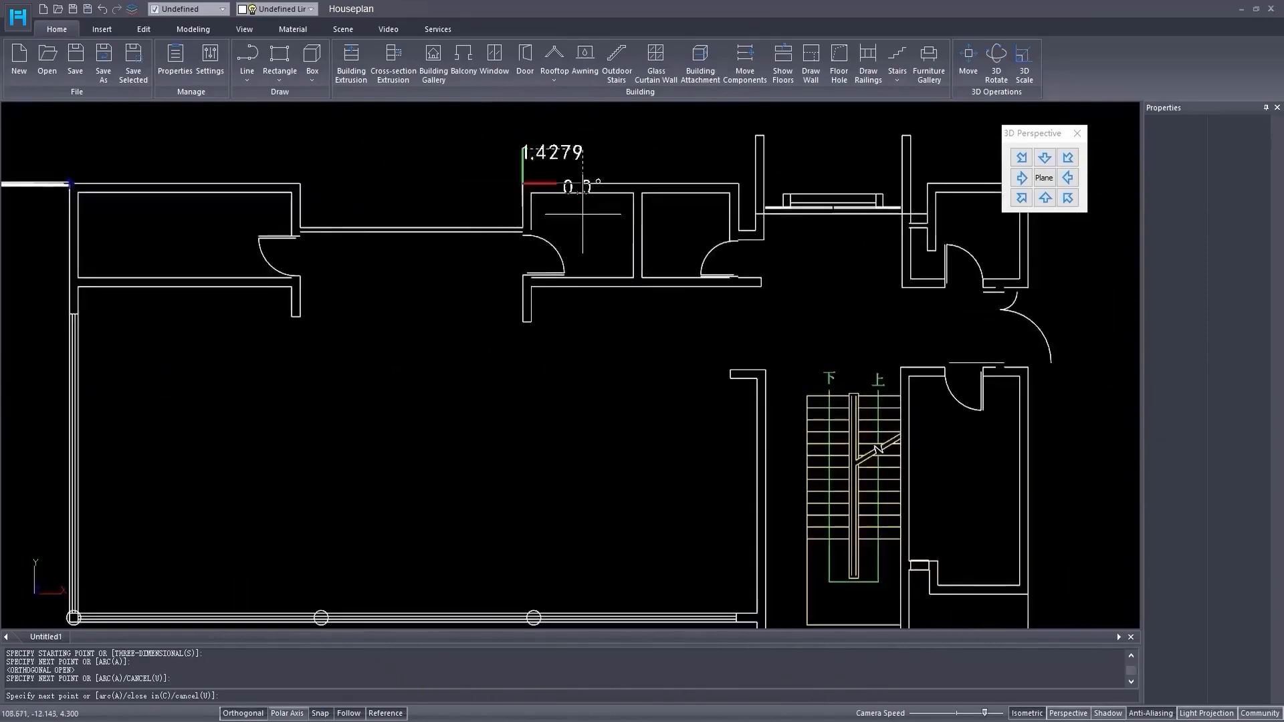
- Continue the outline past the two small upper rooms and around the wall stub beside the window above the stairs
middle_click_drag(748, 177, 590, 210)
left_click(581, 217)
left_click(581, 263)
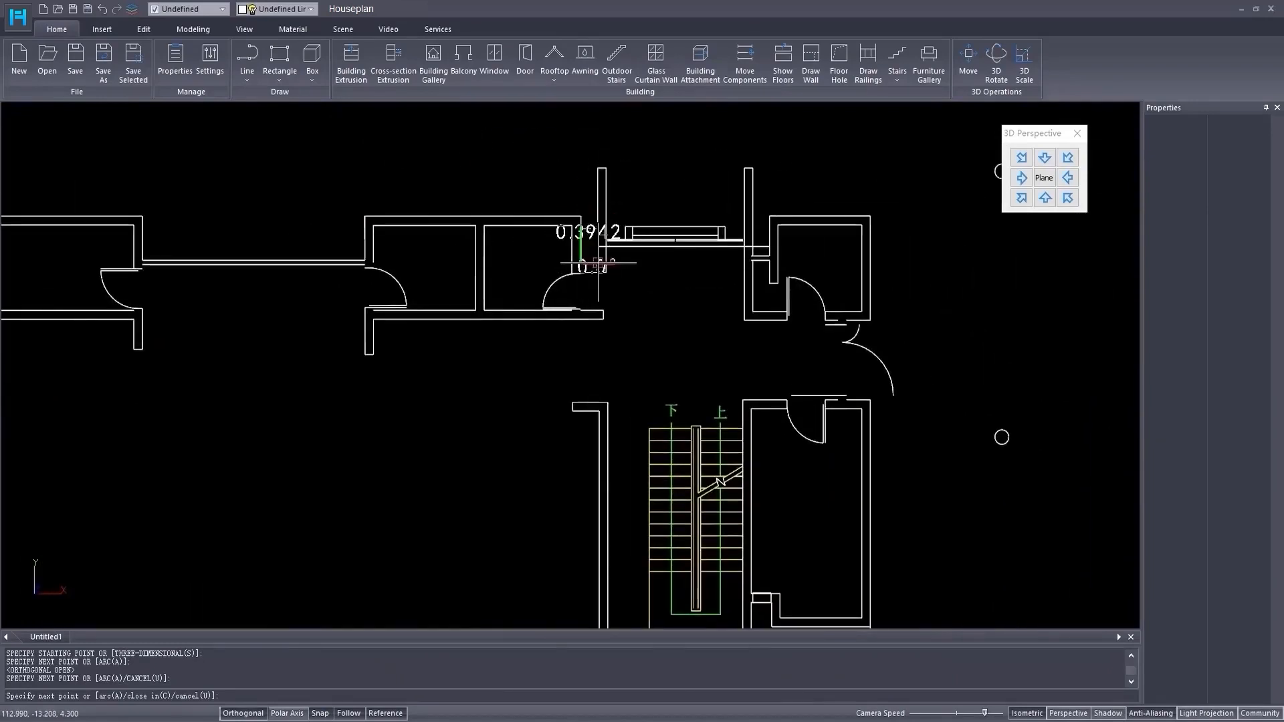
left_click(597, 263)
left_click(597, 167)
left_click(606, 167)
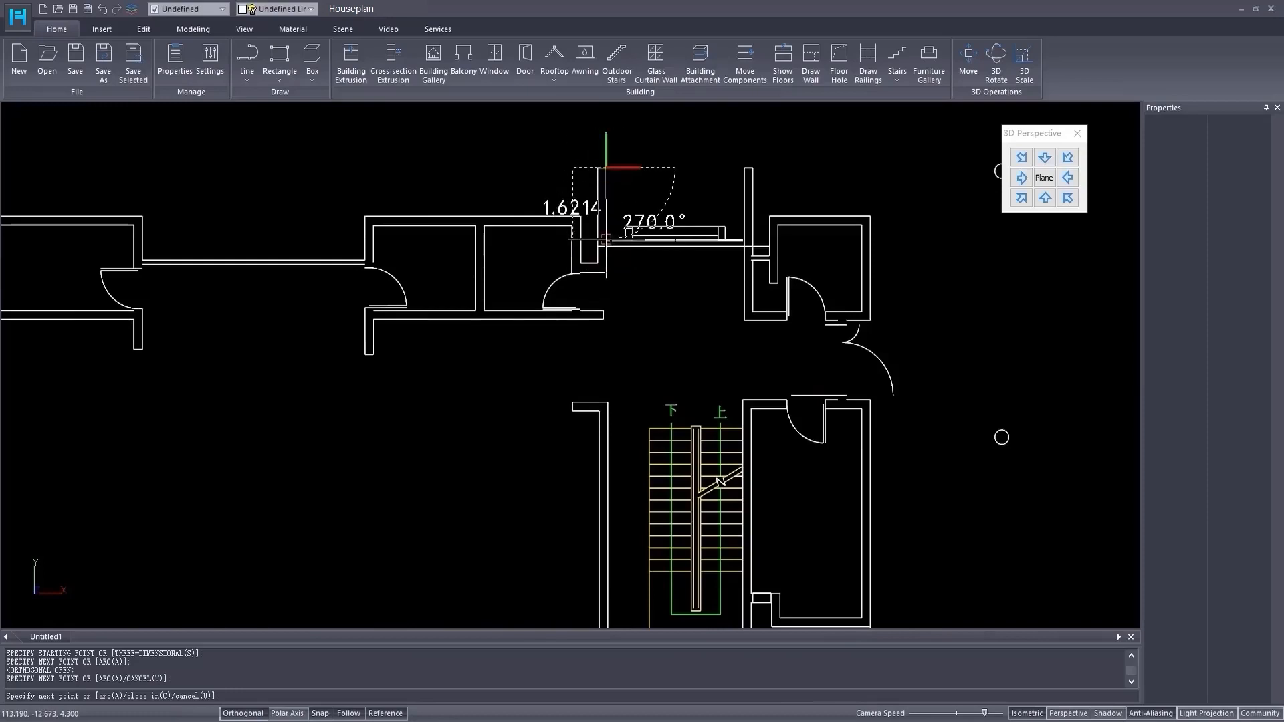
left_click(606, 238)
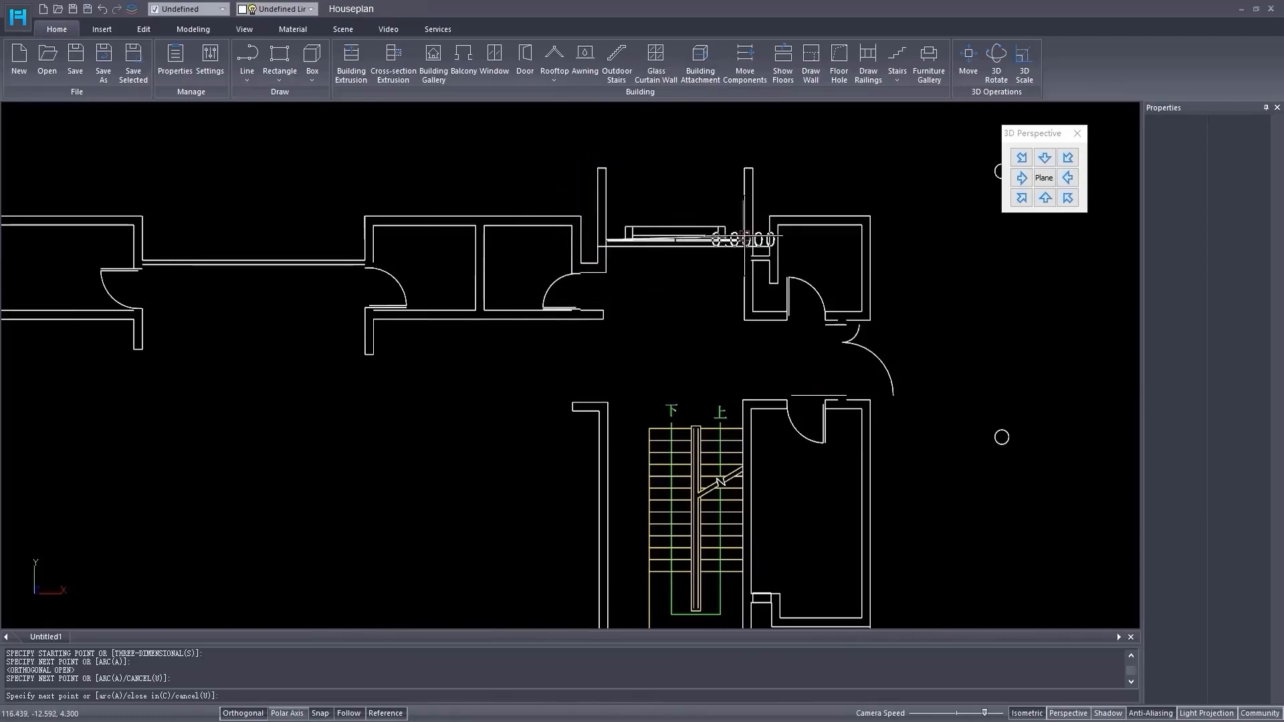
- Trace the outline across the window, around the second wall stub, and along the upper-right room's outer wall
left_click(745, 237)
left_click(744, 167)
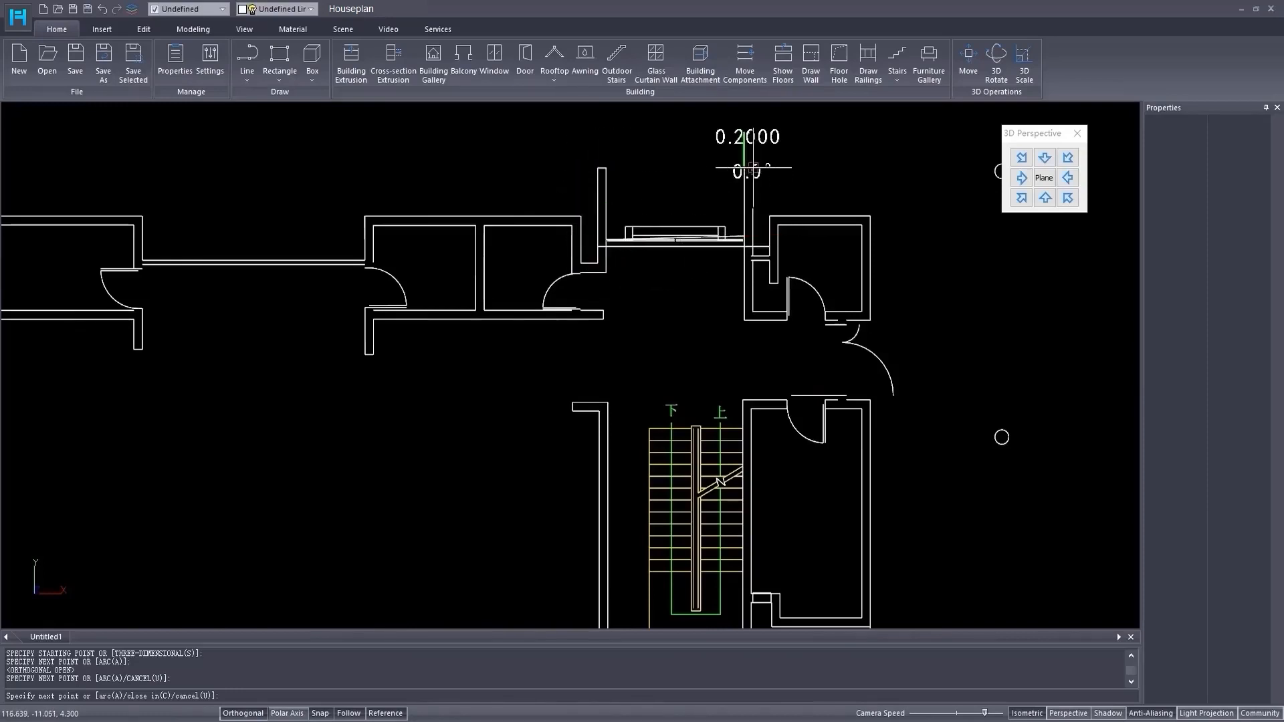
left_click(749, 256)
left_click(769, 256)
left_click(768, 216)
left_click(869, 216)
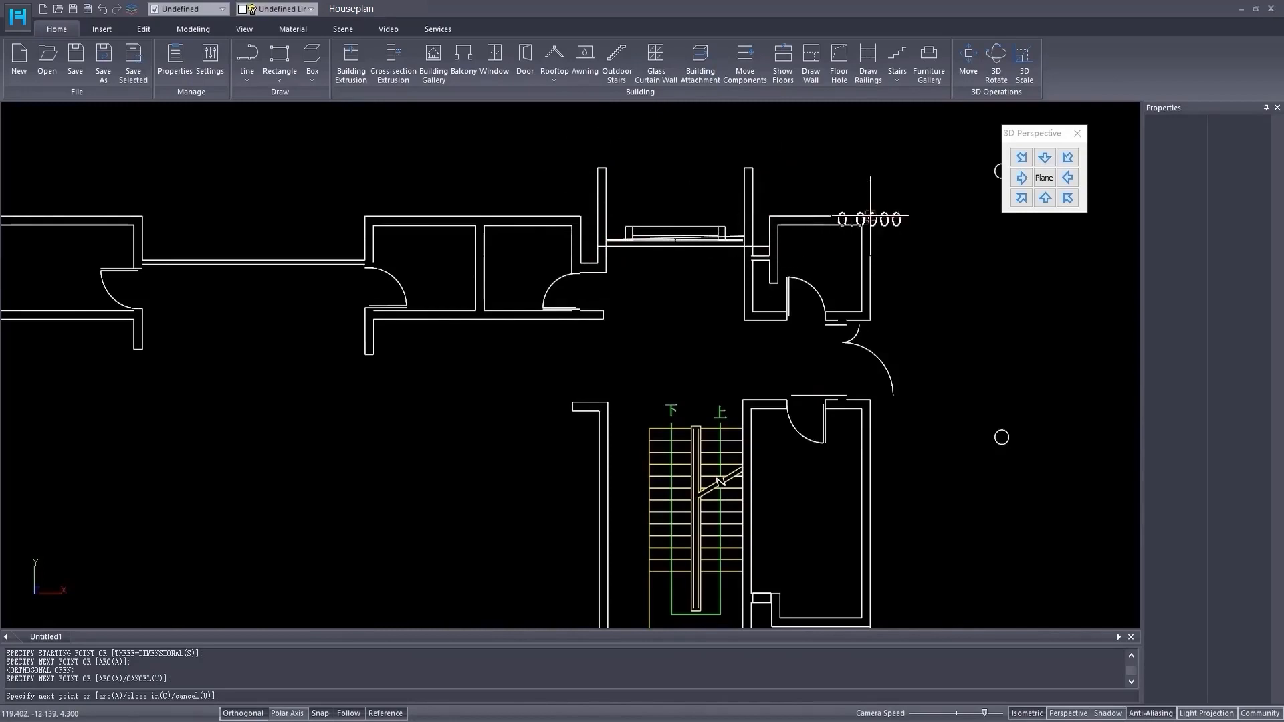
- Trace the outline down the right side past the entrance door, around the lower walls, and close the polygon
left_click(869, 319)
left_click(847, 319)
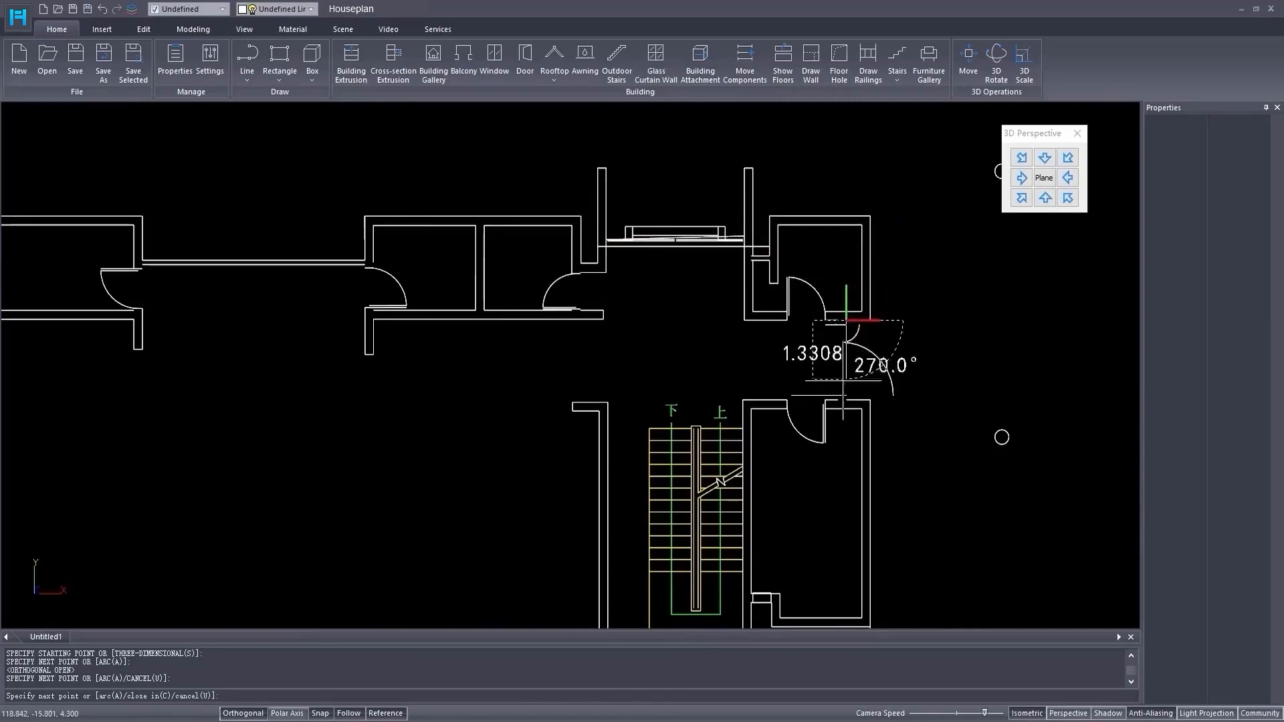
scroll(847, 399, "down", 4)
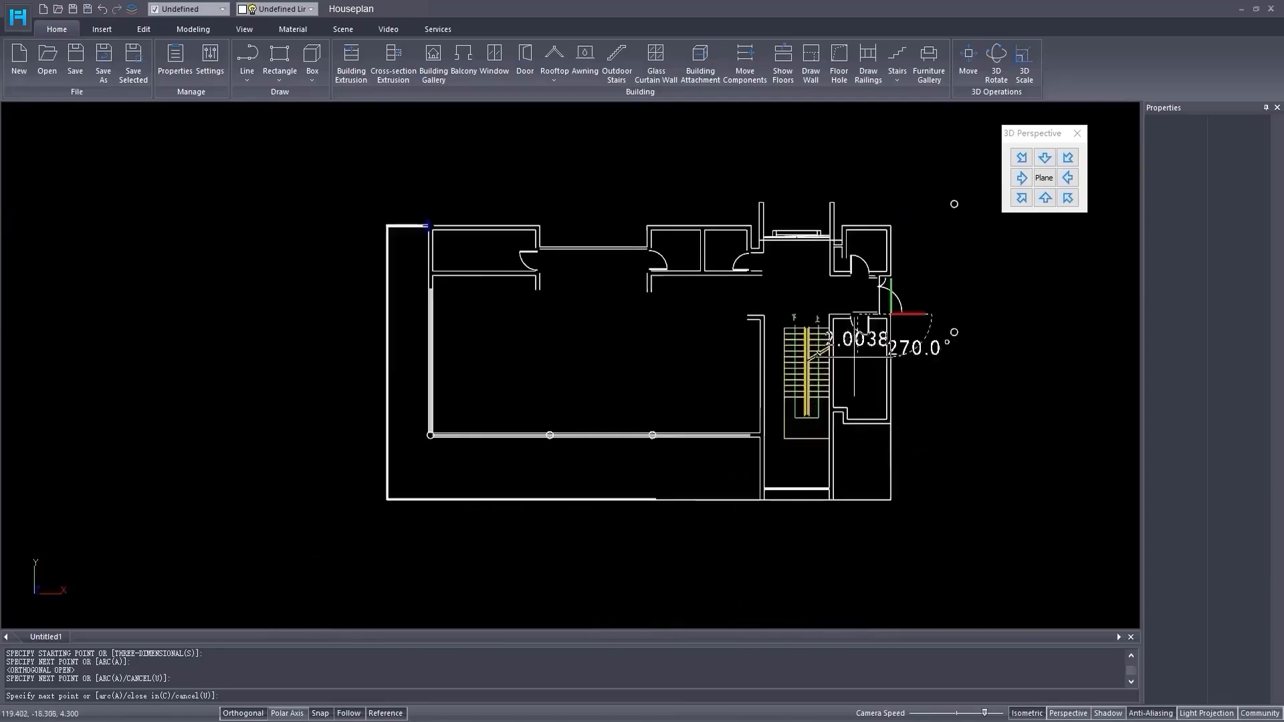
scroll(871, 398, "up", 3)
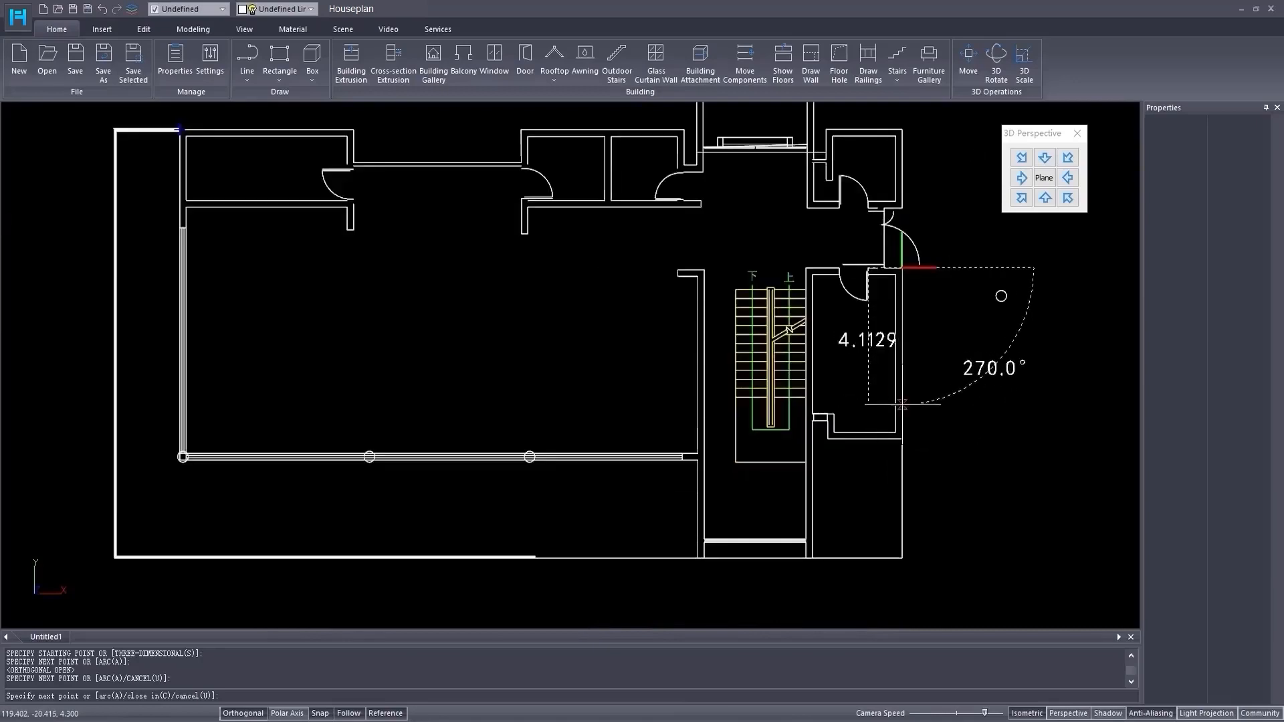
left_click(901, 438)
left_click(828, 439)
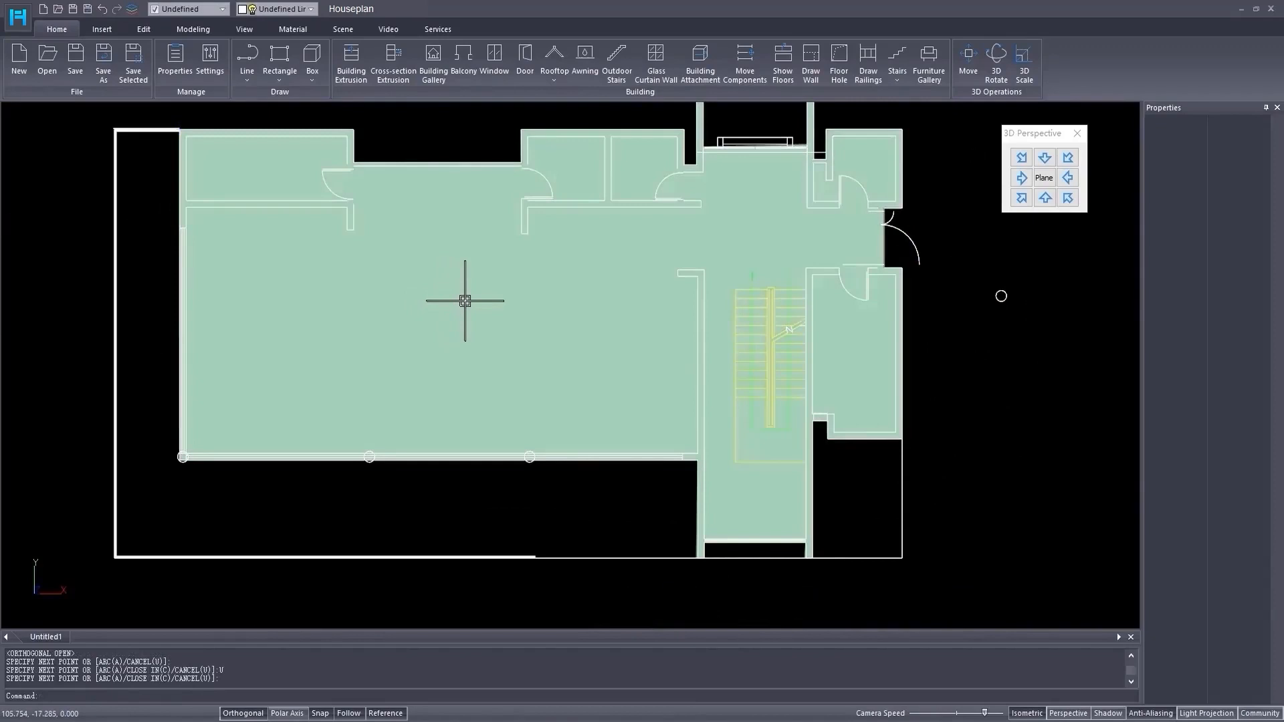
- Extrude the outline plane into a building with Building Extrusion and delete the crenelated parapet on top
middle_click_drag(465, 300, 616, 297)
middle_click_drag(573, 370, 552, 397)
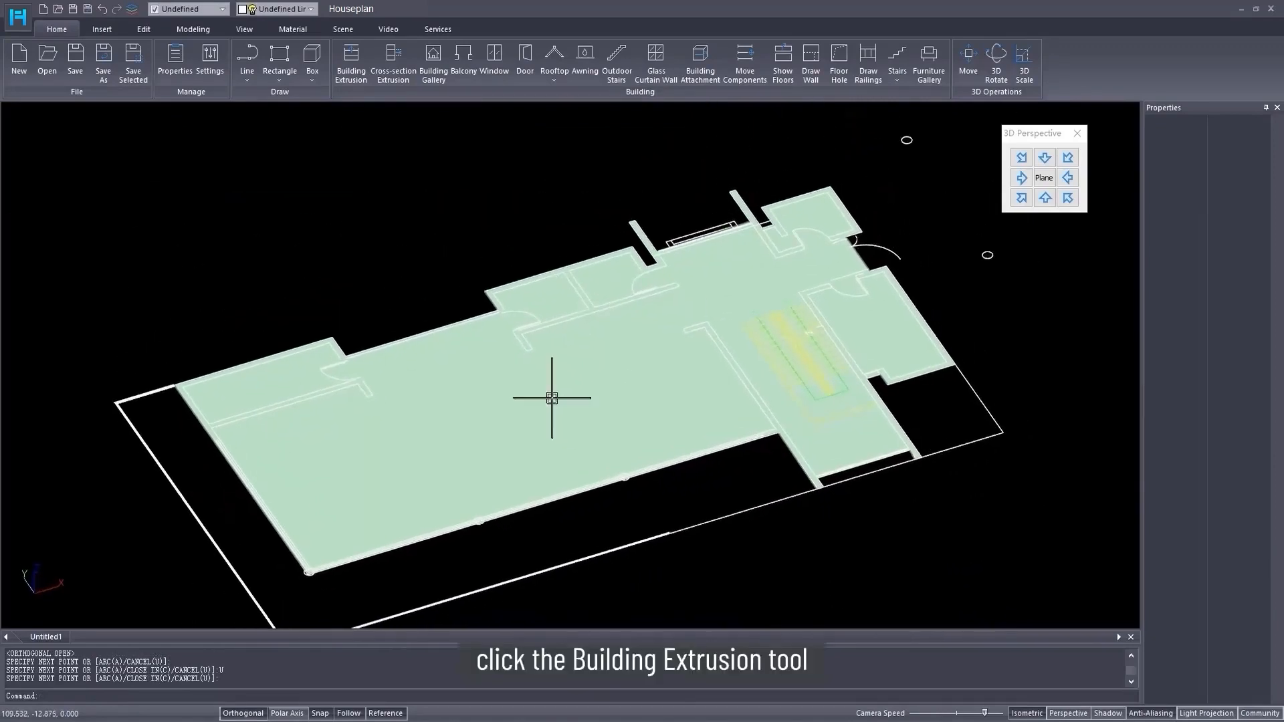
left_click(505, 376)
left_click(351, 60)
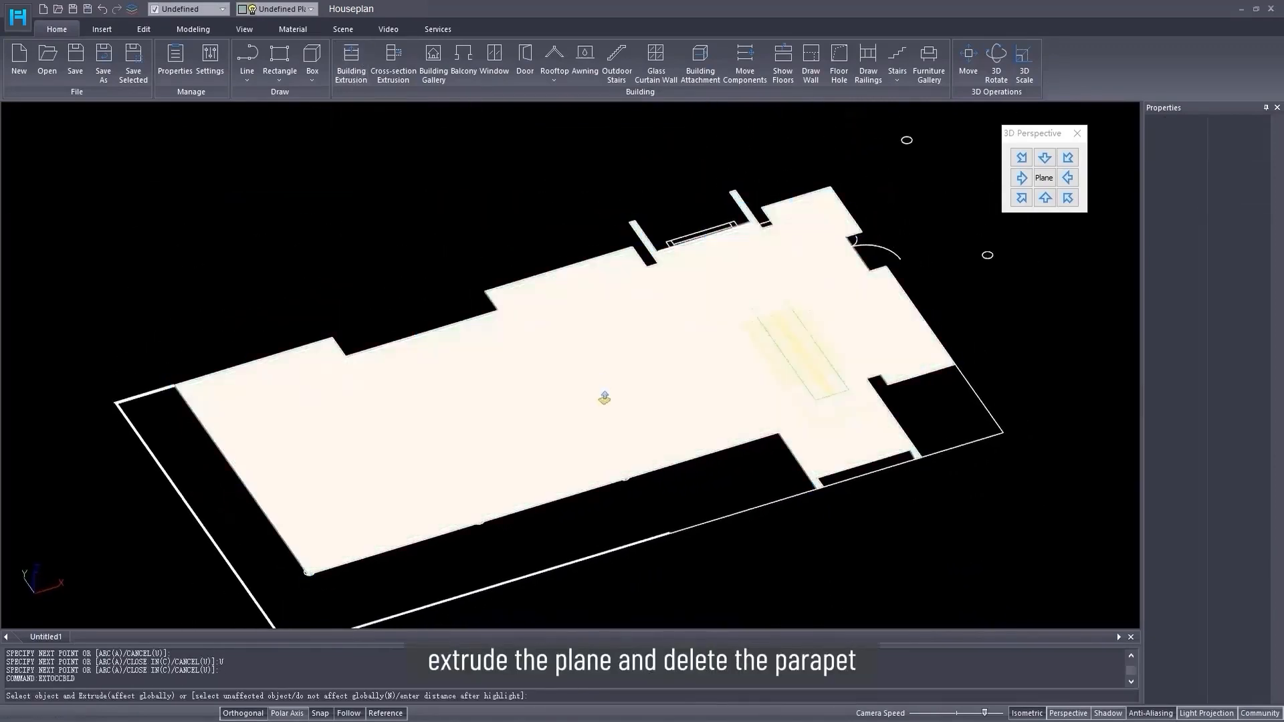
left_click(626, 301)
left_click(665, 278)
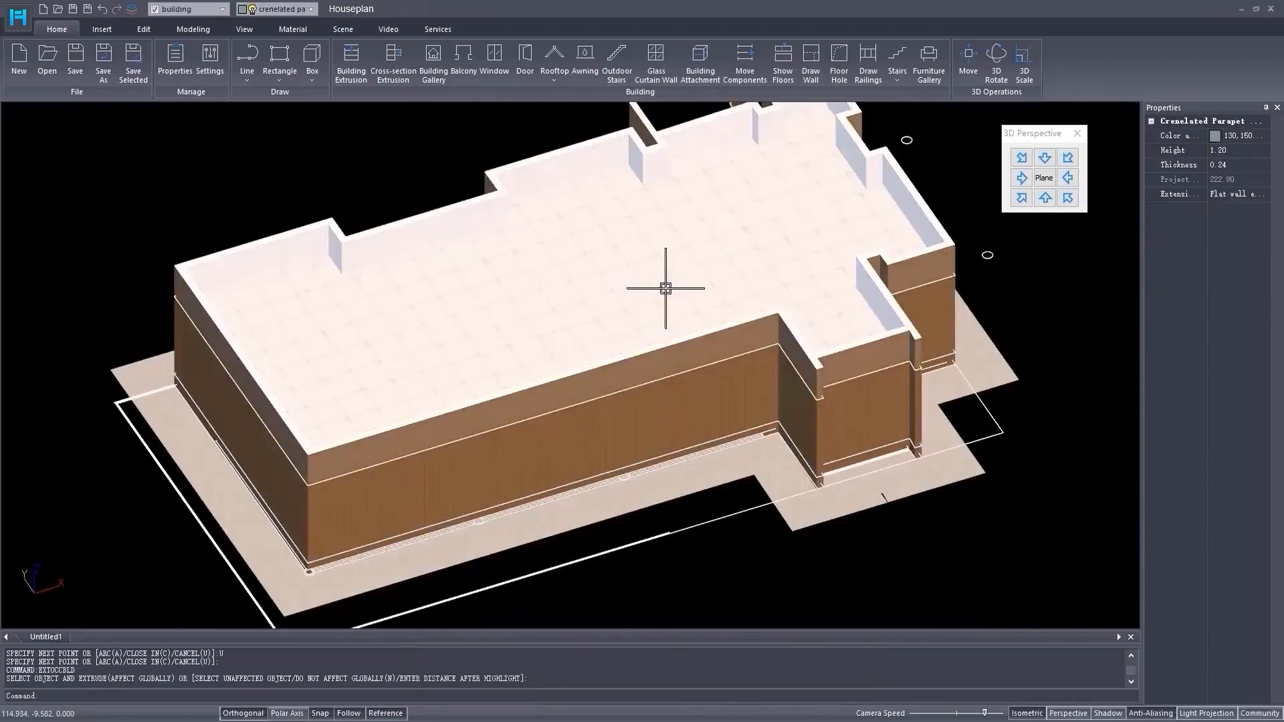
key("Delete")
- Set the second-floor building's Apron to No and its Floor properties value to 3.60
left_click(784, 406)
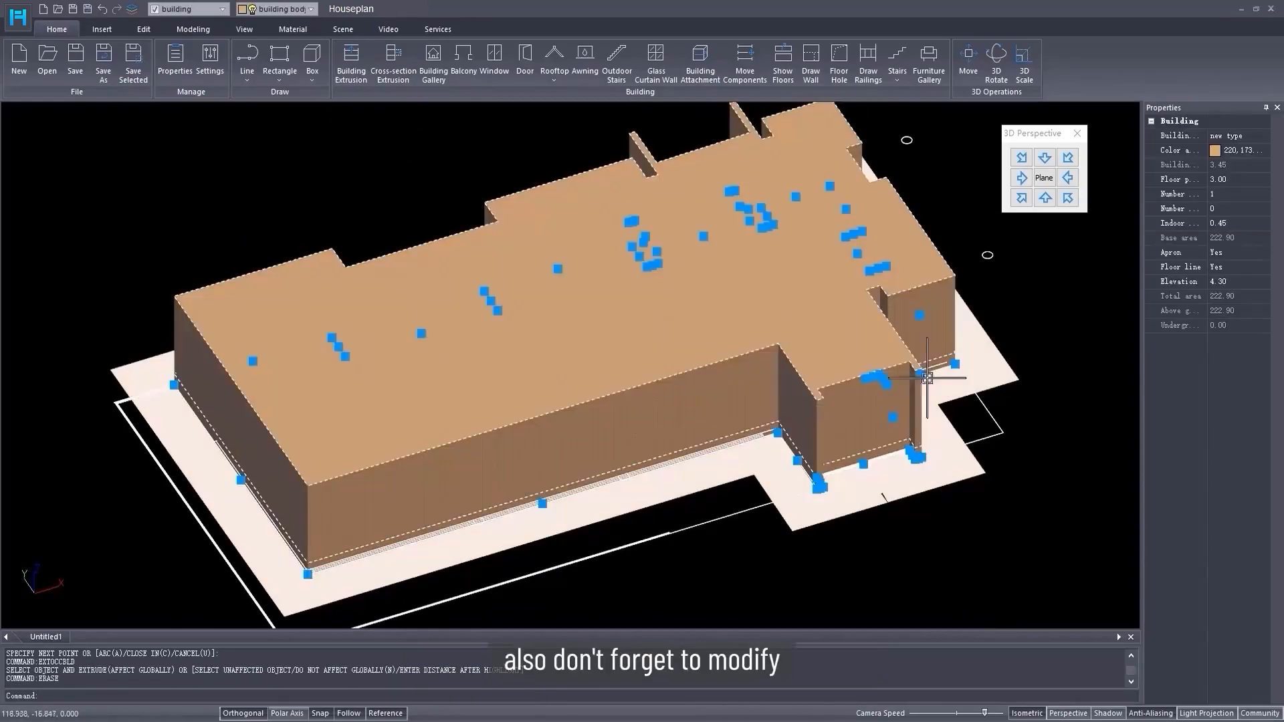
double_click(1190, 255)
left_click_drag(1218, 180, 1243, 180)
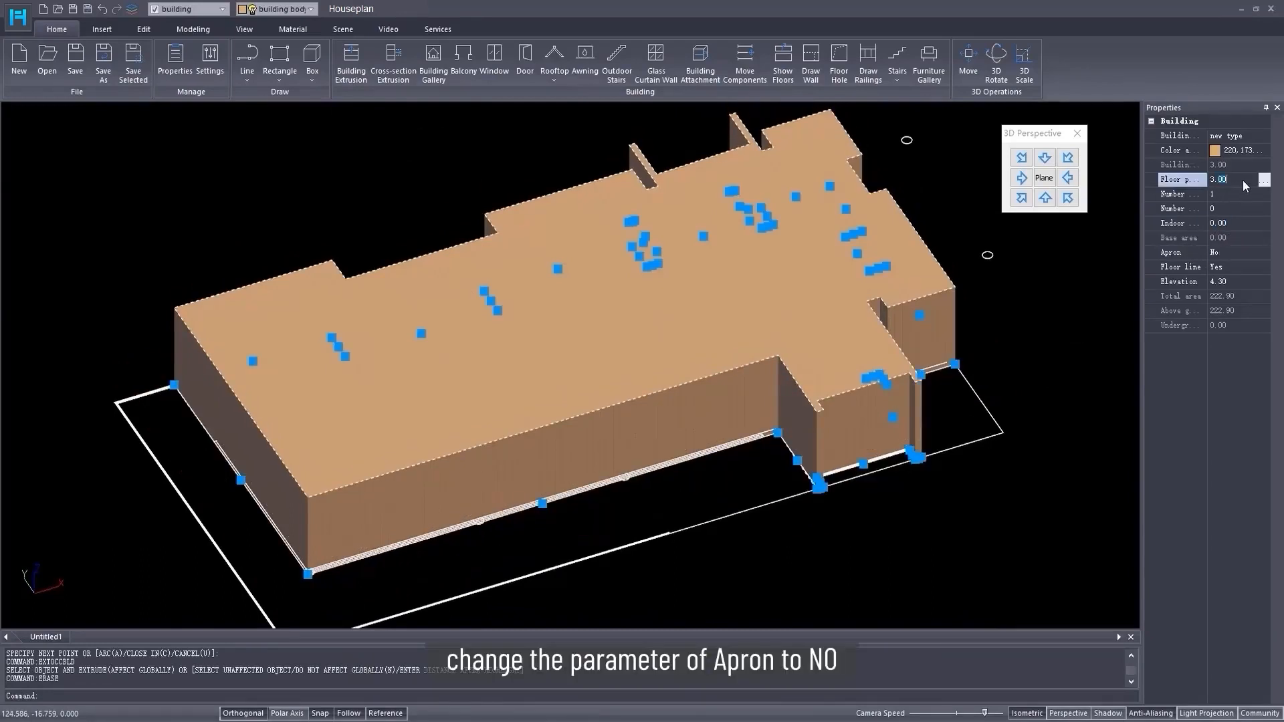
key("Return")
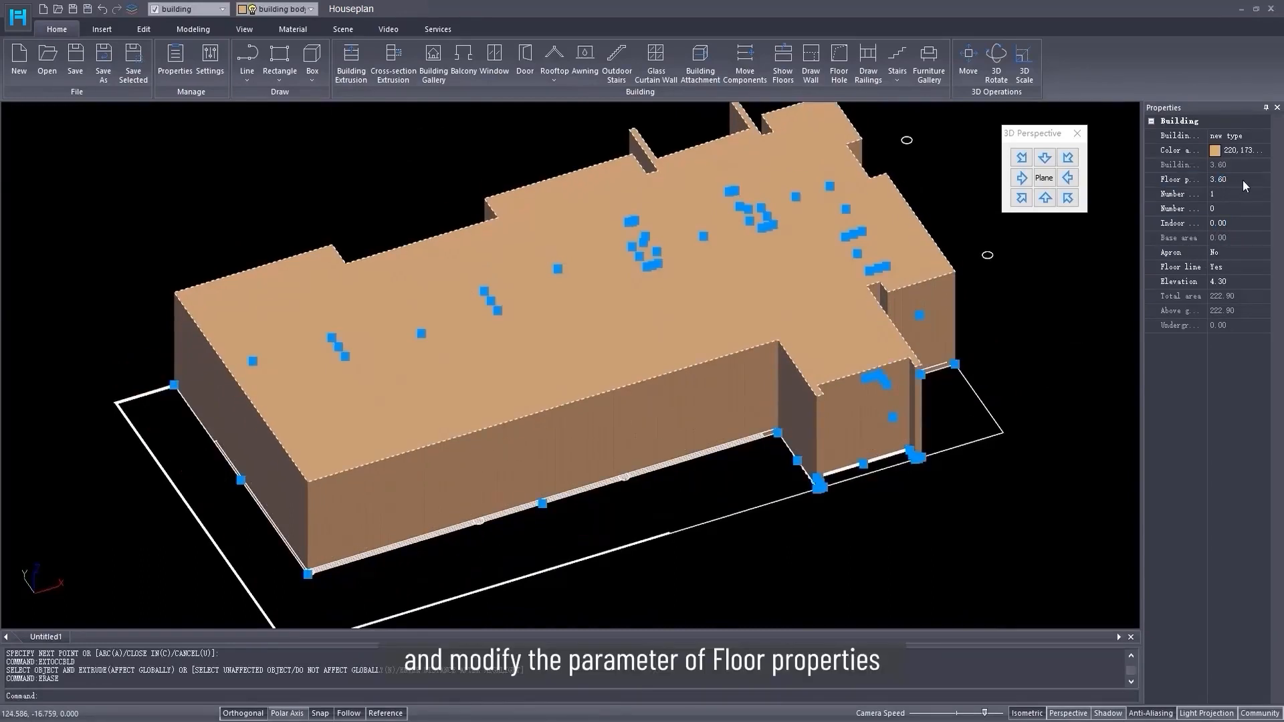
key("Escape")
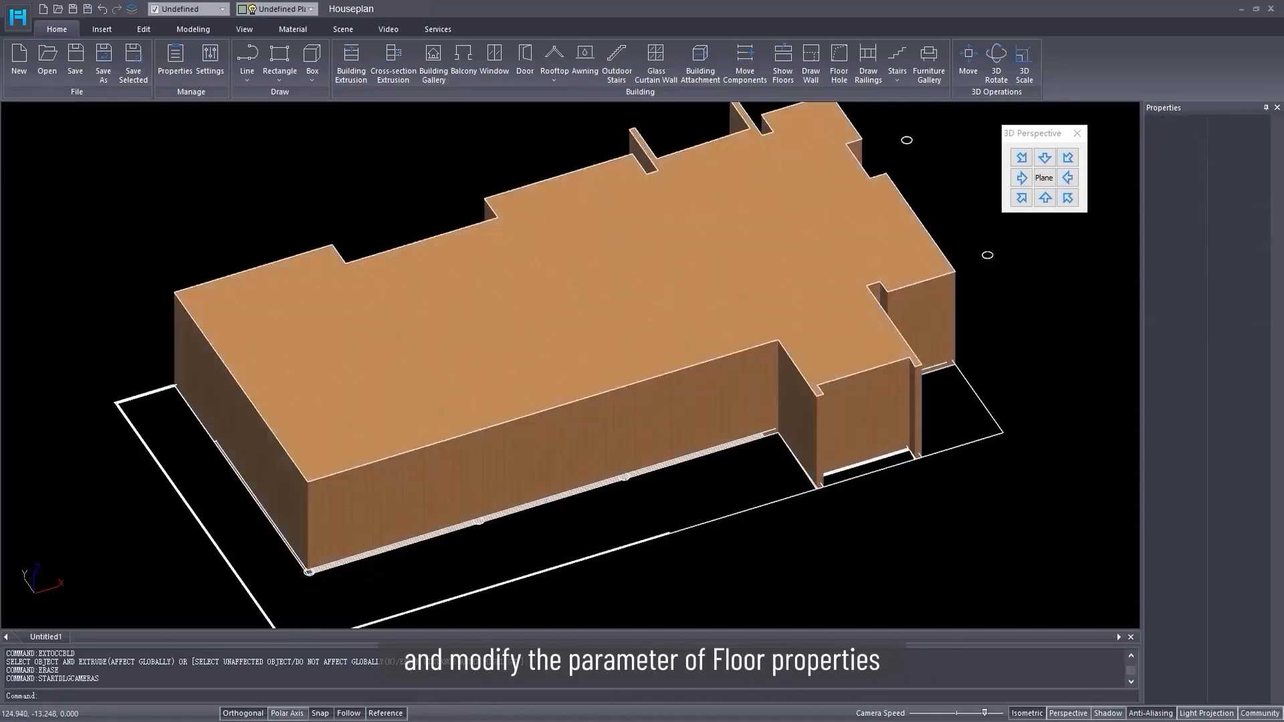
- Close the 3D Perspective dialog and unhide the rest of the villa model around the second floor
left_click(1076, 133)
scroll(688, 354, "down", 3)
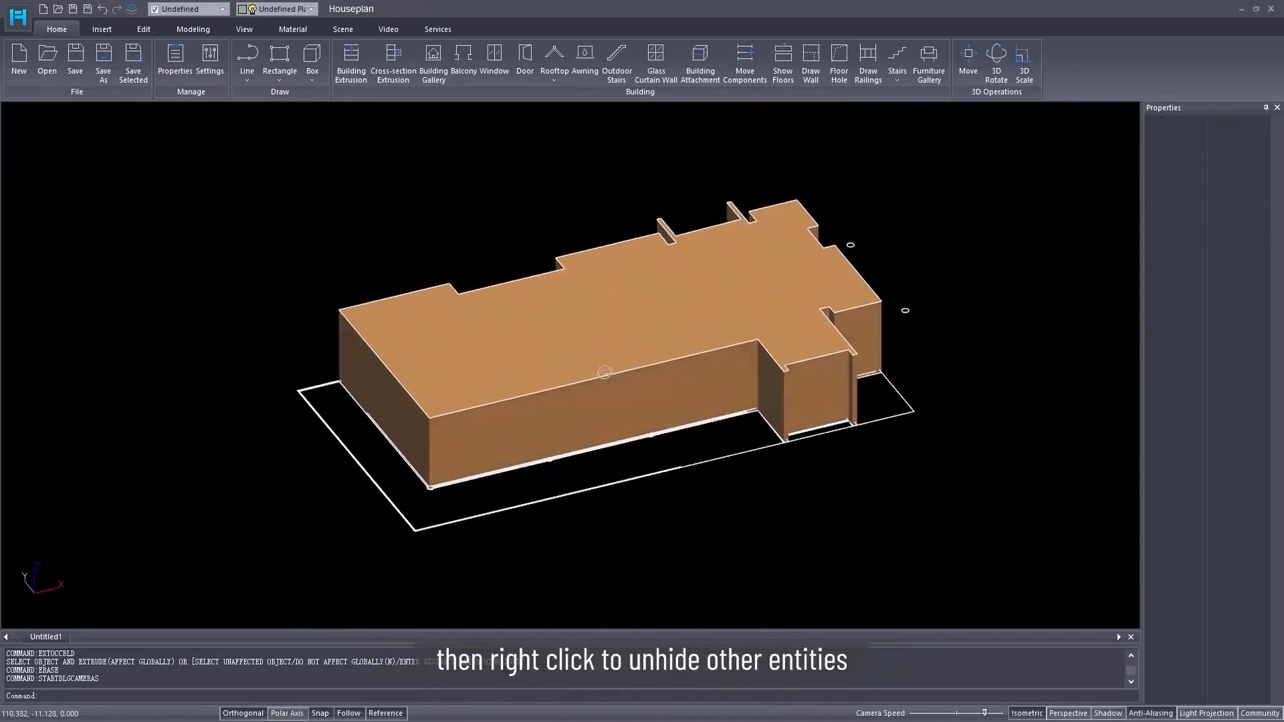
right_click(658, 380)
left_click(693, 374)
scroll(663, 401, "up", 1)
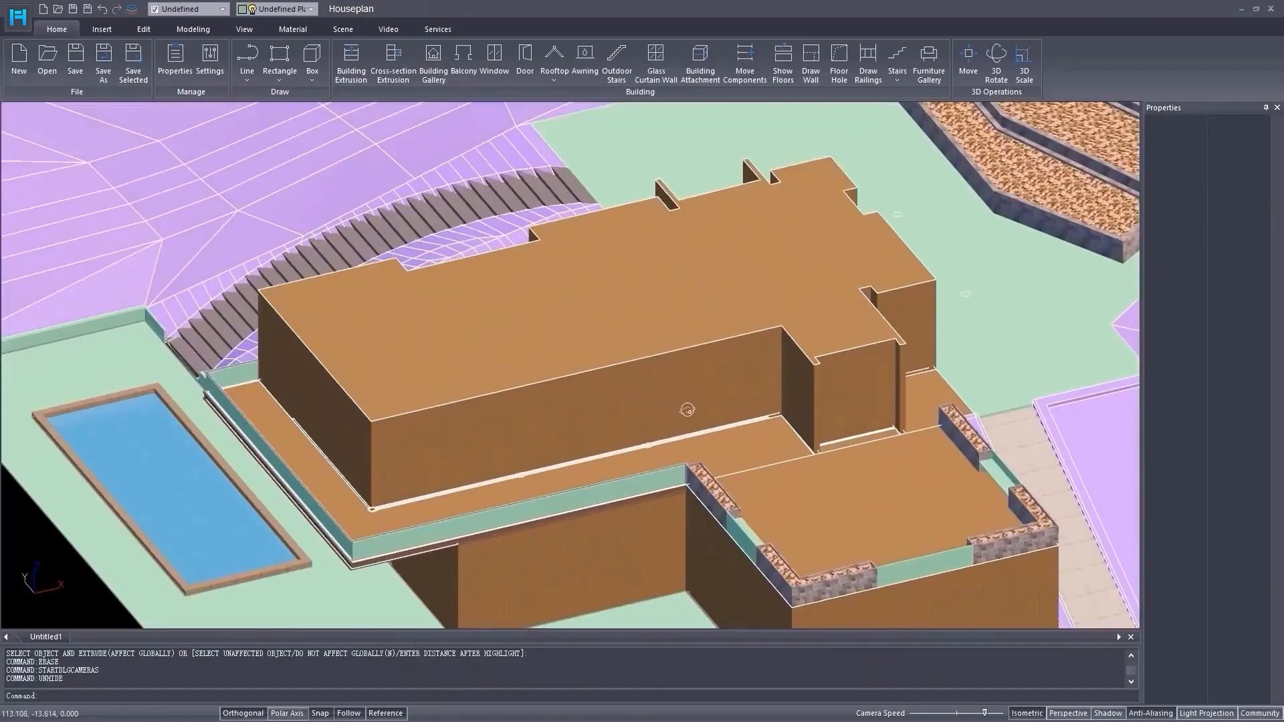
middle_click_drag(675, 397, 630, 420)
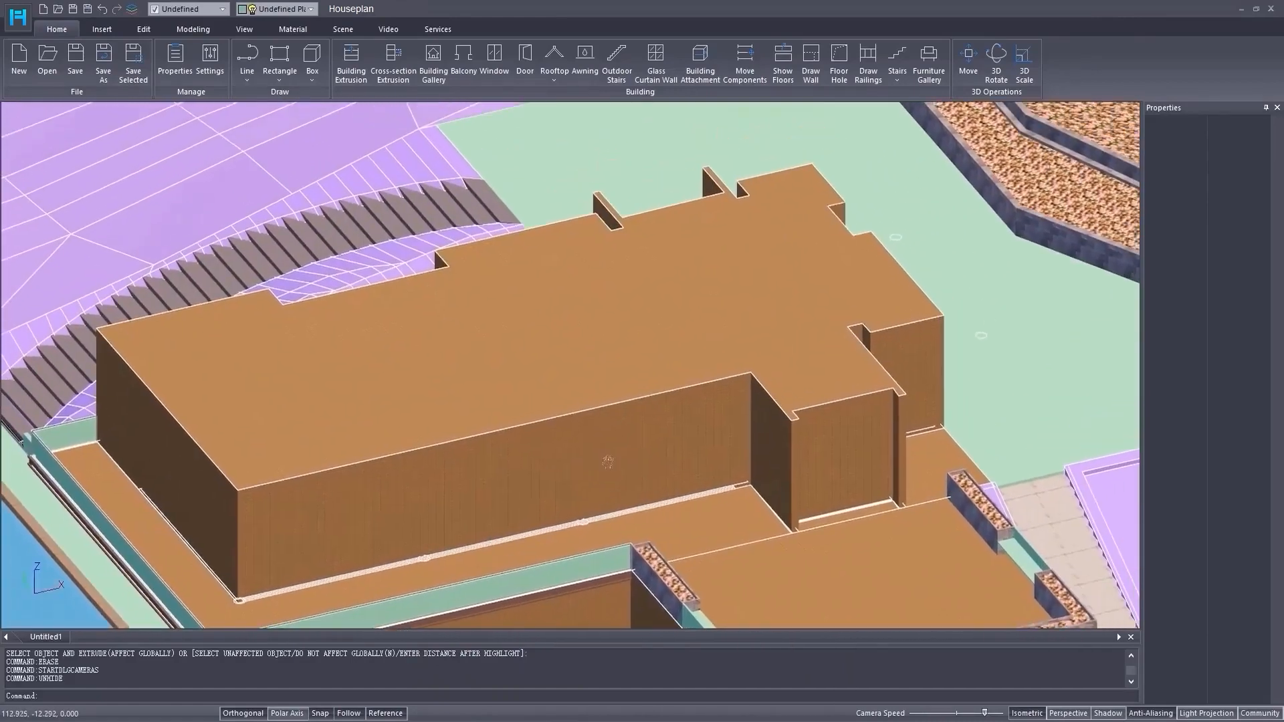
- Set up flat window style 14, height 3.58, windowsill height 0.01, and start it at offset 0 from the reference line on the long front wall
left_click(503, 57)
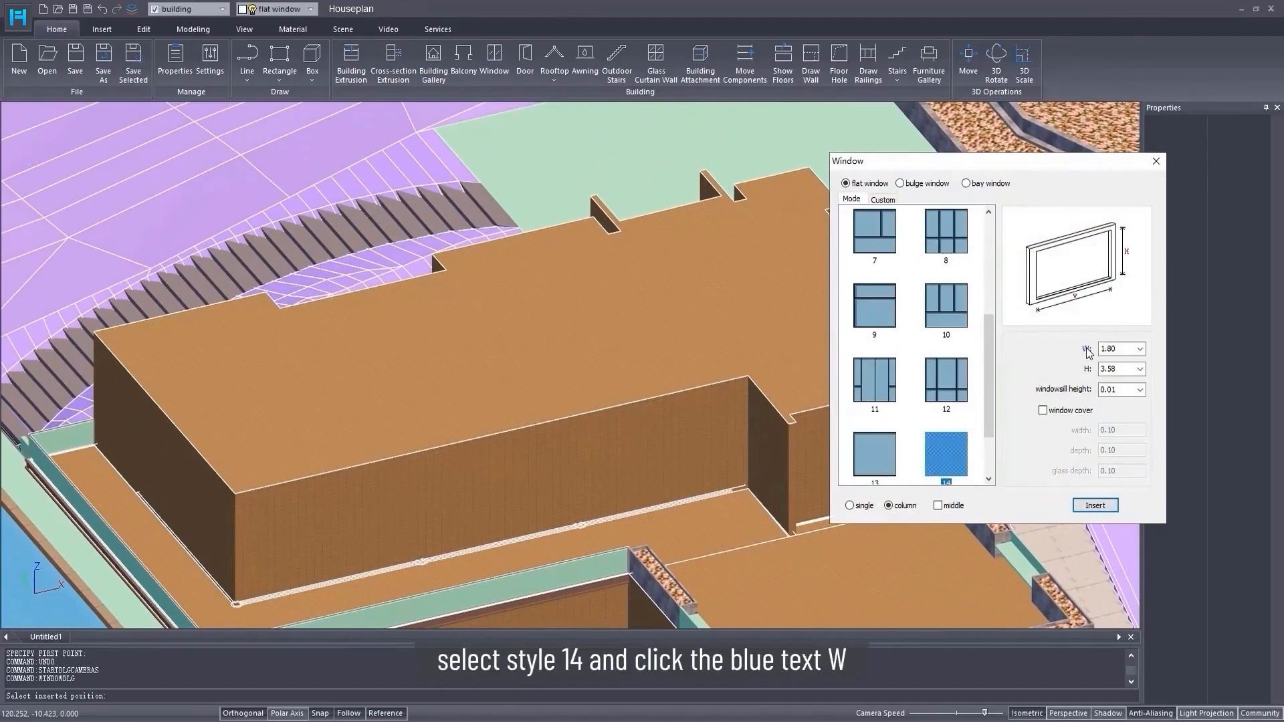
left_click(1087, 350)
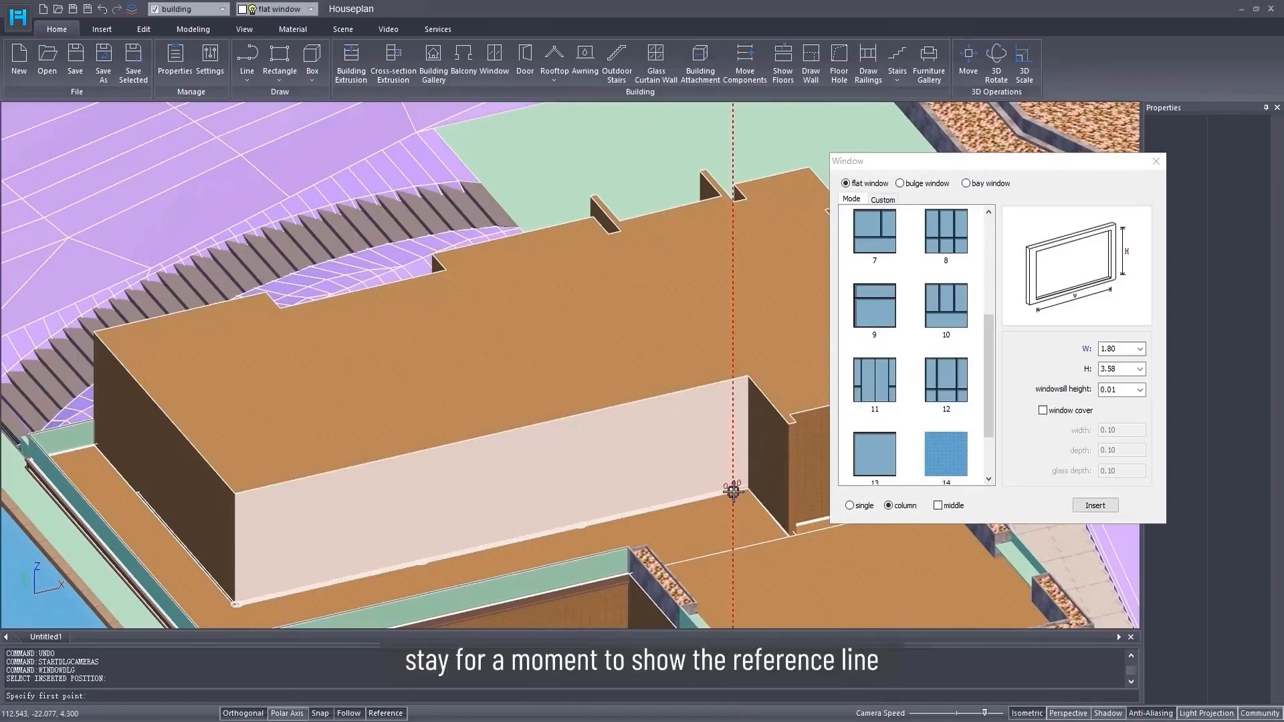
type("0")
key("Return")
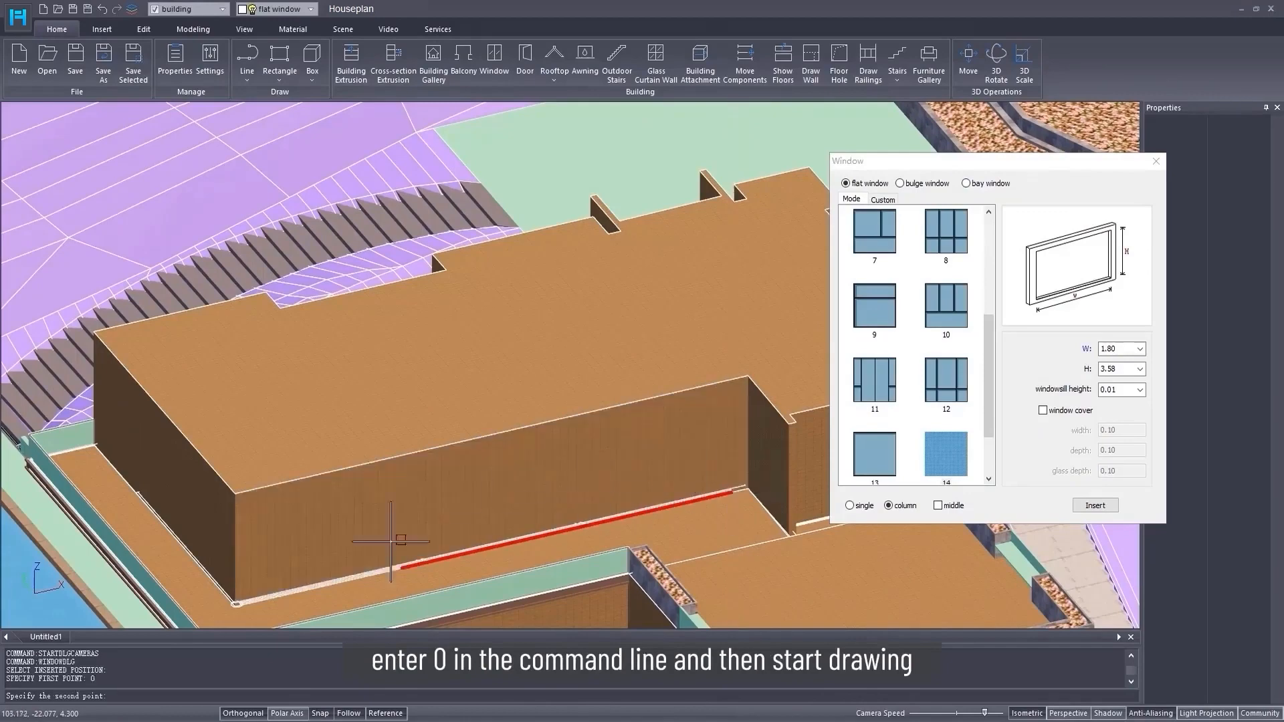
- Run the window along the long front wall and around the corner, ending partway along the side wall
middle_click_drag(298, 567, 371, 535)
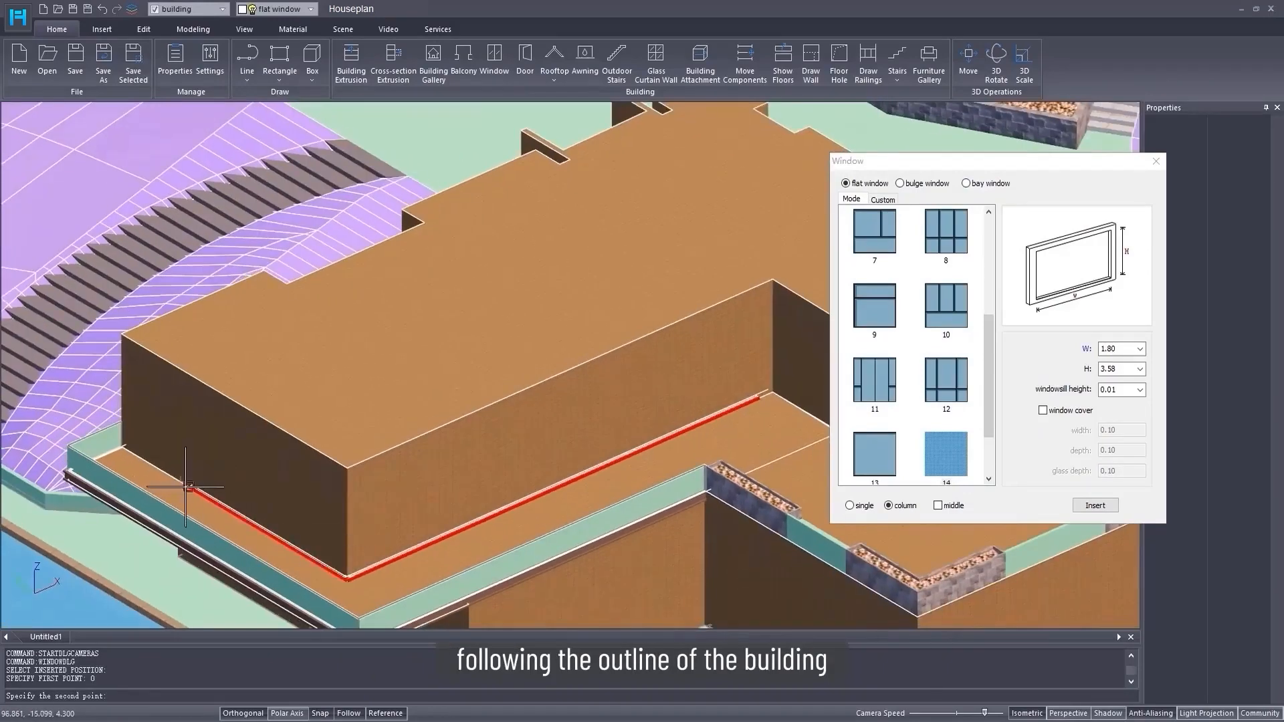
left_click(186, 487)
scroll(535, 495, "up", 2)
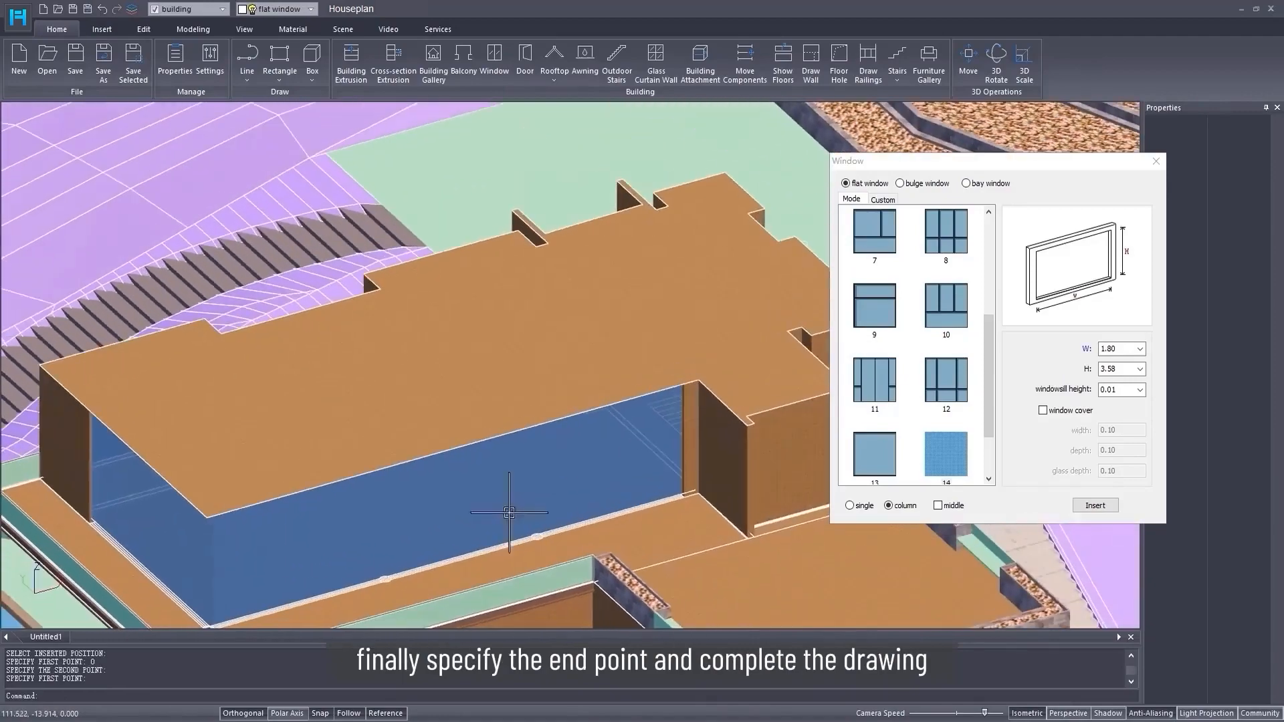
- Move the Window dialog aside and draw a style 14 window across the front wall of the projecting stair block
left_click_drag(1107, 166, 343, 146)
left_click(670, 447)
middle_click_drag(912, 271, 633, 381)
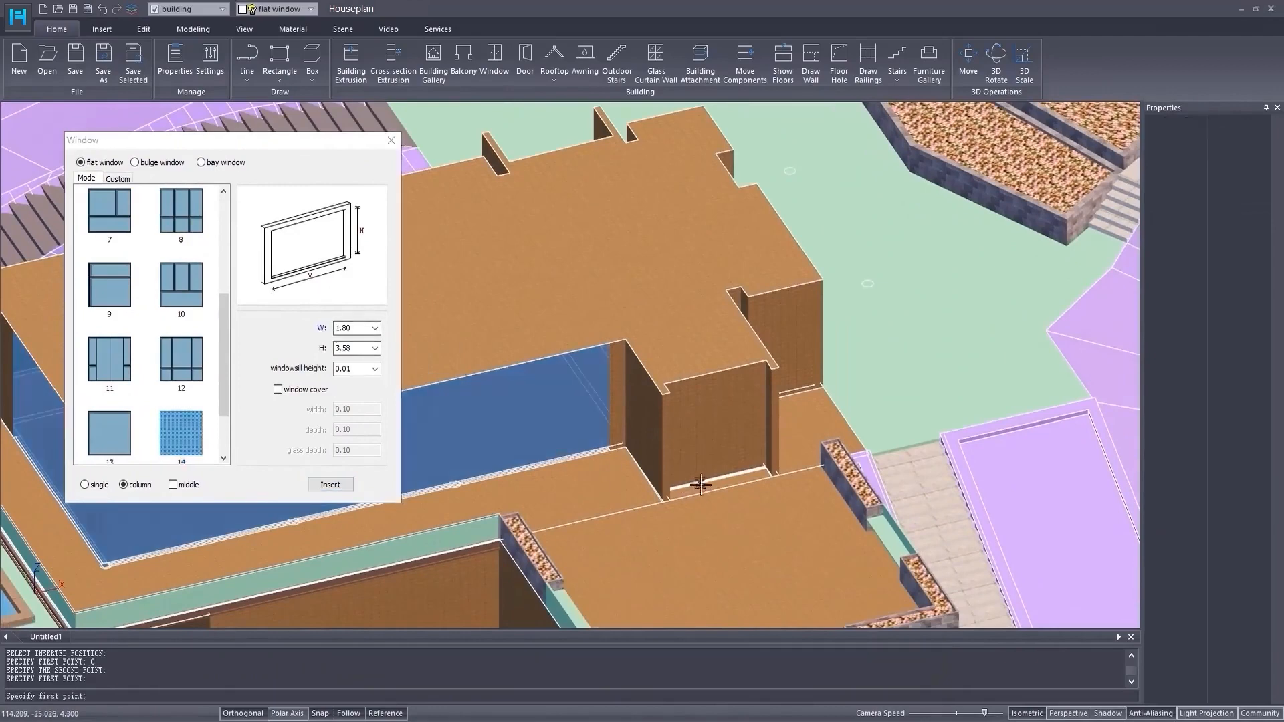
scroll(695, 468, "up", 3)
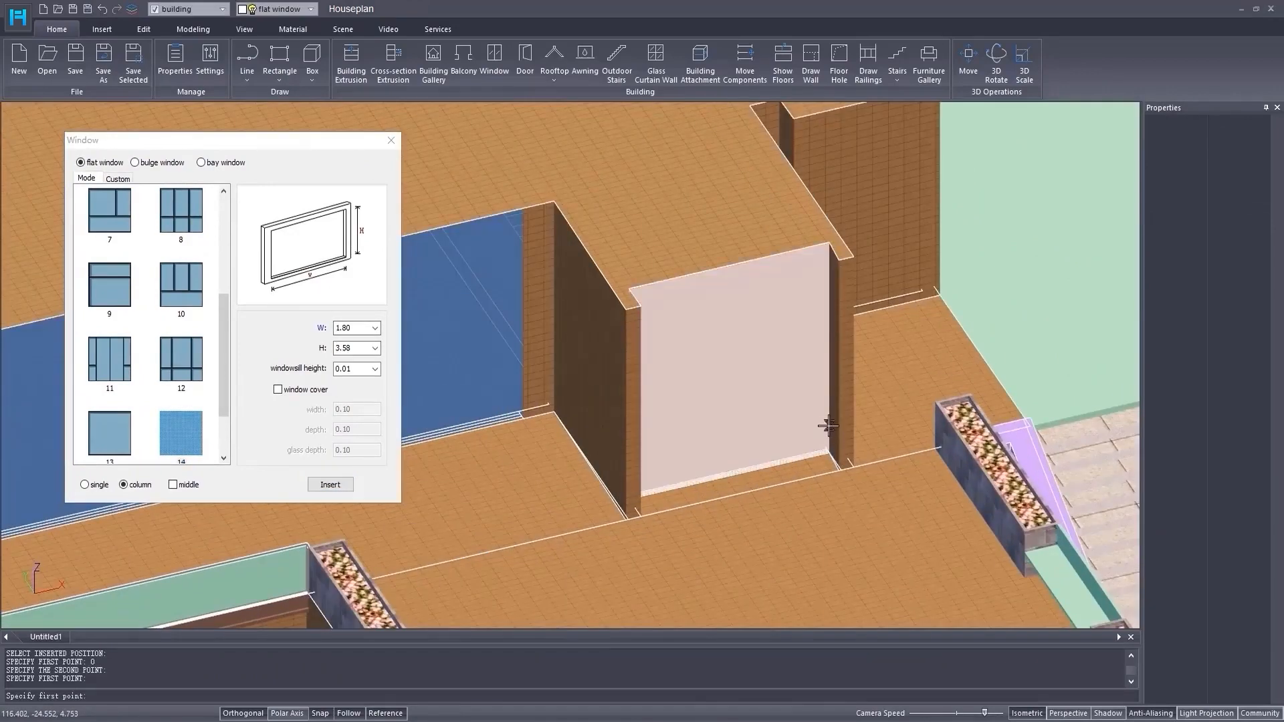
left_click(829, 424)
middle_click_drag(829, 424, 847, 466)
left_click(635, 365)
key("Escape")
- Insert a style 14 window across the full width of the recessed rear wall, starting at offset 0
scroll(694, 365, "down", 3)
scroll(588, 467, "up", 2)
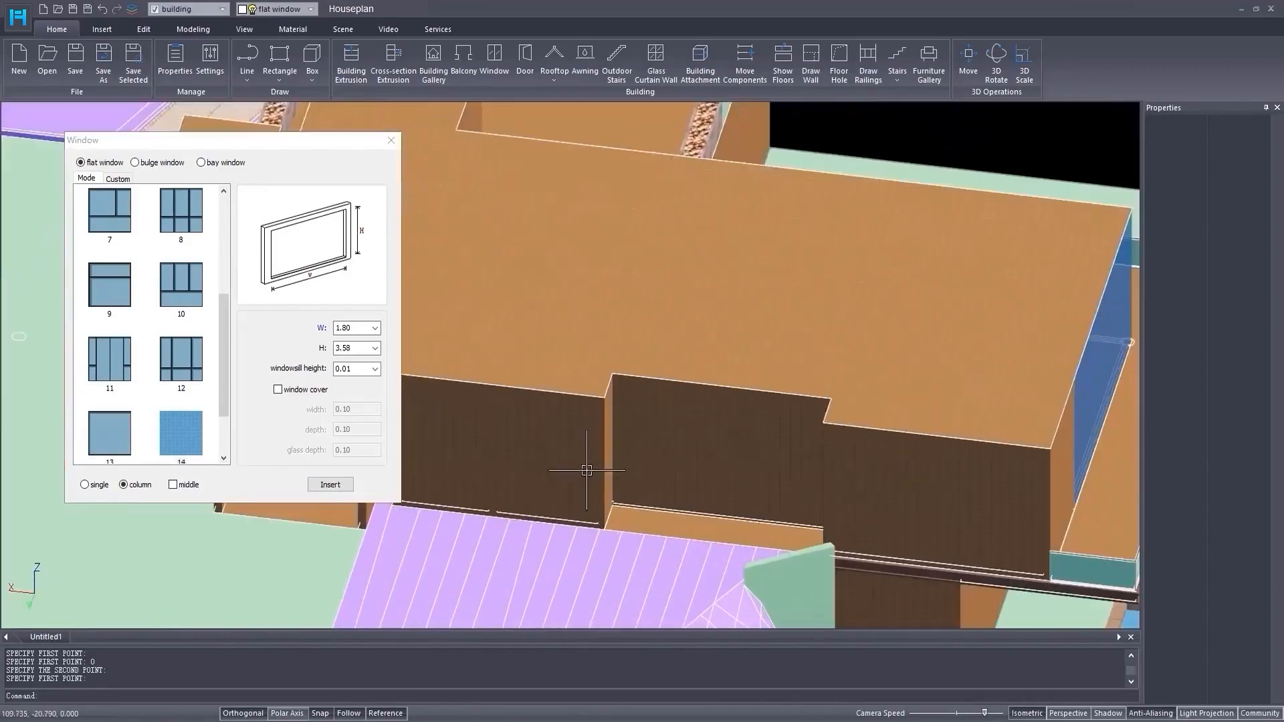
left_click(330, 485)
middle_click_drag(607, 473, 827, 455)
left_click(613, 443)
scroll(653, 444, "down", 2)
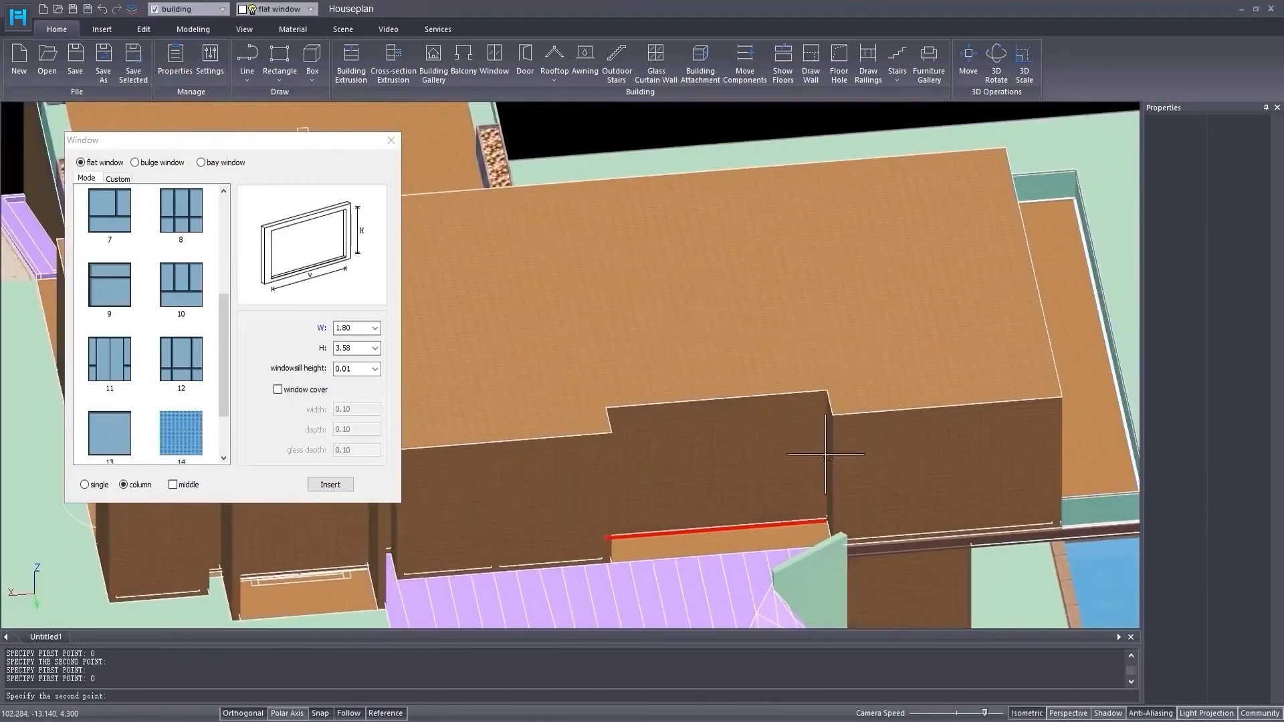
left_click(827, 455)
right_click(734, 468)
middle_click_drag(735, 468, 837, 432)
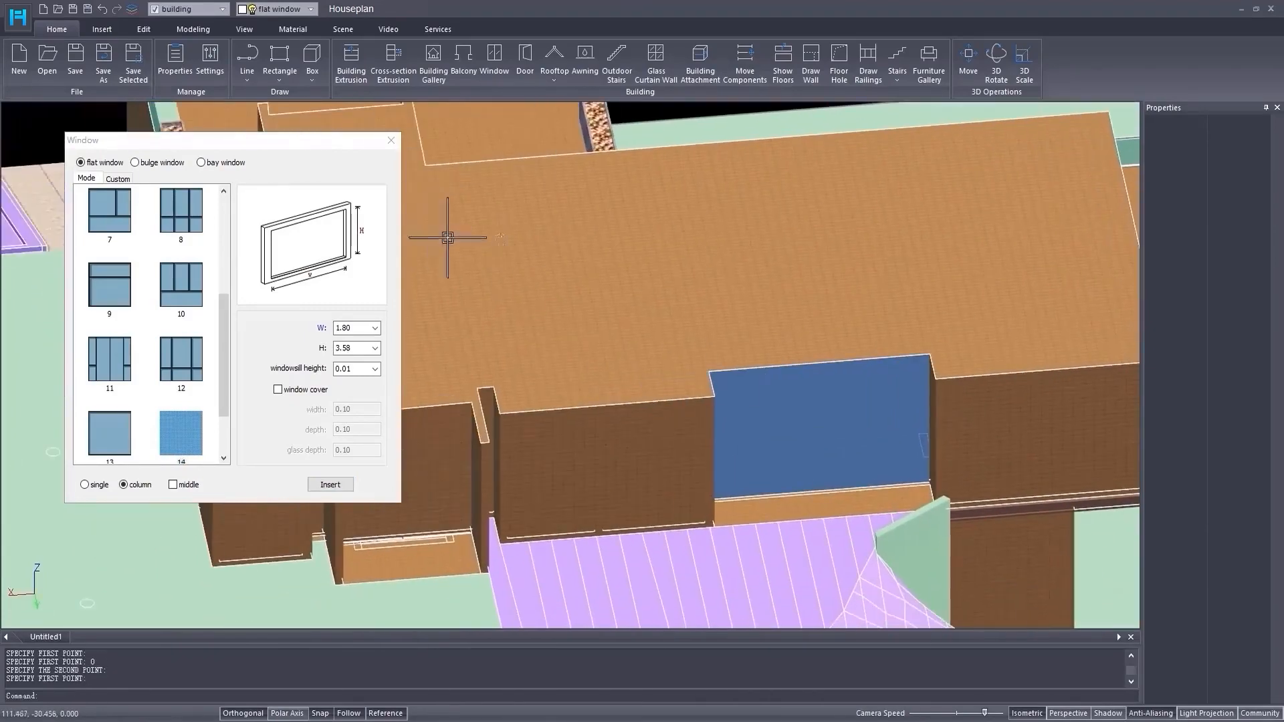
- Insert a flat window, height 3.58 and windowsill height 0.01, across the recessed entrance wall between the two projecting wall fins
middle_click_drag(448, 238, 500, 237)
left_click(391, 140)
middle_click_drag(530, 307, 554, 310)
left_click(489, 78)
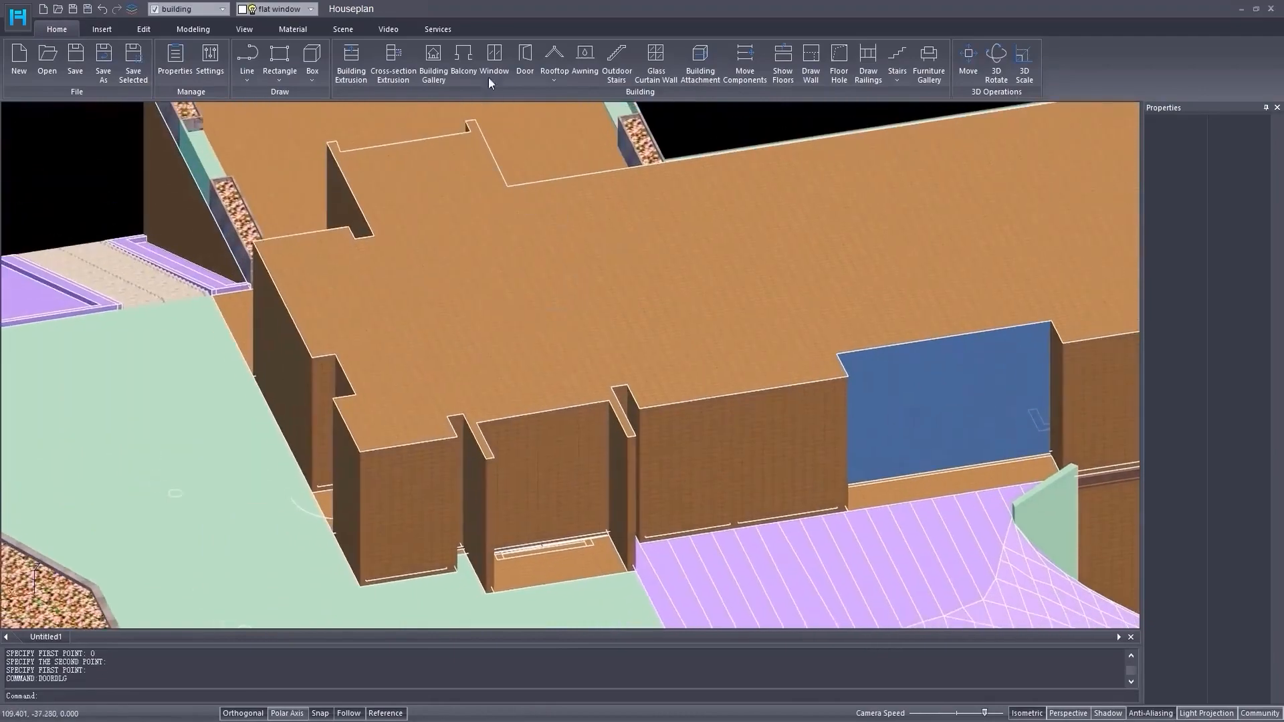
left_click(489, 79)
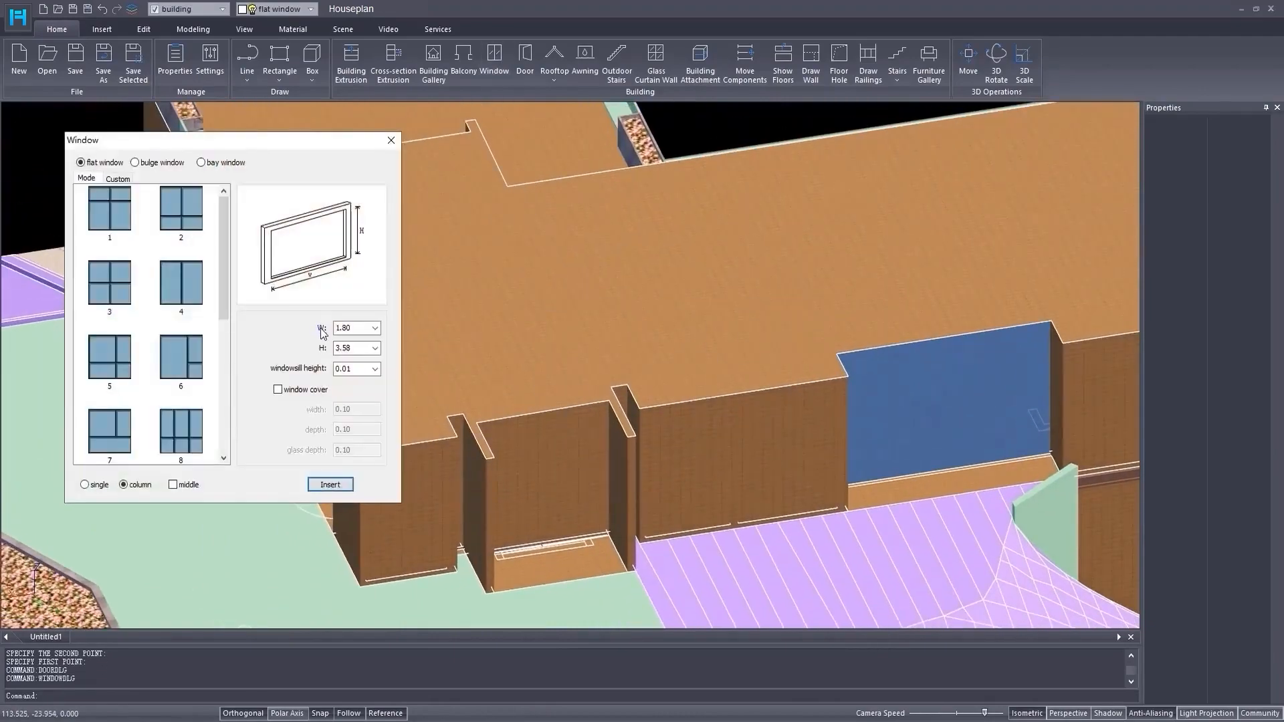
left_click(329, 484)
left_click(606, 471)
middle_click_drag(573, 509, 533, 466)
left_click(474, 476)
- Set up a door 1.6 wide and 2.7 high, with door cover width 0.15 and door cover depth 0.1
left_click(525, 67)
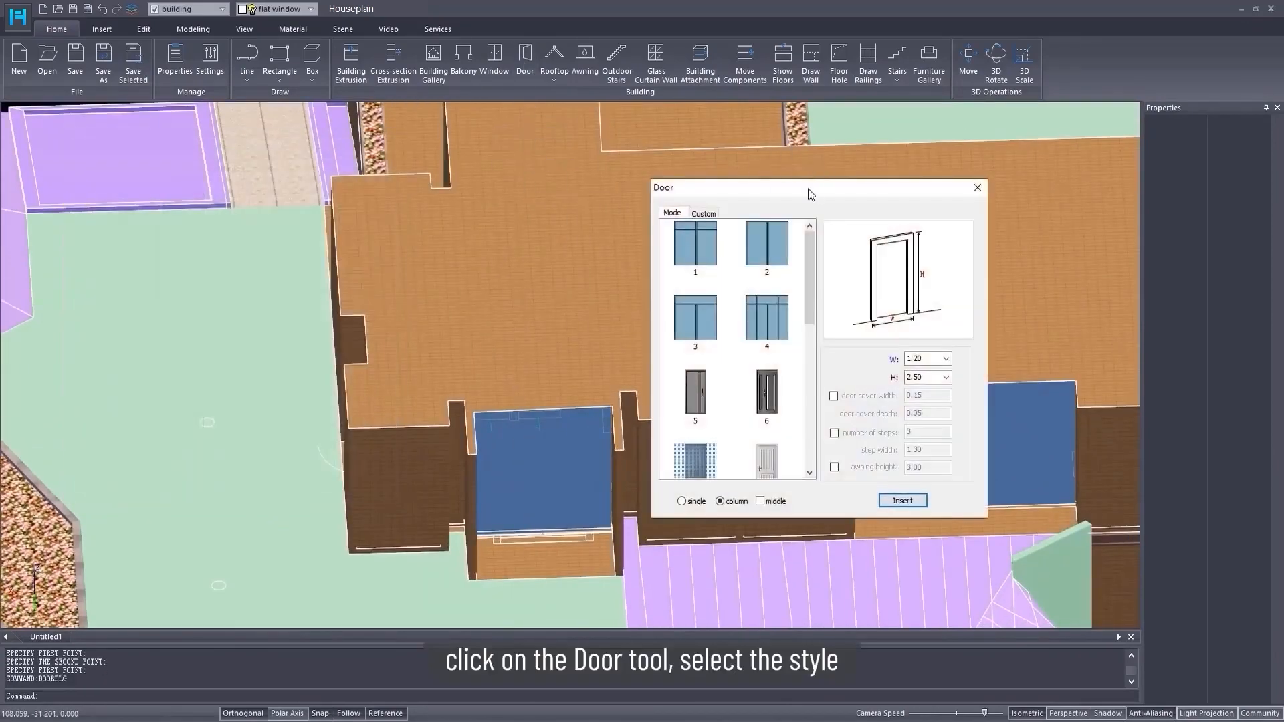
left_click_drag(808, 188, 215, 134)
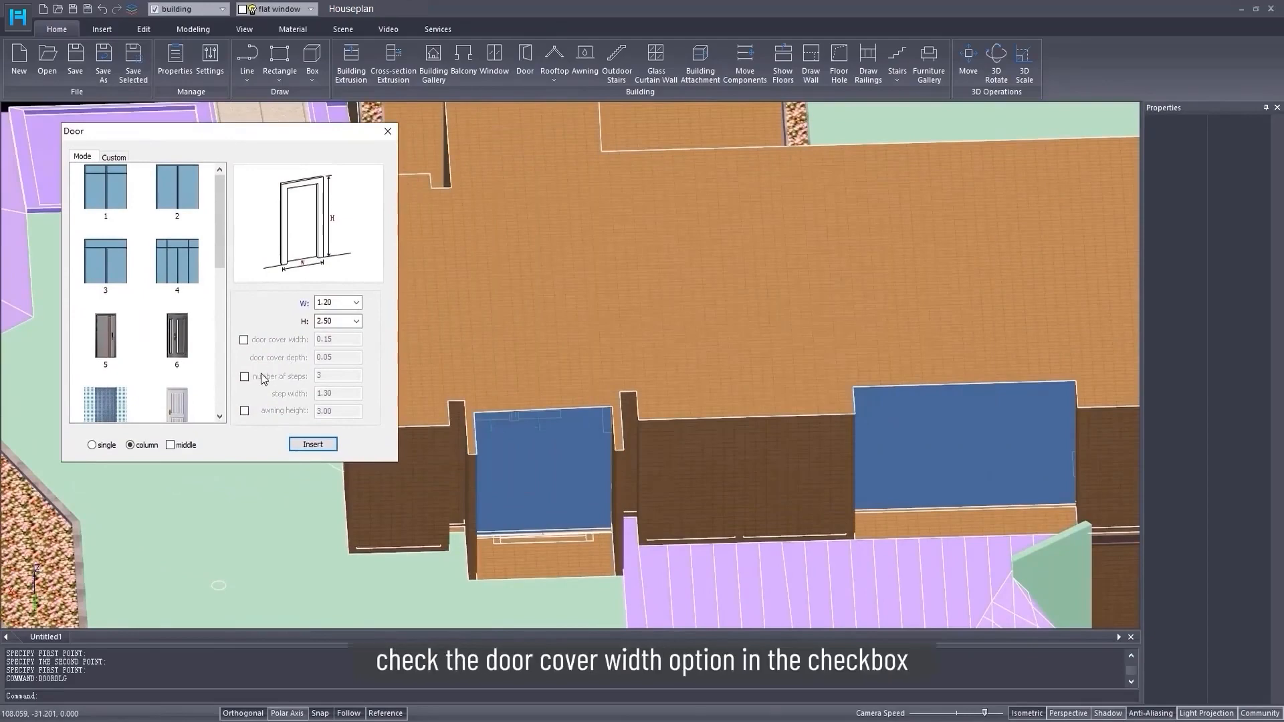
left_click(244, 340)
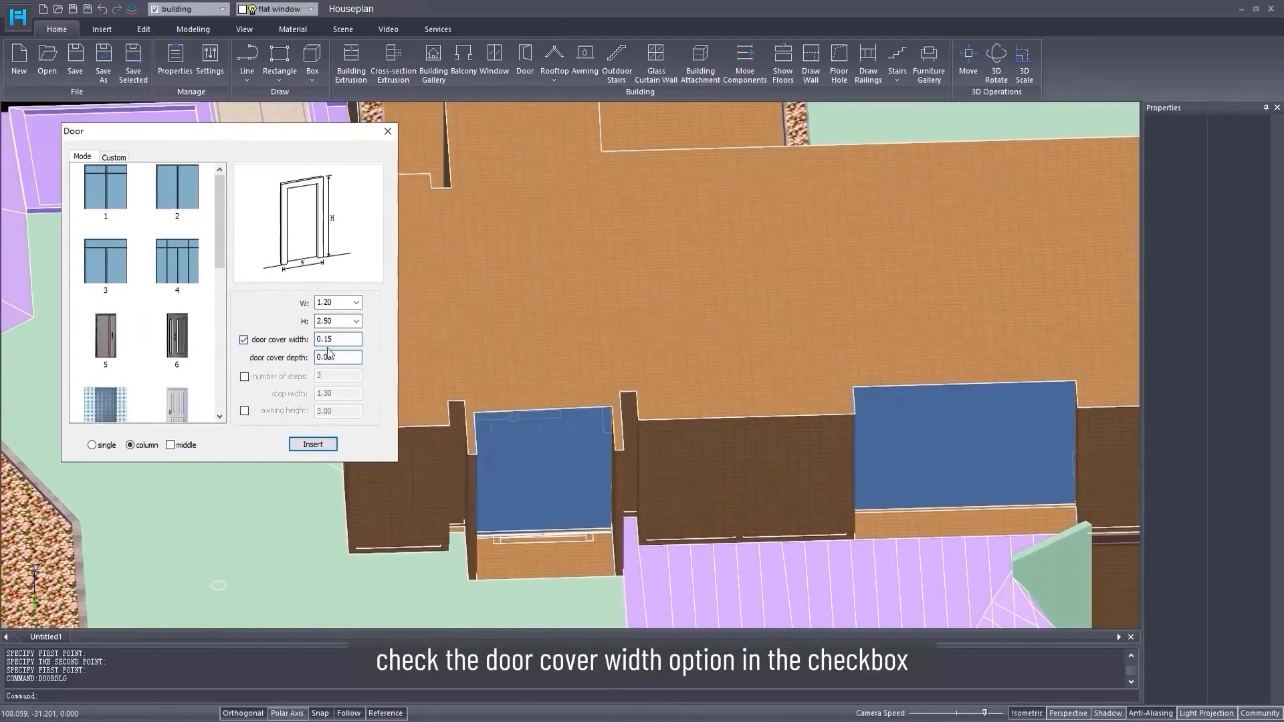
double_click(350, 357)
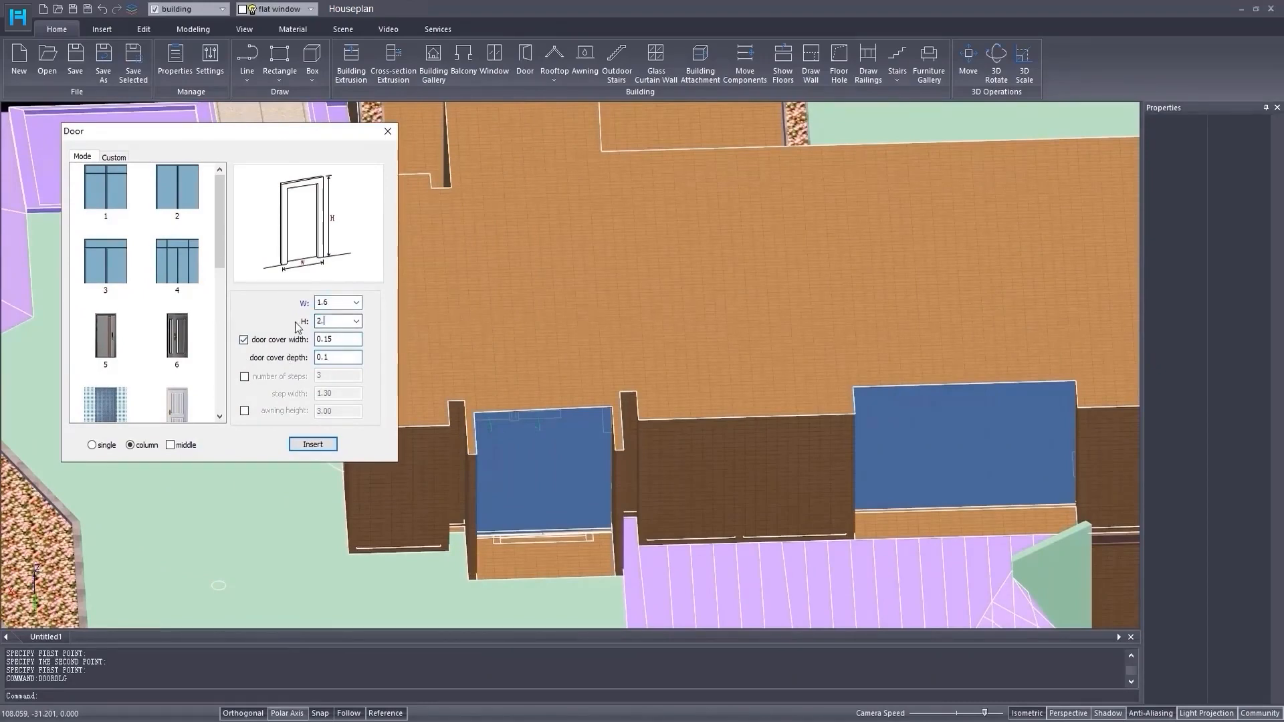
type("2.7")
- Insert the door centred on the newly glazed entrance wall at offset 0
left_click(312, 444)
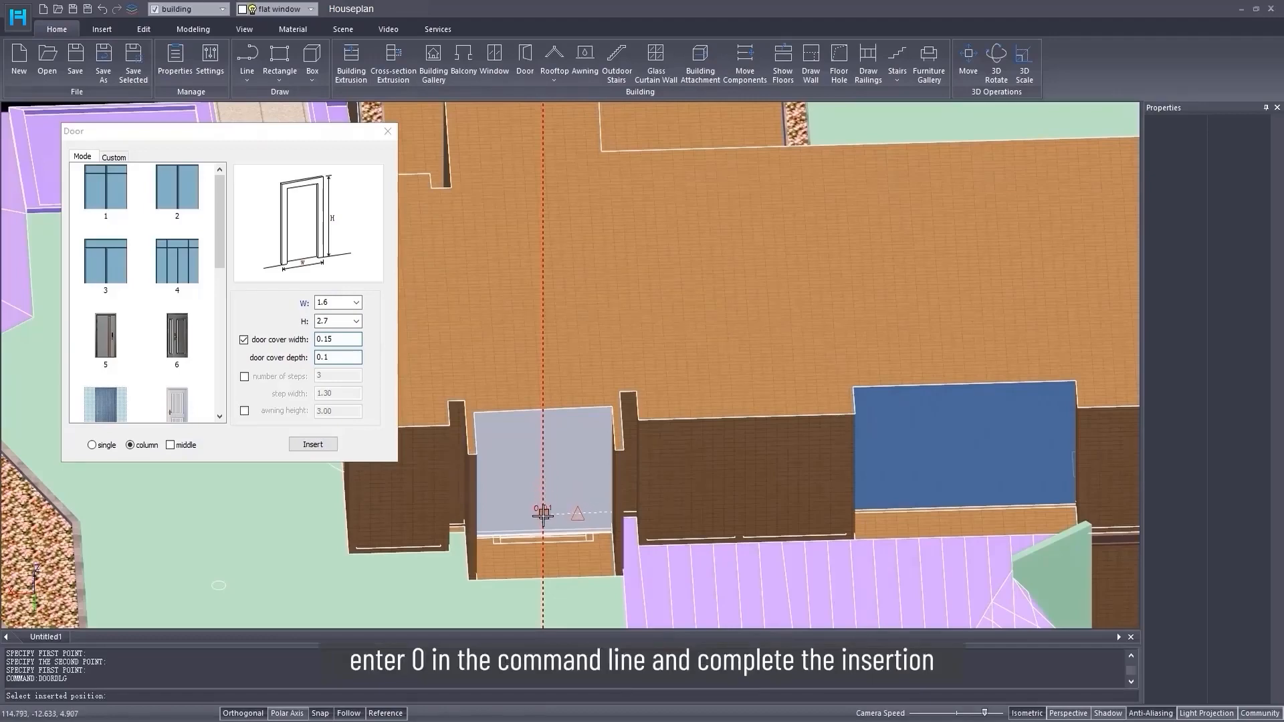
type("0")
key("Return")
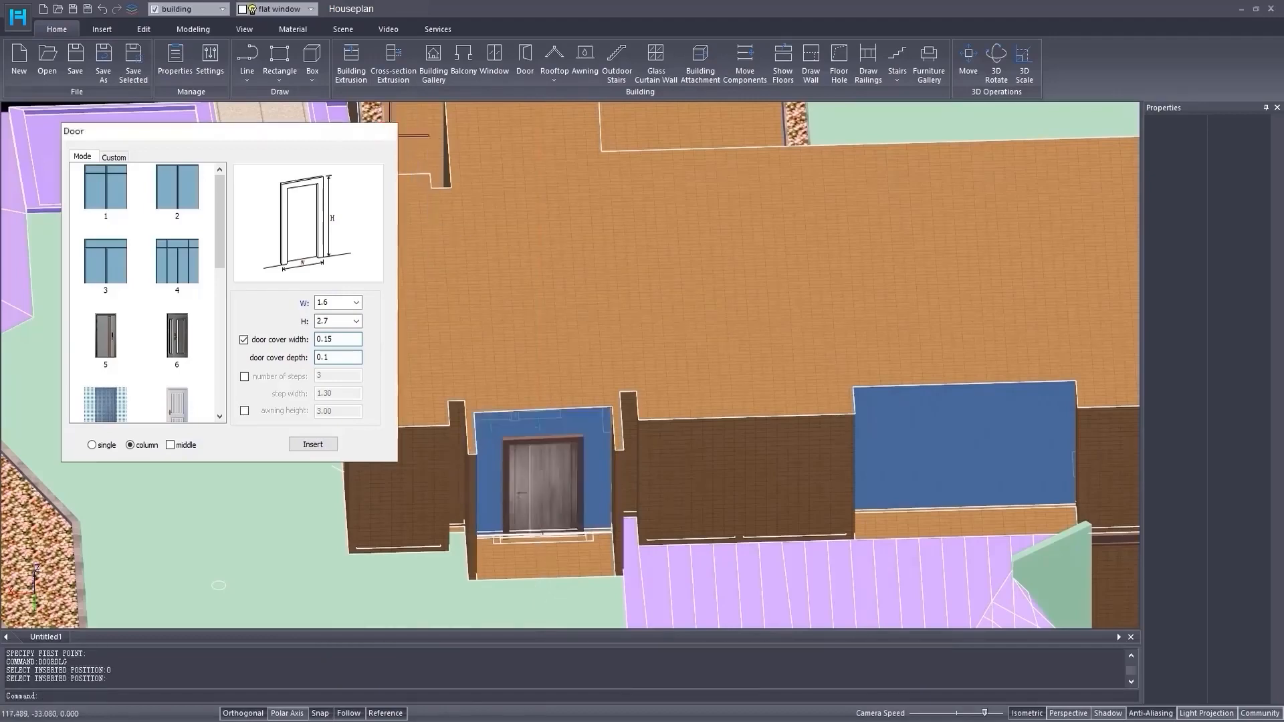
- Insert a style 6 door, 1.60 wide and 2.4 high, centred on the narrow recessed side wall, using offset 0
middle_click_drag(521, 404, 722, 428)
middle_click_drag(418, 519, 502, 484)
scroll(501, 483, "up", 3)
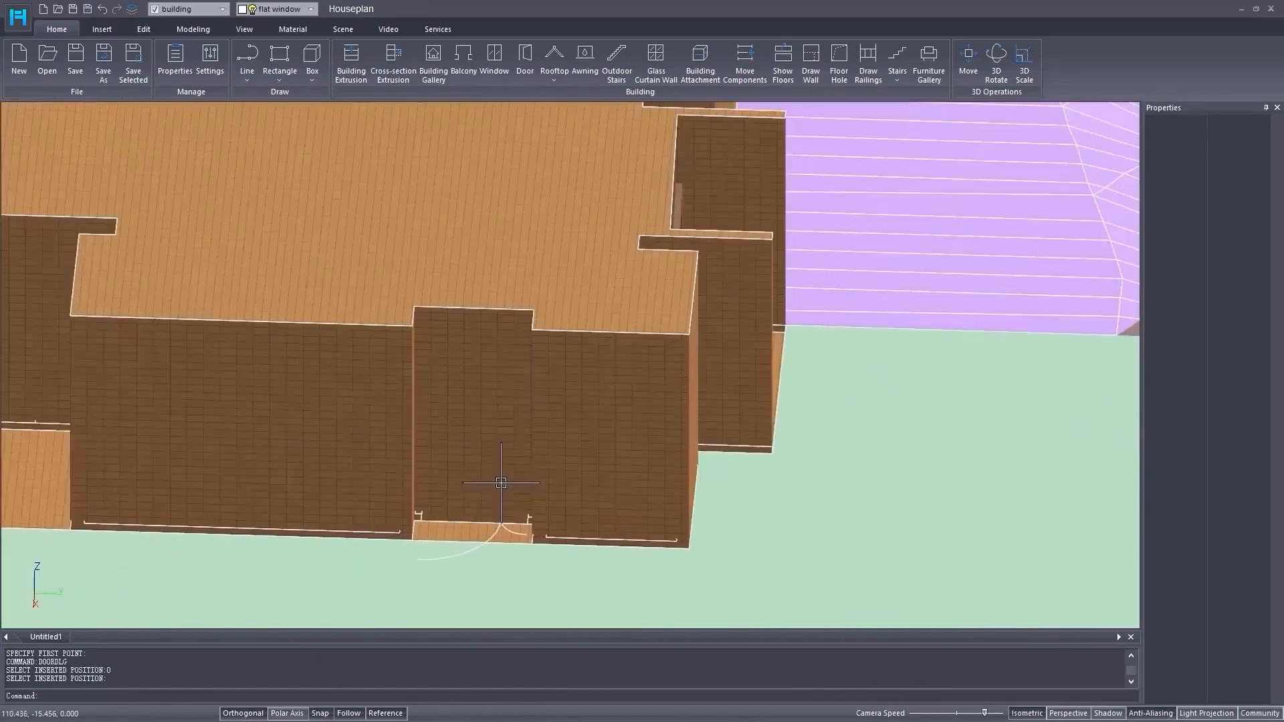
left_click(524, 64)
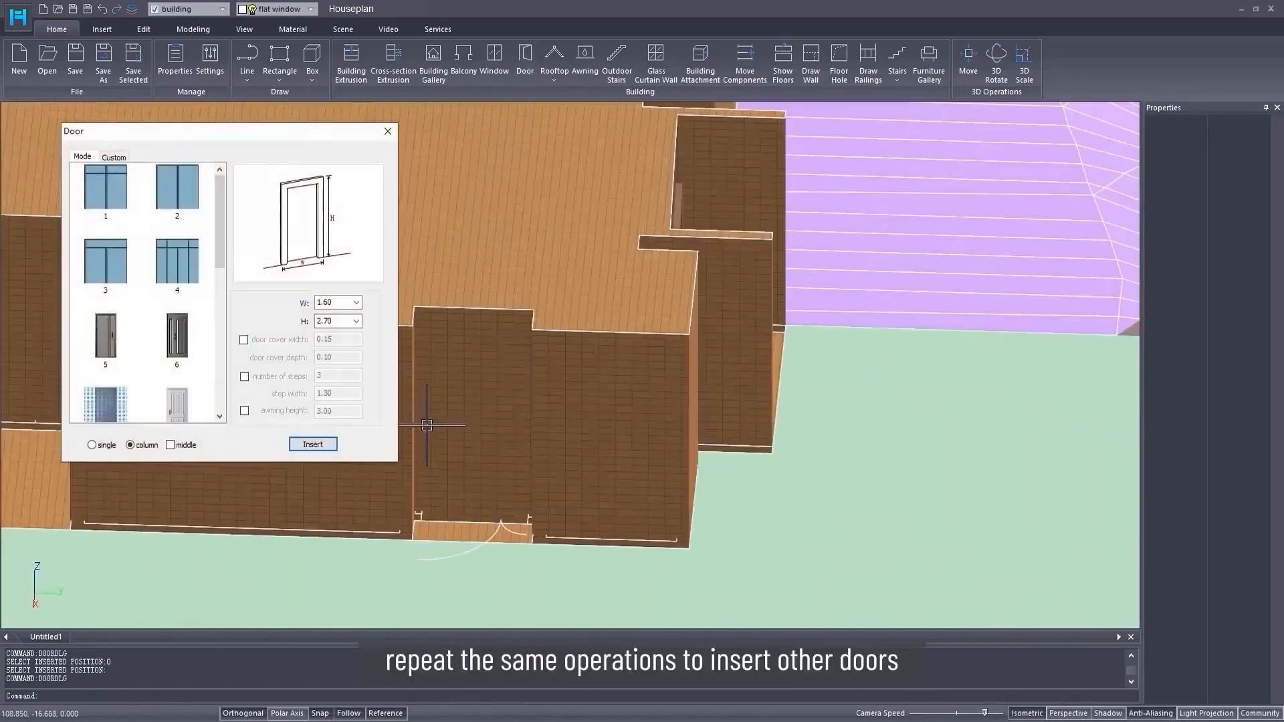
left_click(190, 340)
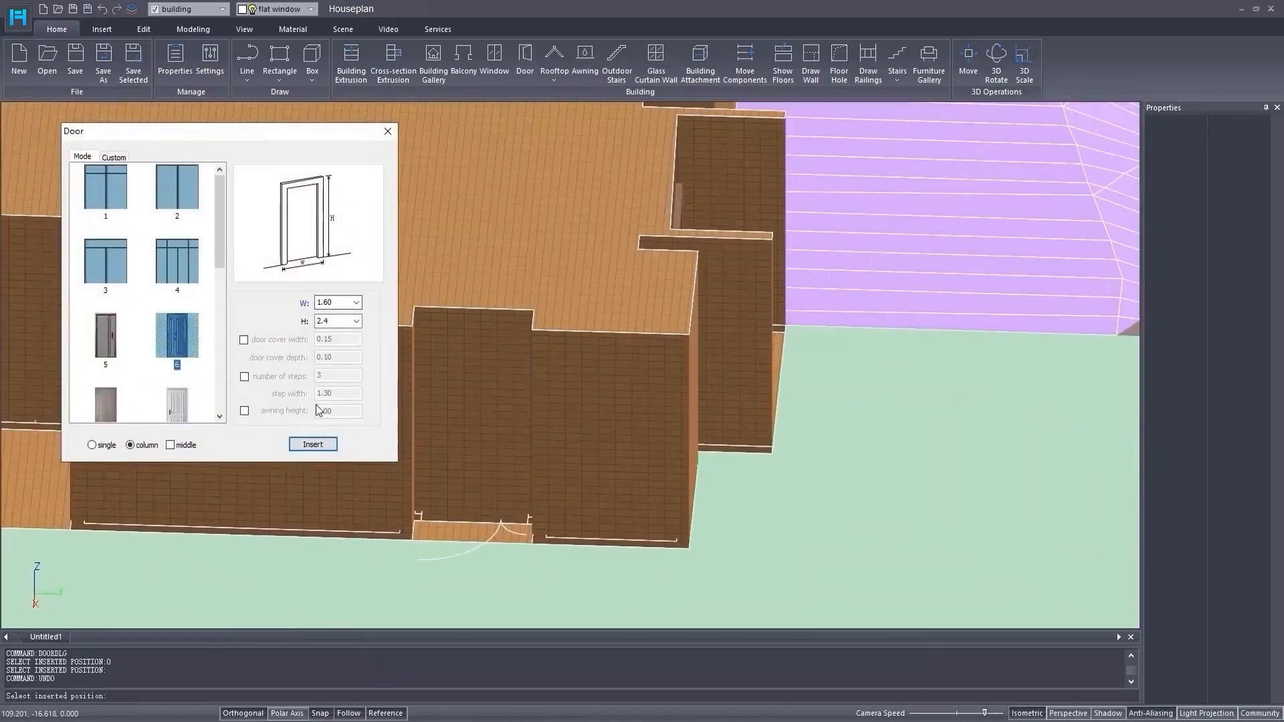
left_click(314, 444)
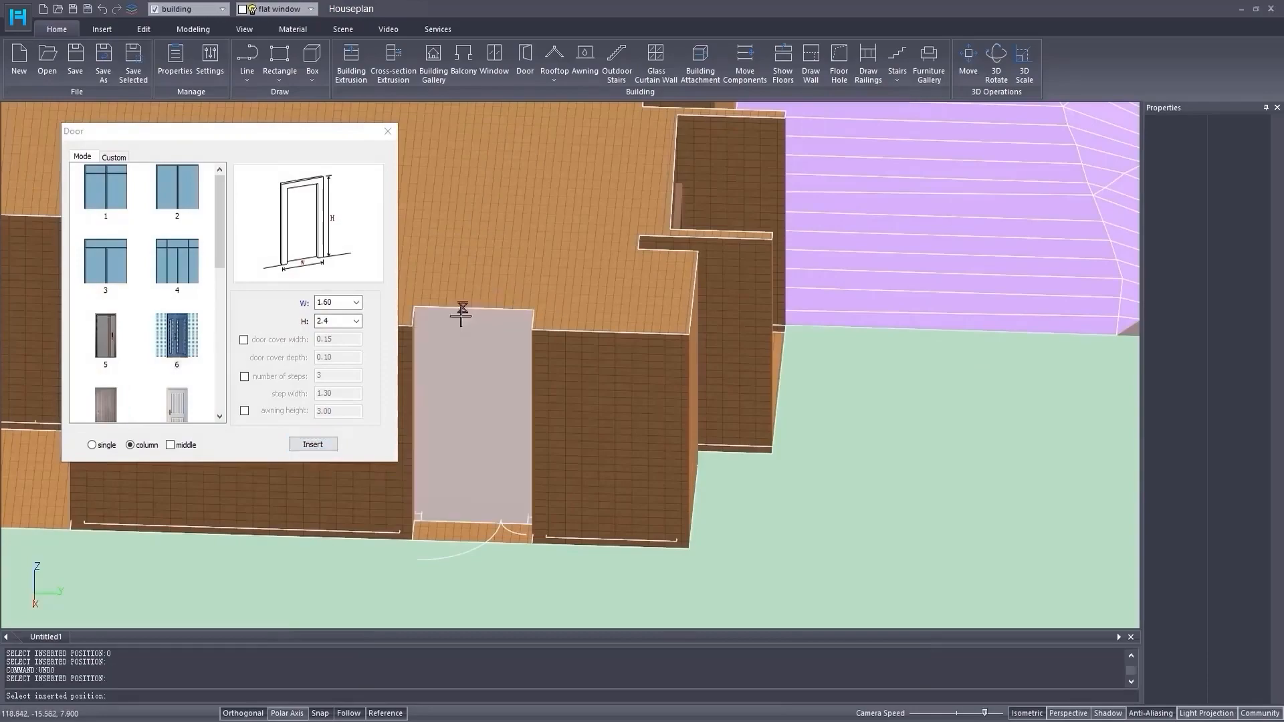
left_click(473, 404)
left_click(389, 132)
- Trace the floor plan's column outline along the long glazed wall with a circle of radius about 0.17
scroll(476, 298, "down", 4)
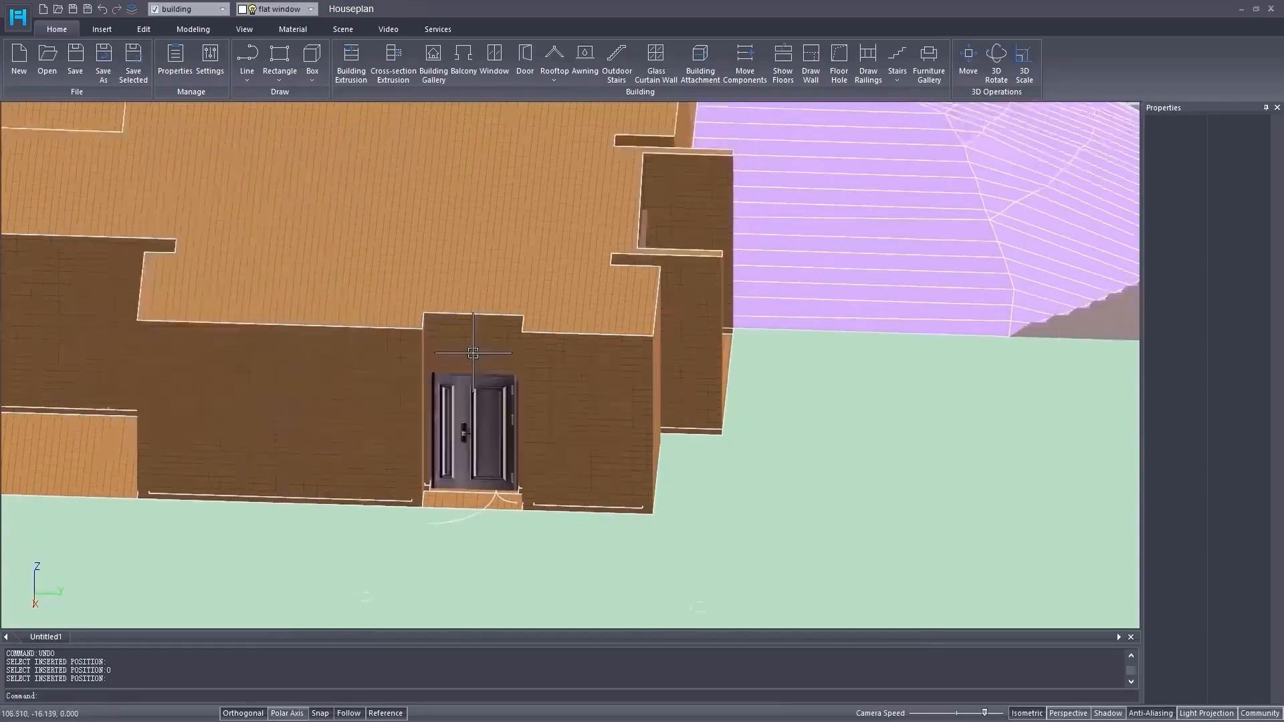
middle_click_drag(476, 298, 574, 391)
scroll(536, 444, "down", 3)
scroll(528, 401, "up", 5)
scroll(535, 405, "down", 3)
scroll(574, 391, "up", 2)
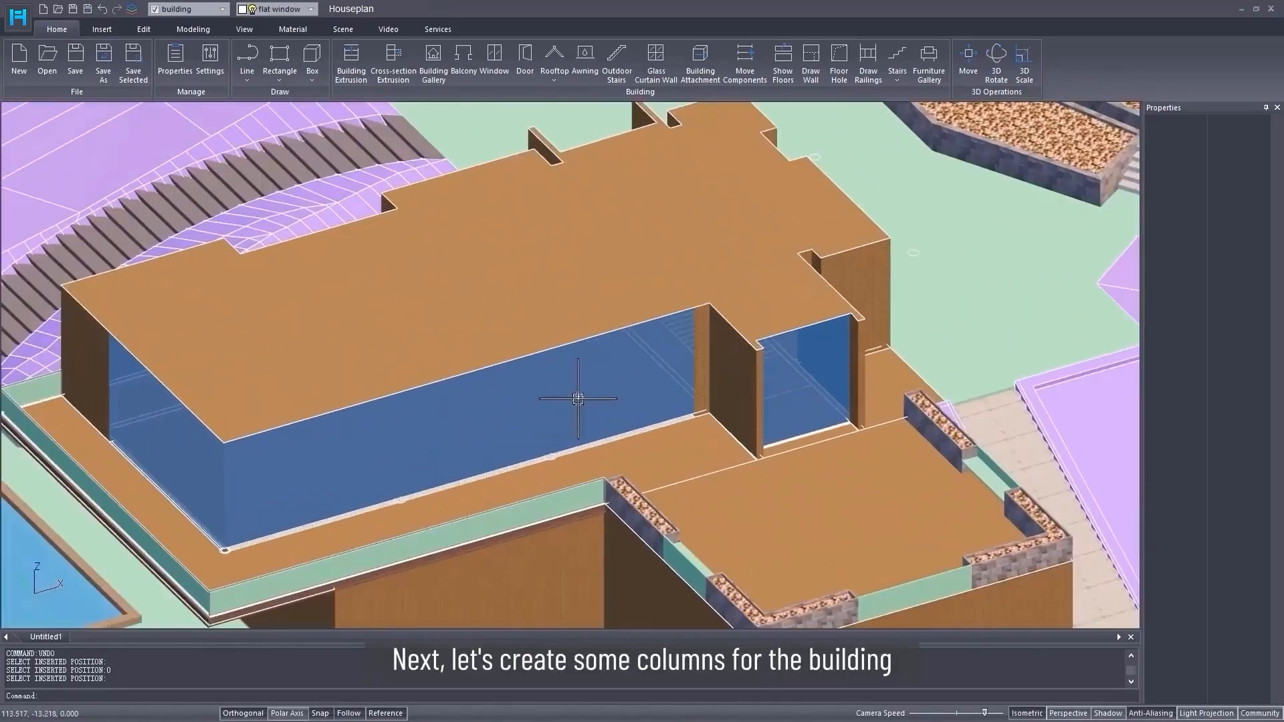
scroll(573, 401, "up", 5)
scroll(542, 473, "up", 4)
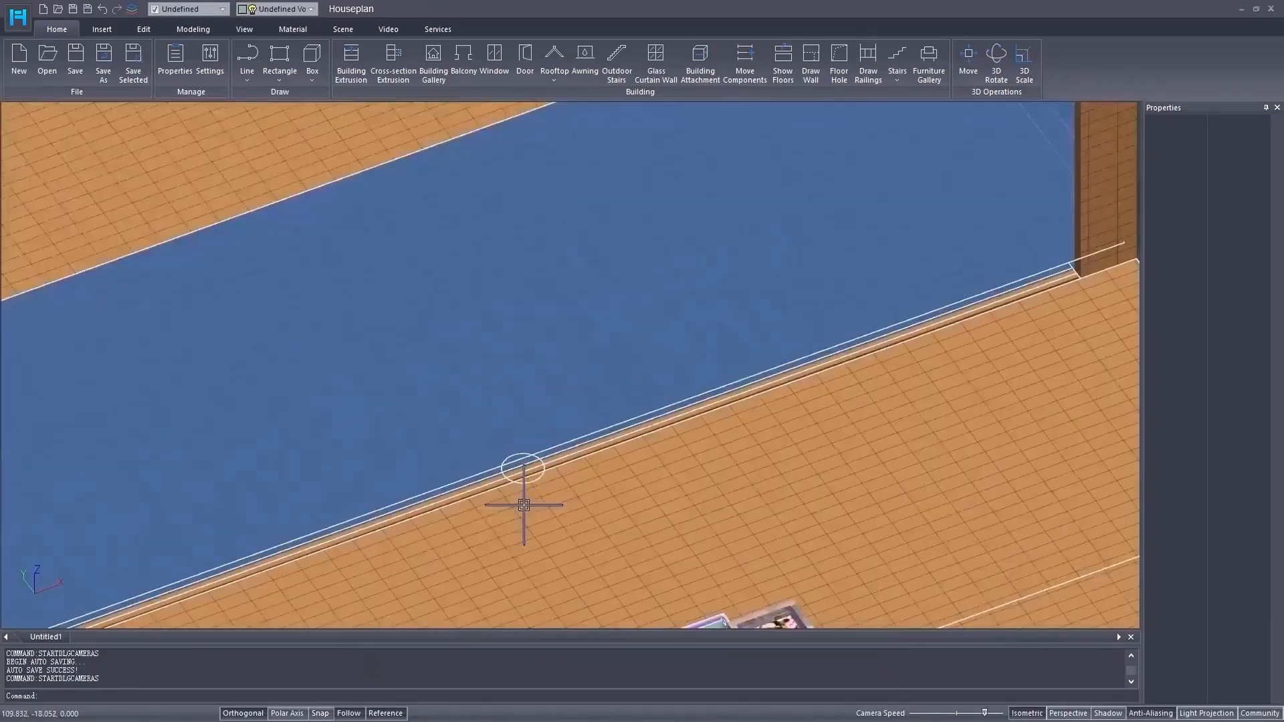
left_click(248, 79)
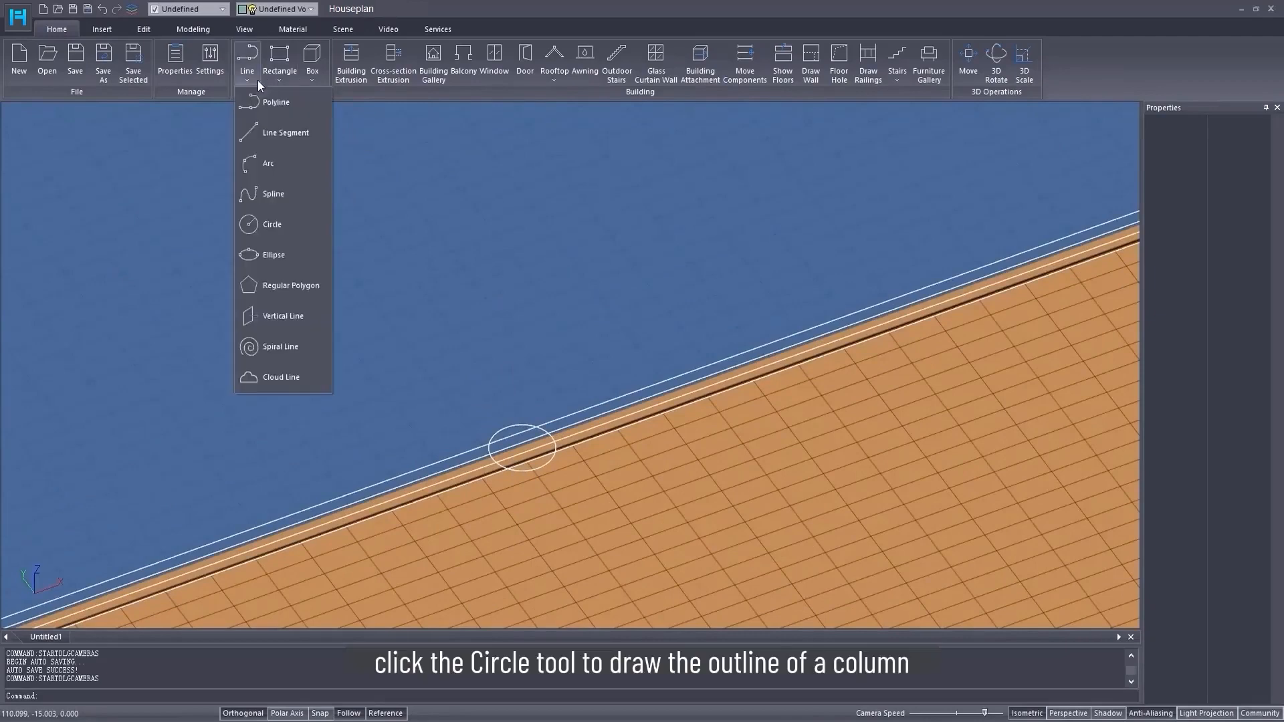
left_click(287, 224)
scroll(559, 449, "up", 2)
key("F3")
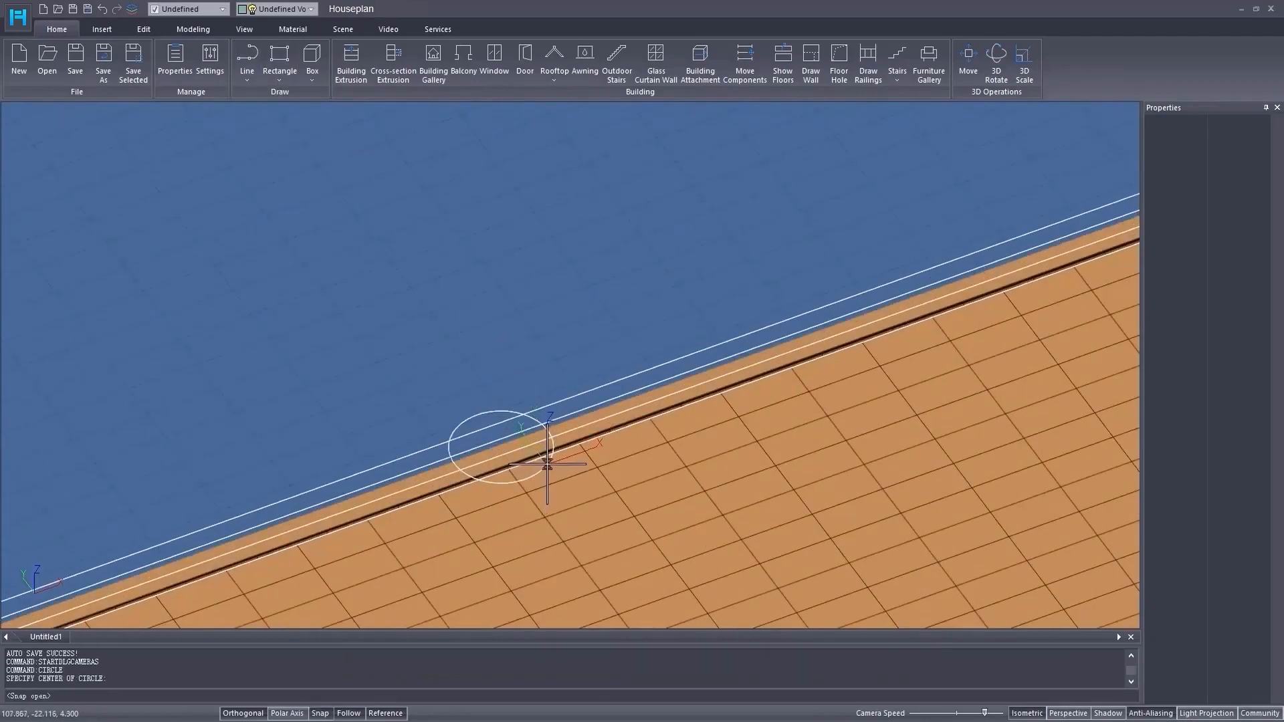
left_click(501, 447)
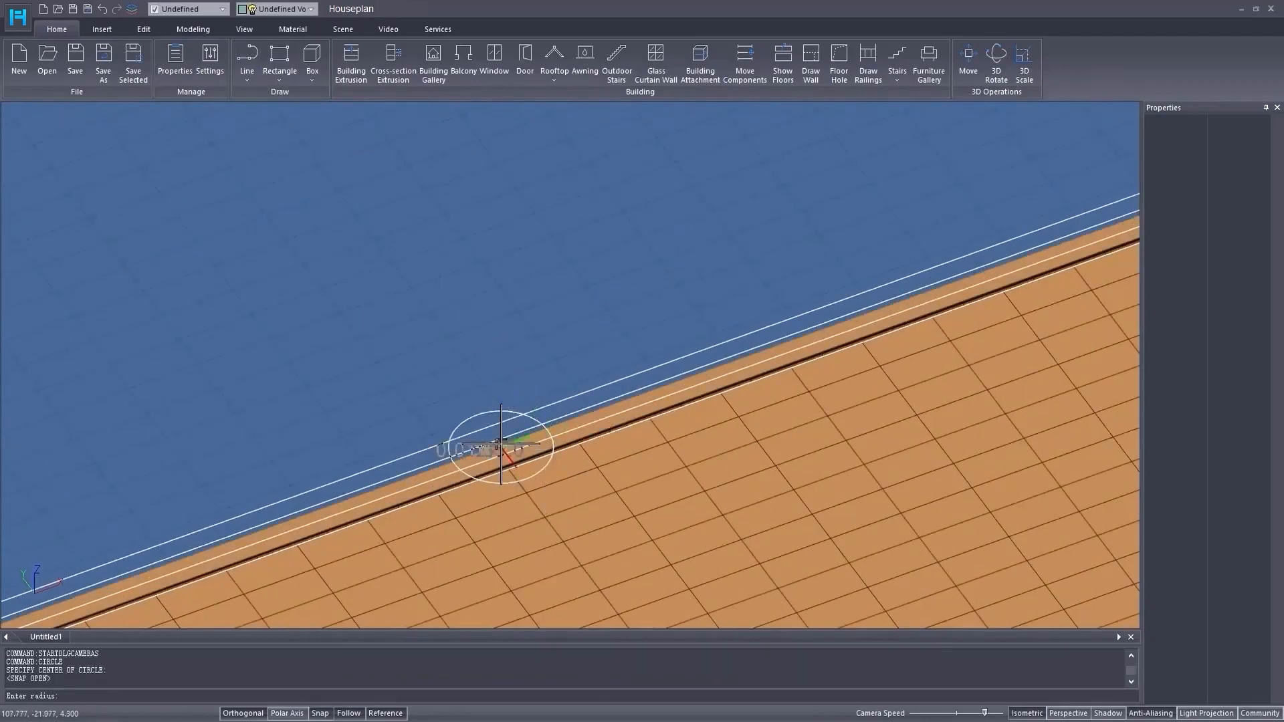
left_click(548, 464)
- Convert the column circle to a plane and extrude it up to the top edge of the building
left_click(548, 463)
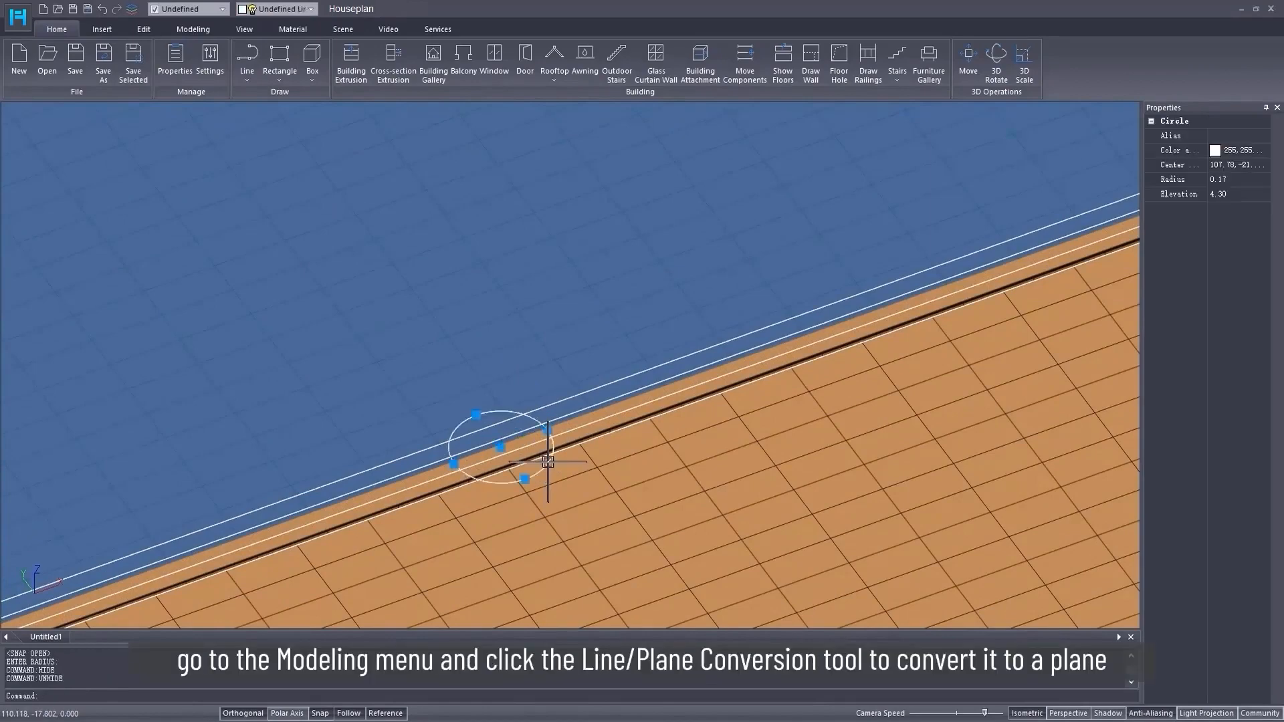
left_click(191, 30)
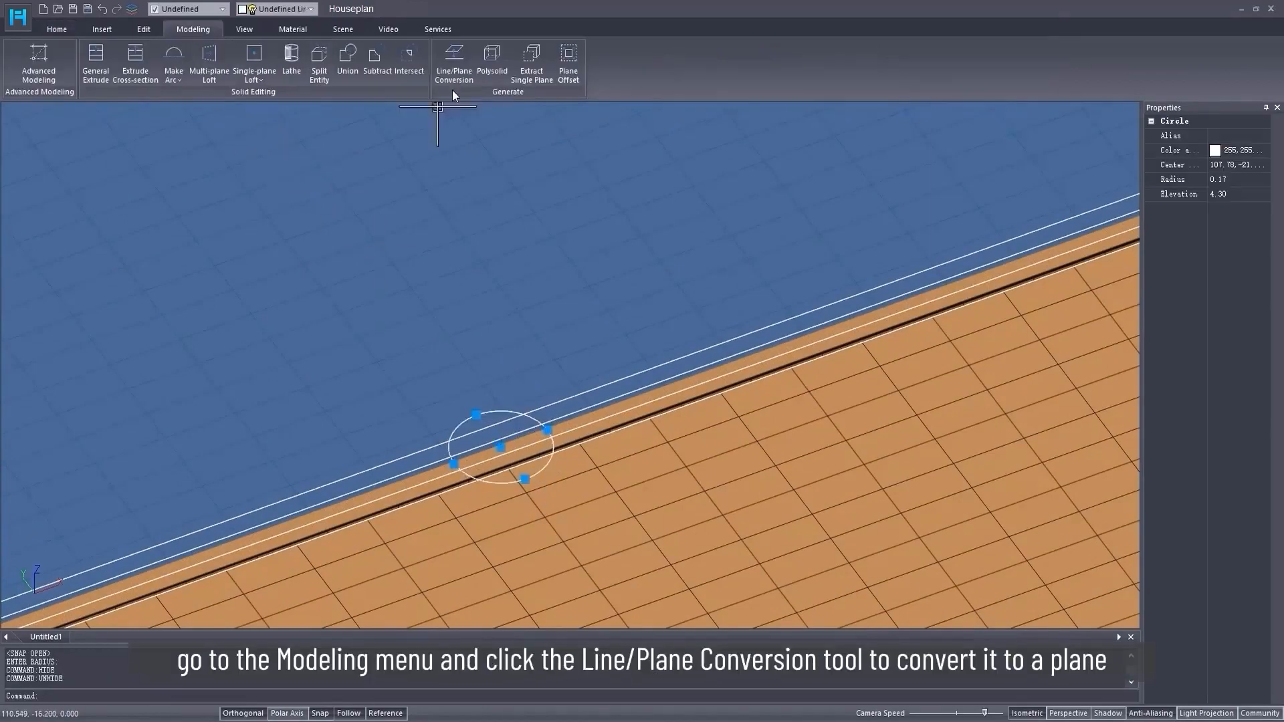
left_click(454, 63)
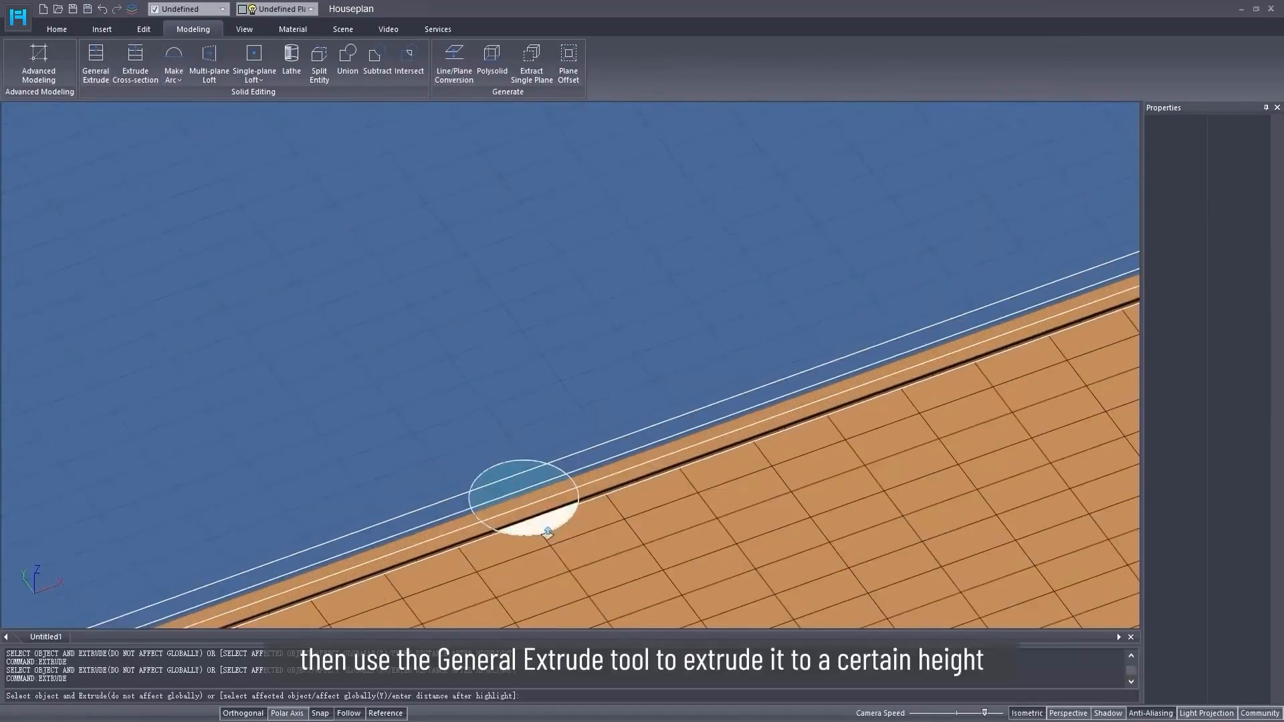
left_click(518, 491)
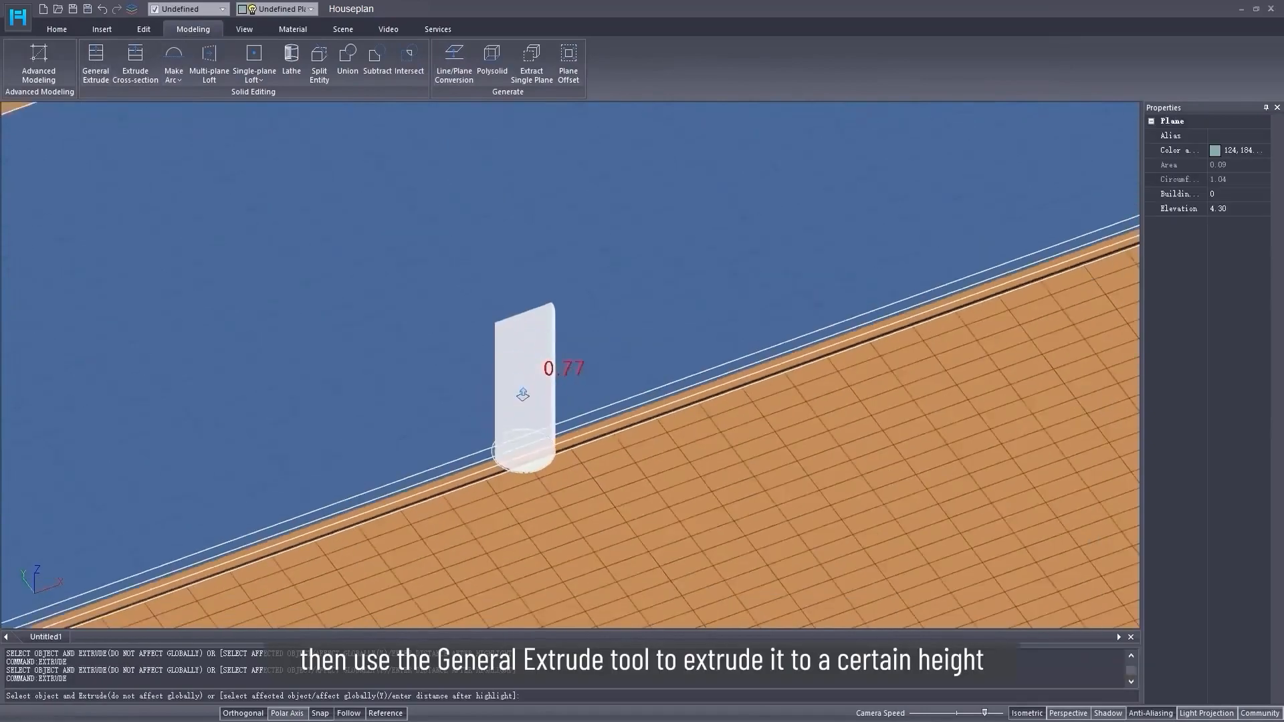
scroll(523, 394, "down", 5)
left_click(439, 155)
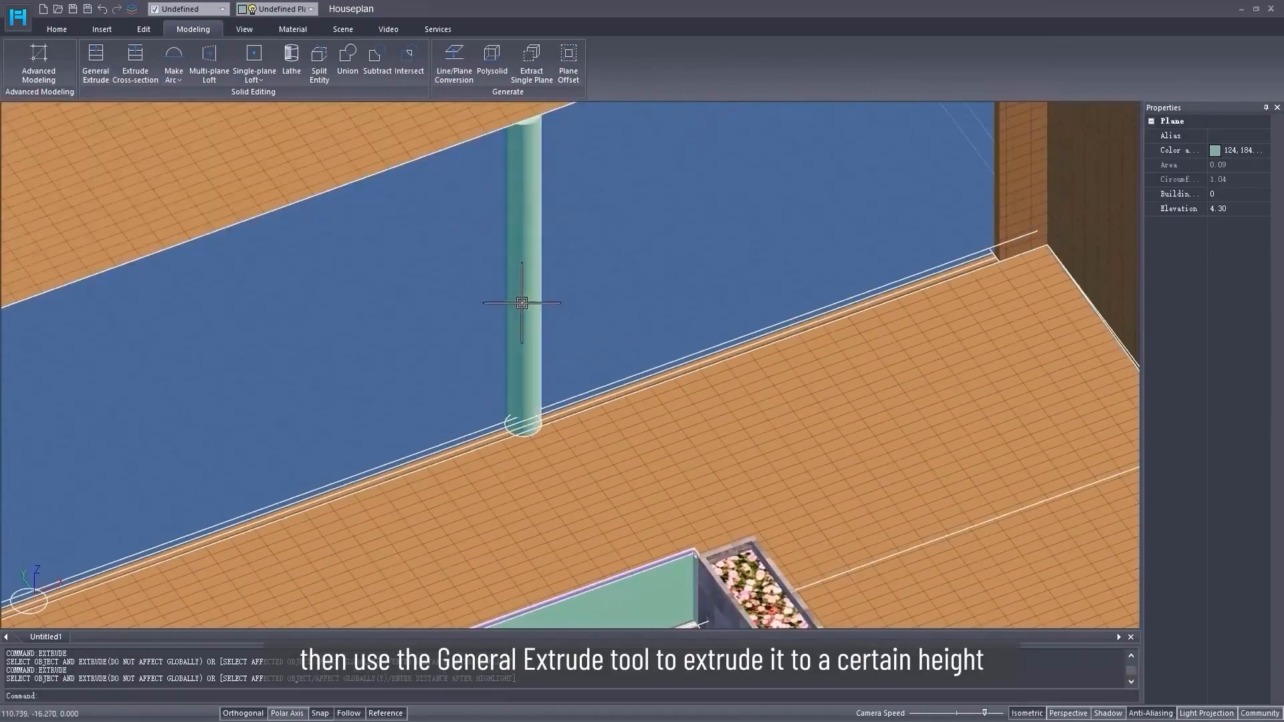
- Copy the column to the other column outlines along the long glazed wall and at its outer corner
left_click(524, 301)
right_click(586, 463)
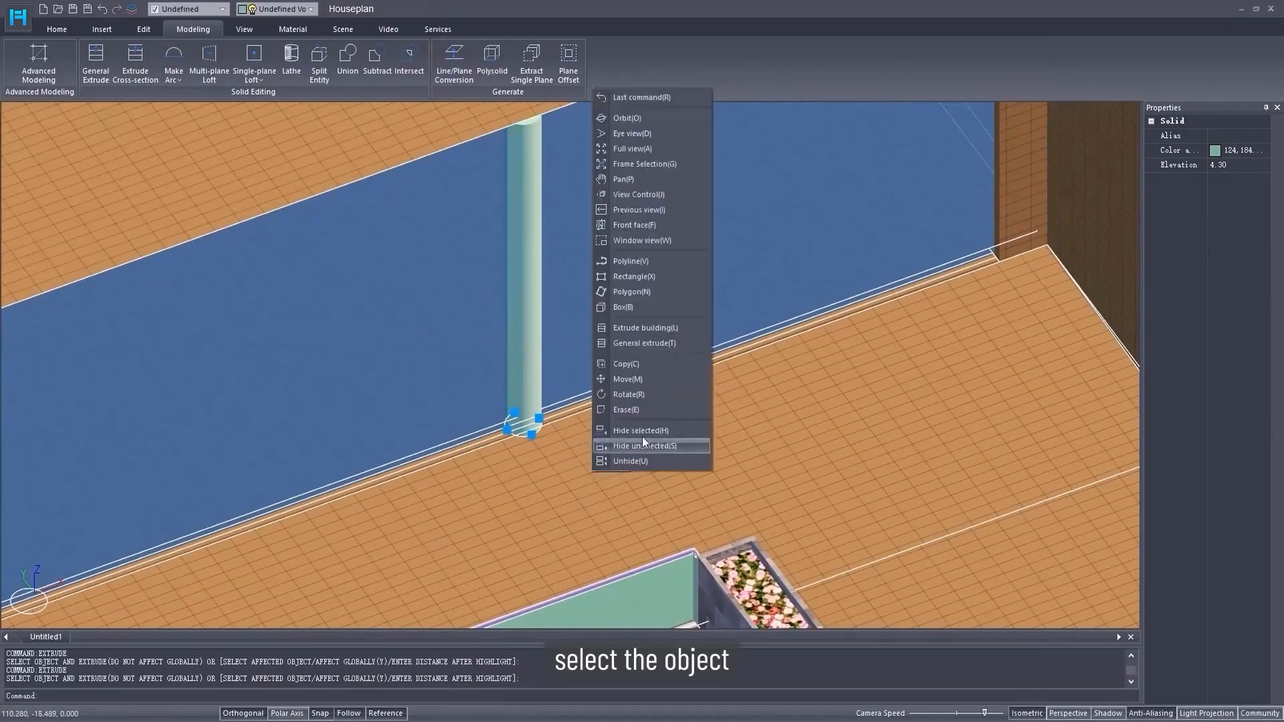
left_click(651, 368)
left_click(532, 435)
scroll(415, 471, "up", 6)
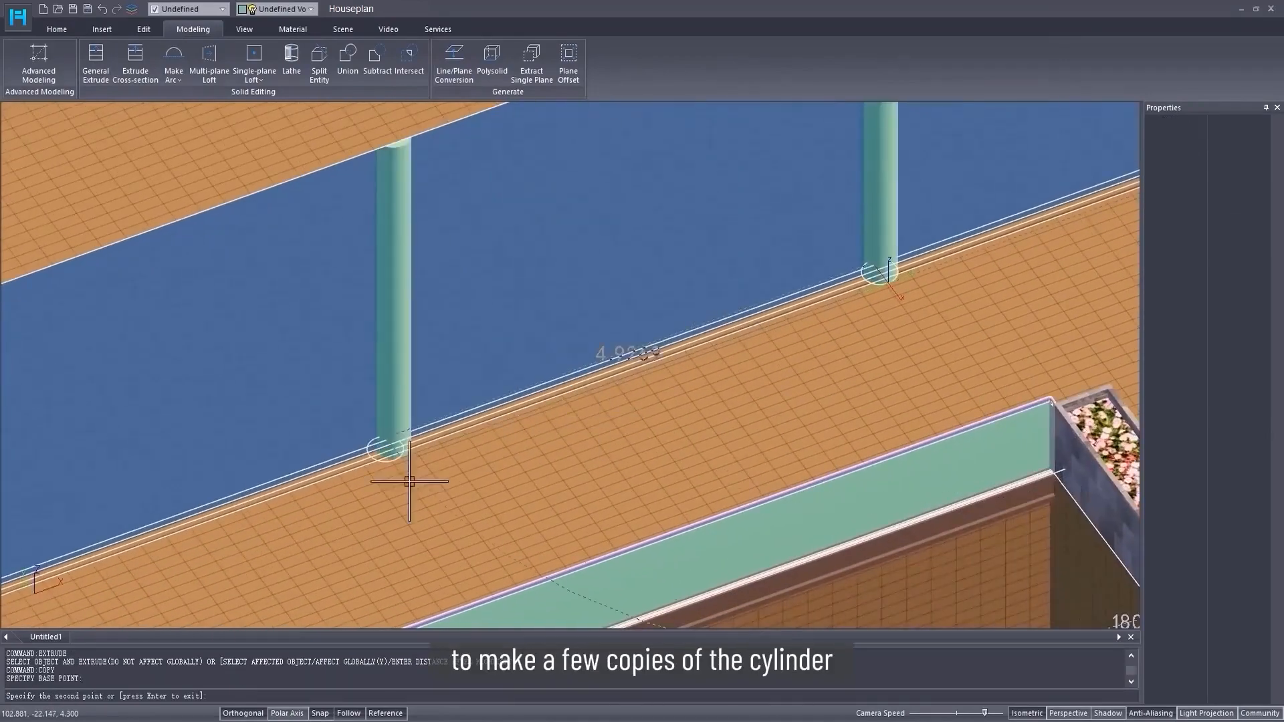
left_click(377, 445)
scroll(334, 465, "down", 3)
middle_click_drag(241, 506, 771, 328)
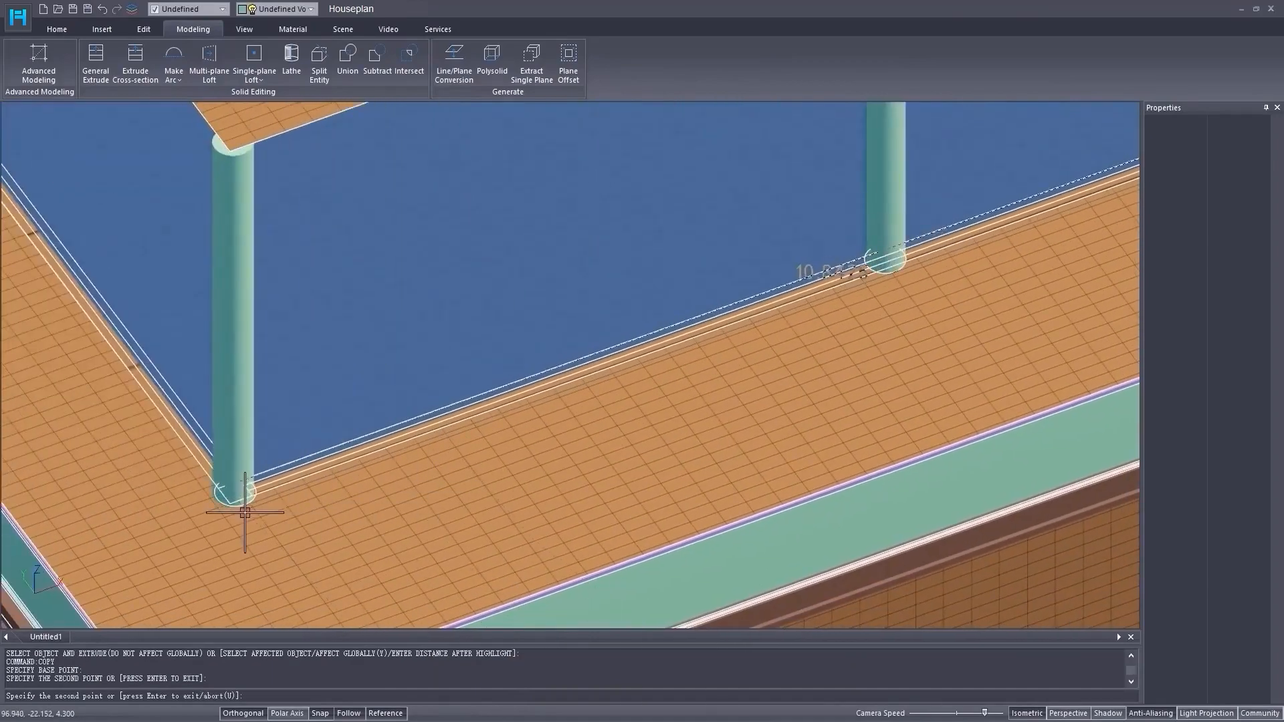
key("Return")
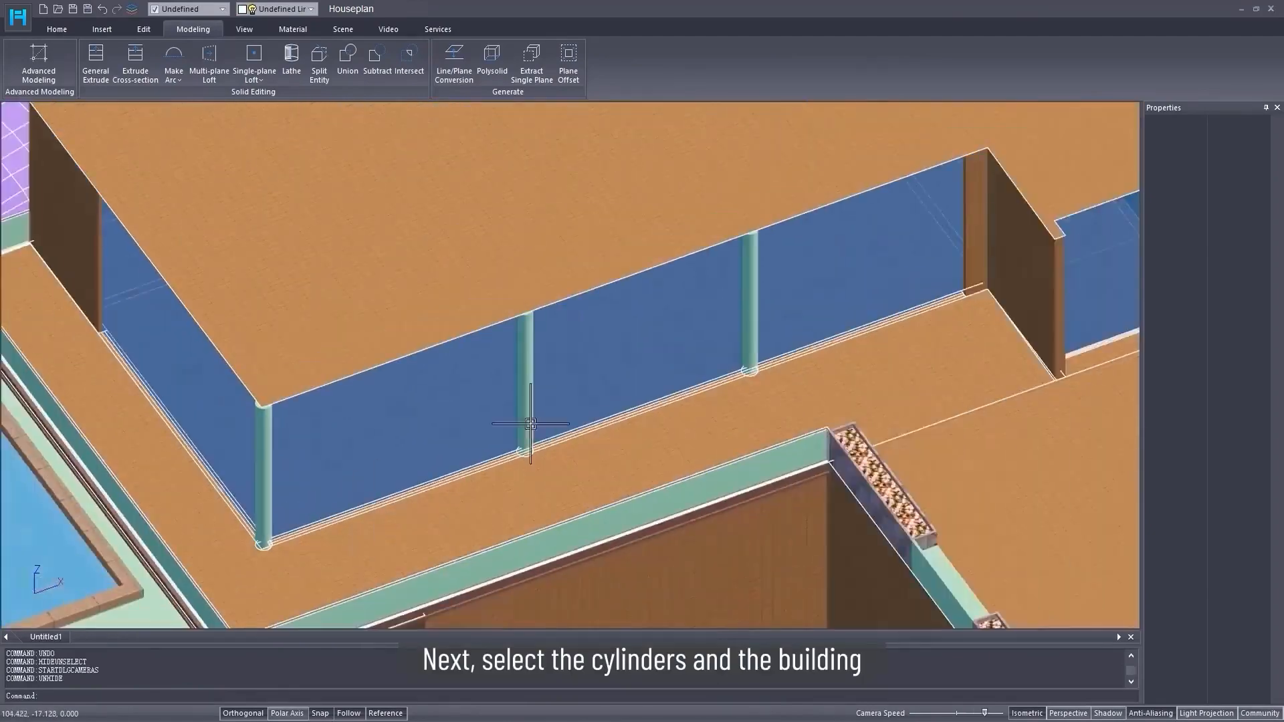
- Hide everything except the column nearest the projecting wall, the glass and the building body, and switch to the front view
scroll(574, 450, "up", 5)
left_click(359, 376)
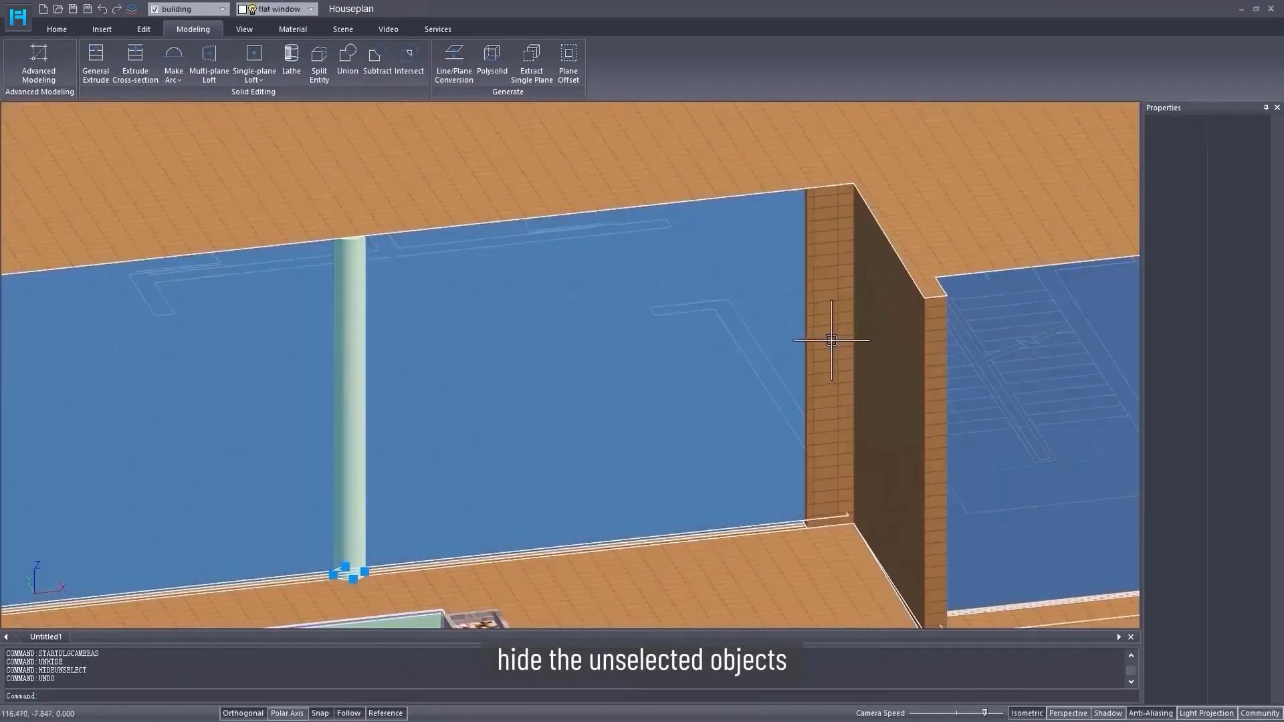
left_click(831, 338)
right_click(573, 396)
left_click(611, 374)
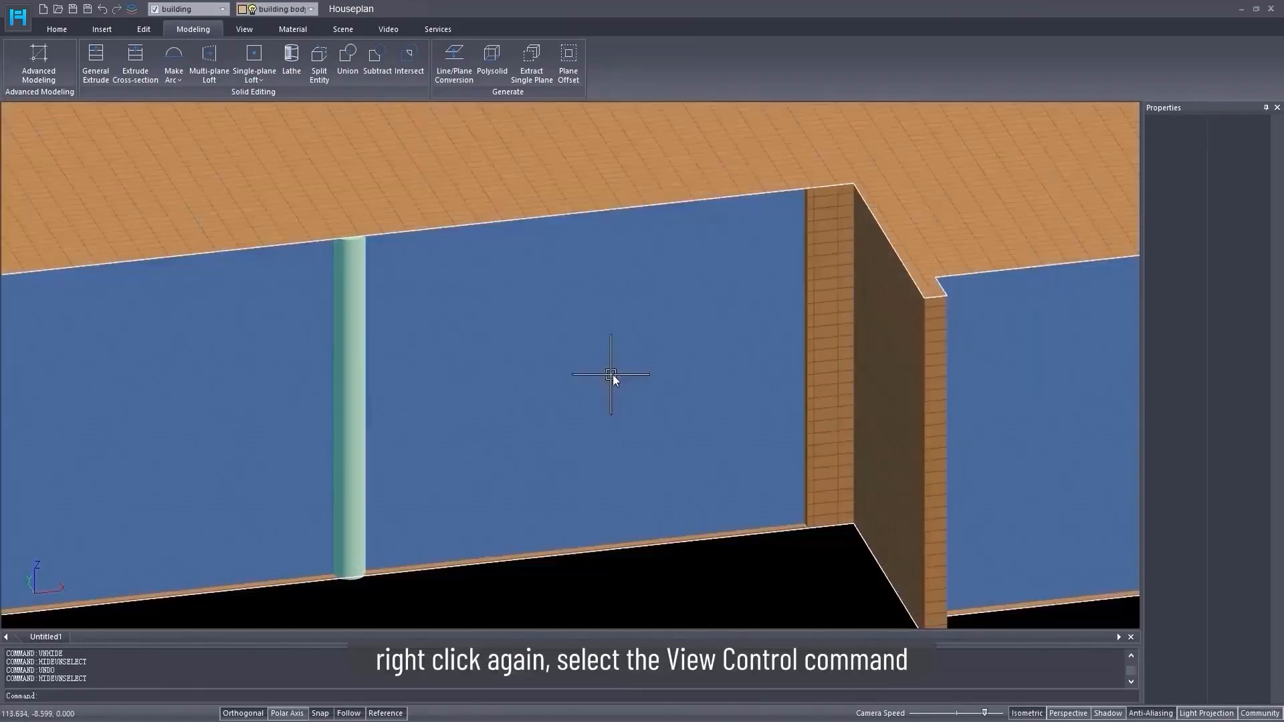
right_click(626, 374)
left_click(699, 107)
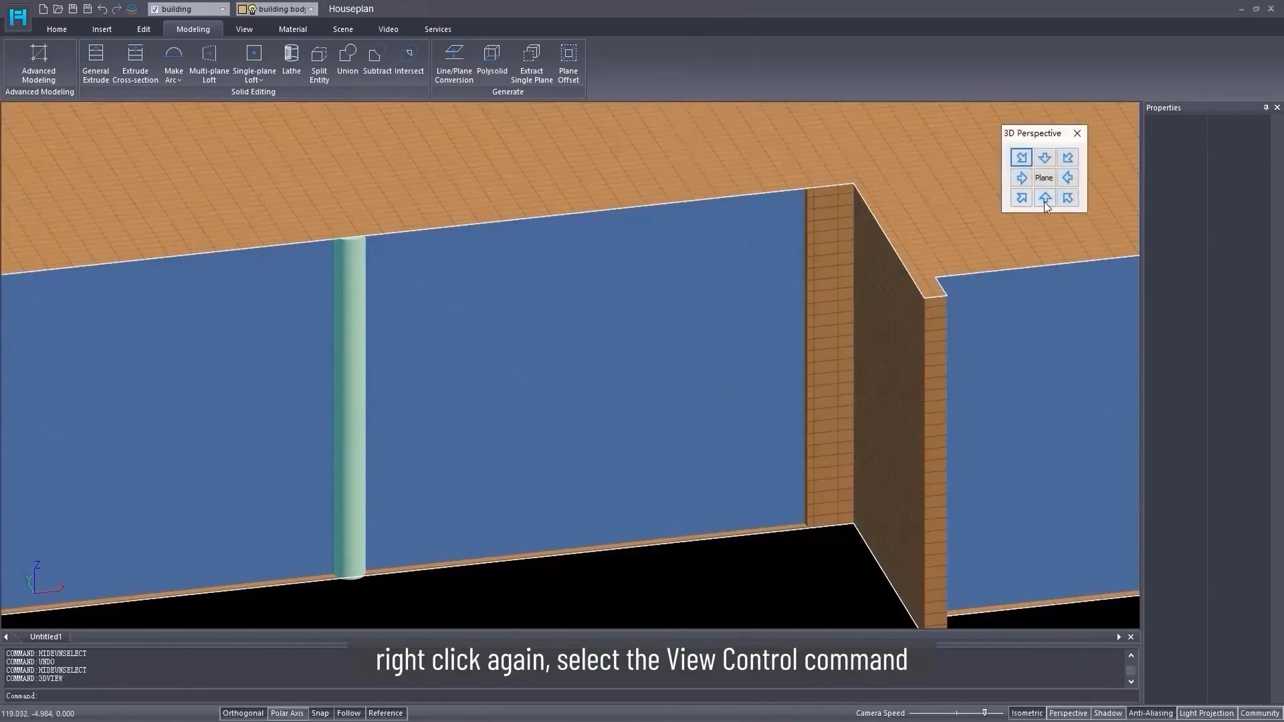
left_click(1044, 198)
scroll(663, 326, "up", 5)
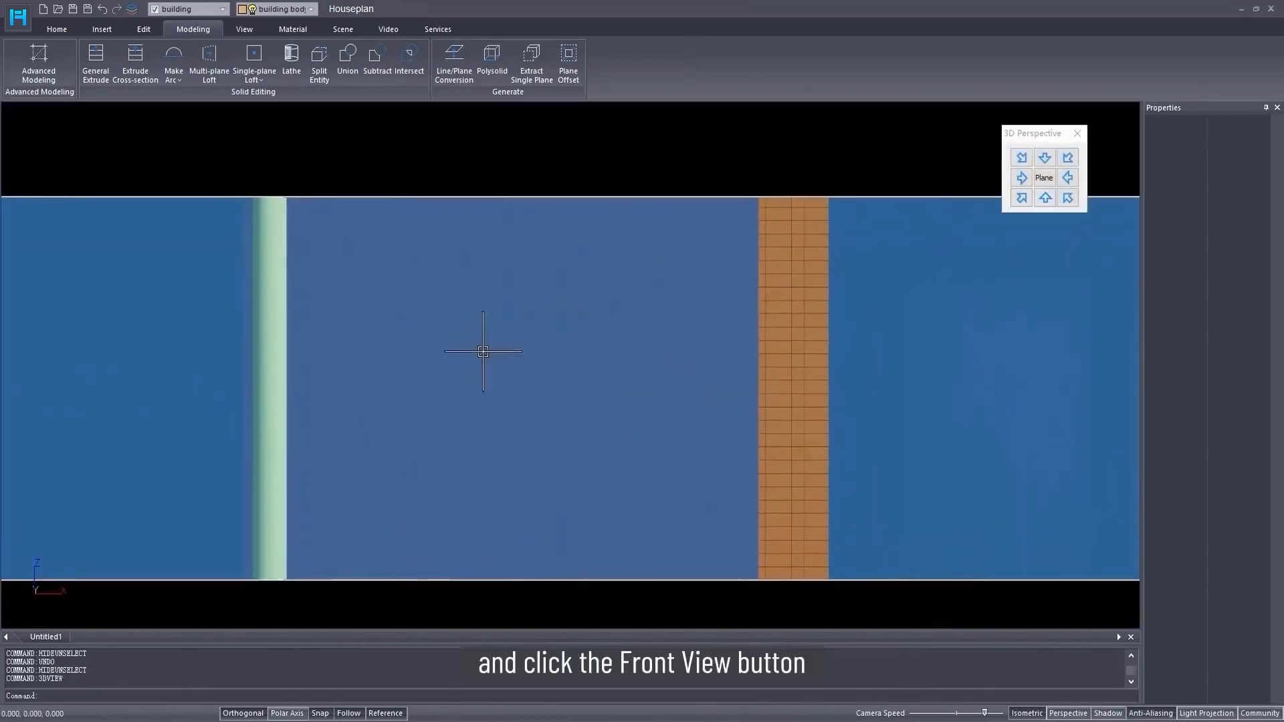
- Draw a rectangle plane over the glass between the column and the brick wall for the window mullions
left_click(62, 30)
left_click(281, 79)
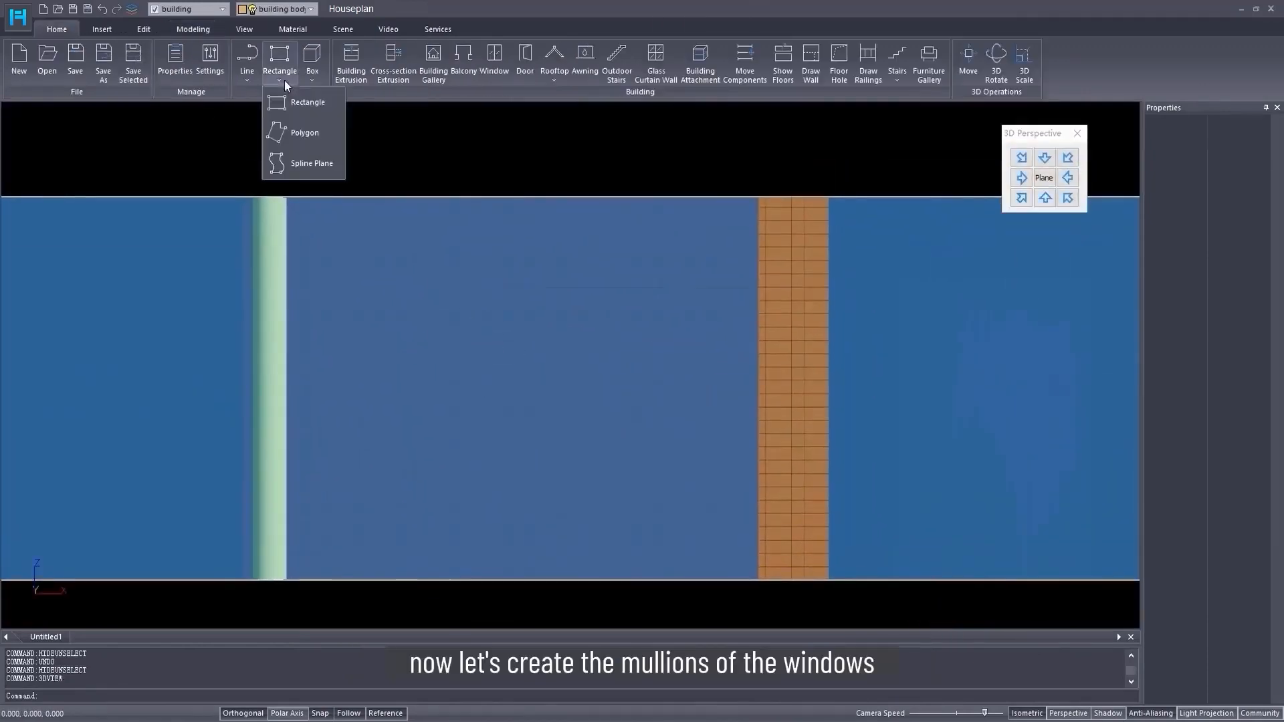
left_click(289, 105)
left_click(363, 231)
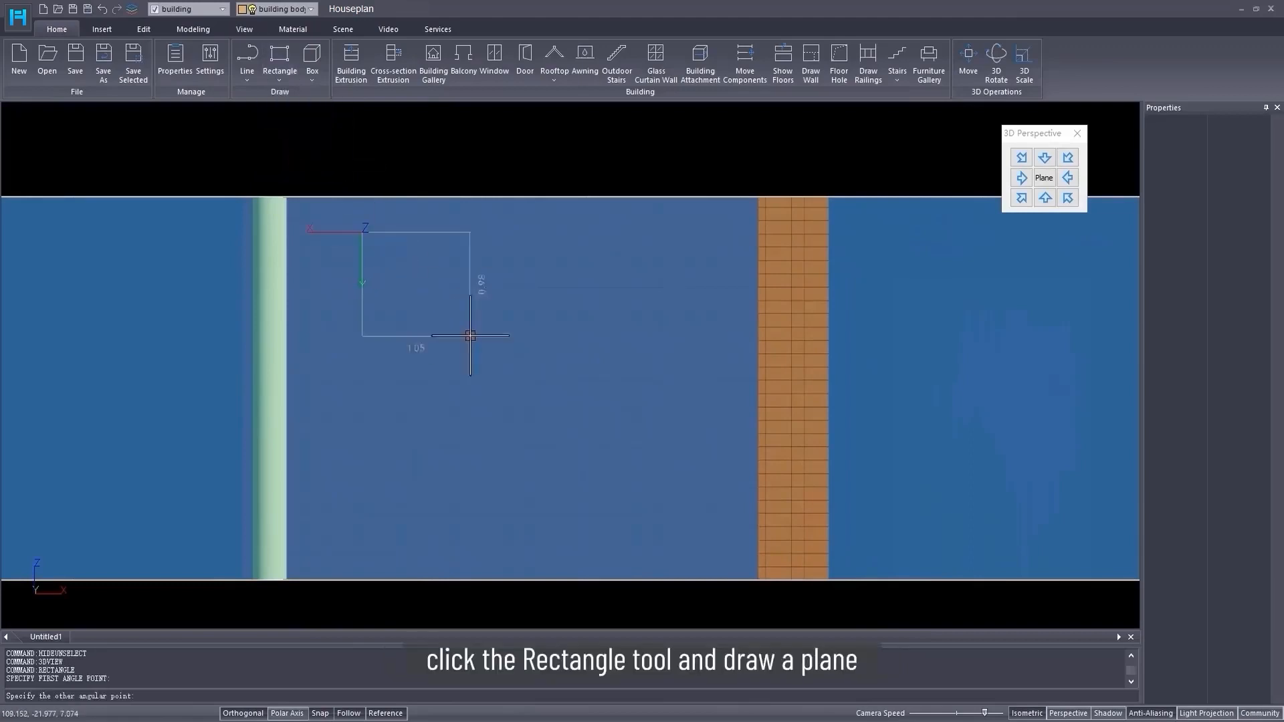
left_click(713, 545)
- Stretch the rectangle plane's edges so it covers the whole glass from the column to the brick wall and from top to bottom
left_click_drag(539, 230, 535, 197)
left_click(362, 372)
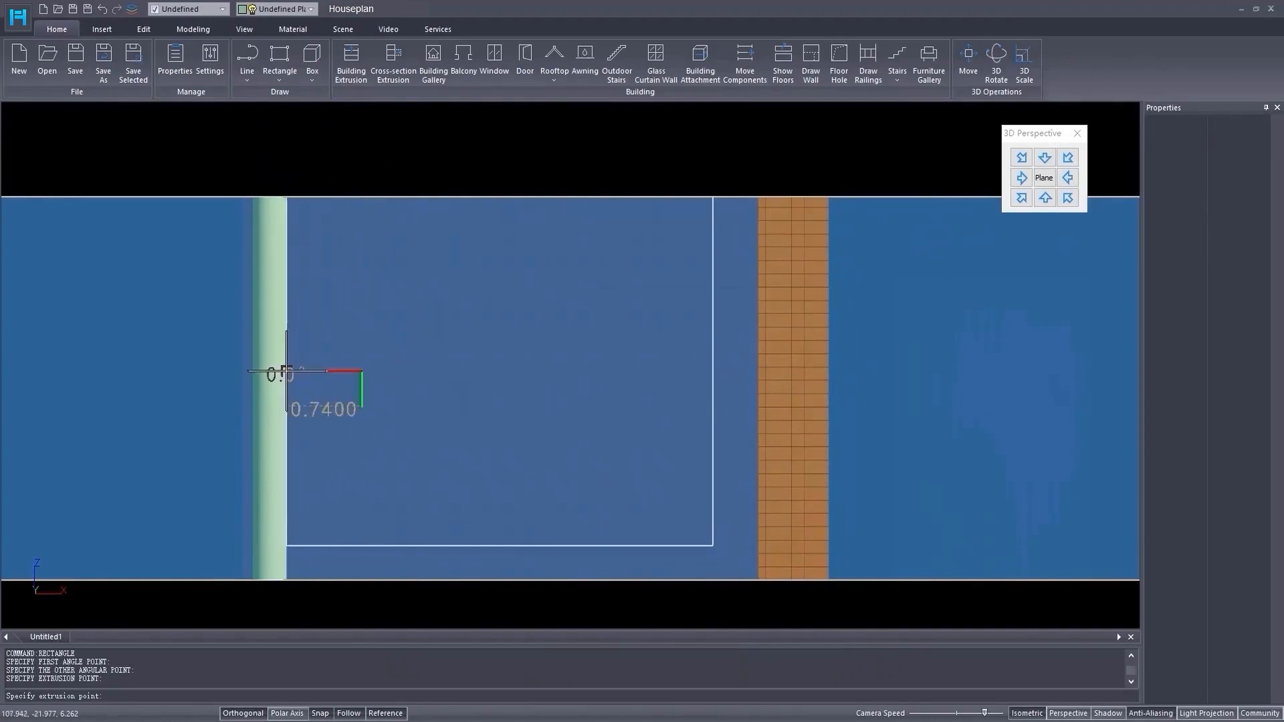
left_click(287, 371)
left_click(500, 545)
left_click(500, 579)
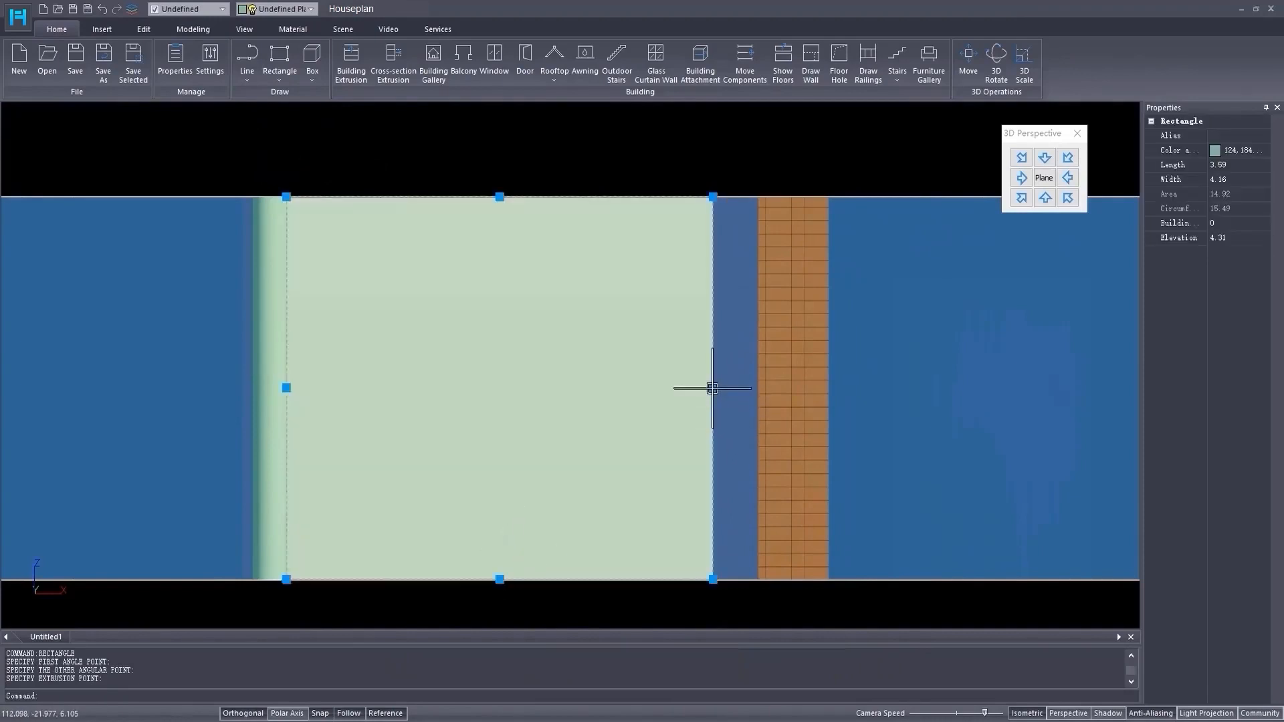
left_click(711, 387)
left_click(754, 388)
middle_click_drag(631, 408, 627, 375)
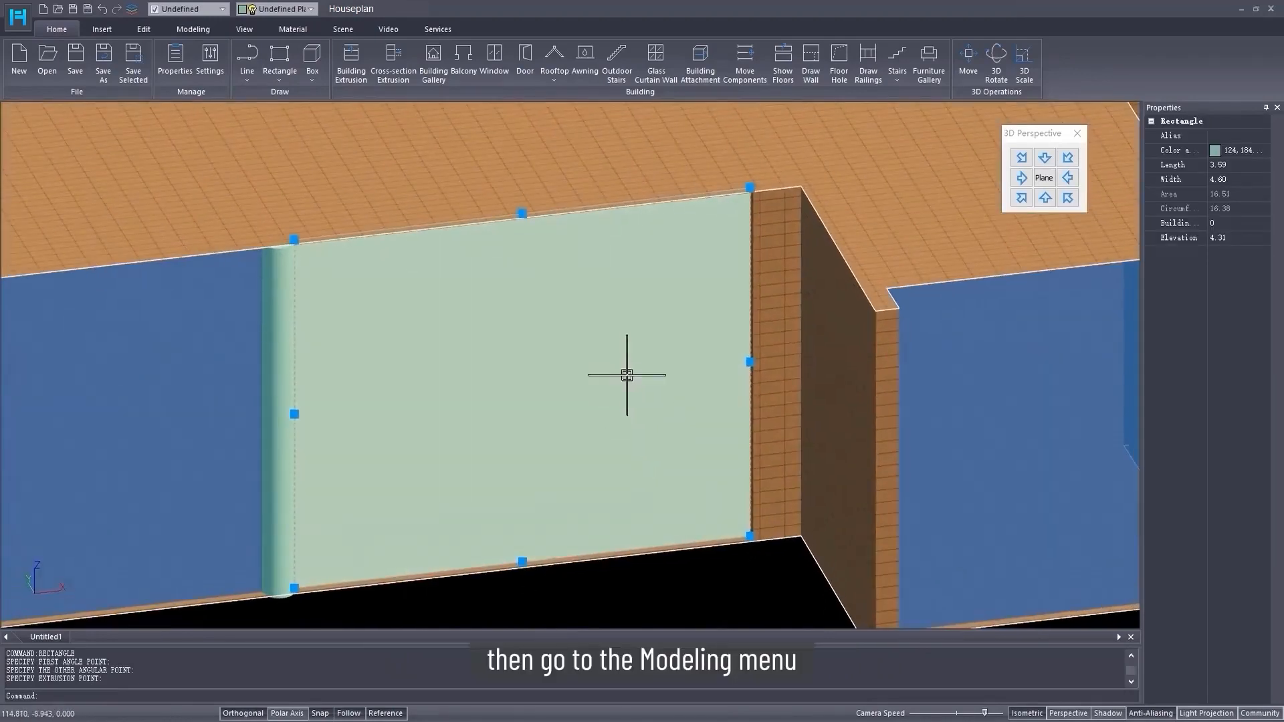
- Offset the rectangle plane with the Plane Offset tool by a distance of -0.03
left_click(193, 28)
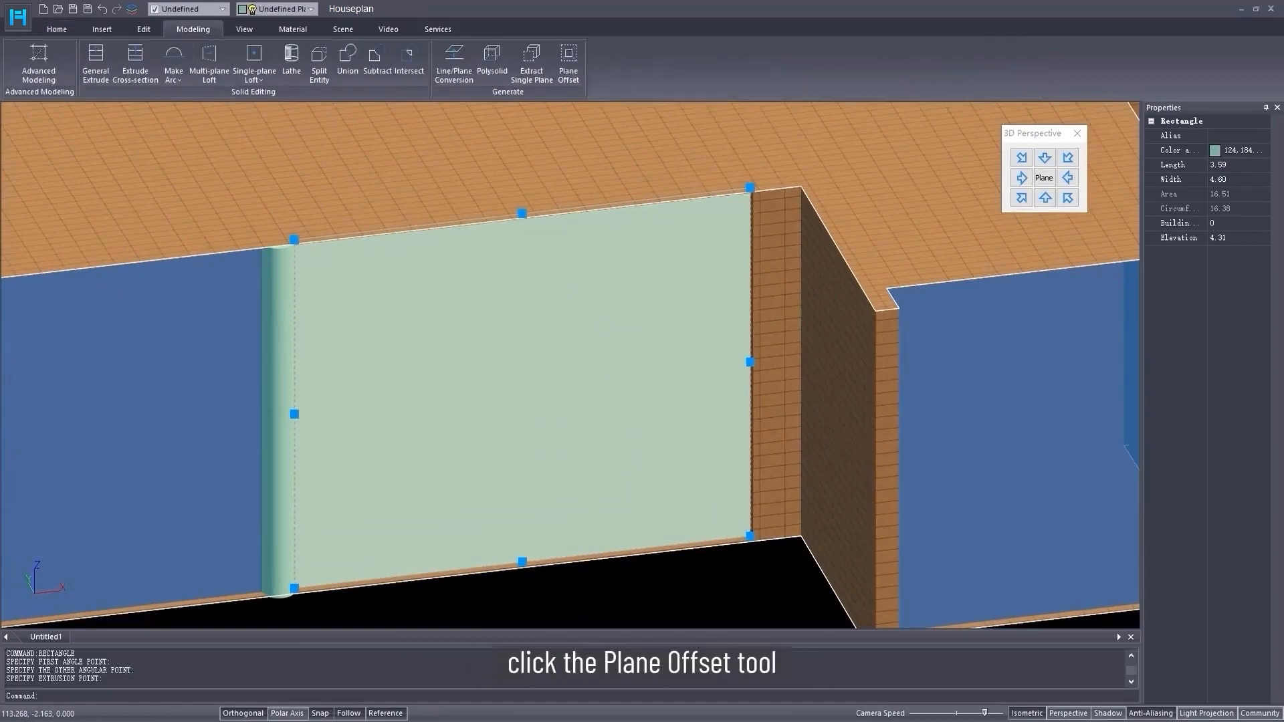
left_click(570, 63)
left_click(588, 381)
type("-0.03")
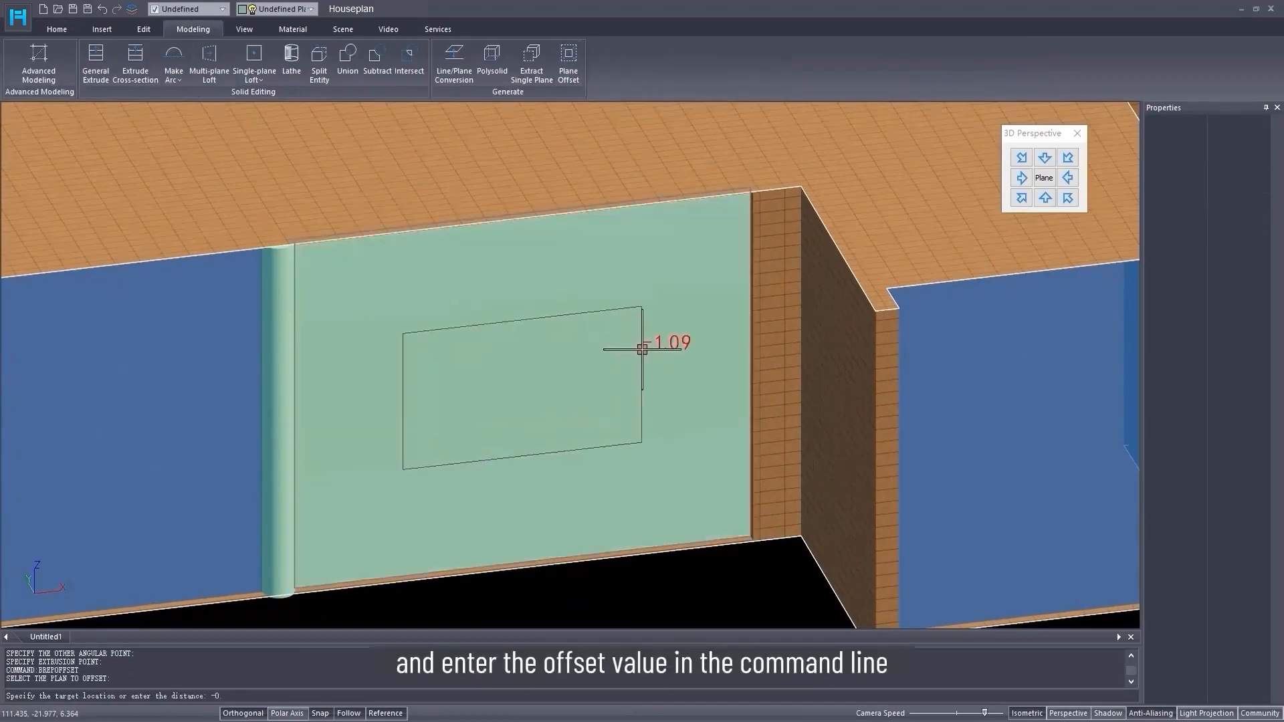
key("Return")
- Subtract the offset plane from the outer rectangle plane and delete the inner plane to leave a thin frame
middle_click_drag(642, 349, 451, 536)
scroll(593, 383, "up", 5)
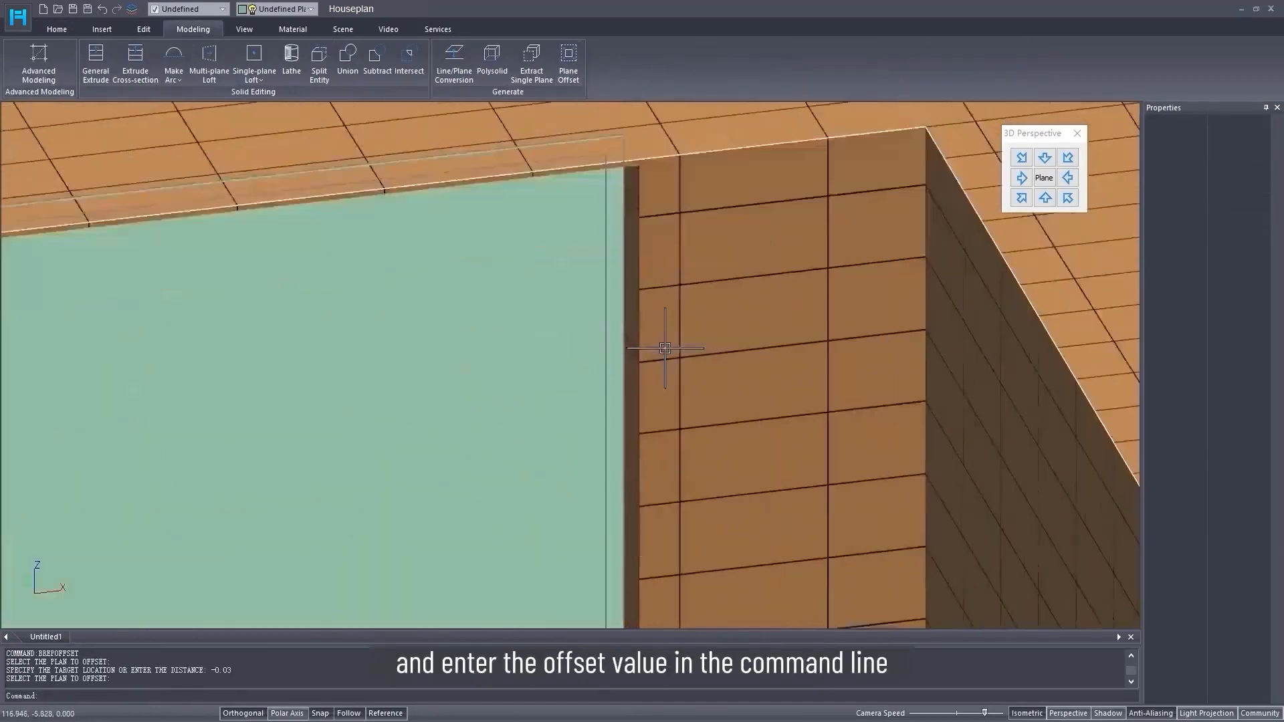
left_click(376, 76)
left_click(606, 217)
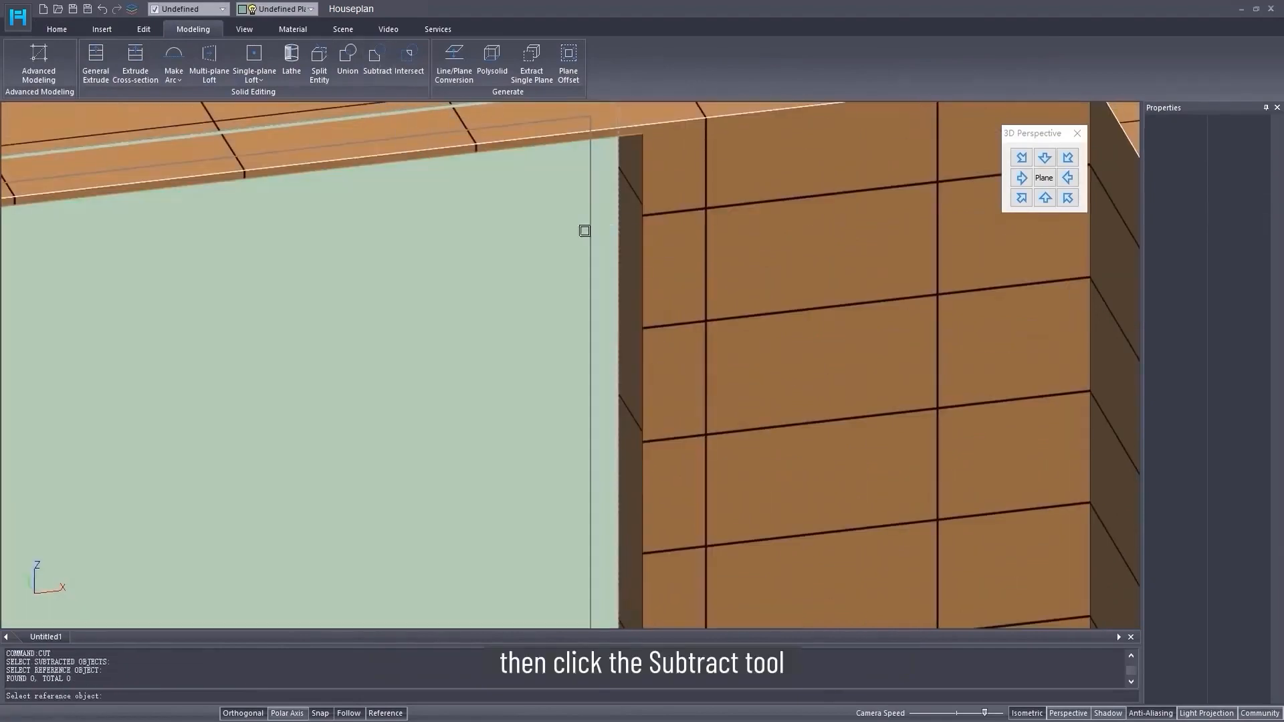
right_click(584, 230)
left_click(418, 330)
right_click(418, 330)
left_click(427, 364)
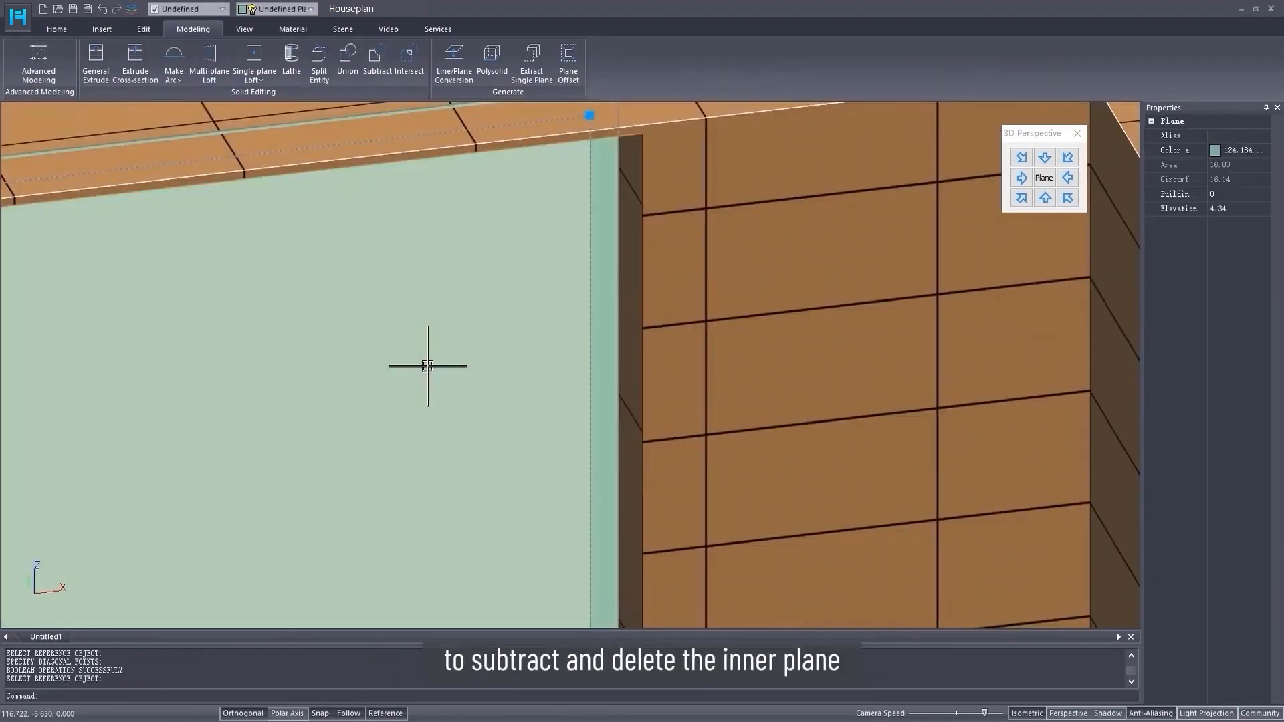
key("Delete")
- Extrude the thin frame plane around the glass by 0.03 with General Extrude
left_click(96, 64)
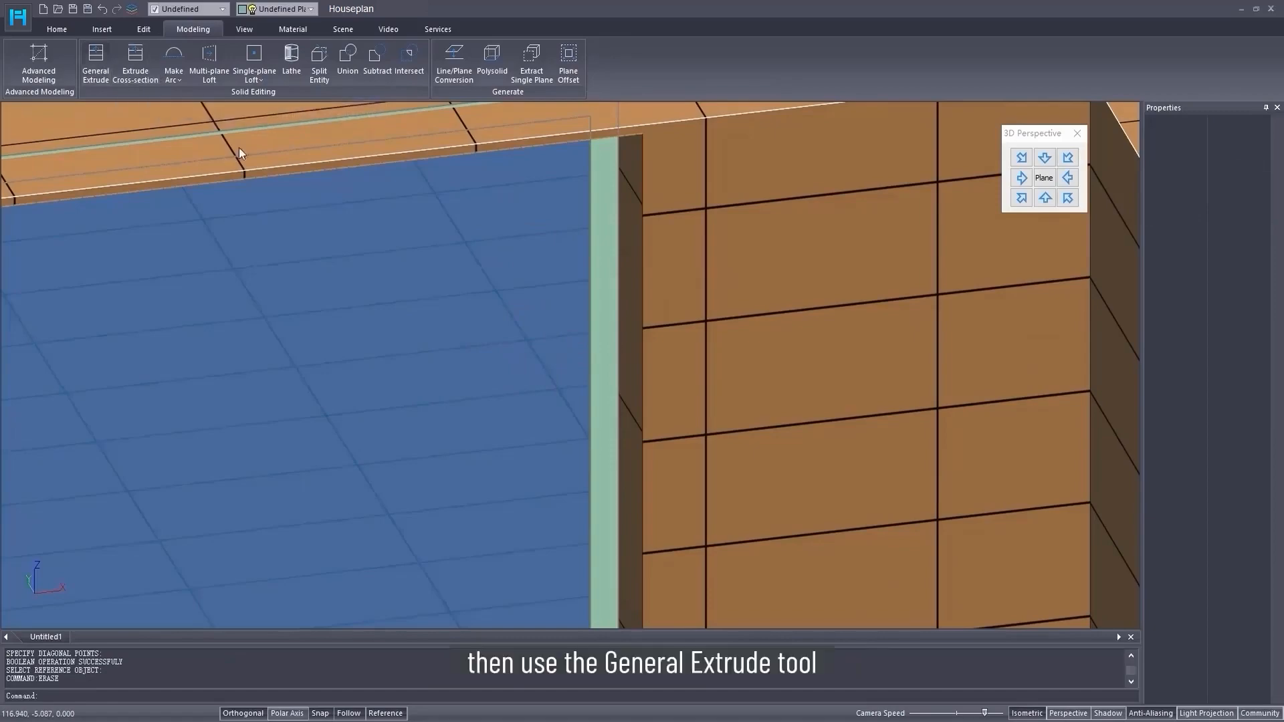
type("0.06")
key("Return")
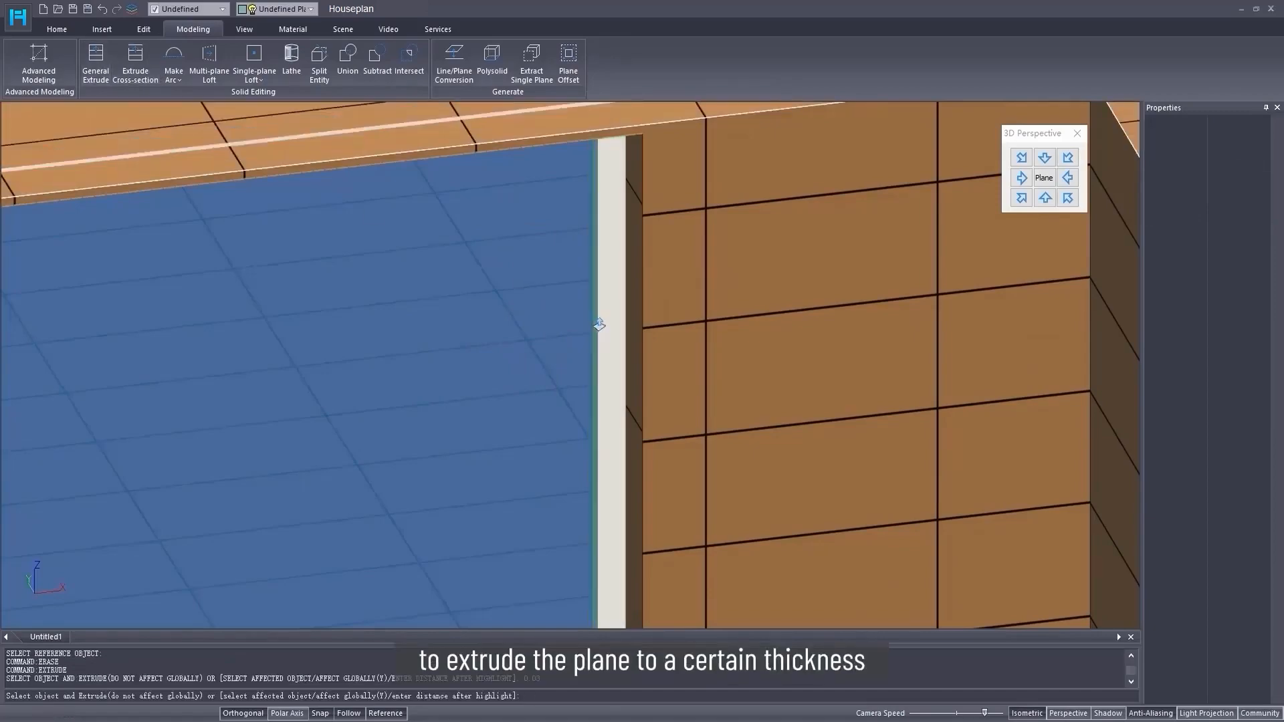
right_click(587, 327)
- Draw a free polysolid path along the frame's inner edge beside the brick wall, from the upper corner to the lower corner
scroll(543, 245, "down", 4)
middle_click_drag(539, 243, 561, 391)
scroll(562, 391, "down", 3)
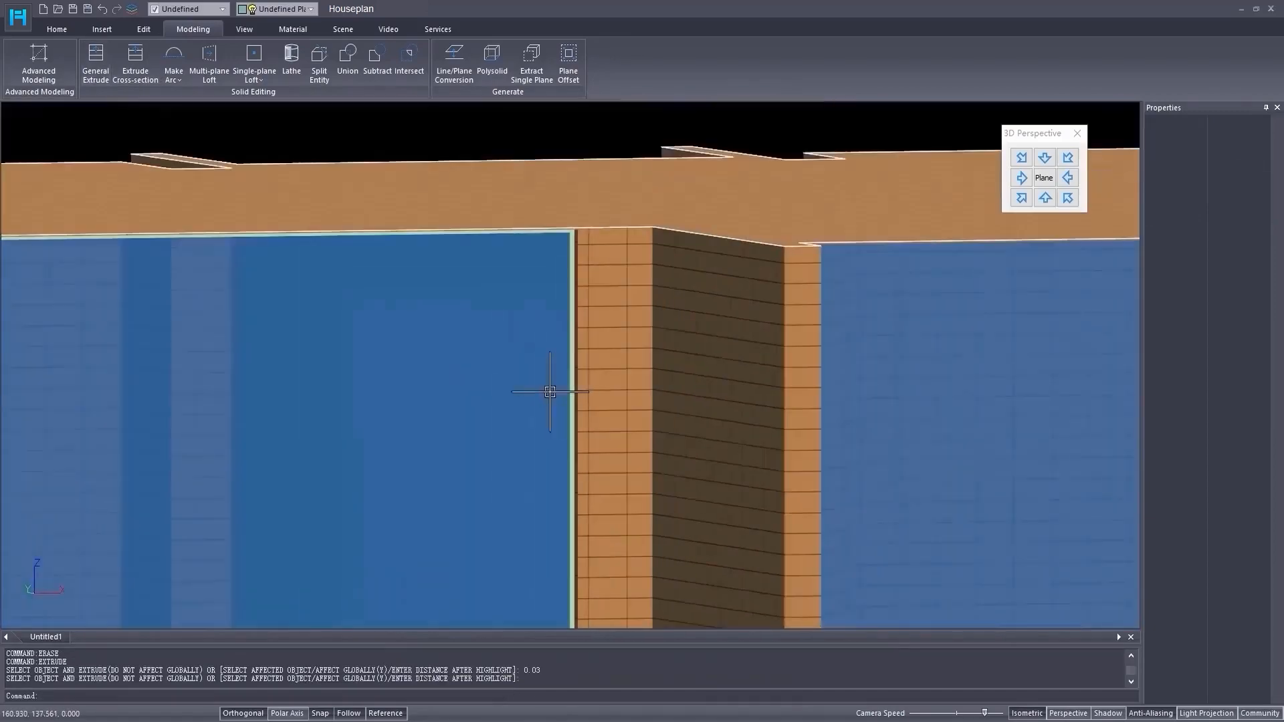
left_click(491, 59)
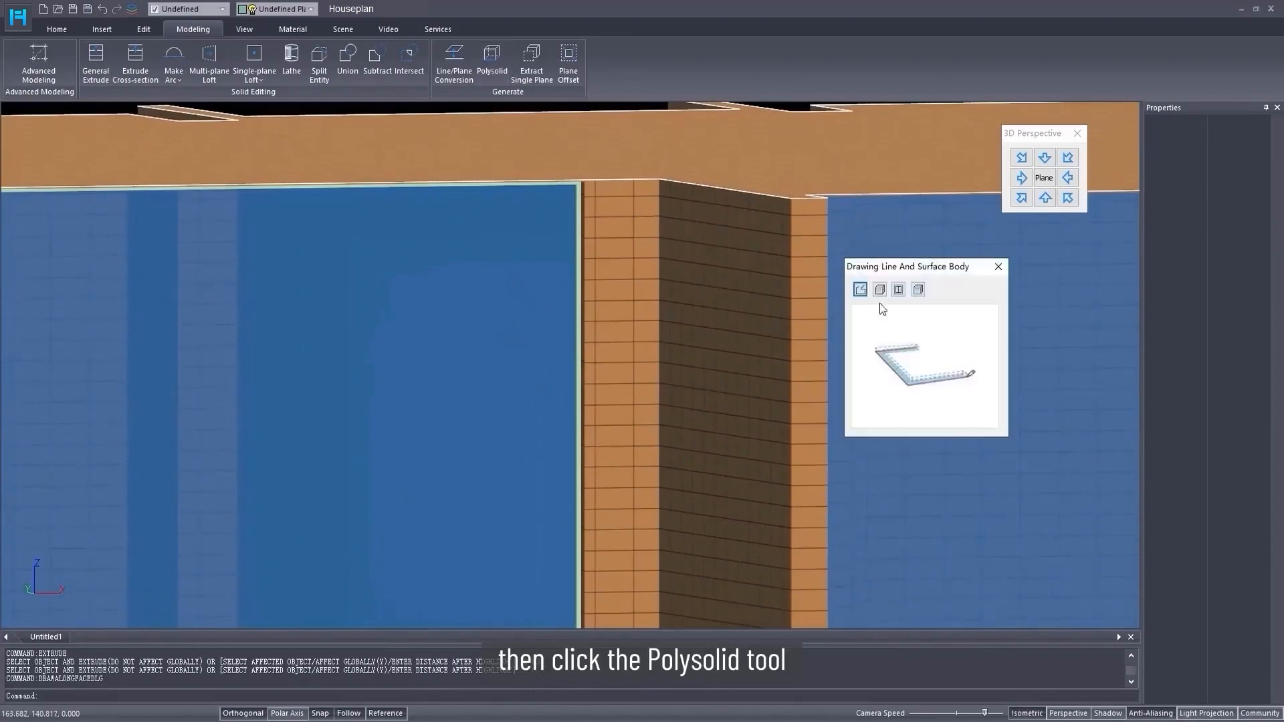
left_click(860, 290)
scroll(565, 208, "up", 5)
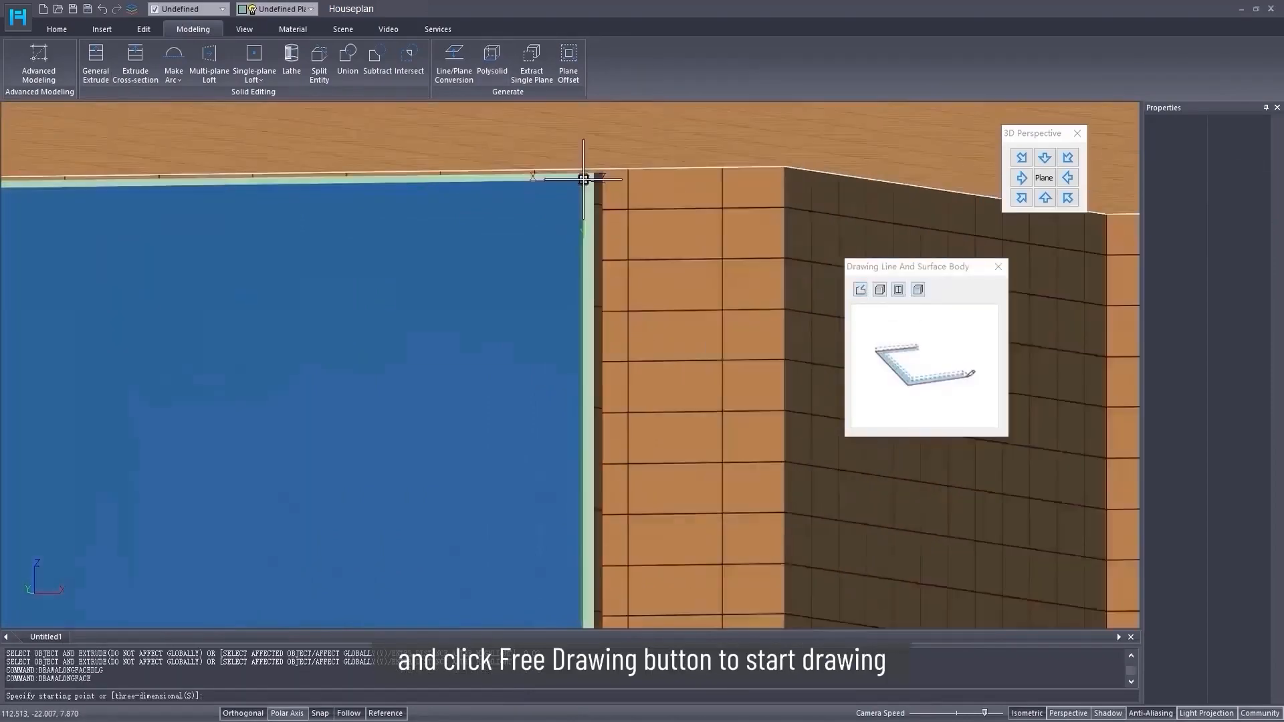
left_click(579, 192)
scroll(585, 335, "down", 4)
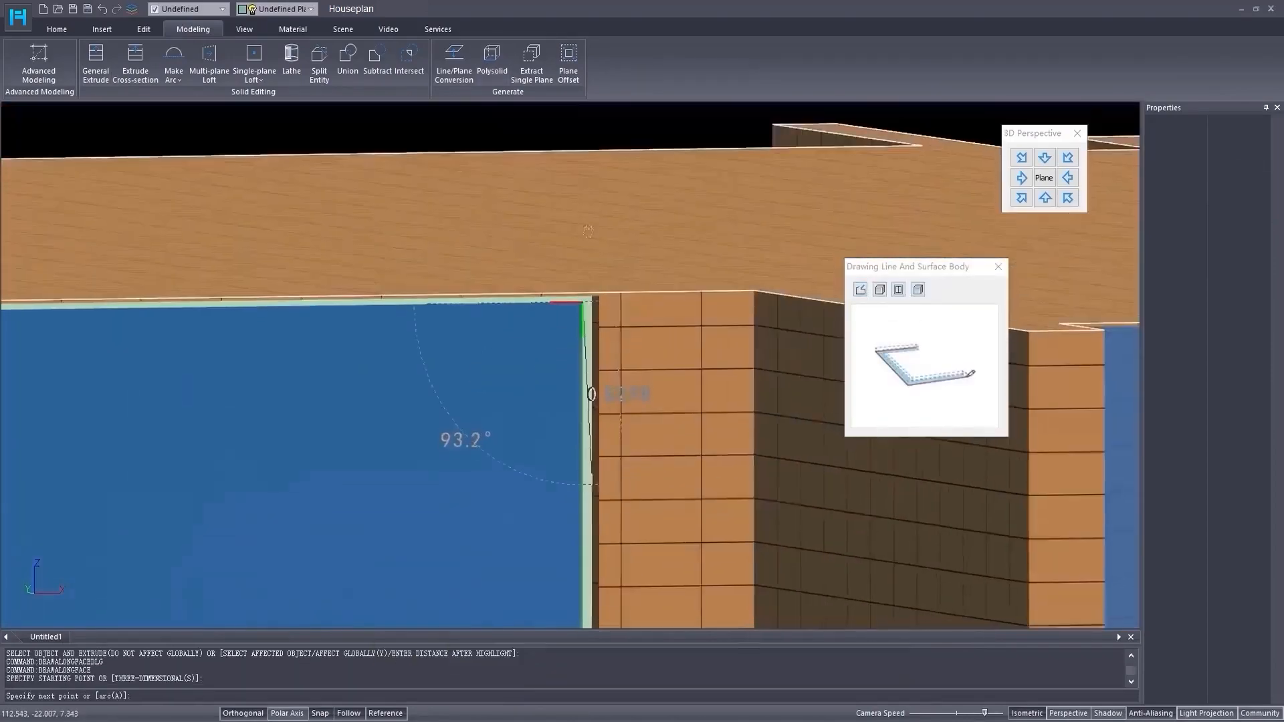
middle_click_drag(591, 393, 588, 220)
scroll(588, 417, "up", 3)
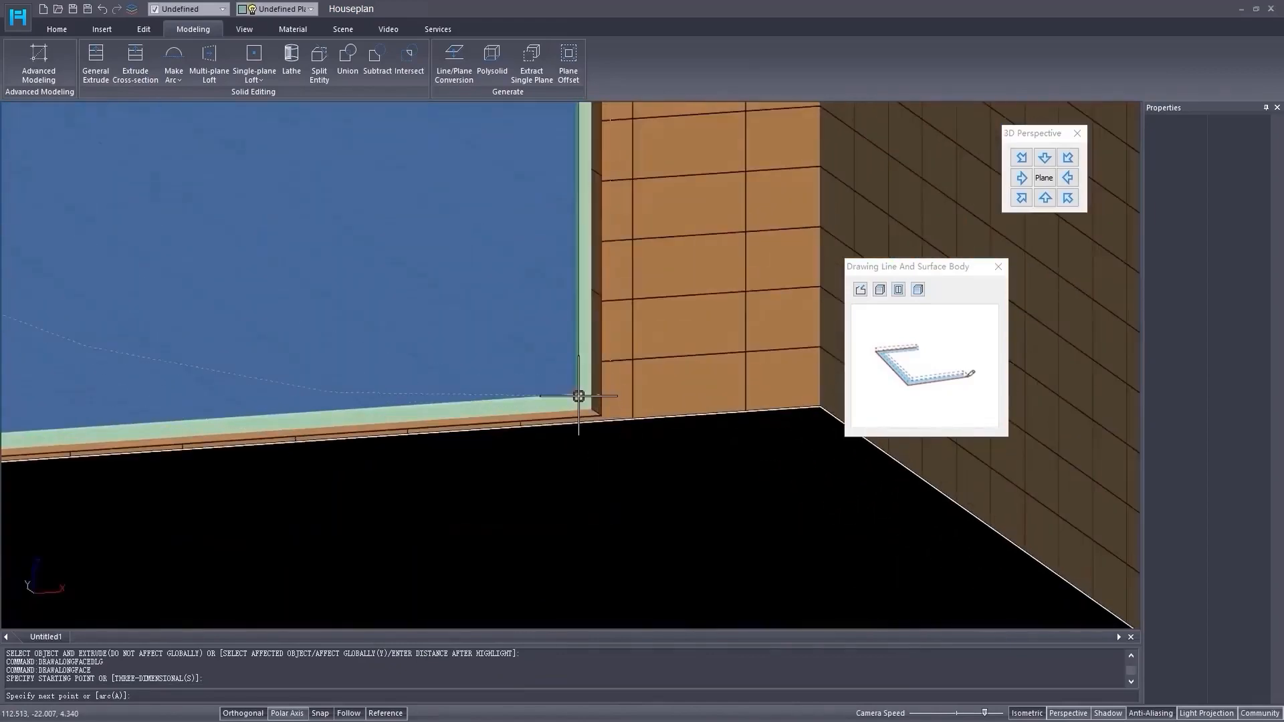
left_click(579, 396)
right_click(579, 396)
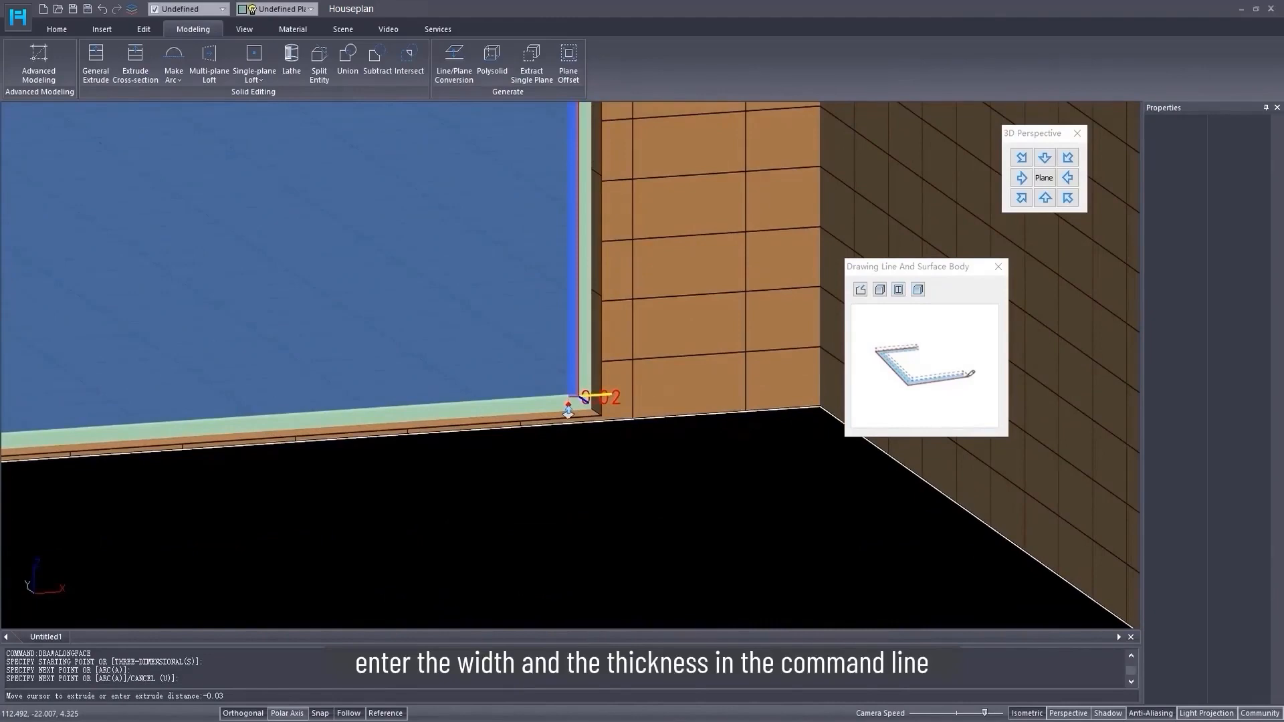
- Set both extrusion distances of the vertical polysolid, its width and thickness, to -0.03
type("-0.03")
key("Return")
type("-0.")
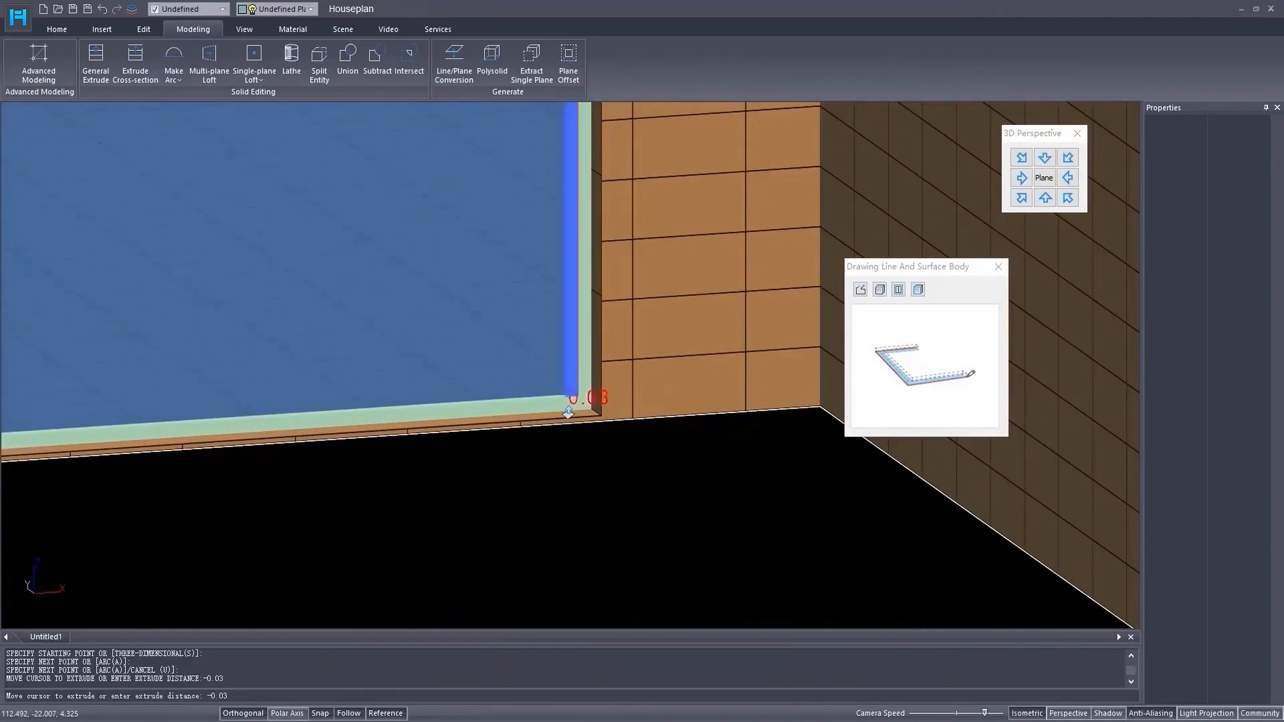
key("Return")
- Move the vertical mullion along the X axis by about -2.26 to the middle of the window frame
left_click(569, 387)
scroll(568, 389, "down", 4)
middle_click_drag(502, 374, 599, 482)
scroll(537, 444, "down", 3)
middle_click_drag(505, 421, 545, 460)
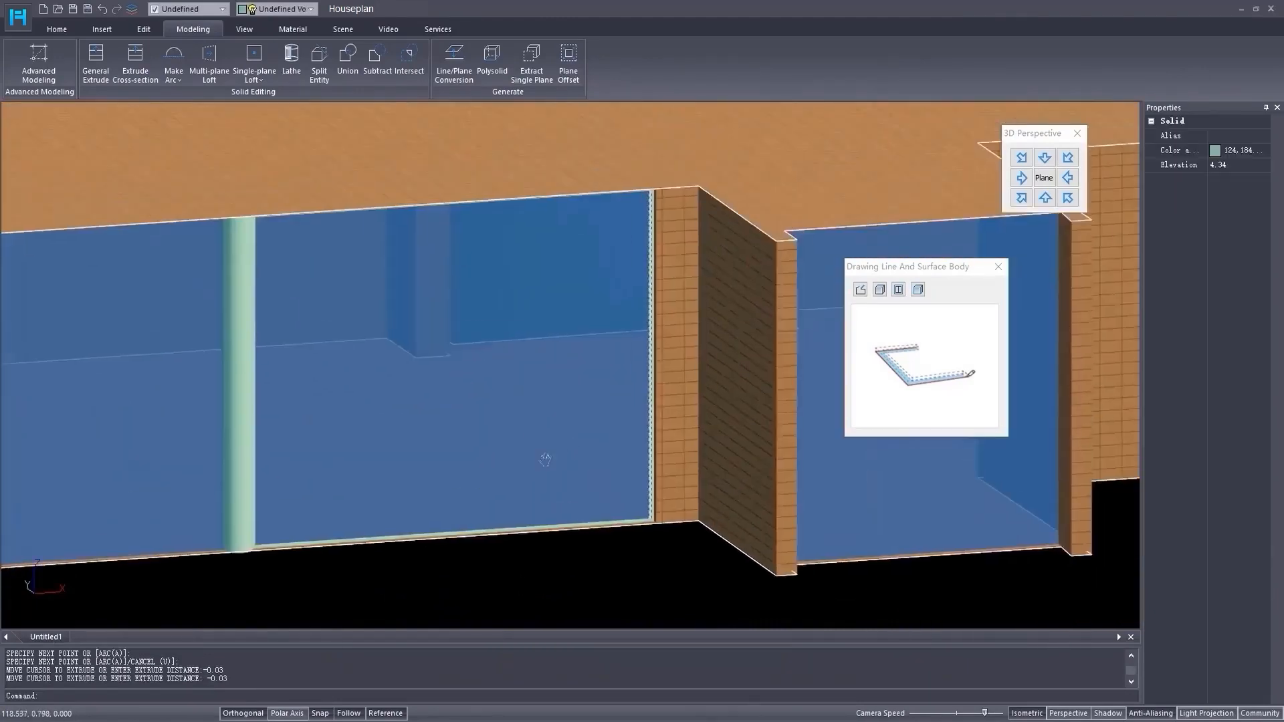
scroll(545, 459, "up", 1)
left_click(999, 268)
left_click(78, 28)
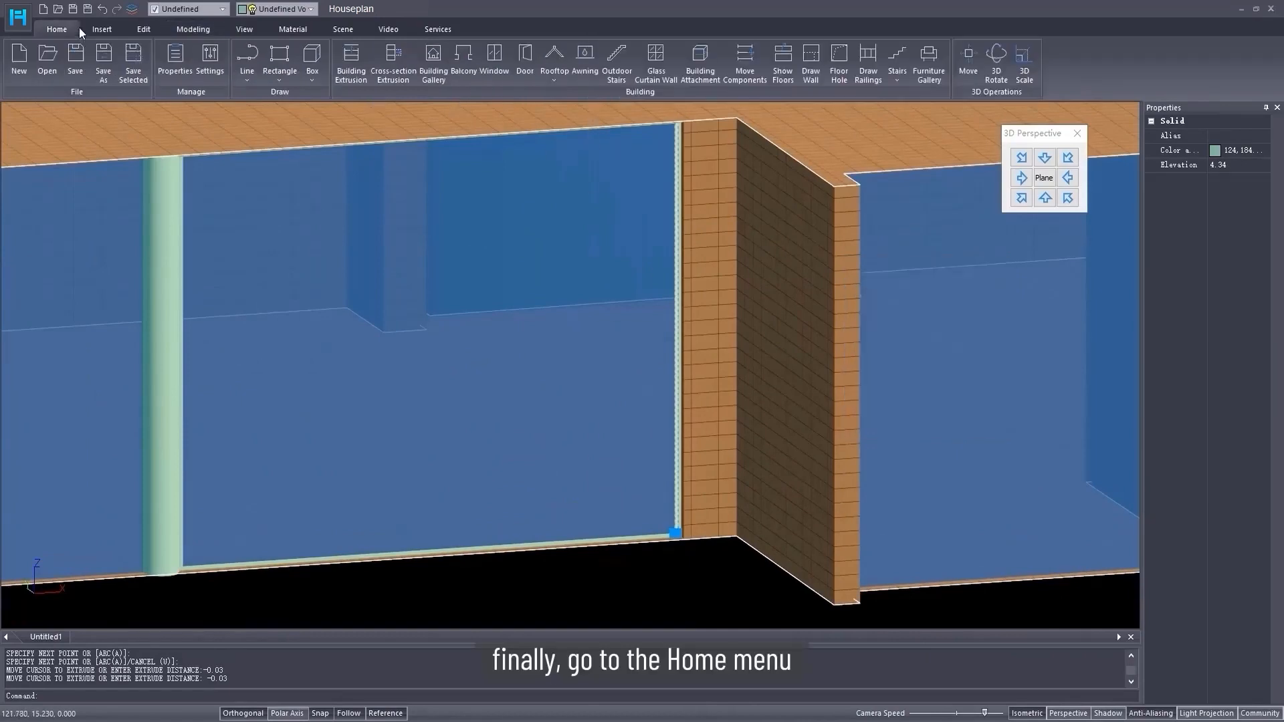
left_click(978, 62)
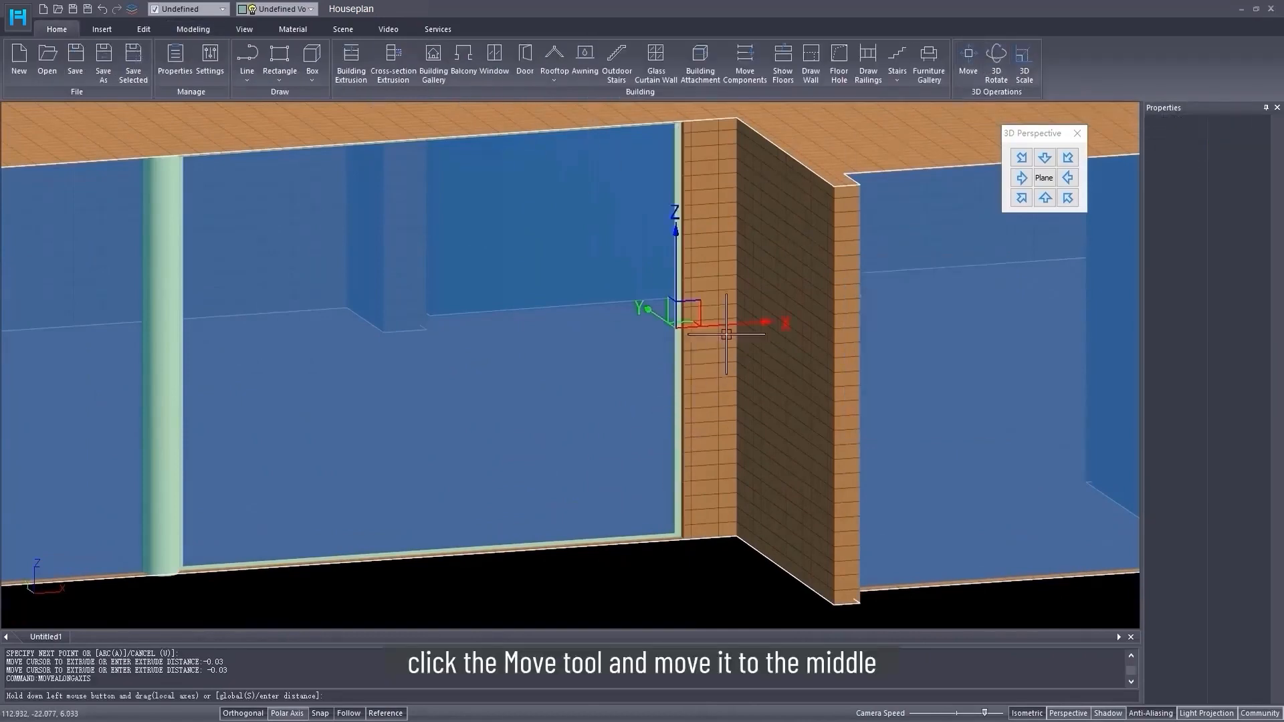
left_click_drag(727, 325, 426, 548)
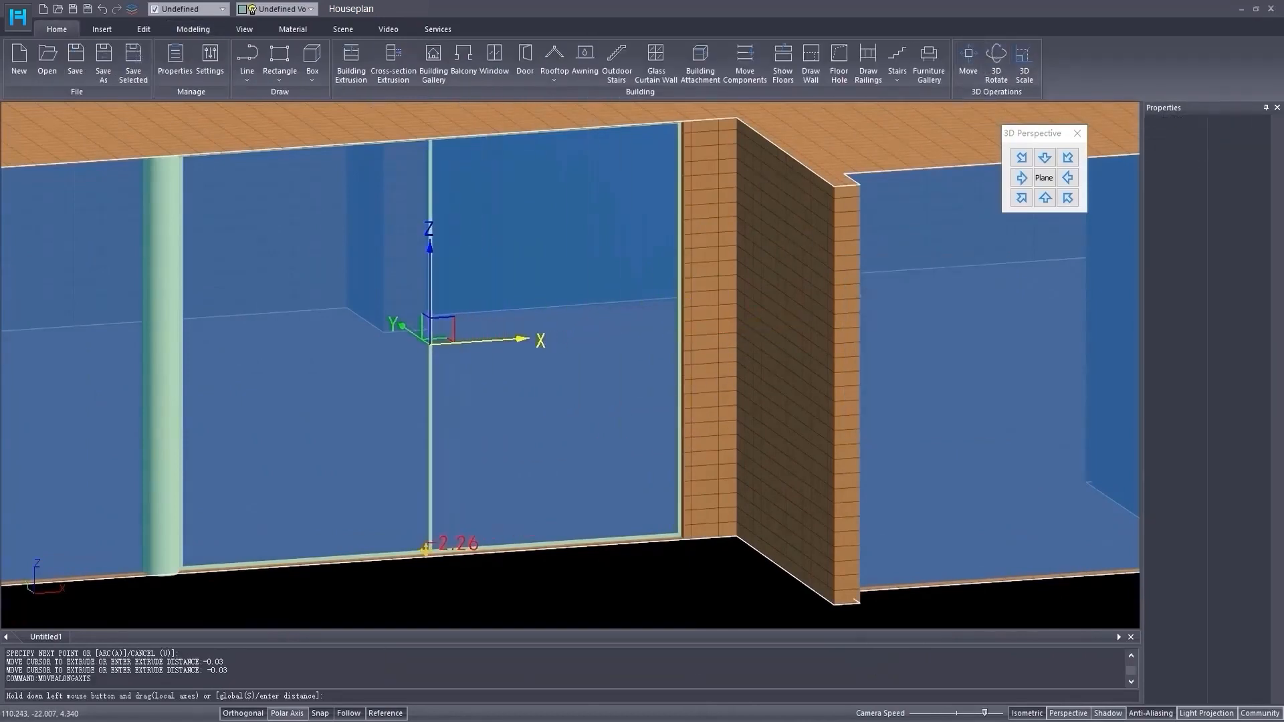
- Copy the middle mullion to add further bars that divide the framed window into a grid
left_click(430, 524)
right_click(430, 524)
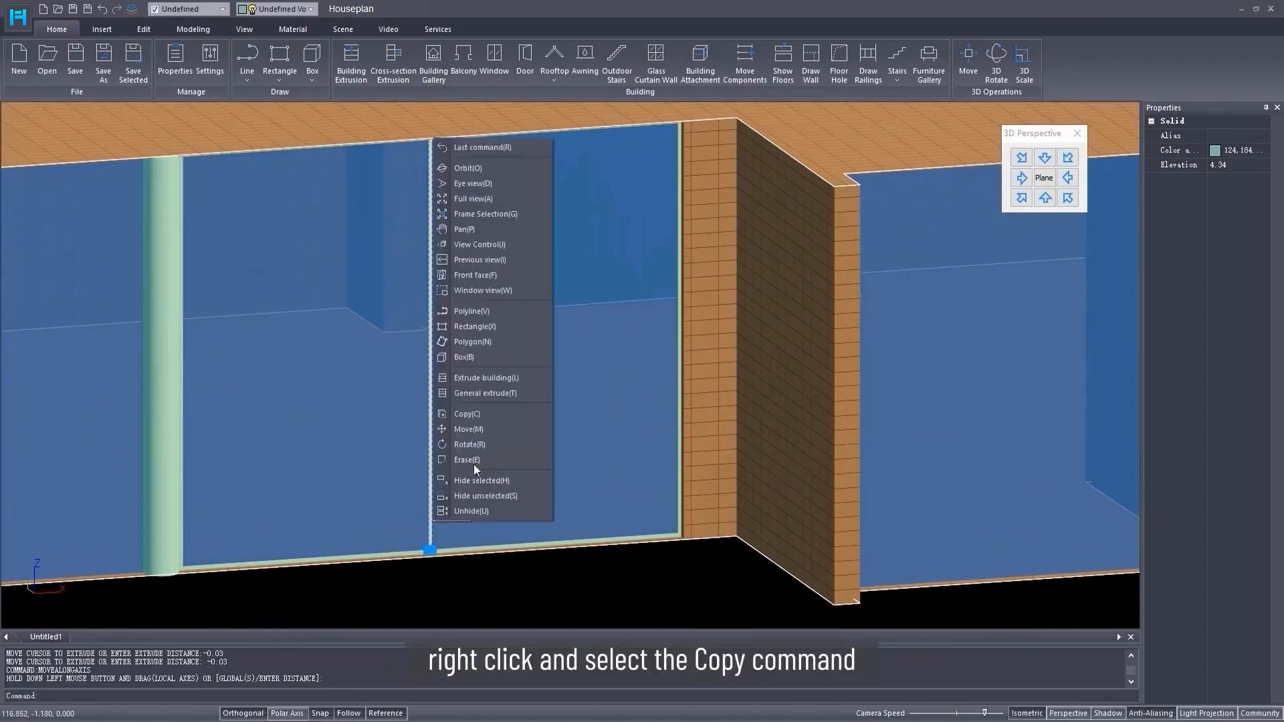
left_click(480, 414)
left_click(466, 508)
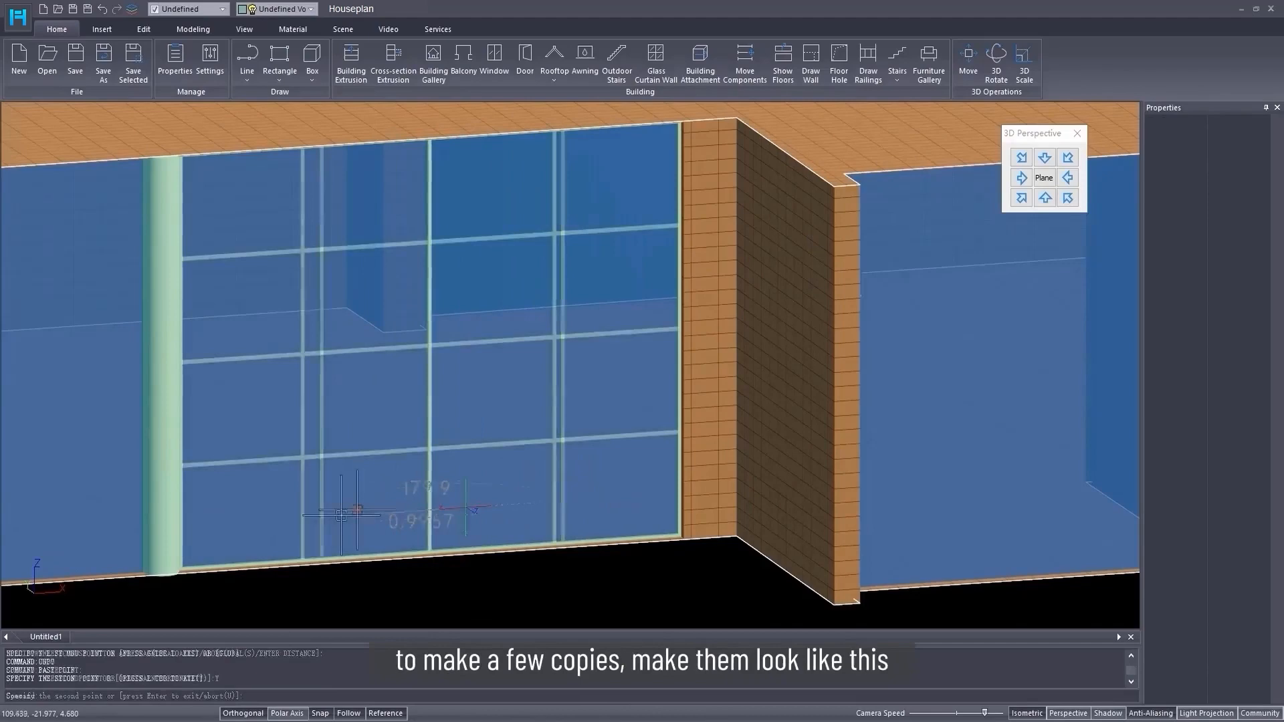
- Unhide all objects and paste the finished mullion grids onto the remaining glazed walls at their original coordinates
right_click(343, 131)
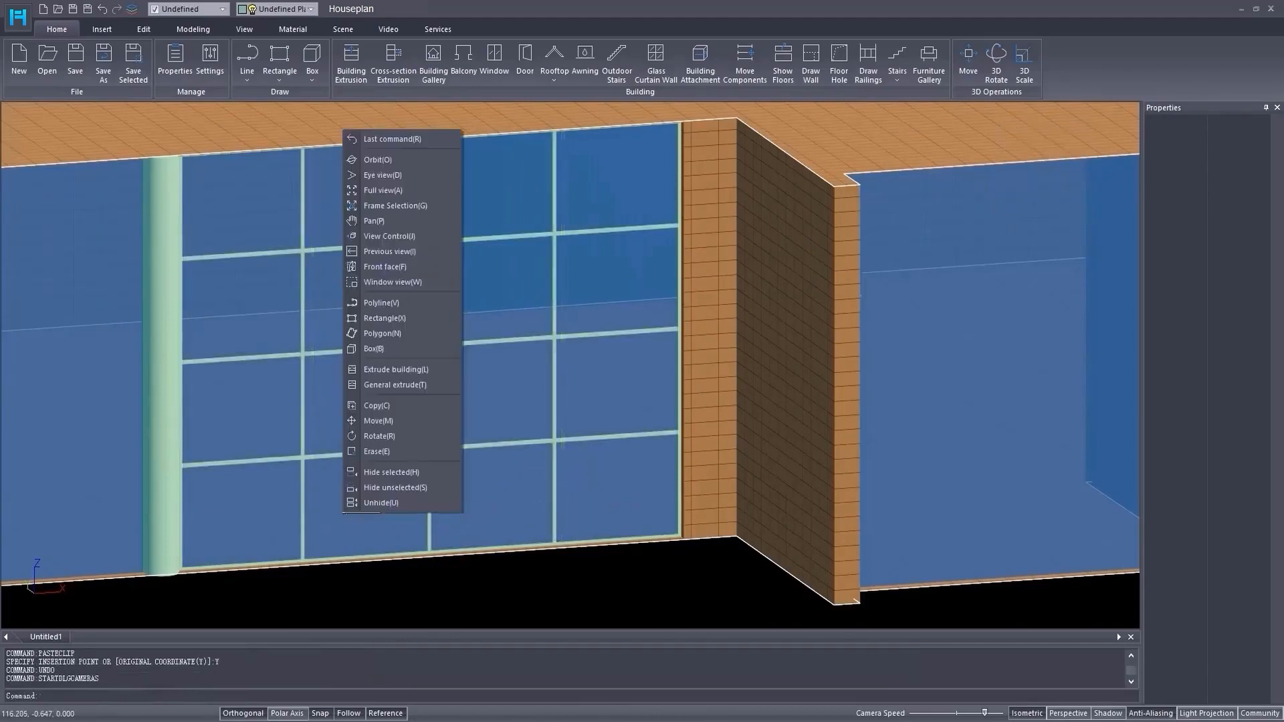
left_click(366, 503)
key("ctrl+v")
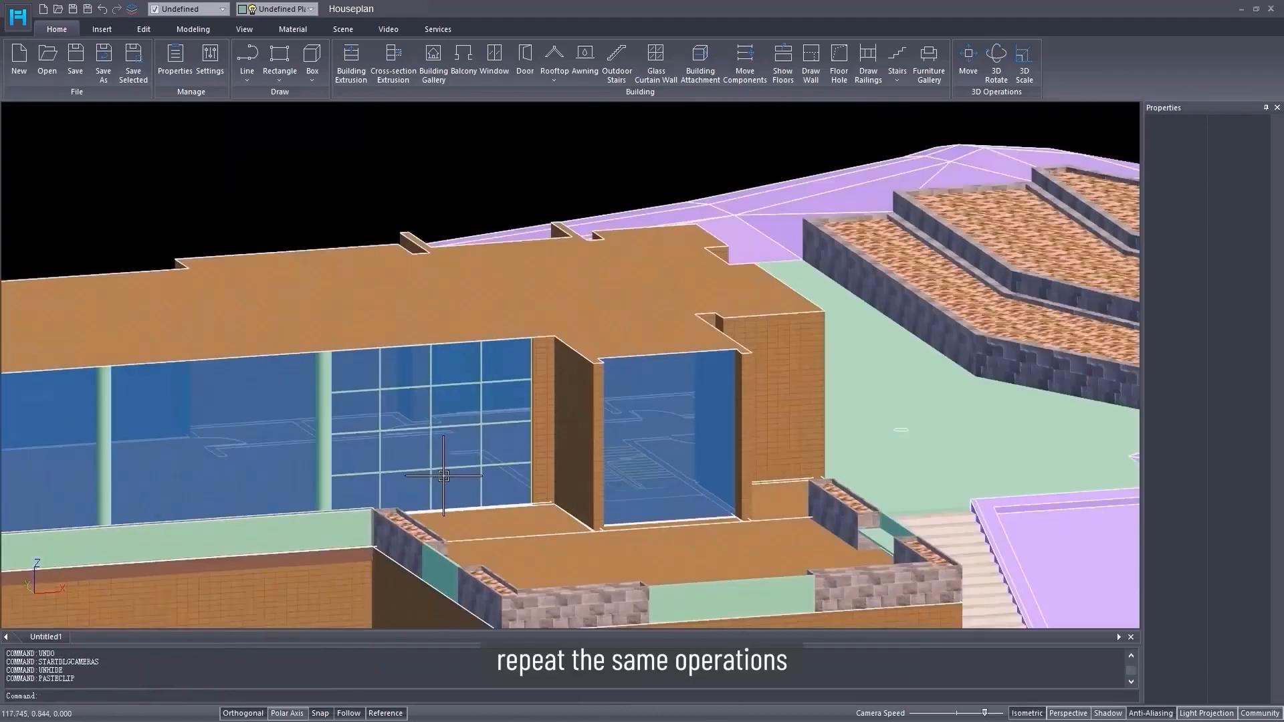
scroll(444, 476, "down", 2)
middle_click_drag(444, 475, 549, 497, "shift")
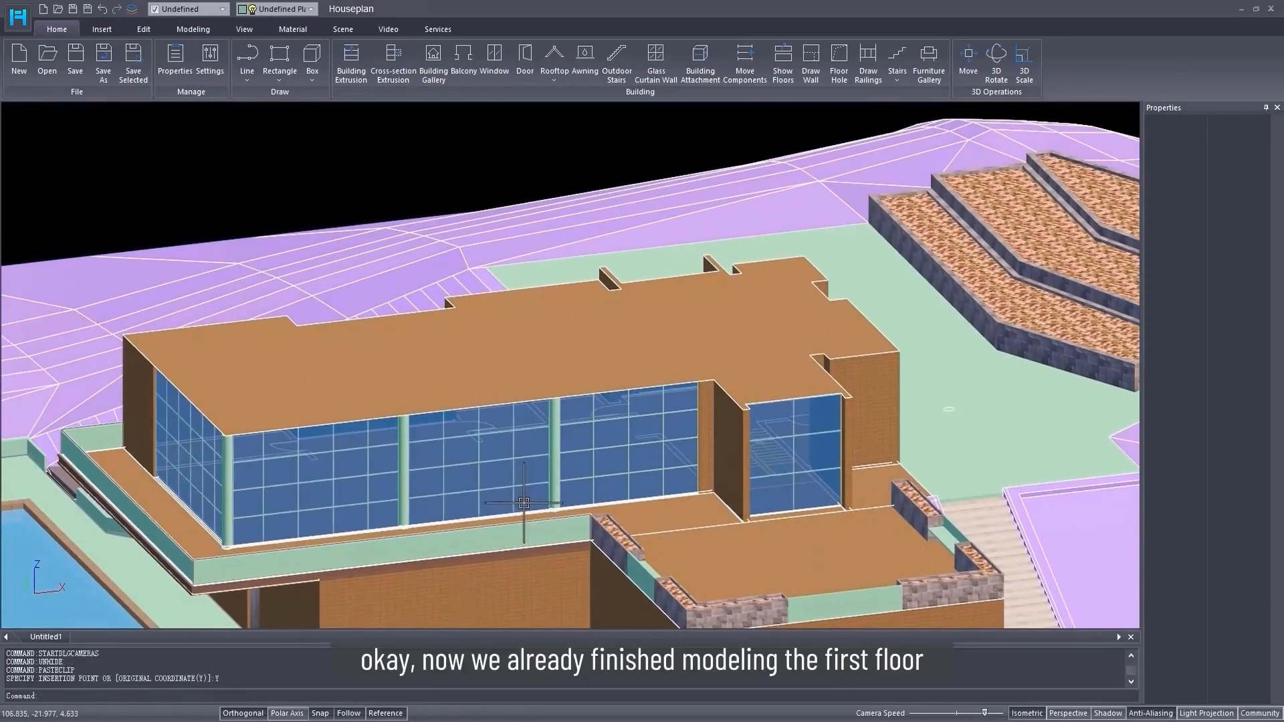
- Undo the last action and paste the third floor, roofs and upper terraces onto the villa at their original coordinates
key("ctrl+z")
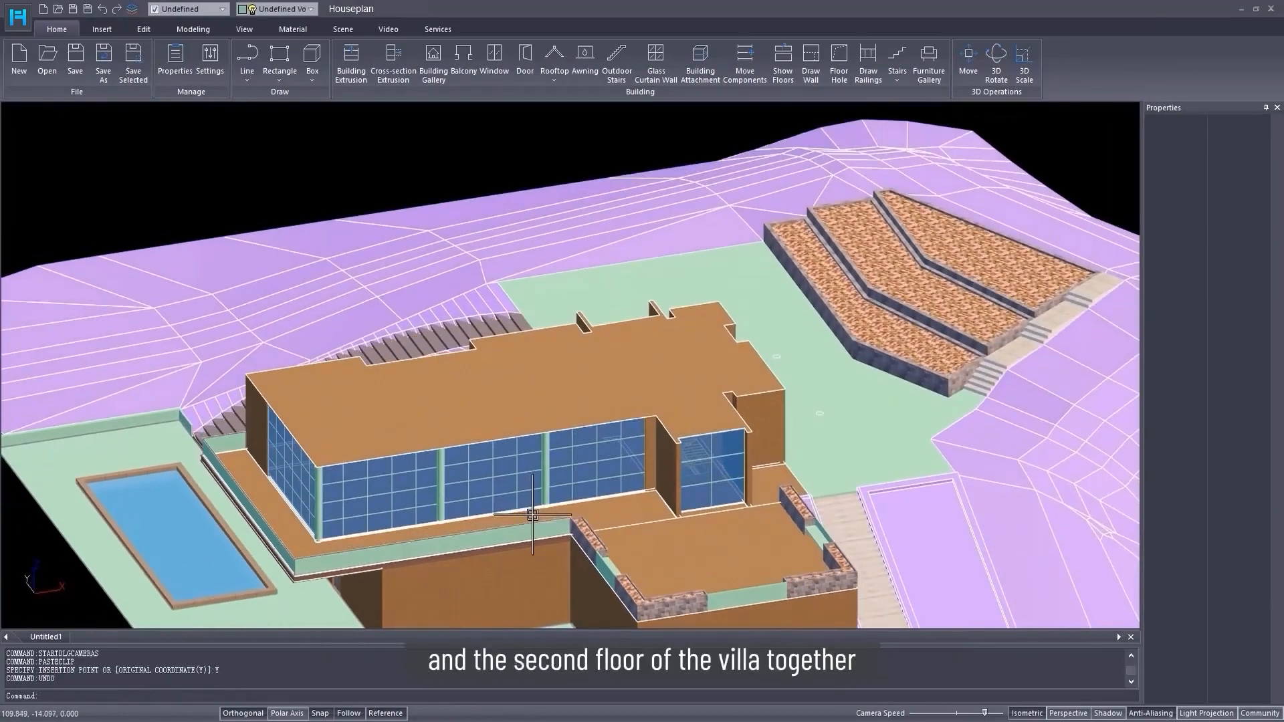
key("ctrl+v")
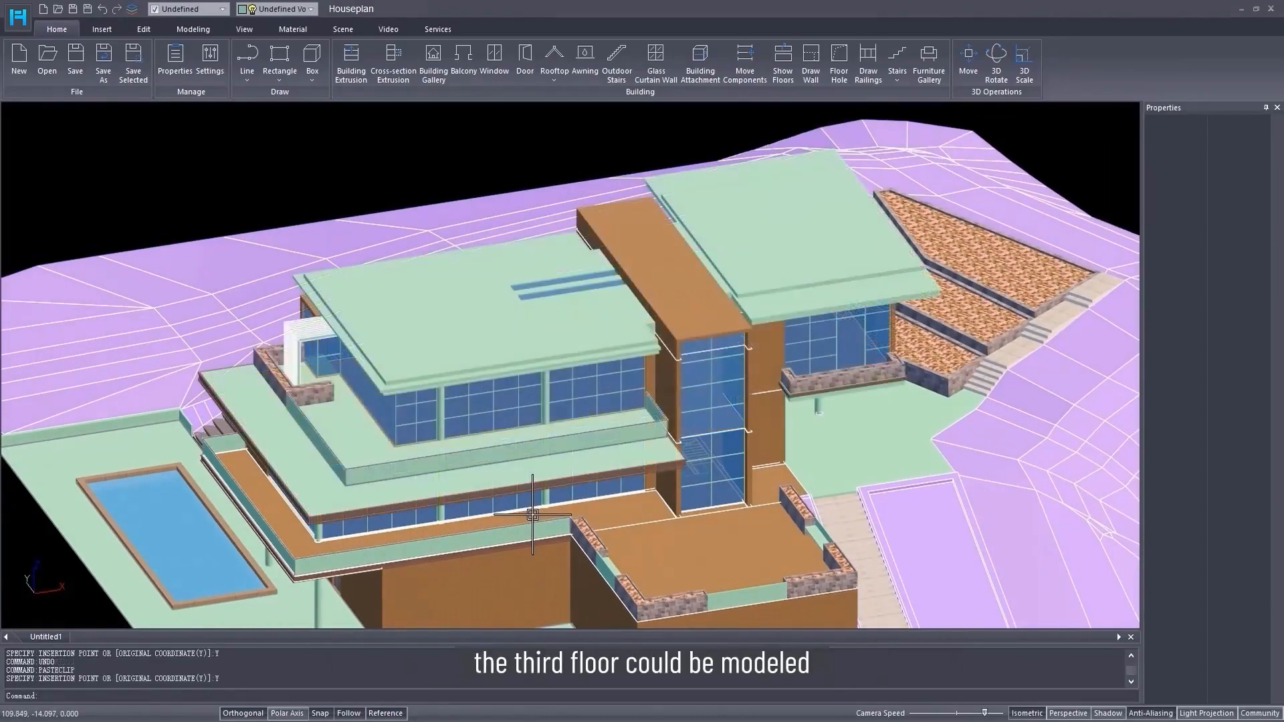
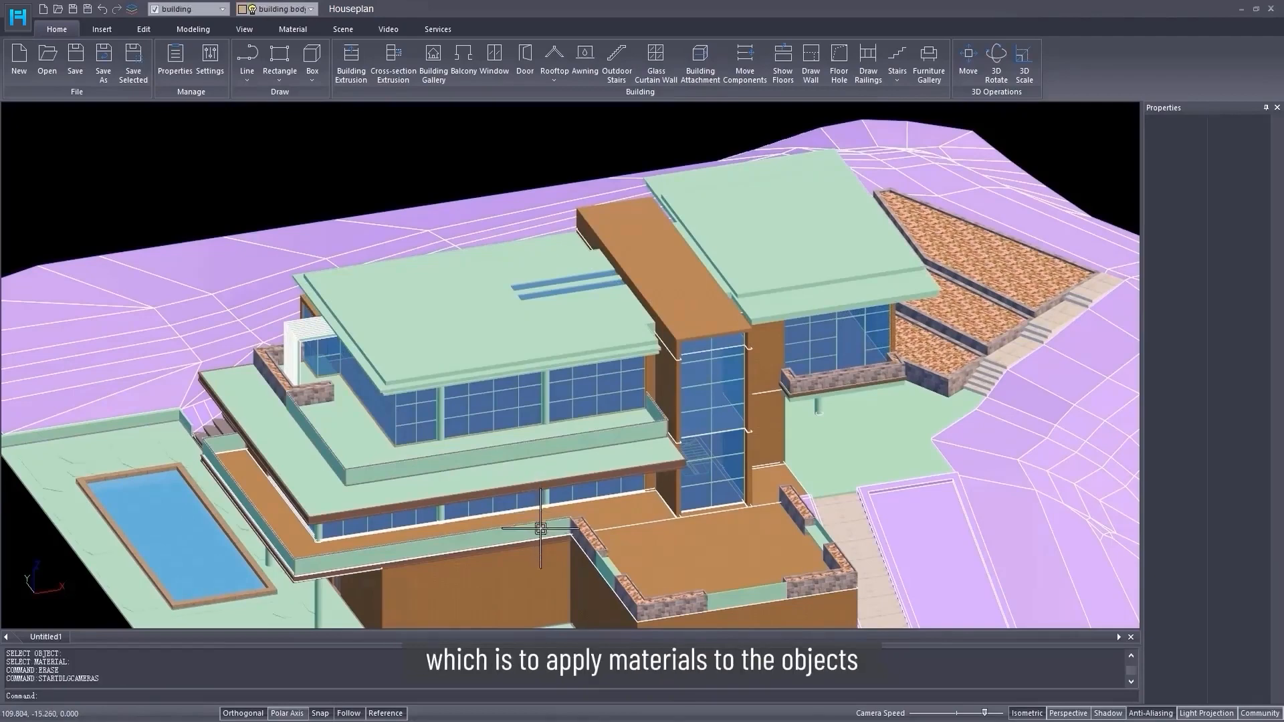
- Apply the grass material with the Single entity method to the sloping terrain and the rectangular lawn beside the steps
middle_click_drag(550, 543, 344, 386)
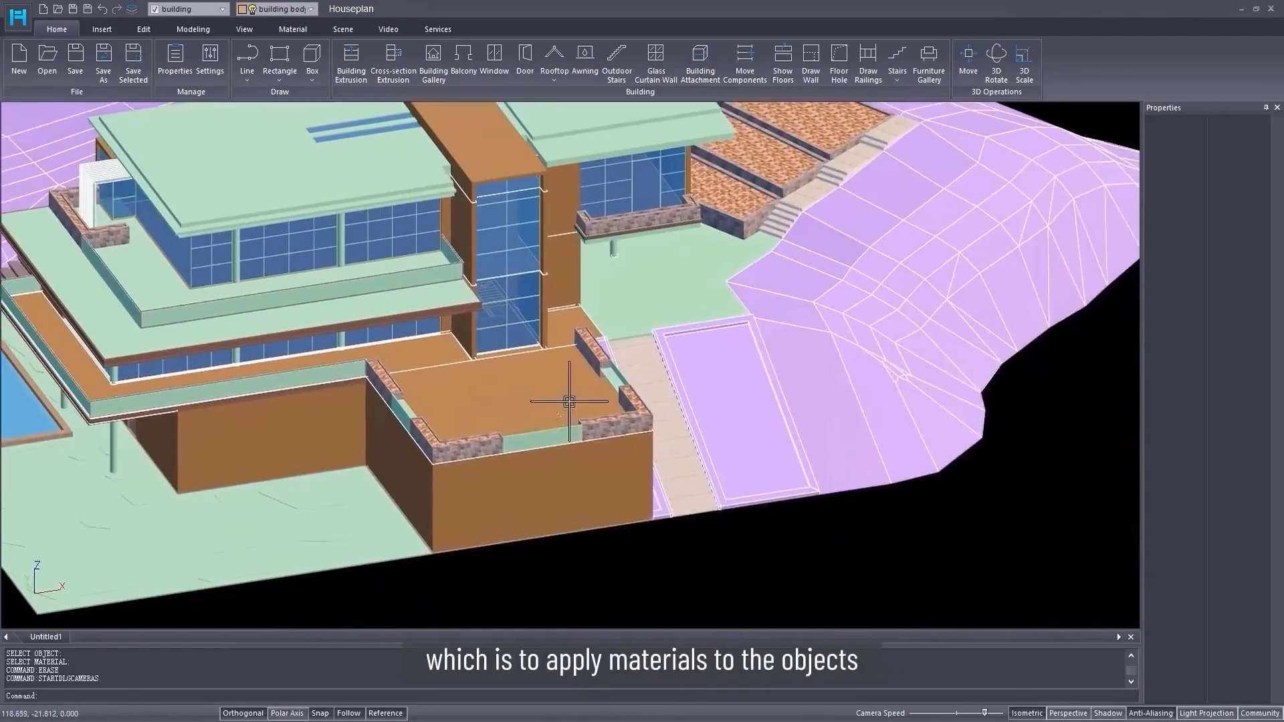
middle_click_drag(614, 445, 588, 465)
left_click(301, 29)
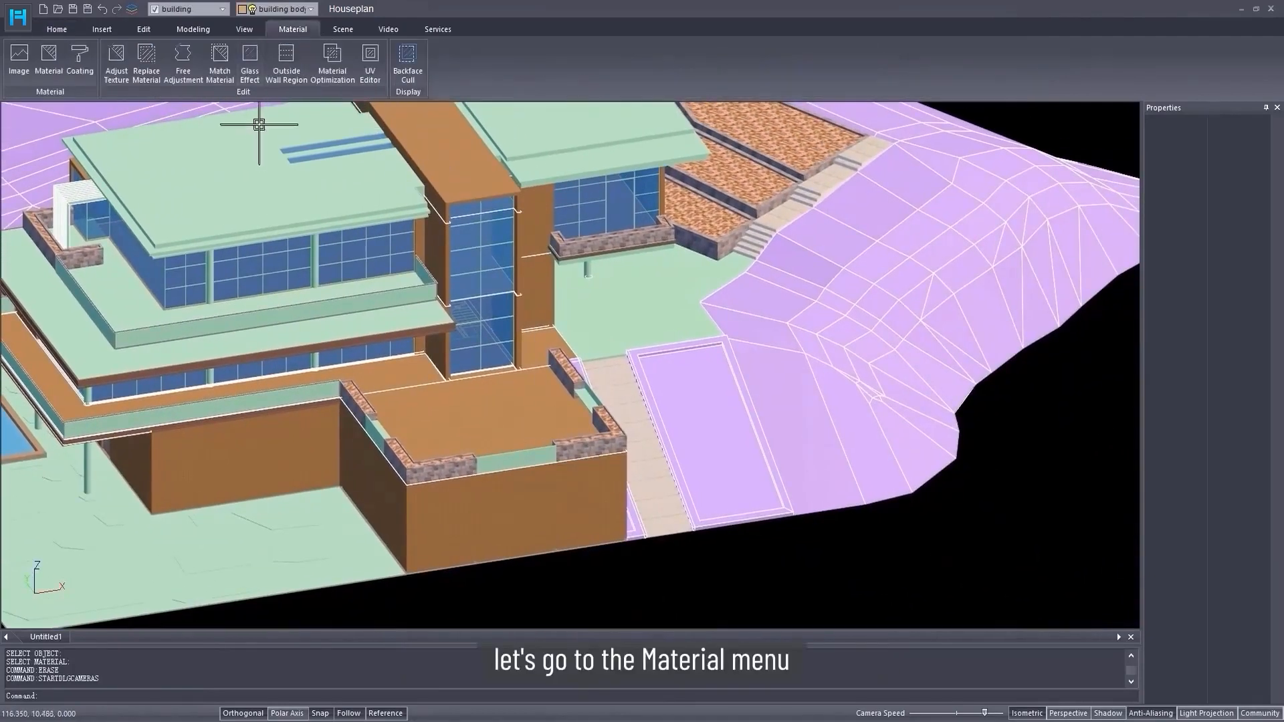
left_click(48, 57)
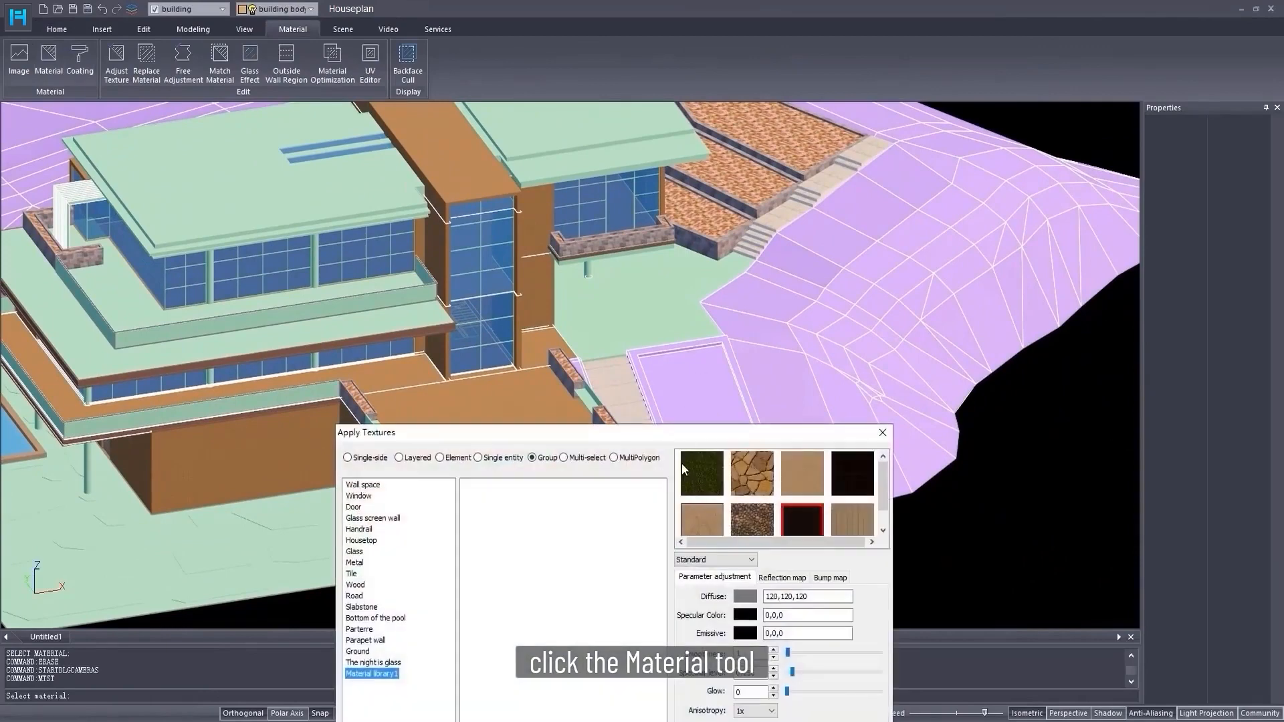
left_click(502, 458)
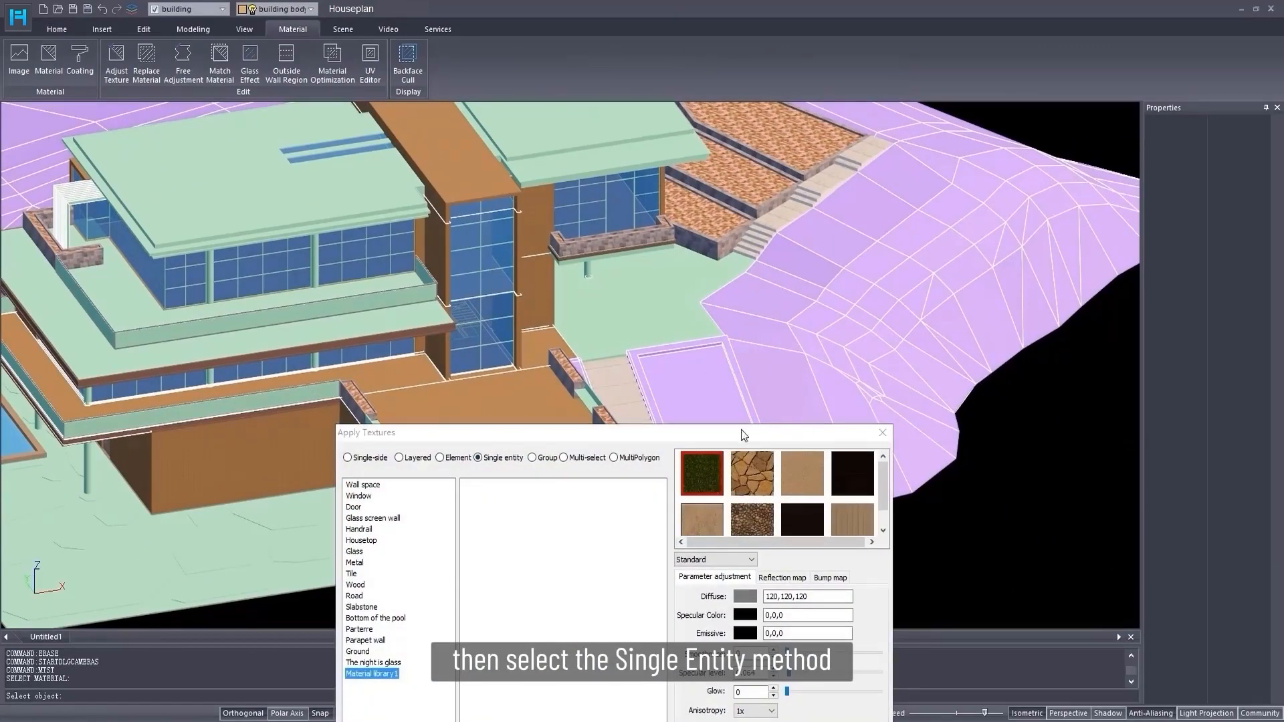
left_click(836, 369)
left_click(661, 386)
- Apply the same grass material to the narrow strip between the building wall and the outdoor steps
middle_click_drag(661, 387, 522, 257)
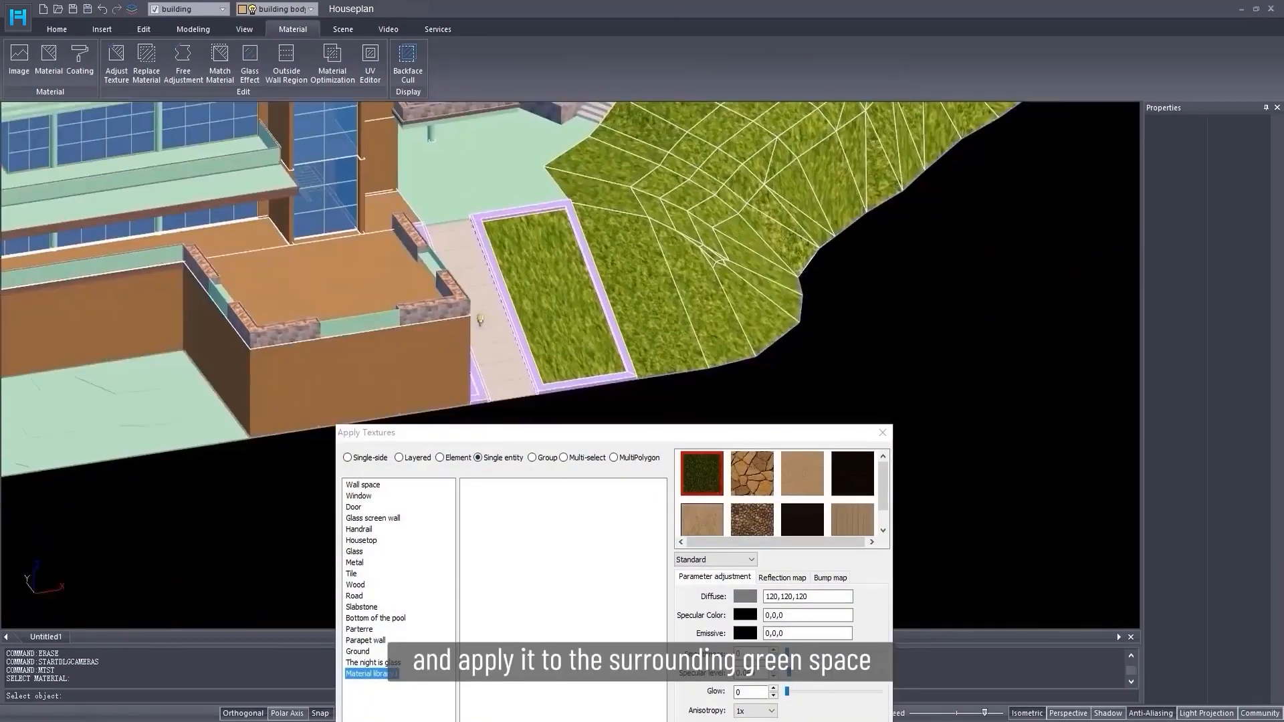
middle_click_drag(480, 320, 458, 313, "shift")
scroll(454, 306, "up", 4)
left_click(427, 331)
- Apply the grass material to the tops of the terrace flower beds with the Single-side method
middle_click_drag(428, 259, 818, 327)
left_click(376, 460)
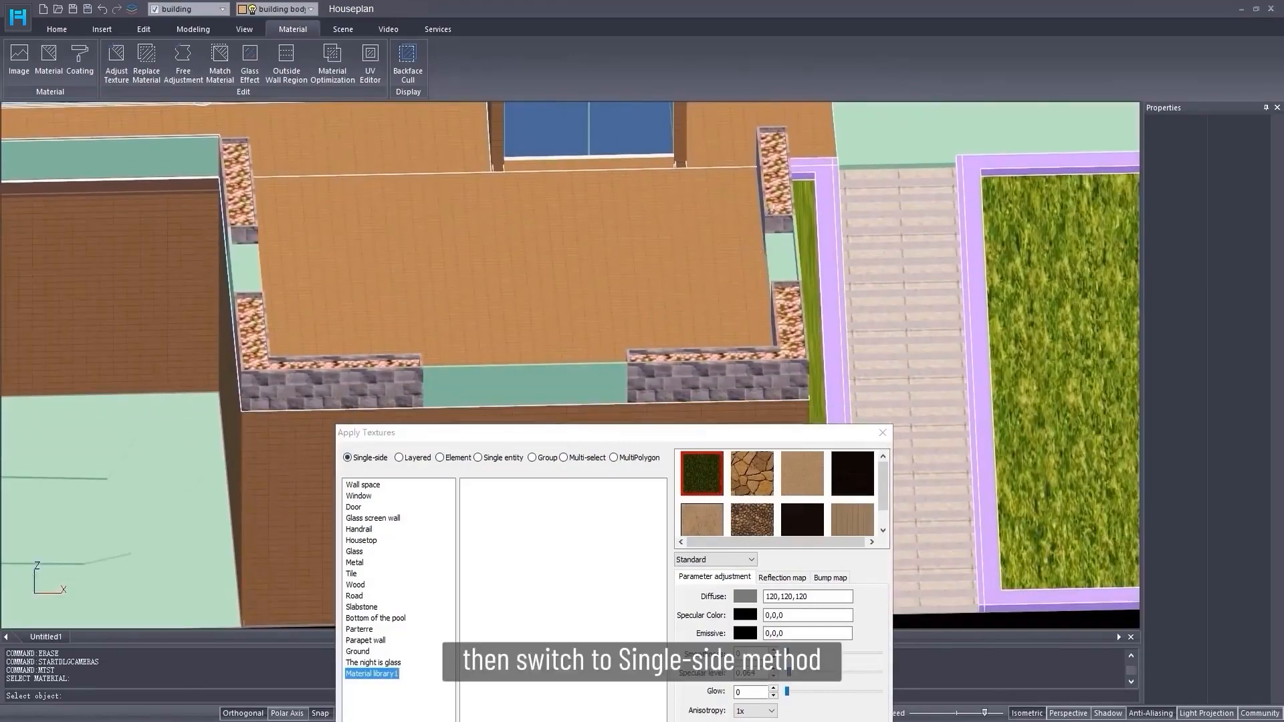
left_click(774, 172)
left_click(657, 342)
left_click(281, 362)
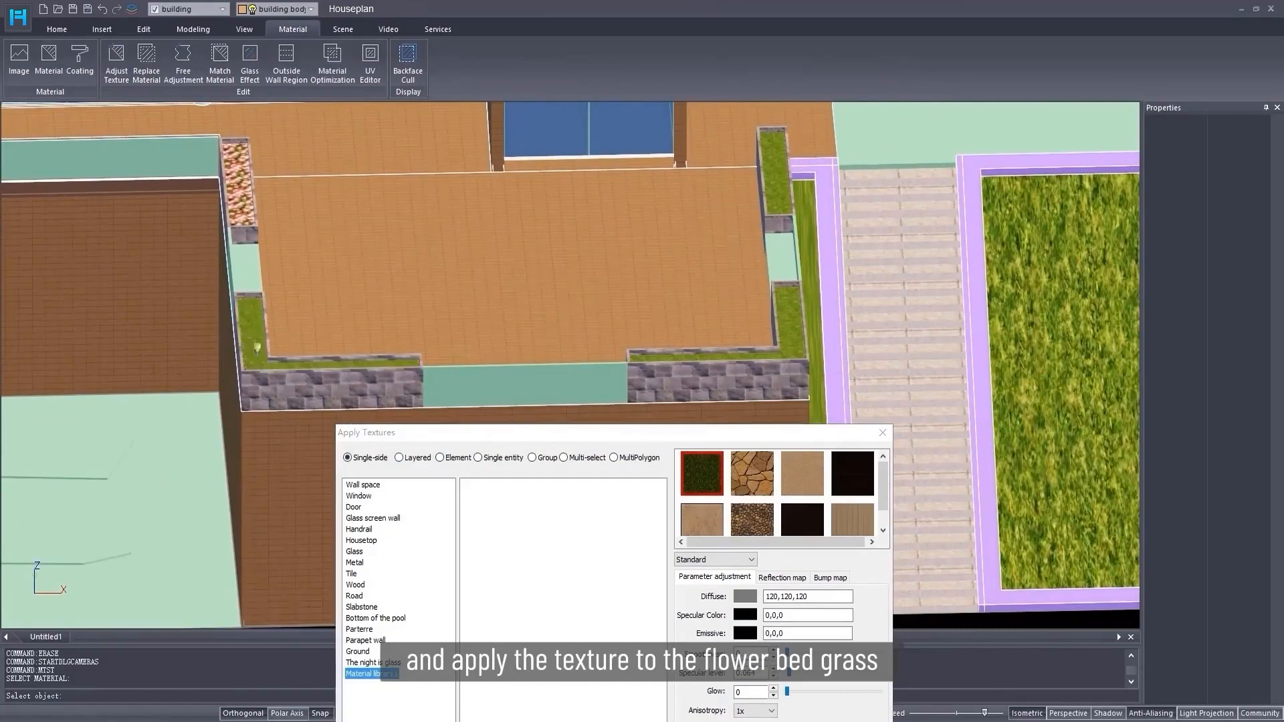
left_click(249, 209)
- Apply the flagstone material to the border frames around the rectangular lawn and the narrow grass strip beside the steps
scroll(530, 314, "down", 2)
middle_click_drag(529, 314, 481, 334)
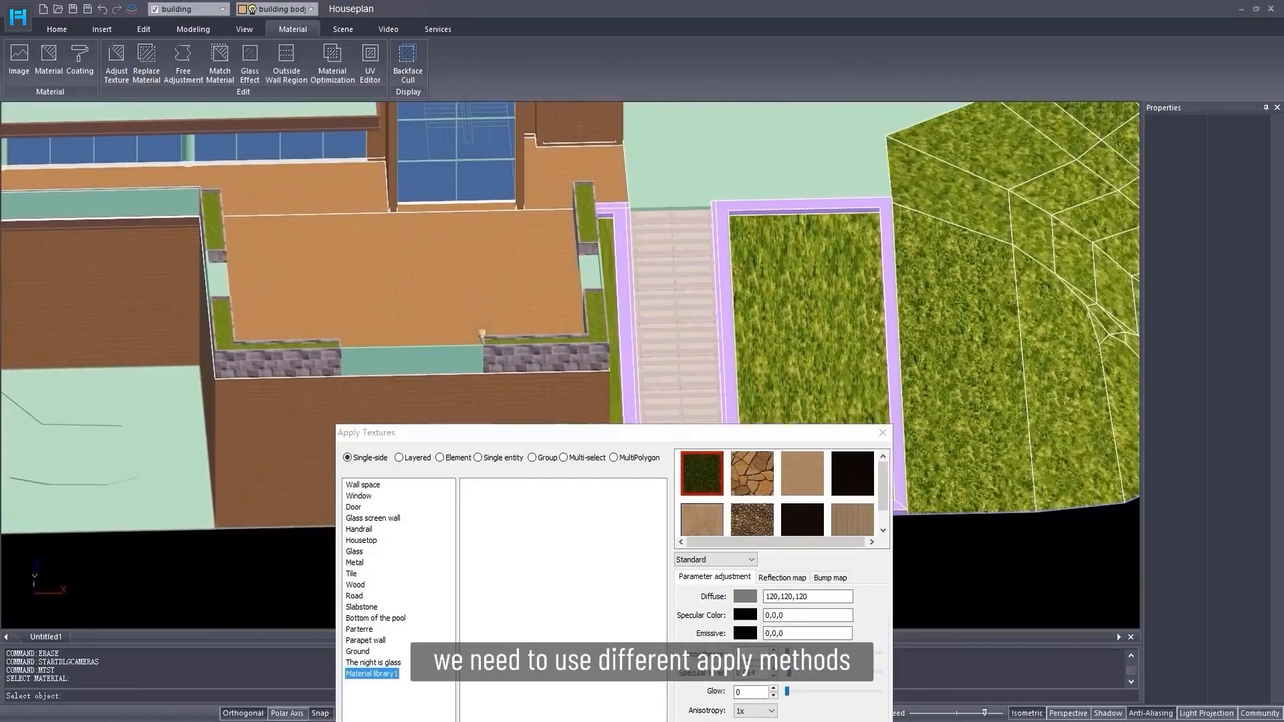
left_click(752, 474)
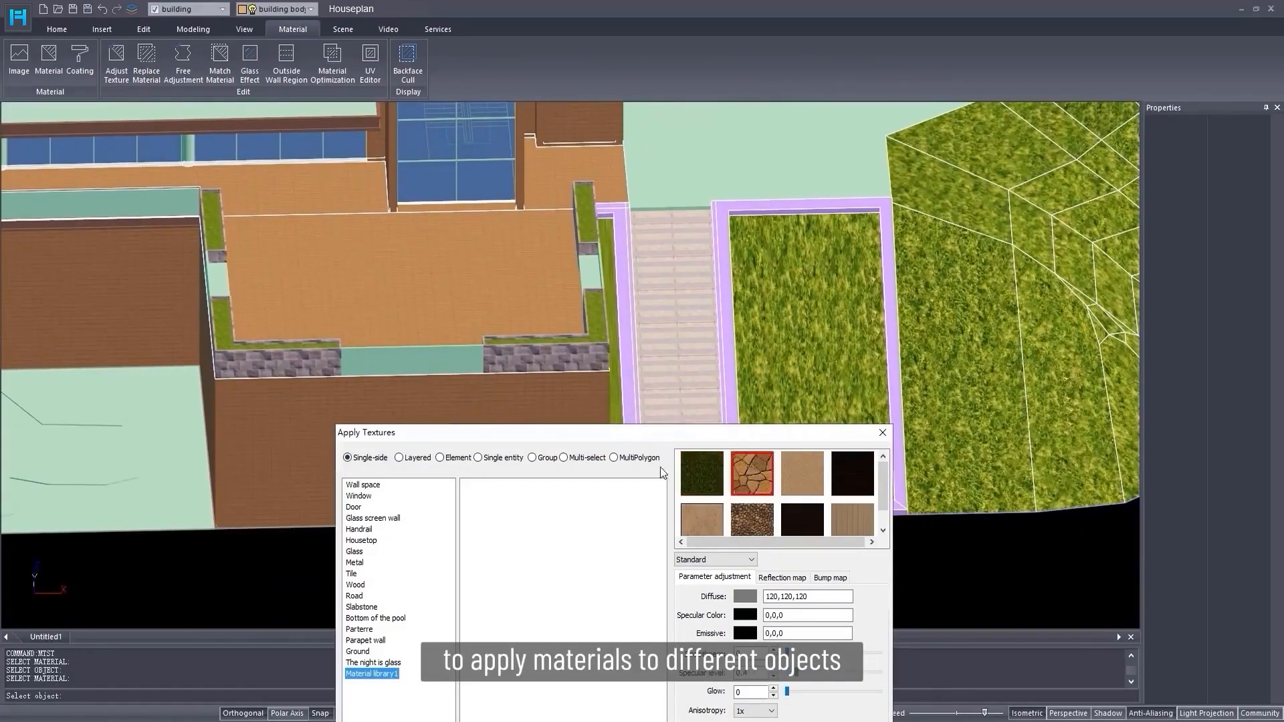
left_click(761, 213)
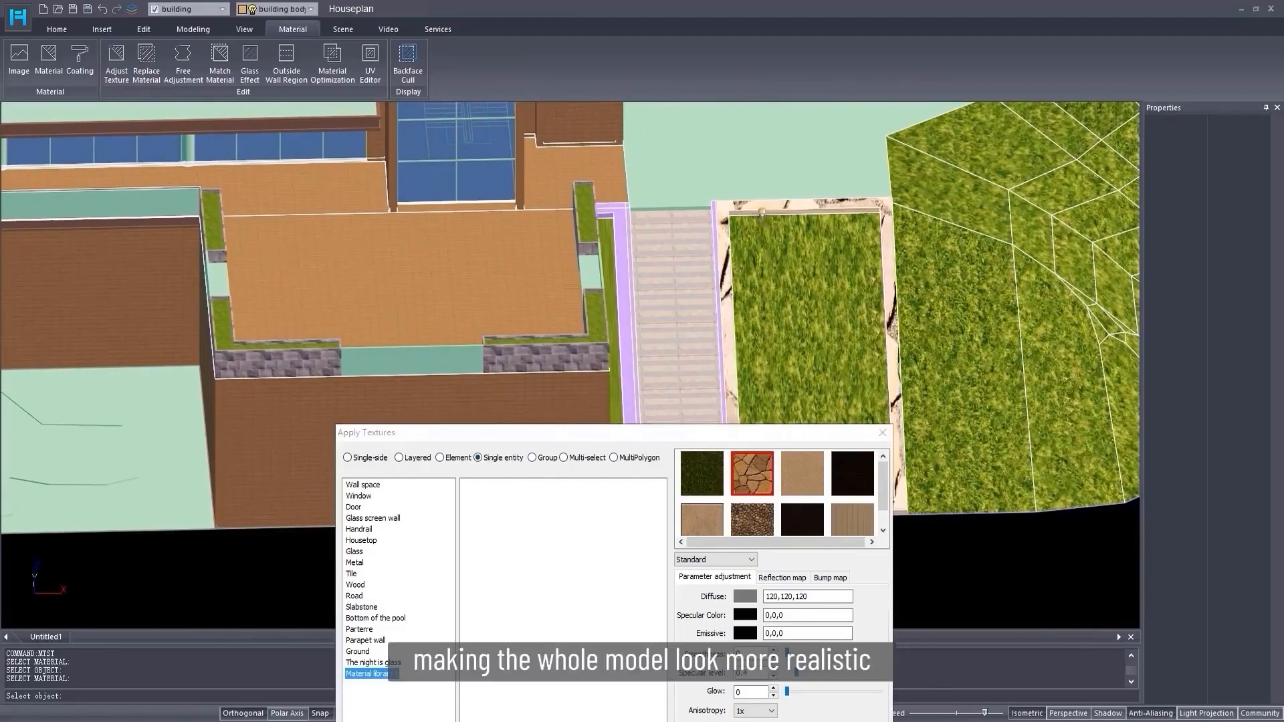
left_click(618, 222)
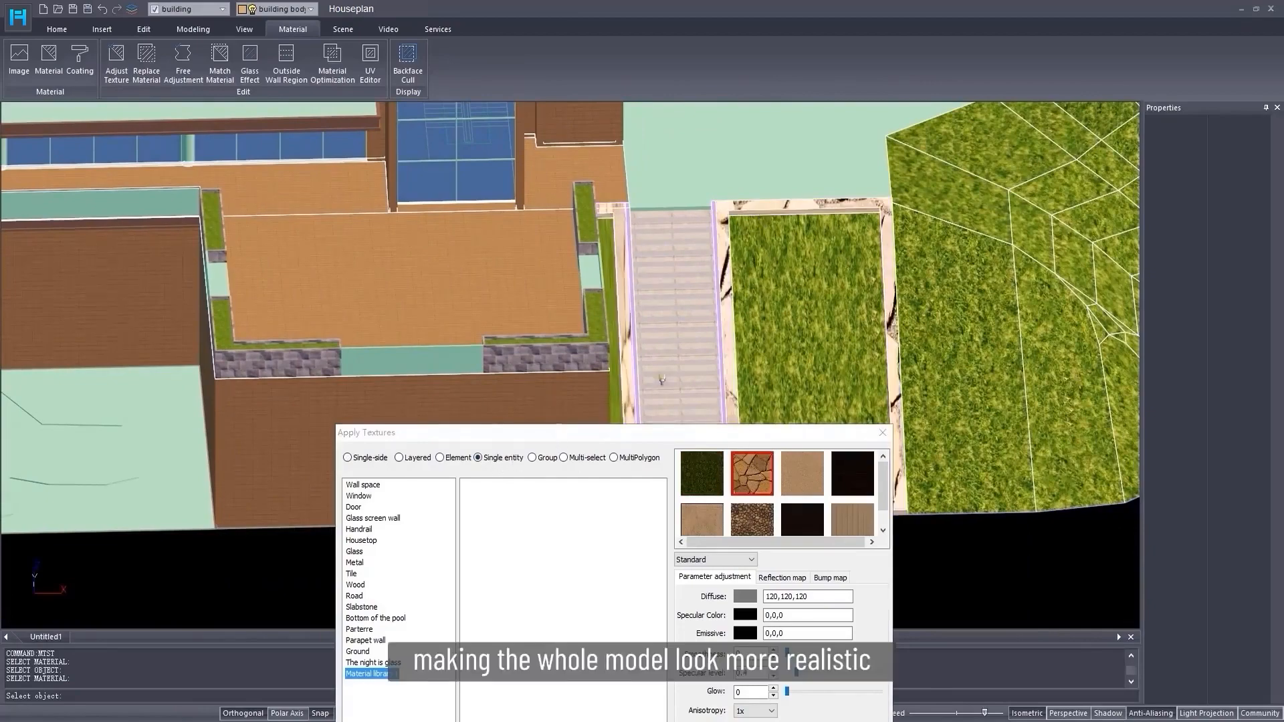
- Apply the plain beige material with the Single entity method to the edge strips along the steps and the terrace building block
left_click(797, 475)
scroll(628, 342, "up", 4)
left_click(623, 338)
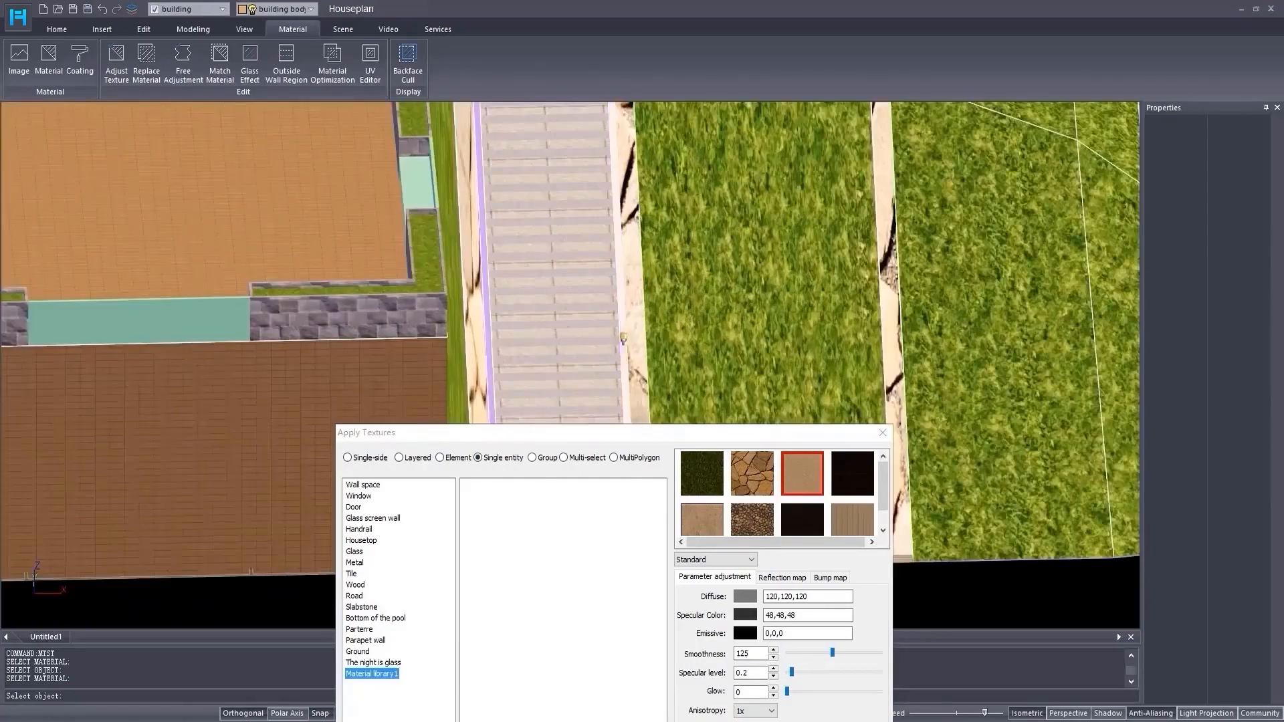
left_click(490, 353)
left_click(369, 388)
scroll(369, 388, "down", 3)
middle_click_drag(370, 388, 528, 392)
- Apply the striped beige material to the recessed lower building body beside the terrace with the Single entity method
left_click(846, 473)
middle_click_drag(476, 233, 700, 274)
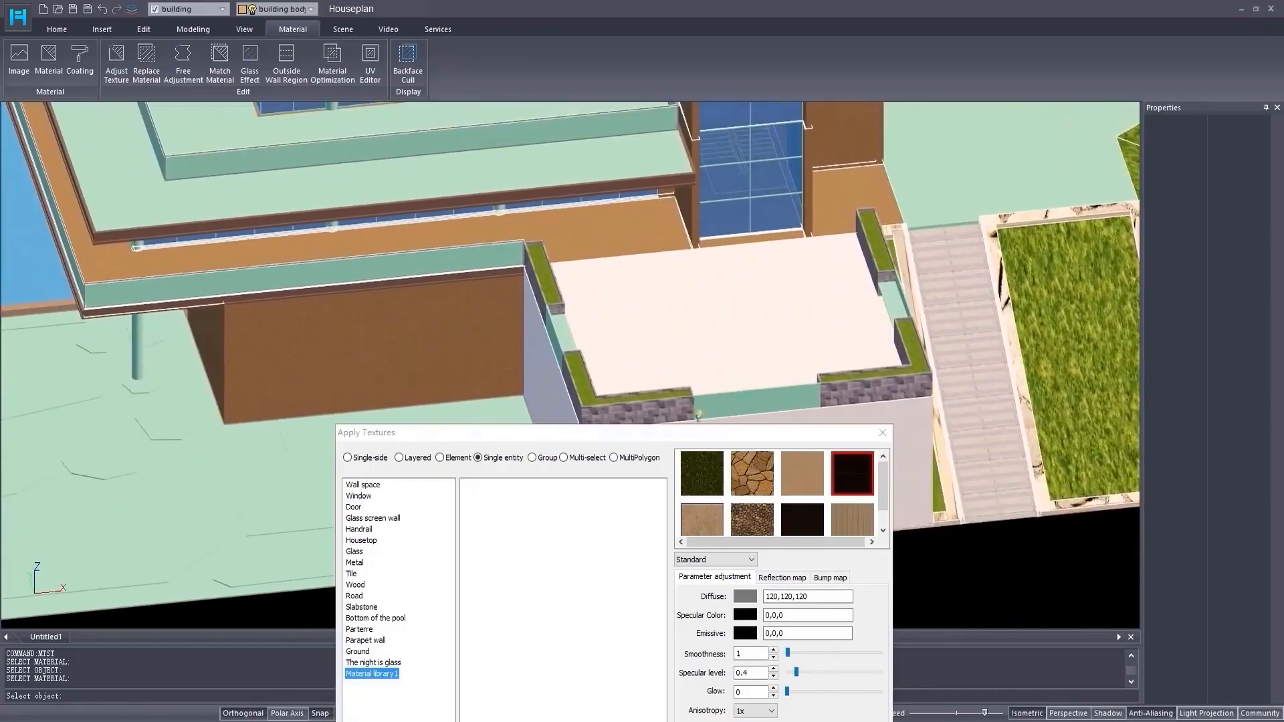
left_click(854, 523)
left_click(467, 346)
- With the Single-side method, apply the black tile material to the walkway floor and the pebble material to the ground paving
left_click(851, 472)
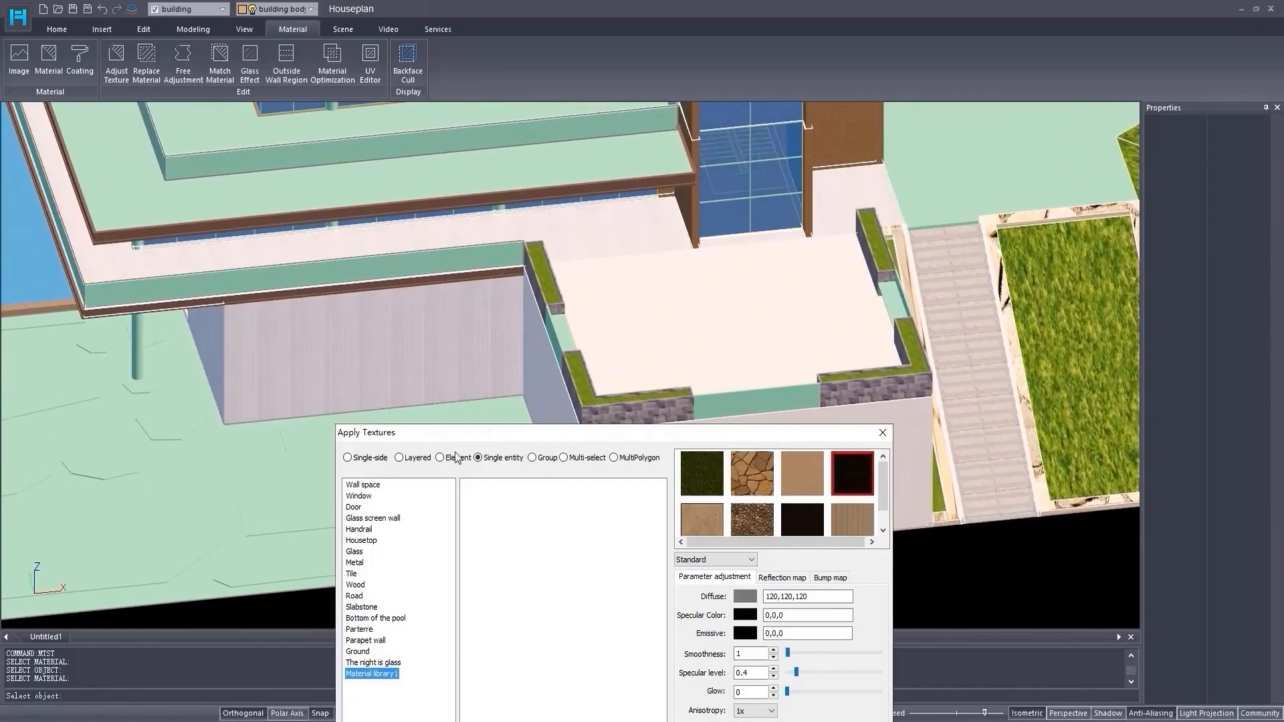
left_click(347, 457)
scroll(461, 315, "up", 3)
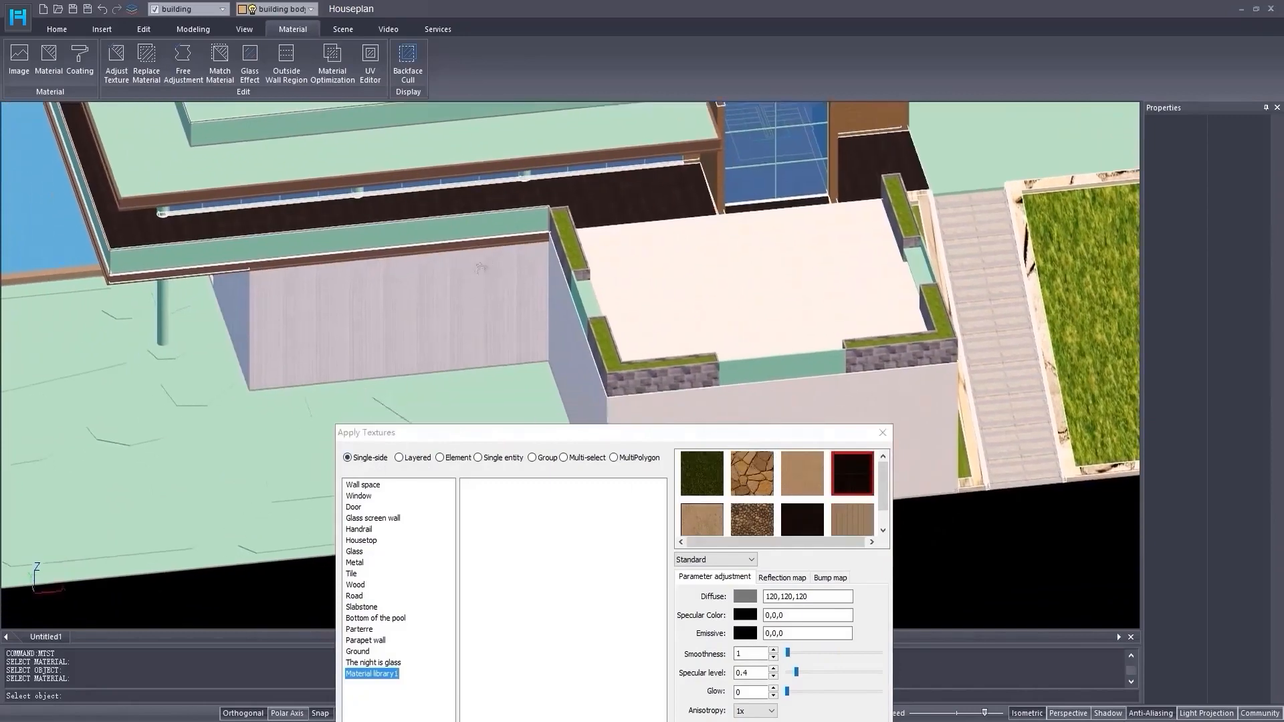
left_click(751, 520)
left_click(525, 384)
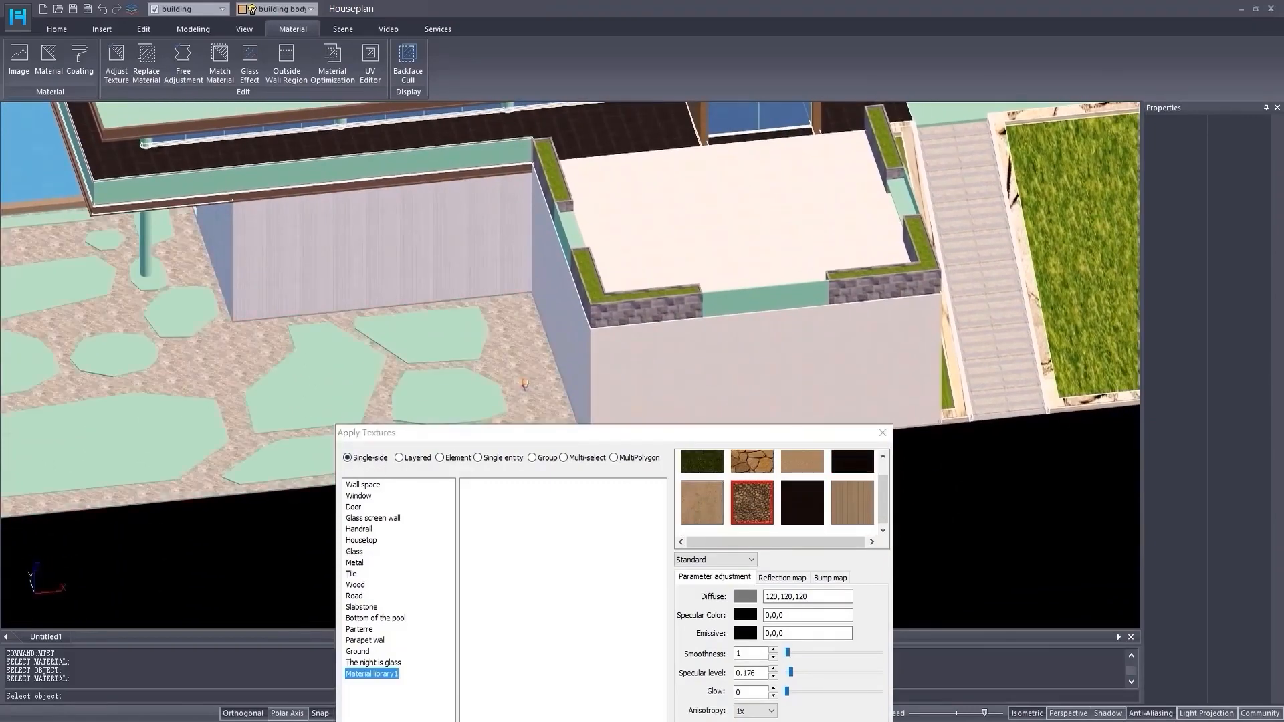
- With the Single-side method, apply the mottled beige stone material to the terrace floor and the plain beige material to the flower bed walls
middle_click_drag(520, 320, 380, 400)
left_click(710, 487)
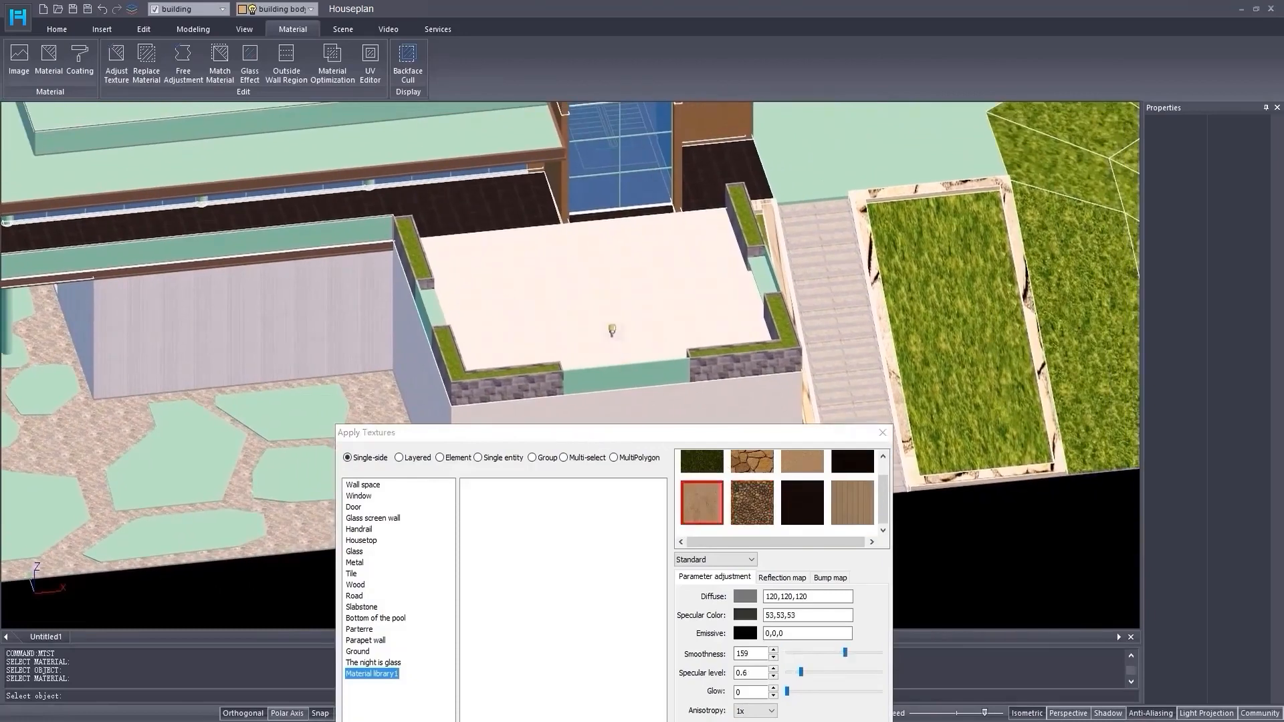
left_click(580, 322)
left_click(804, 465)
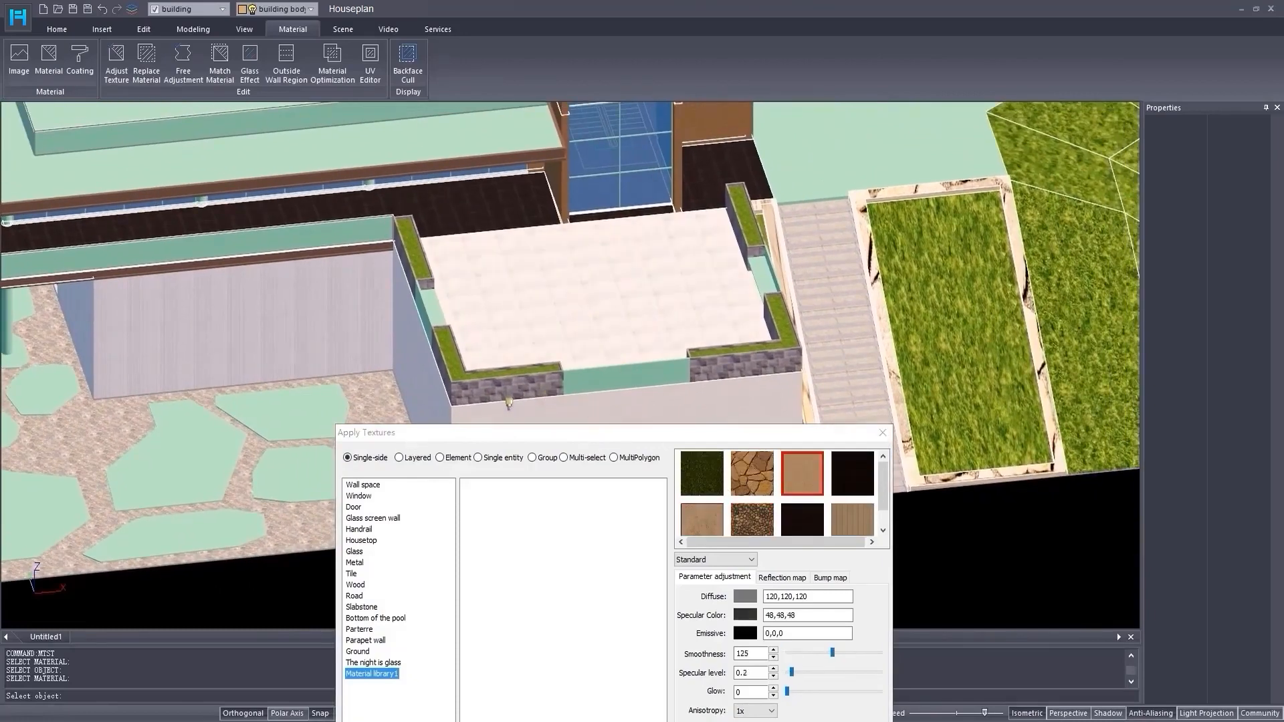
left_click(532, 391)
left_click(733, 369)
left_click(740, 253)
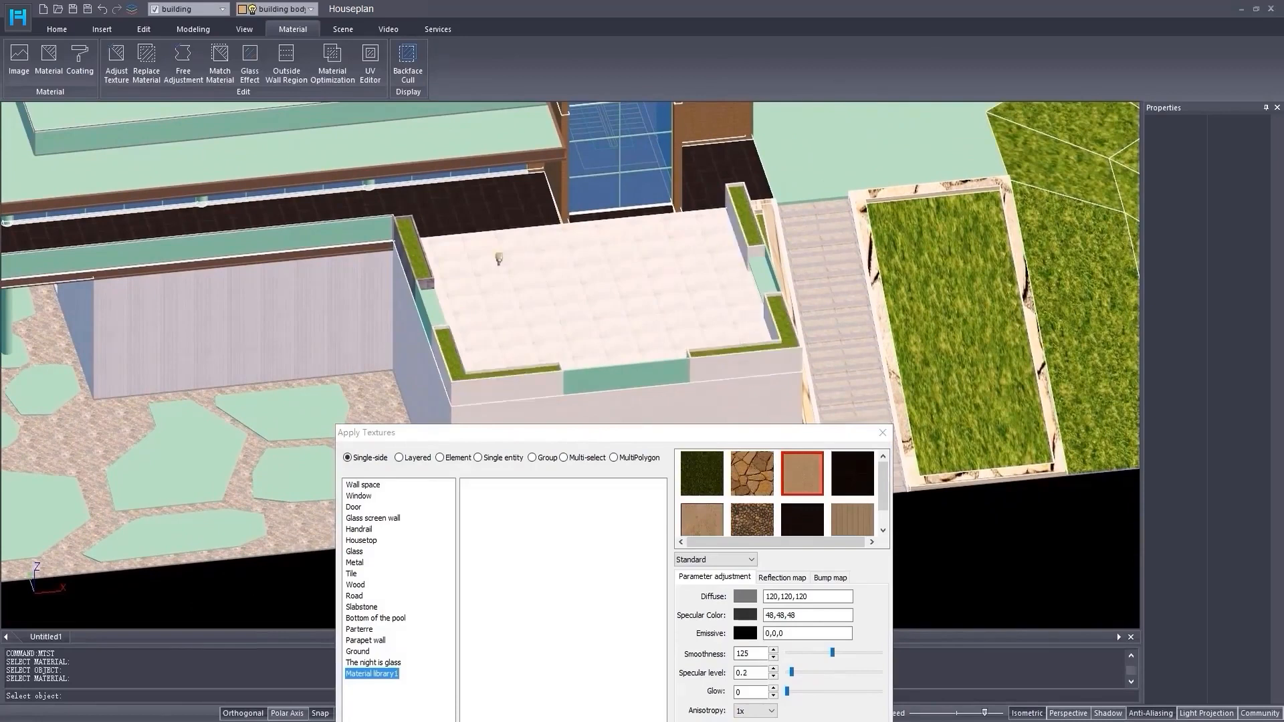
- Apply the plain beige material to the parapets between the flower beds with Single entity, and to the stepping stones with Group
left_click(502, 458)
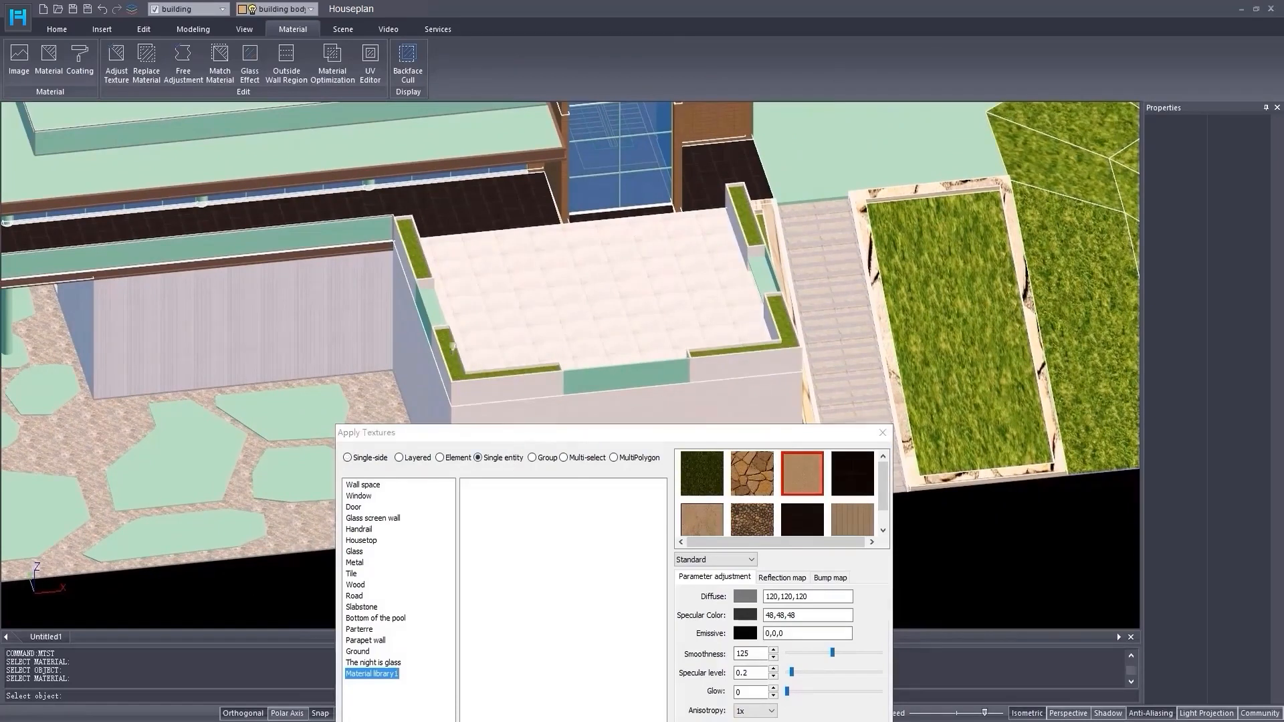
left_click(626, 376)
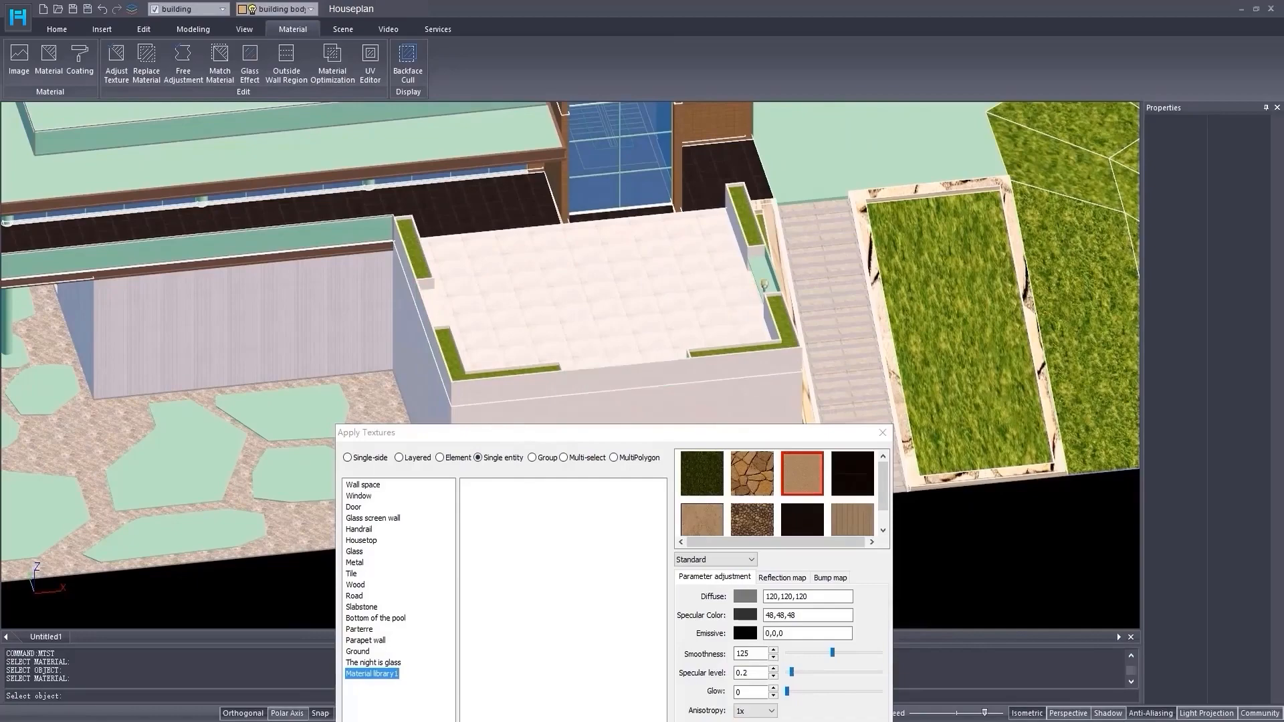
left_click(773, 278)
middle_click_drag(770, 284, 725, 372)
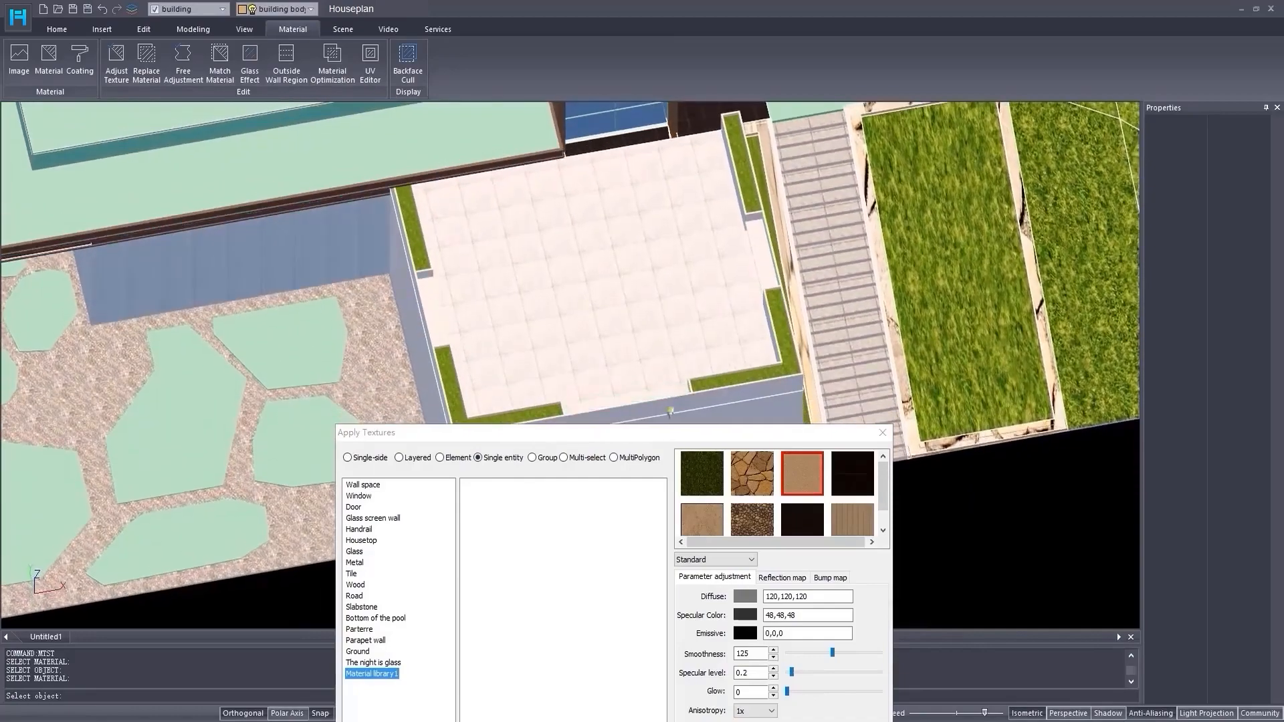
middle_click_drag(670, 411, 645, 325)
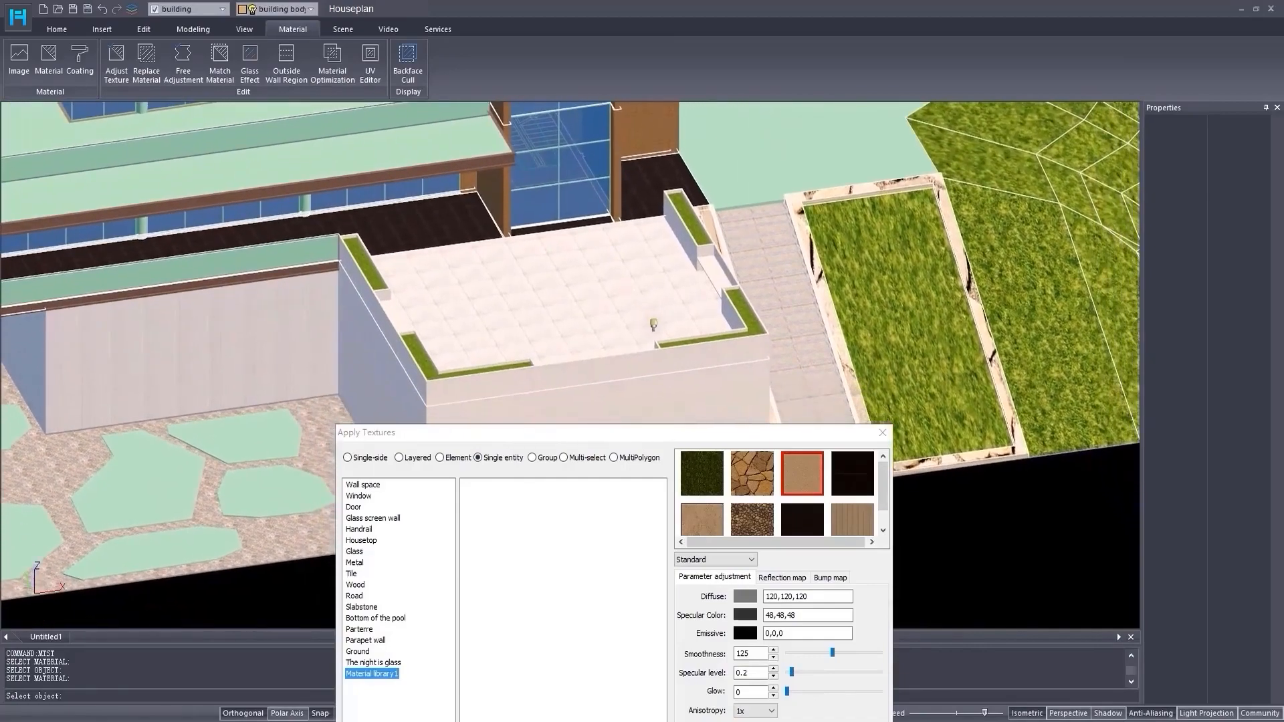
left_click(293, 487)
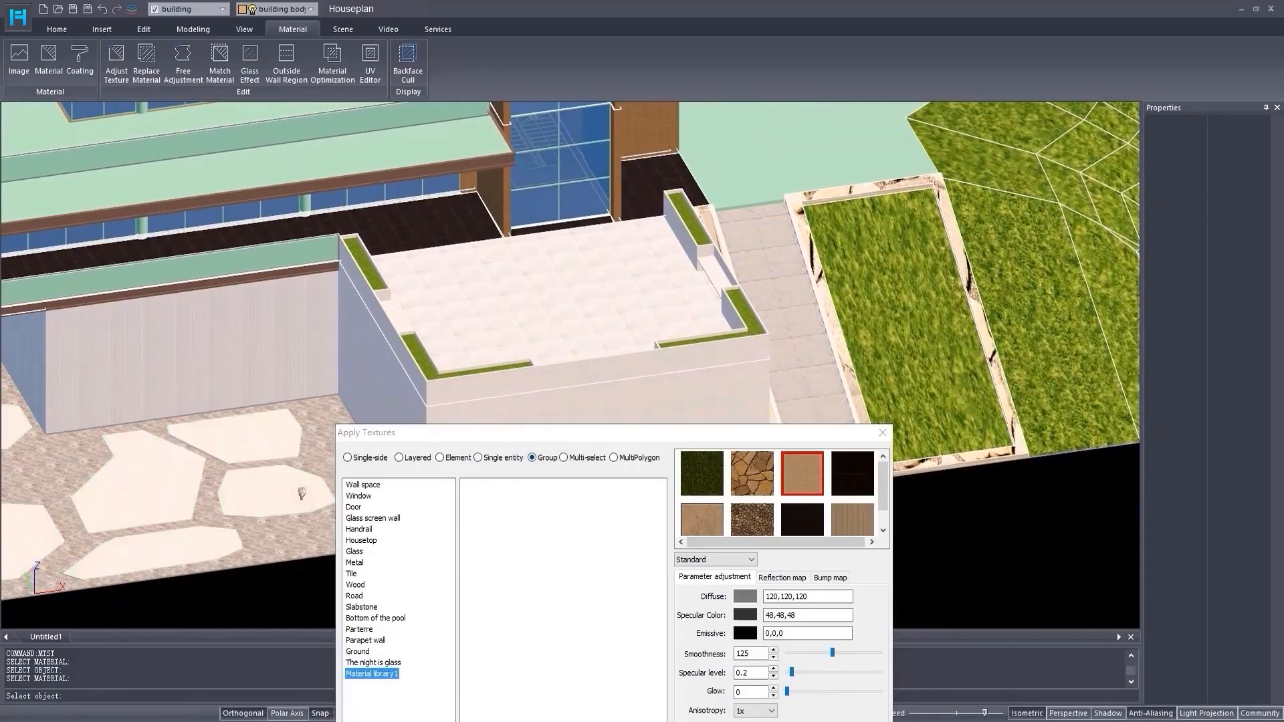
left_click(884, 441)
- Use Free Adjustment with All and cube mapping to set the grass texture's range to 2 in length, width and height
middle_click_drag(724, 435, 660, 447)
left_click(183, 62)
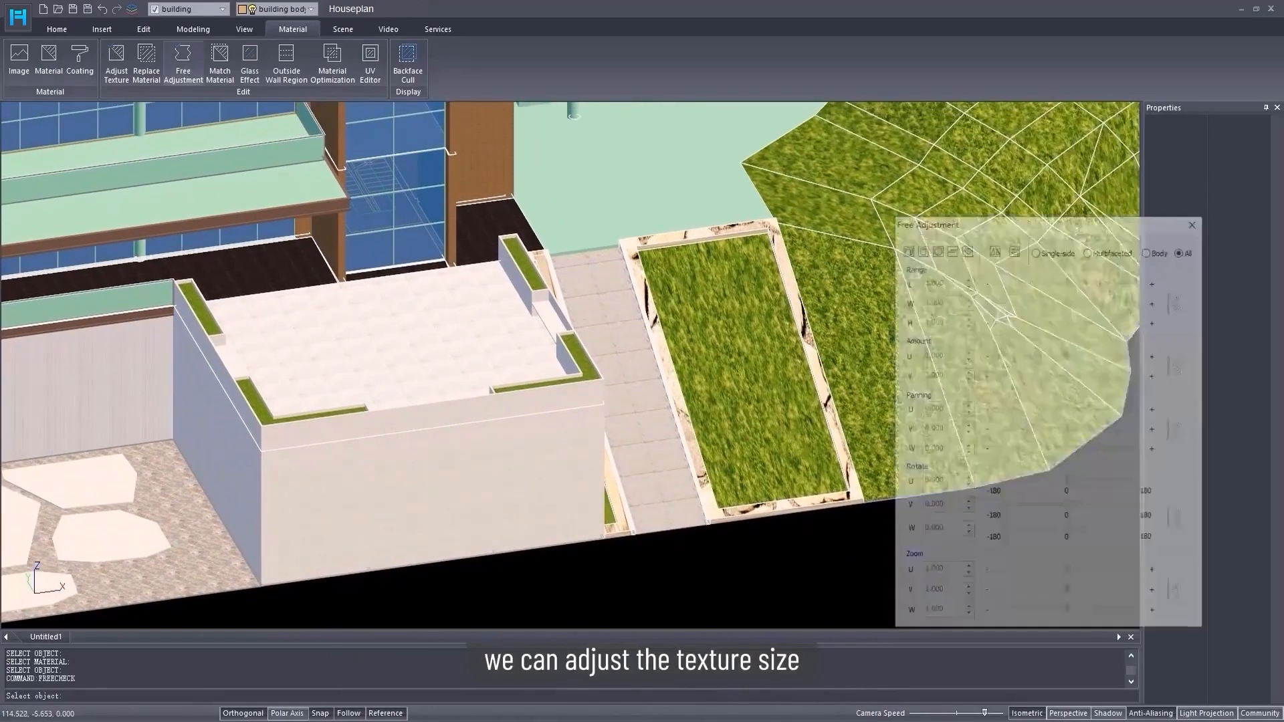
left_click_drag(1003, 226, 614, 366)
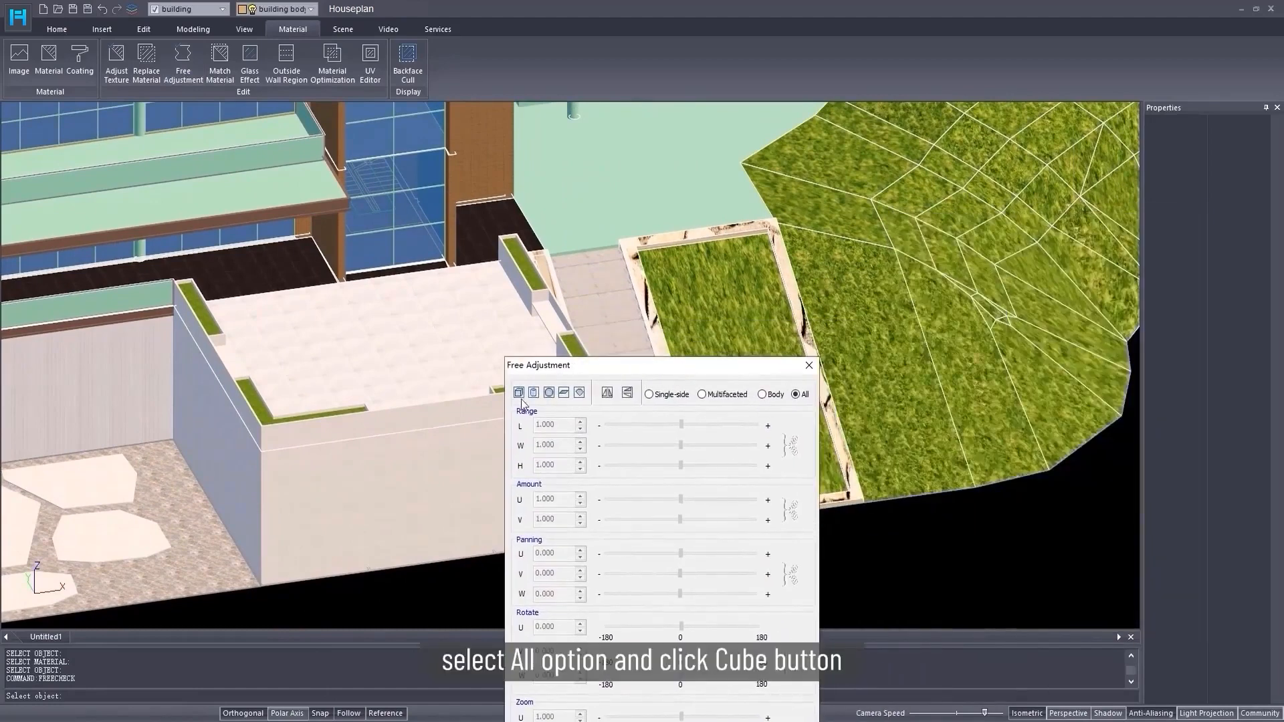
left_click(691, 350)
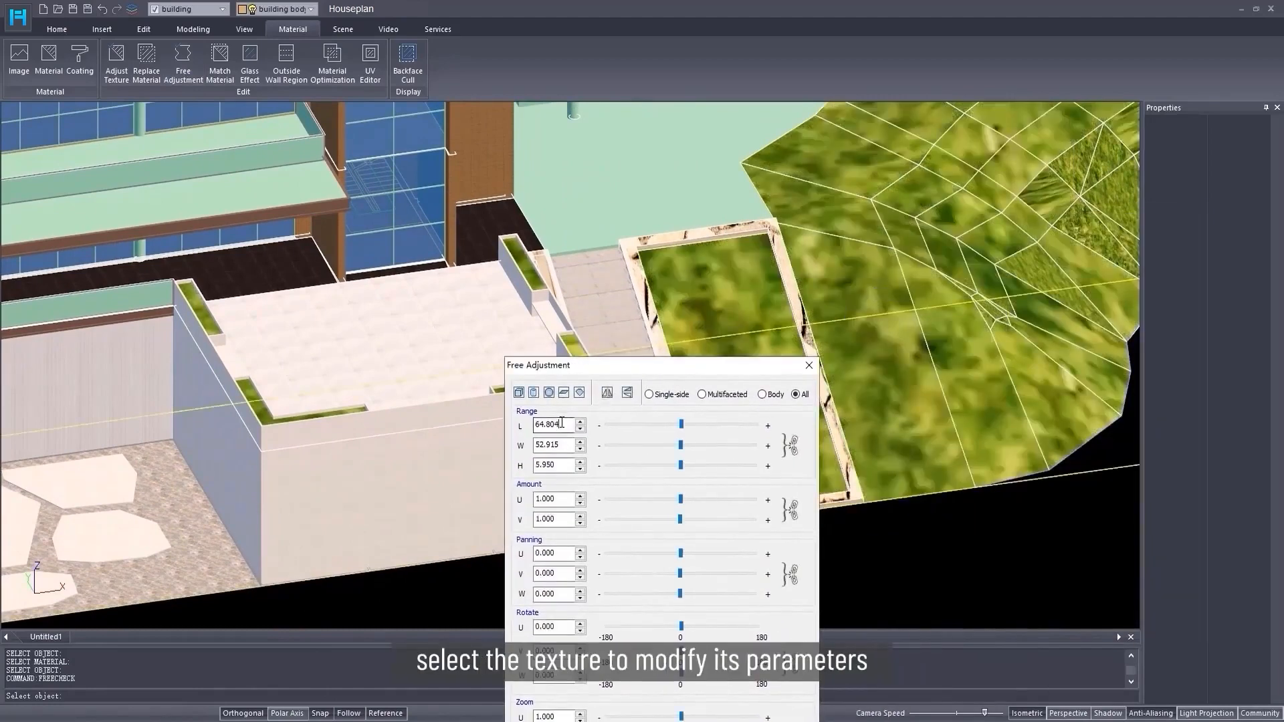
type("2")
key("Tab")
type("2")
key("Tab")
type("2")
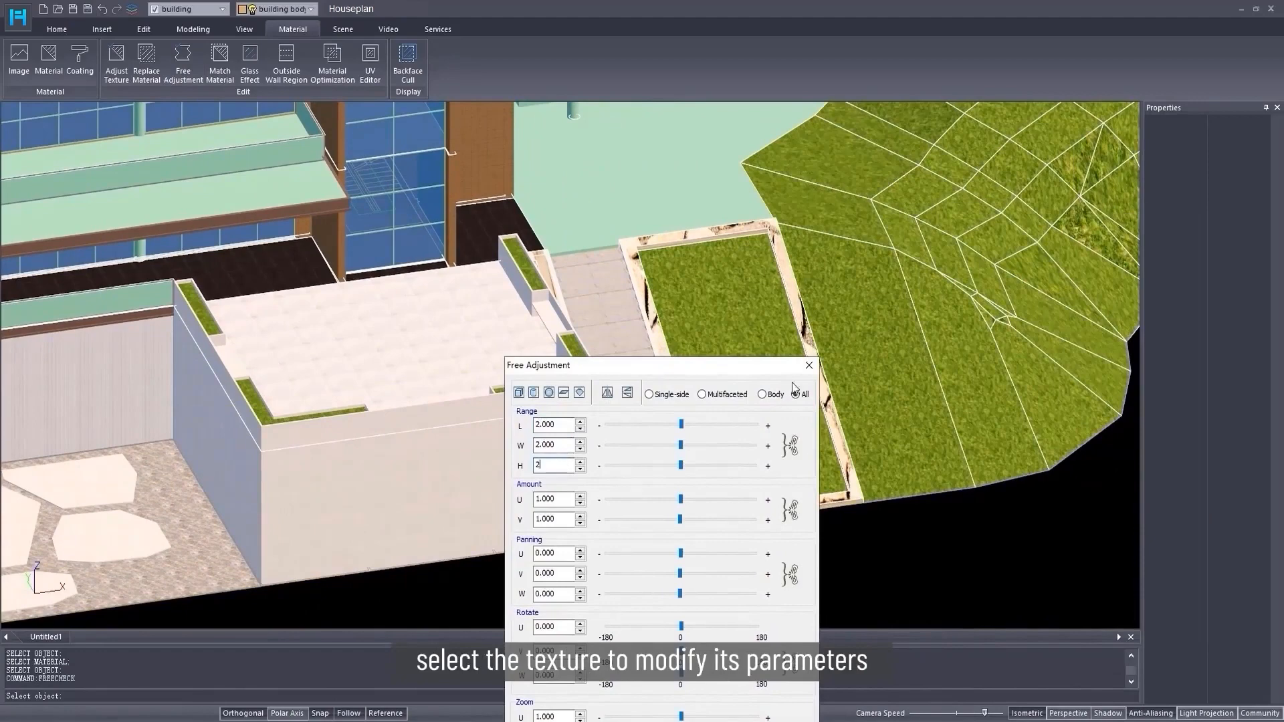
- Set the flagstone texture on the lawn borders to a cube range of 2 in length, width and height
left_click_drag(669, 365, 884, 395)
left_click(817, 357)
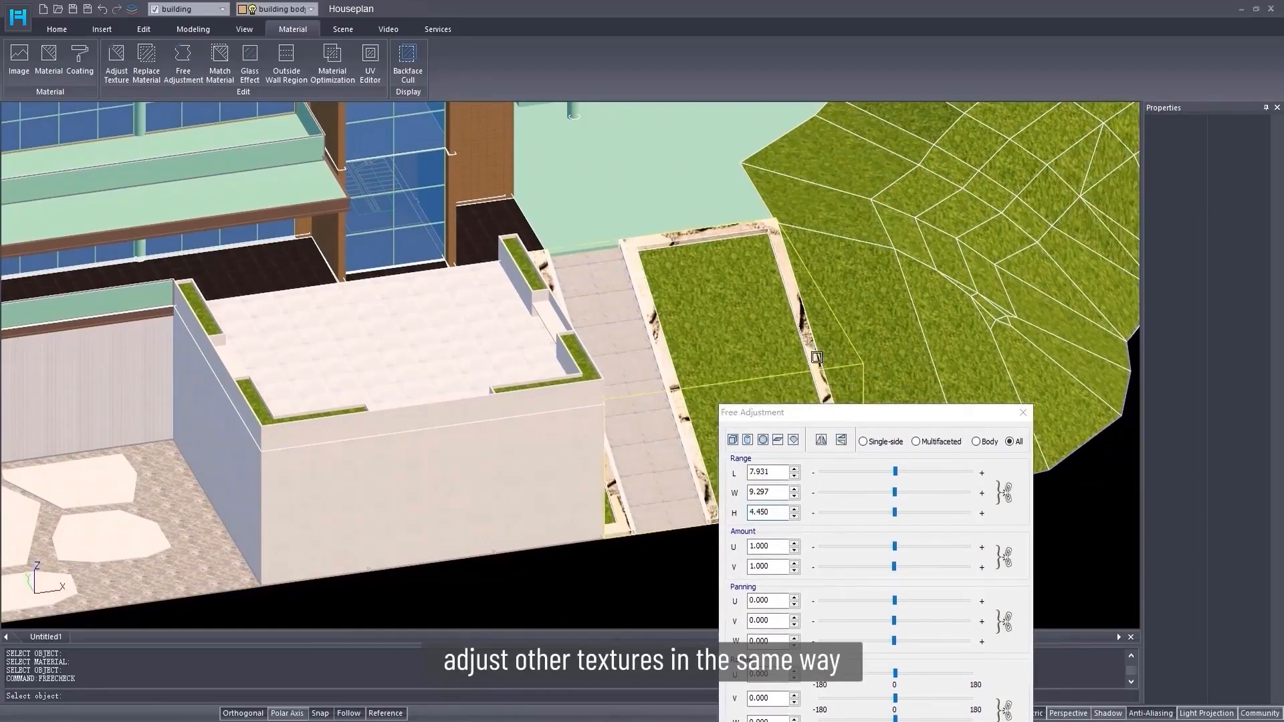
type("2")
double_click(772, 492)
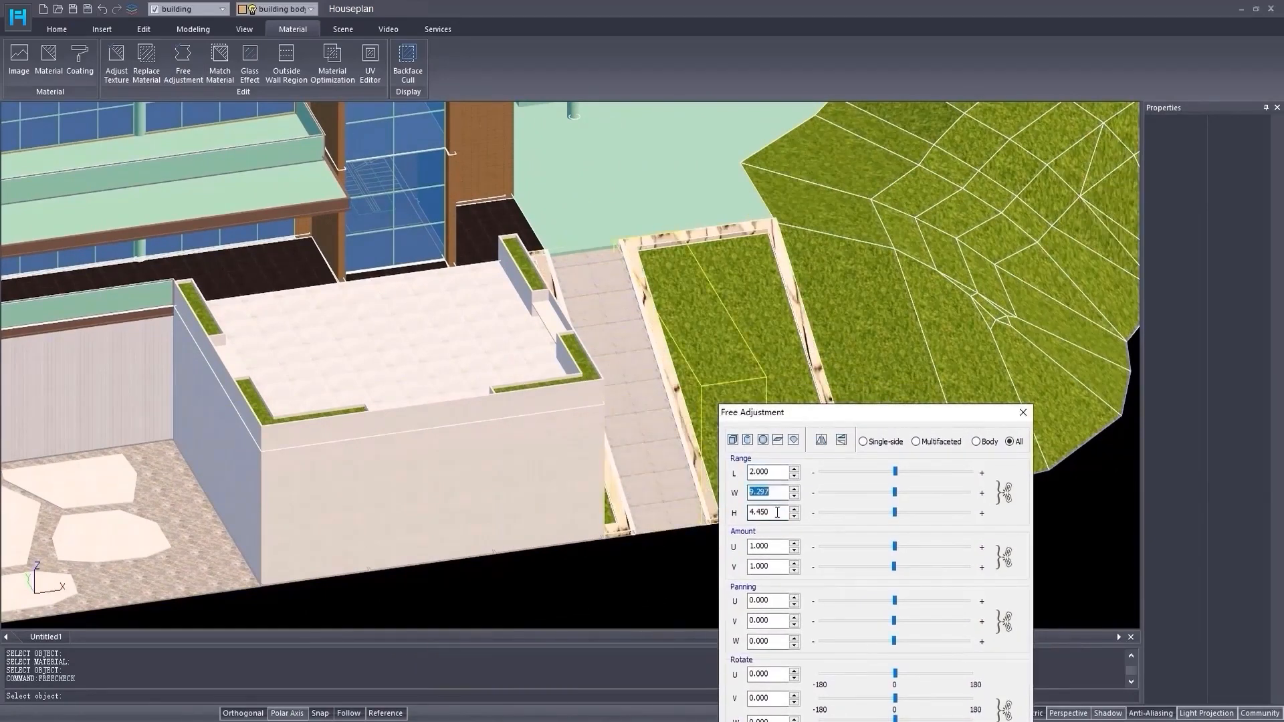
type("2")
double_click(774, 493)
type("2")
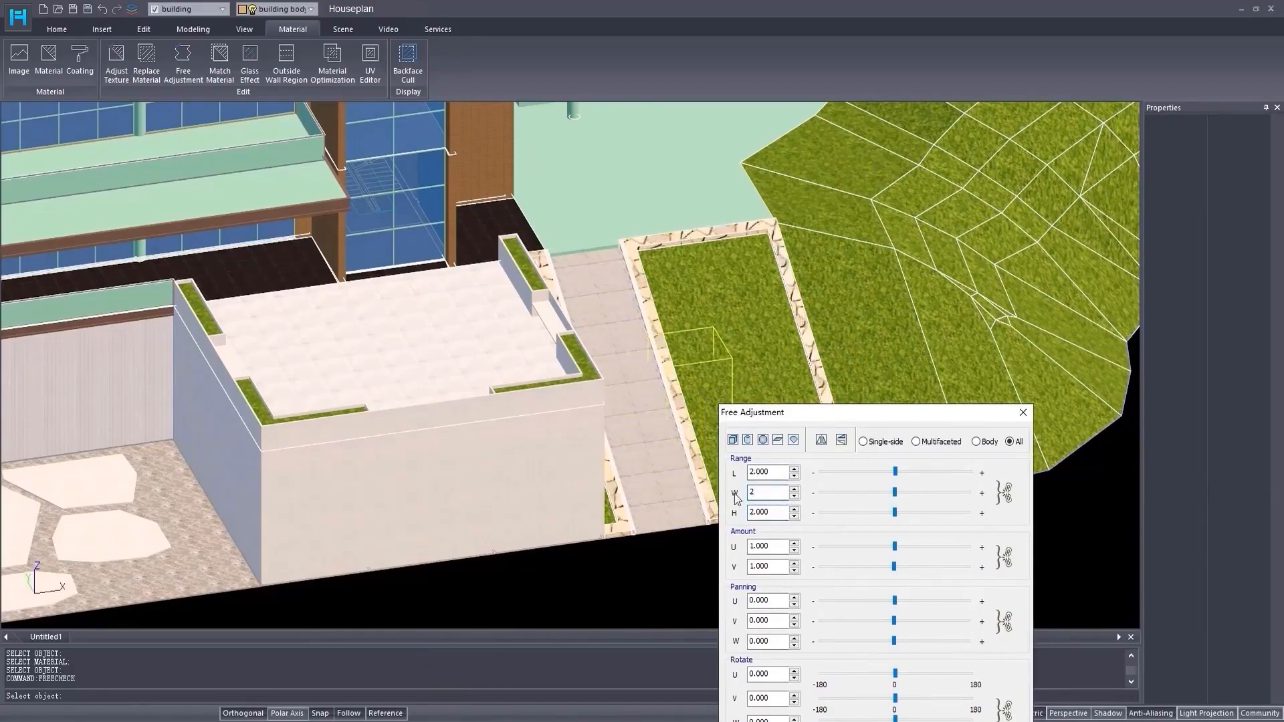
- Set the black walkway floor texture's range to 3 in length and width, and finish the free adjustment
scroll(602, 458, "up", 5)
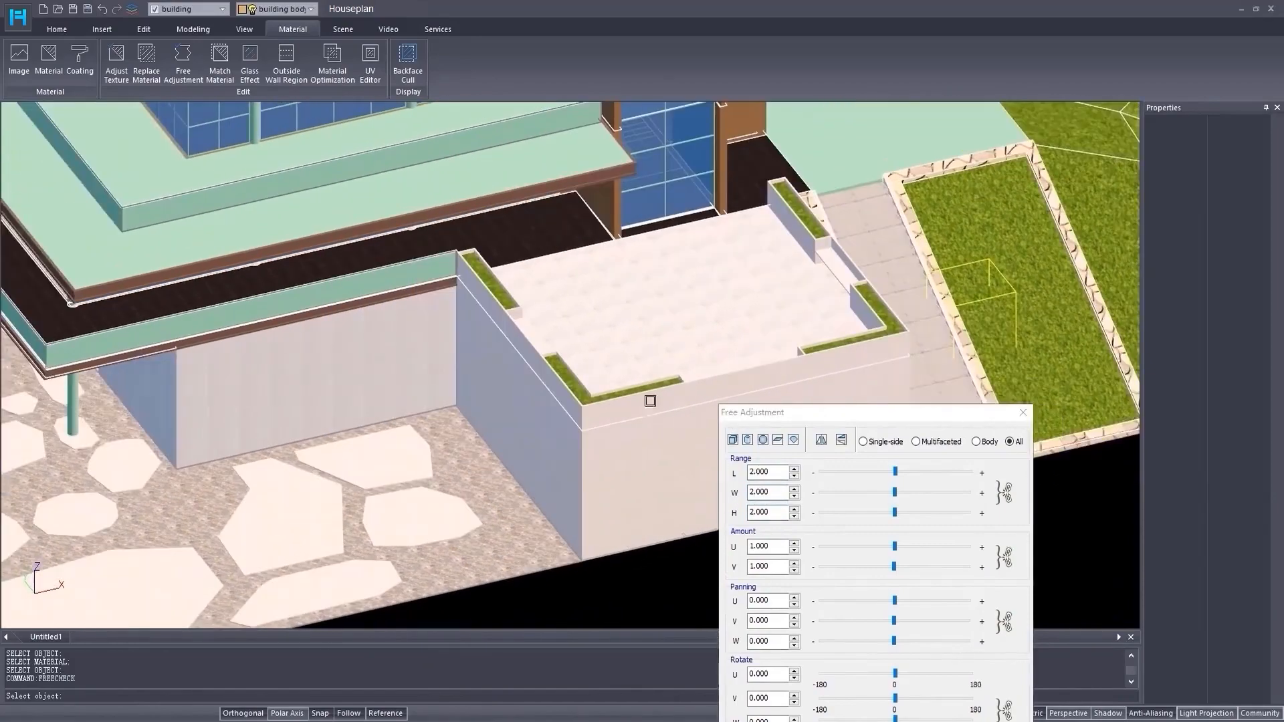
scroll(587, 402, "up", 1)
middle_click_drag(542, 333, 495, 417)
left_click(508, 321)
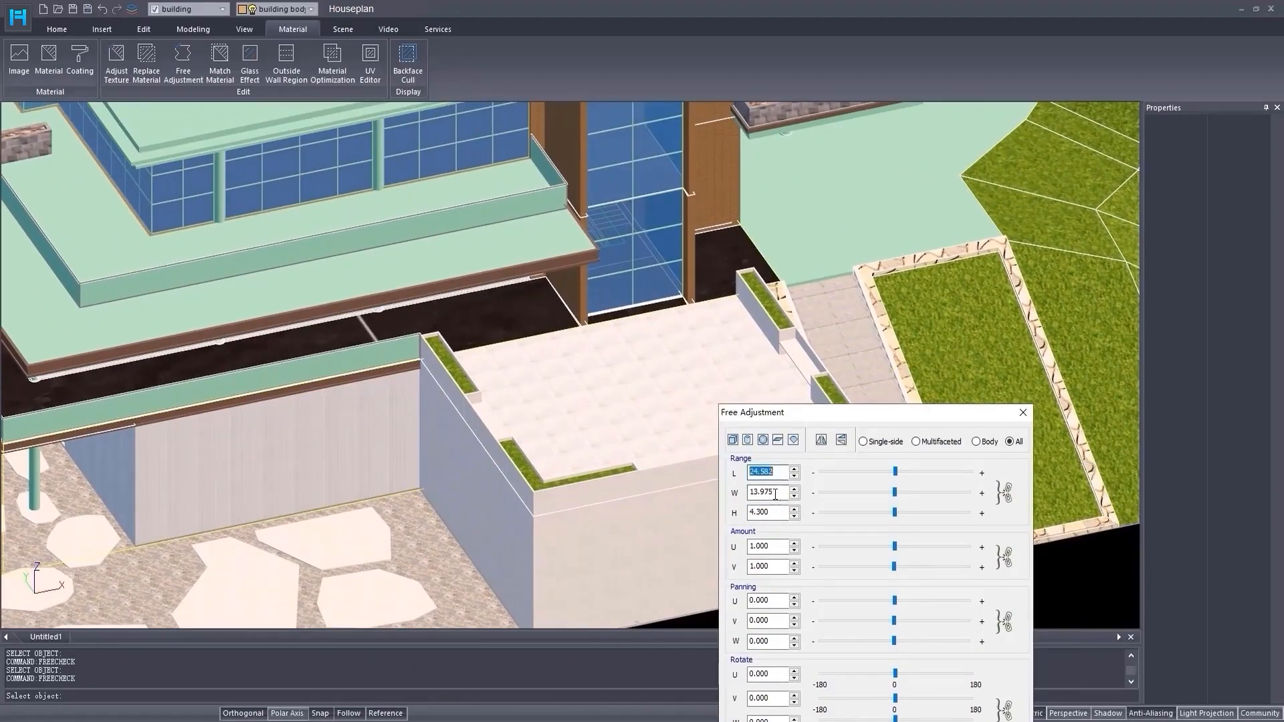
type("3")
key("Tab")
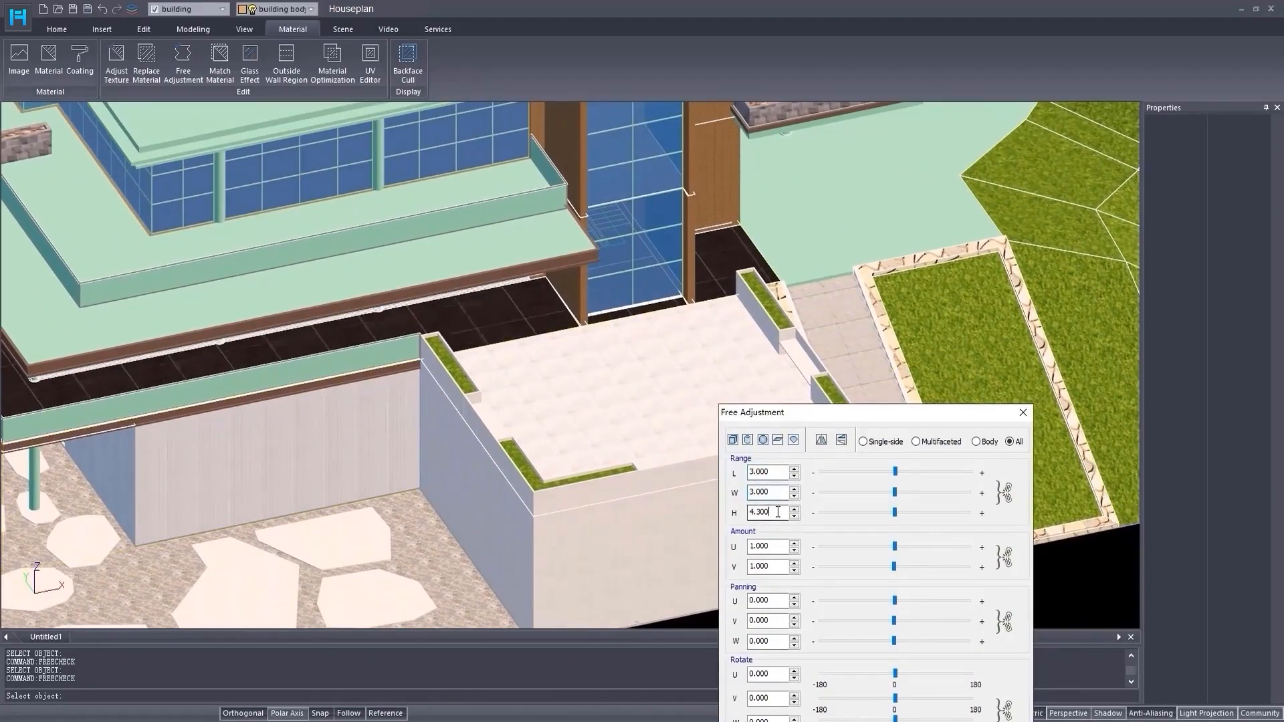
middle_click_drag(571, 413, 691, 415)
left_click(1022, 412)
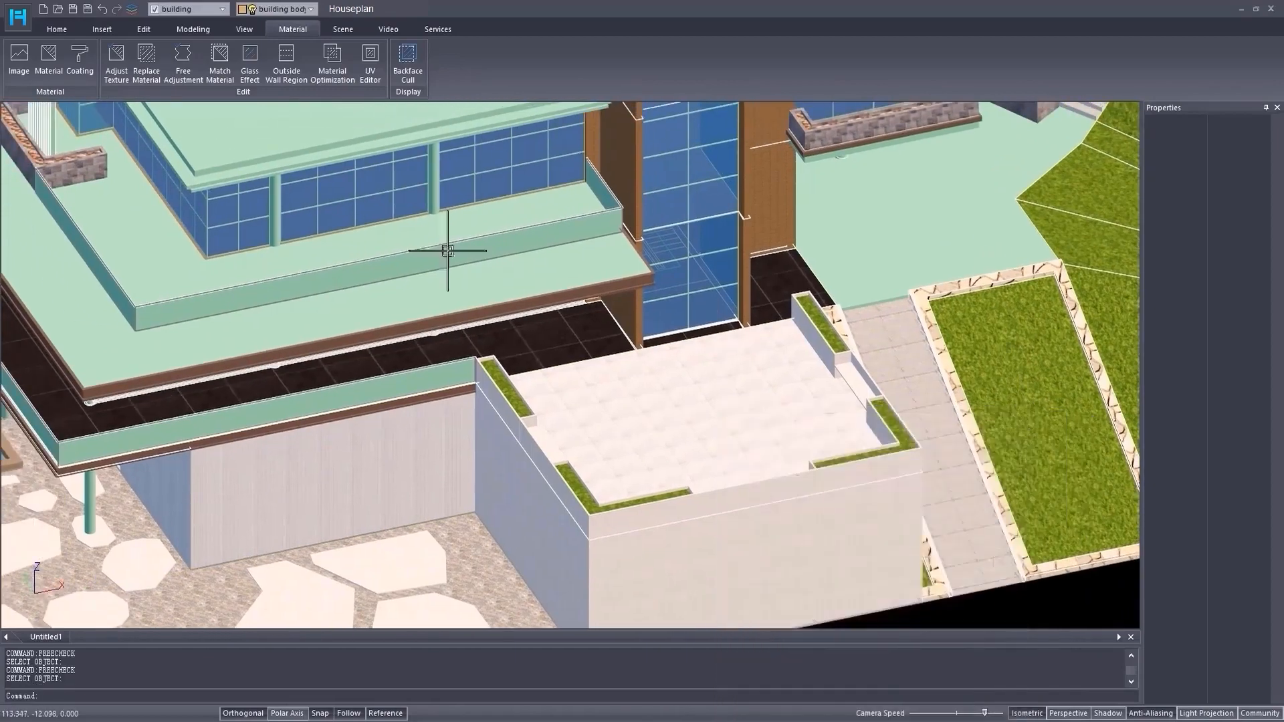
- Pick the glass material from the tall window and apply it to the walkway railings with the Single entity method
left_click(49, 59)
left_click(669, 307)
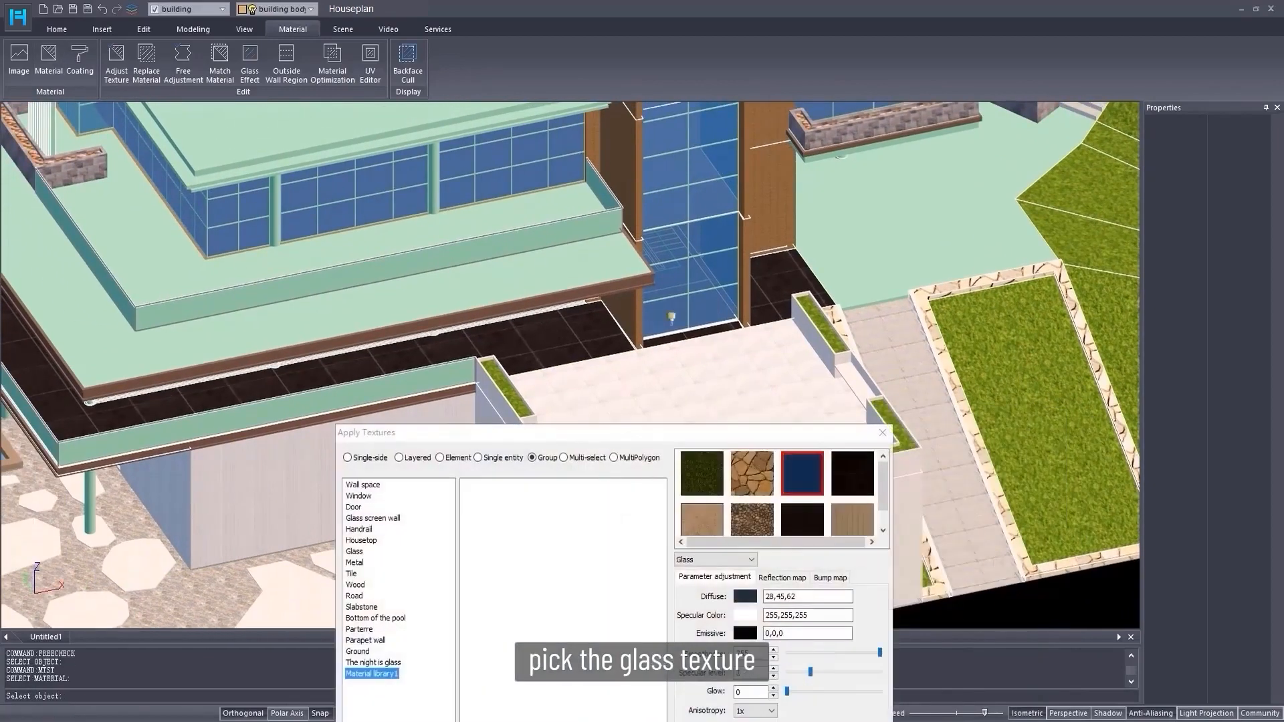
left_click(479, 459)
scroll(469, 393, "up", 3)
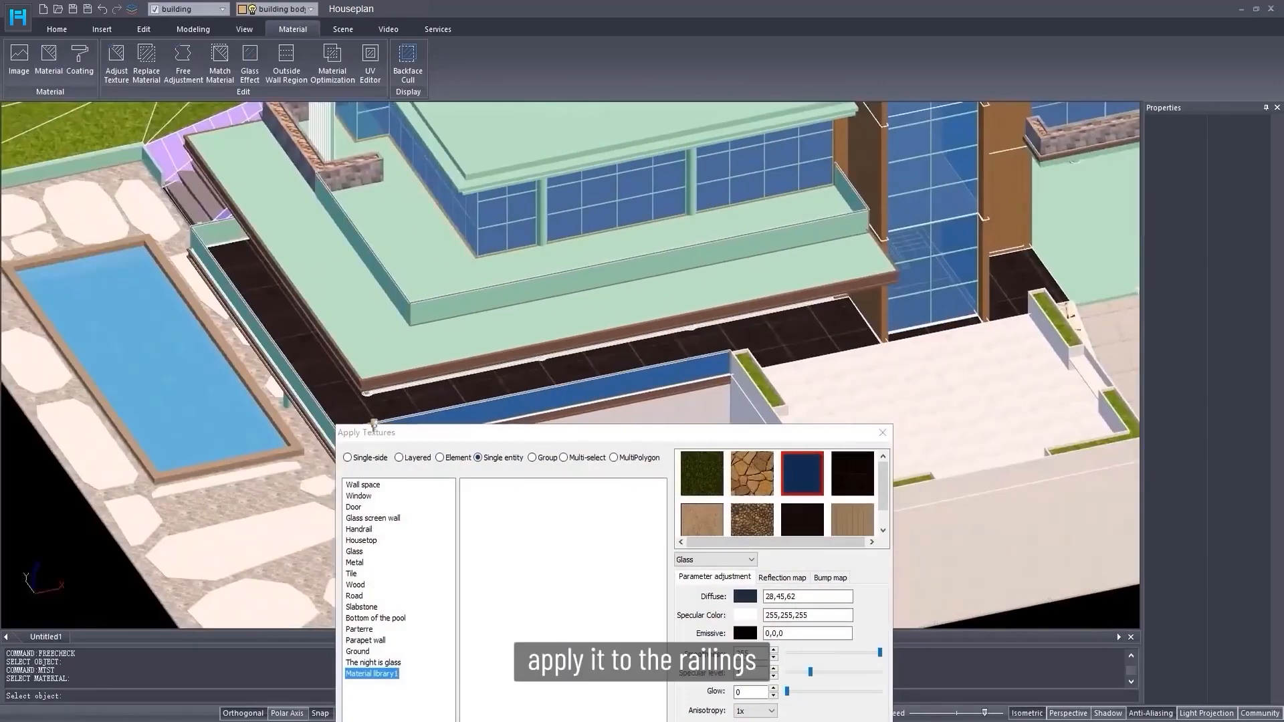
scroll(360, 391, "up", 5)
scroll(359, 391, "down", 3)
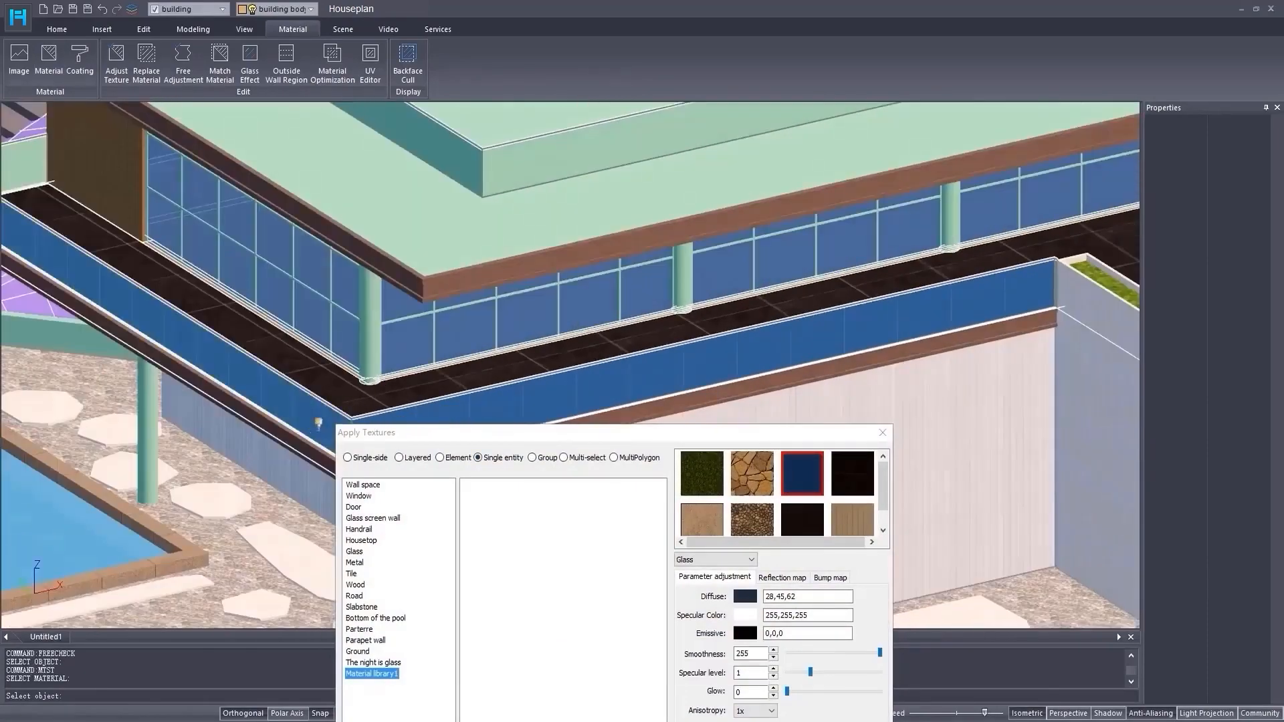
scroll(308, 419, "down", 2)
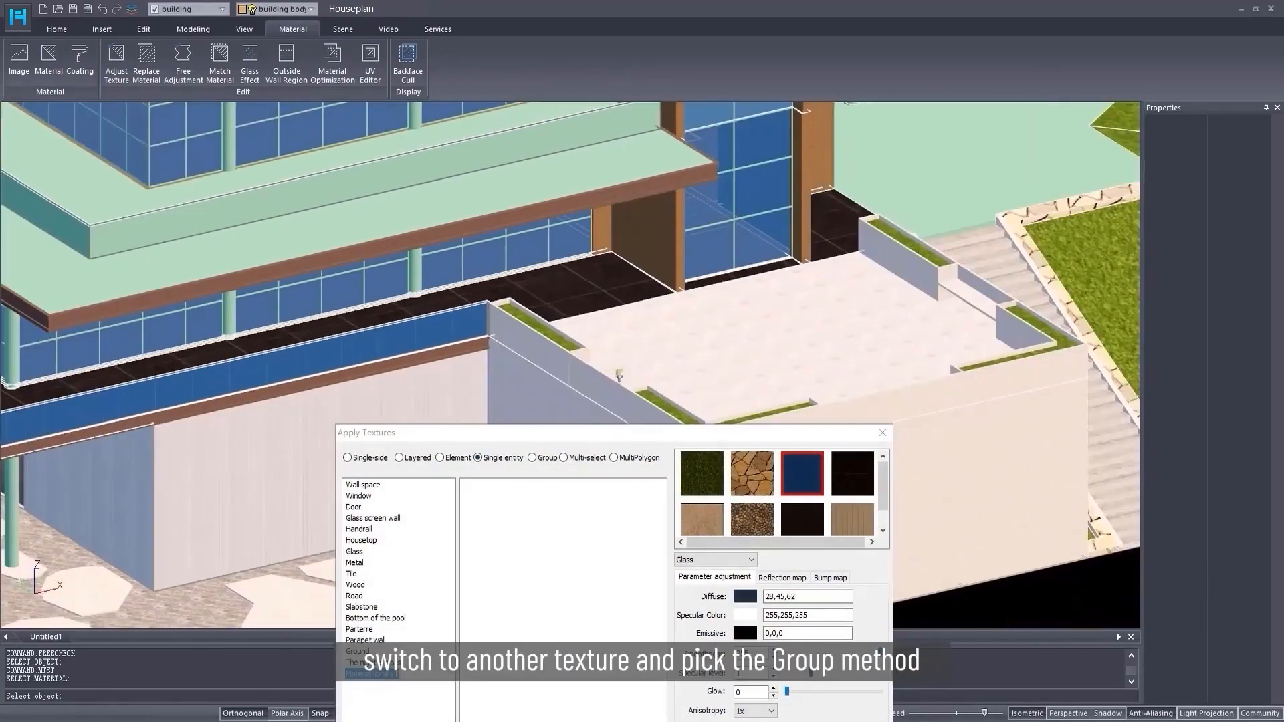
- Choose the dark brown texture and apply it to the ground-floor window mullions along the walkway with the Group method
left_click(784, 515)
scroll(782, 514, "down", 1)
left_click(532, 457)
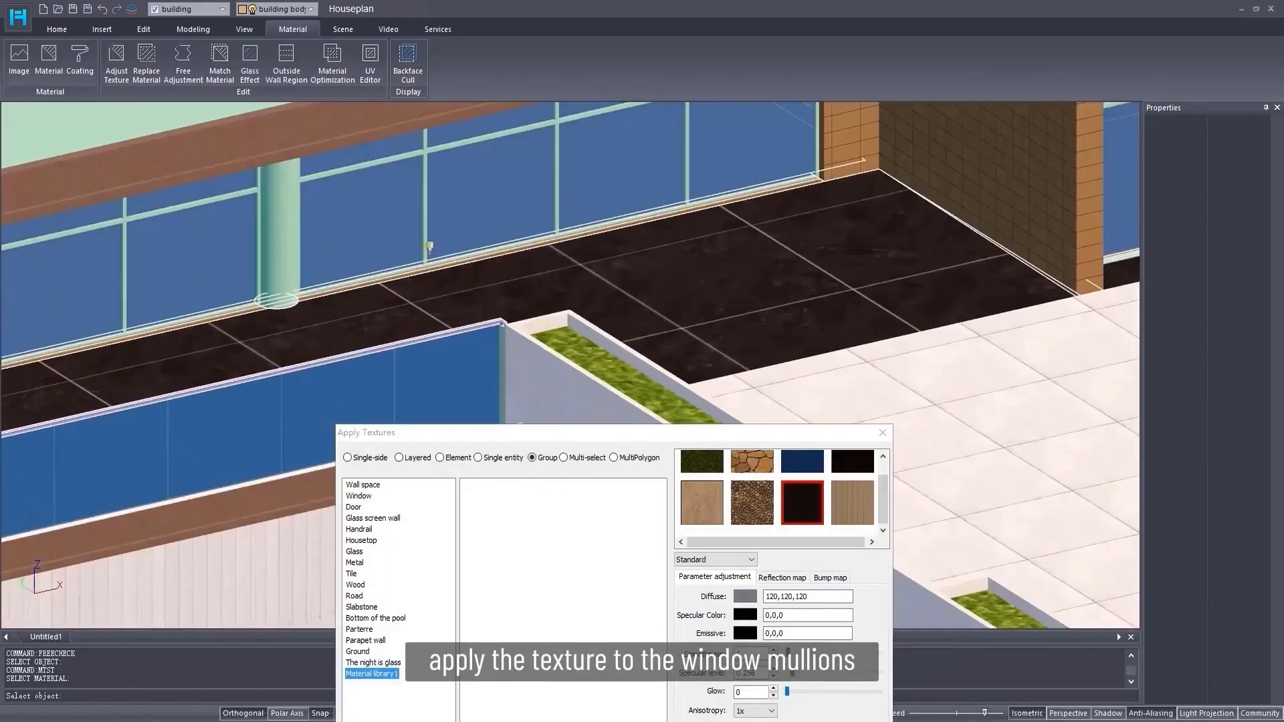
scroll(429, 248, "up", 3)
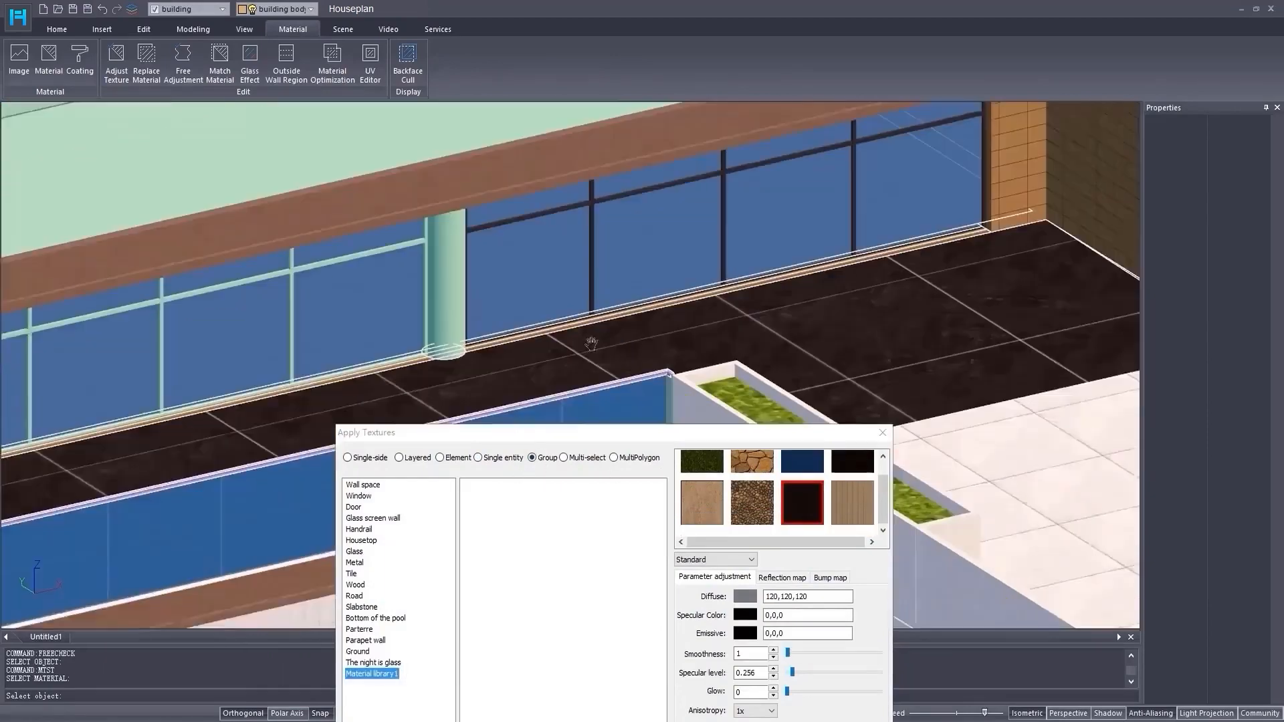
left_click(489, 253)
scroll(487, 317, "down", 3)
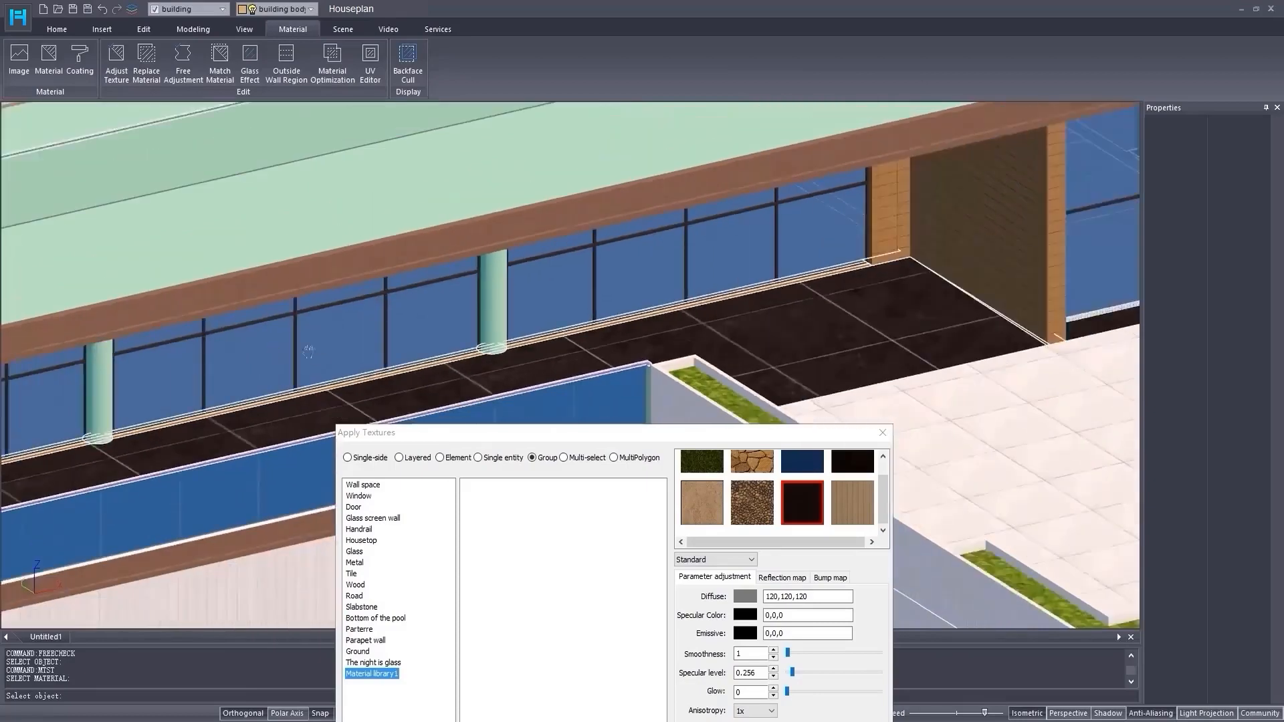
scroll(294, 352, "up", 4)
- Apply the same dark brown texture to the walkway columns with the Single entity method, and finish applying textures
scroll(326, 348, "down", 2)
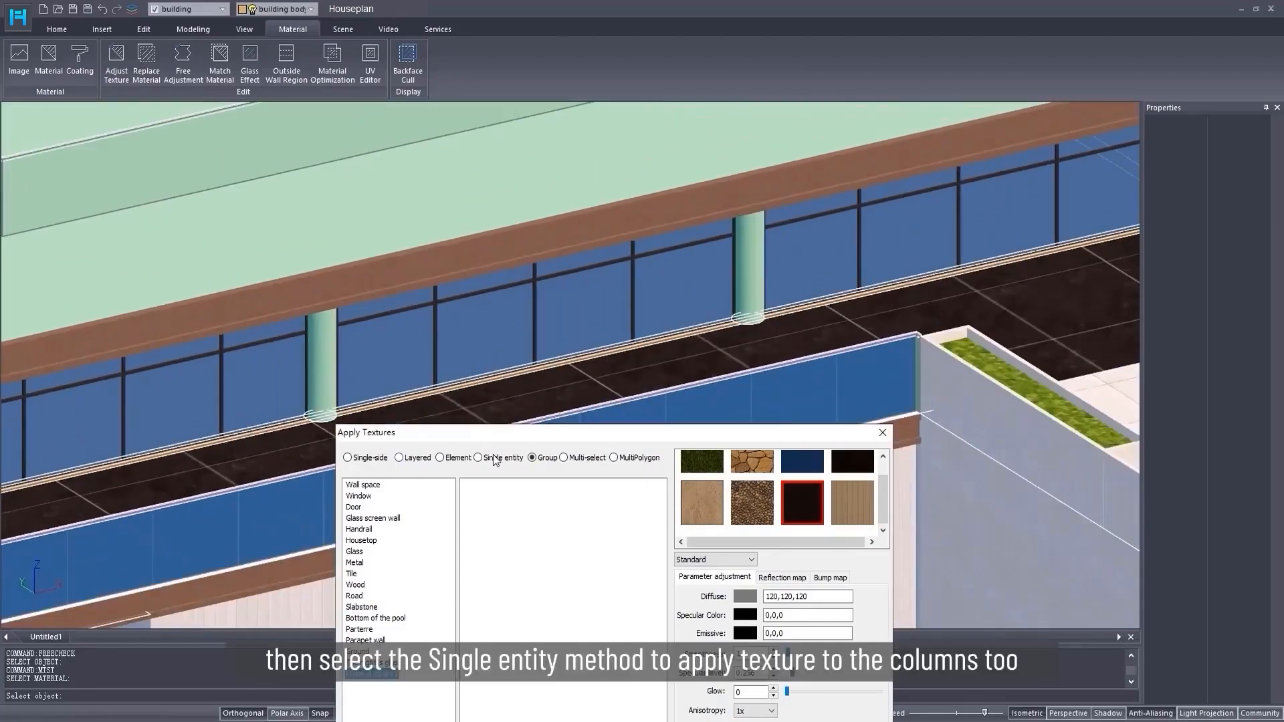
left_click(325, 382)
left_click(749, 296)
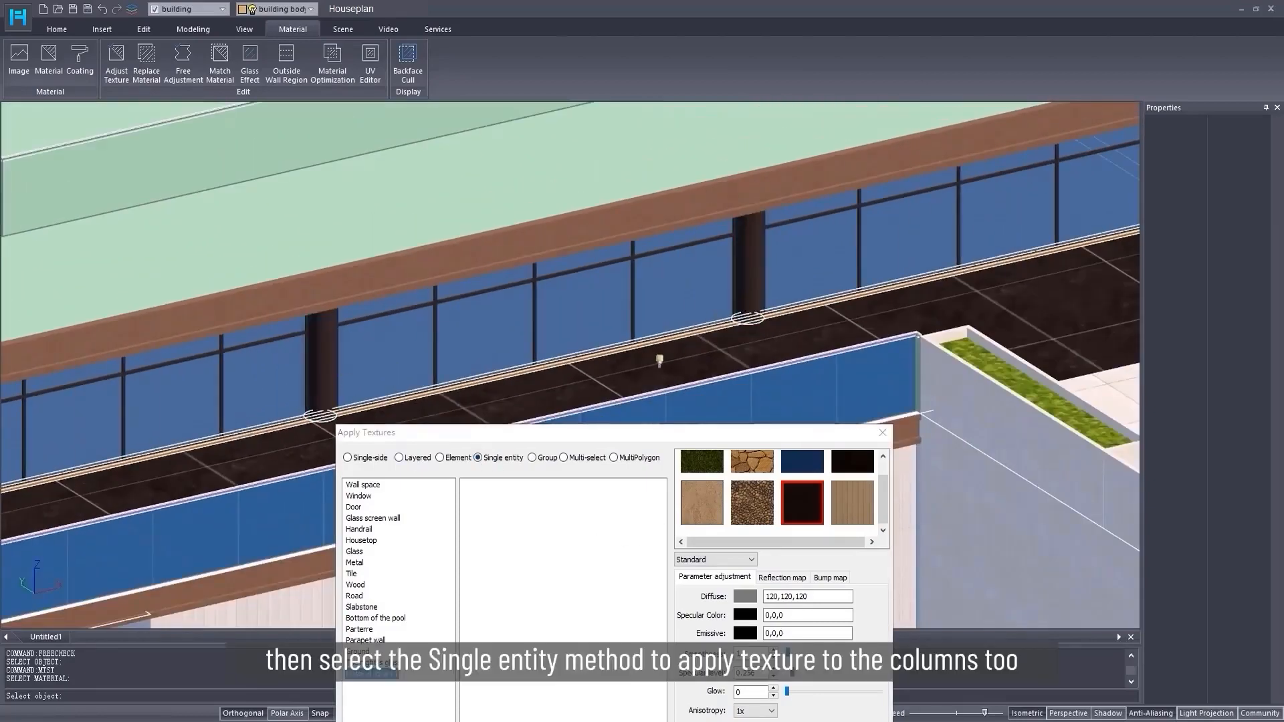
left_click(911, 432)
scroll(433, 326, "down", 5)
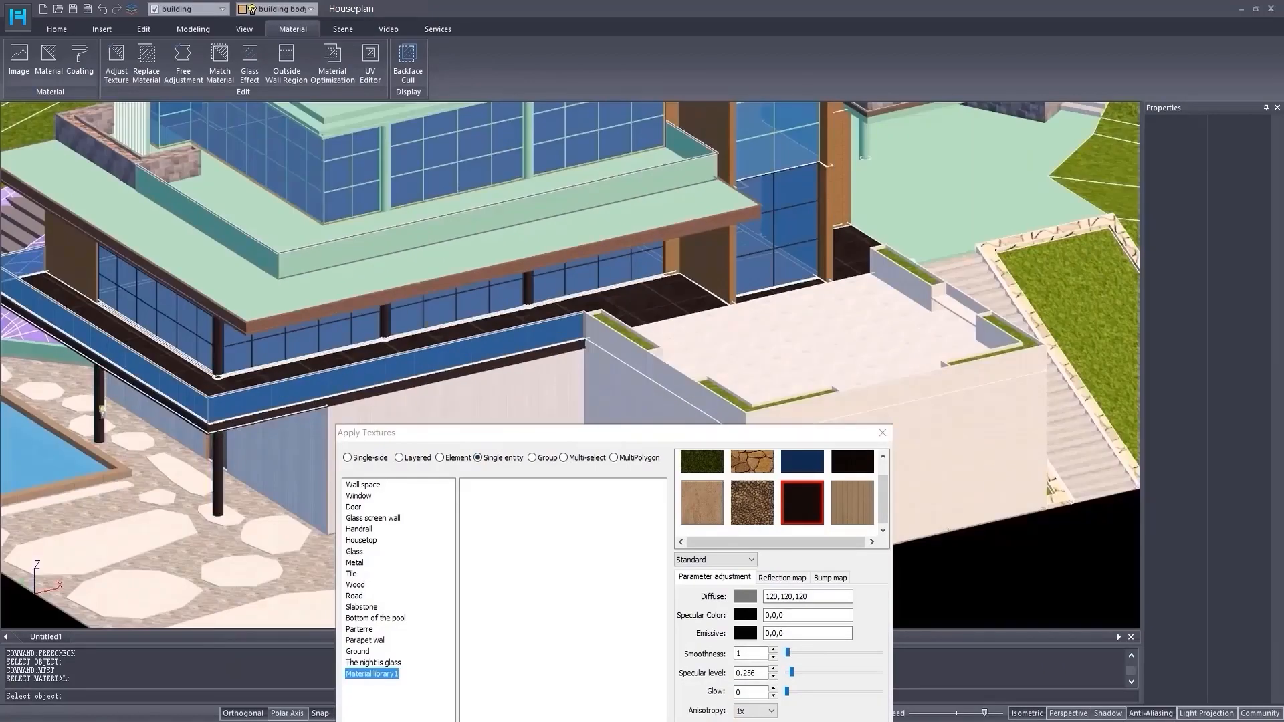
middle_click_drag(453, 342, 368, 350)
scroll(409, 359, "down", 1)
middle_click_drag(495, 371, 489, 379, "shift")
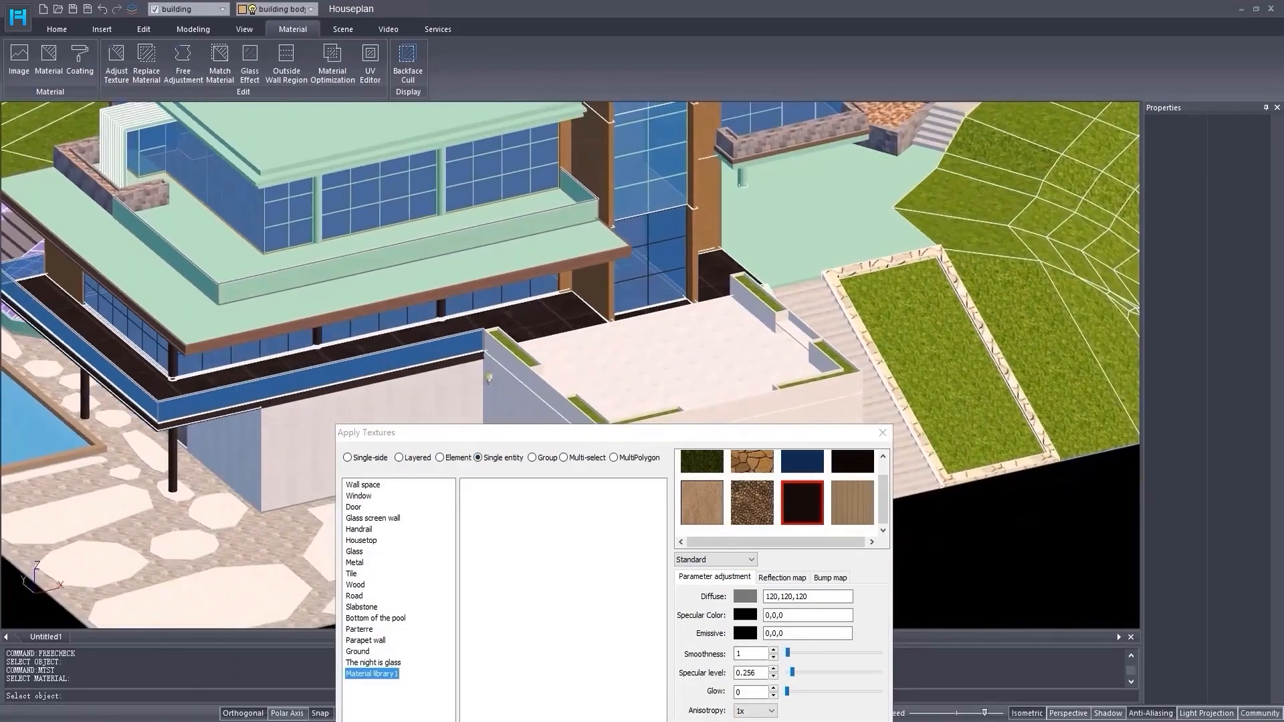
scroll(531, 393, "down", 3)
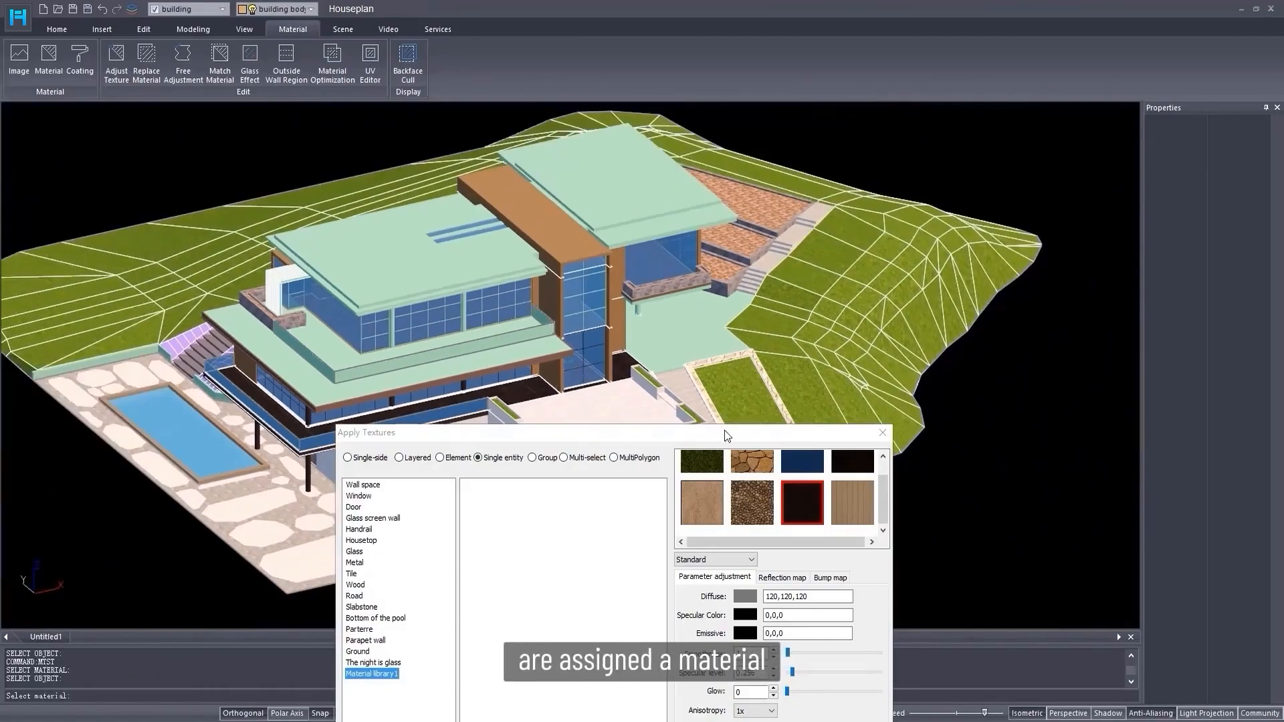
left_click_drag(463, 437, 797, 411)
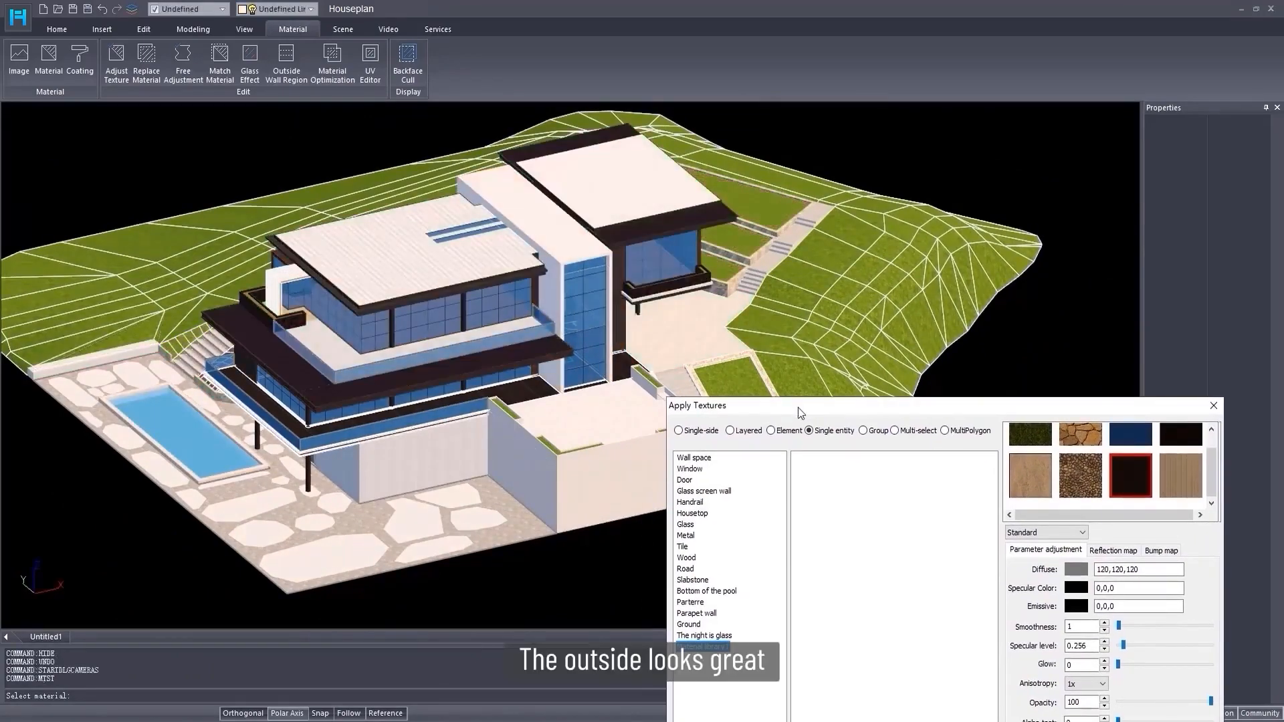
left_click(1214, 407)
- Reveal the walkway-level interior by using Show Floors on that floor's walls
scroll(642, 321, "up", 5)
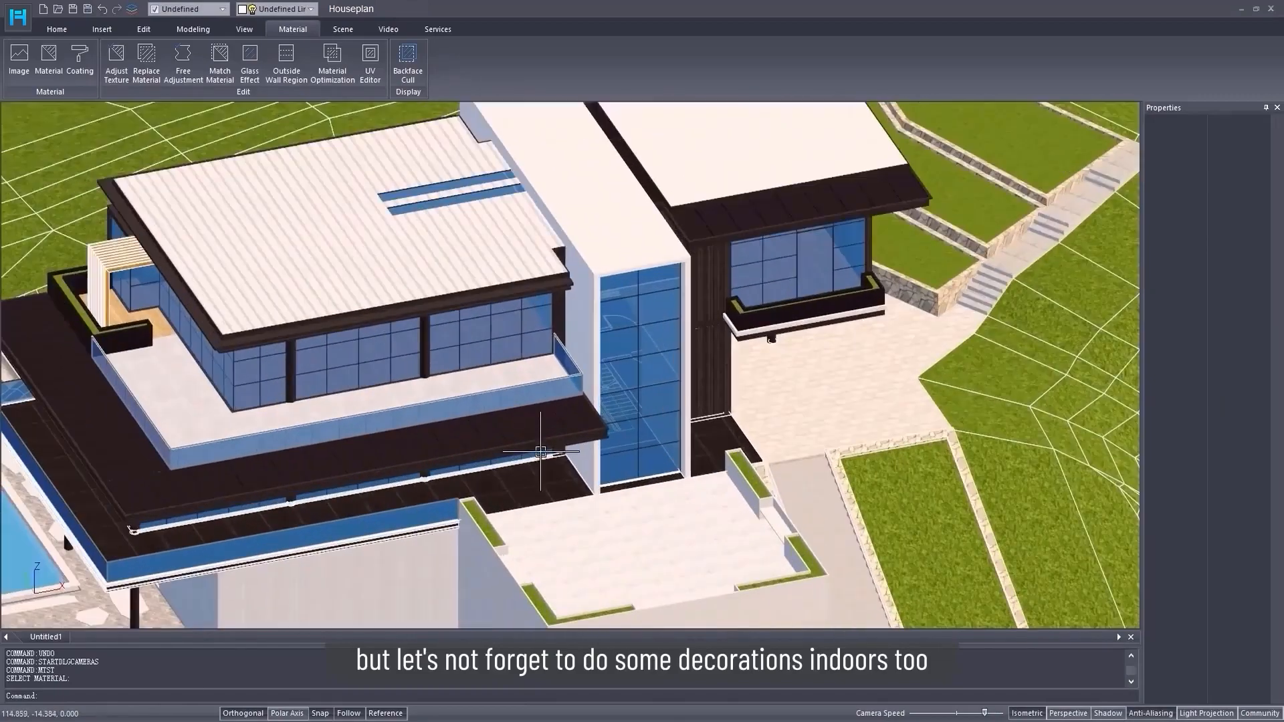
left_click(56, 31)
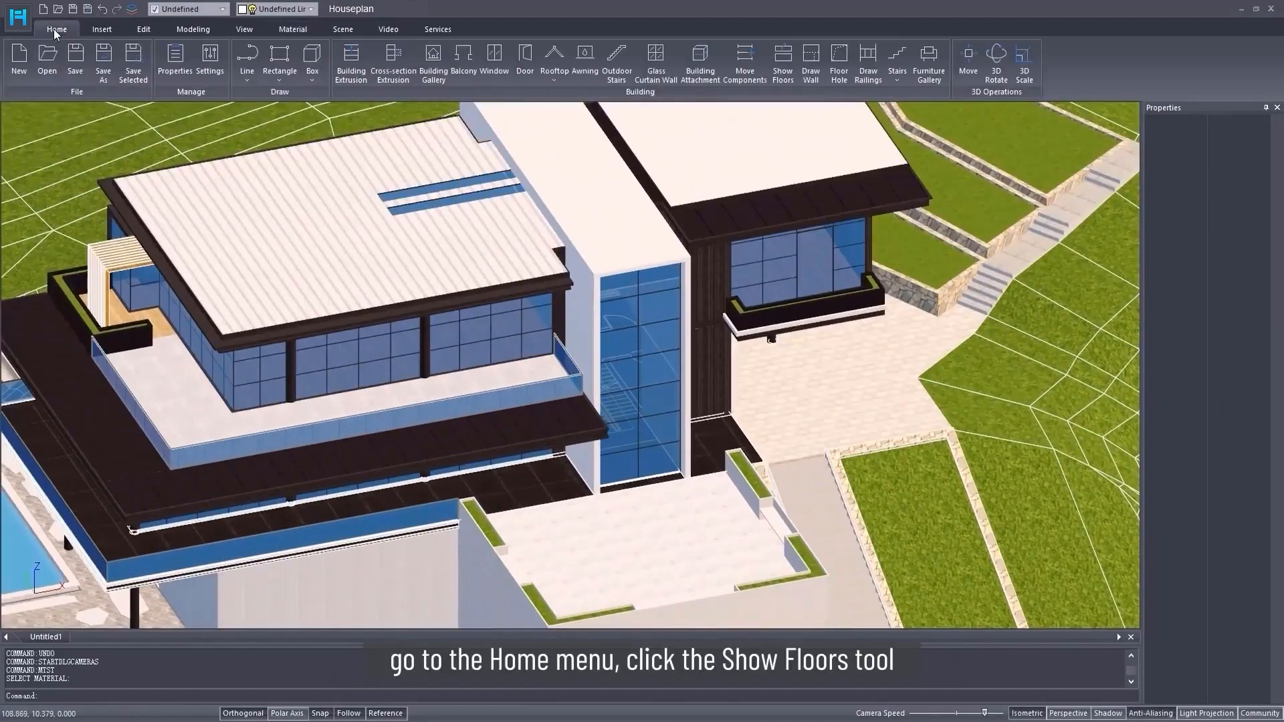
left_click(784, 67)
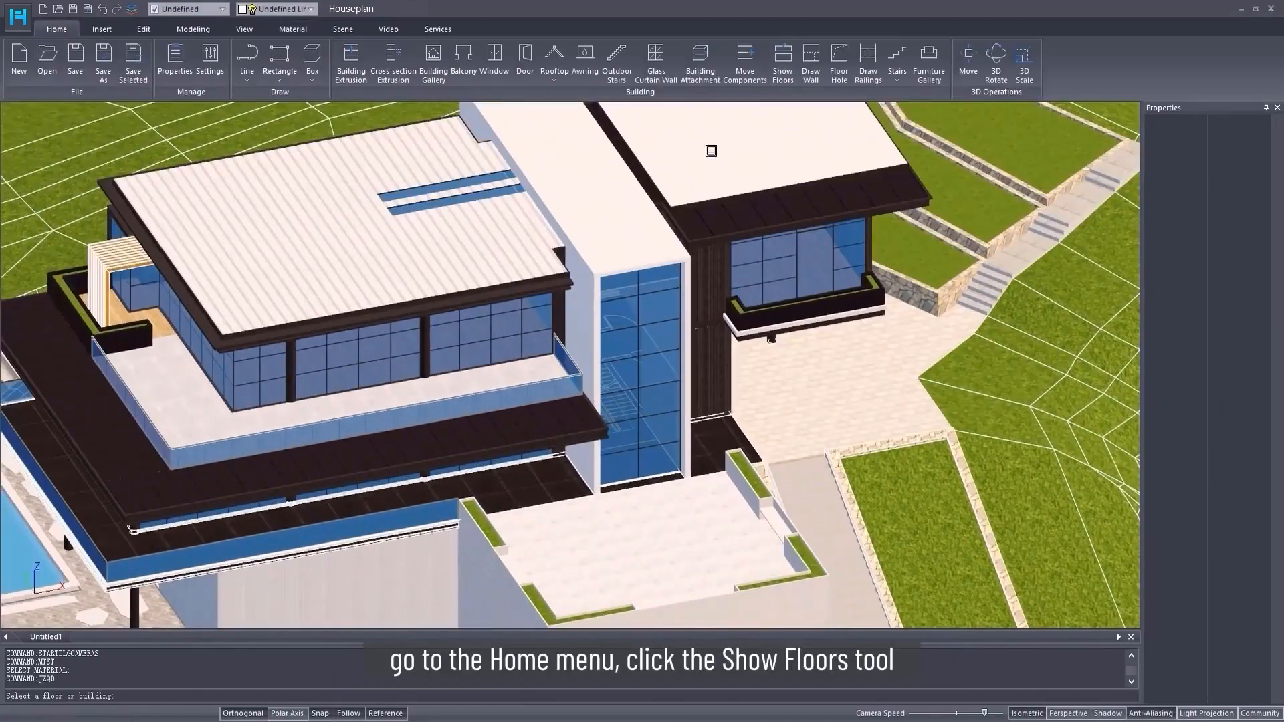
left_click(585, 452)
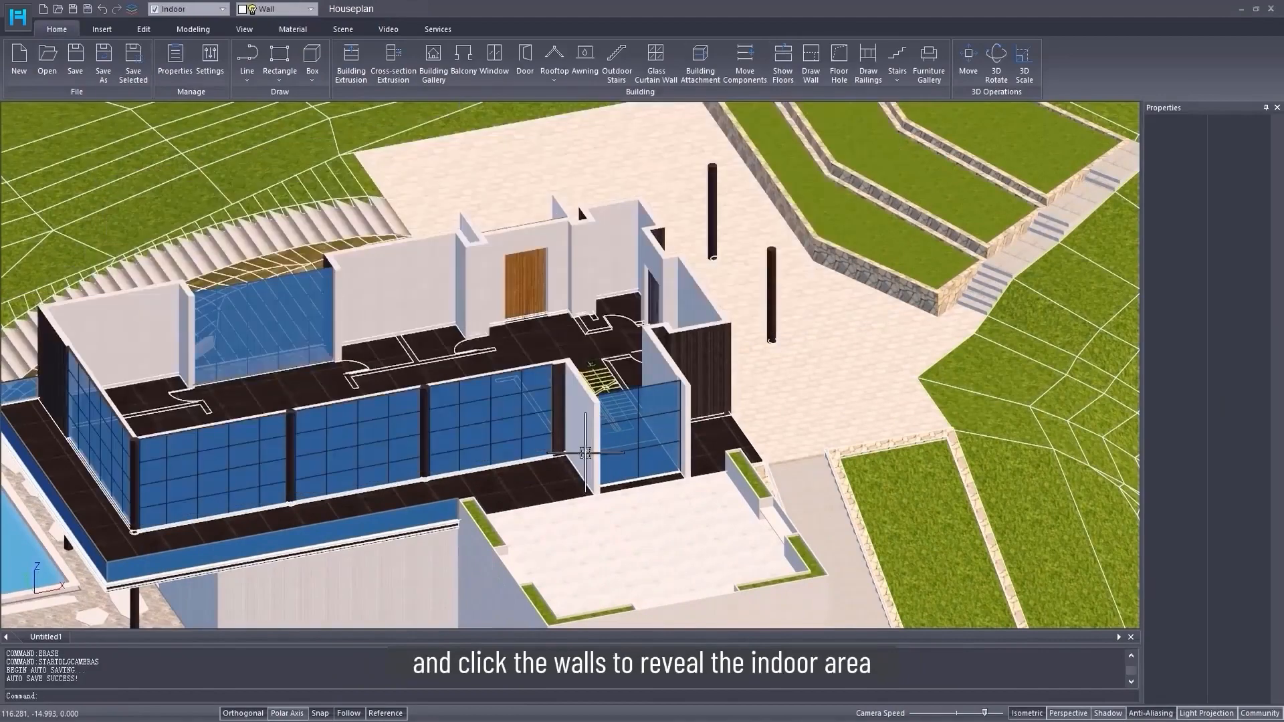
- Trace the pool-side room's interior walls on the floor plan with Draw Wall, middle-aligned, thickness 0.20, height 3.60, elevation 4.30
middle_click_drag(585, 452, 412, 489)
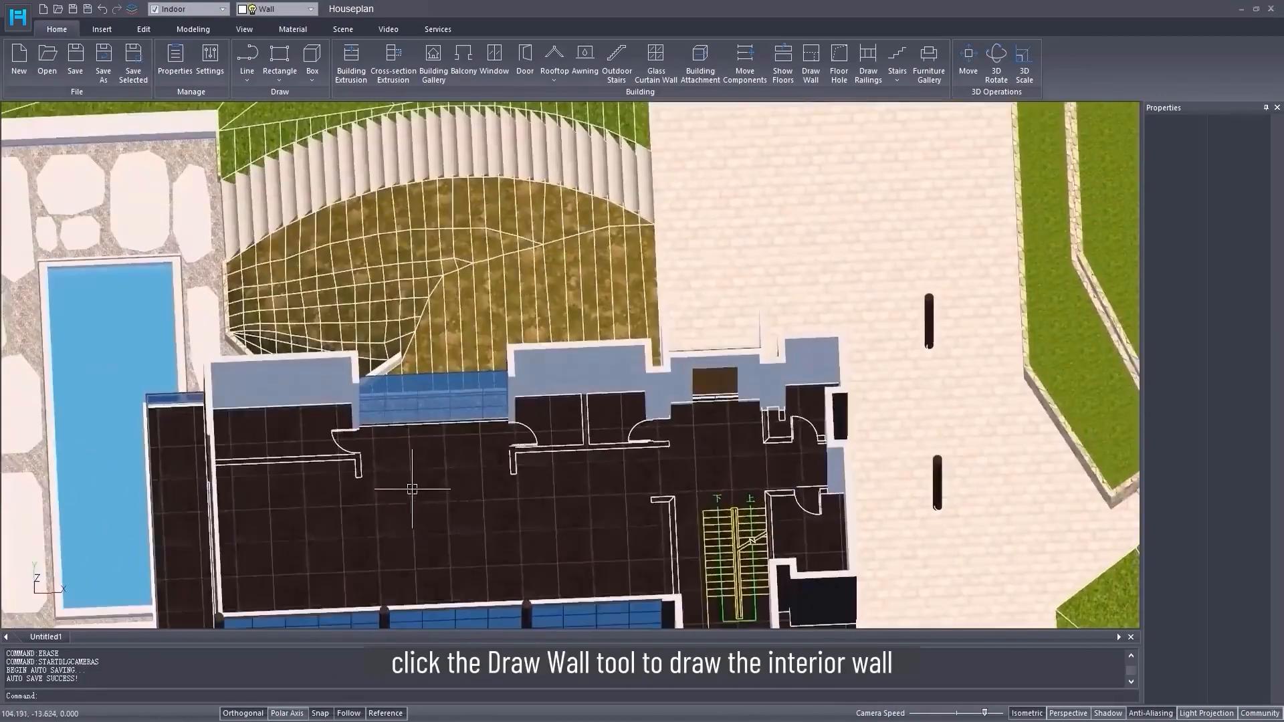
scroll(412, 488, "up", 3)
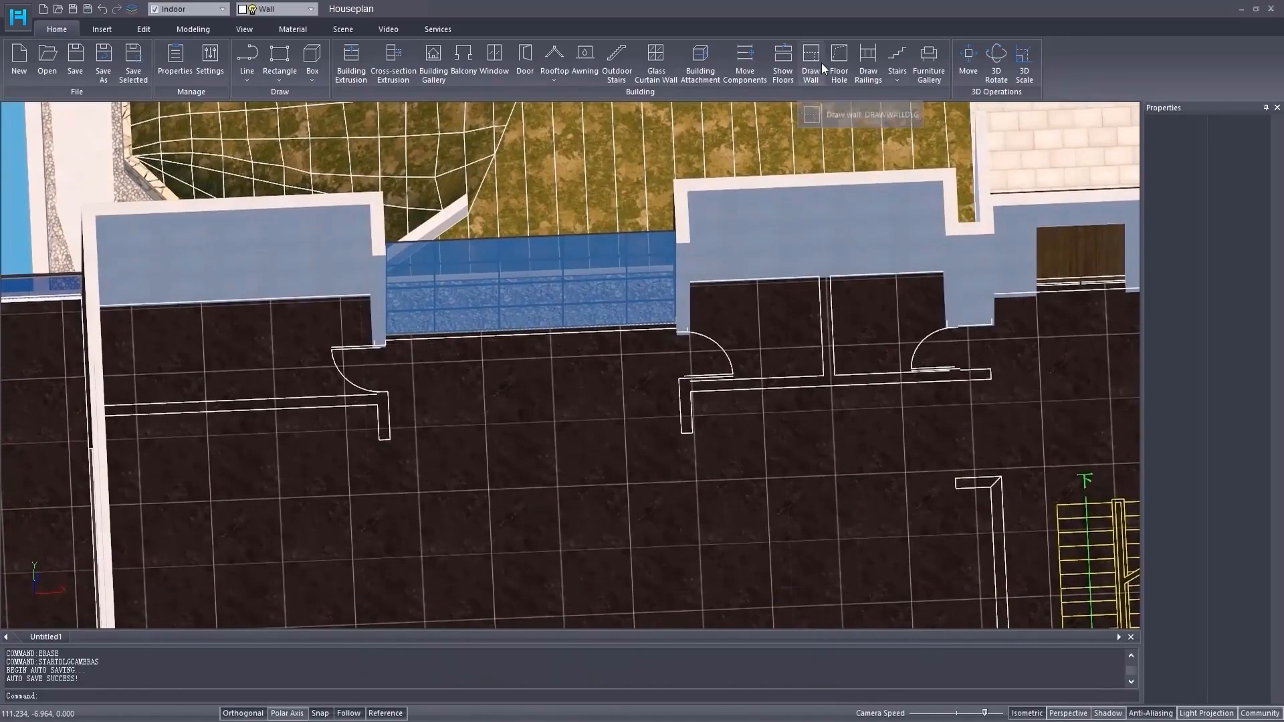
left_click(820, 63)
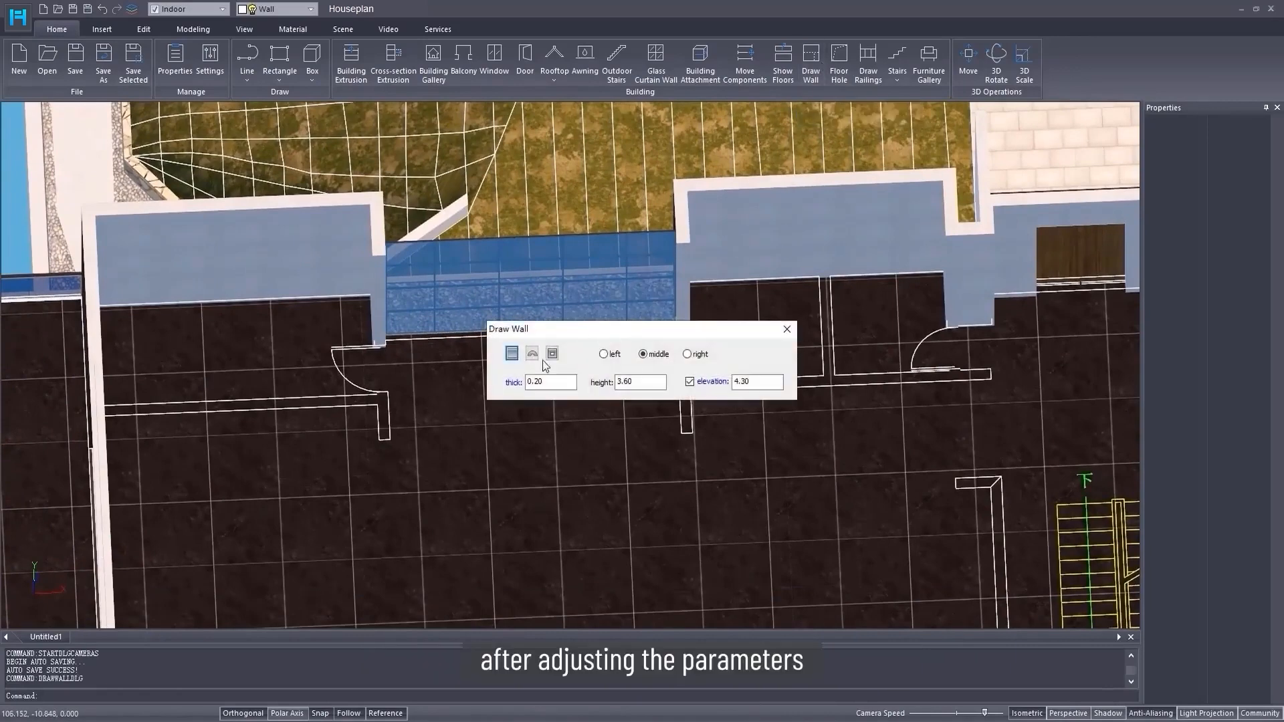
left_click(380, 436)
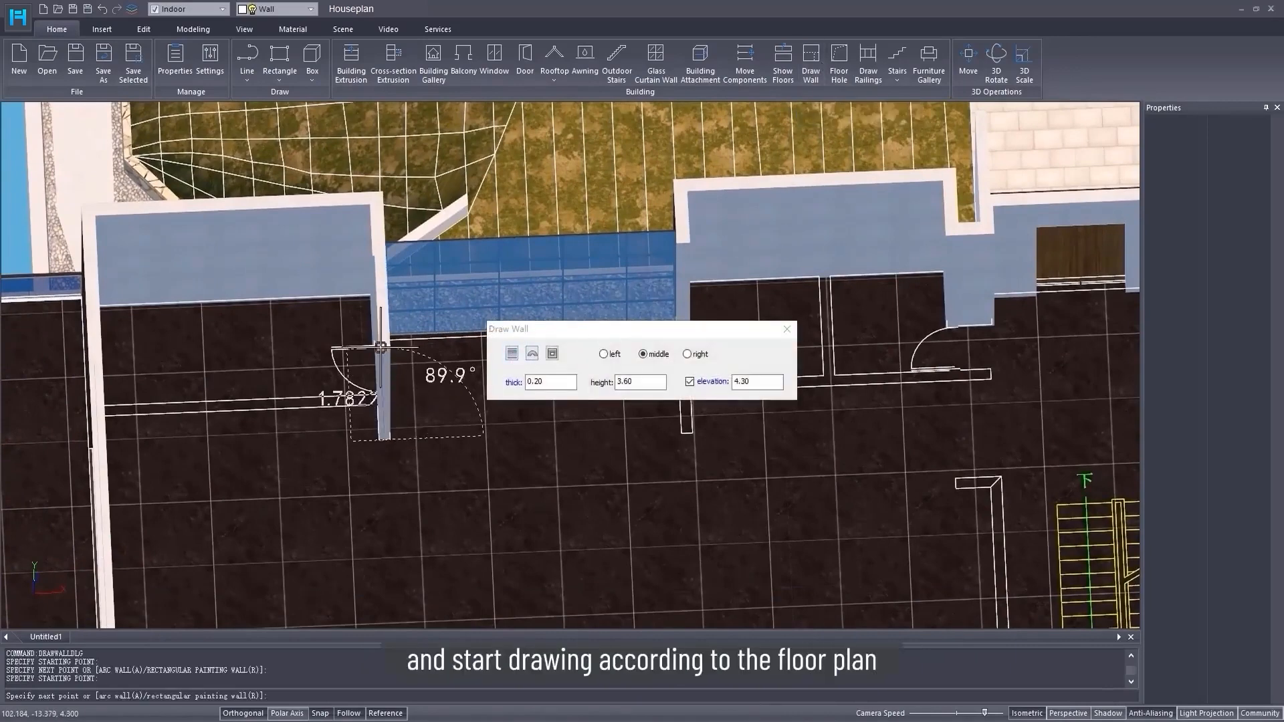
left_click(379, 347)
middle_click_drag(339, 399, 267, 394)
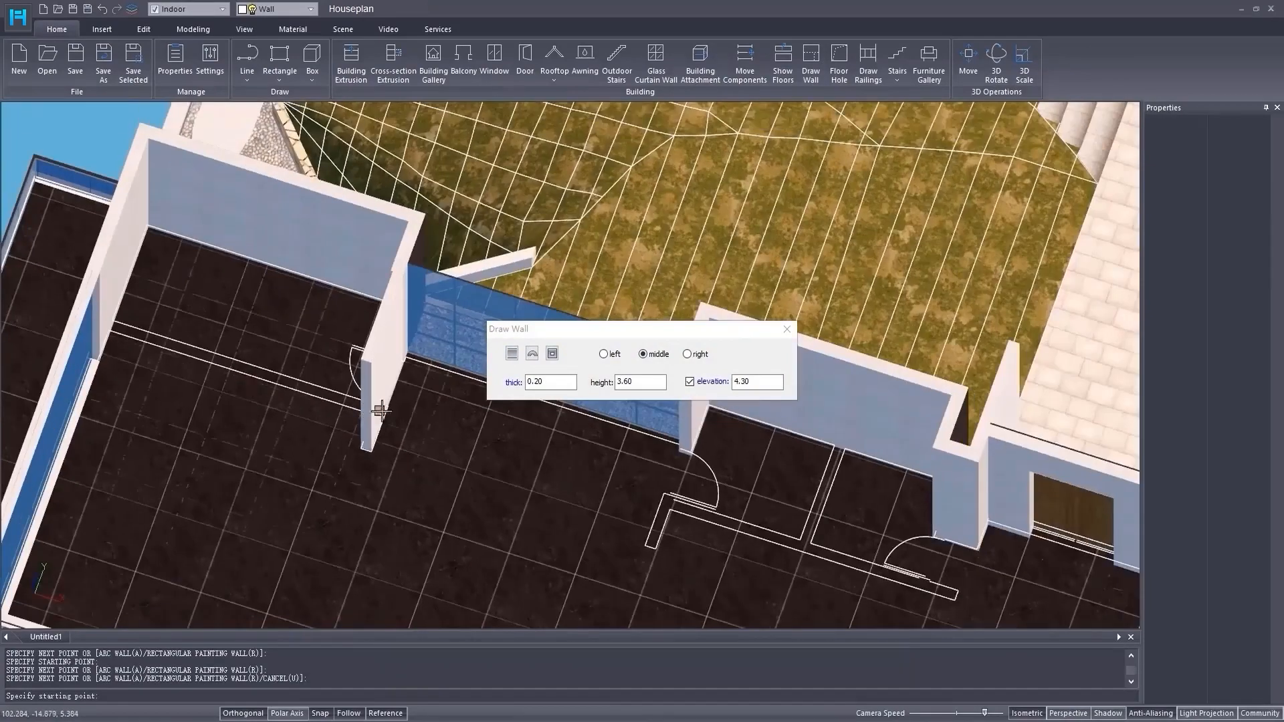
left_click(109, 324)
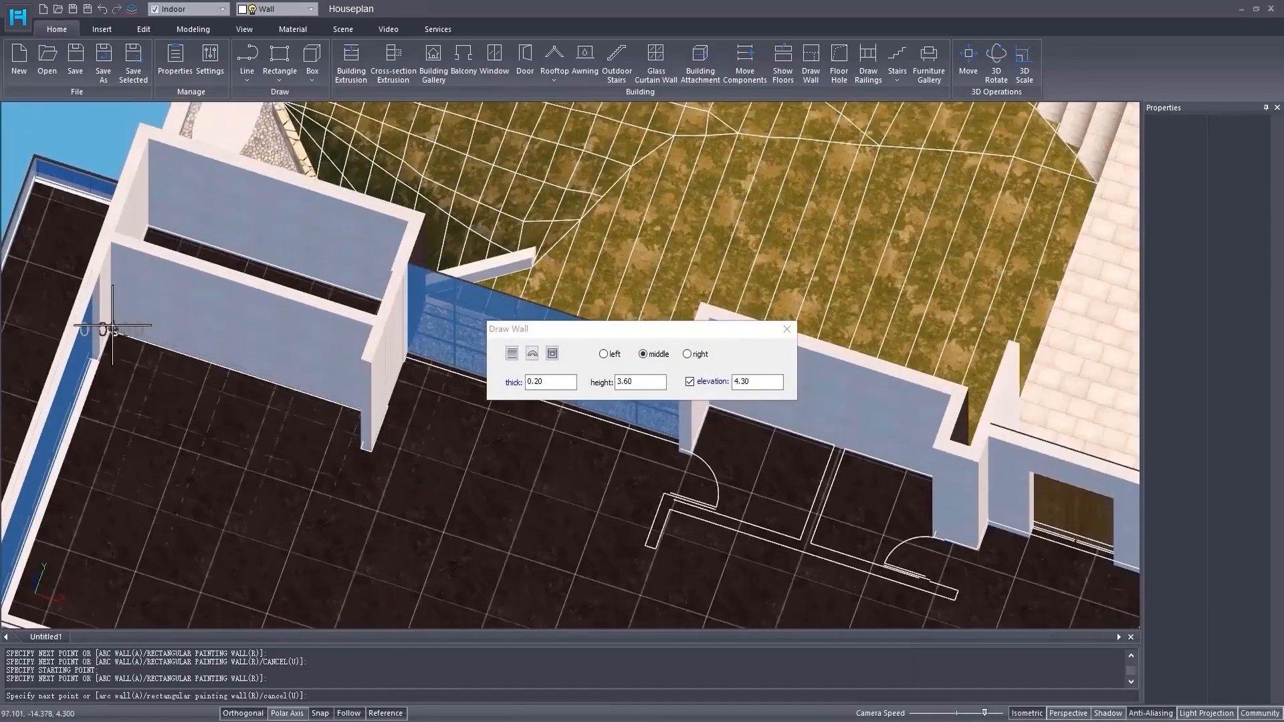
- Draw the short end wall and the long front wall, about 5.61 long, of the two small rooms beside the entrance
middle_click_drag(533, 454, 363, 520)
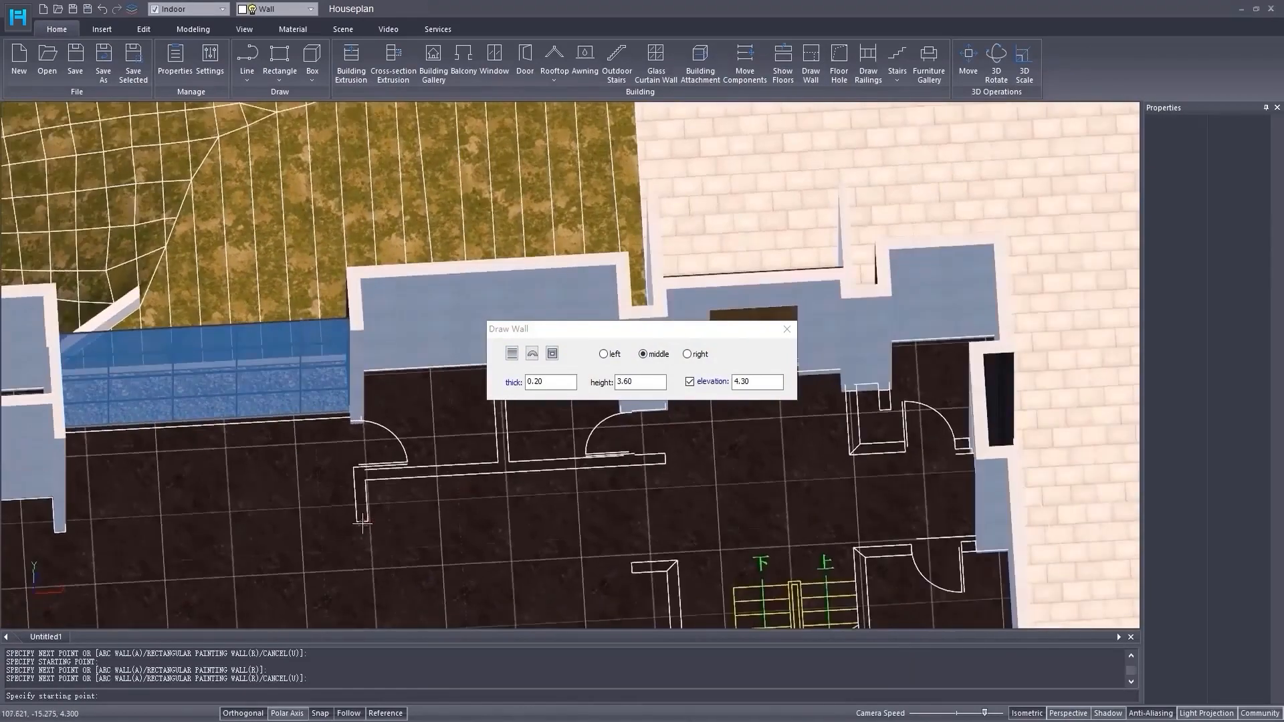
left_click(362, 522)
left_click(357, 425)
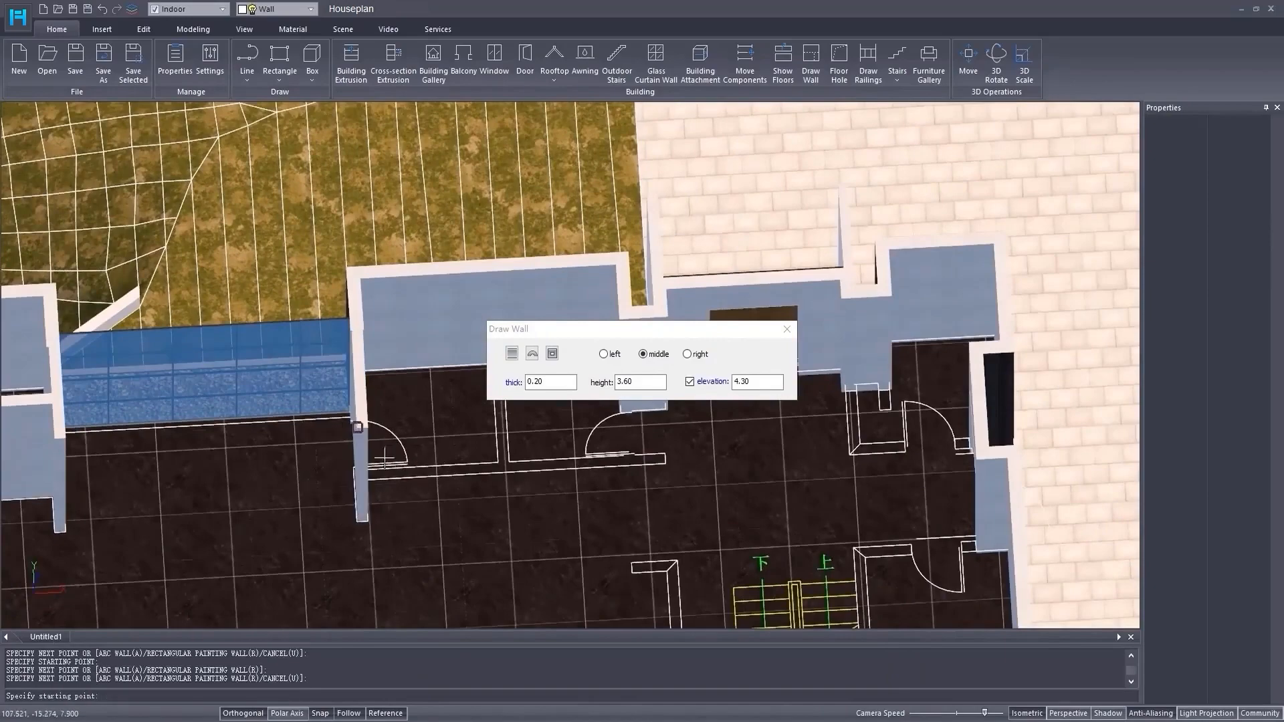
left_click(354, 474)
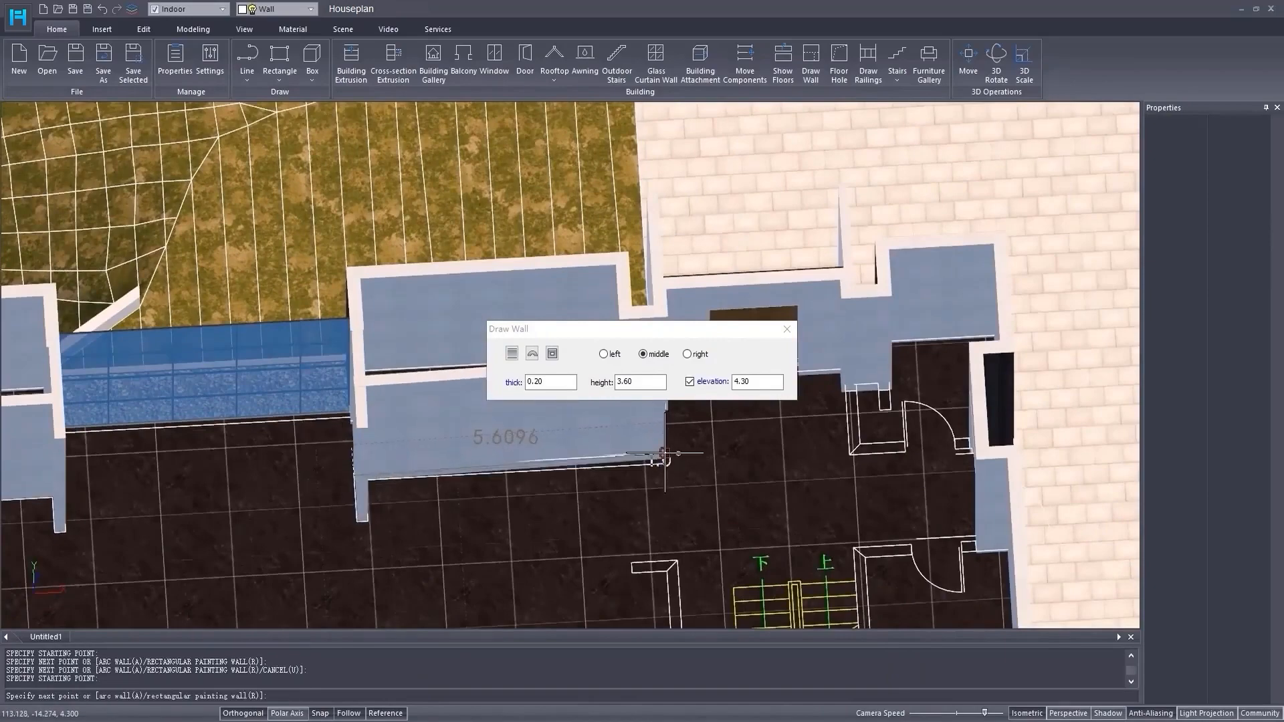
middle_click_drag(658, 472, 628, 505, "shift")
middle_click_drag(629, 505, 439, 581)
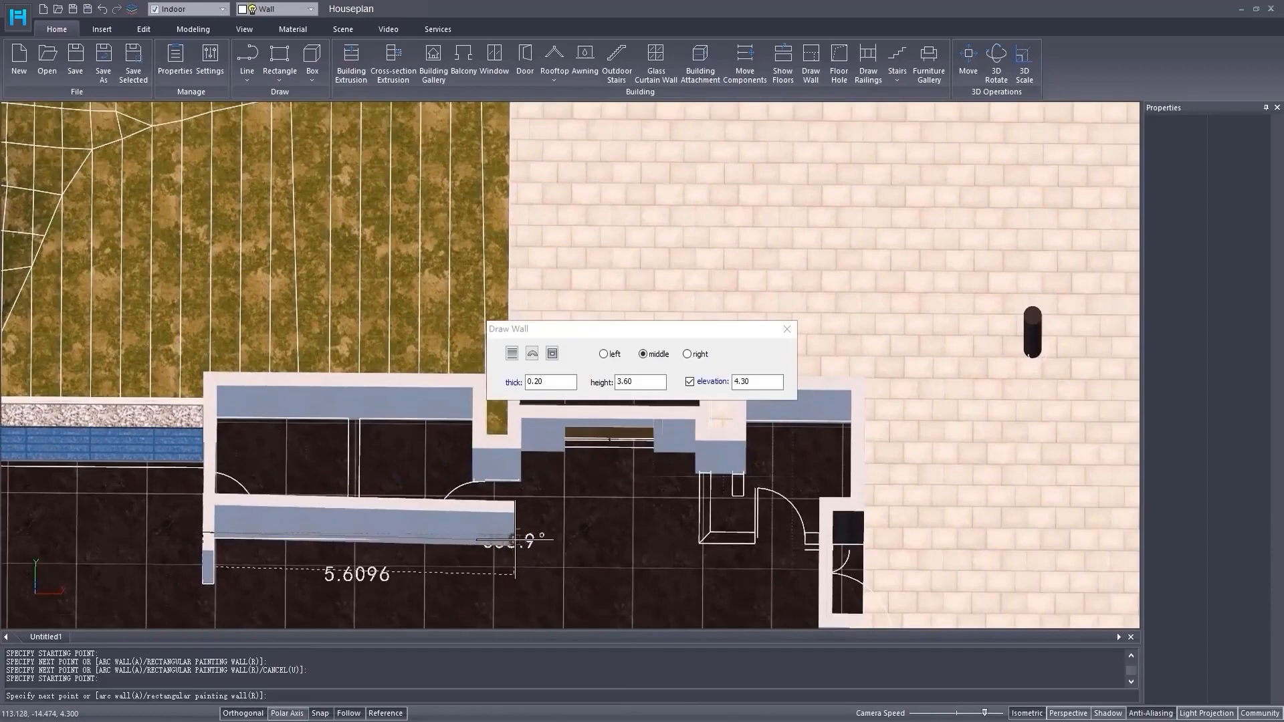
left_click(514, 531)
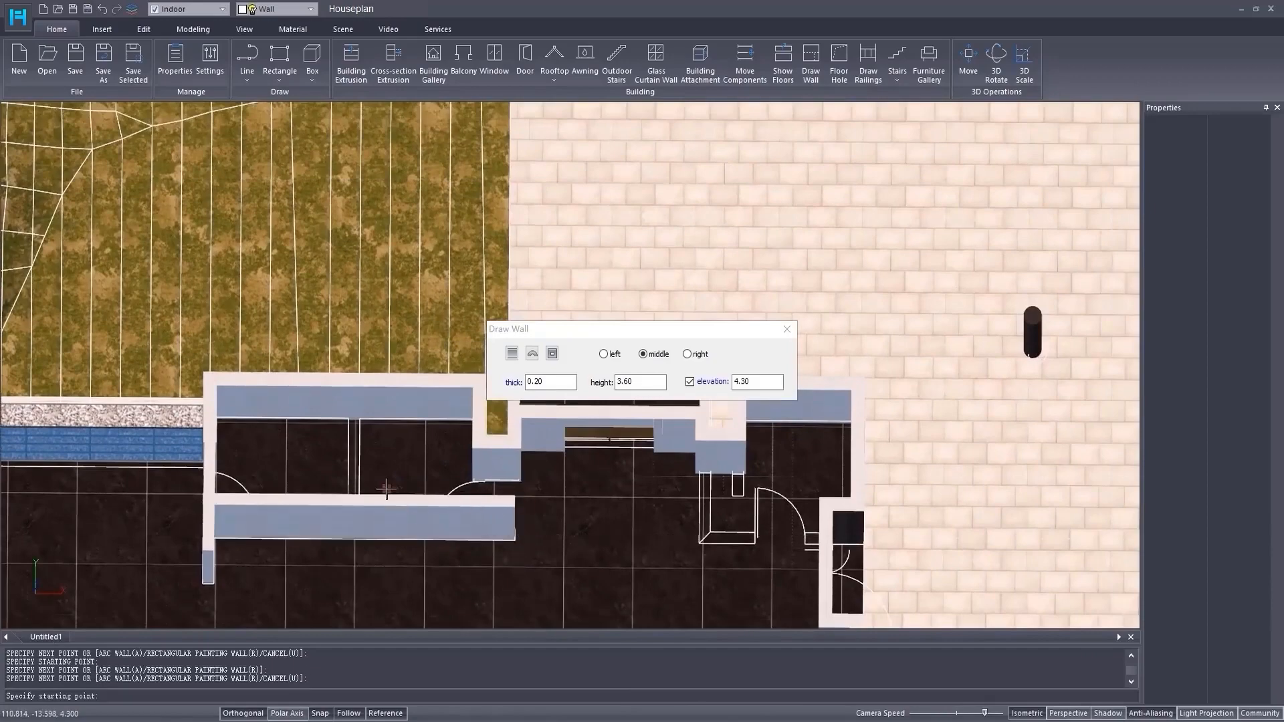
- Draw the partition wall between the two small rooms and finish the Draw Wall command
middle_click_drag(401, 500, 596, 515, "shift")
left_click(341, 427)
left_click(361, 540)
scroll(461, 475, "up", 2)
scroll(467, 472, "down", 2)
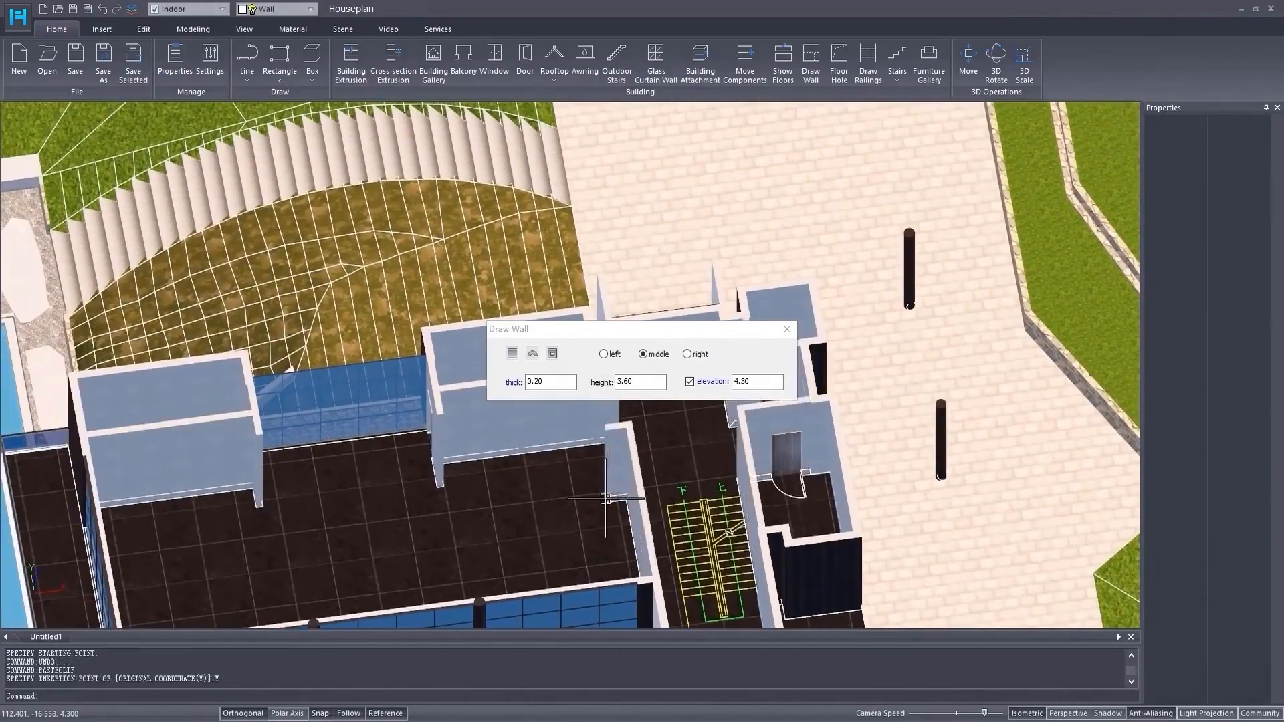
left_click(785, 329)
middle_click_drag(544, 473, 625, 415, "shift")
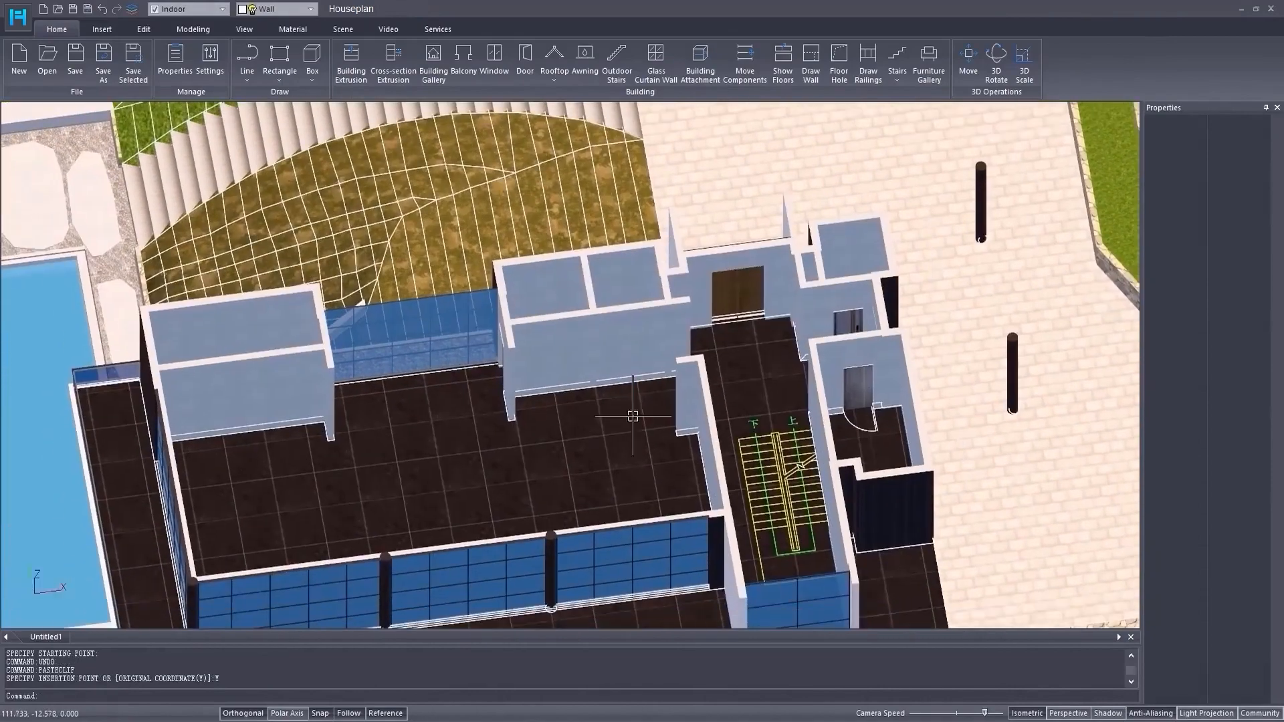
mouse_move(434, 493)
middle_mouse_down("shift")
mouse_move(410, 504)
mouse_move(445, 470)
middle_mouse_up("shift")
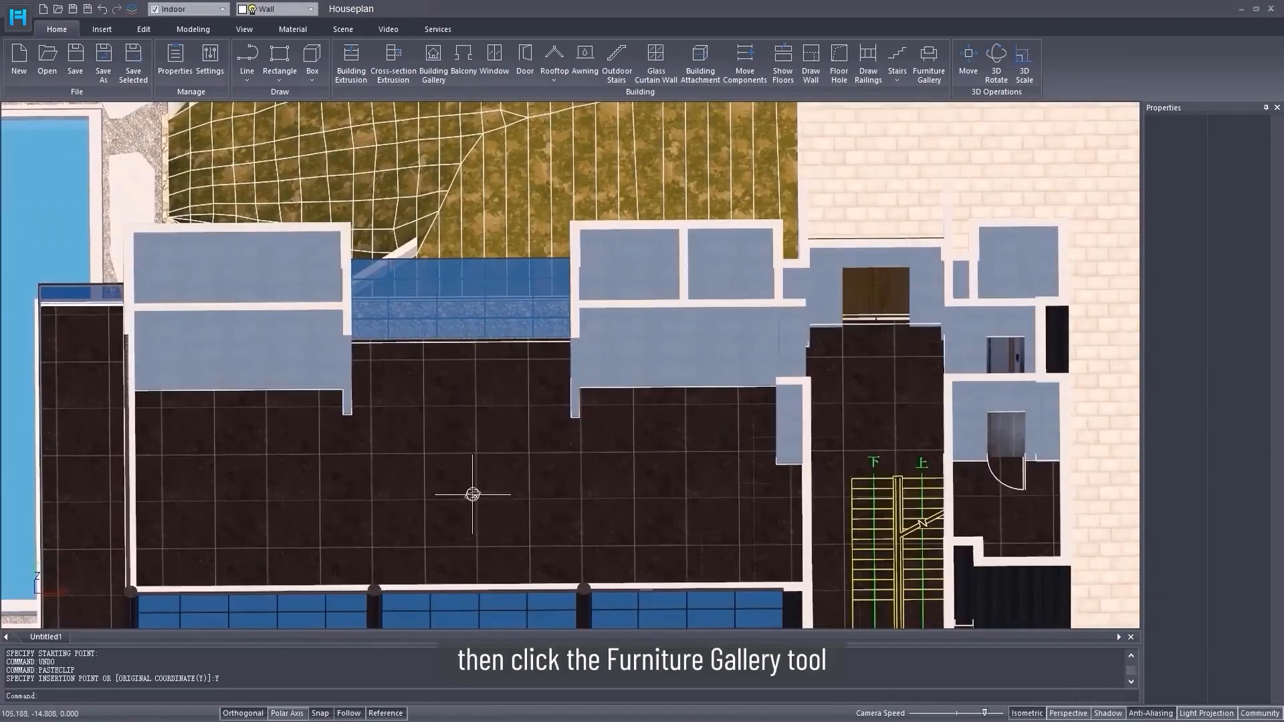
- Place Kitchen 04 from the furniture gallery in front of the pool-side room and rotate it by -90 degrees
left_click(932, 72)
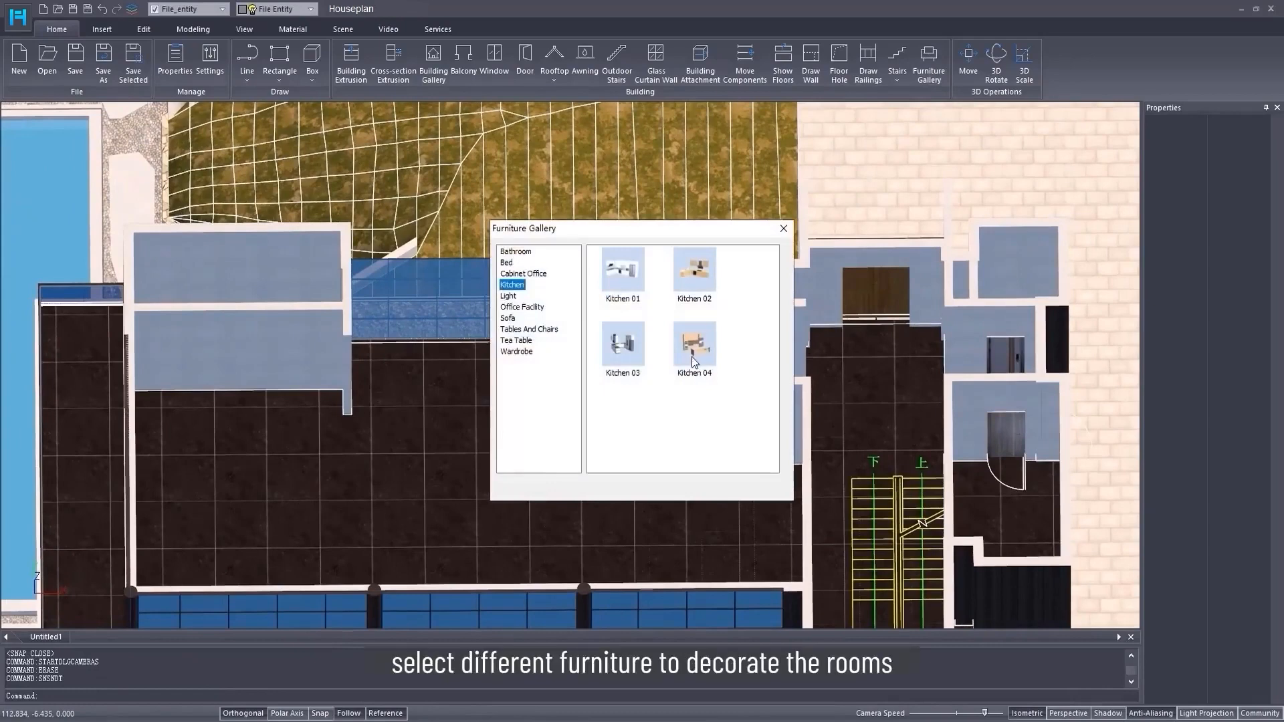
left_click(694, 344)
left_click(221, 452)
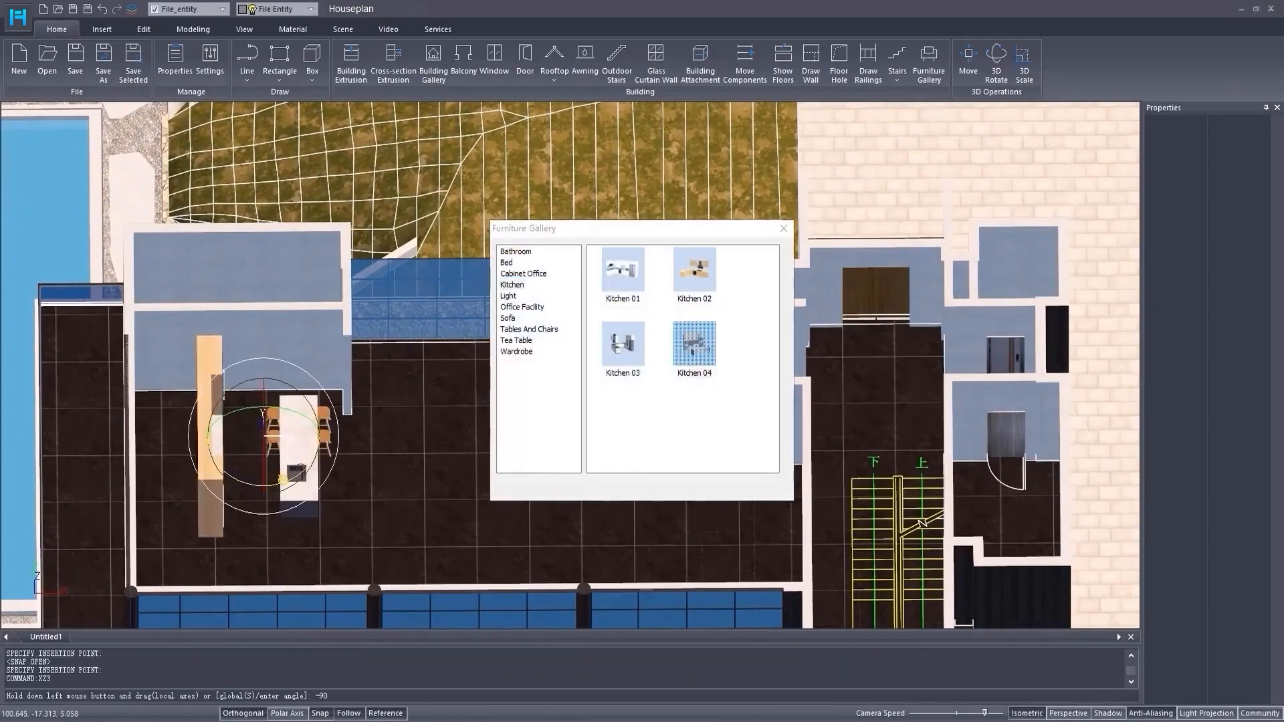
key("Return")
key("Return")
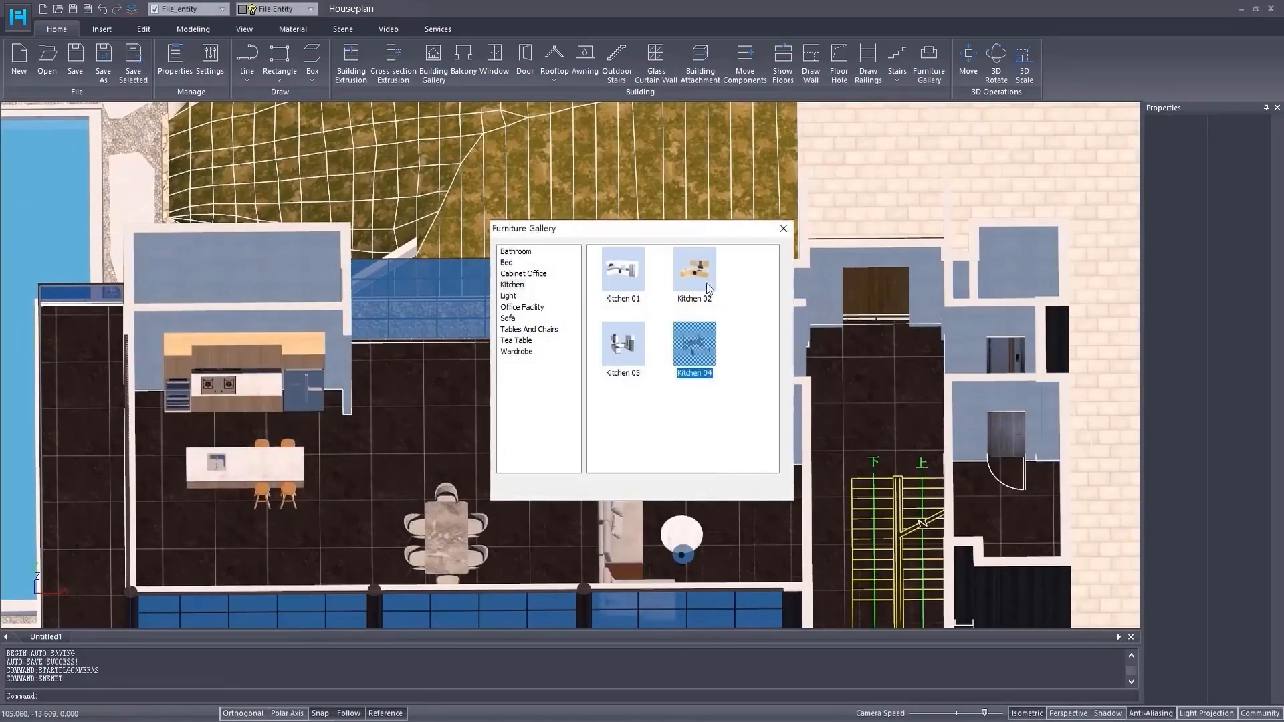
left_click(783, 229)
scroll(604, 421, "down", 4)
middle_click_drag(633, 474, 727, 343)
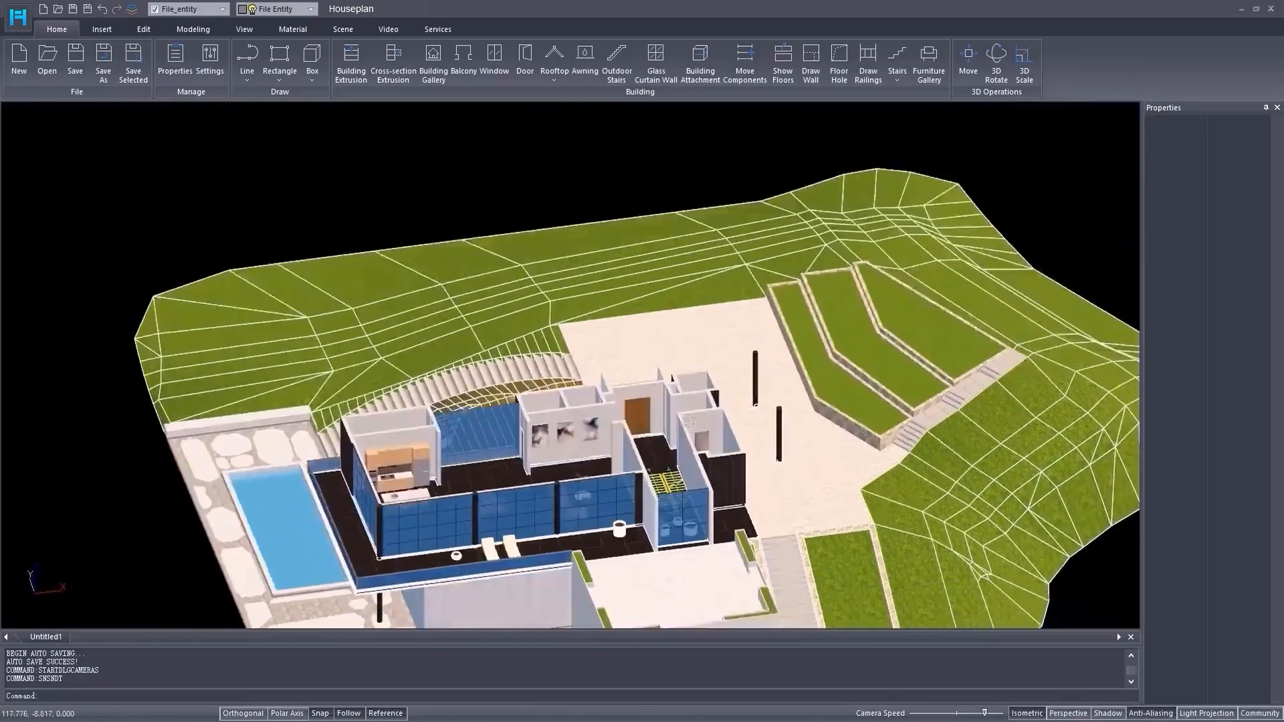
scroll(648, 521, "up", 3)
middle_click_drag(649, 522, 688, 487)
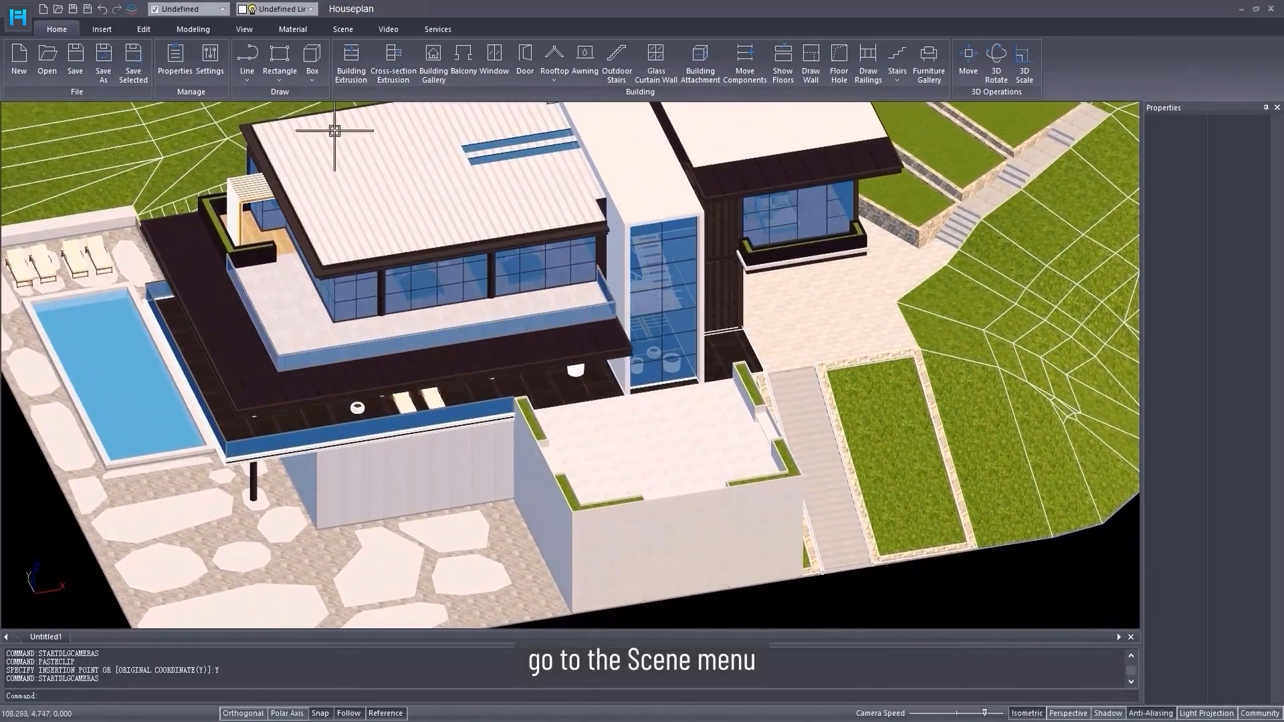
- Place Scattered tail sunflower 01 shrubs from the Vegetation Entity library along the L-shaped terrace planter nearest the pool side
left_click(340, 29)
left_click(369, 61)
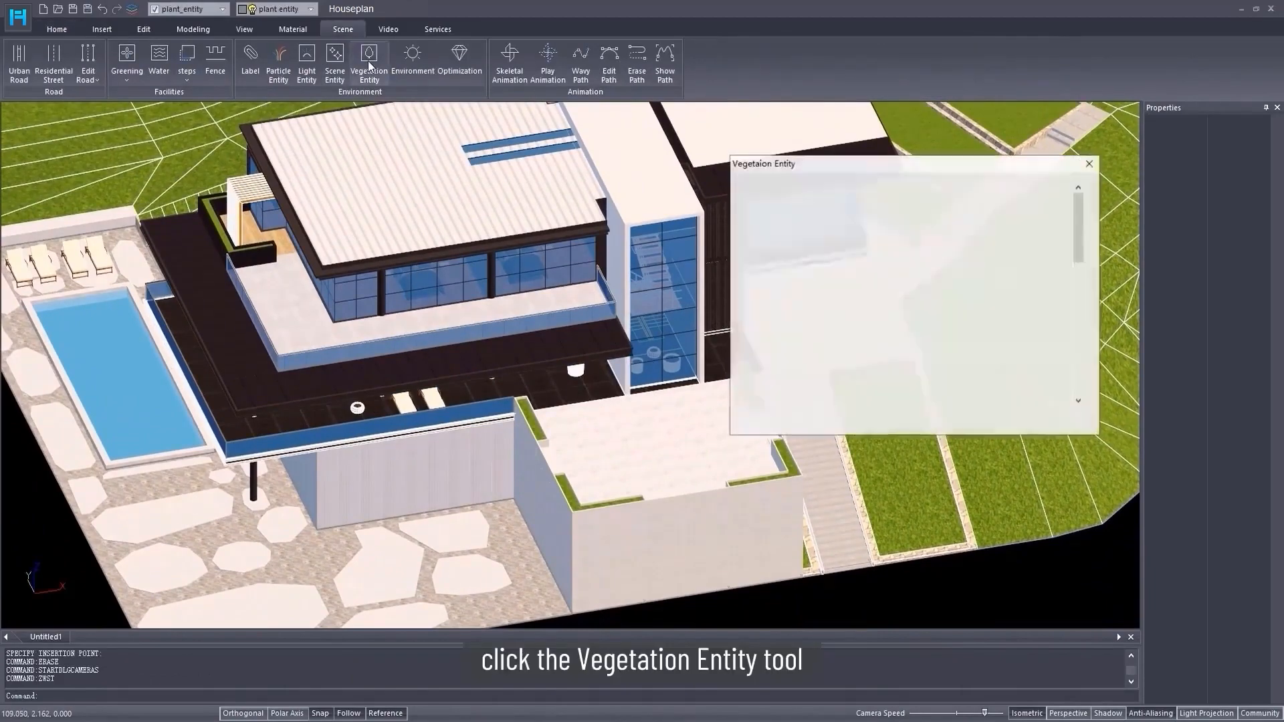
scroll(524, 511, "up", 5)
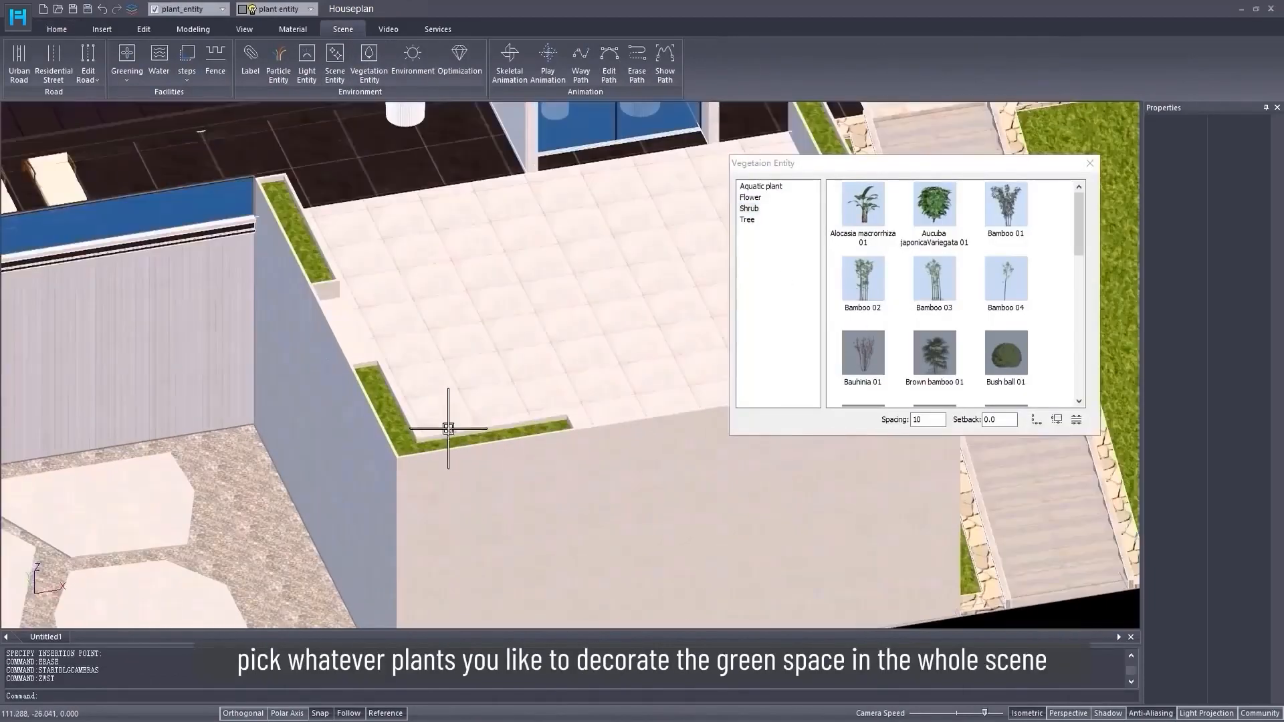
left_click(749, 208)
scroll(881, 235, "down", 3)
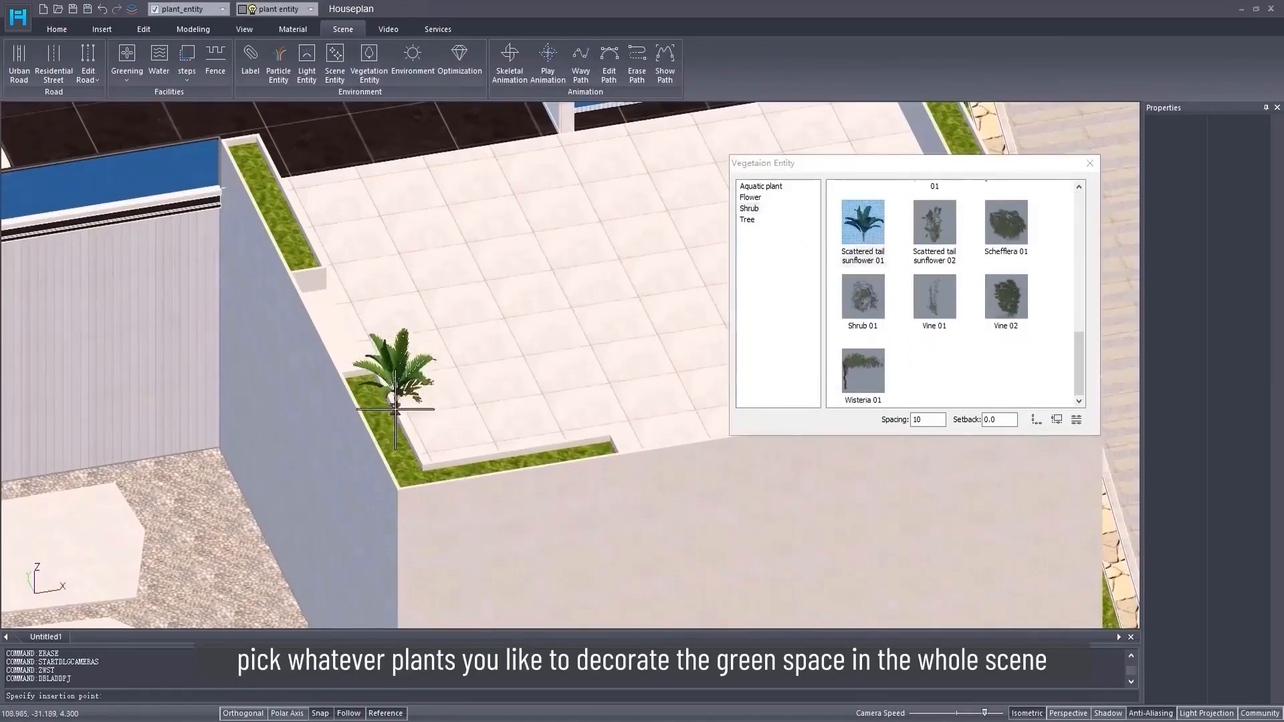
left_click(364, 389)
left_click(391, 446)
left_click(415, 478)
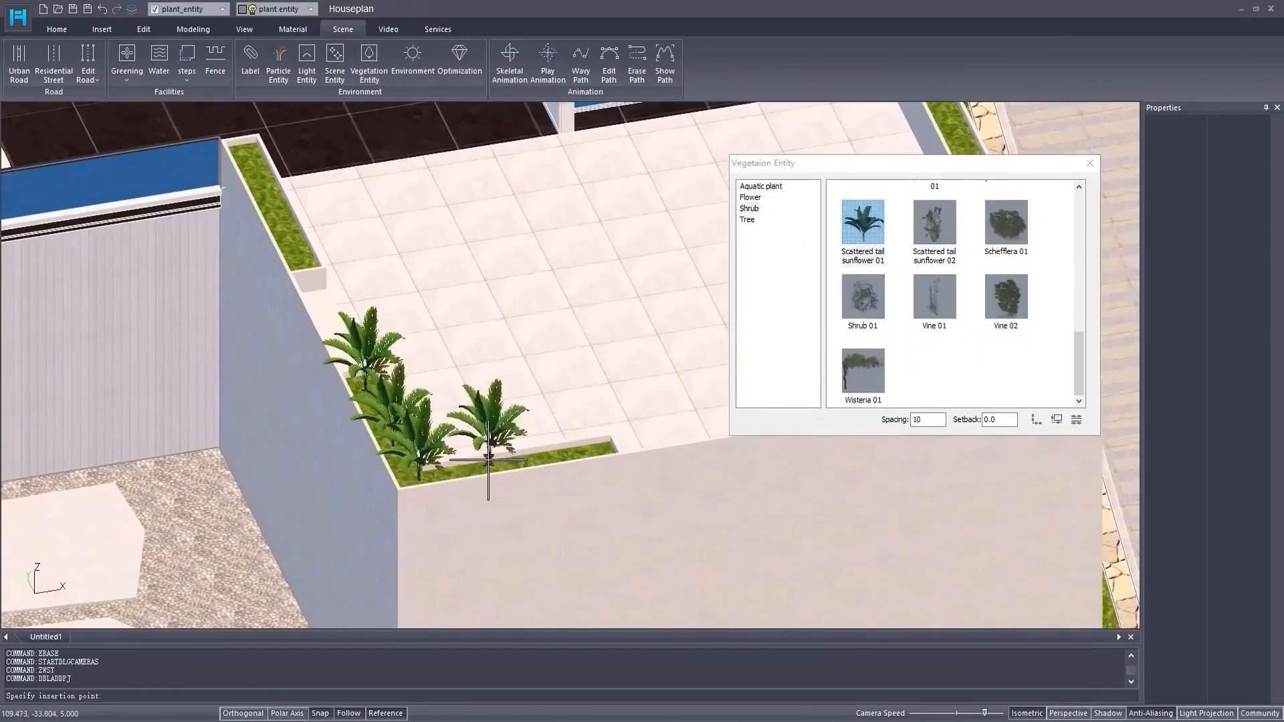
left_click(481, 475)
left_click(575, 454)
right_click(588, 394)
- Place more Scattered tail sunflower 01 shrubs around the terrace's other L-shaped corner planter, beside the outdoor stairs
middle_click_drag(588, 393, 175, 368)
middle_click_drag(610, 206, 395, 337)
double_click(857, 229)
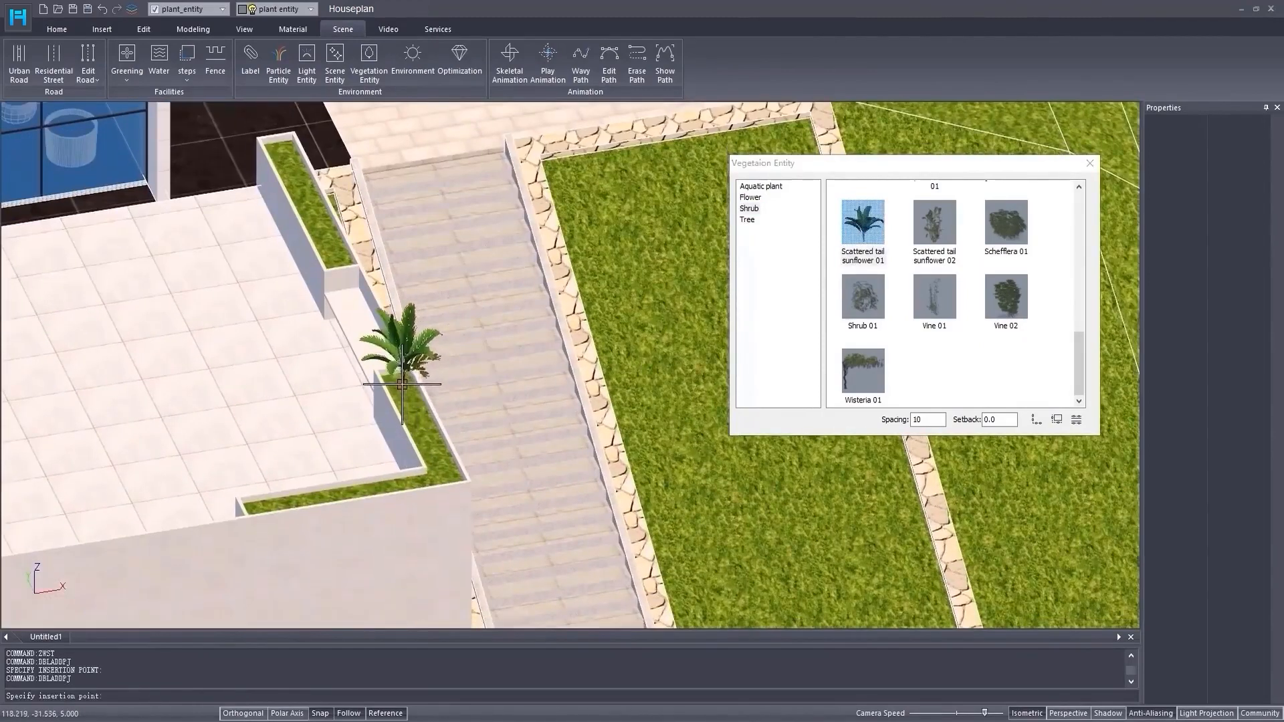
left_click(407, 365)
left_click(424, 409)
left_click(443, 473)
left_click(375, 481)
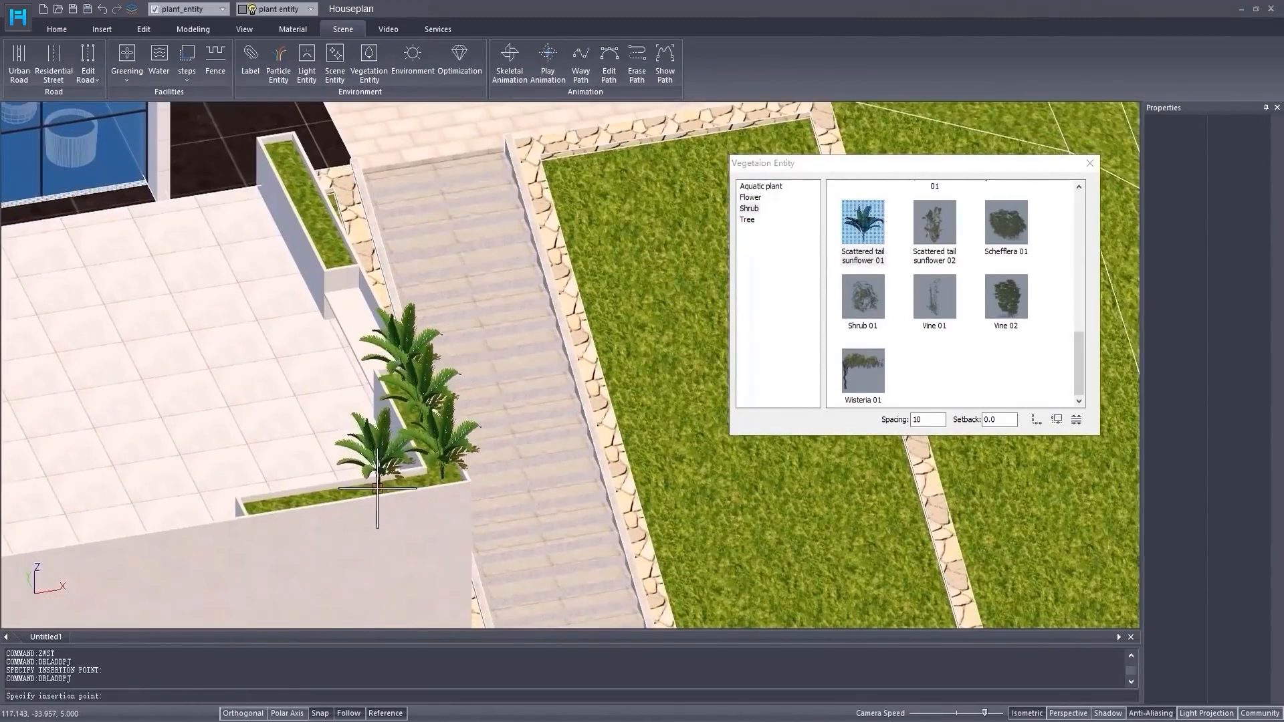
right_click(335, 444)
- Display the planted villa scene in Perspective mode with Shadow and Light Projection enabled
scroll(334, 444, "down", 3)
scroll(334, 444, "down", 4)
middle_click_drag(310, 409, 518, 448)
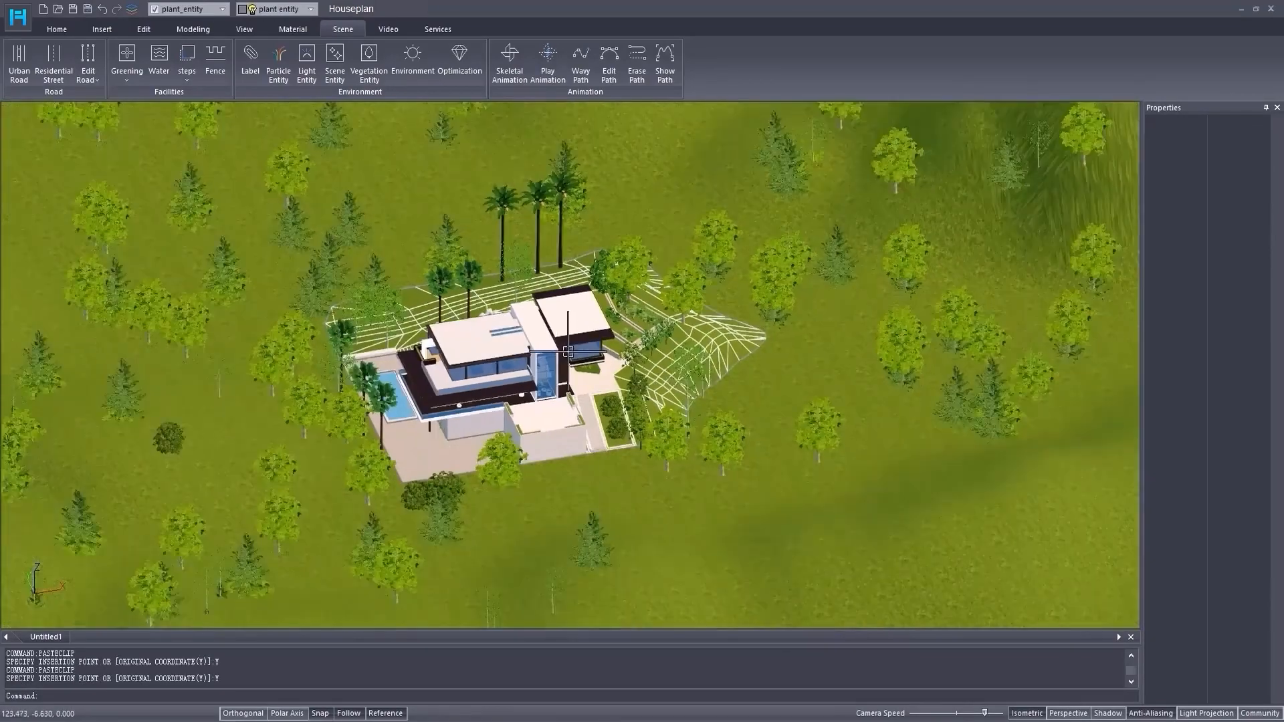
scroll(571, 409, "up", 2)
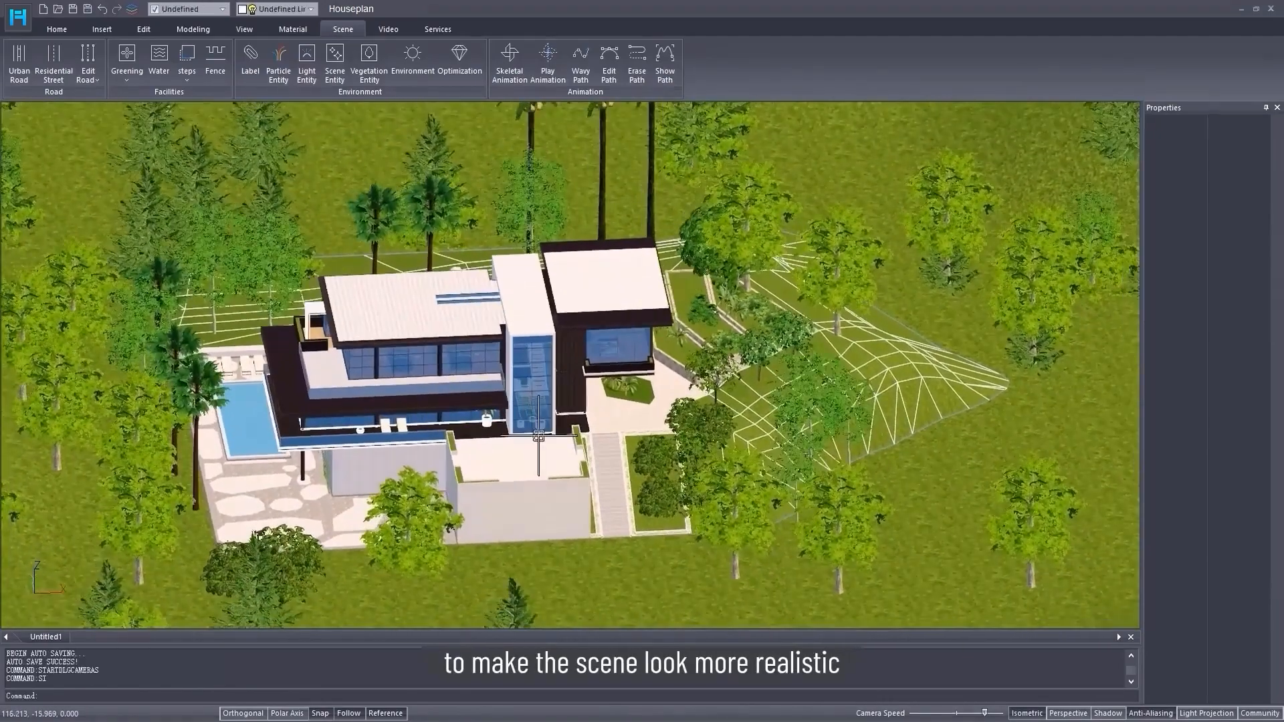
middle_click_drag(538, 436, 664, 422)
scroll(669, 420, "up", 4)
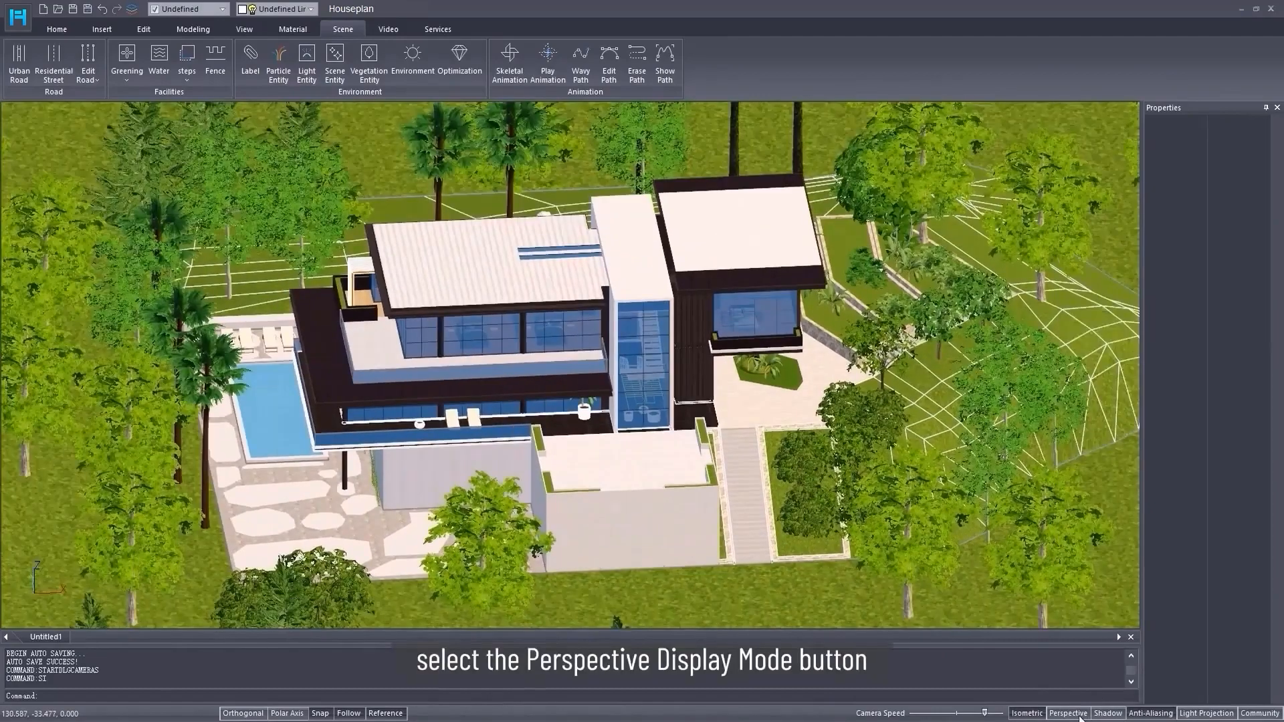
left_click(1068, 713)
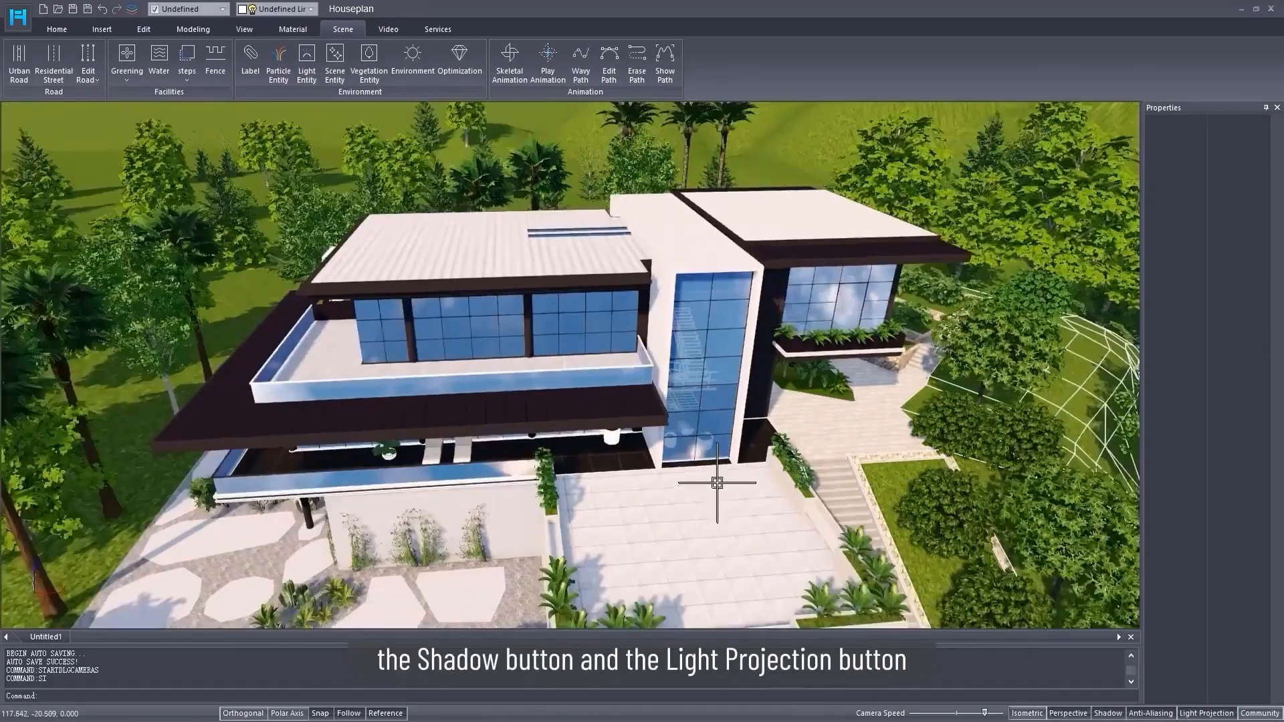
scroll(688, 472, "up", 3)
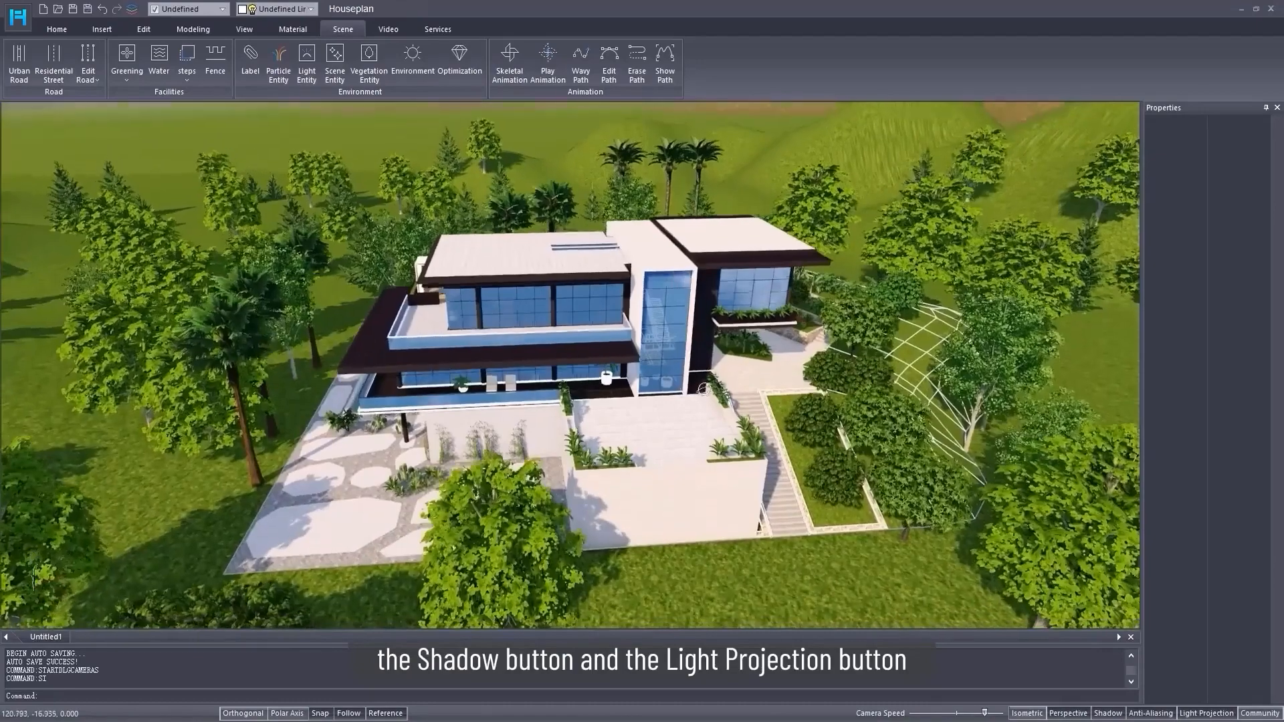
middle_click_drag(701, 344, 701, 390)
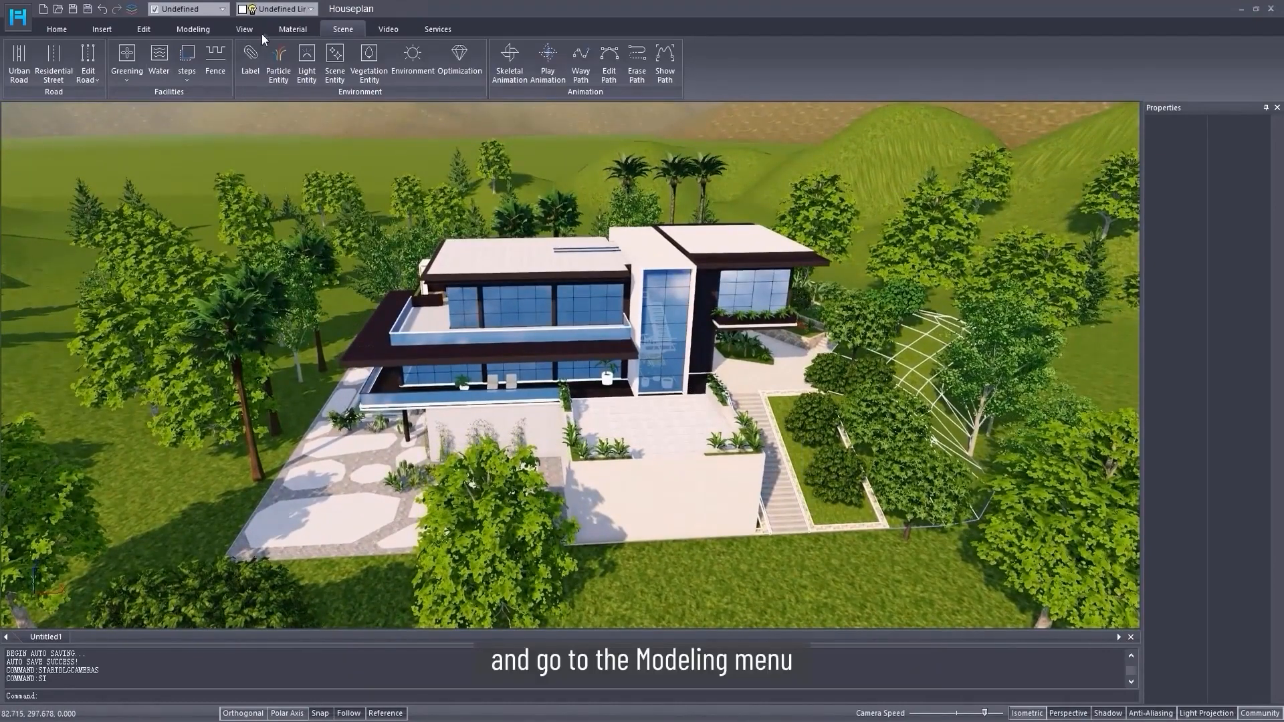
- Set the Advanced Modeling display mode to Facets so the terrain's edge lines are hidden
left_click(192, 29)
left_click(38, 57)
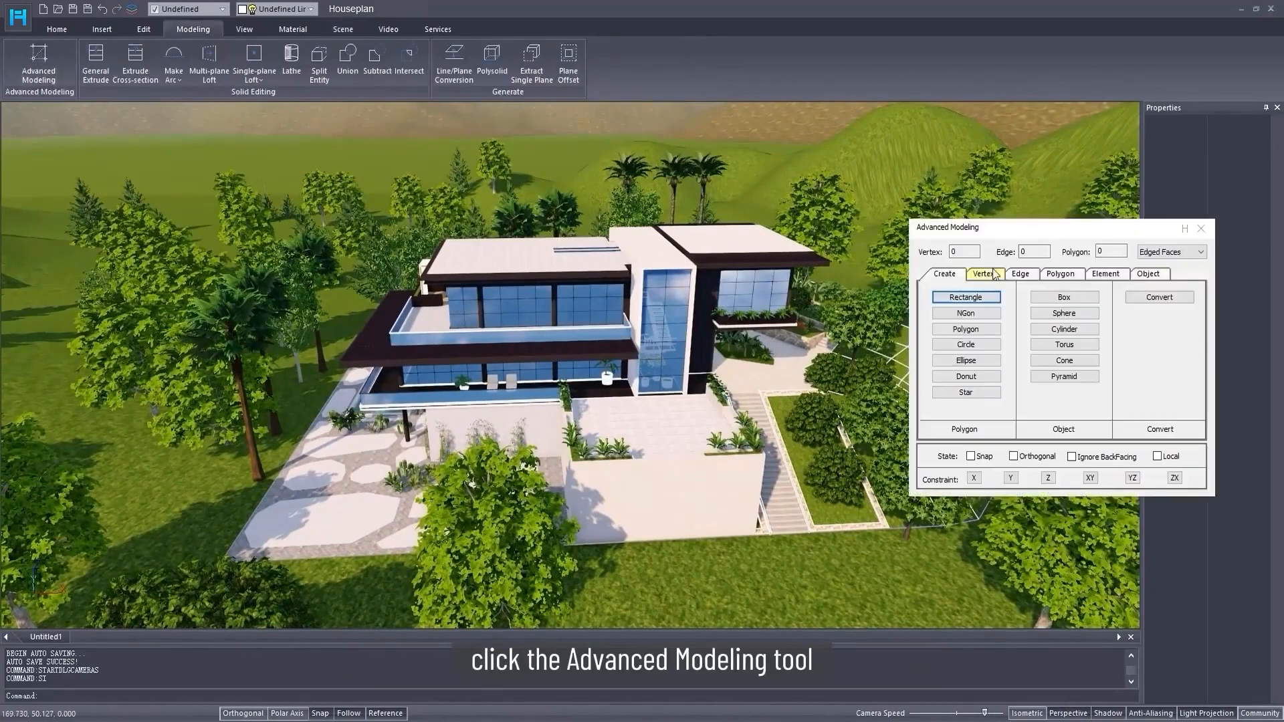
left_click(1160, 255)
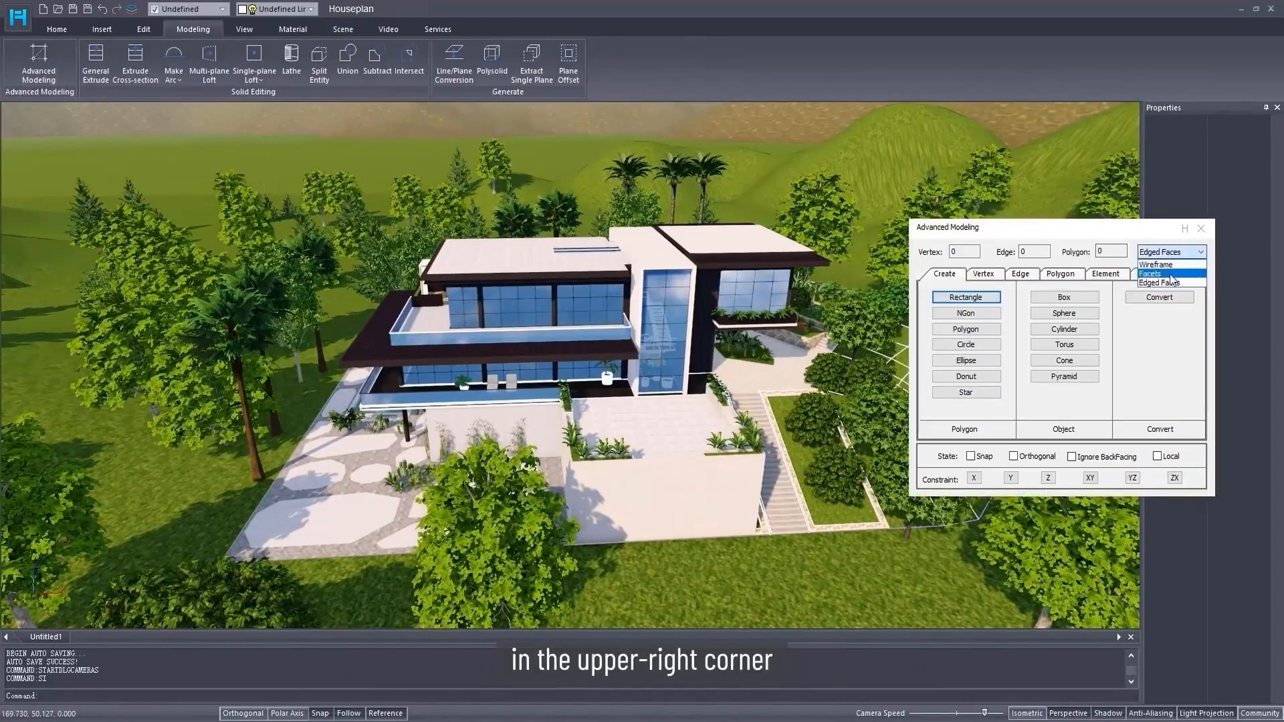
left_click(1150, 274)
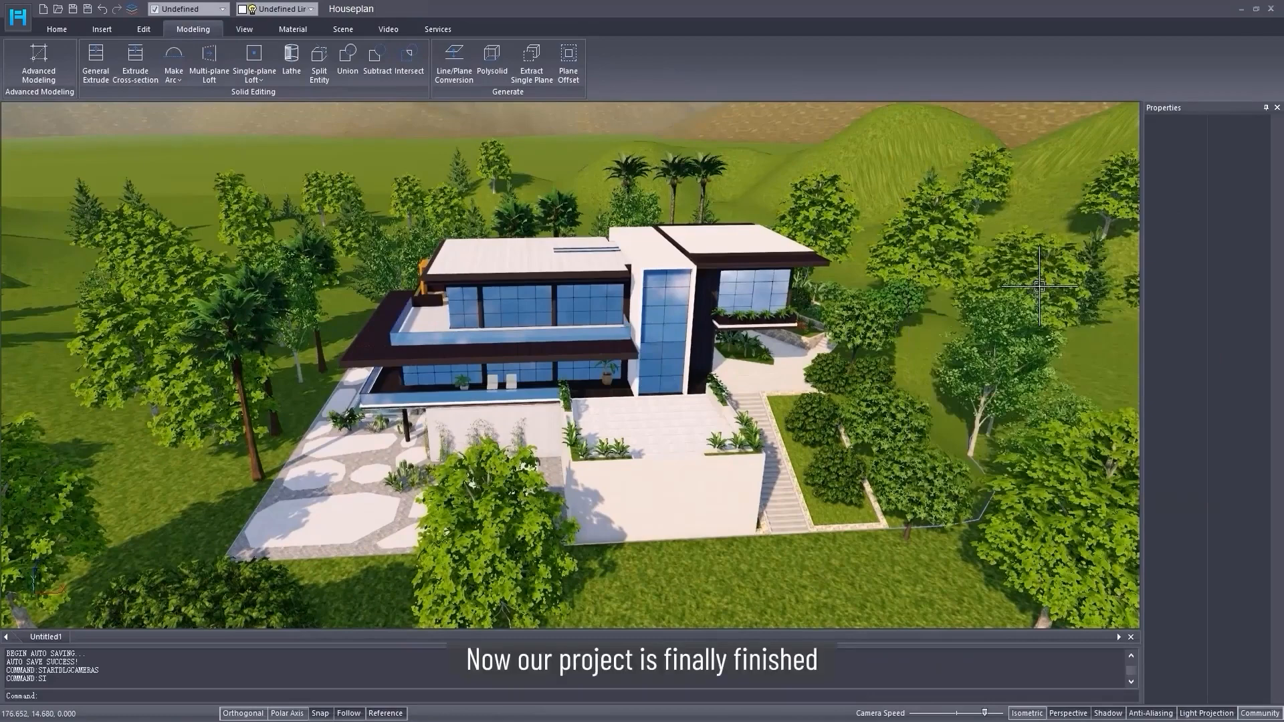